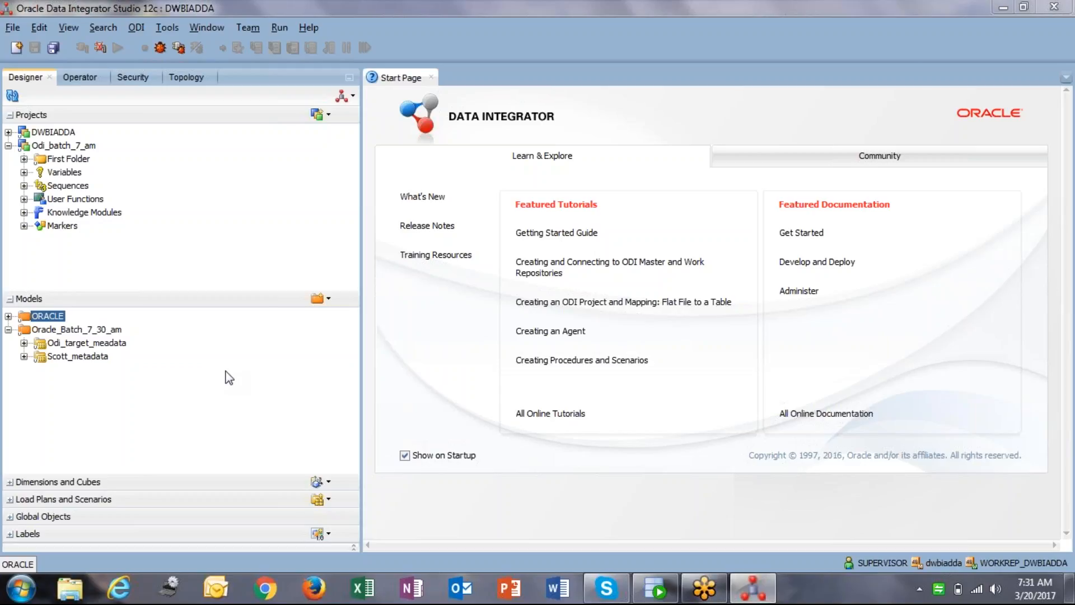
# Open the m_first_passthrough mapping from First Folder of Odi_batch_7_am and examine its EMP source and EMPLOYEE1 target attributes.
pyautogui.click(25, 159)
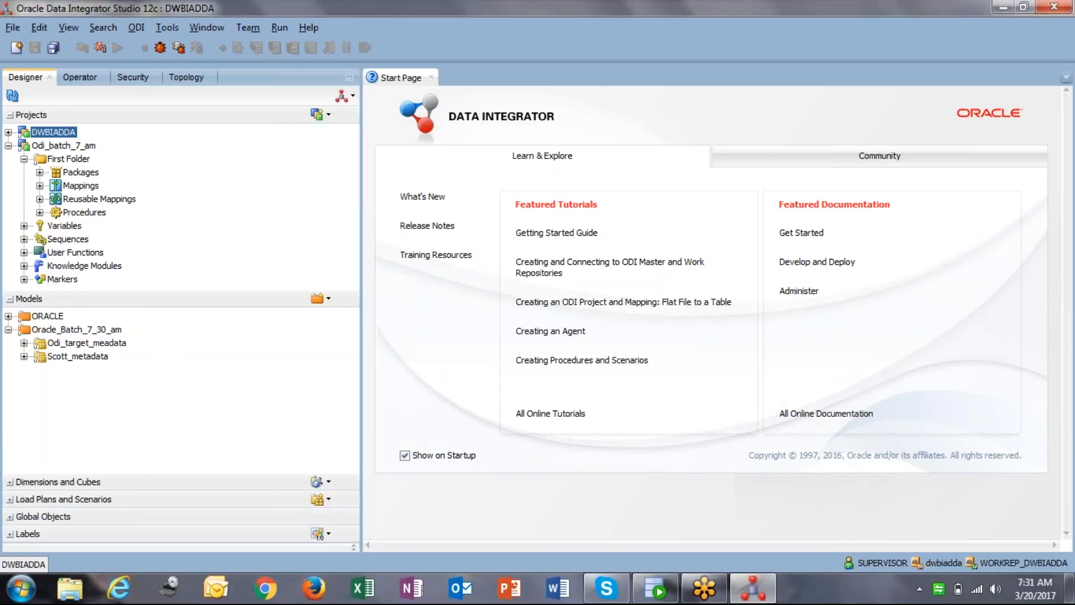
pyautogui.click(40, 186)
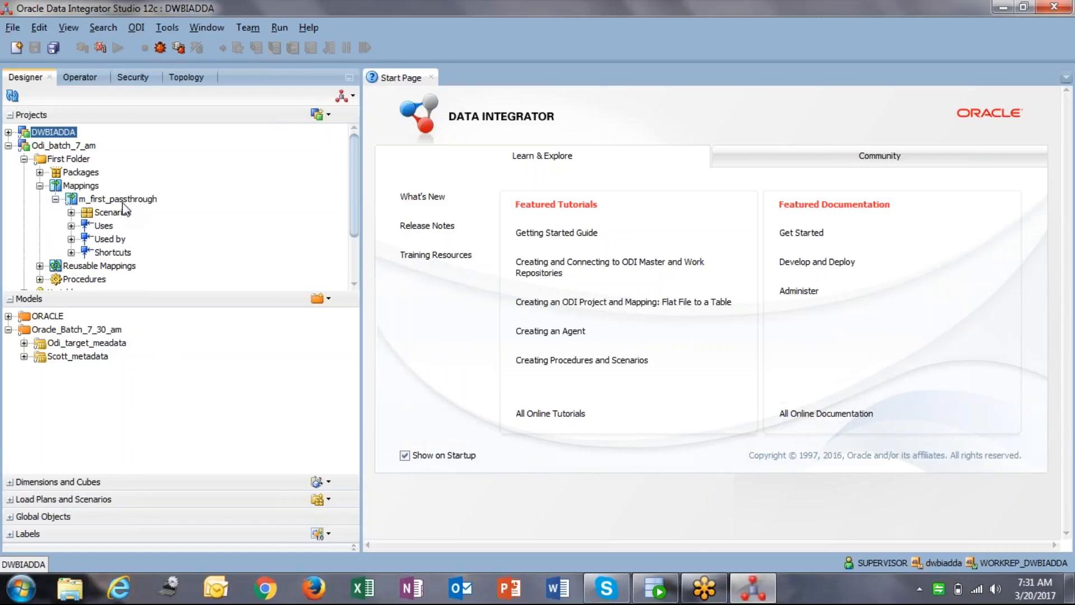
pyautogui.click(123, 200)
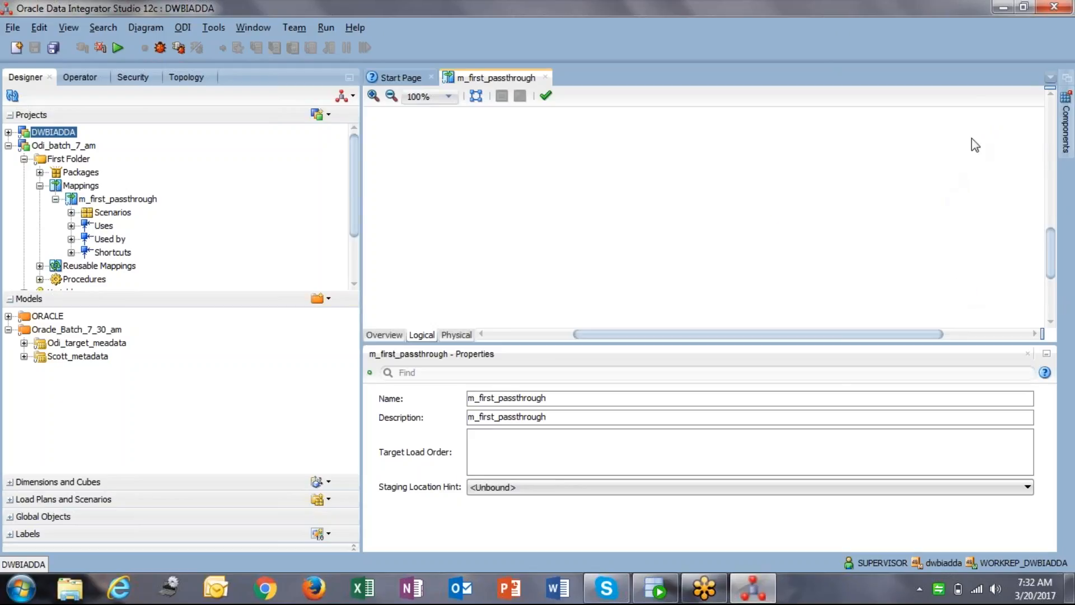
pyautogui.scroll(5, 510, 247)
pyautogui.scroll(8, 509, 244)
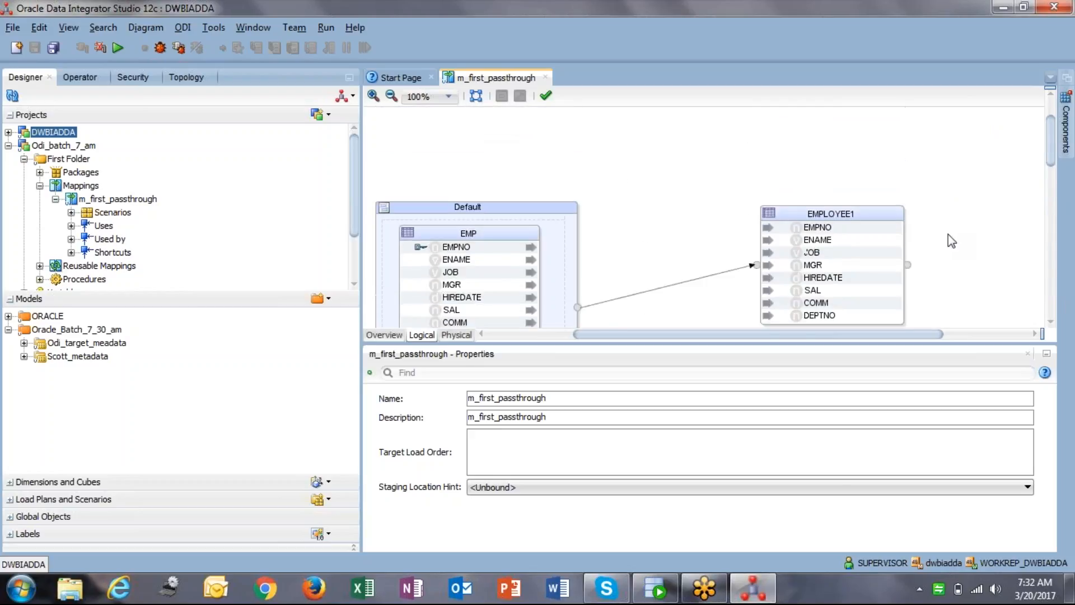
pyautogui.scroll(-2, 949, 234)
pyautogui.click(850, 191)
pyautogui.scroll(-2, 851, 191)
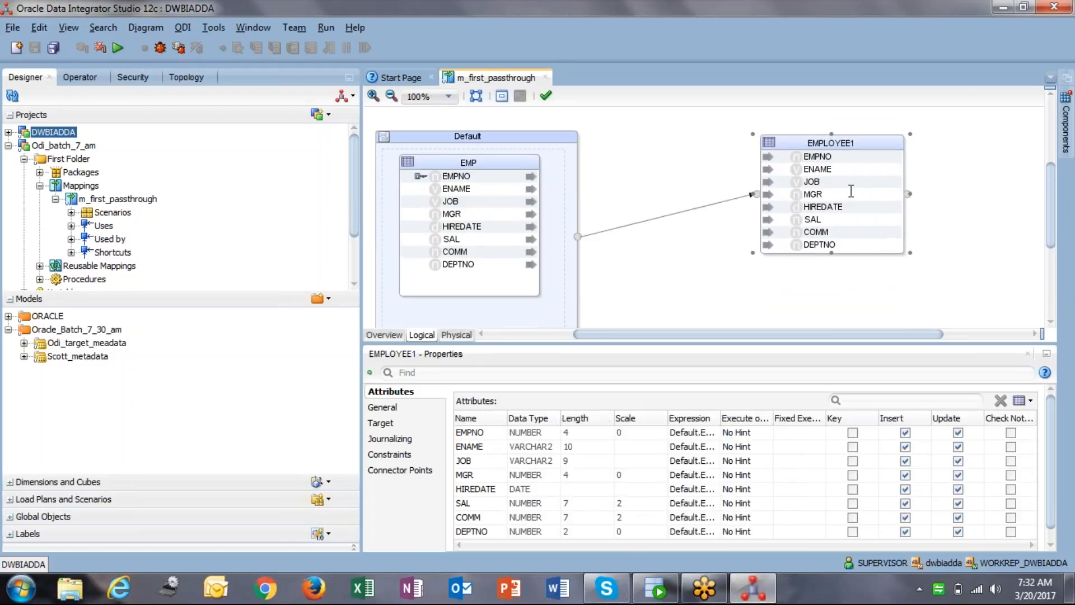
# Create a new datastore named EMPLOYEE_FIRST in the Odi_target_meadata model.
pyautogui.click(23, 344)
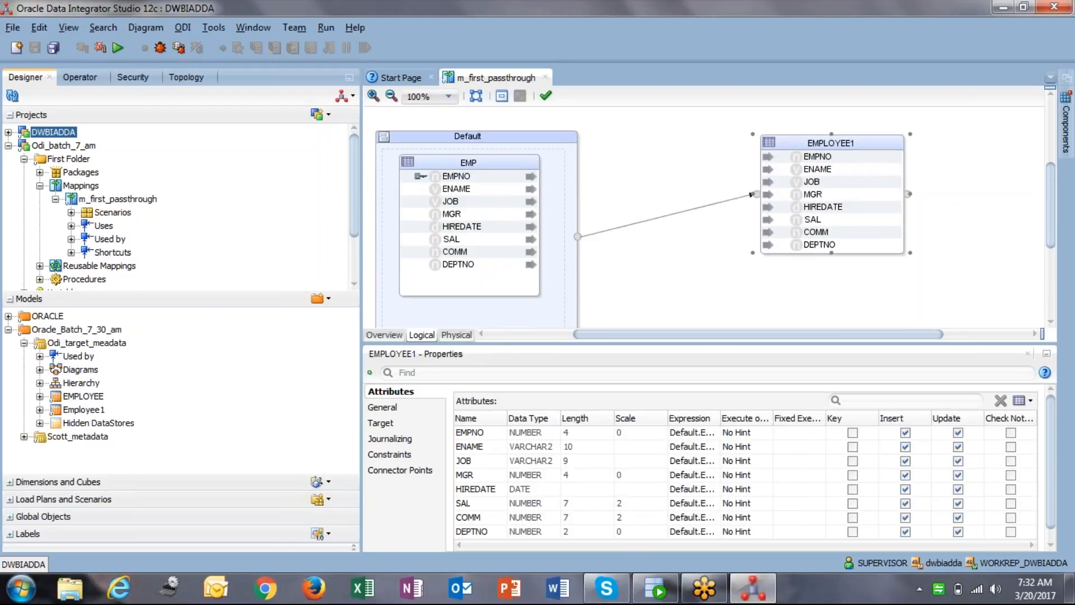
pyautogui.rightClick(91, 348)
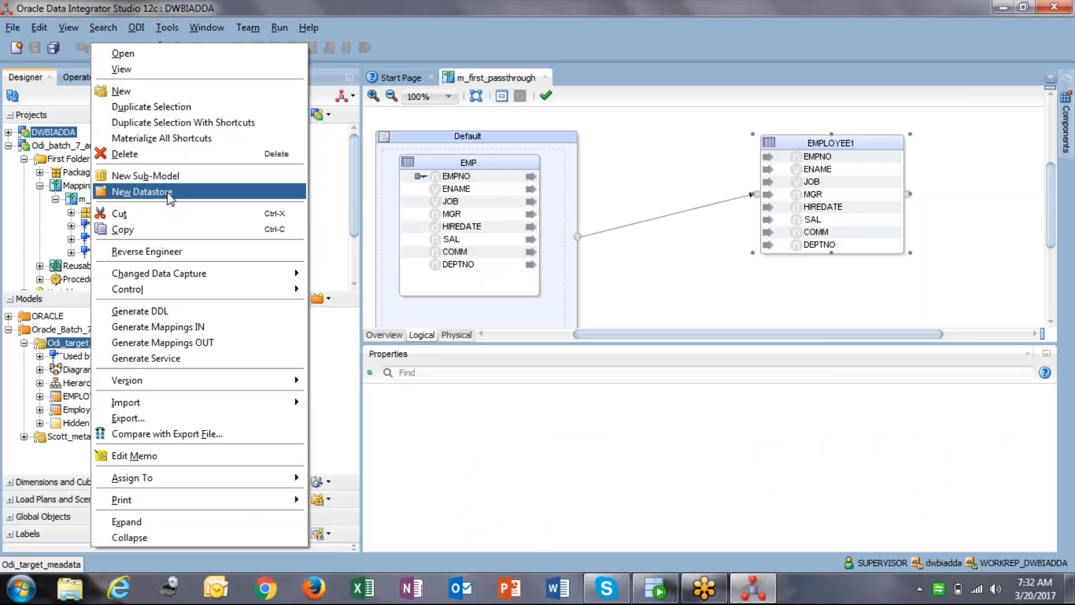
pyautogui.click(168, 194)
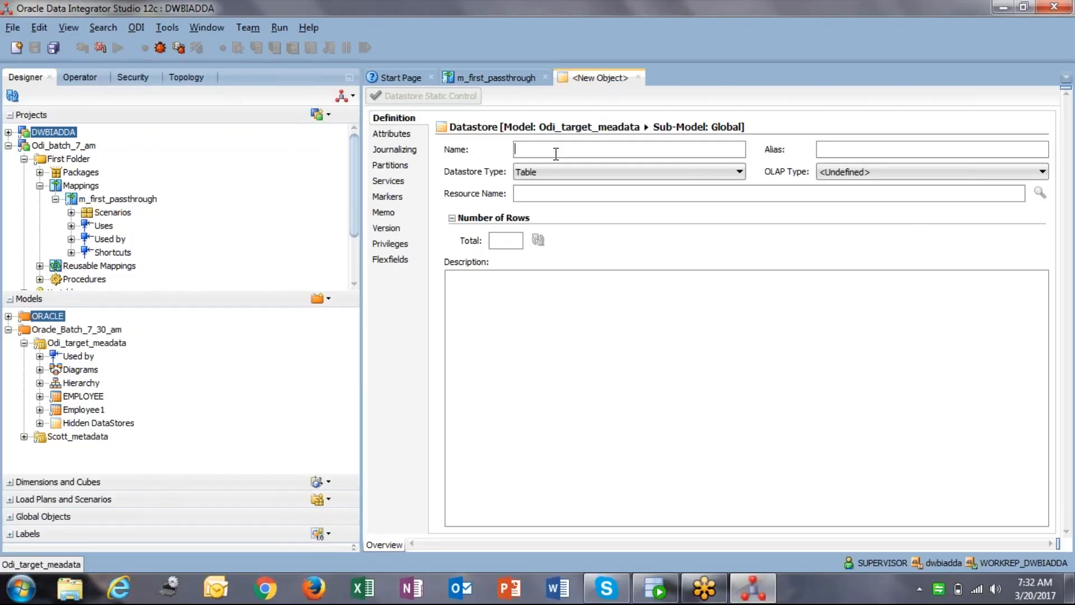
pyautogui.write('EMPLO')
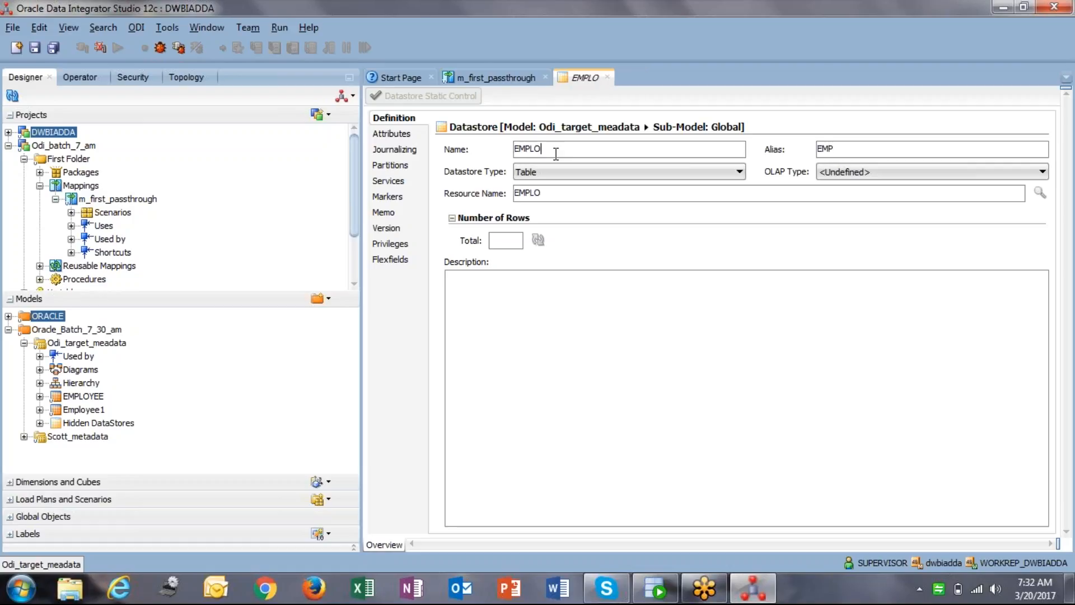
pyautogui.write('YEE_')
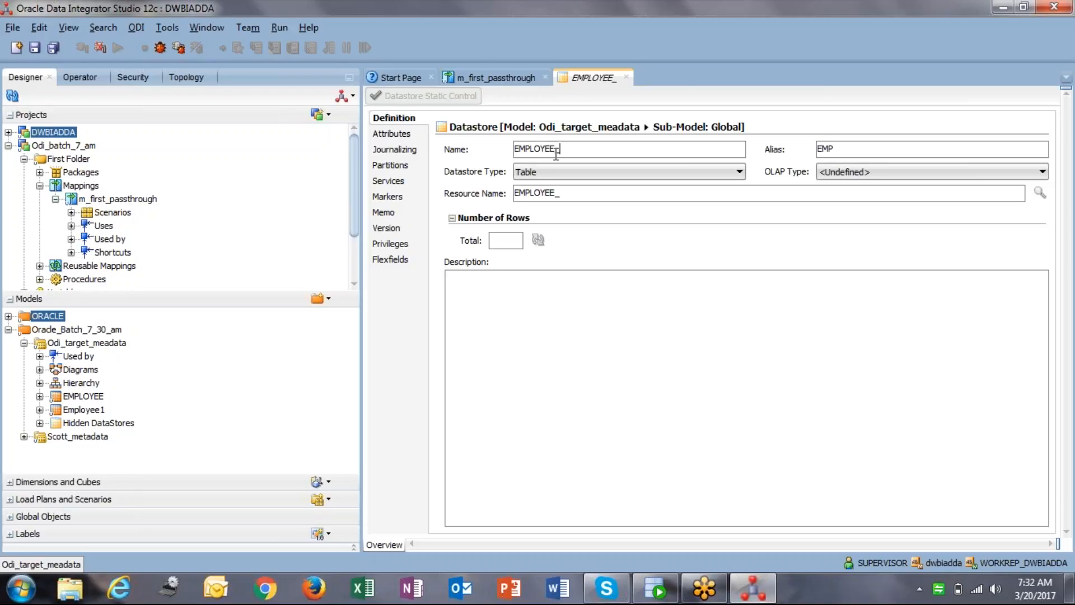
pyautogui.write('FIRST')
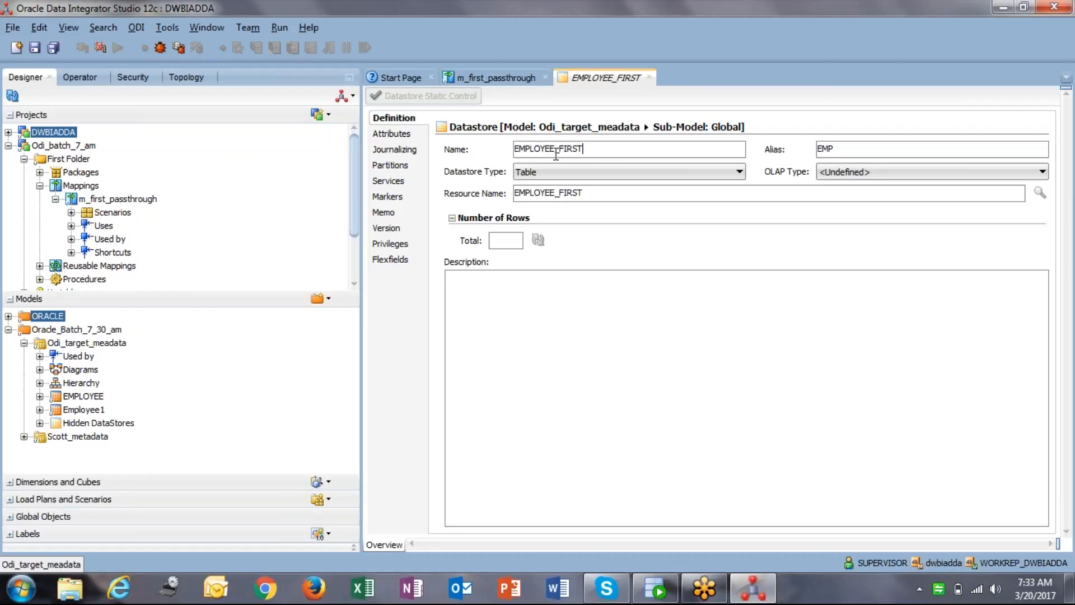
pyautogui.click(916, 149)
pyautogui.moveTo(915, 150); pyautogui.dragTo(868, 151)
pyautogui.click(559, 325)
# Add eight new attributes to the EMPLOYEE_FIRST datastore.
pyautogui.click(414, 134)
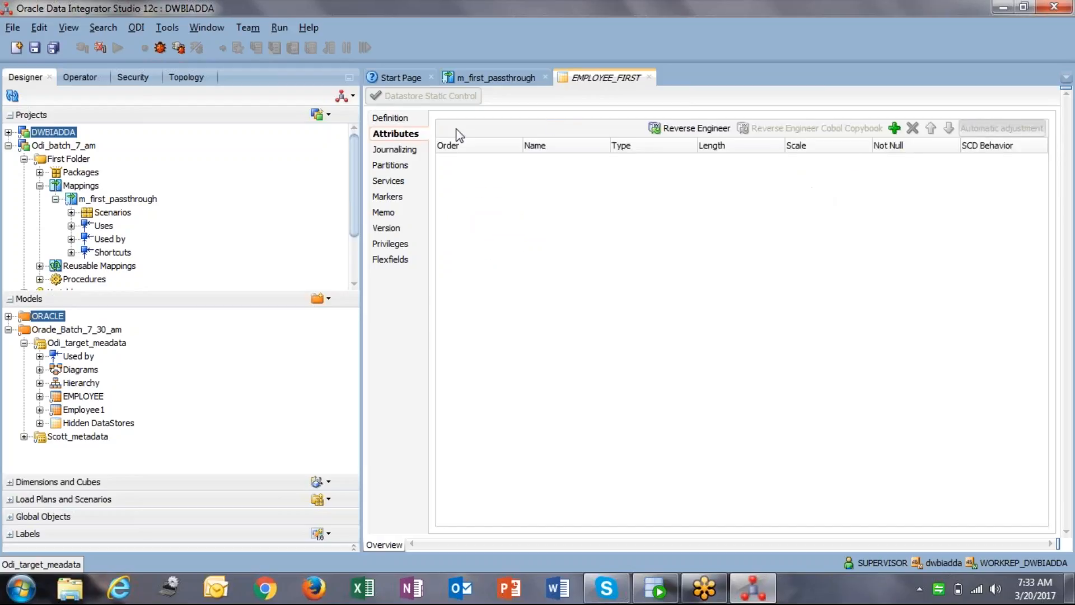
pyautogui.click(894, 130)
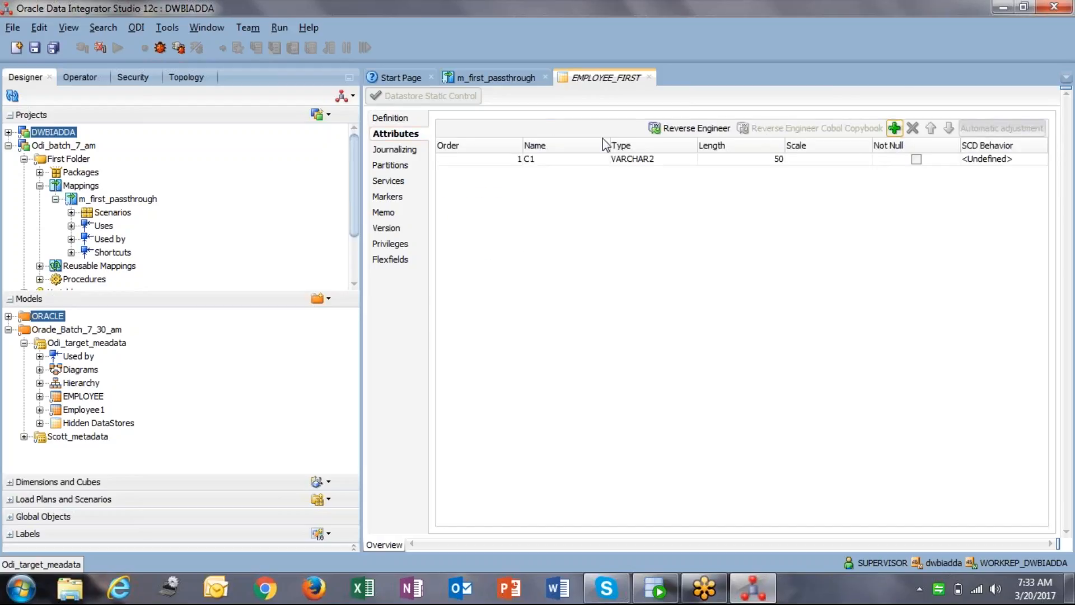
pyautogui.click(895, 129)
pyautogui.click(895, 129)
pyautogui.click(895, 130)
pyautogui.click(896, 130)
pyautogui.click(895, 130)
pyautogui.click(895, 130)
pyautogui.click(895, 129)
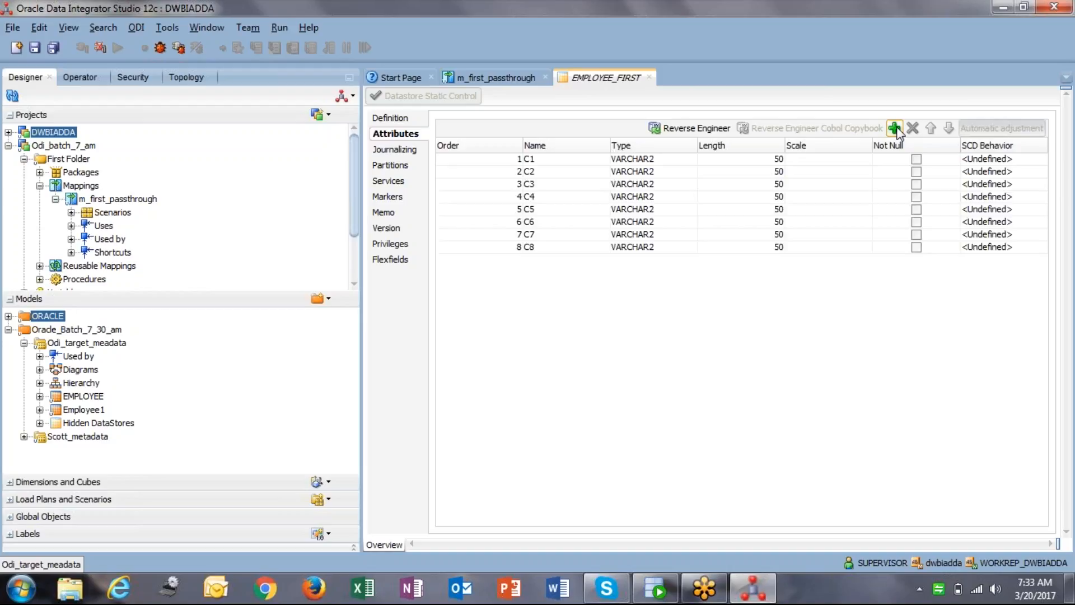
pyautogui.click(532, 159)
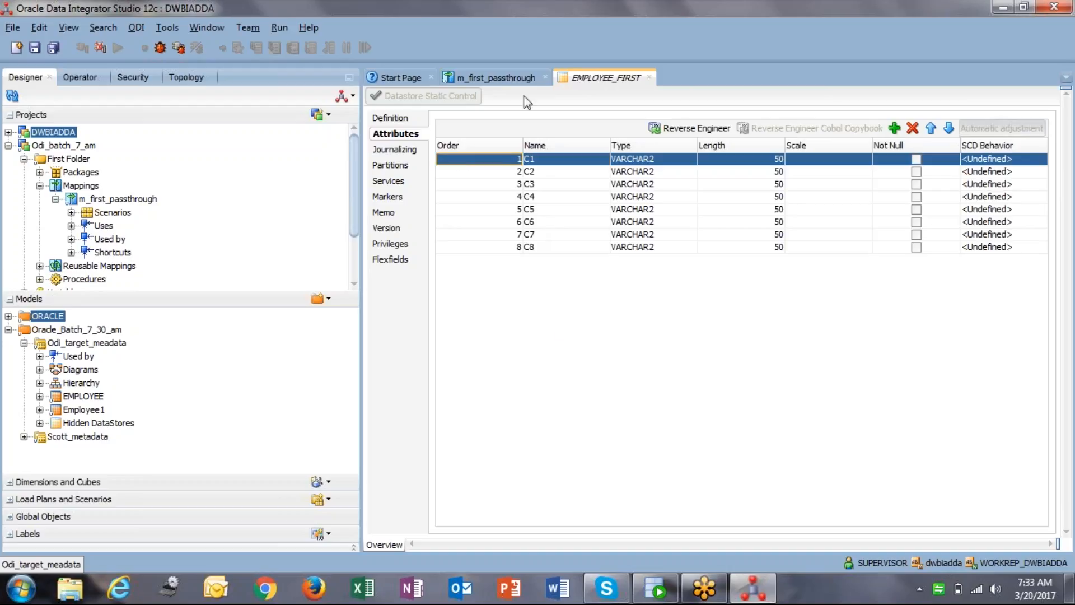
pyautogui.doubleClick(557, 160)
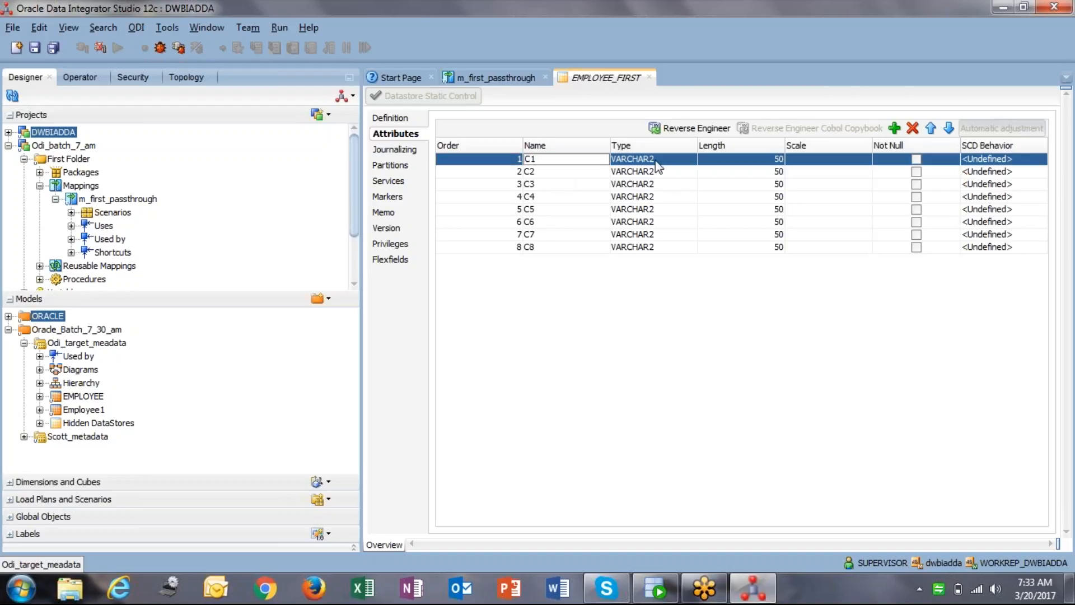
pyautogui.click(748, 163)
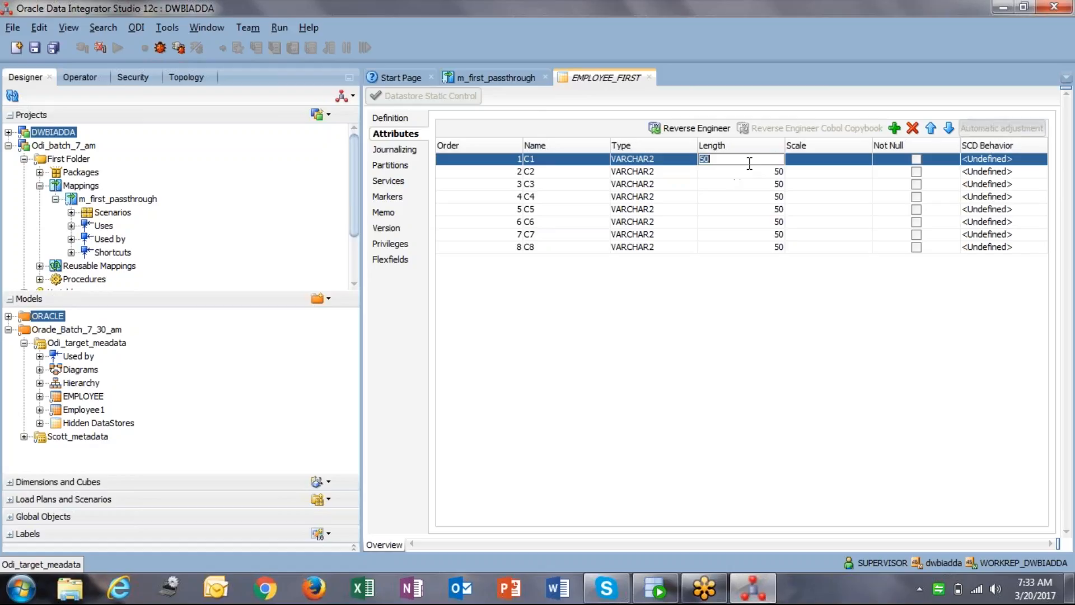
pyautogui.click(827, 162)
pyautogui.click(904, 164)
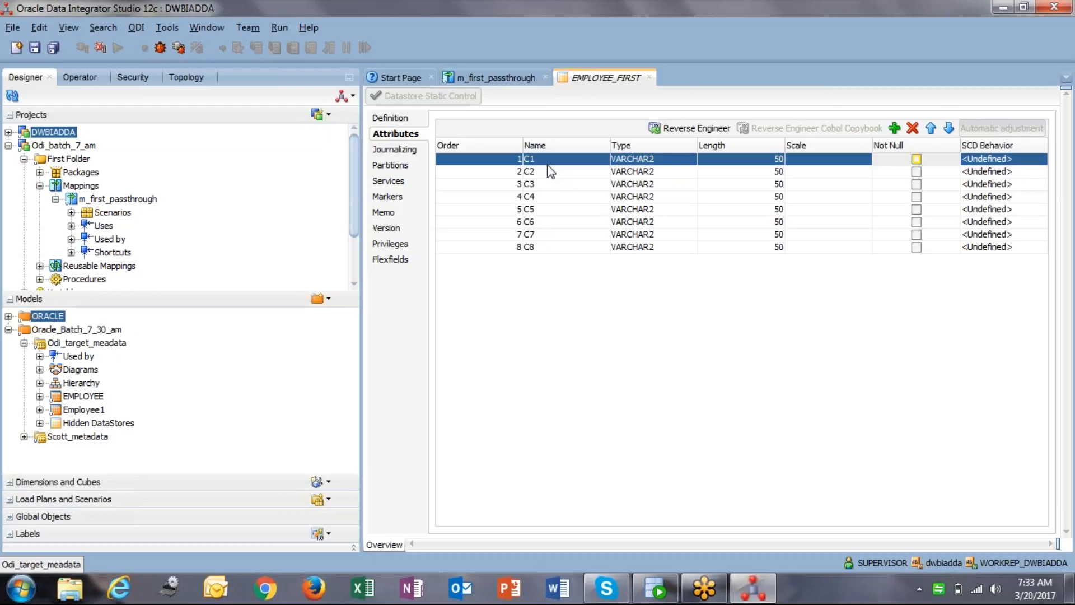
# Rename the first attribute to EMPNO and set its data type to NUMBER.
pyautogui.doubleClick(532, 159)
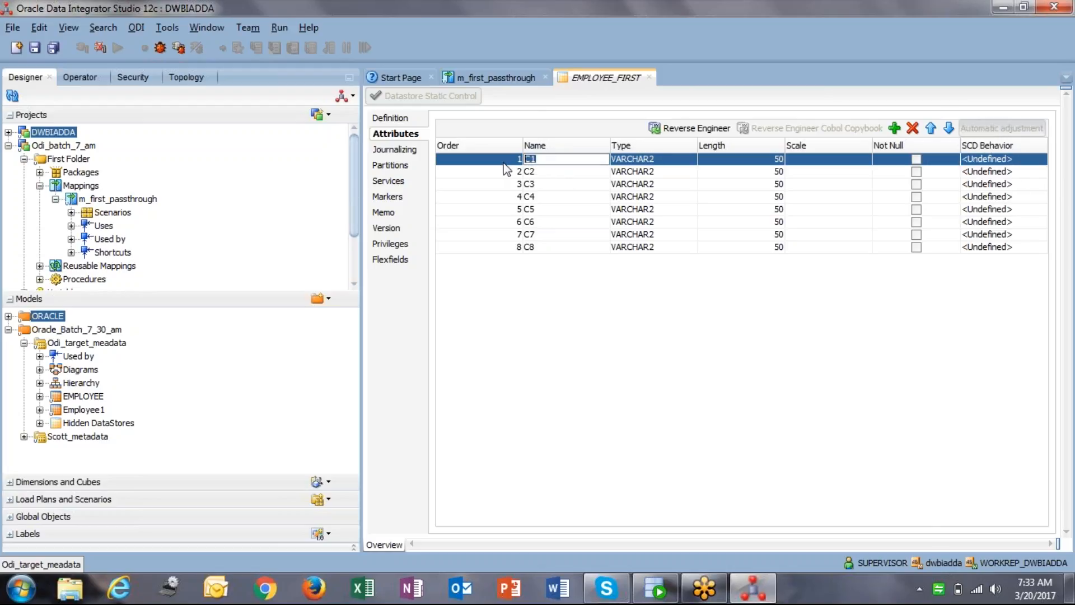
pyautogui.write('EMP')
pyautogui.press('BackSpace')
pyautogui.write('MPNO')
pyautogui.click(669, 161)
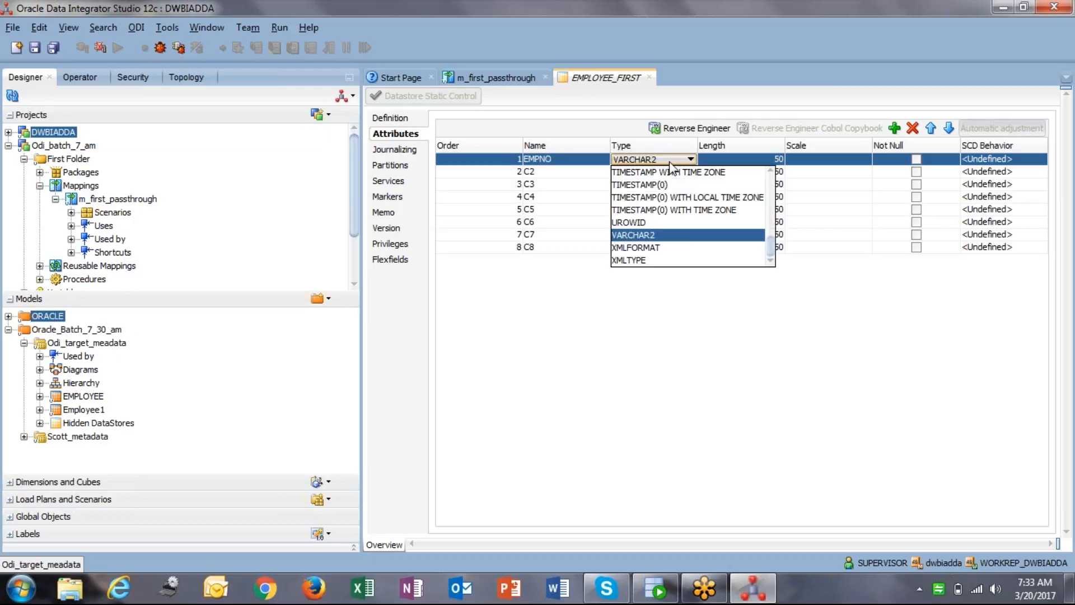
pyautogui.moveTo(771, 250); pyautogui.dragTo(775, 179)
pyautogui.click(772, 262)
pyautogui.click(773, 264)
pyautogui.click(773, 265)
pyautogui.click(769, 261)
pyautogui.click(770, 261)
pyautogui.click(769, 262)
pyautogui.click(768, 262)
pyautogui.click(769, 262)
pyautogui.click(767, 262)
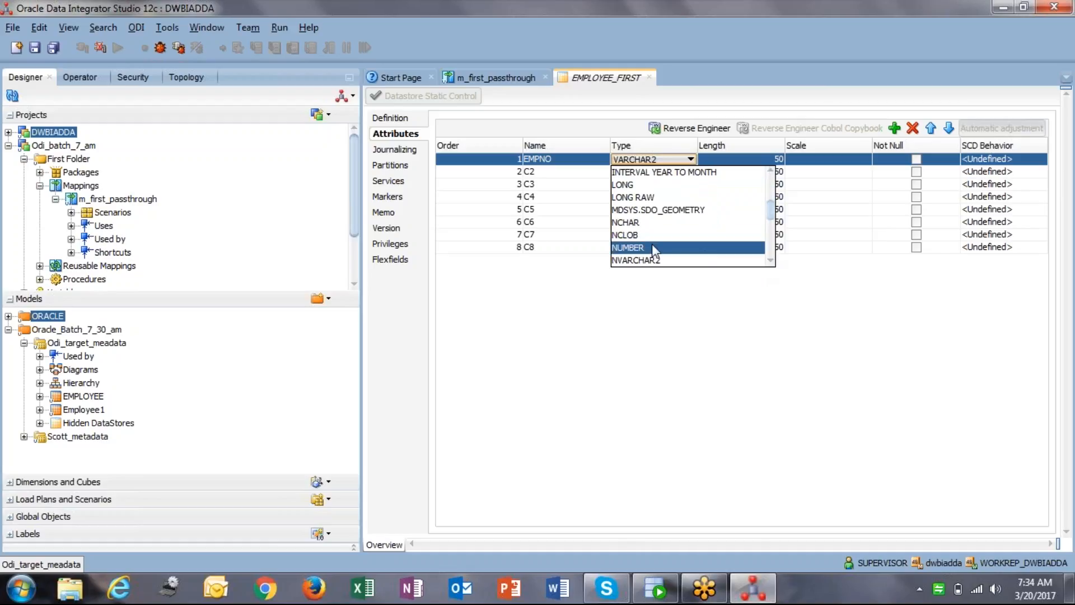
pyautogui.click(656, 247)
# Rename the second attribute to ENAME and set the length of EMPNO to 6.
pyautogui.click(530, 171)
pyautogui.write('ENAME')
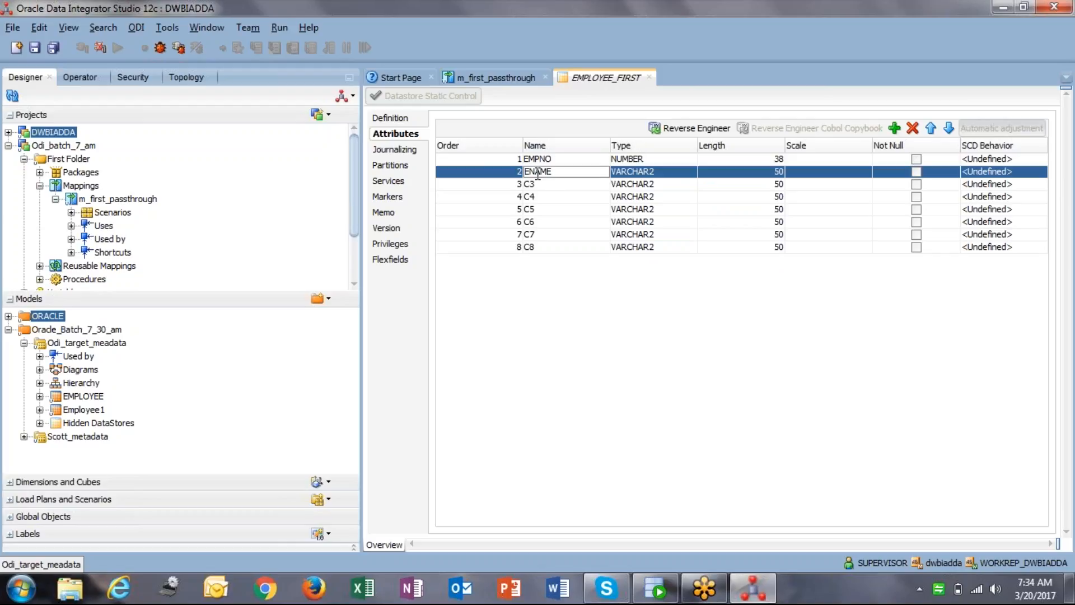
pyautogui.click(769, 160)
pyautogui.click(769, 160)
pyautogui.press('BackSpace')
pyautogui.press('BackSpace')
pyautogui.write('6')
pyautogui.click(663, 170)
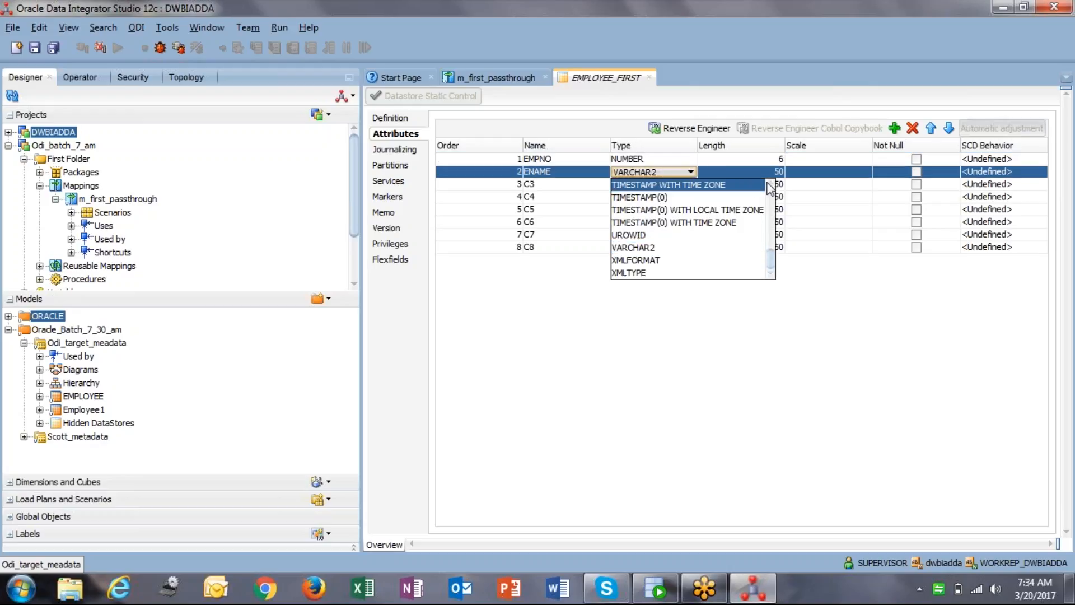
pyautogui.click(771, 174)
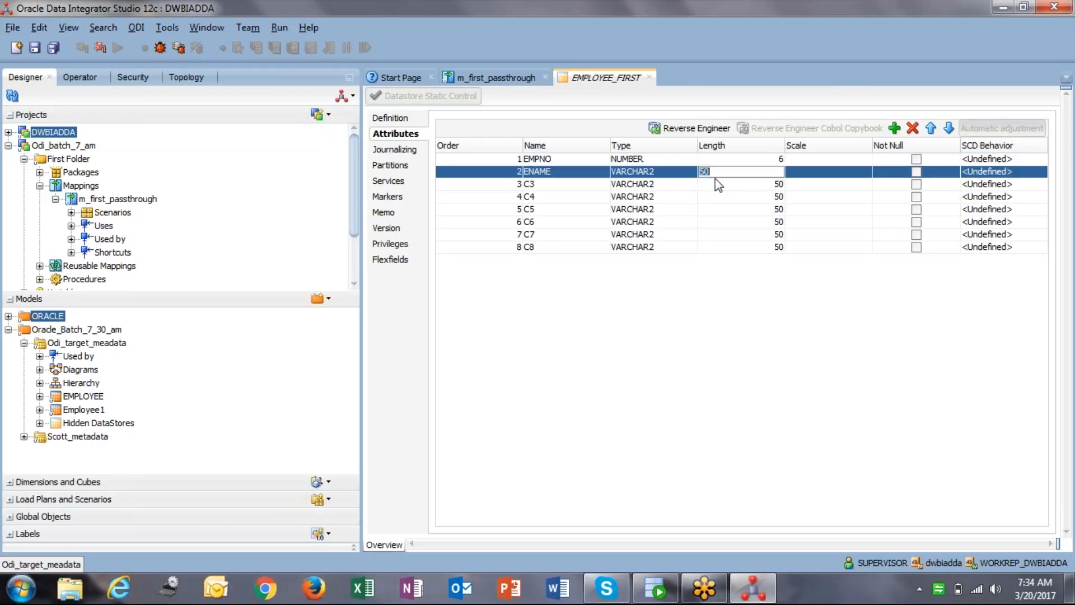
# Rename the third attribute to JOB.
pyautogui.click(539, 186)
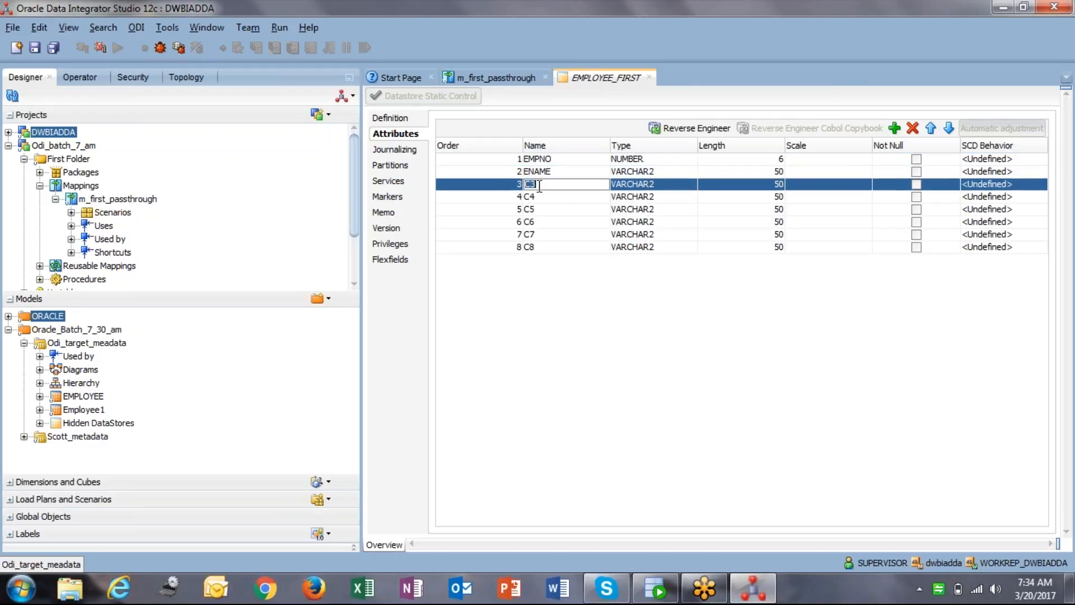
pyautogui.write('JOB')
pyautogui.click(626, 189)
# Rename the fourth attribute to HIREDATE and set its data type to DATE.
pyautogui.click(543, 197)
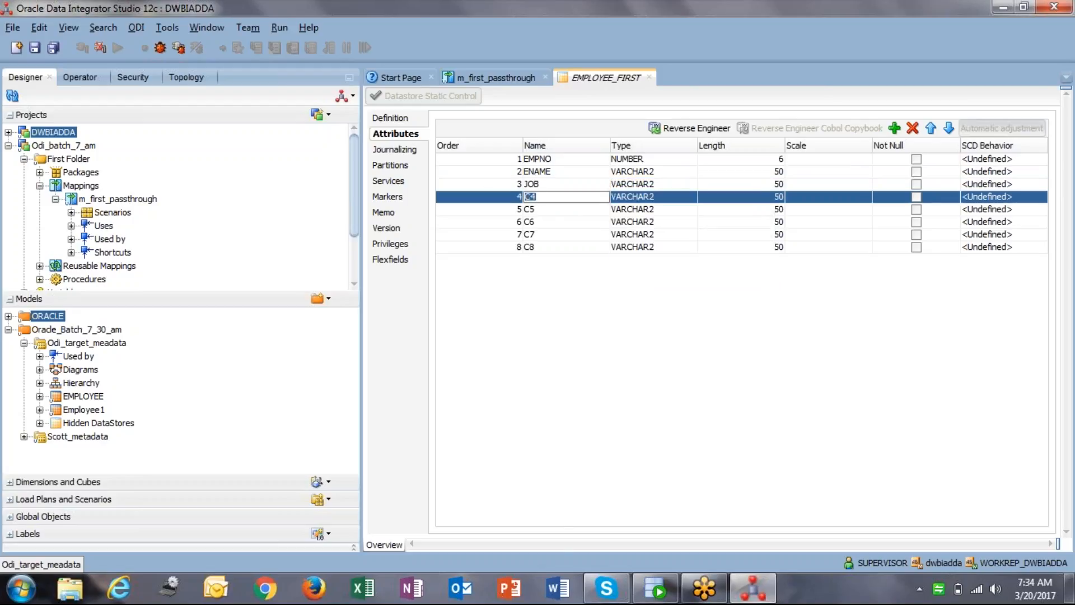
pyautogui.write('HIREDATE')
pyautogui.click(645, 200)
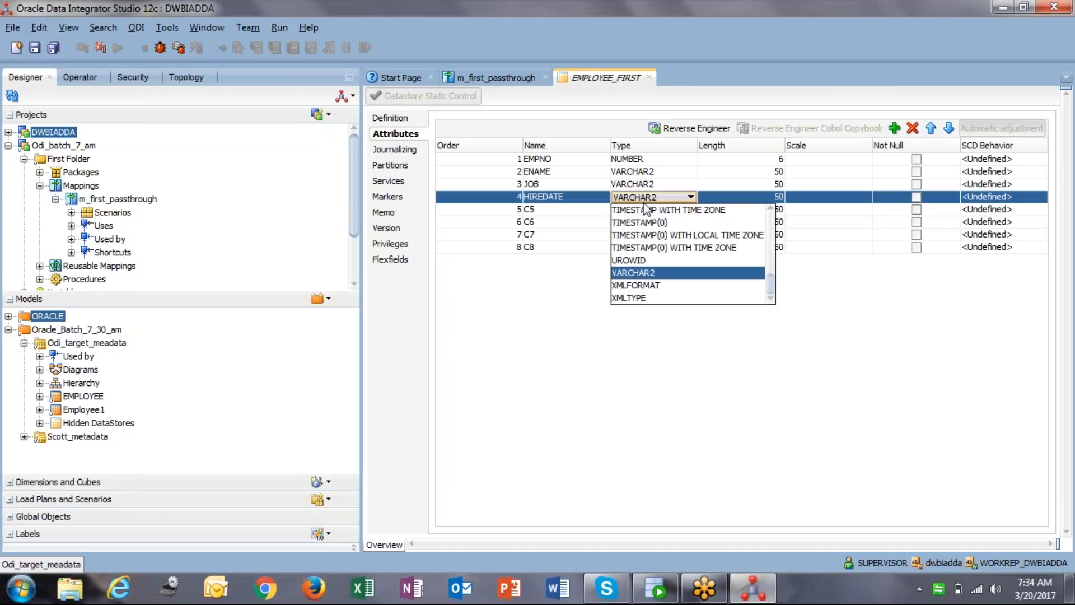
pyautogui.click(772, 206)
pyautogui.click(771, 206)
pyautogui.click(772, 207)
pyautogui.click(771, 206)
pyautogui.click(771, 207)
pyautogui.click(772, 207)
pyautogui.click(772, 207)
pyautogui.click(771, 207)
pyautogui.click(771, 206)
pyautogui.doubleClick(772, 208)
pyautogui.doubleClick(772, 208)
pyautogui.doubleClick(772, 209)
pyautogui.click(772, 208)
pyautogui.doubleClick(772, 208)
pyautogui.doubleClick(772, 209)
pyautogui.click(637, 248)
# Rename the fifth to eighth attributes to MGR, SAL, COMM and DEPTNO.
pyautogui.doubleClick(541, 209)
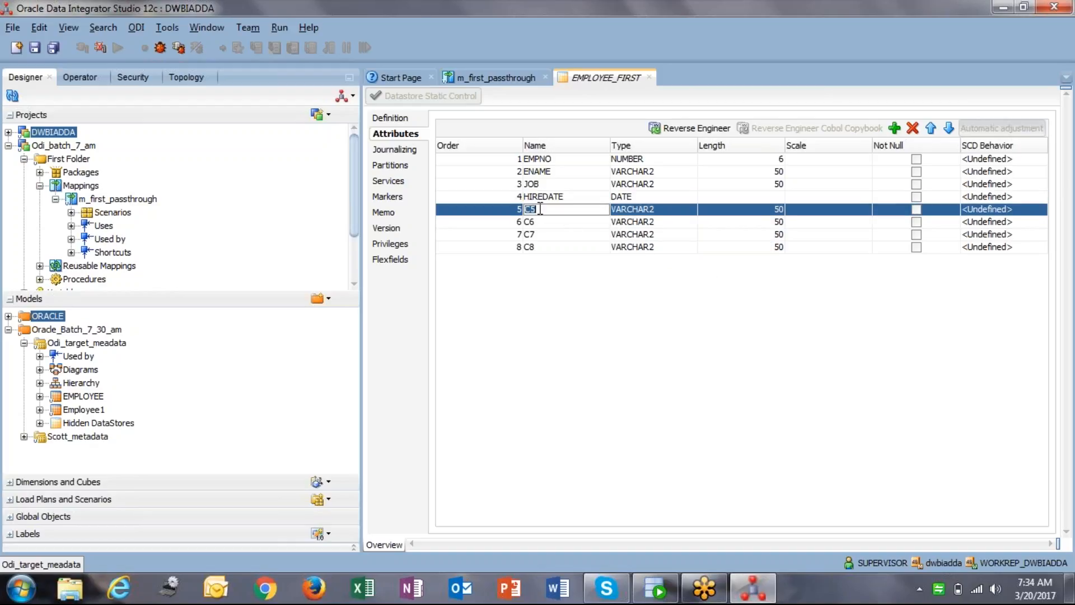
pyautogui.write('MGR')
pyautogui.doubleClick(536, 223)
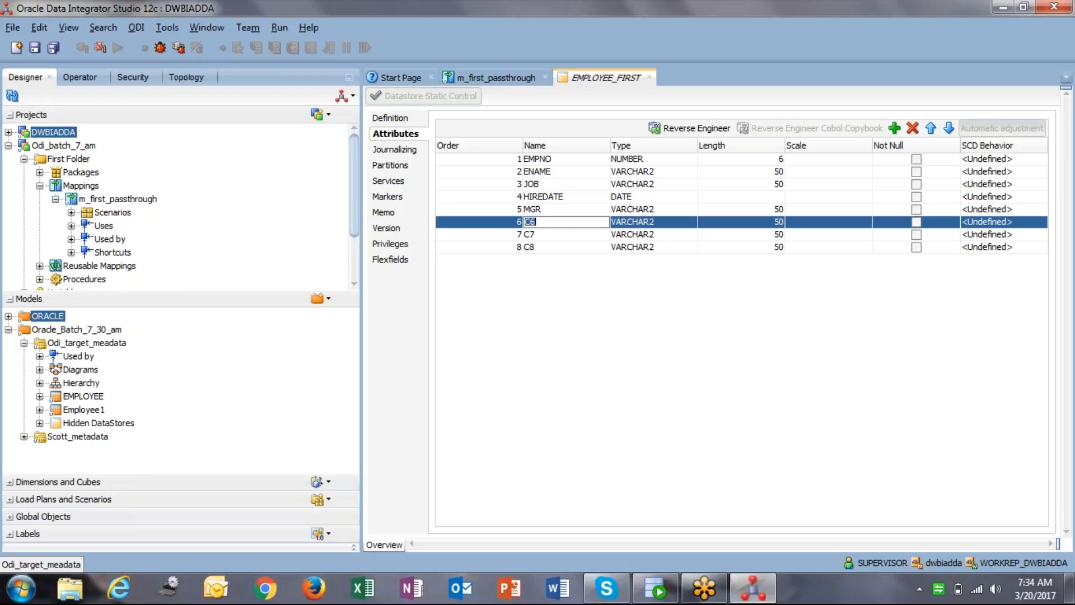
pyautogui.write('SAL')
pyautogui.doubleClick(540, 235)
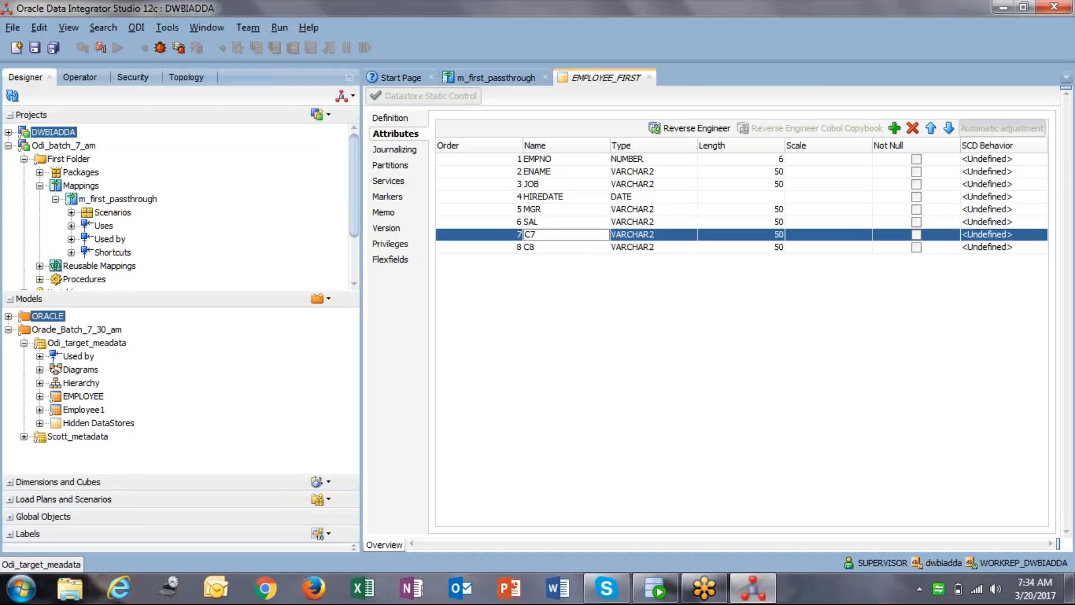
pyautogui.press('BackSpace')
pyautogui.write('OMM')
pyautogui.click(539, 251)
pyautogui.moveTo(539, 250); pyautogui.dragTo(480, 247)
pyautogui.write('D')
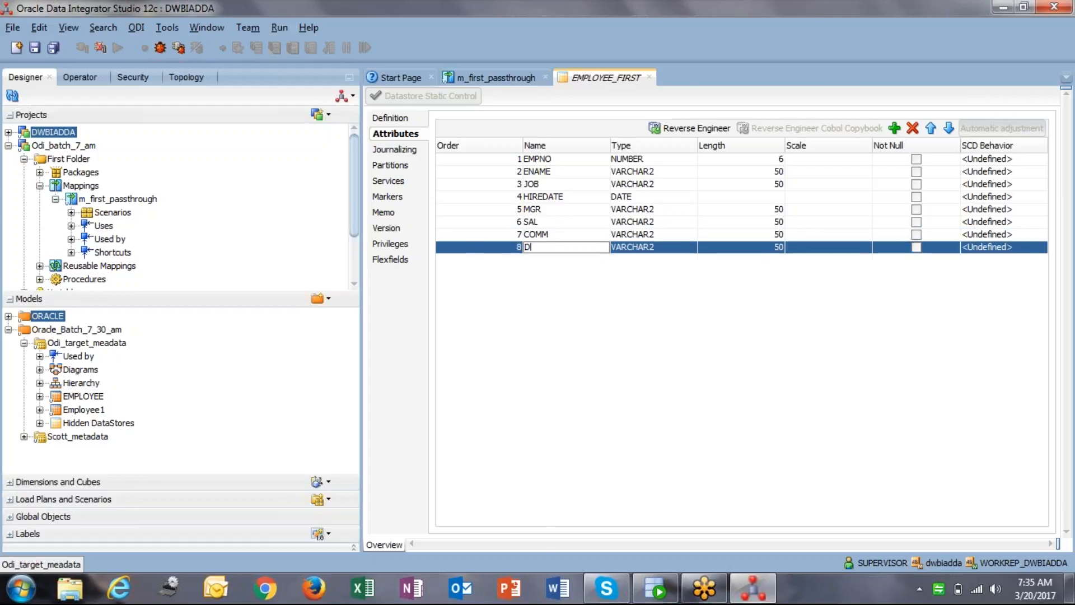
pyautogui.write('EPTNO')
# Set the data type of the SAL attribute to NUMBER with a length of 8.
pyautogui.click(637, 211)
pyautogui.click(659, 225)
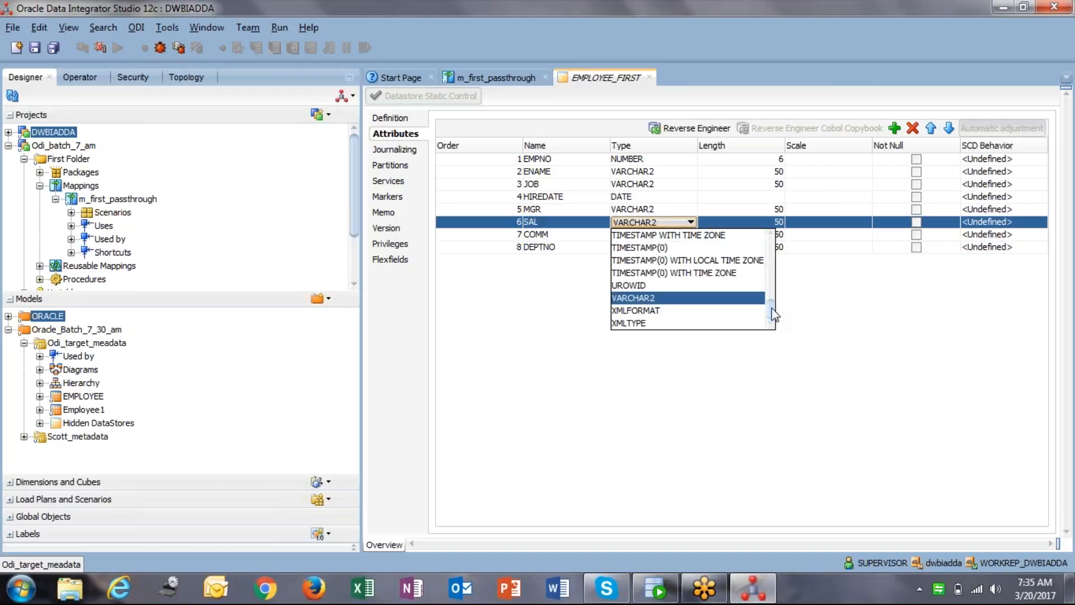
pyautogui.moveTo(774, 313); pyautogui.dragTo(771, 287)
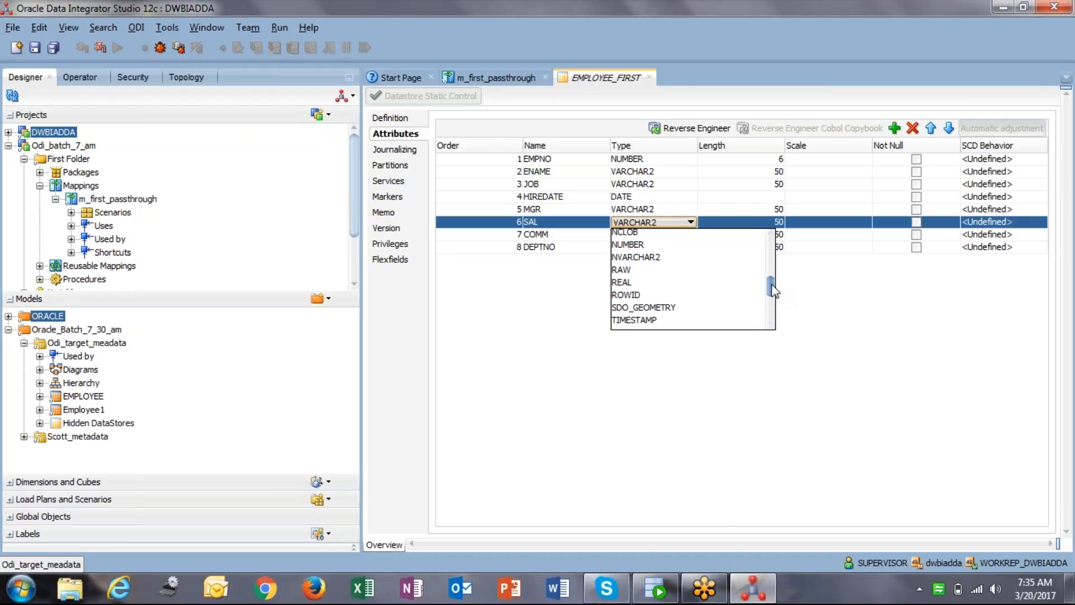
pyautogui.click(636, 246)
pyautogui.doubleClick(750, 222)
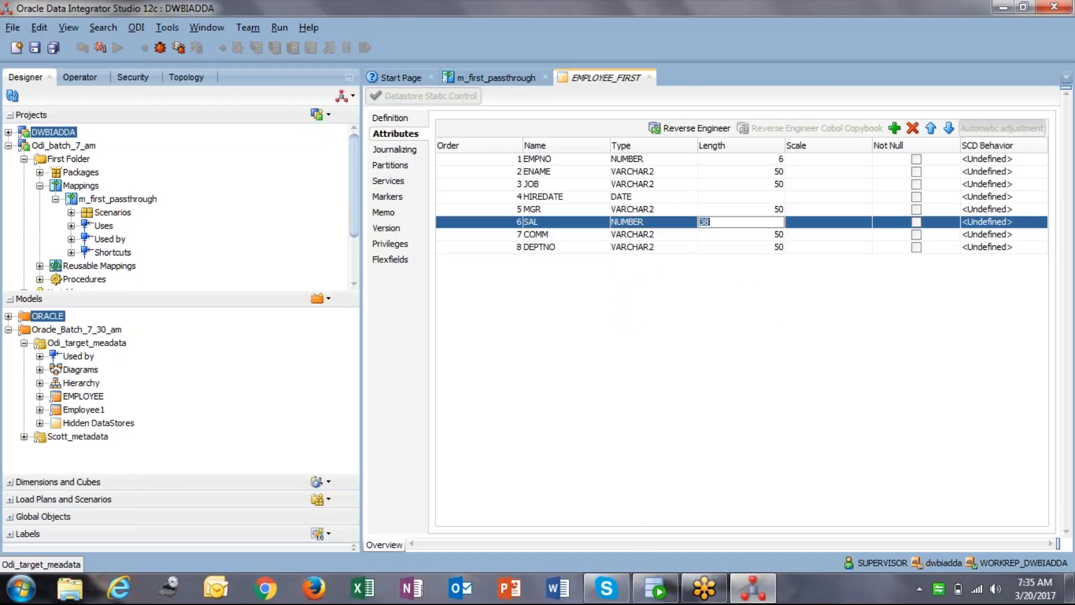
pyautogui.press('Tab')
pyautogui.hotkey('shift', 'Tab')
pyautogui.write('8')
pyautogui.press('Tab')
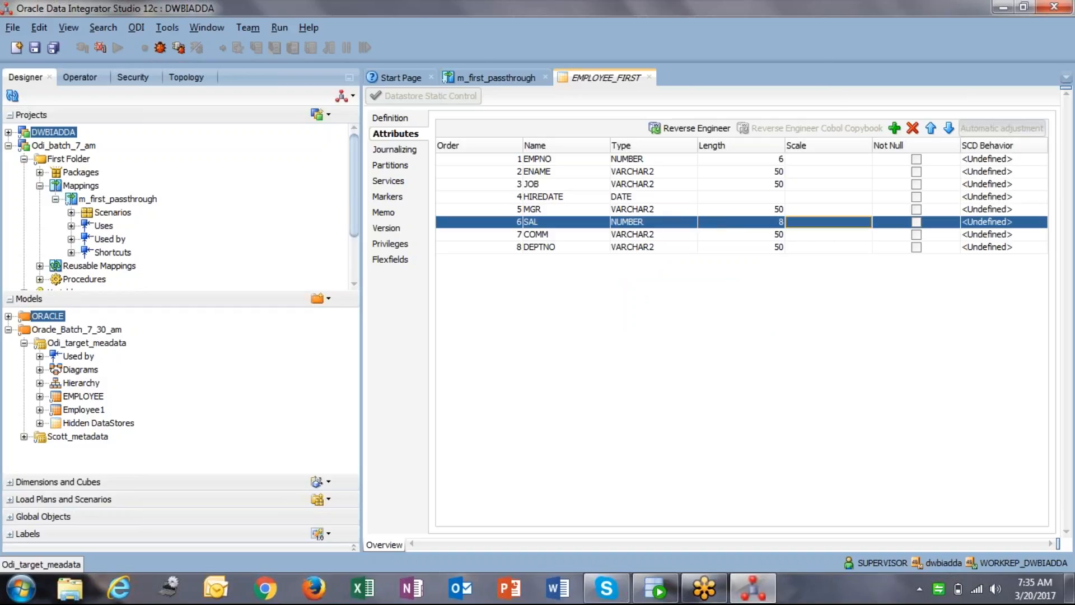
# Set the scale of the SAL attribute to 2.
pyautogui.click(835, 223)
pyautogui.write('2')
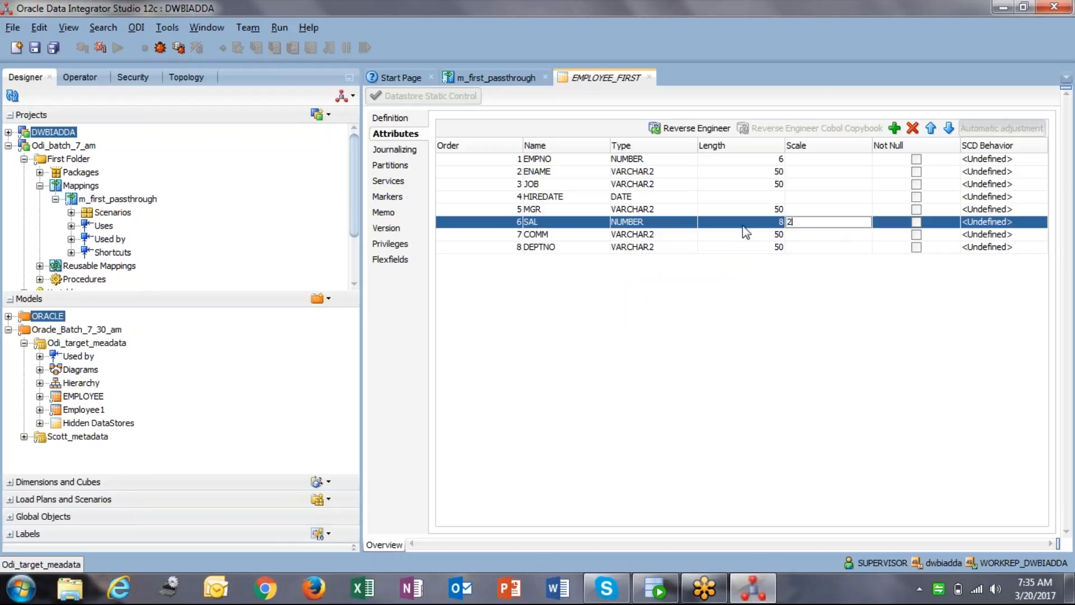
pyautogui.click(676, 235)
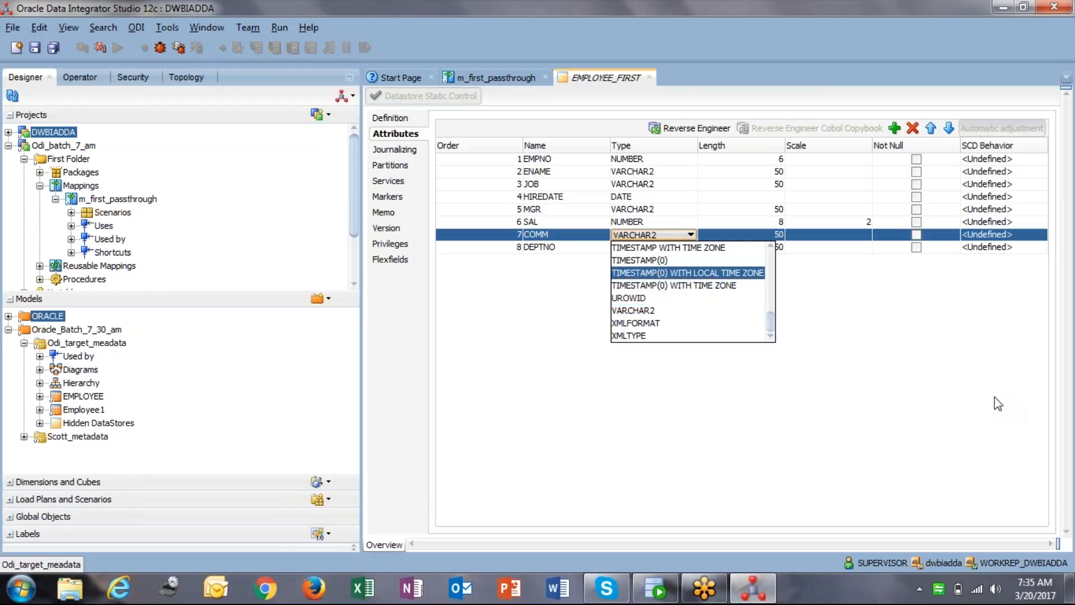
pyautogui.moveTo(775, 328); pyautogui.dragTo(772, 309)
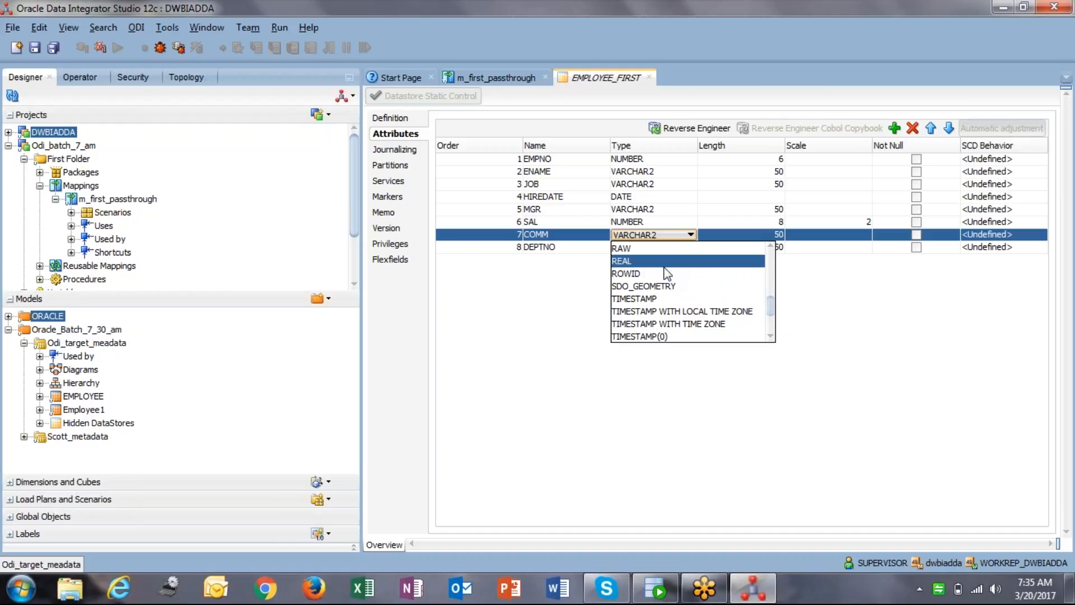
pyautogui.click(771, 246)
pyautogui.click(770, 246)
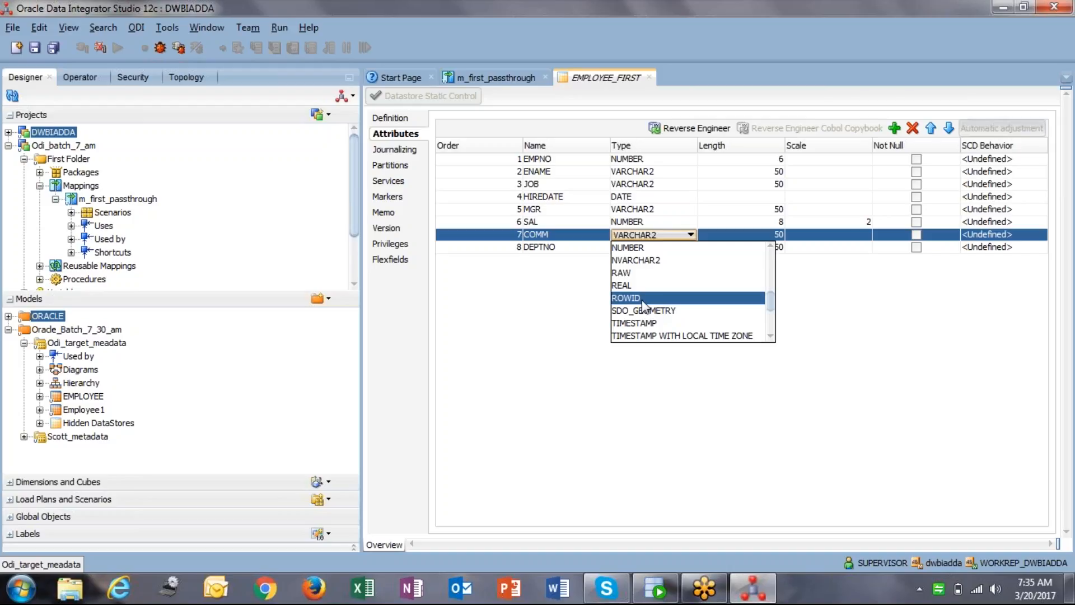
pyautogui.click(769, 247)
pyautogui.click(769, 247)
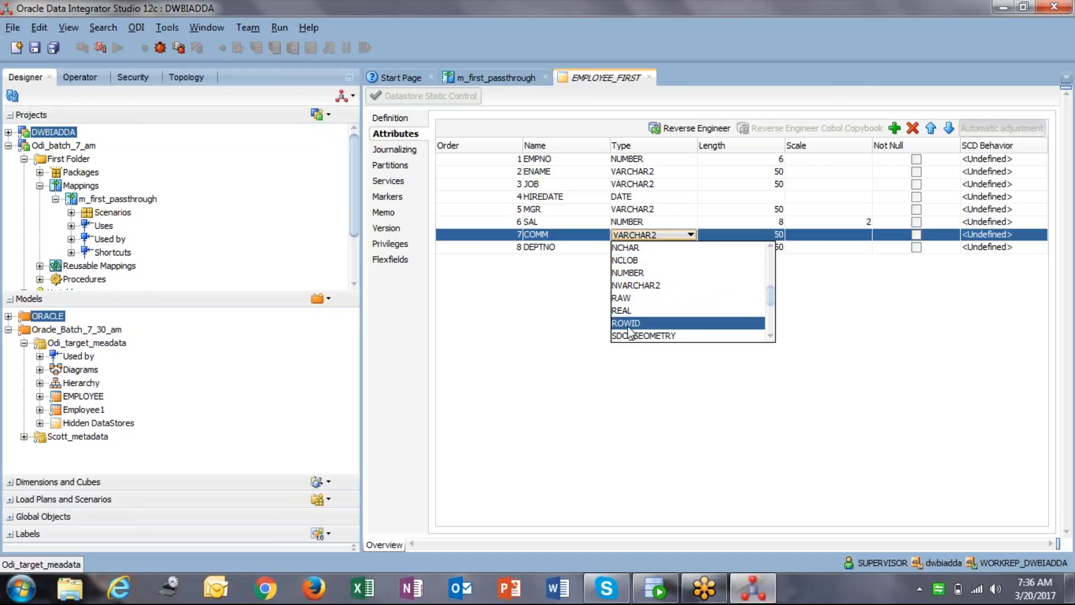
pyautogui.click(750, 427)
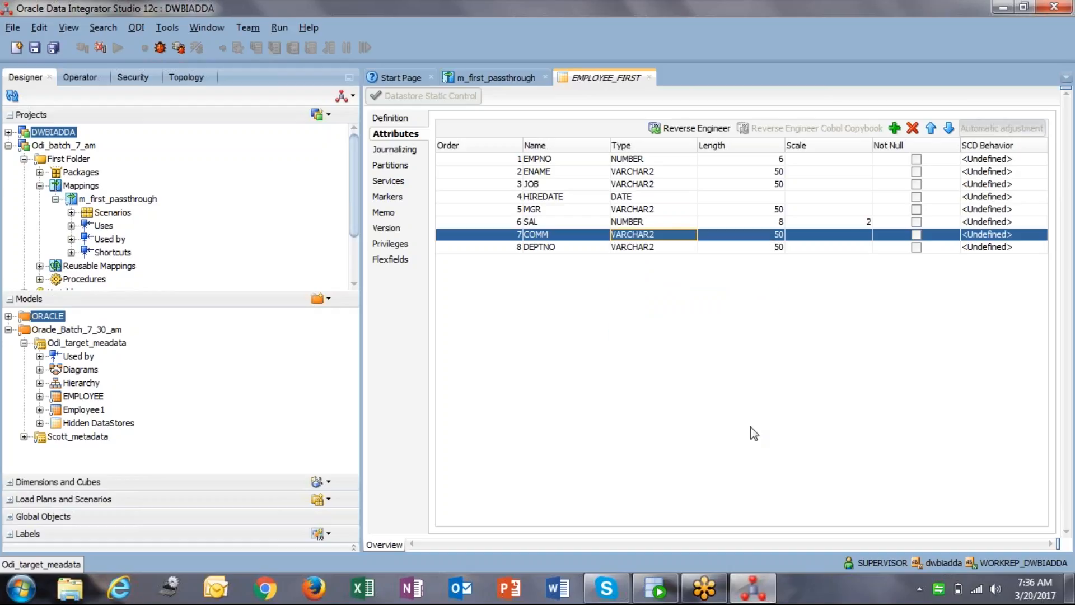
# Set the COMM attribute's length to 8 and its scale to 2.
pyautogui.doubleClick(772, 238)
pyautogui.write('8')
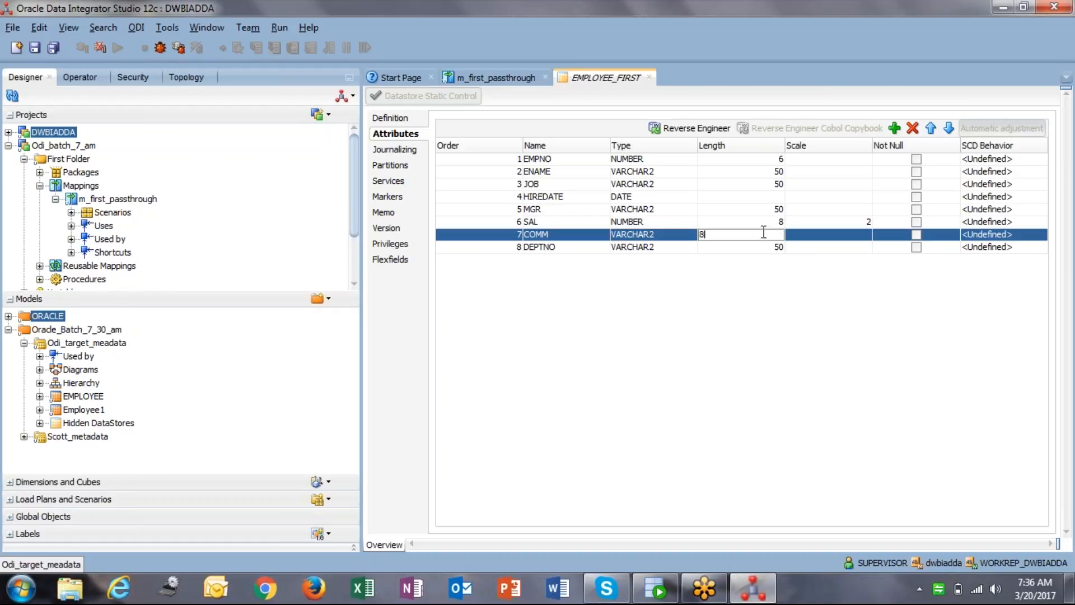
pyautogui.press('Tab')
pyautogui.write('2')
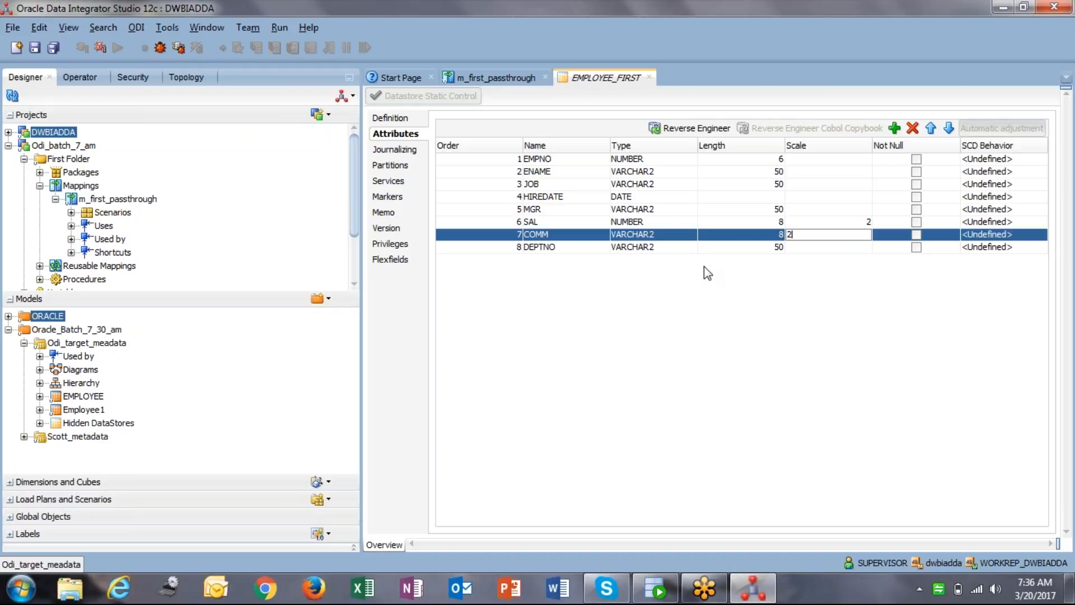
# Set the data type of the DEPTNO attribute to NUMBER with a length of 6.
pyautogui.doubleClick(722, 247)
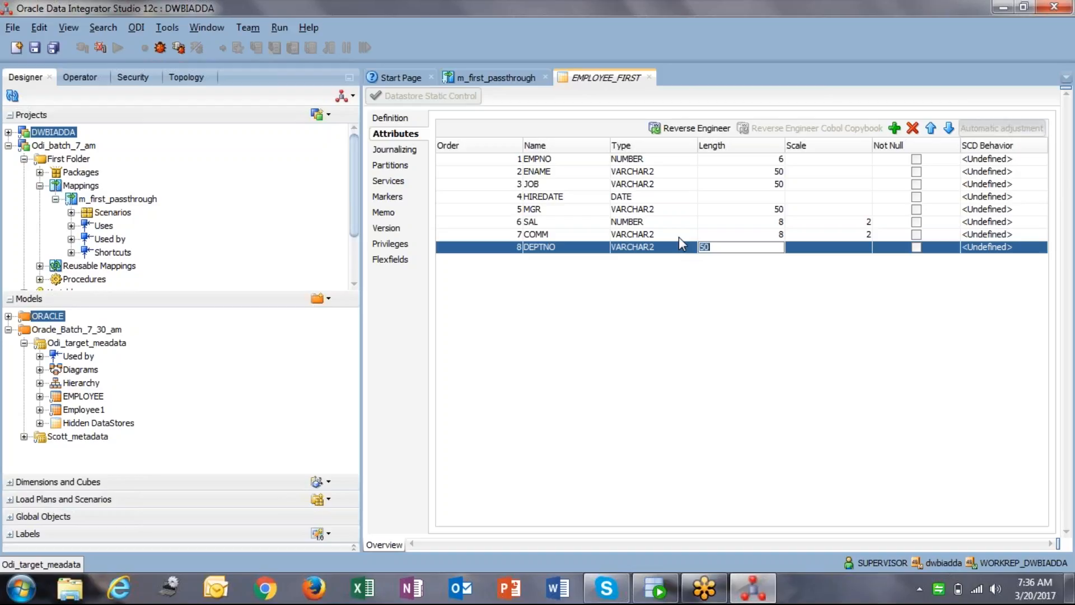
pyautogui.click(679, 247)
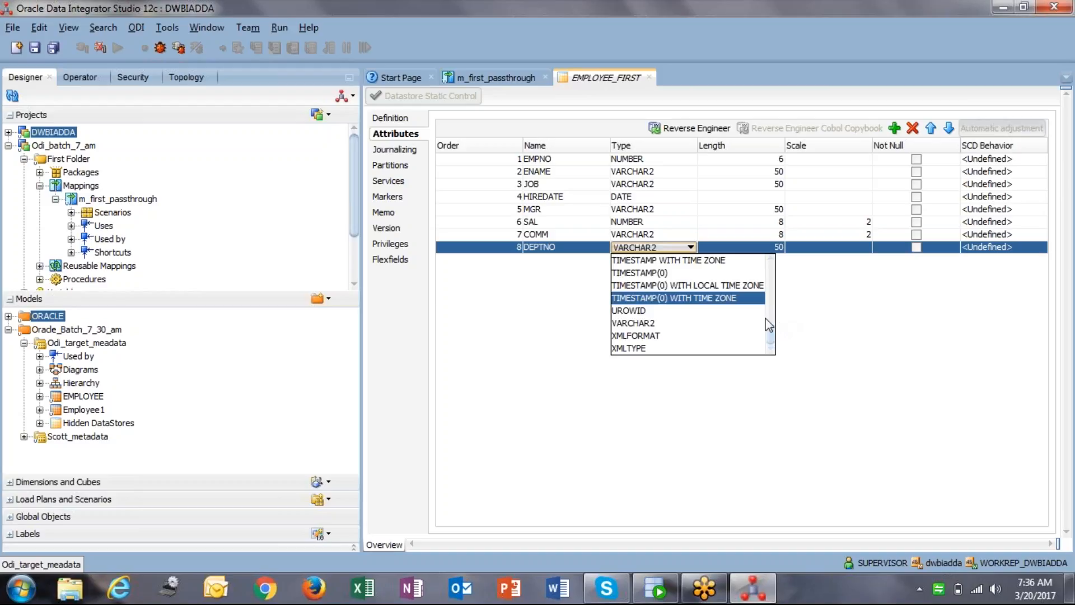
pyautogui.moveTo(774, 345); pyautogui.dragTo(771, 318)
pyautogui.click(669, 281)
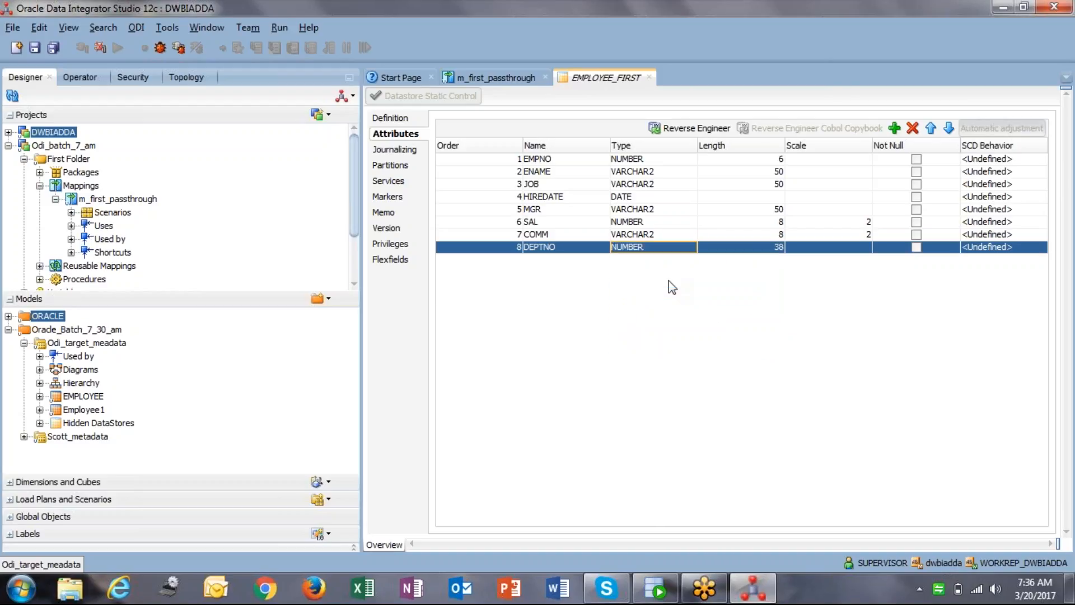
pyautogui.click(749, 247)
pyautogui.write('6')
pyautogui.click(524, 227)
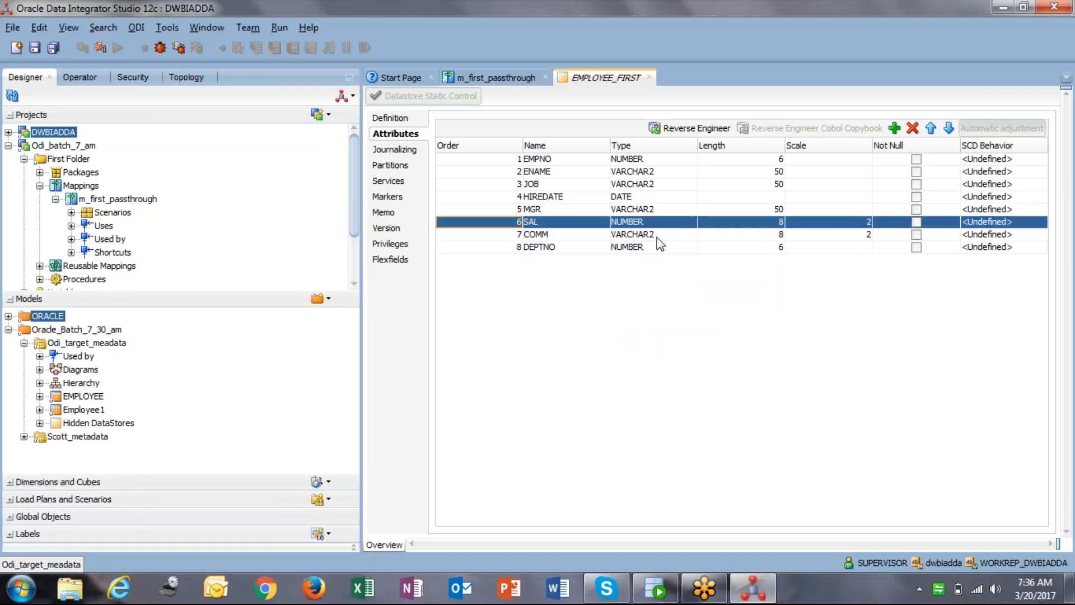
# Change the data type of the COMM attribute to NUMBER.
pyautogui.click(656, 237)
pyautogui.click(656, 237)
pyautogui.scroll(3, 671, 296)
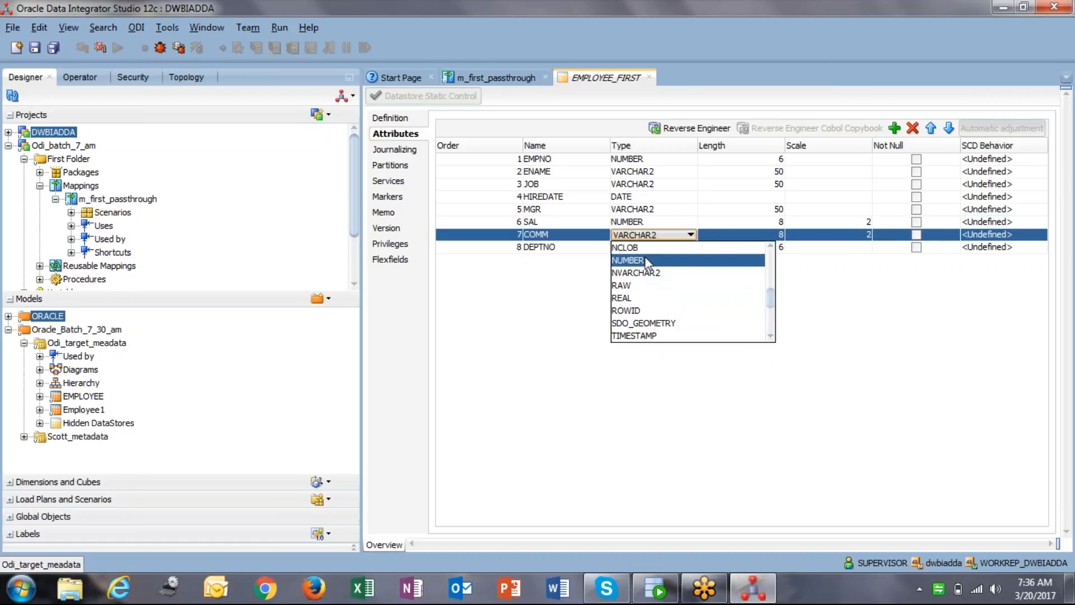
pyautogui.click(728, 260)
pyautogui.click(845, 249)
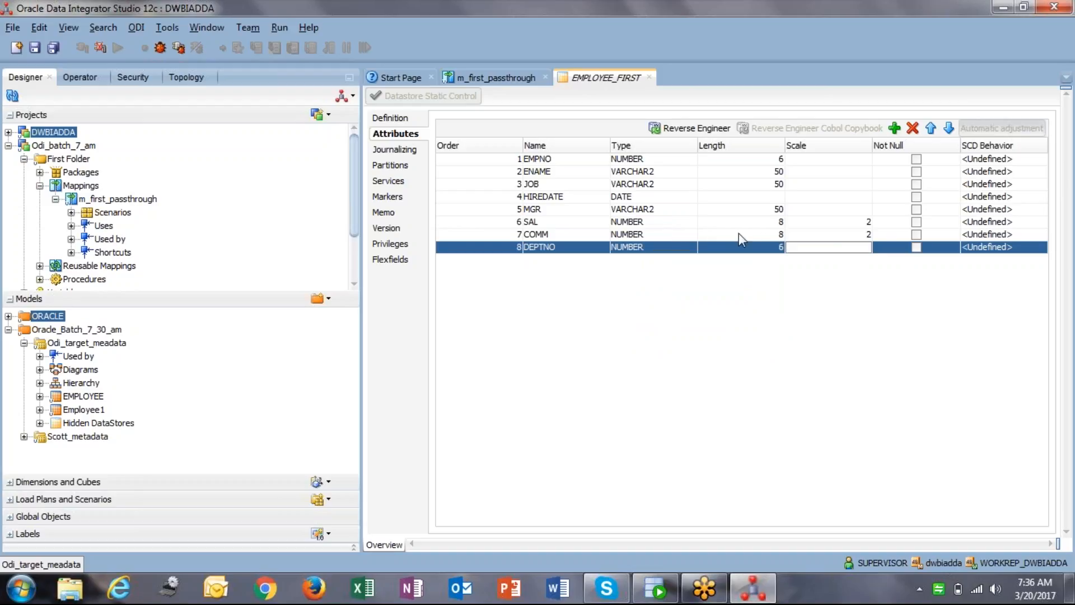
pyautogui.click(655, 210)
pyautogui.click(655, 210)
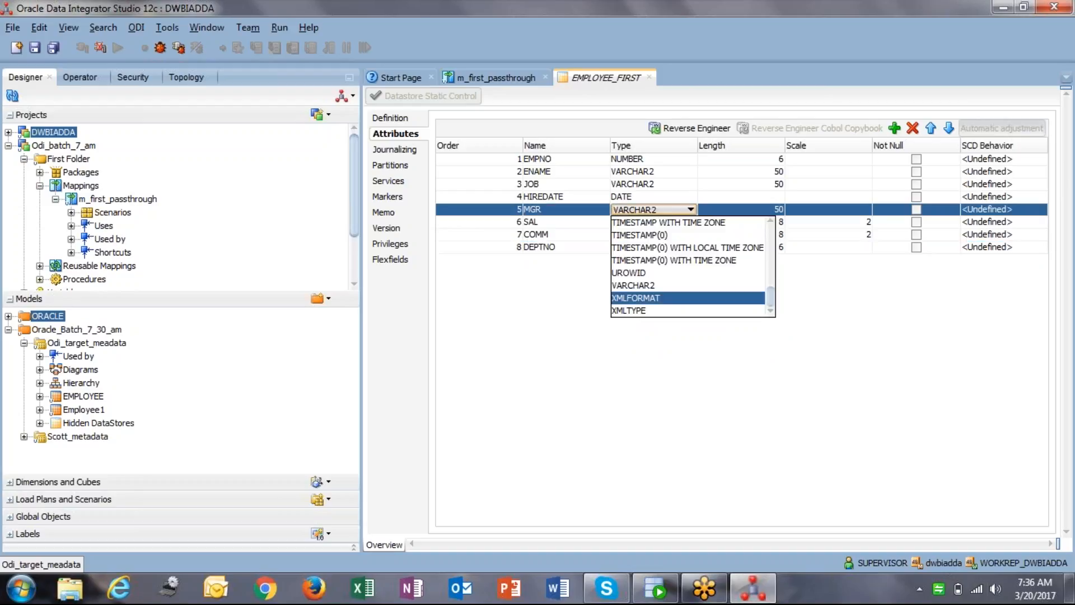
pyautogui.click(487, 247)
# Enter the datastore description "This table loads data from scott.emp table", then save and close the EMPLOYEE_FIRST datastore.
pyautogui.click(409, 118)
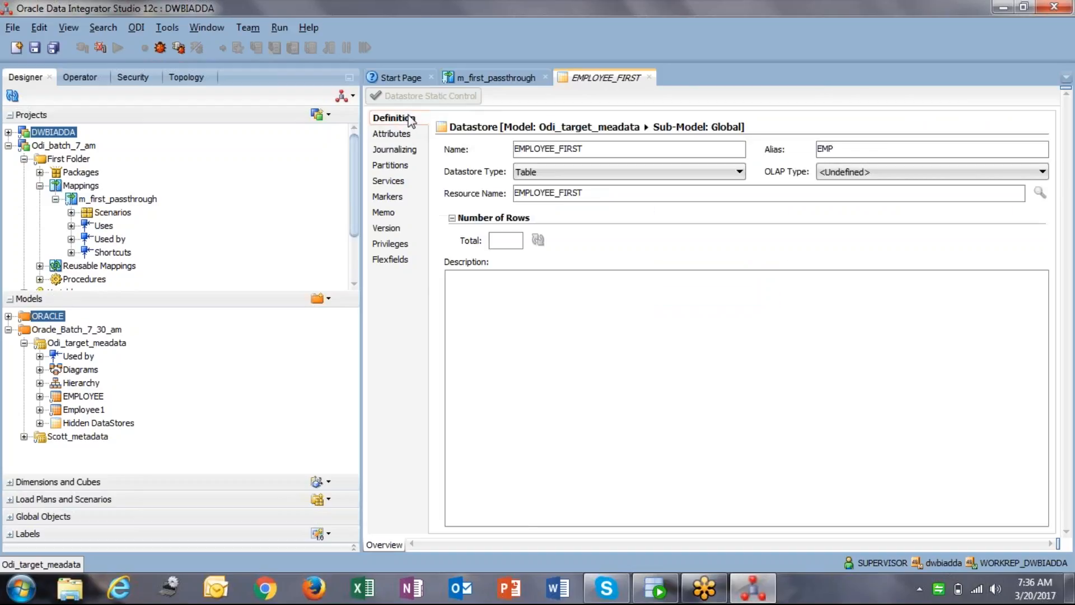
pyautogui.click(658, 149)
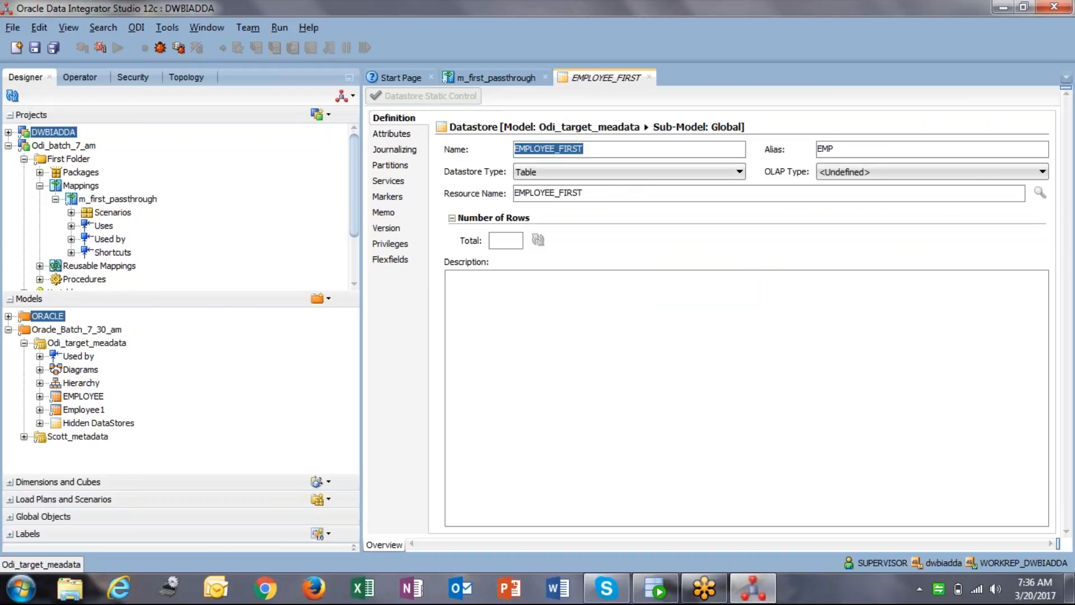
pyautogui.click(546, 337)
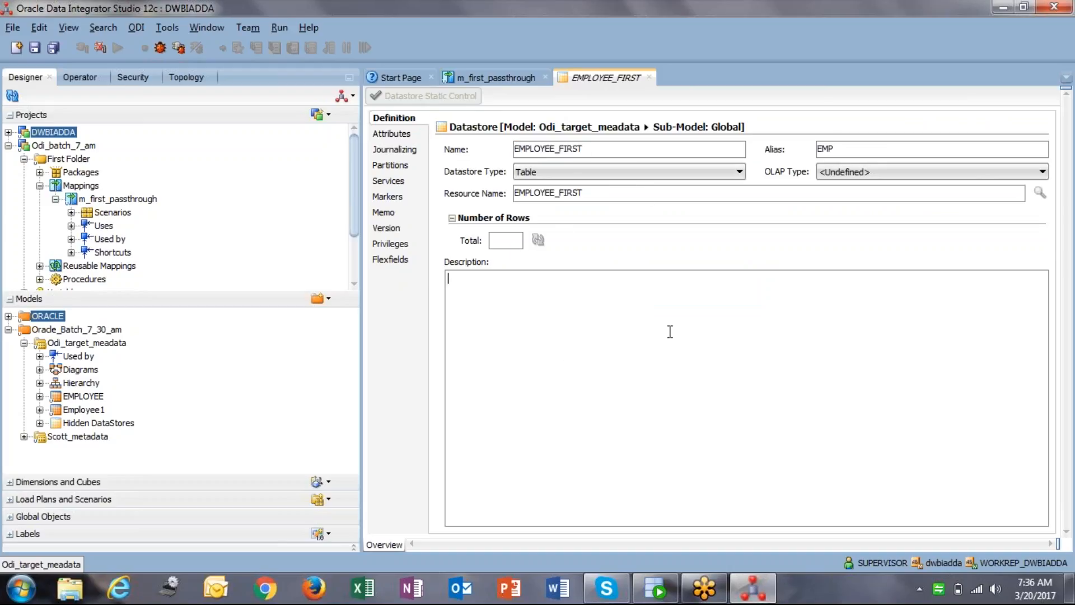
pyautogui.write('This table loads data from scott.emp table wi')
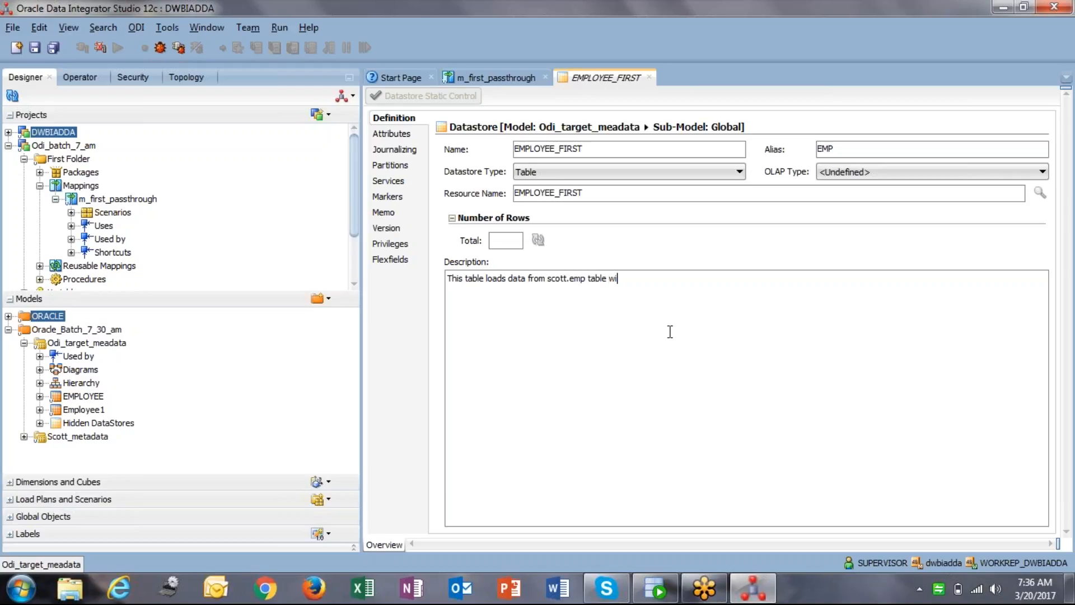
pyautogui.press('BackSpace')
pyautogui.press('BackSpace')
pyautogui.click(35, 49)
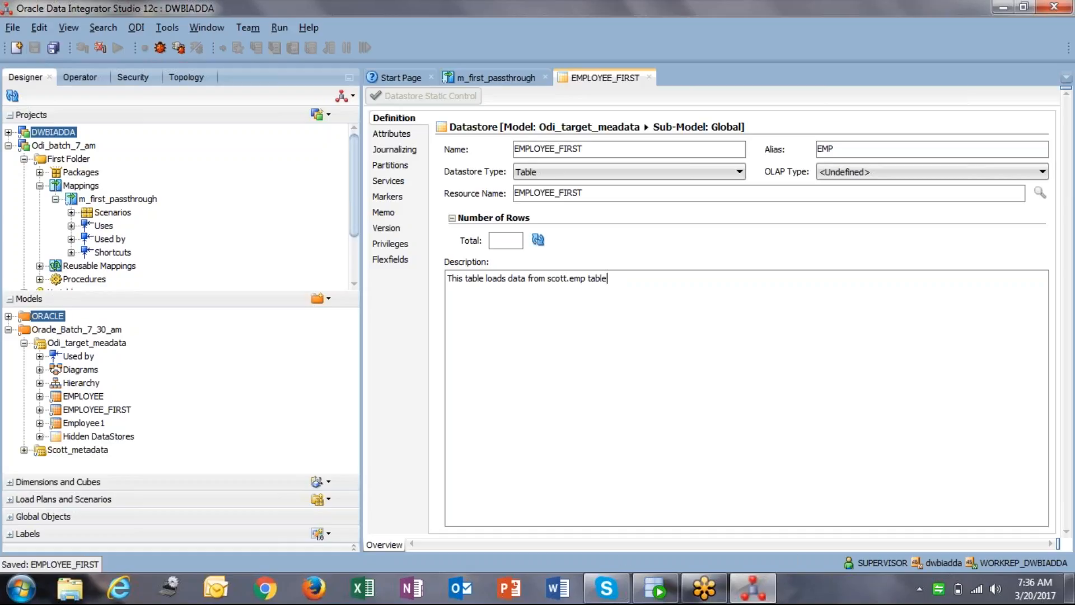
pyautogui.click(649, 77)
# Create a new mapping named m_table_employee_first with an empty dataset in First Folder of the Odi_batch_7_am project.
pyautogui.click(76, 186)
pyautogui.rightClick(76, 187)
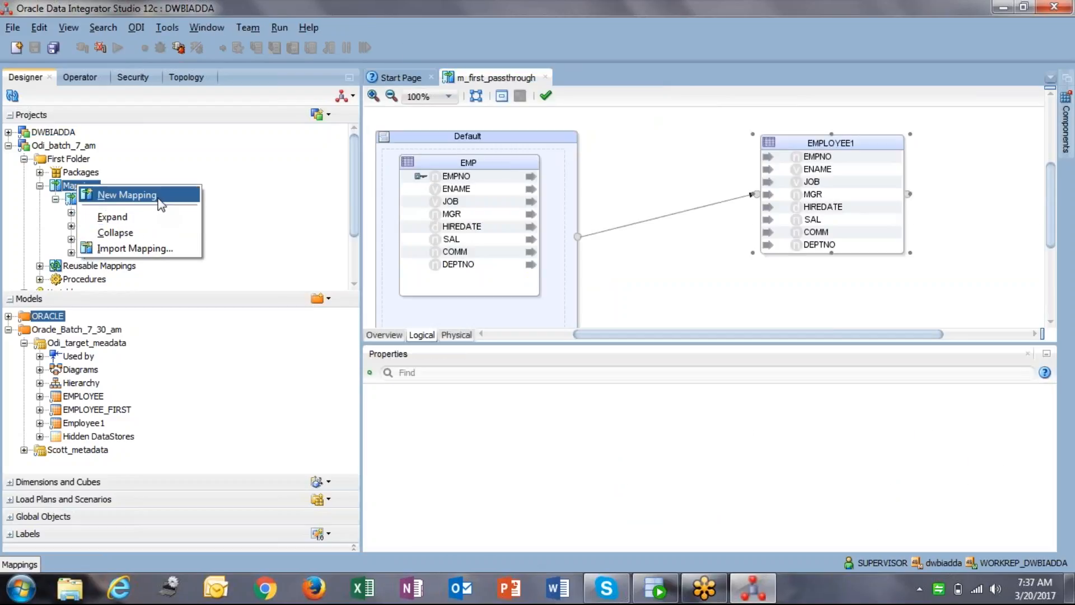
pyautogui.click(127, 195)
pyautogui.write('m')
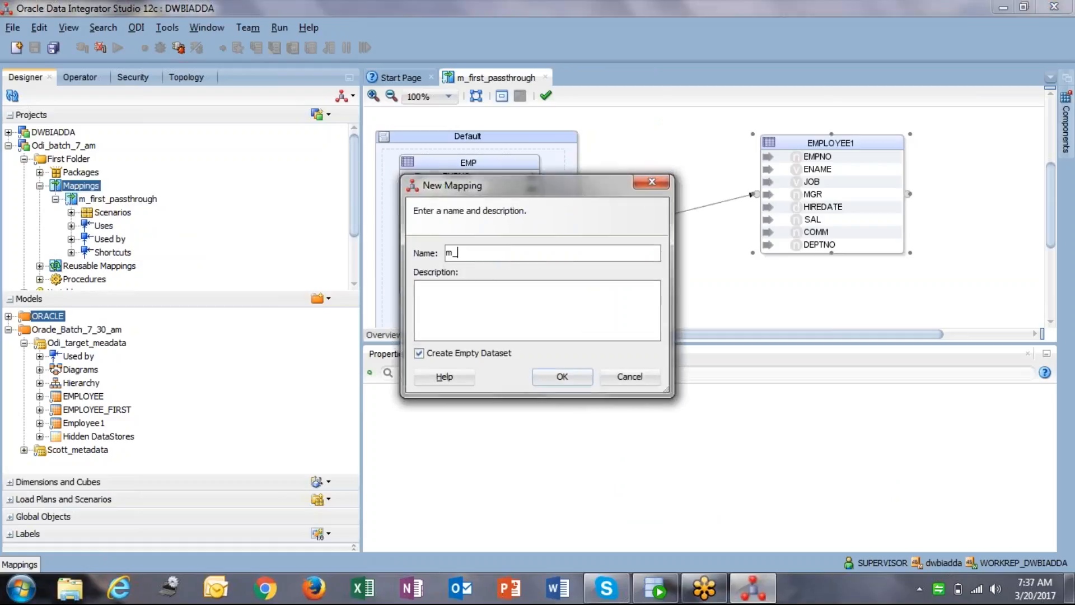
pyautogui.write('_table_employee_first')
pyautogui.press('Tab')
pyautogui.click(577, 381)
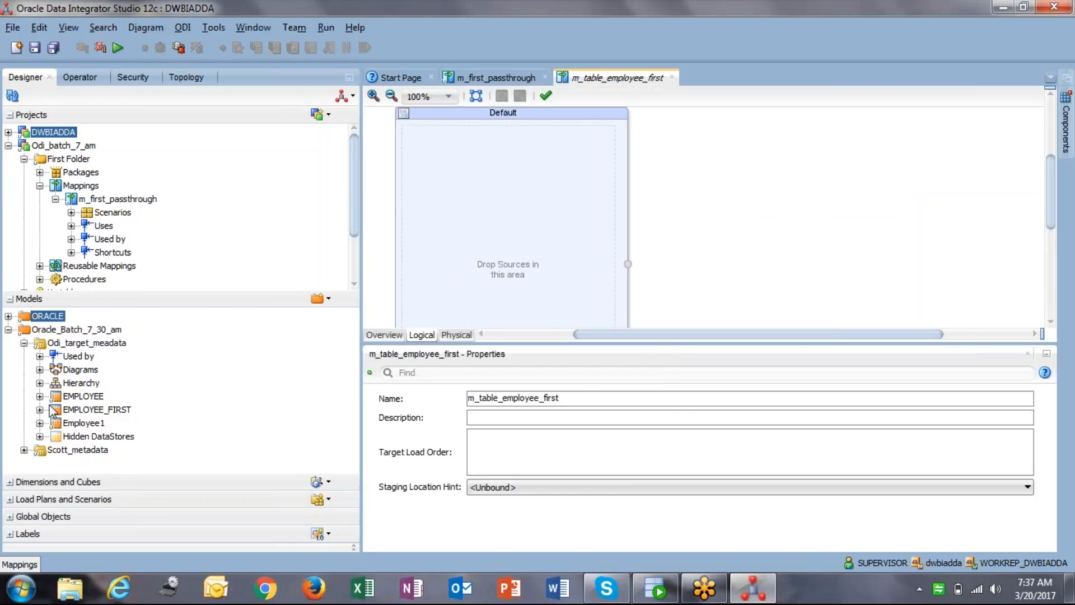
# Try to add the EMP datastore from the Scott_metadata model as a source in the Default dataset.
pyautogui.click(24, 450)
pyautogui.moveTo(75, 436); pyautogui.dragTo(502, 201)
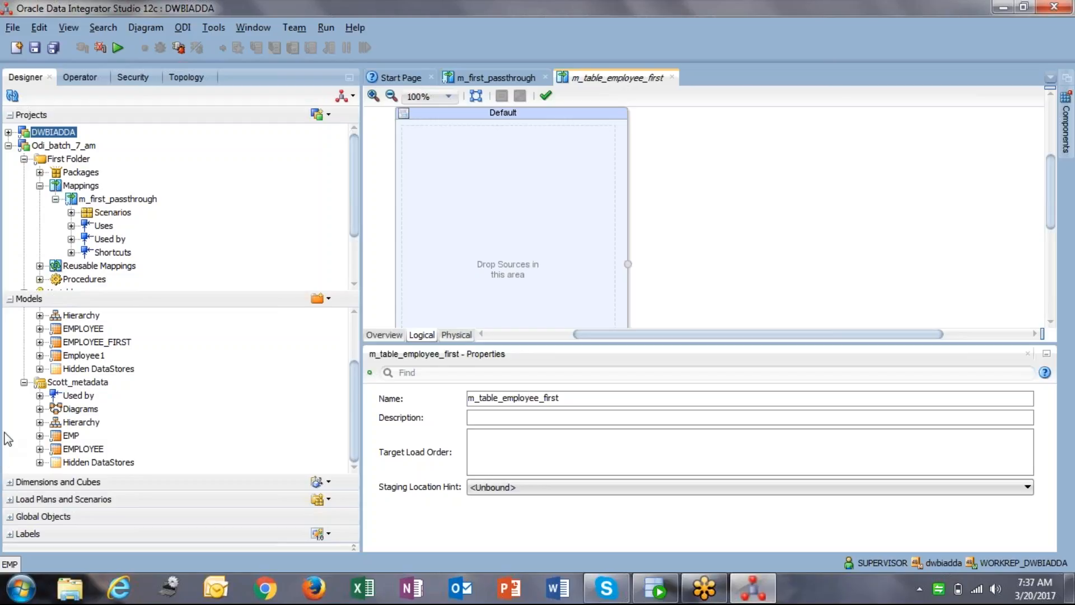
# Add the EMPLOYEE_FIRST datastore from Odi_target_meadata to the mapping as the target, outside the Default dataset.
pyautogui.click(25, 382)
pyautogui.moveTo(96, 411); pyautogui.dragTo(870, 161)
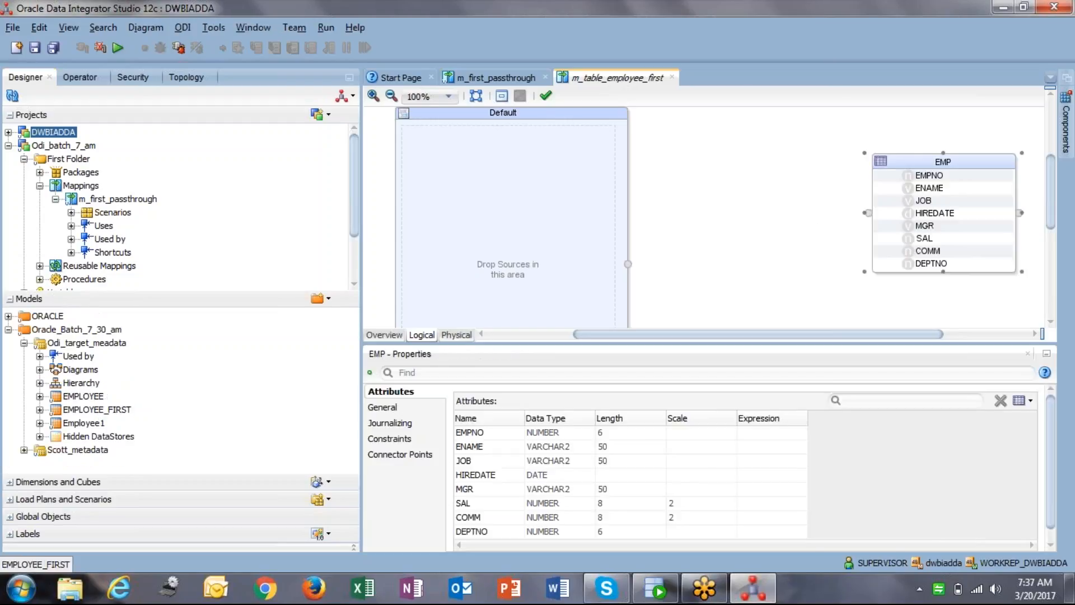
# Enlarge the mapping's diagram area so that more of the Default dataset fits in it.
pyautogui.click(495, 224)
pyautogui.scroll(-3, 495, 224)
pyautogui.scroll(3, 495, 224)
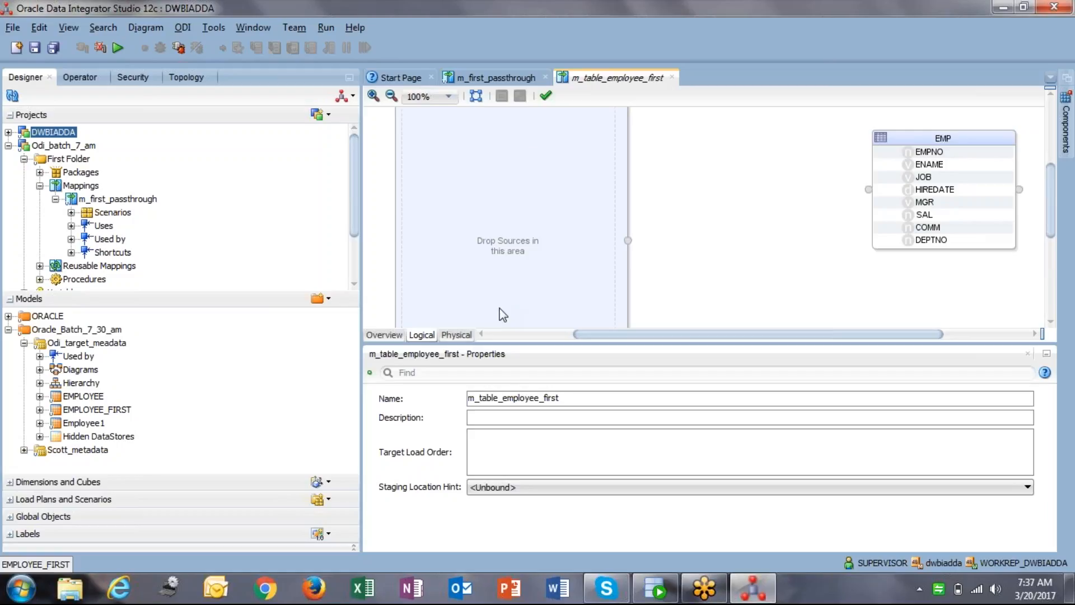
pyautogui.moveTo(533, 345); pyautogui.dragTo(535, 432)
pyautogui.scroll(4, 489, 219)
pyautogui.scroll(-4, 490, 219)
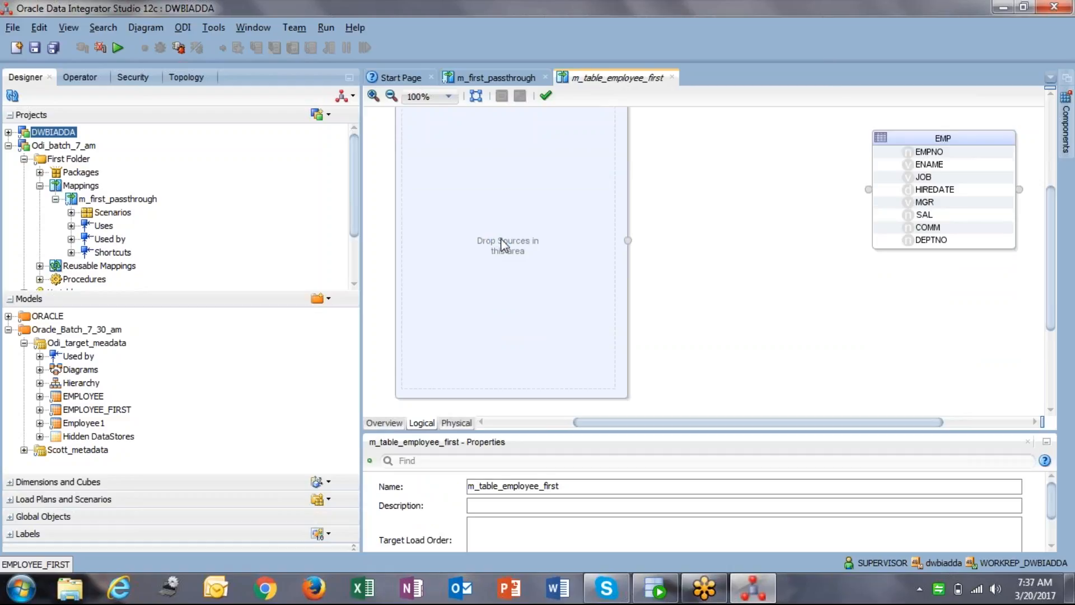
# Try to place EMPLOYEE from Odi_target_meadata and EMP from Scott_metadata as sources in the Default dataset.
pyautogui.moveTo(86, 399); pyautogui.dragTo(504, 279)
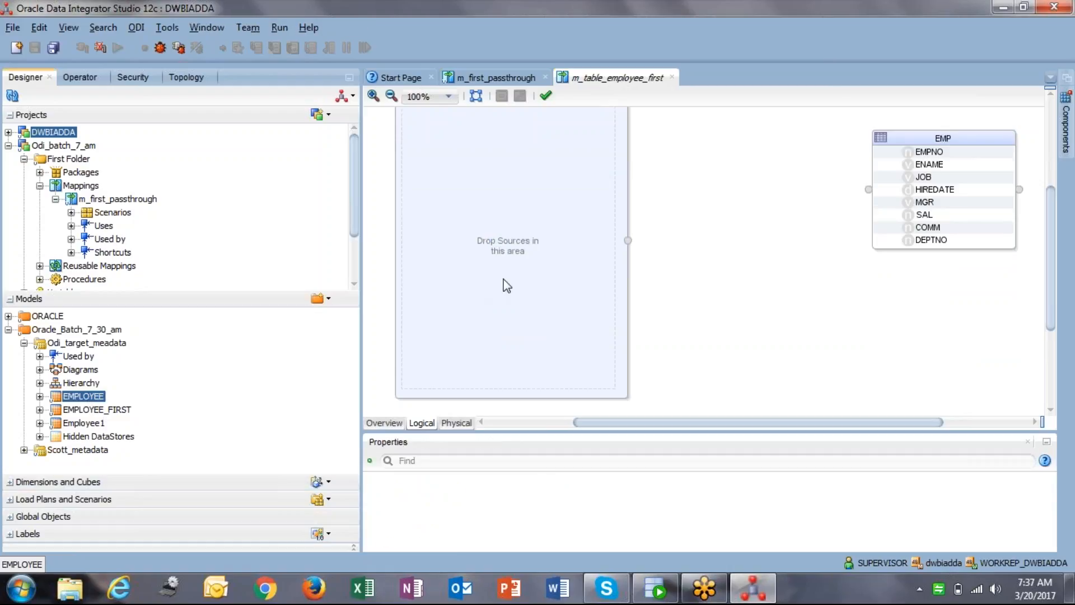
pyautogui.click(23, 343)
pyautogui.click(23, 356)
pyautogui.click(68, 411)
pyautogui.moveTo(70, 410); pyautogui.dragTo(528, 205)
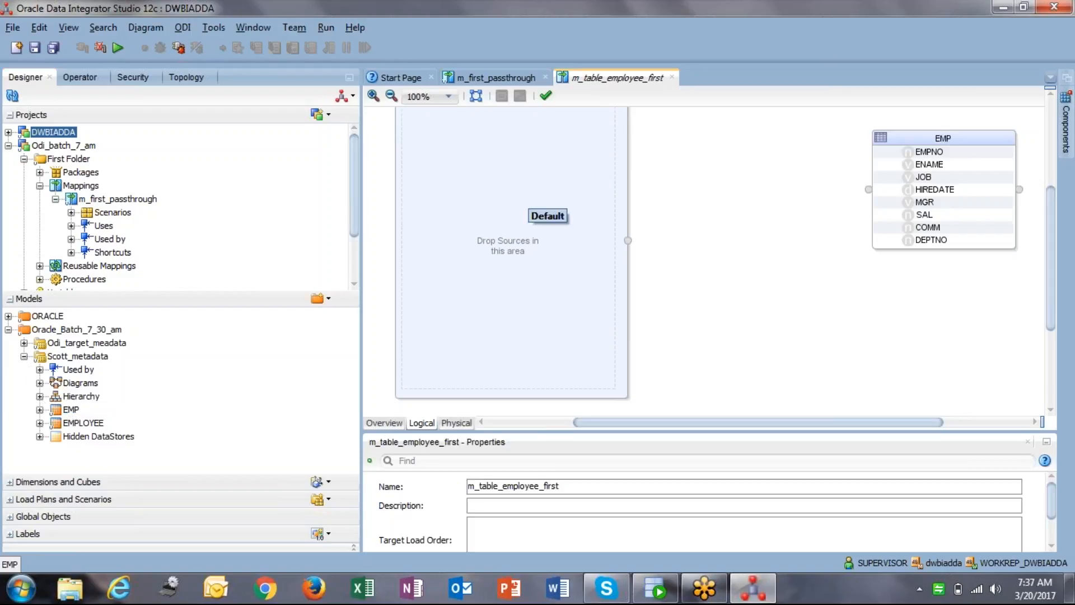
pyautogui.scroll(3, 516, 206)
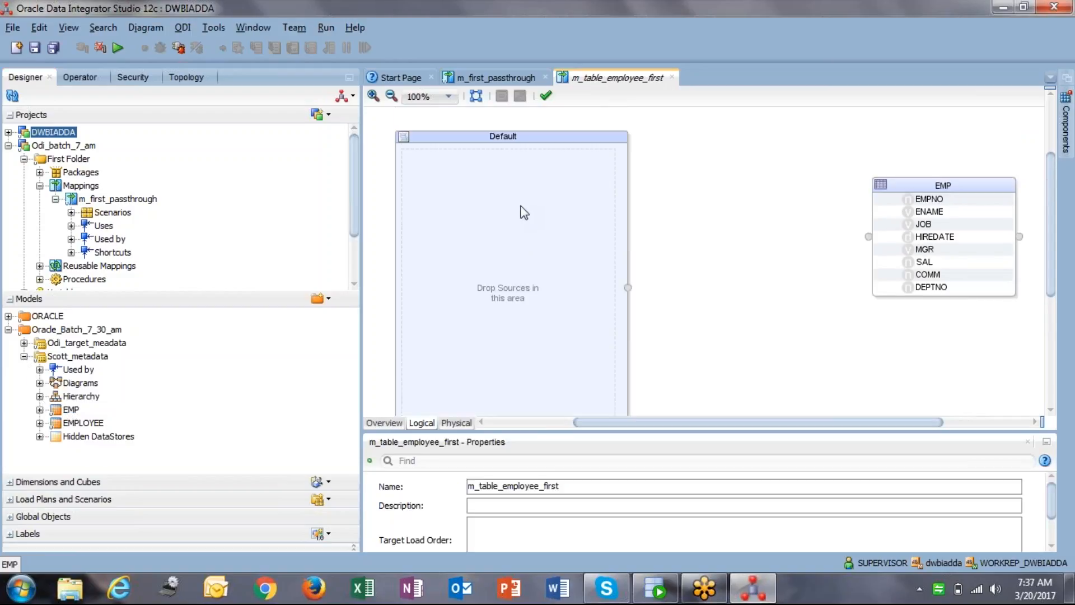
pyautogui.scroll(-2, 516, 206)
pyautogui.scroll(-2, 516, 207)
pyautogui.scroll(3, 516, 206)
pyautogui.scroll(-2, 516, 212)
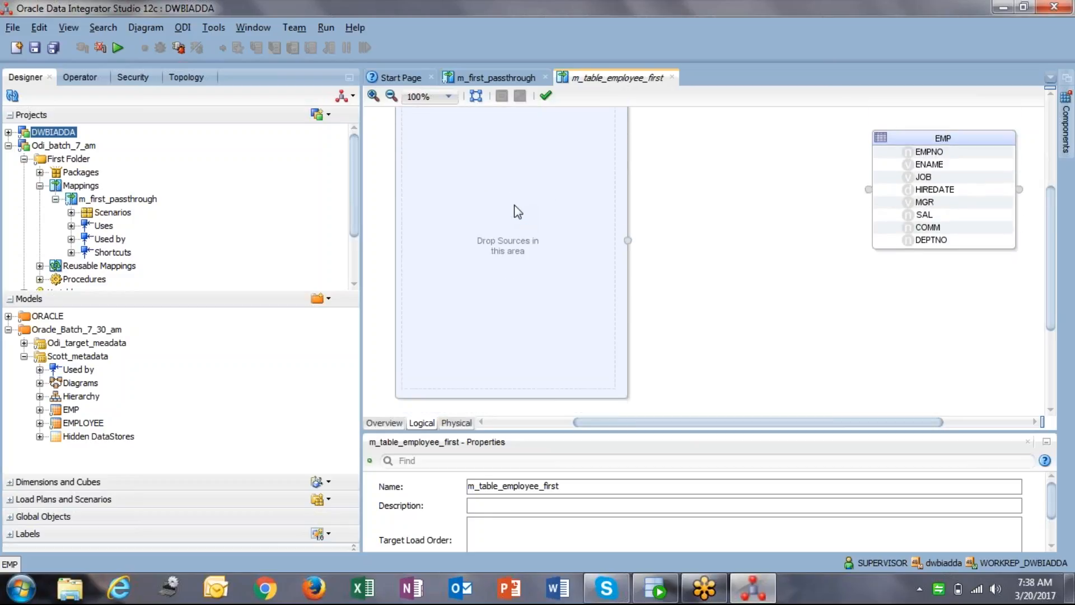
pyautogui.scroll(1, 516, 211)
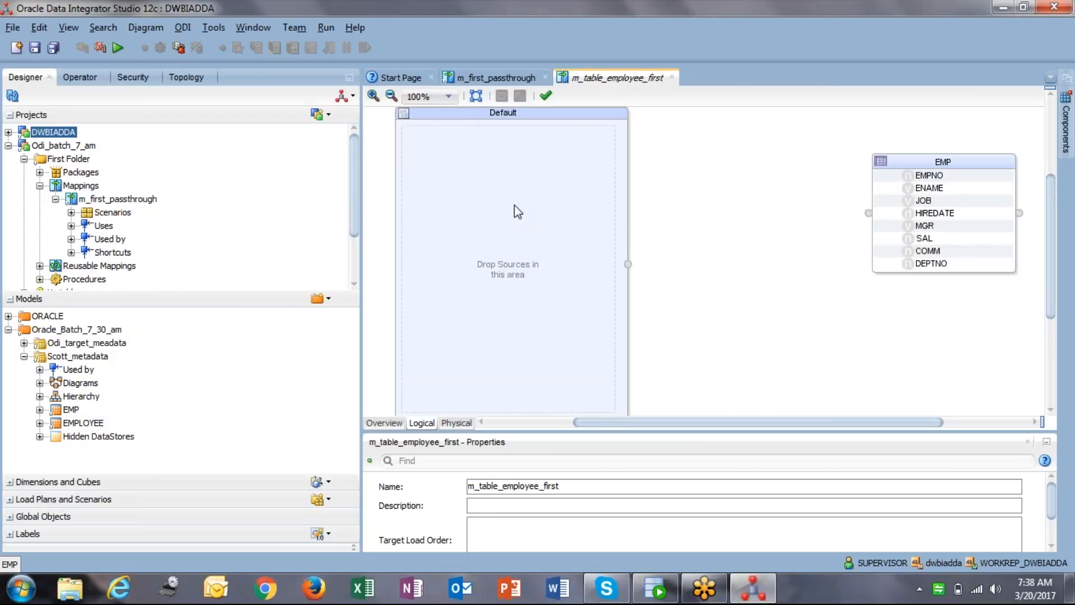
pyautogui.scroll(-3, 514, 206)
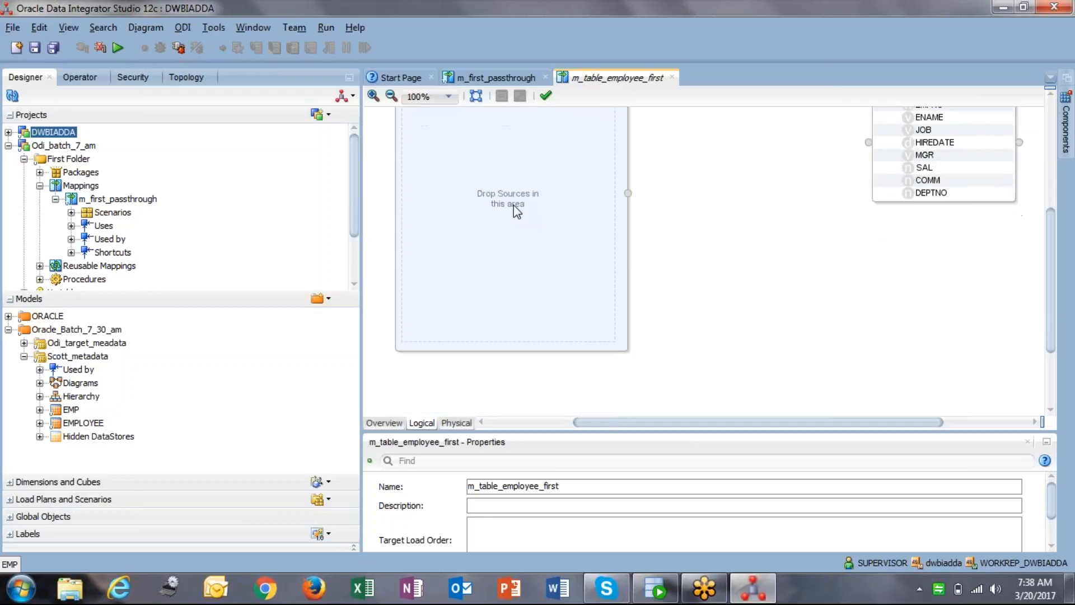
# Try again to add Scott_metadata's EMP datastore to the Default dataset.
pyautogui.scroll(5, 515, 206)
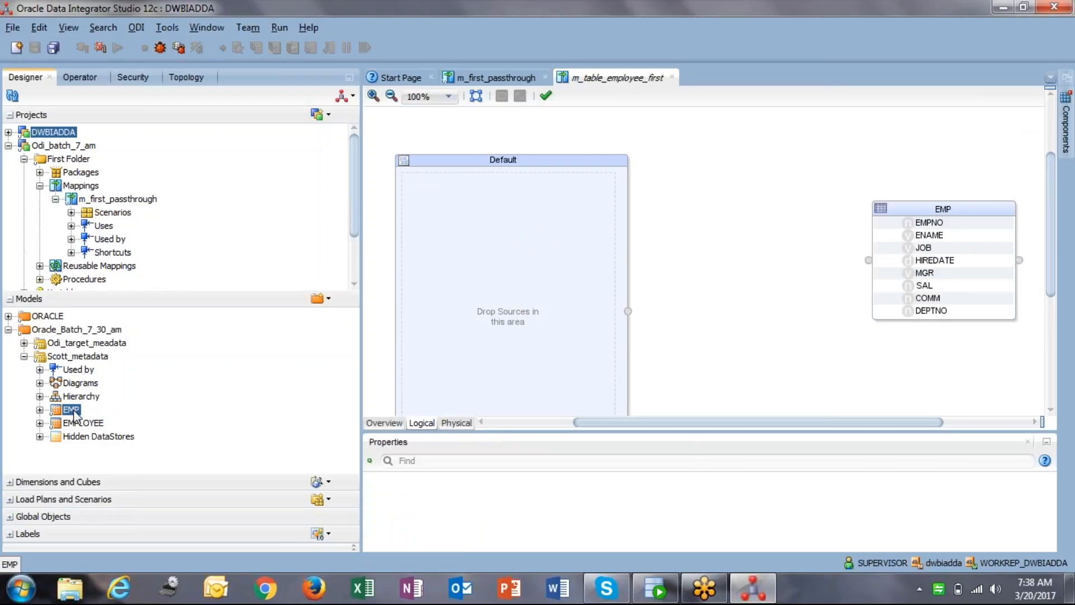
pyautogui.click(542, 256)
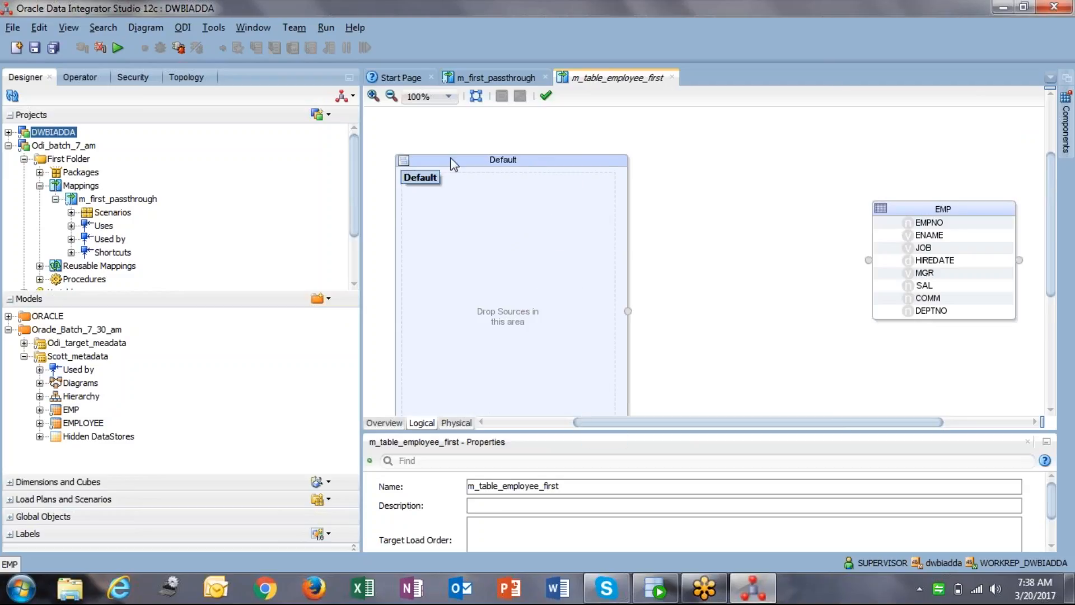
# Try once more to add Scott_metadata's EMP datastore as a source in the Default dataset.
pyautogui.moveTo(451, 159)
pyautogui.mouseDown()
pyautogui.moveTo(480, 260)
pyautogui.moveTo(471, 159)
pyautogui.mouseUp()
pyautogui.click(511, 251)
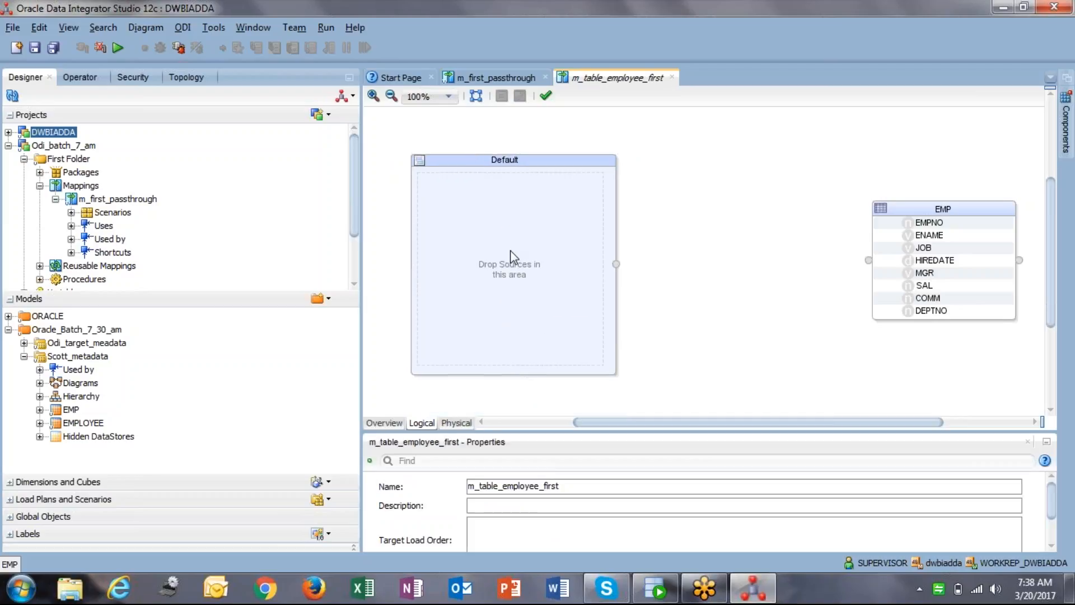
pyautogui.scroll(-4, 510, 252)
pyautogui.scroll(2, 509, 252)
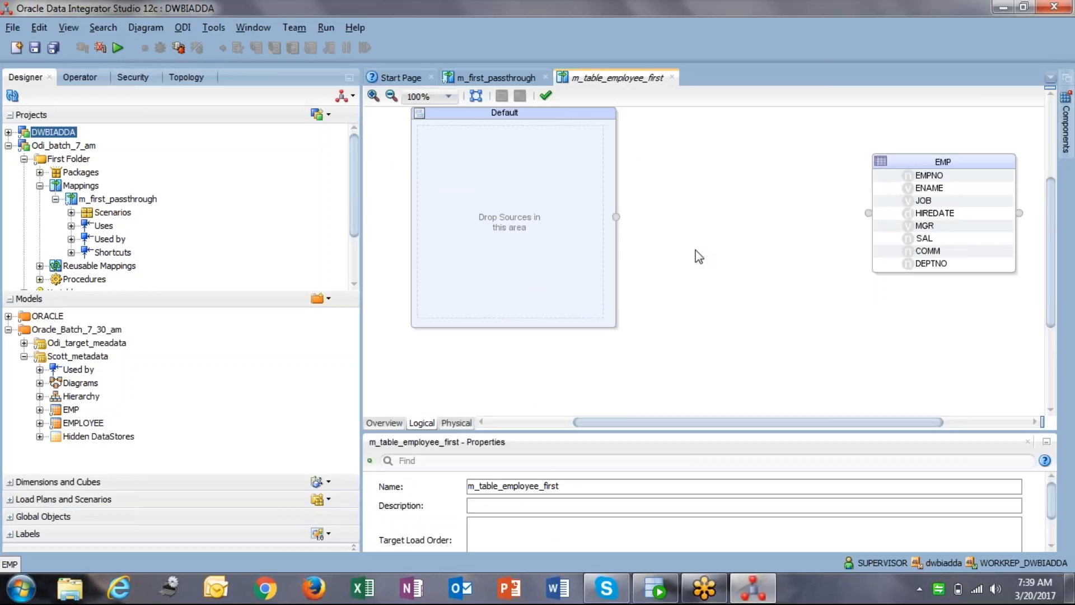
pyautogui.scroll(2, 540, 202)
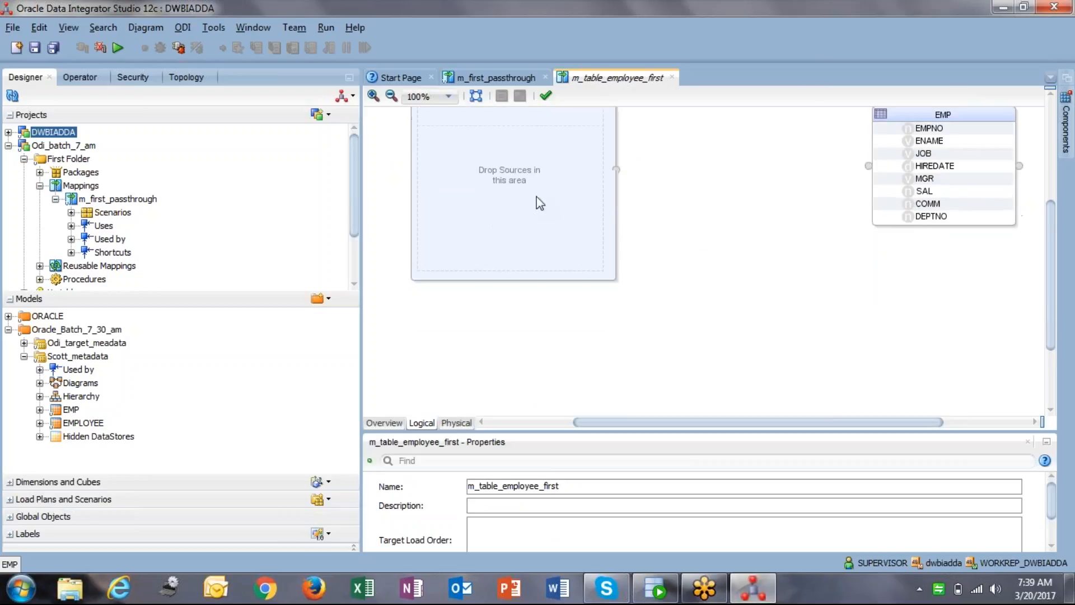
pyautogui.click(72, 410)
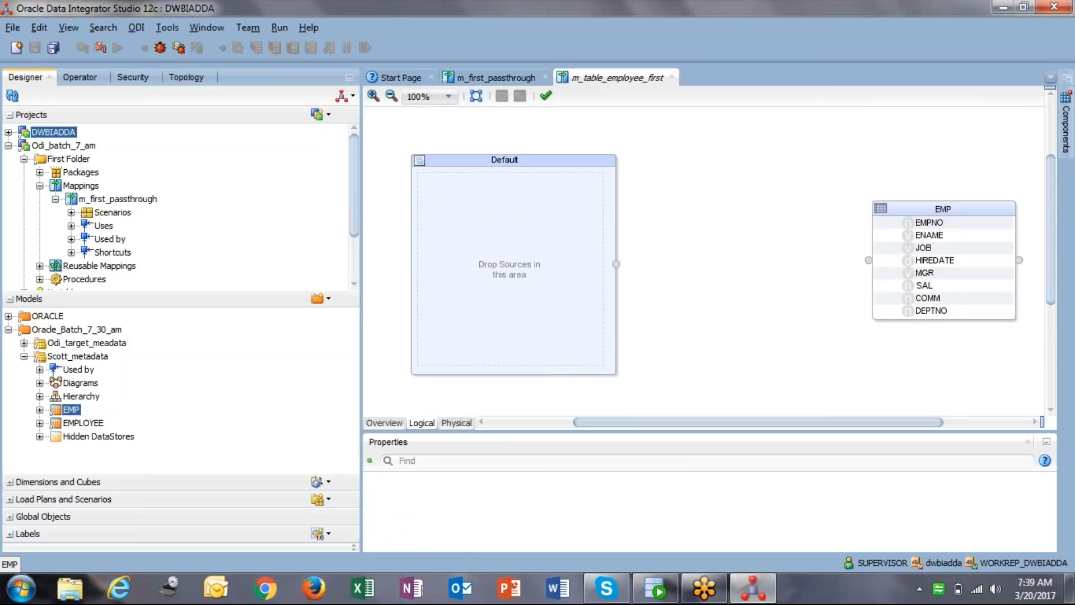
pyautogui.moveTo(505, 250); pyautogui.dragTo(539, 250)
# Connect the Default dataset's output to the input of the target datastore.
pyautogui.click(617, 264)
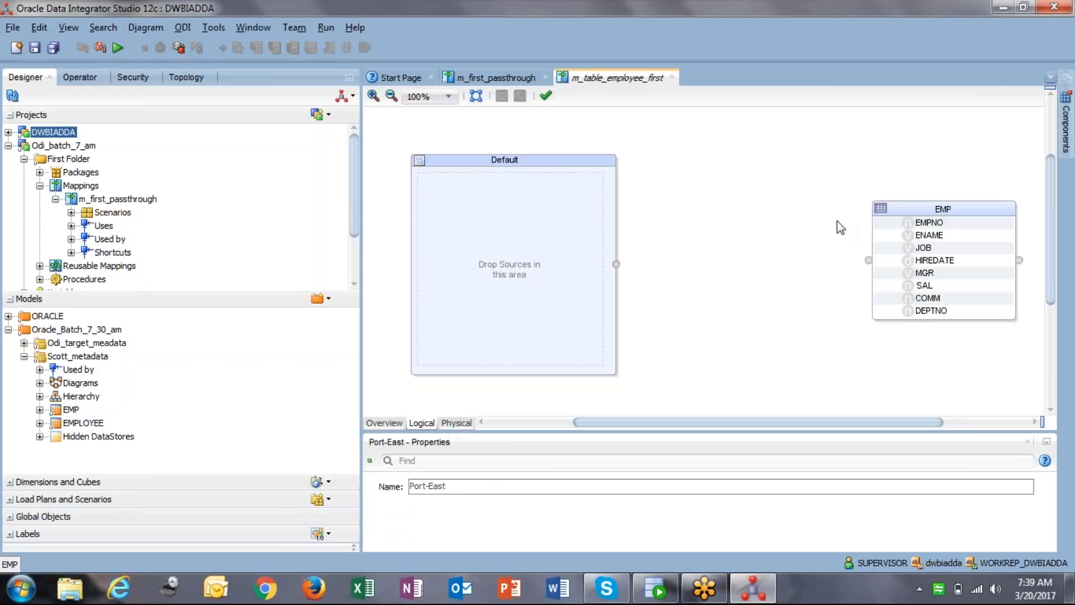
pyautogui.moveTo(617, 264); pyautogui.dragTo(869, 260)
pyautogui.click(476, 271)
pyautogui.click(548, 450)
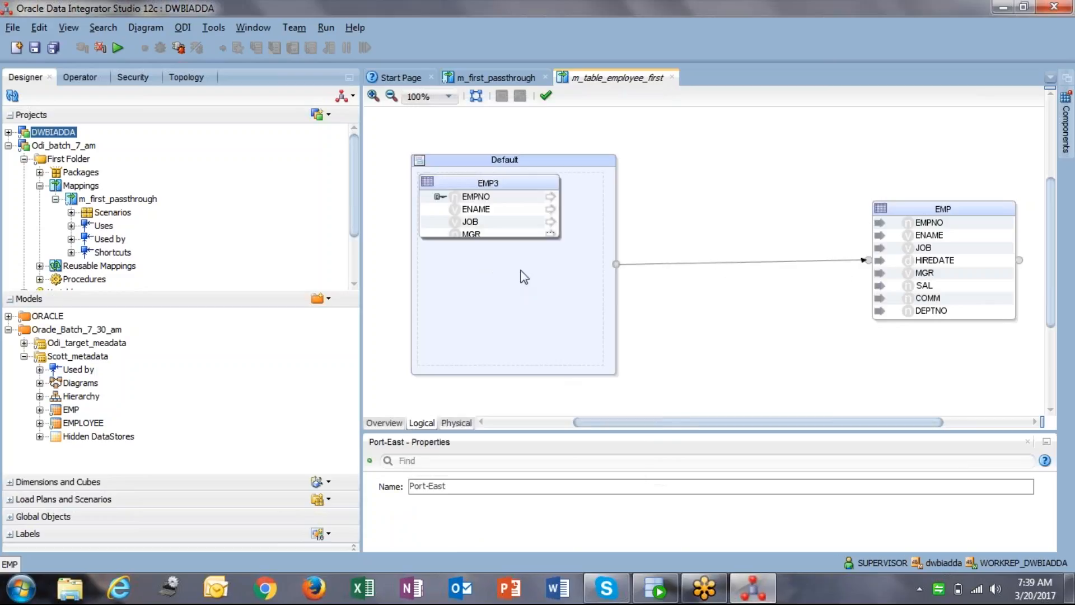
# Delete the duplicate sources EMP3, EMP2 and EMP1 from the Default dataset, keeping only EMP.
pyautogui.click(504, 188)
pyautogui.press('Delete')
pyautogui.click(585, 334)
pyautogui.click(484, 183)
pyautogui.press('Delete')
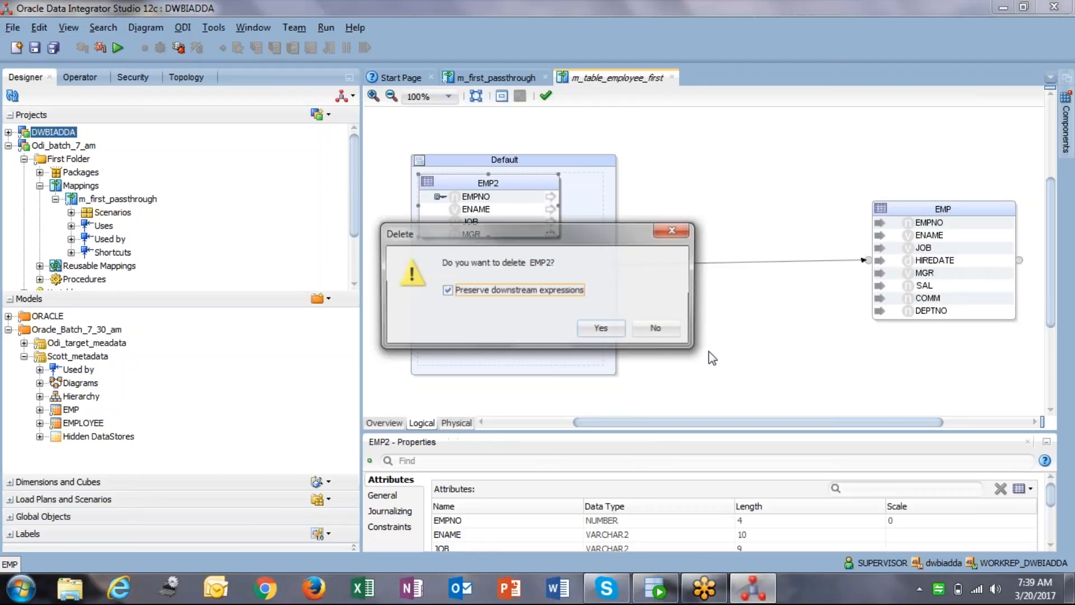
pyautogui.click(590, 330)
pyautogui.click(481, 183)
pyautogui.press('Delete')
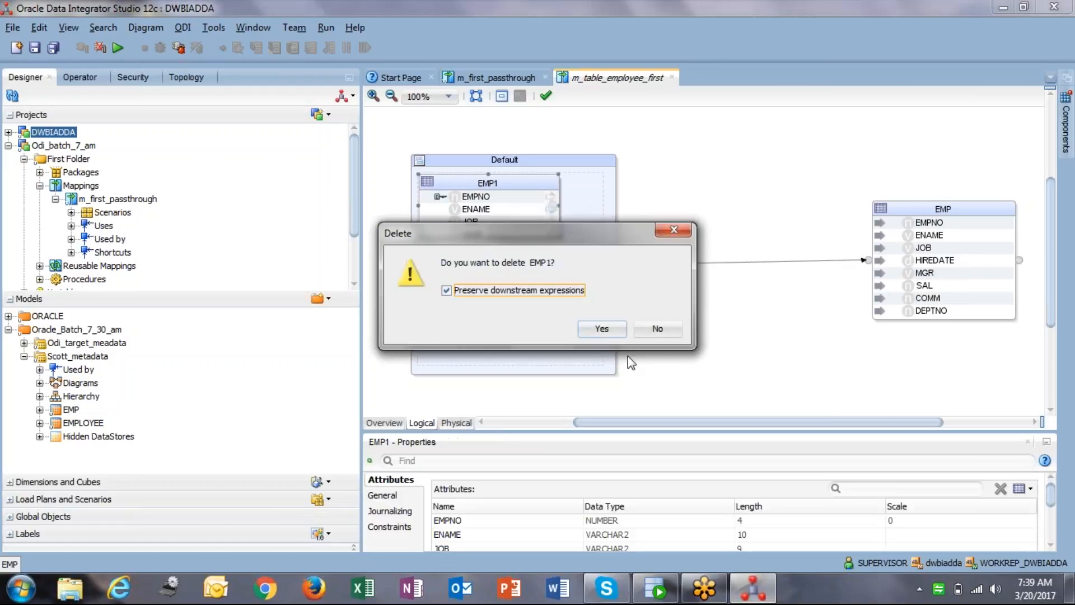
pyautogui.click(590, 330)
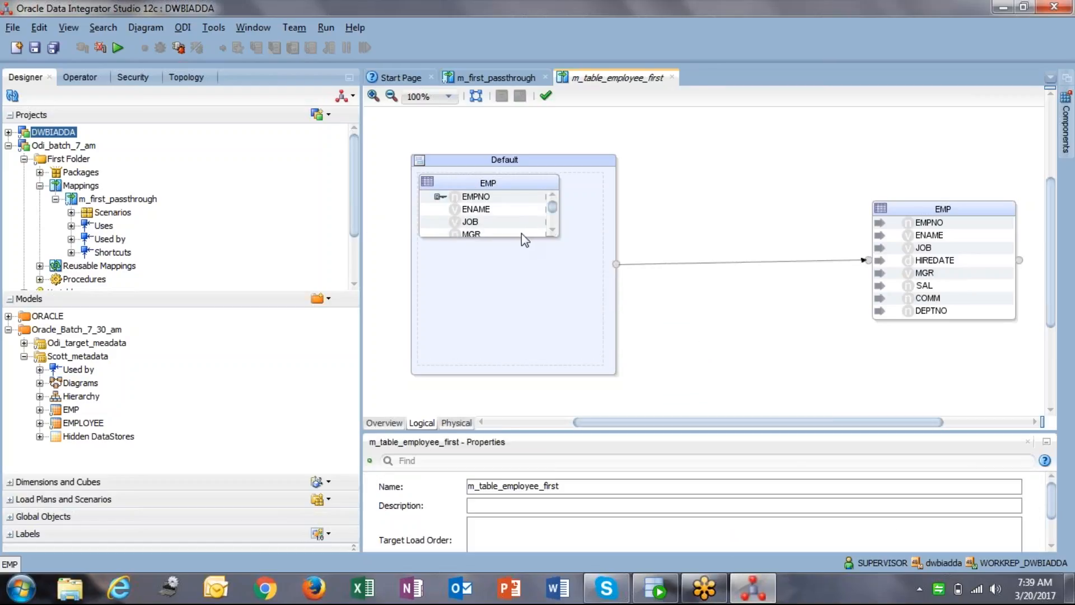
# Enlarge the source EMP so that all its columns fit, and move the target datastore slightly closer to the Default dataset.
pyautogui.click(483, 225)
pyautogui.click(491, 236)
pyautogui.moveTo(492, 237); pyautogui.dragTo(491, 331)
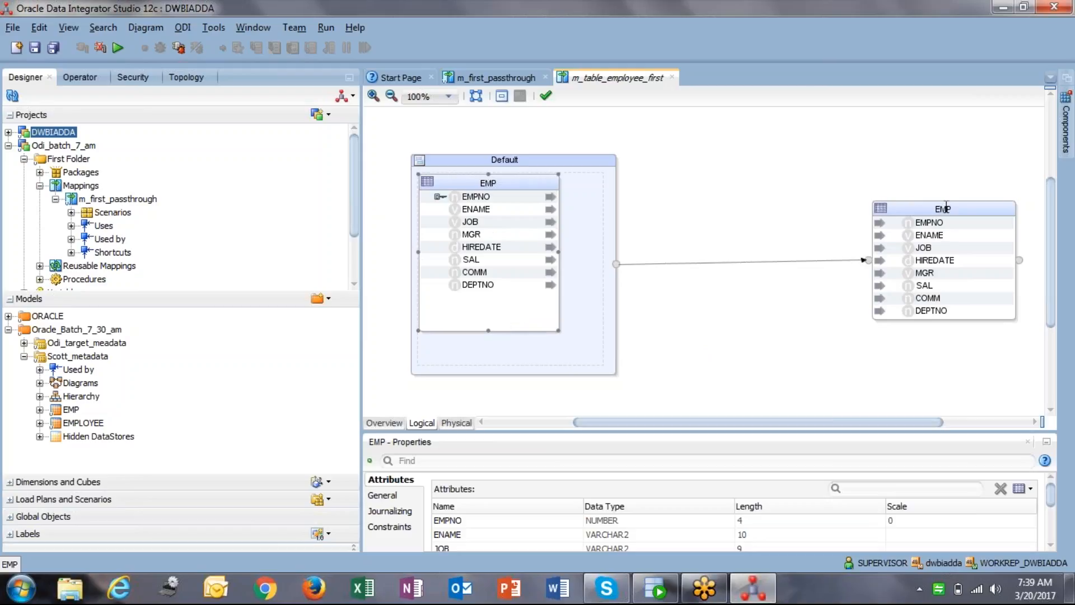
pyautogui.click(488, 183)
pyautogui.moveTo(928, 212)
pyautogui.mouseDown()
pyautogui.moveTo(913, 195)
pyautogui.moveTo(913, 217)
pyautogui.mouseUp()
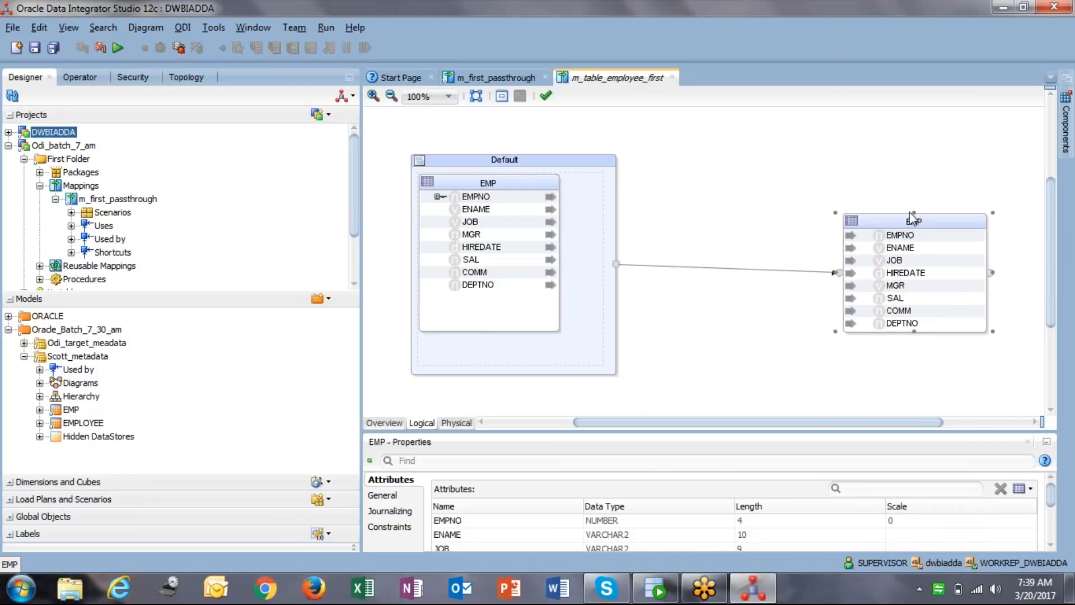
# Open the definition of the EMPLOYEE_FIRST datastore in the Odi_target_meadata model.
pyautogui.click(23, 357)
pyautogui.click(24, 343)
pyautogui.click(111, 412)
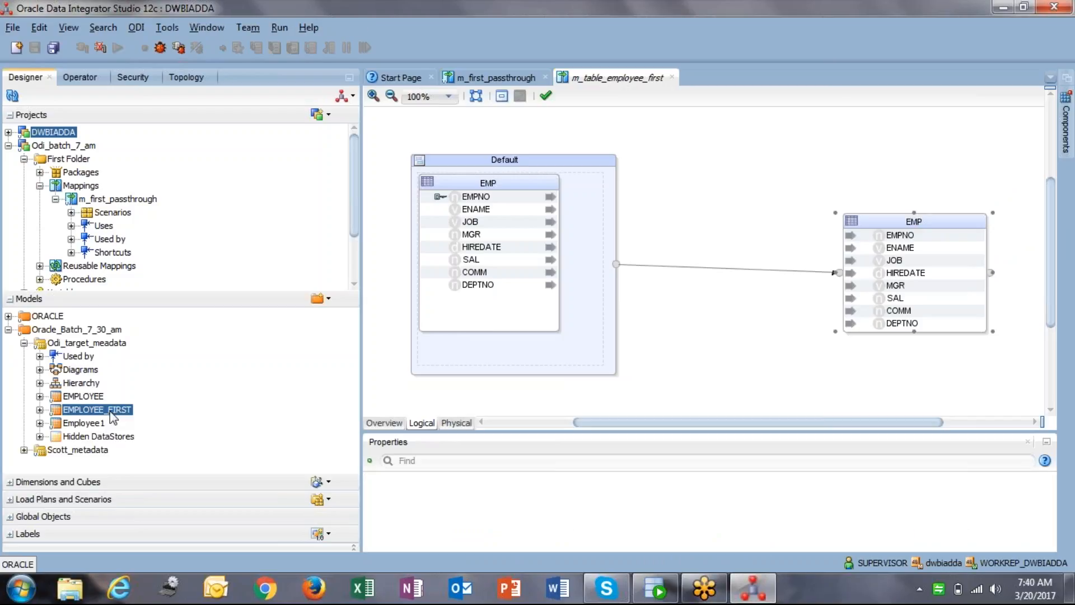
pyautogui.doubleClick(111, 412)
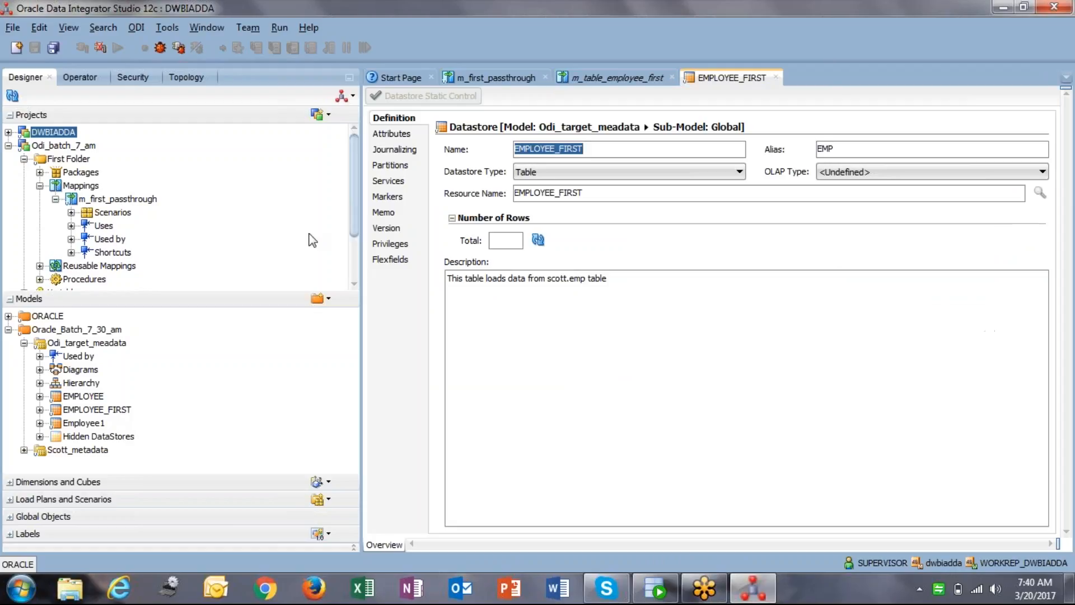
# Set the datastore's alias to EMPLOYEE_FIRST, copied from its name, and save the datastore.
pyautogui.click(595, 149)
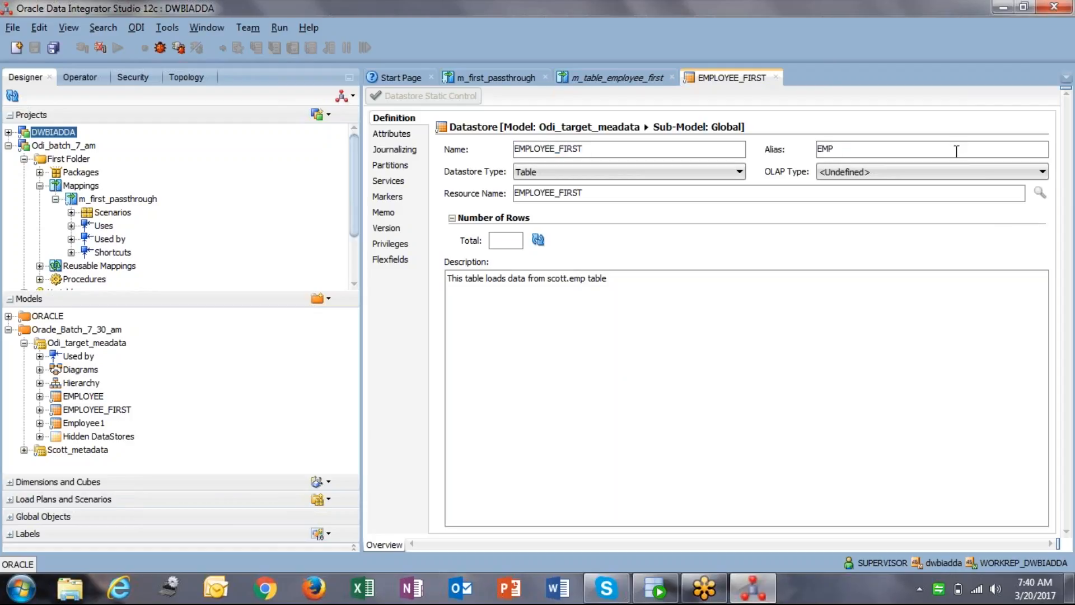
pyautogui.moveTo(657, 148); pyautogui.dragTo(428, 149)
pyautogui.hotkey('ctrl', 'c')
pyautogui.click(854, 149)
pyautogui.hotkey('ctrl', 'v')
pyautogui.press('Delete')
pyautogui.press('Delete')
pyautogui.press('Delete')
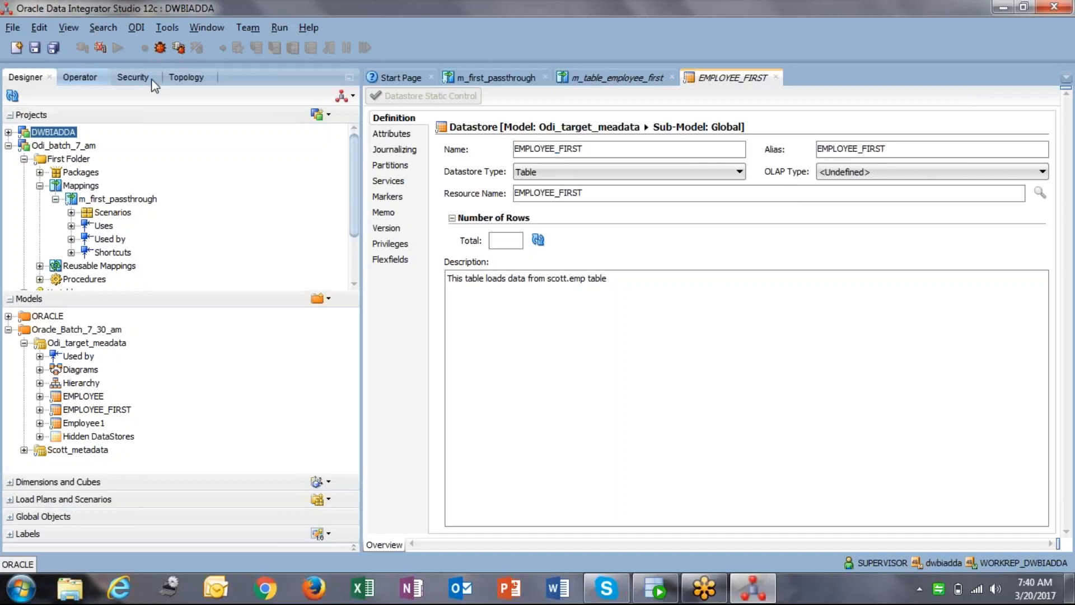
pyautogui.click(36, 49)
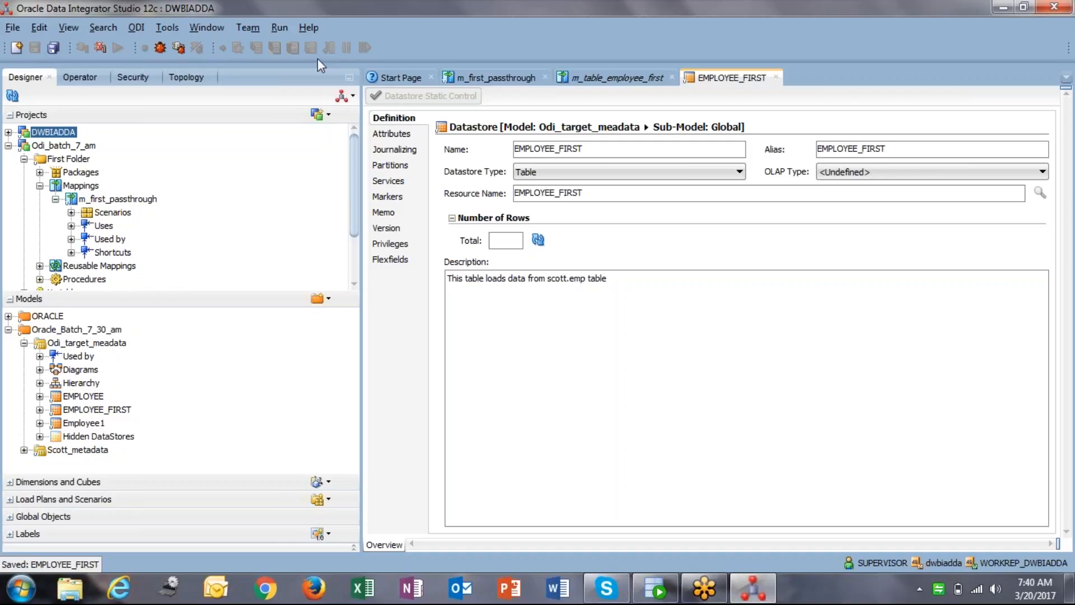
# Return to the m_table_employee_first mapping and move the target datastore up to line up with the source EMP.
pyautogui.click(623, 78)
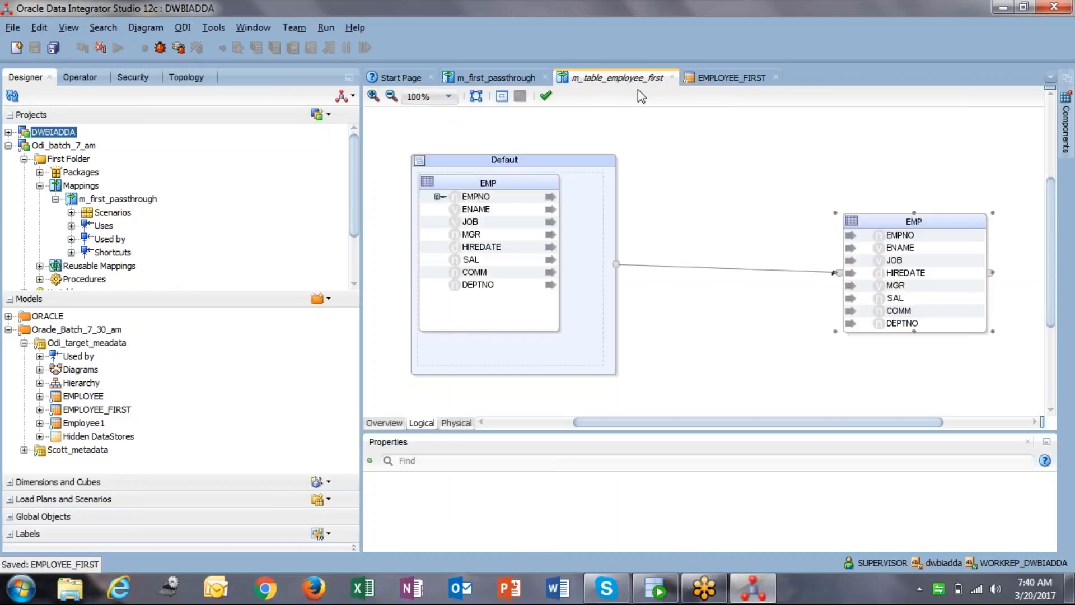
pyautogui.click(781, 205)
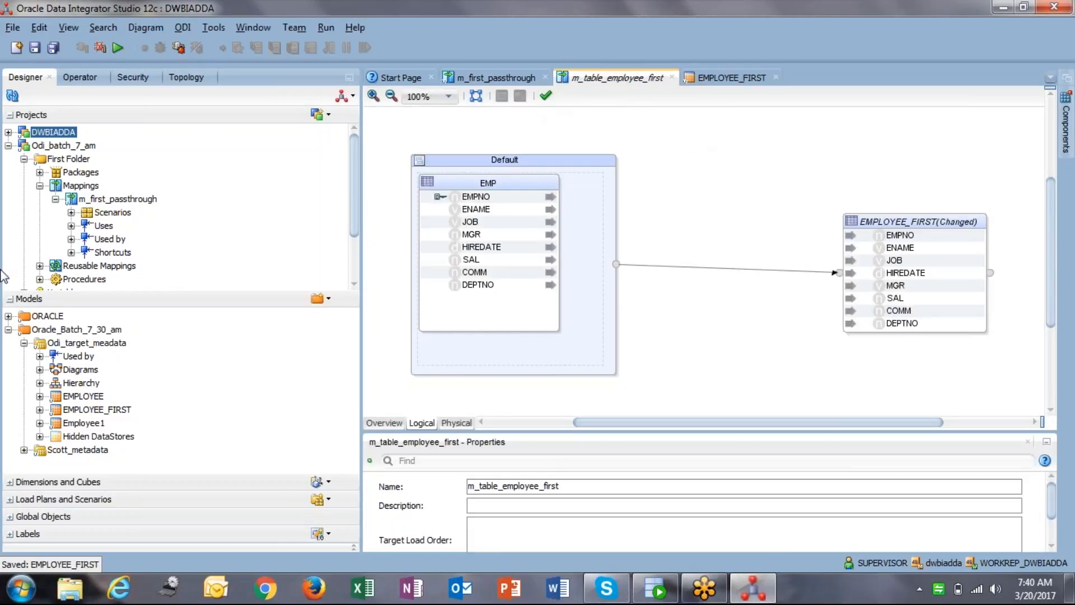
pyautogui.click(902, 222)
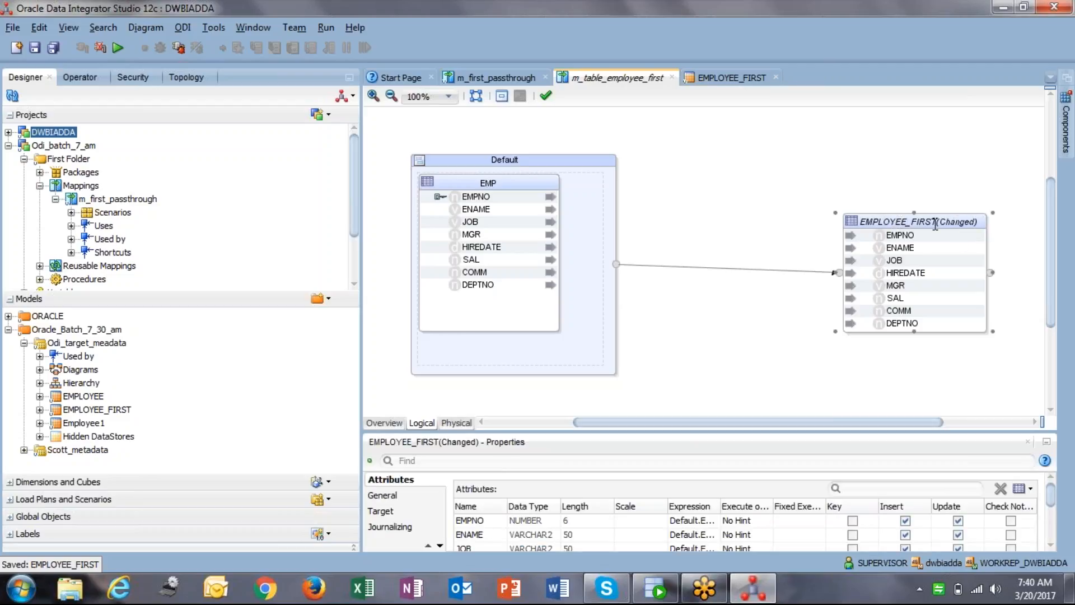
pyautogui.click(679, 180)
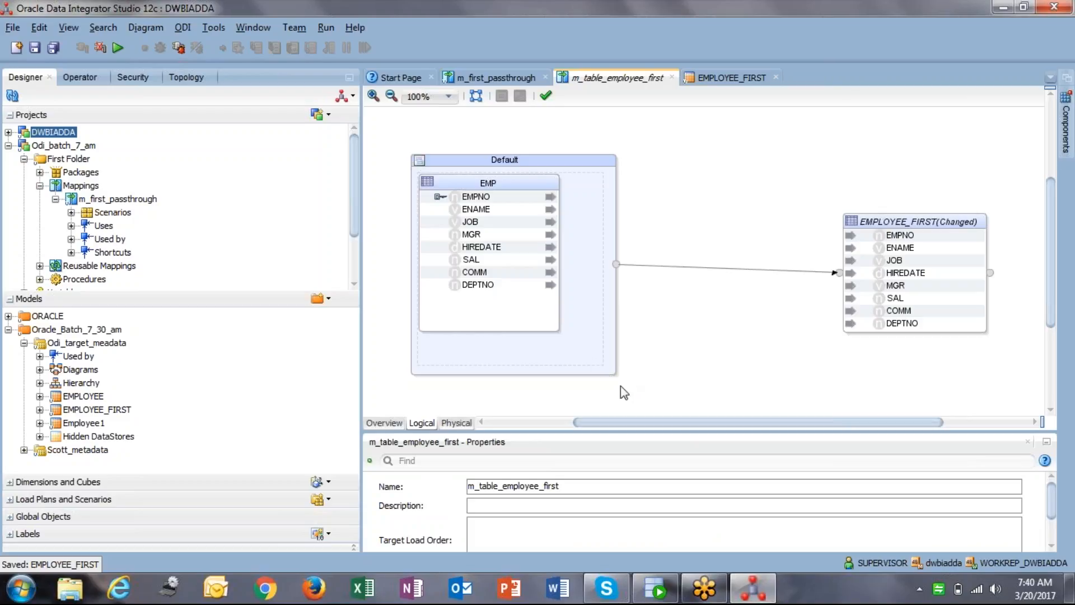
pyautogui.click(615, 286)
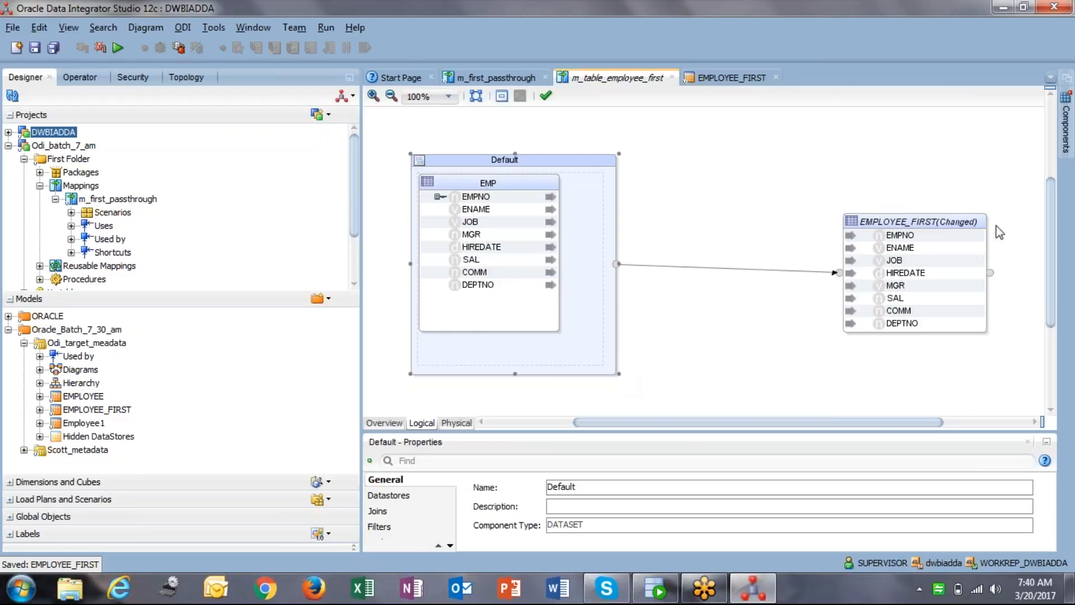
pyautogui.doubleClick(919, 223)
pyautogui.doubleClick(903, 225)
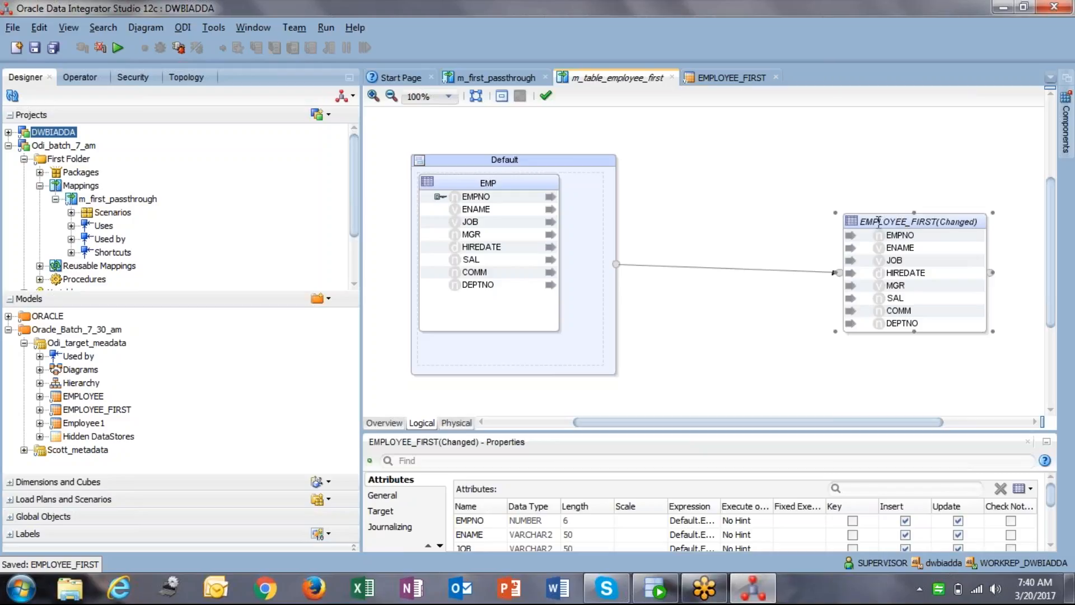
pyautogui.moveTo(878, 221); pyautogui.dragTo(878, 186)
# Examine which source column each target column, from EMPNO to DEPTNO, is mapped to.
pyautogui.click(901, 200)
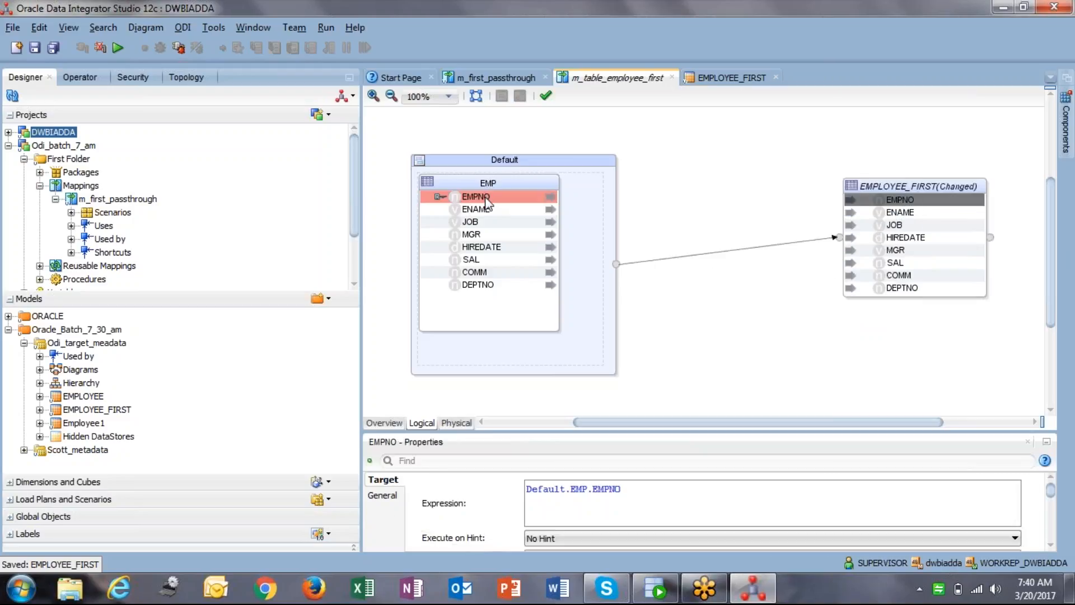
pyautogui.click(893, 213)
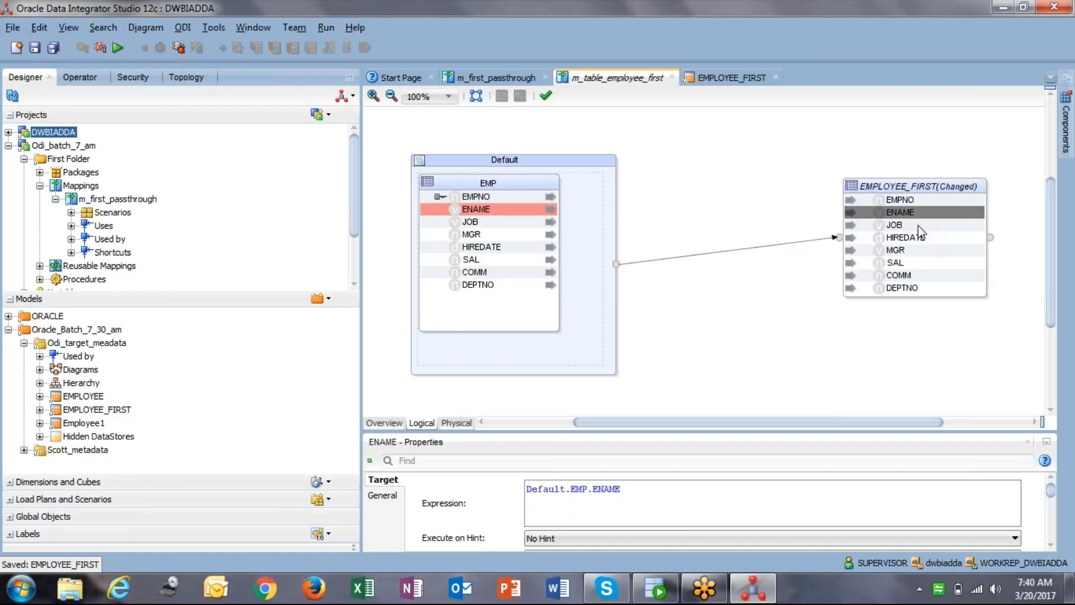
pyautogui.click(916, 225)
pyautogui.click(914, 237)
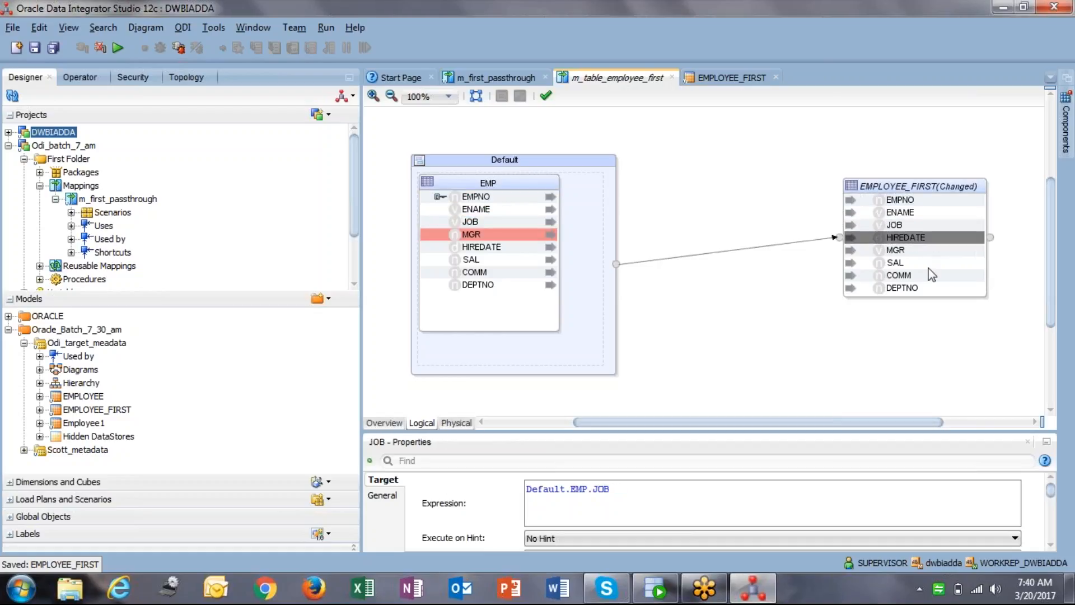
pyautogui.click(906, 251)
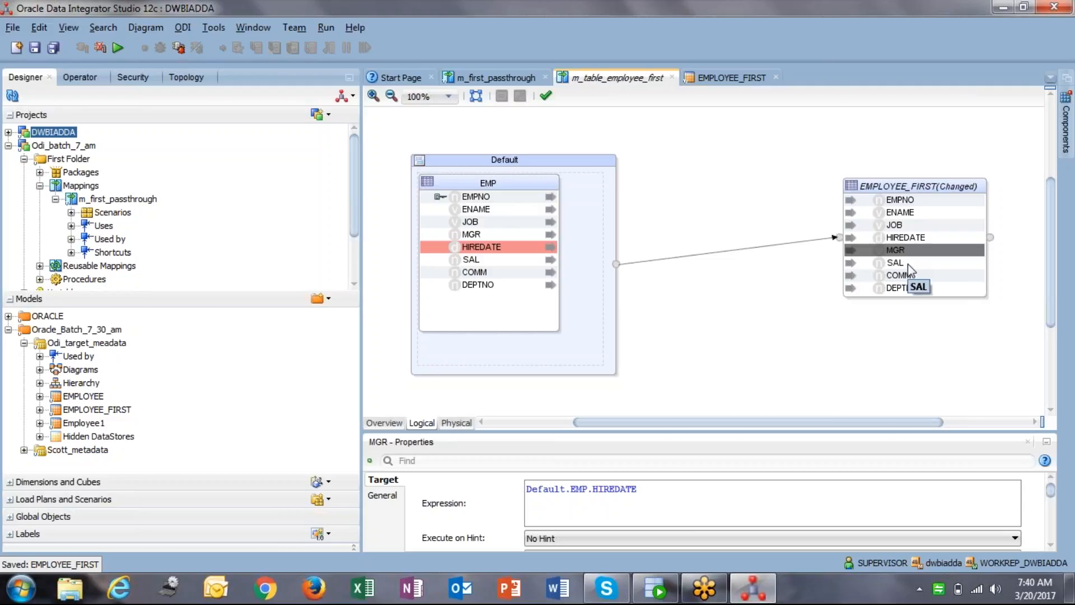
pyautogui.click(903, 237)
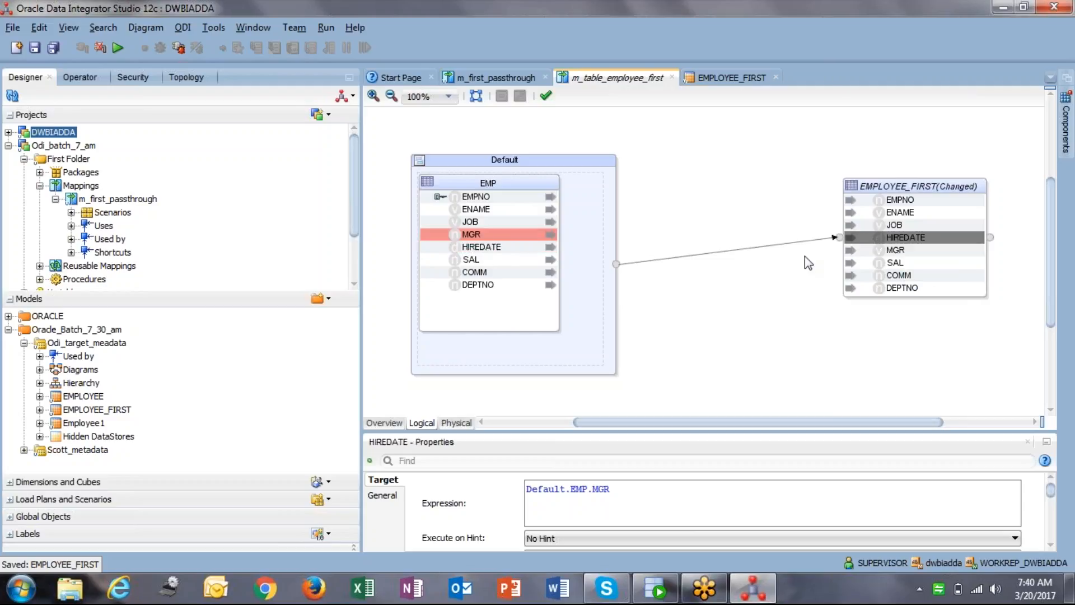
pyautogui.click(893, 250)
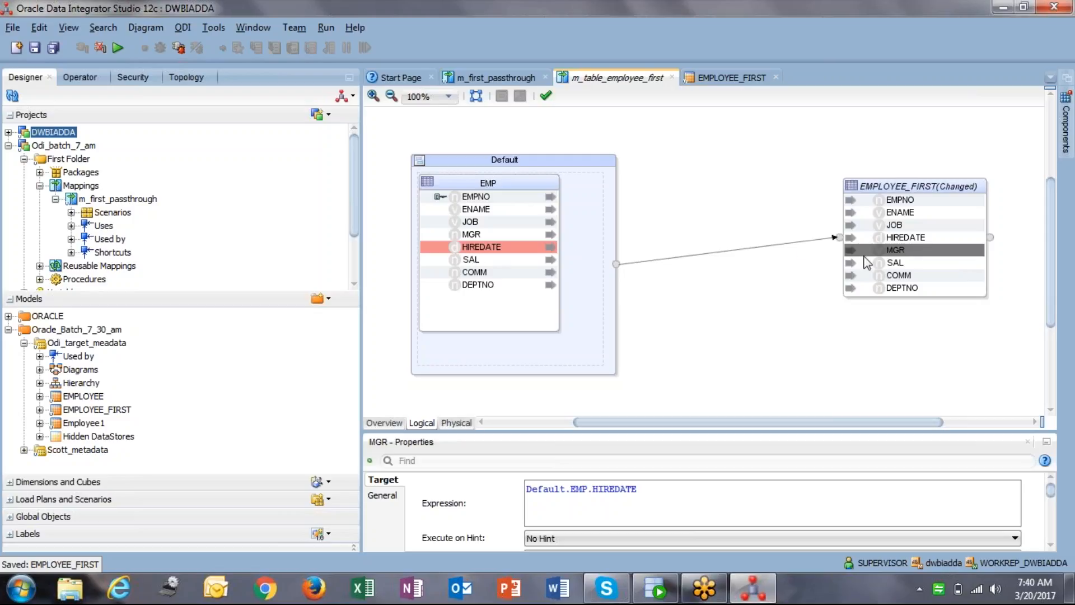
pyautogui.click(900, 262)
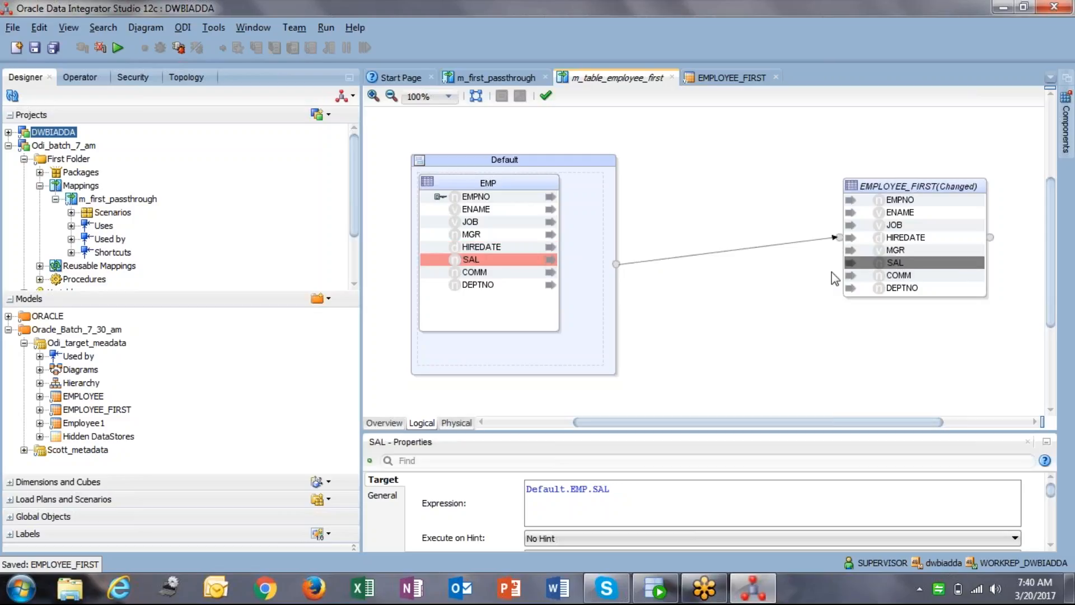
pyautogui.click(911, 275)
pyautogui.click(913, 289)
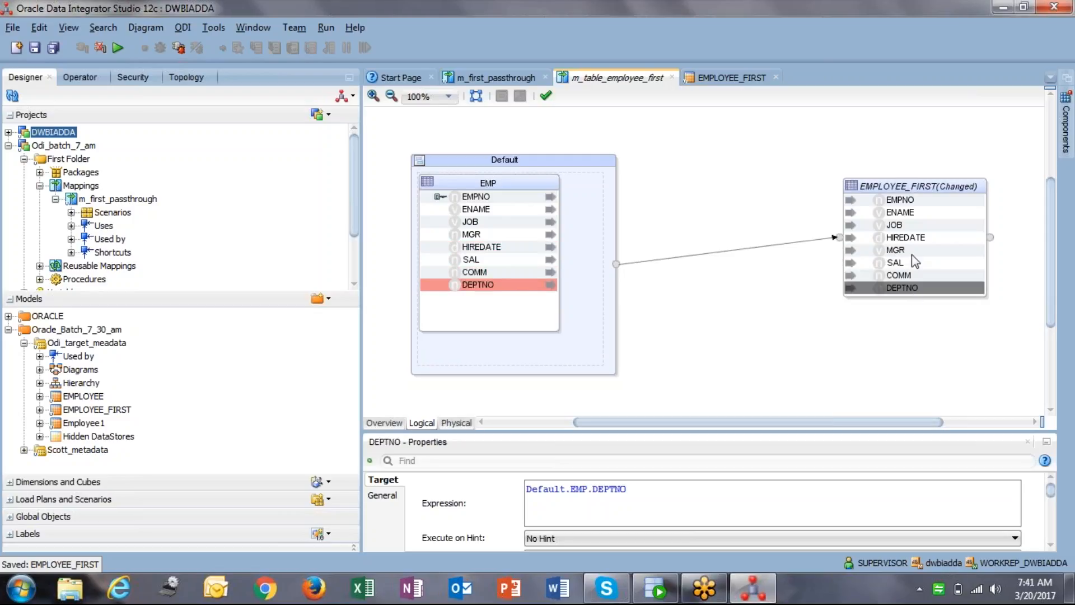
# Set the expression of the target column HIREDATE to Default.EMP.HIREDATE.
pyautogui.click(904, 237)
pyautogui.click(607, 482)
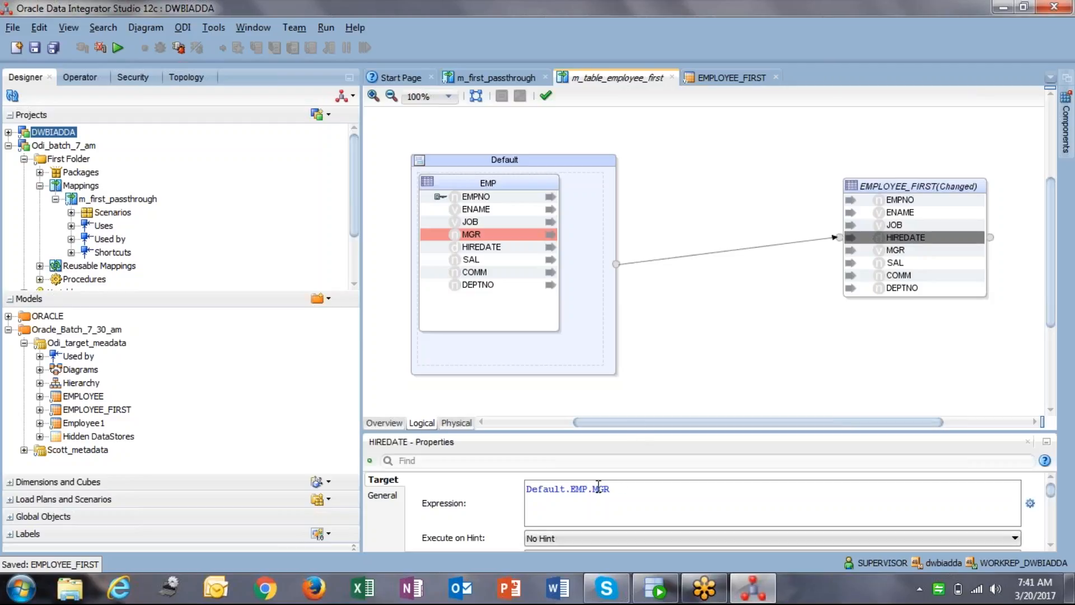
pyautogui.moveTo(599, 489); pyautogui.dragTo(633, 498)
pyautogui.press('BackSpace')
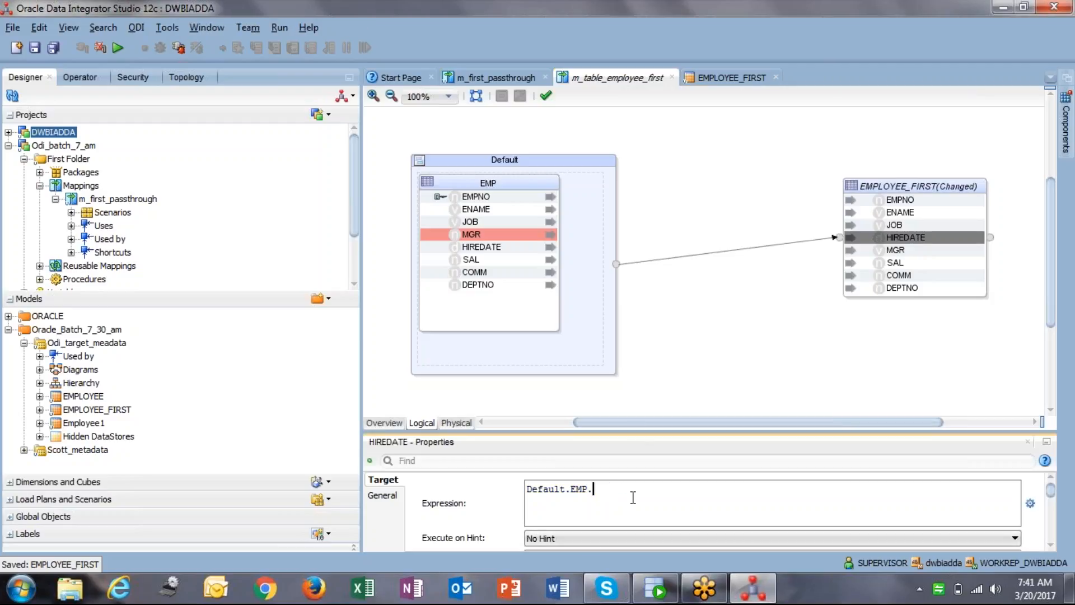
pyautogui.write('HIREDATE')
pyautogui.click(779, 339)
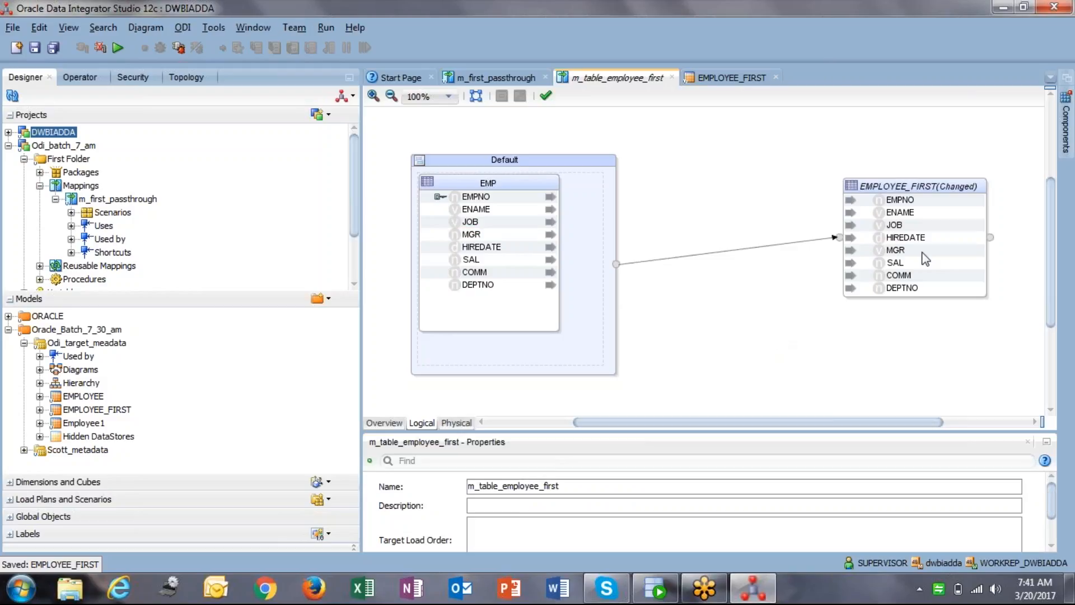
# Set the expression of the target column MGR to Default.EMP.MGR.
pyautogui.click(922, 251)
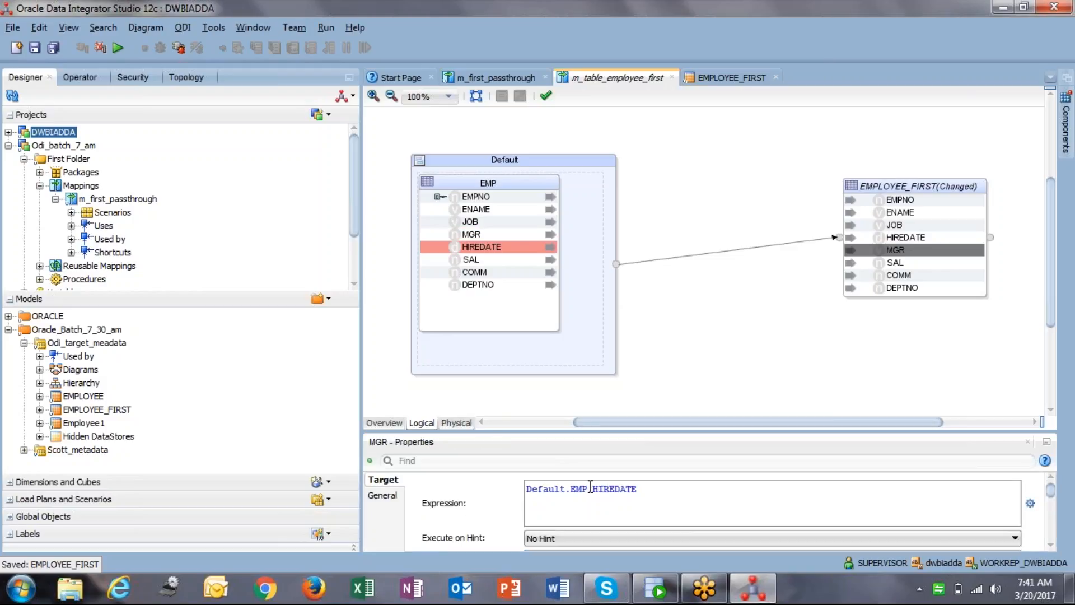
pyautogui.doubleClick(629, 493)
pyautogui.write('MGR')
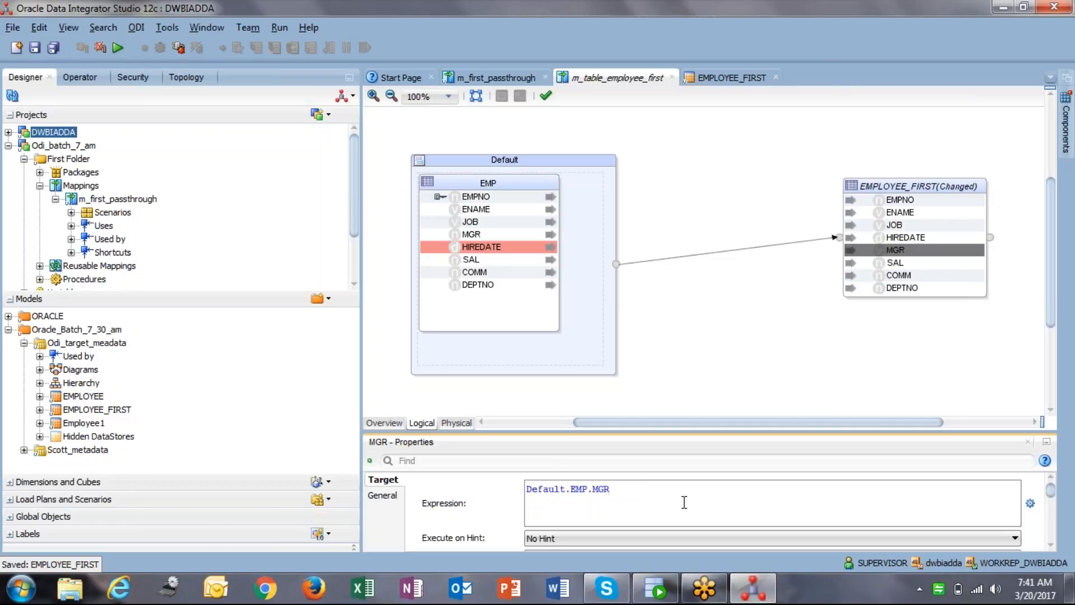
# Save the mapping and check which source columns the target columns HIREDATE and MGR are mapped to.
pyautogui.click(35, 48)
pyautogui.click(903, 238)
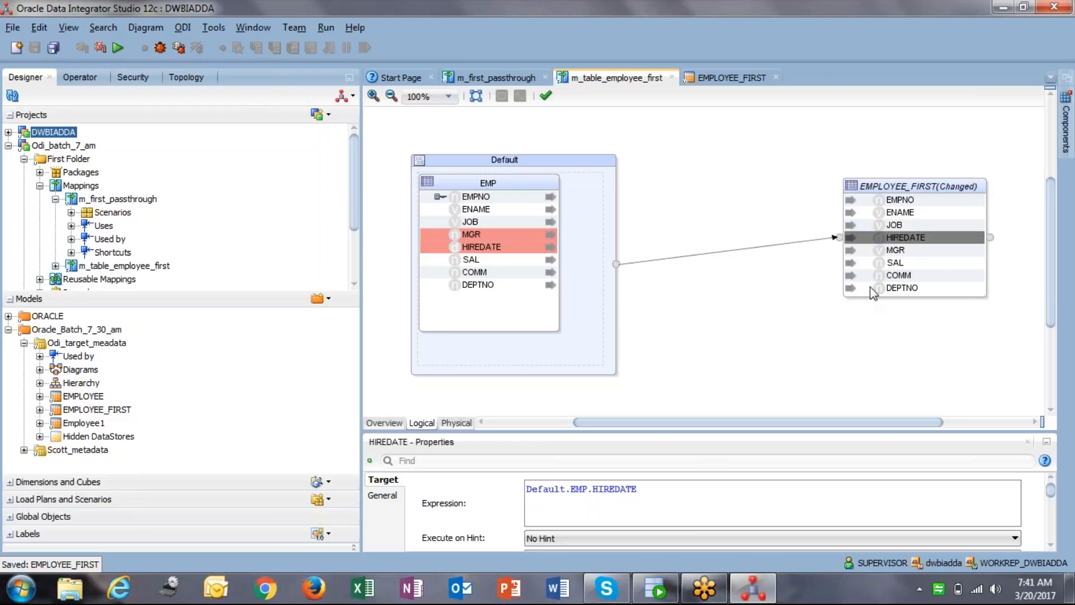
pyautogui.click(616, 488)
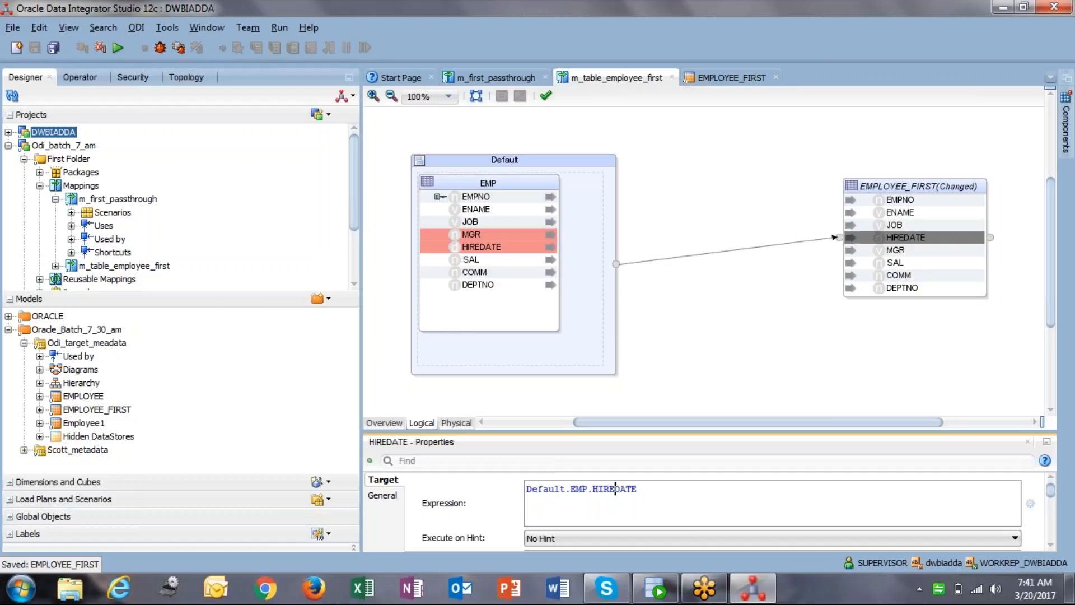
pyautogui.click(913, 251)
pyautogui.click(917, 238)
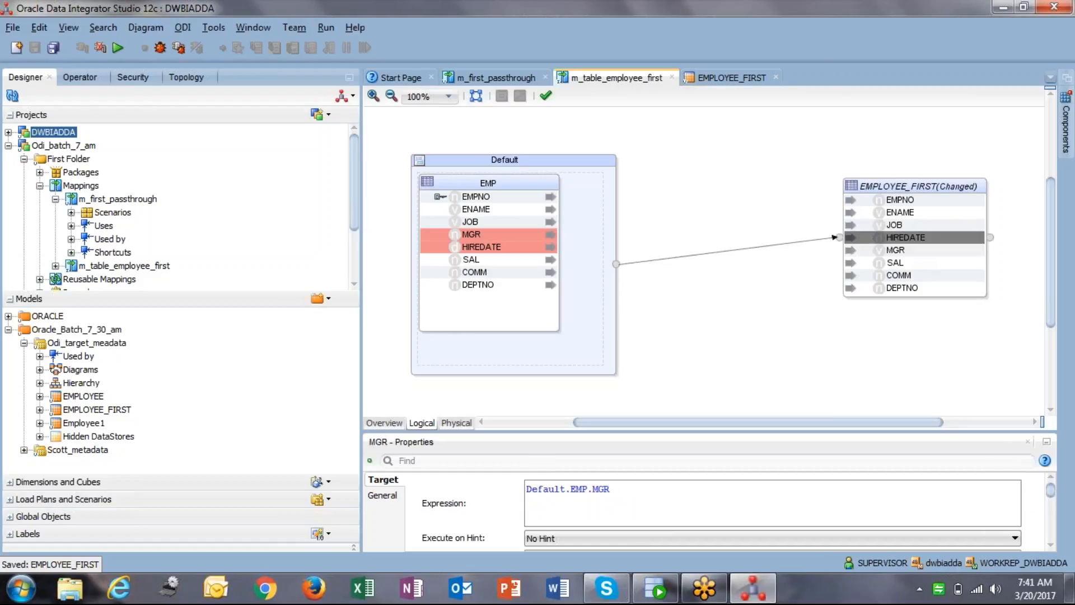
pyautogui.click(672, 484)
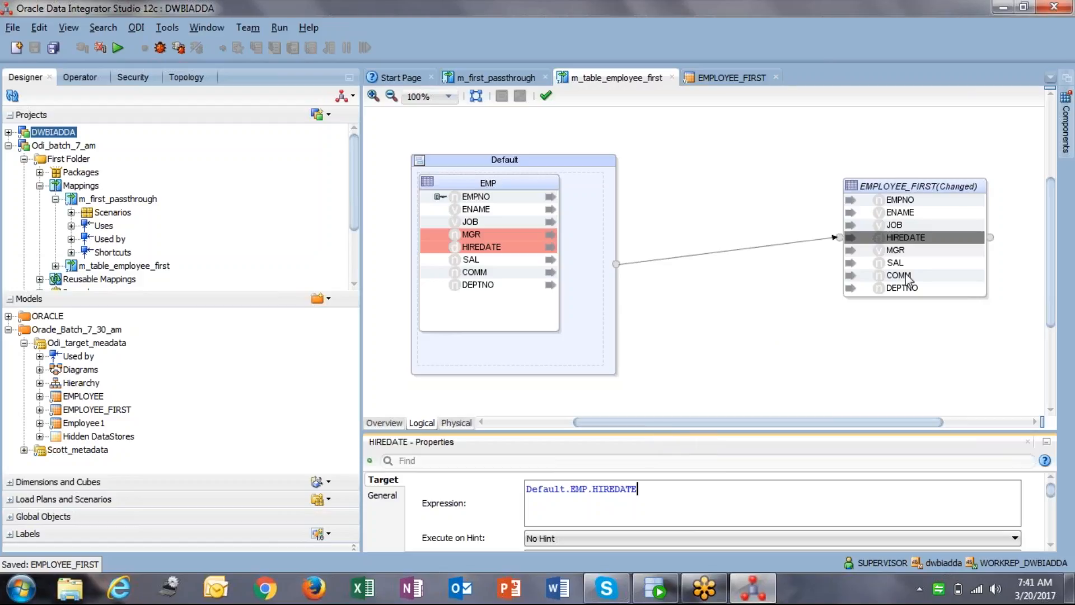
pyautogui.click(503, 247)
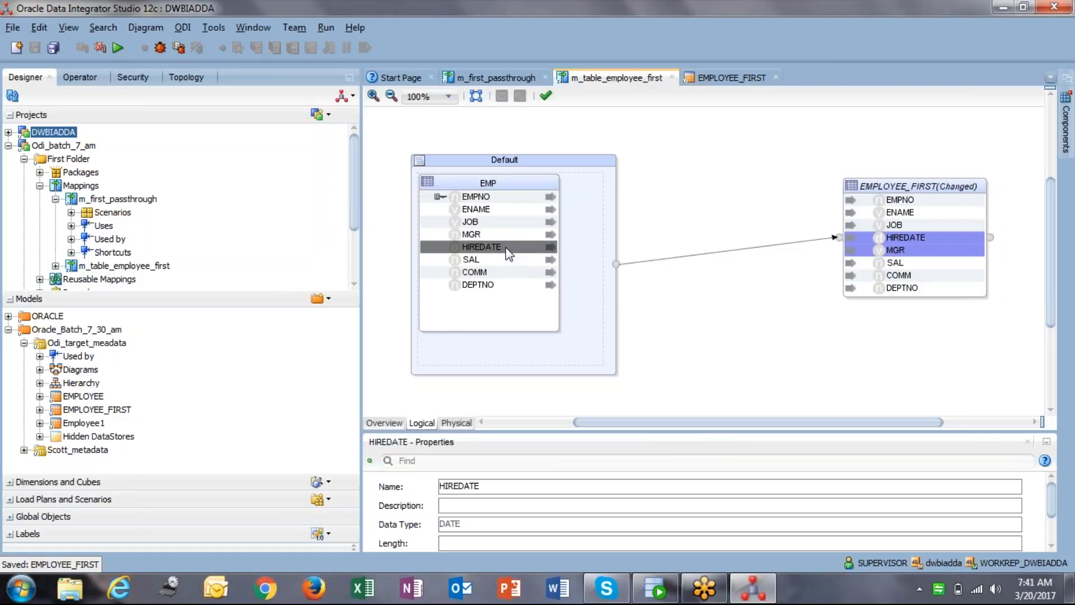
pyautogui.click(928, 237)
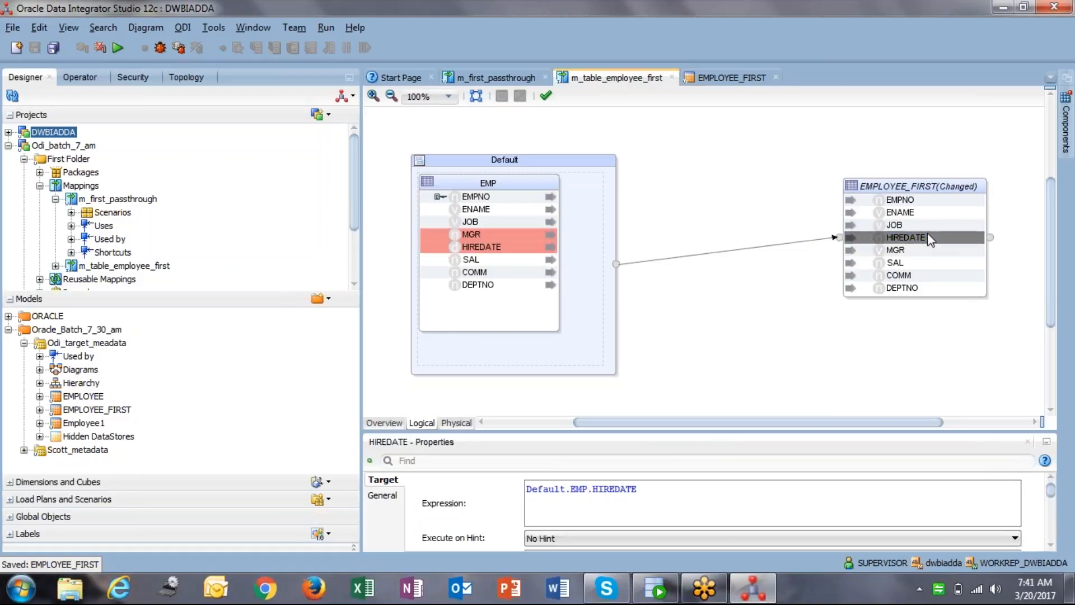
# Move the Default dataset and the EMPLOYEE_FIRST target up level with each other, and shrink the dataset frame to fit around EMP.
pyautogui.moveTo(684, 431); pyautogui.dragTo(689, 353)
pyautogui.moveTo(464, 163); pyautogui.dragTo(472, 133)
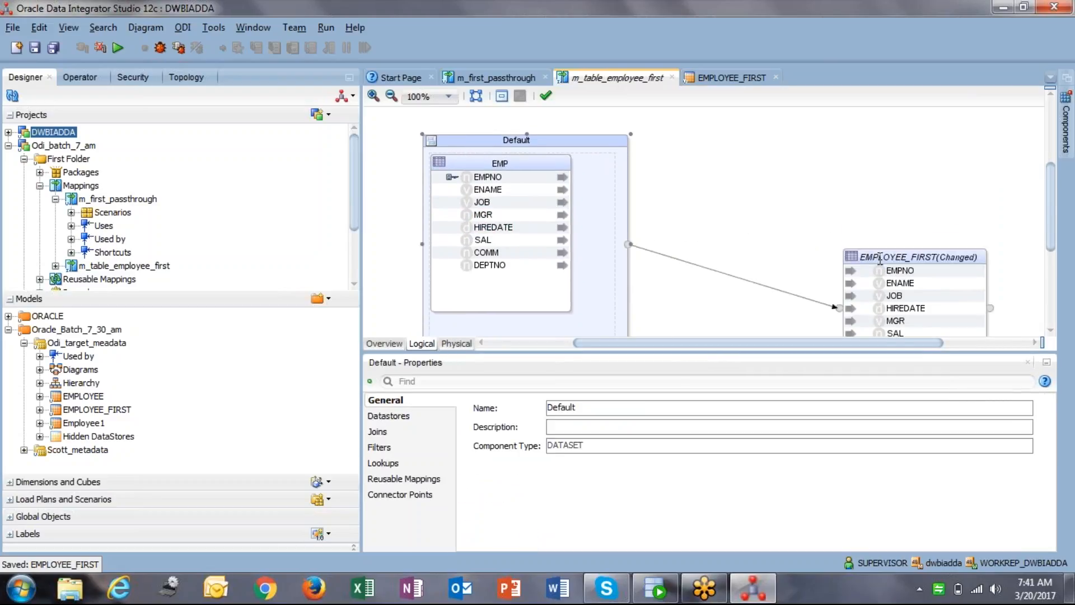
pyautogui.click(875, 256)
pyautogui.moveTo(885, 255); pyautogui.dragTo(863, 161)
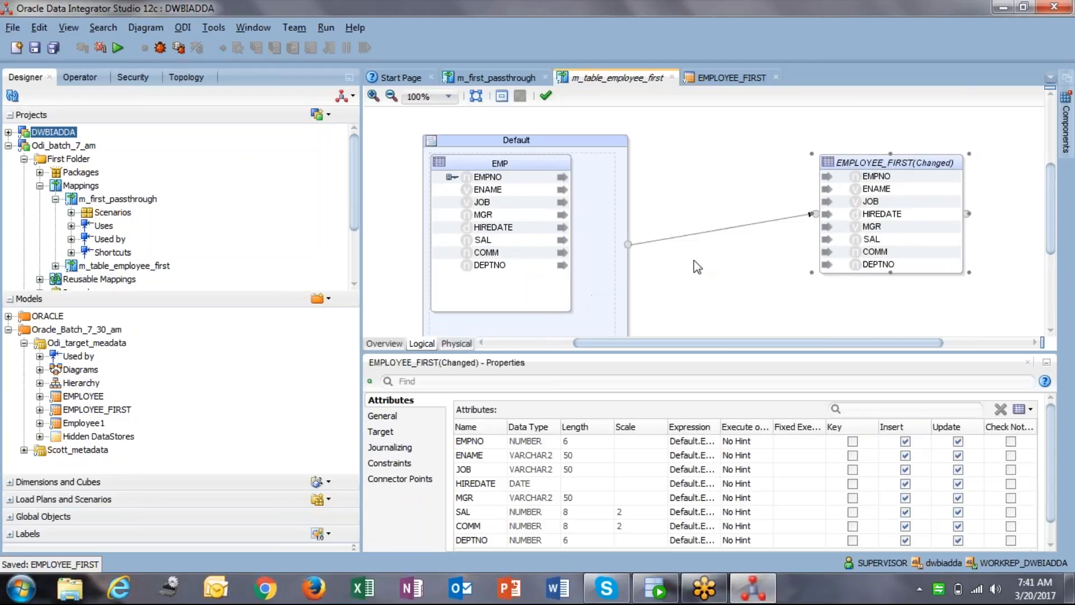
pyautogui.click(888, 190)
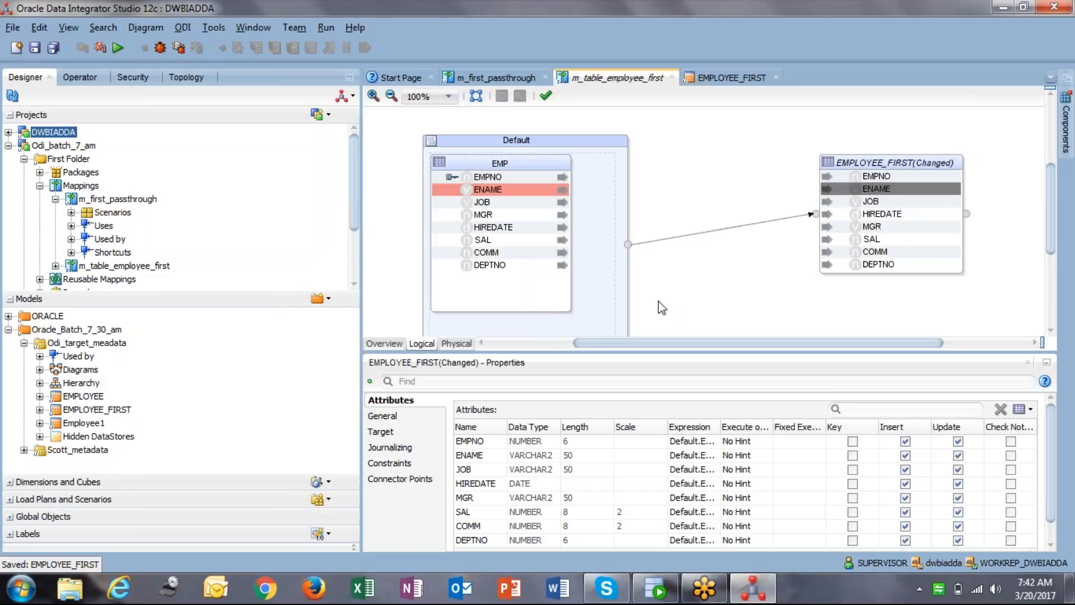
pyautogui.moveTo(644, 364); pyautogui.dragTo(643, 401)
pyautogui.click(587, 147)
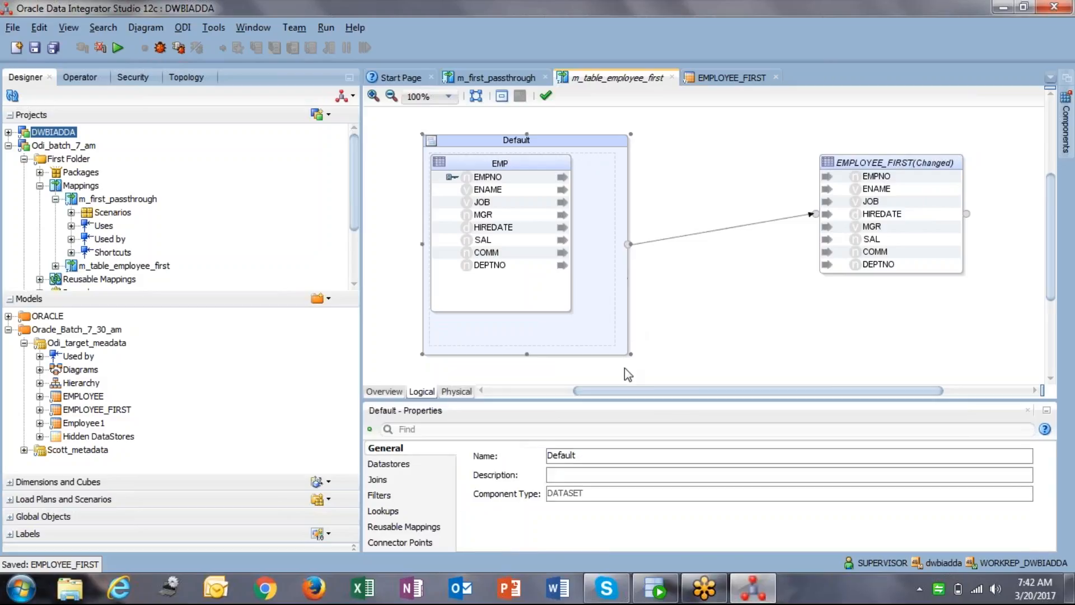
pyautogui.moveTo(632, 354); pyautogui.dragTo(645, 317)
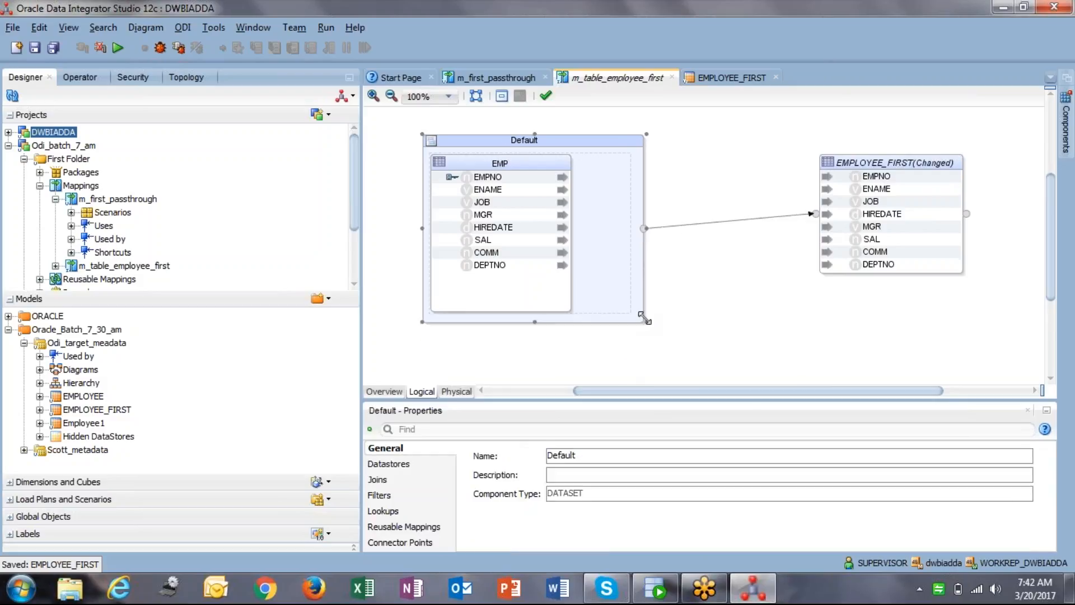
# Delete the connector between the Default dataset and the target datastore, preserving downstream expressions.
pyautogui.click(900, 214)
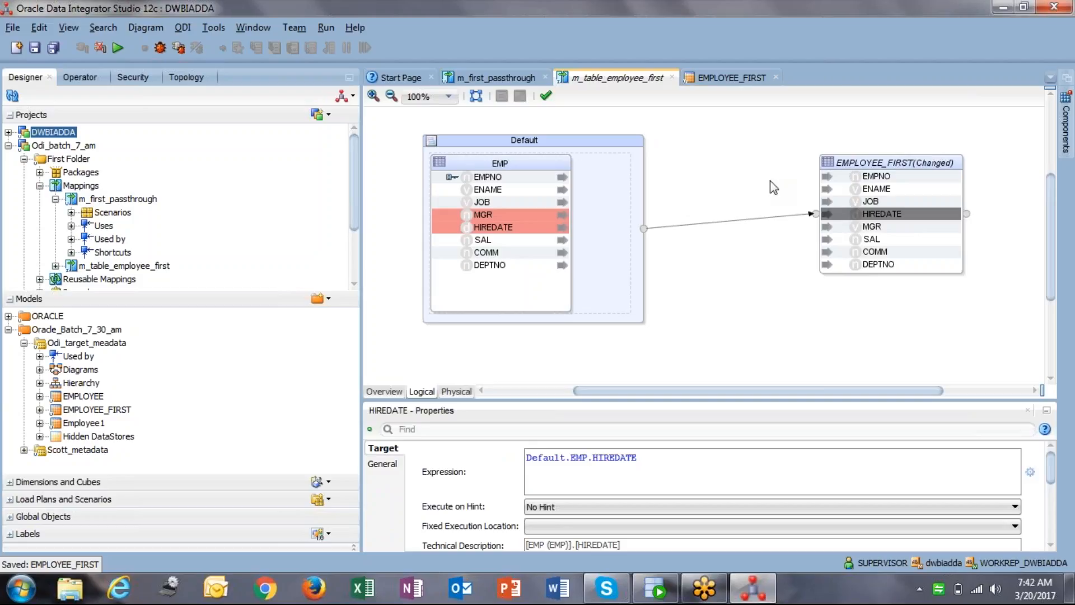
pyautogui.click(759, 220)
pyautogui.press('Delete')
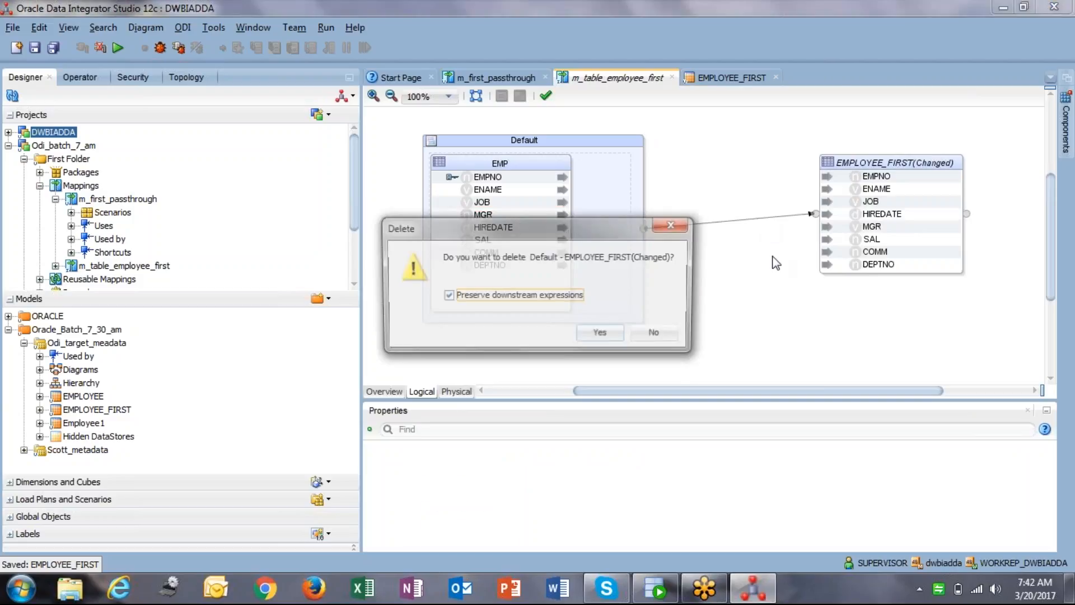
pyautogui.press('Return')
pyautogui.click(928, 177)
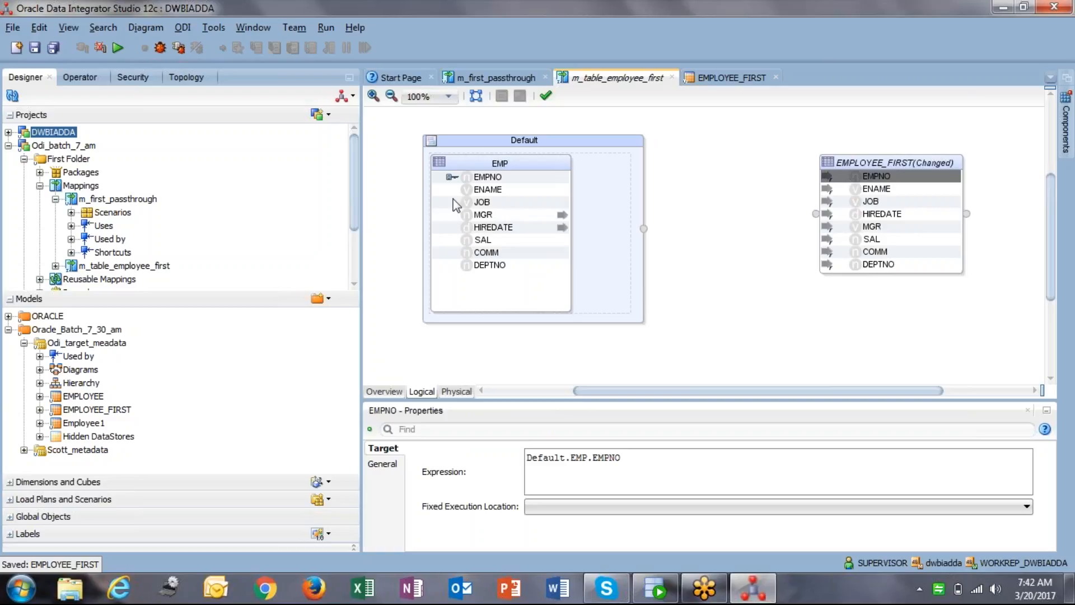
# Try to remap the source columns EMPNO and ENAME of EMP onto the columns of the target datastore.
pyautogui.click(529, 183)
pyautogui.moveTo(456, 176); pyautogui.dragTo(854, 177)
pyautogui.click(521, 207)
pyautogui.click(448, 191)
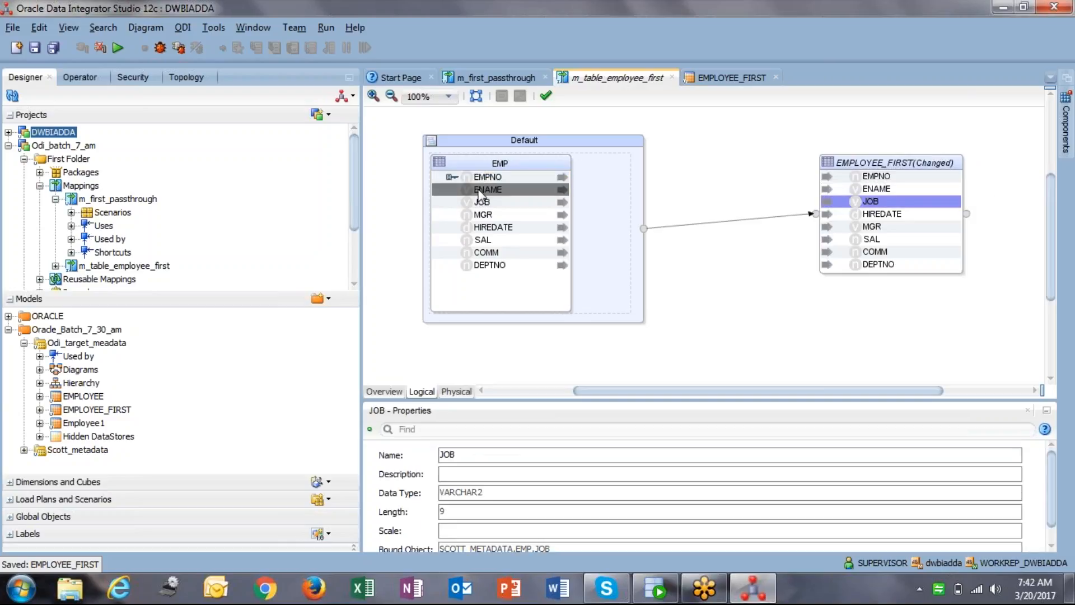
pyautogui.moveTo(448, 190); pyautogui.dragTo(840, 203)
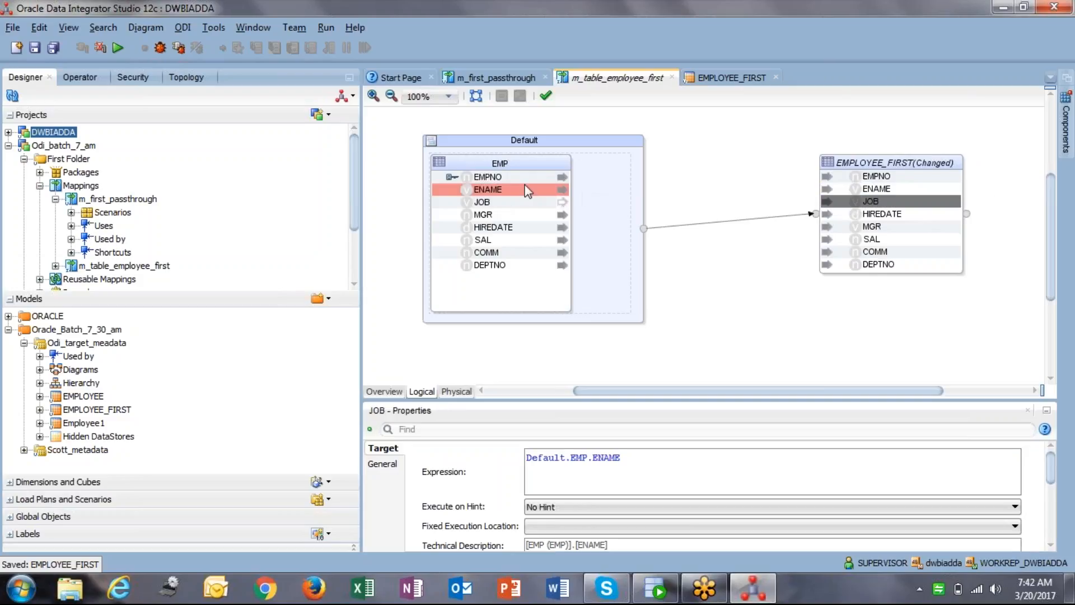
pyautogui.click(512, 177)
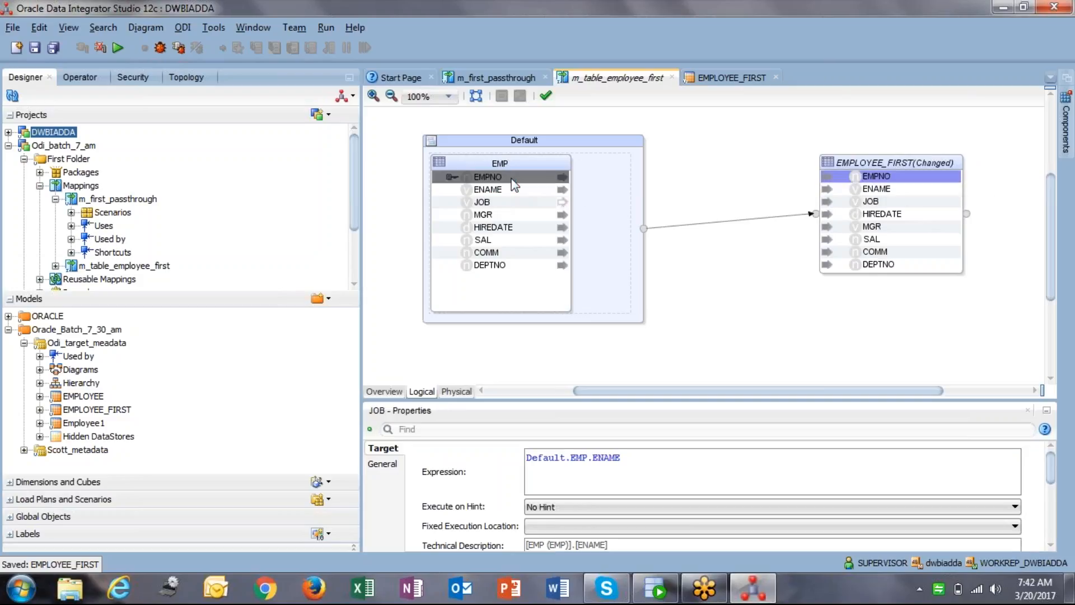
# Delete the recreated connector from the Default dataset to EMPLOYEE_FIRST, preserving downstream expressions.
pyautogui.click(735, 222)
pyautogui.click(738, 228)
pyautogui.press('Delete')
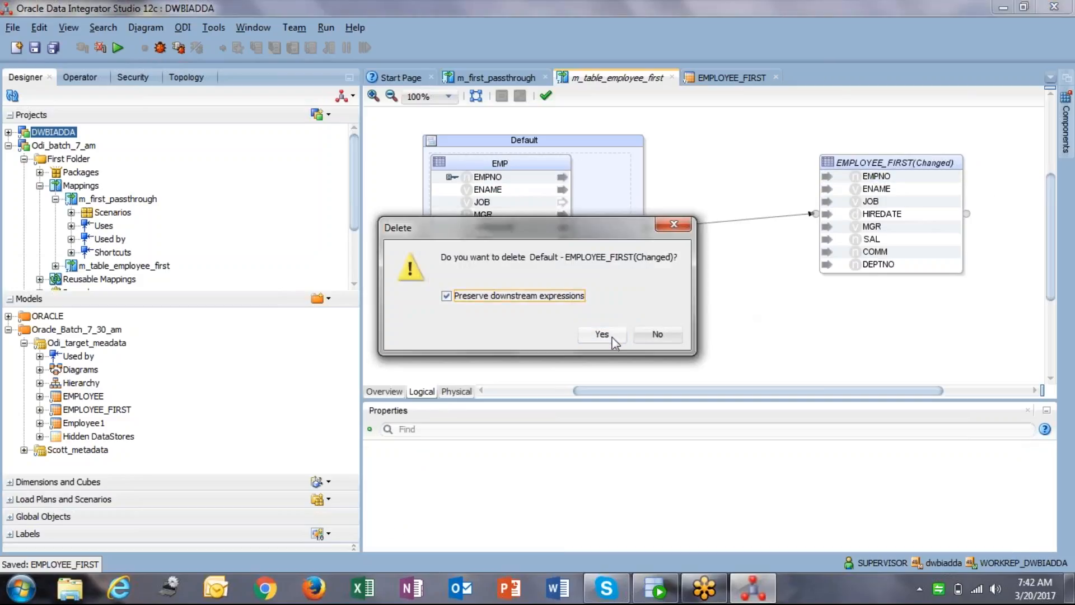
pyautogui.click(612, 335)
# Try to map EMPNO and ENAME to the target again, and delete the filter component dropped onto the connector.
pyautogui.moveTo(499, 184); pyautogui.dragTo(880, 181)
pyautogui.moveTo(491, 190); pyautogui.dragTo(725, 218)
pyautogui.click(713, 217)
pyautogui.click(726, 219)
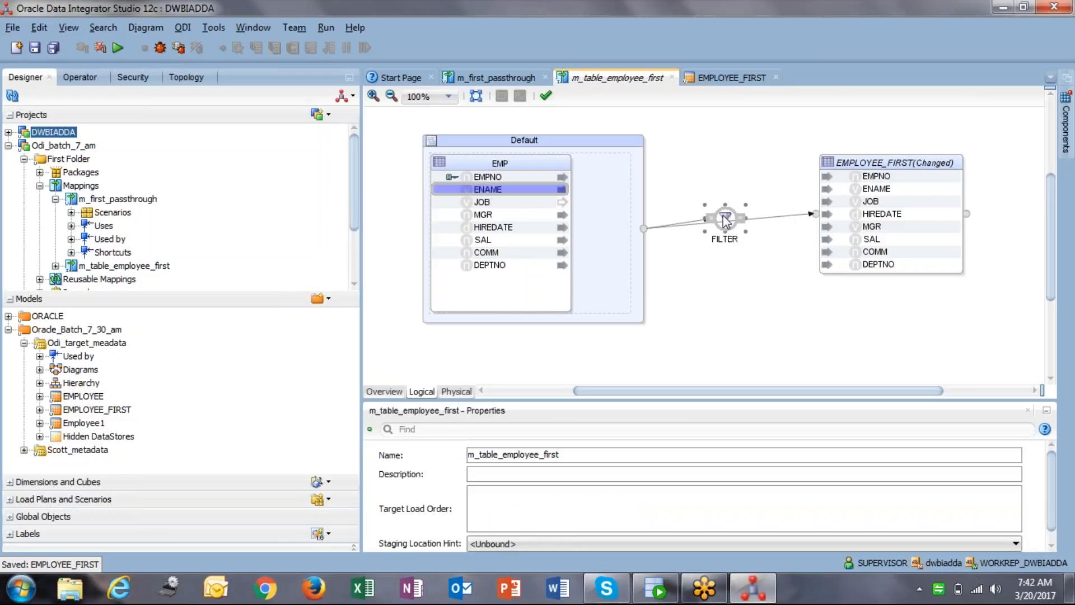
pyautogui.press('Delete')
pyautogui.click(603, 328)
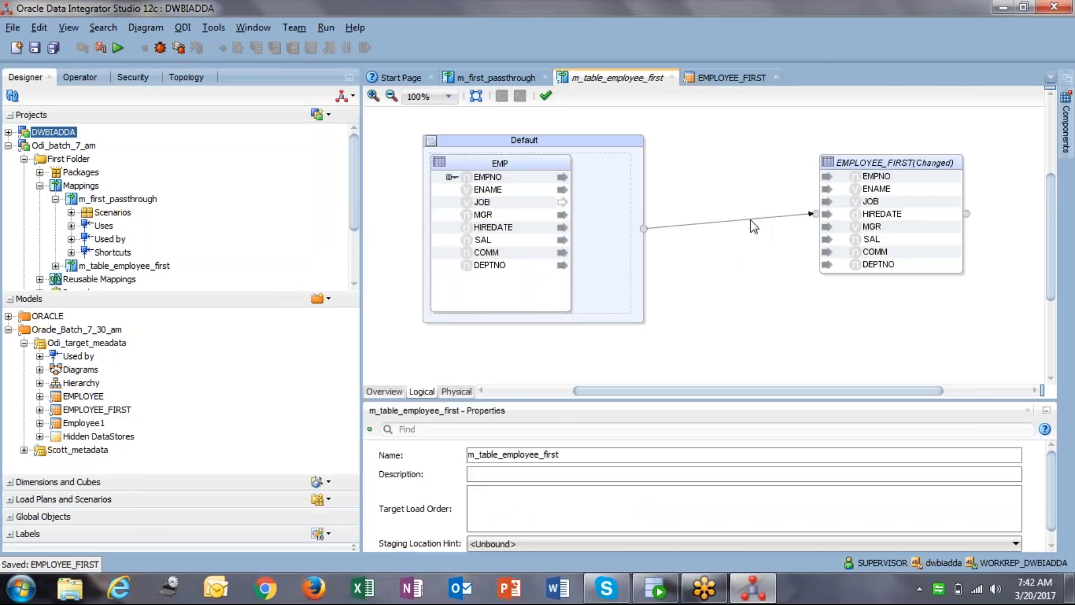
# Delete the remaining connector between the Default dataset and the target datastore.
pyautogui.click(750, 220)
pyautogui.press('Delete')
pyautogui.click(595, 334)
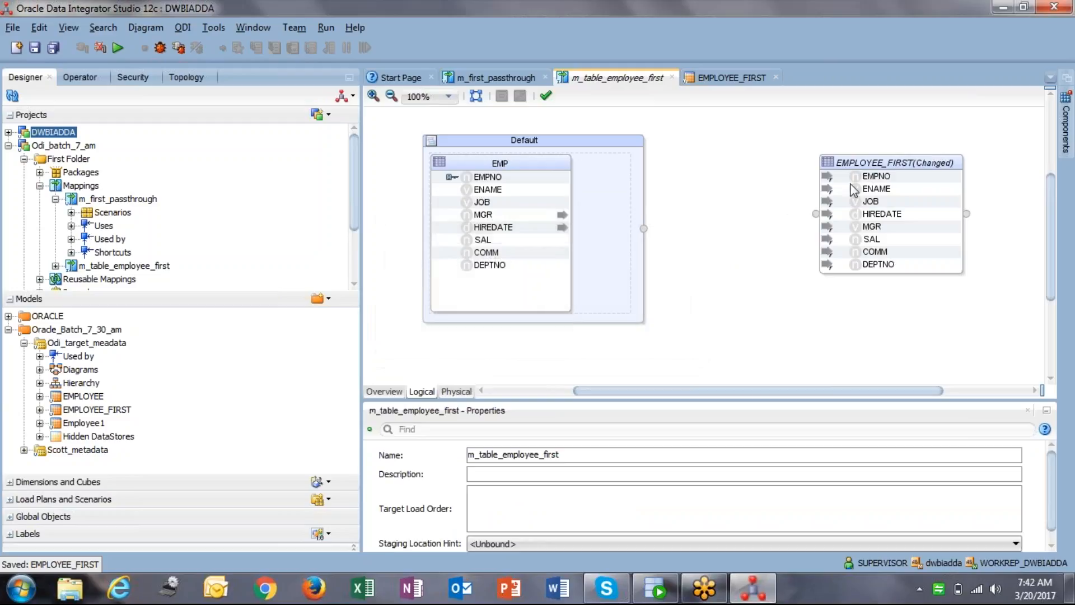
# Delete the target datastore from the mapping and add a fresh EMPLOYEE_FIRST from the Odi_target_meadata model in its place.
pyautogui.click(889, 177)
pyautogui.click(921, 164)
pyautogui.press('Delete')
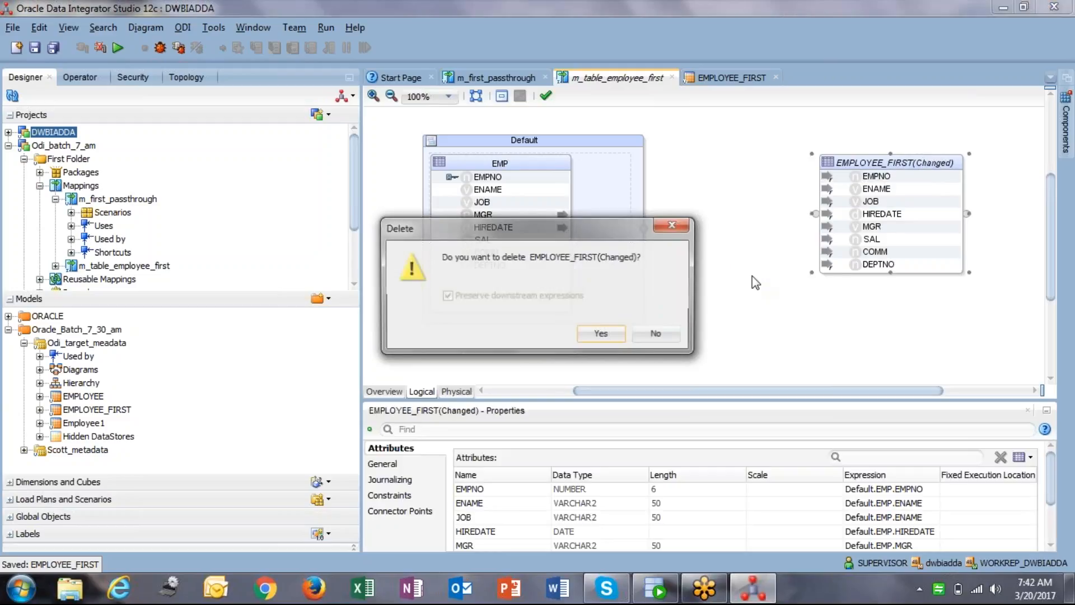
pyautogui.click(595, 334)
pyautogui.moveTo(96, 410); pyautogui.dragTo(822, 168)
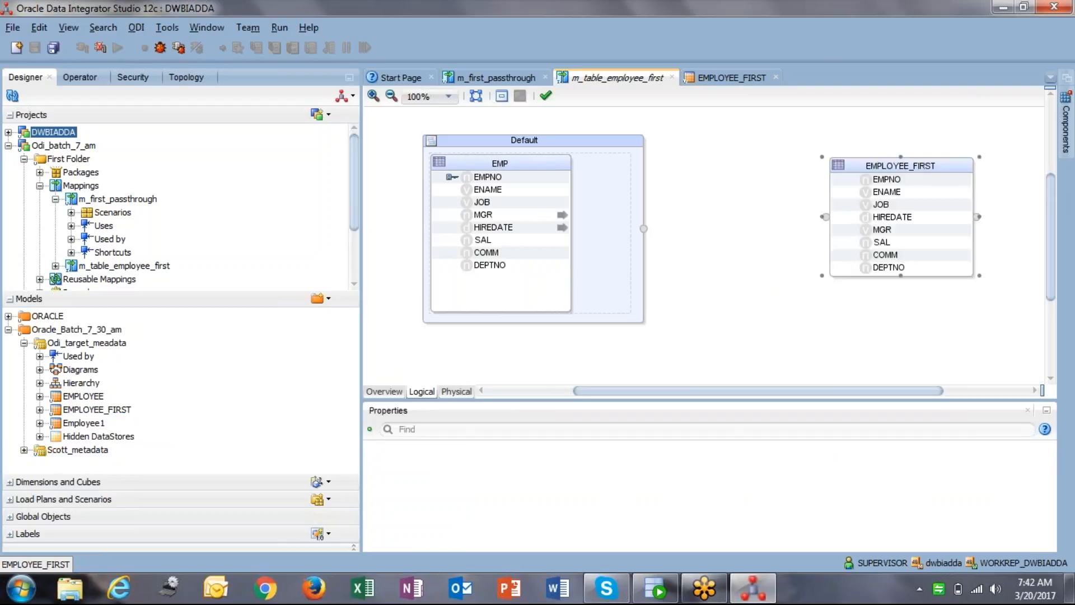
# Map the source columns EMPNO, ENAME and JOB of EMP to the same-named columns of EMPLOYEE_FIRST.
pyautogui.click(484, 179)
pyautogui.moveTo(469, 180); pyautogui.dragTo(861, 178)
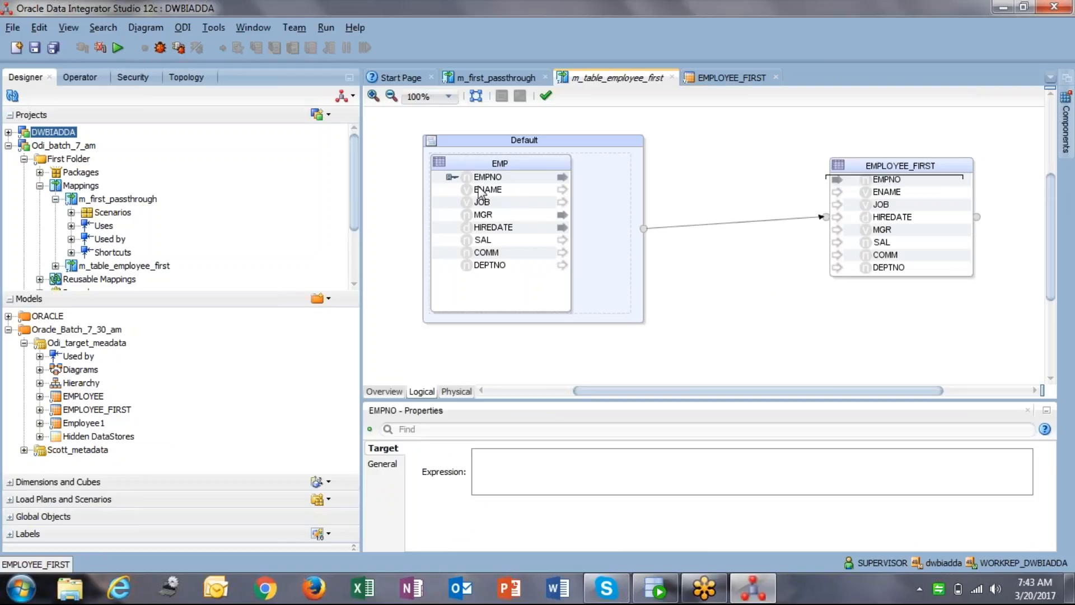
pyautogui.click(455, 193)
pyautogui.moveTo(442, 191); pyautogui.dragTo(862, 191)
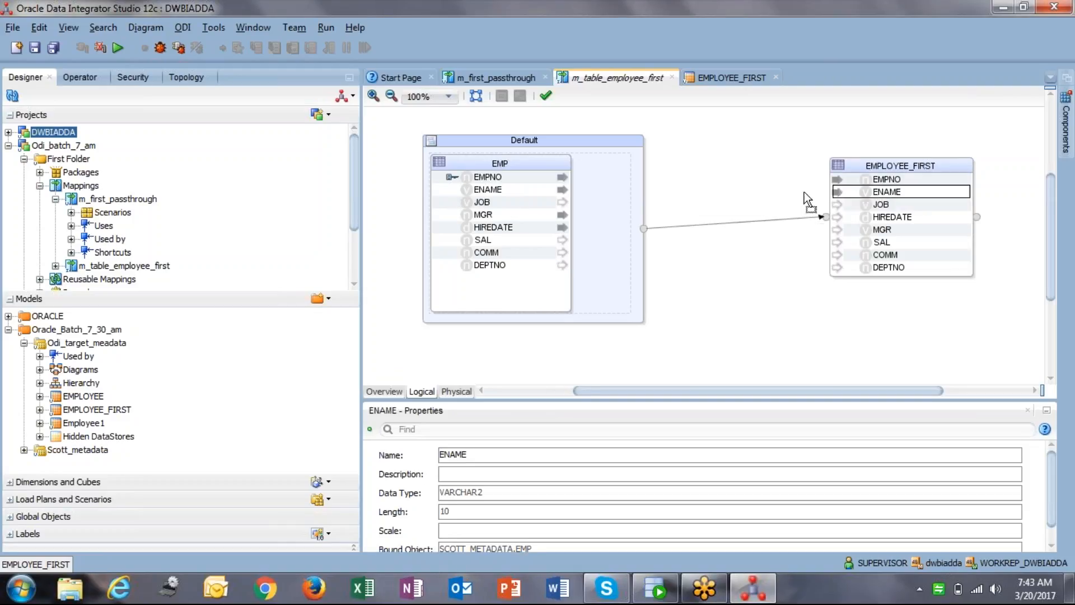
pyautogui.click(476, 203)
pyautogui.moveTo(487, 208); pyautogui.dragTo(876, 205)
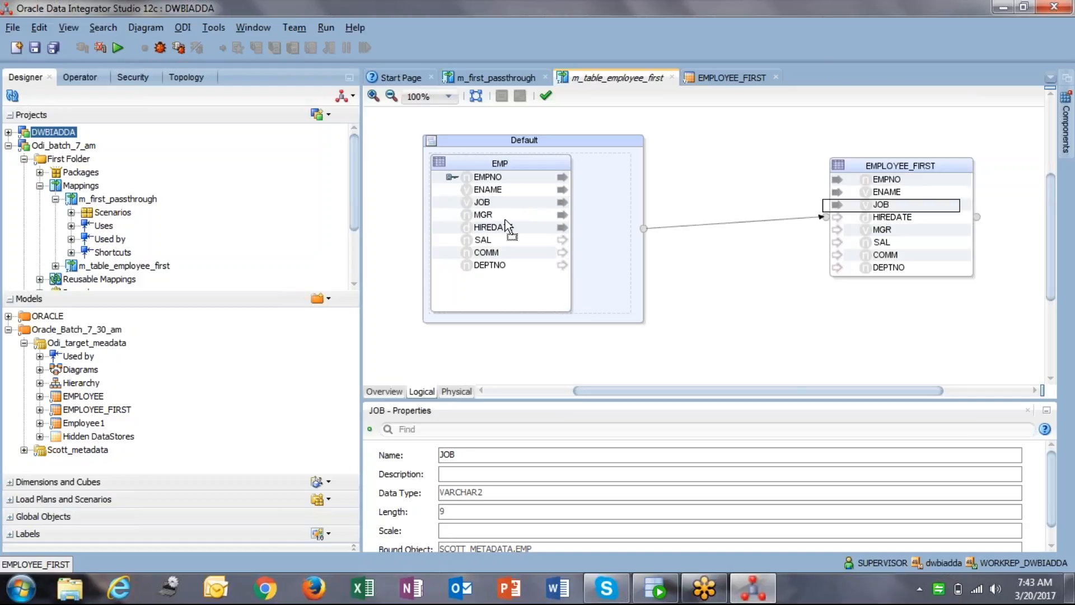
# Map the source columns HIREDATE and MGR of EMP to the target's HIREDATE and MGR columns.
pyautogui.moveTo(473, 231); pyautogui.dragTo(891, 223)
pyautogui.click(476, 219)
pyautogui.moveTo(475, 222); pyautogui.dragTo(873, 234)
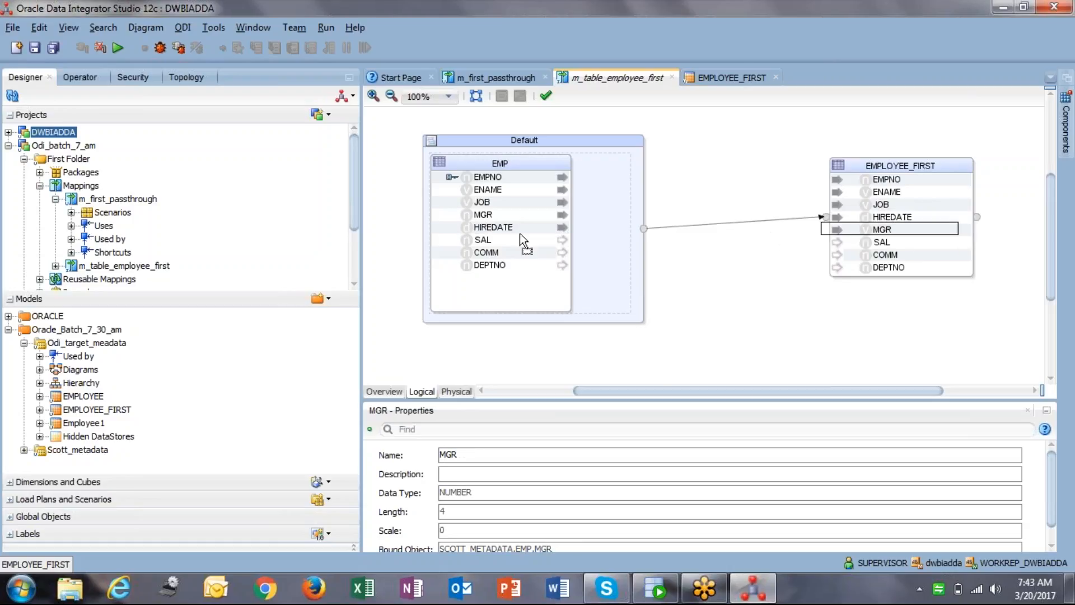
# Map the source columns SAL, COMM and DEPTNO of EMP to the matching columns of EMPLOYEE_FIRST.
pyautogui.moveTo(477, 242); pyautogui.dragTo(896, 247)
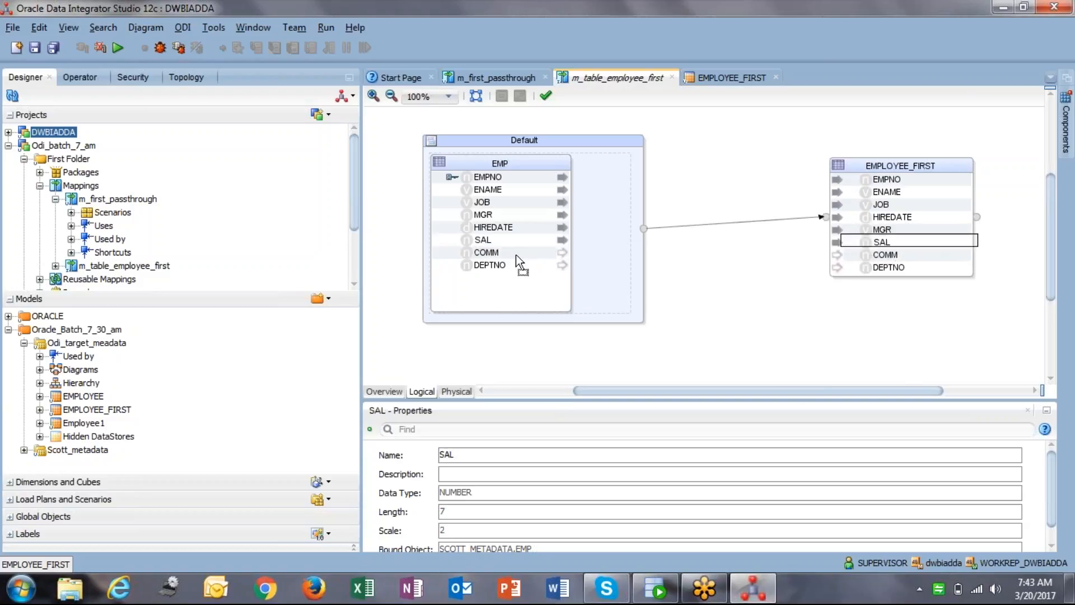
pyautogui.moveTo(481, 256); pyautogui.dragTo(896, 254)
pyautogui.click(480, 266)
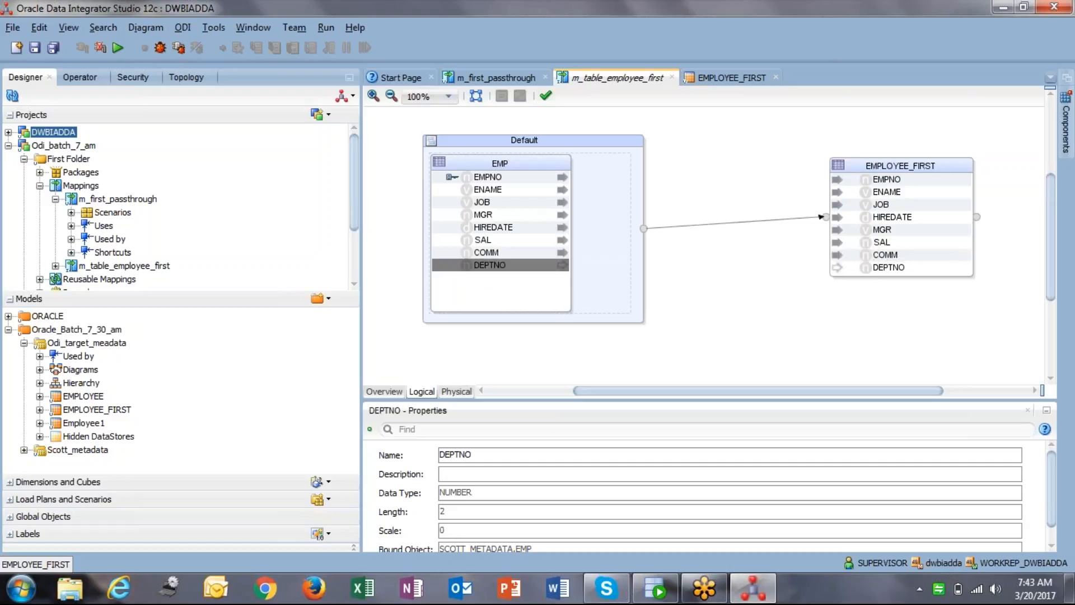
pyautogui.moveTo(490, 265); pyautogui.dragTo(874, 270)
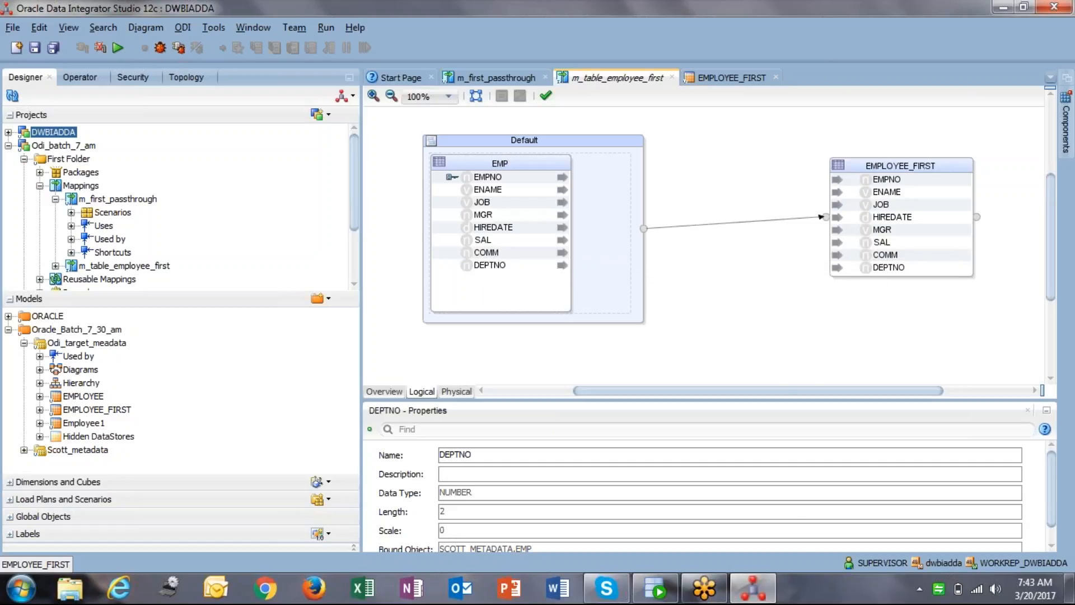
# Check the mapping expressions of the target columns from EMPNO to HIREDATE.
pyautogui.click(884, 182)
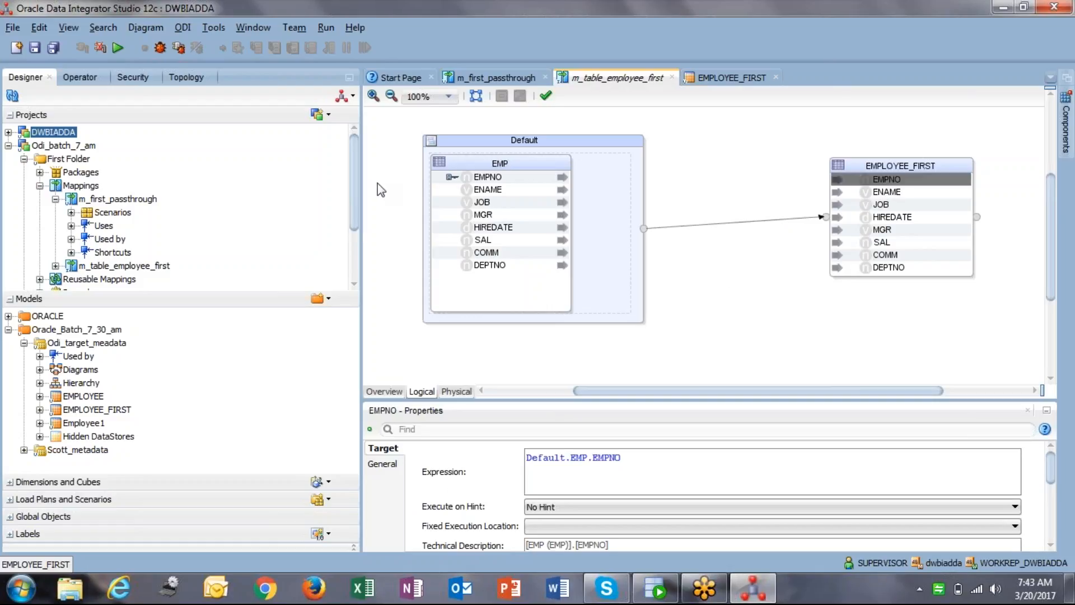
pyautogui.click(698, 217)
pyautogui.click(897, 194)
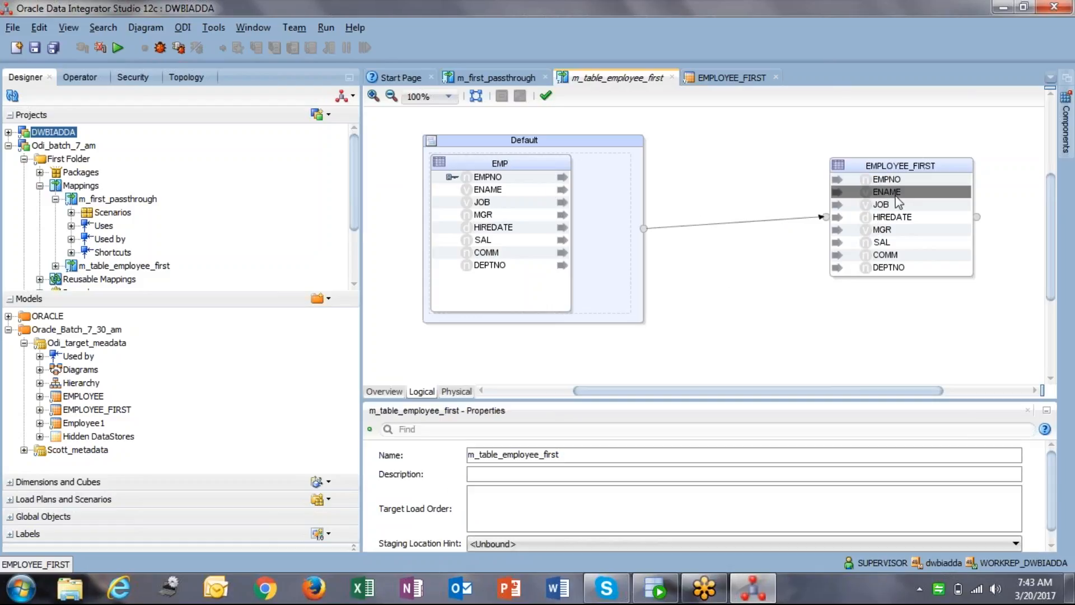
pyautogui.click(892, 205)
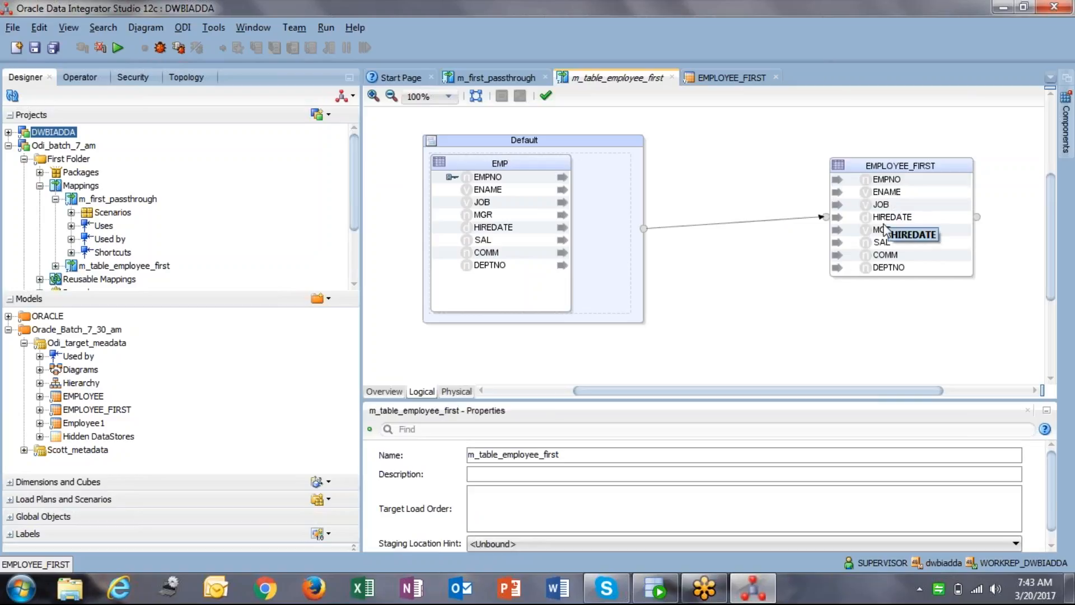
pyautogui.click(883, 210)
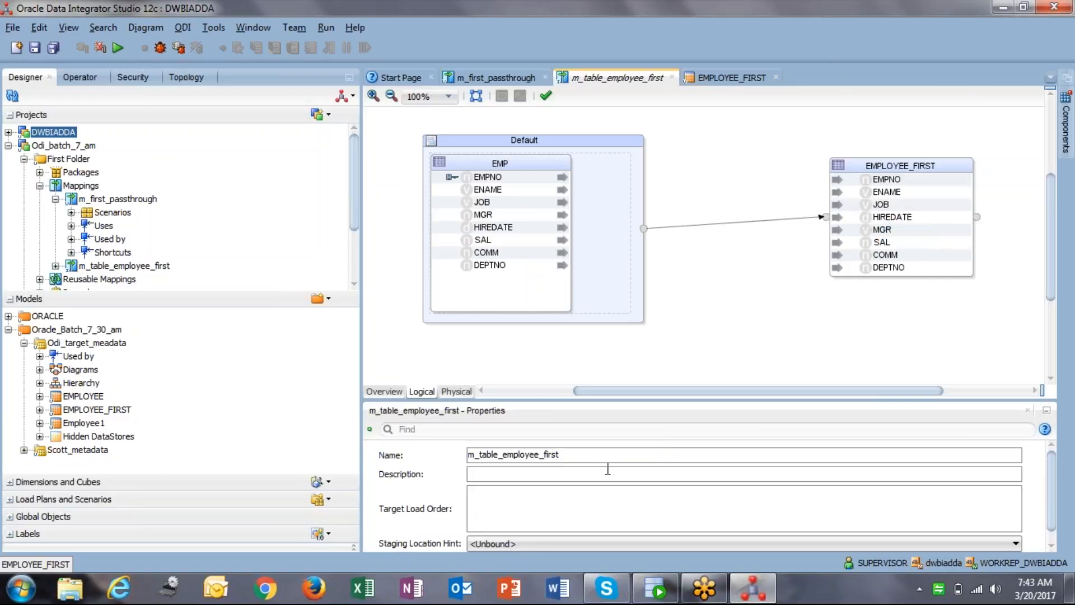
pyautogui.click(901, 223)
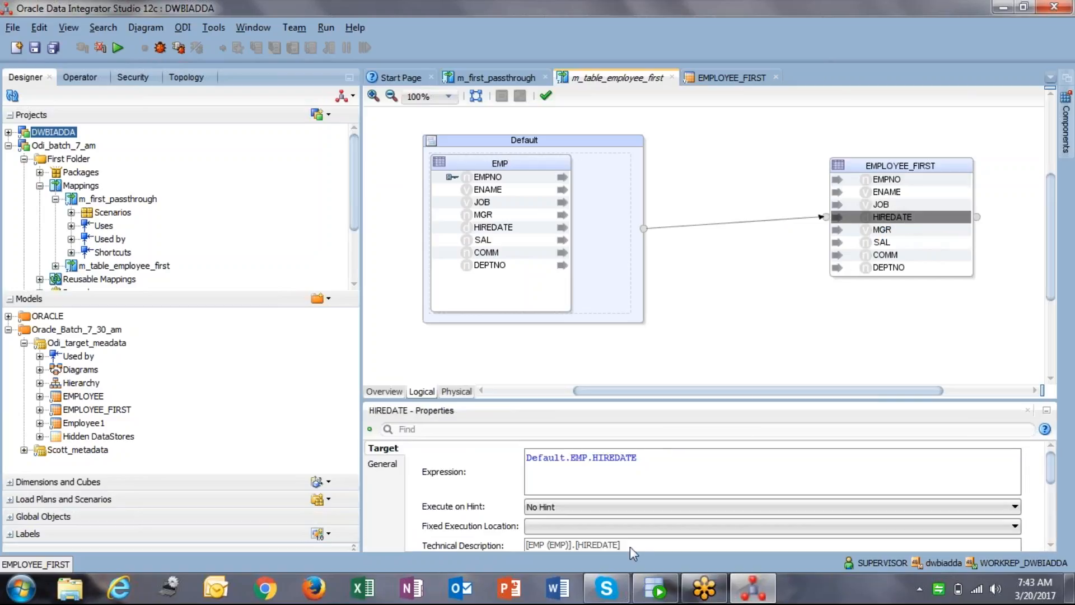
# Check the mapping expressions of the target columns HIREDATE and SAL.
pyautogui.click(646, 454)
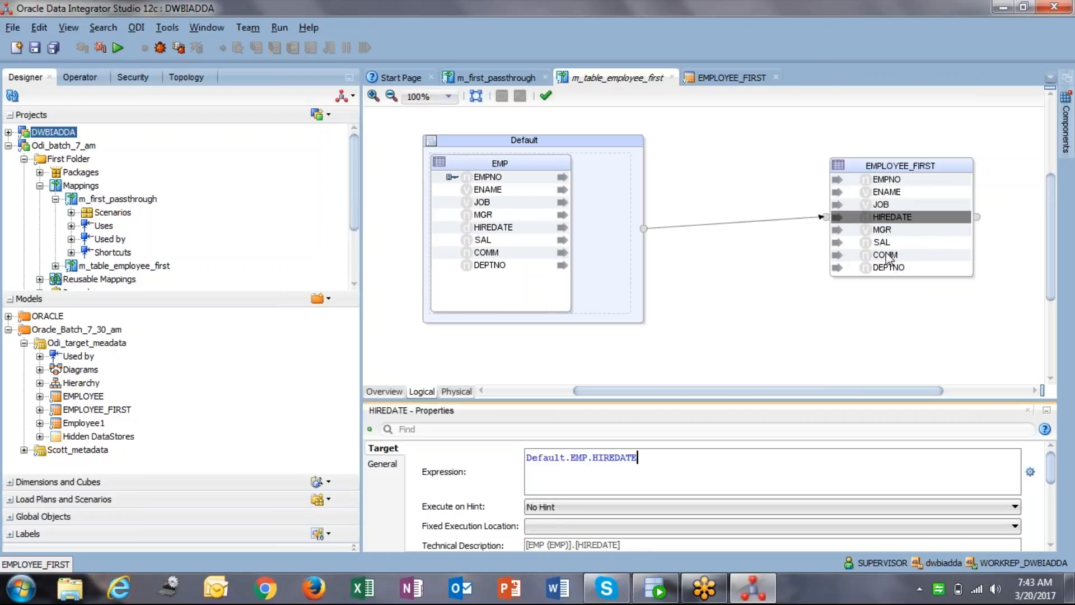
pyautogui.click(882, 233)
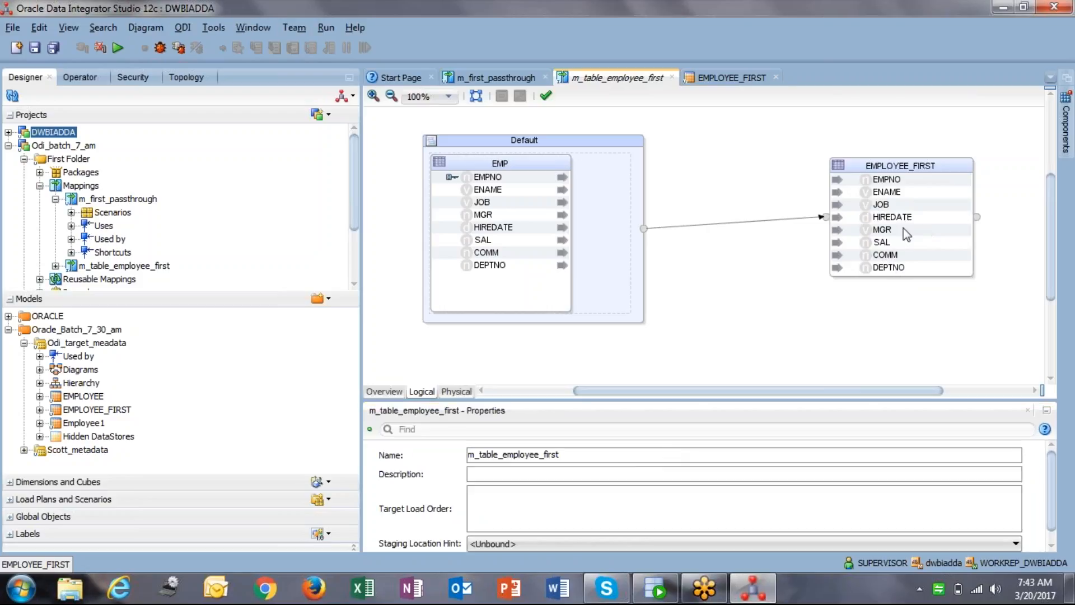
pyautogui.click(894, 244)
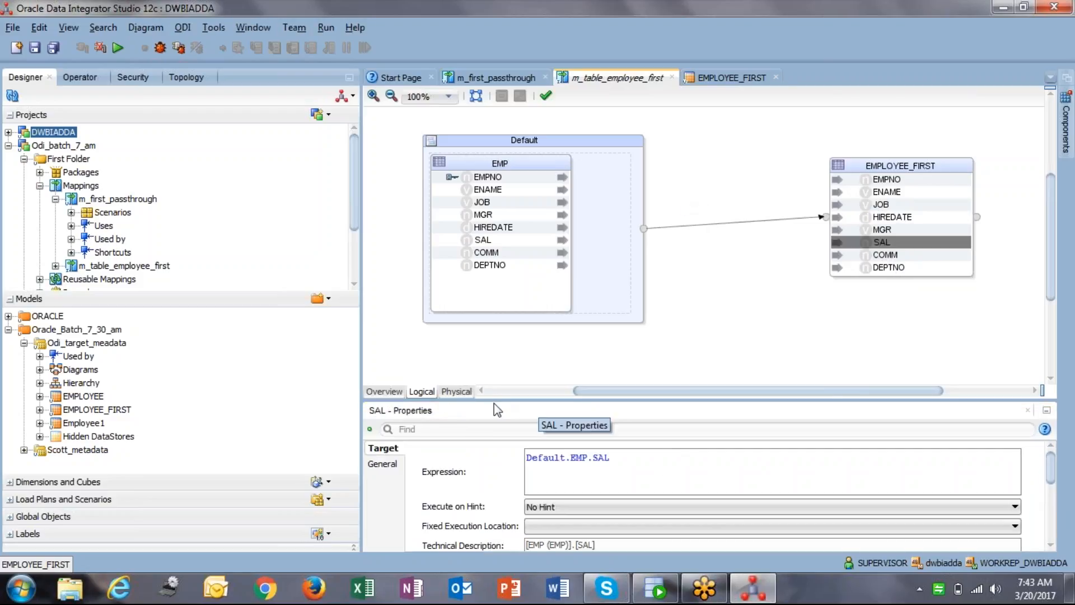
# View the mapping's physical design and examine its validation results alongside the logical diagram.
pyautogui.click(467, 391)
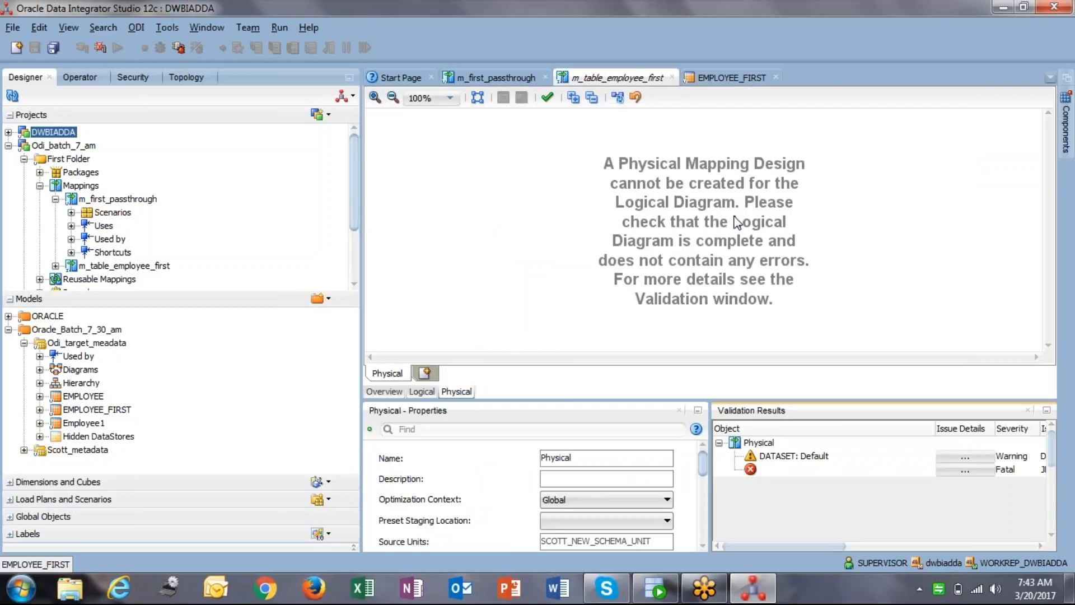
pyautogui.click(599, 163)
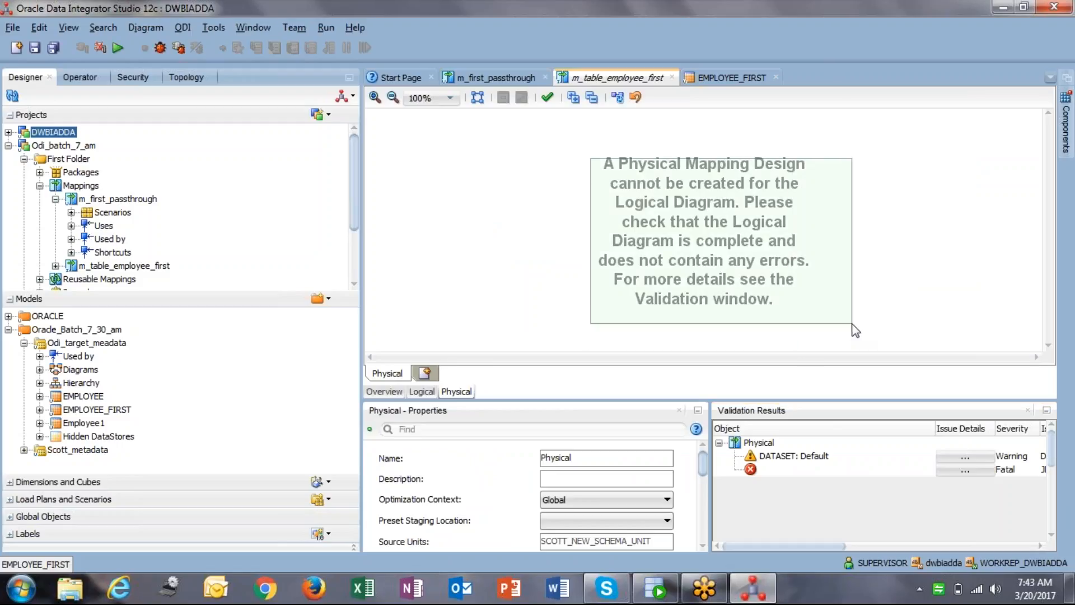
pyautogui.moveTo(591, 153); pyautogui.dragTo(833, 336)
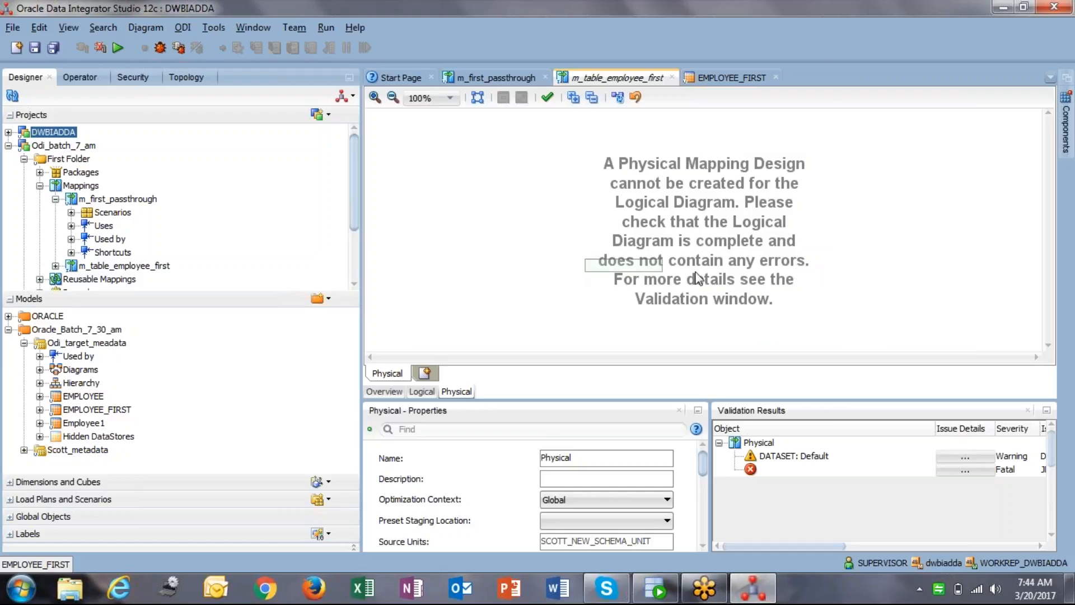
pyautogui.click(421, 391)
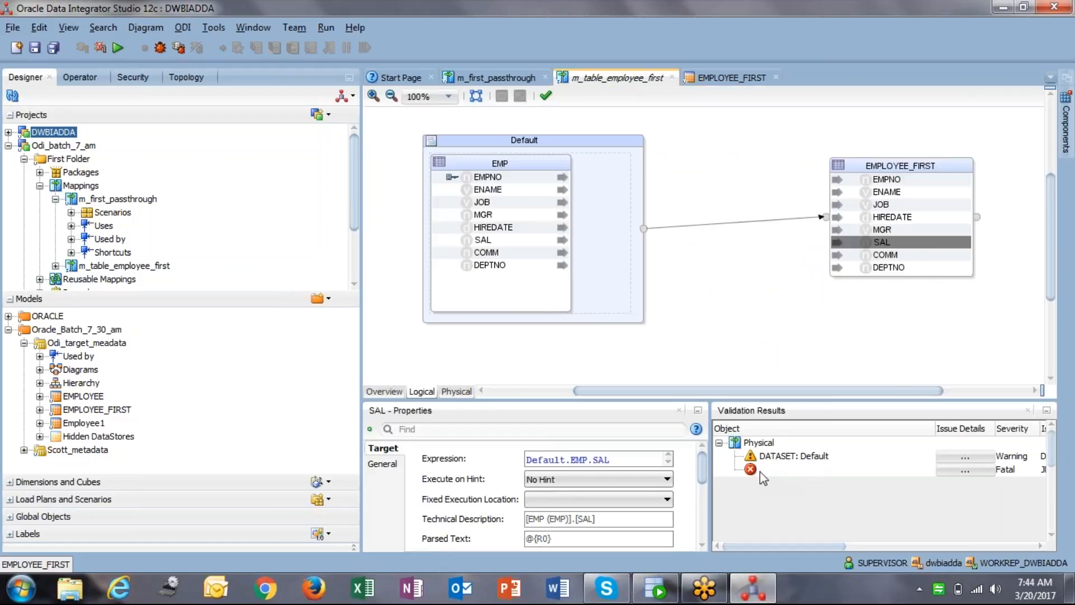
pyautogui.moveTo(825, 543)
pyautogui.mouseDown()
pyautogui.moveTo(882, 553)
pyautogui.moveTo(819, 554)
pyautogui.mouseUp()
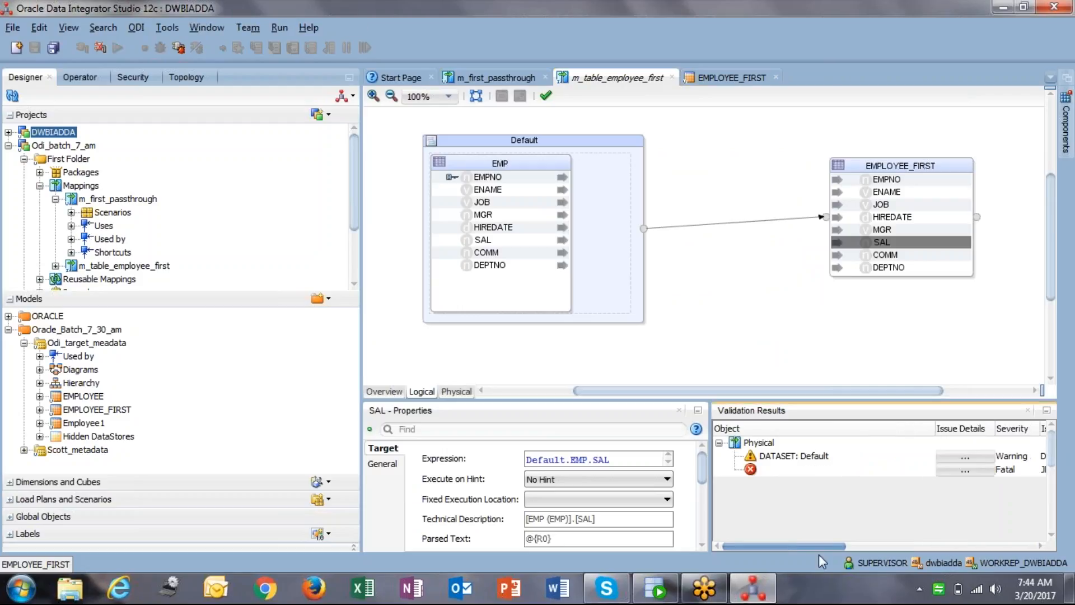
# Validate the mapping and read the issue reported for the Default dataset.
pyautogui.click(546, 96)
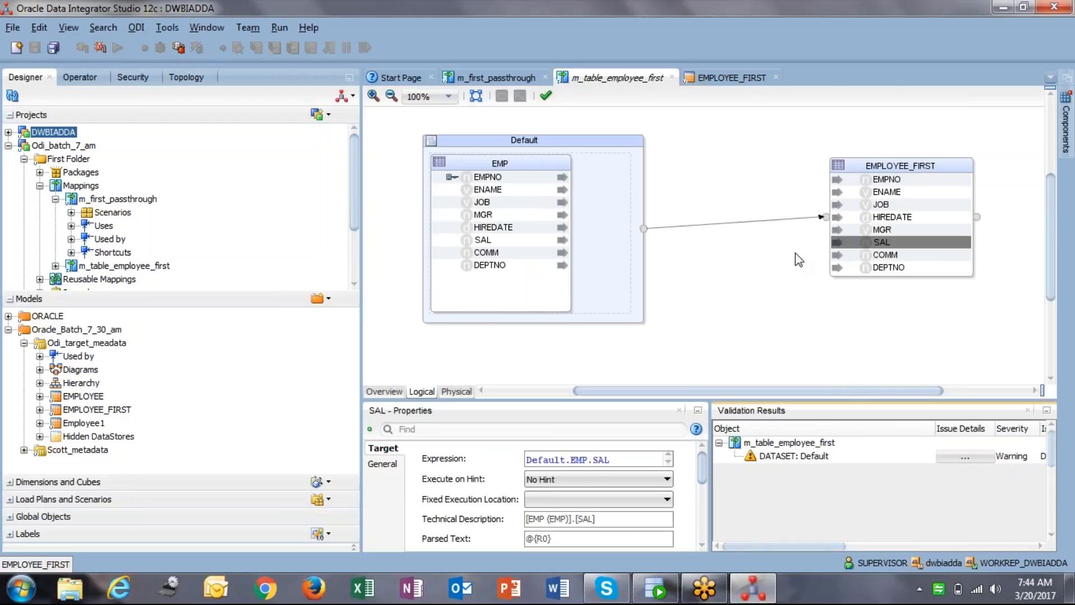
pyautogui.click(867, 242)
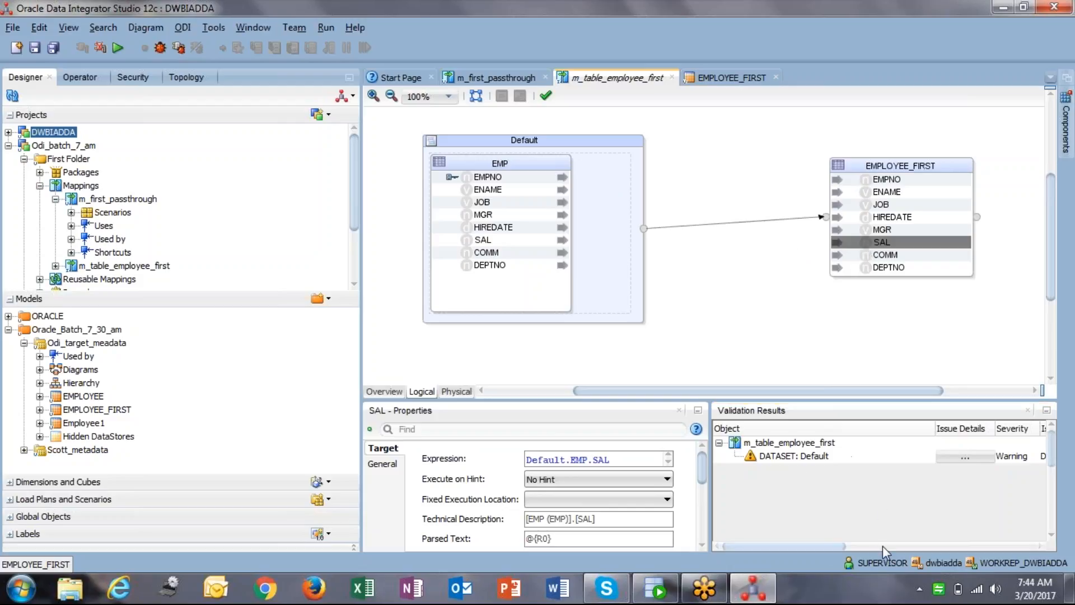
pyautogui.moveTo(813, 546); pyautogui.dragTo(880, 549)
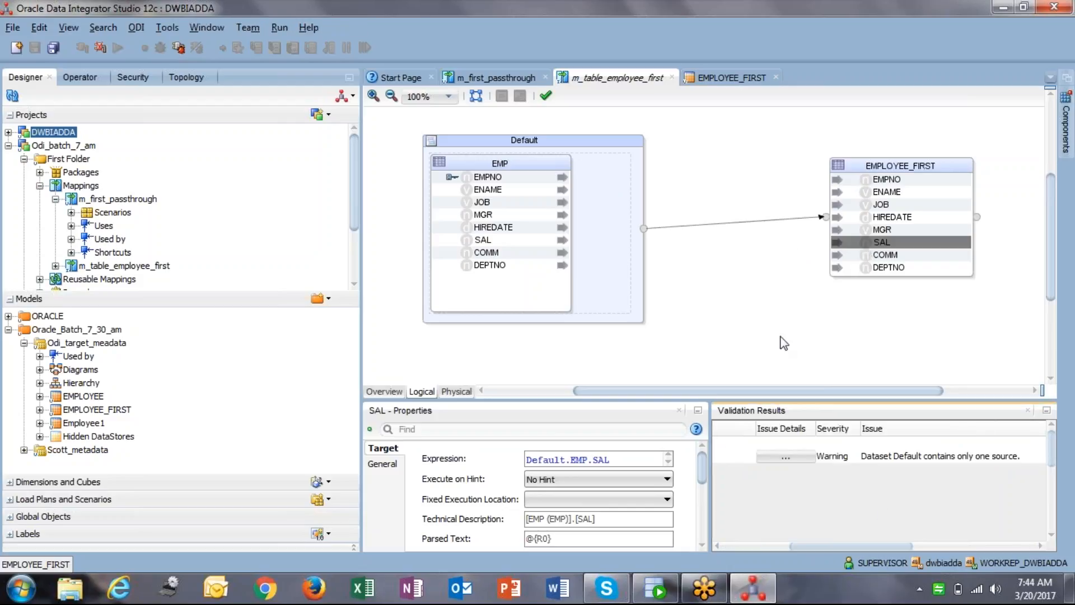
pyautogui.click(547, 97)
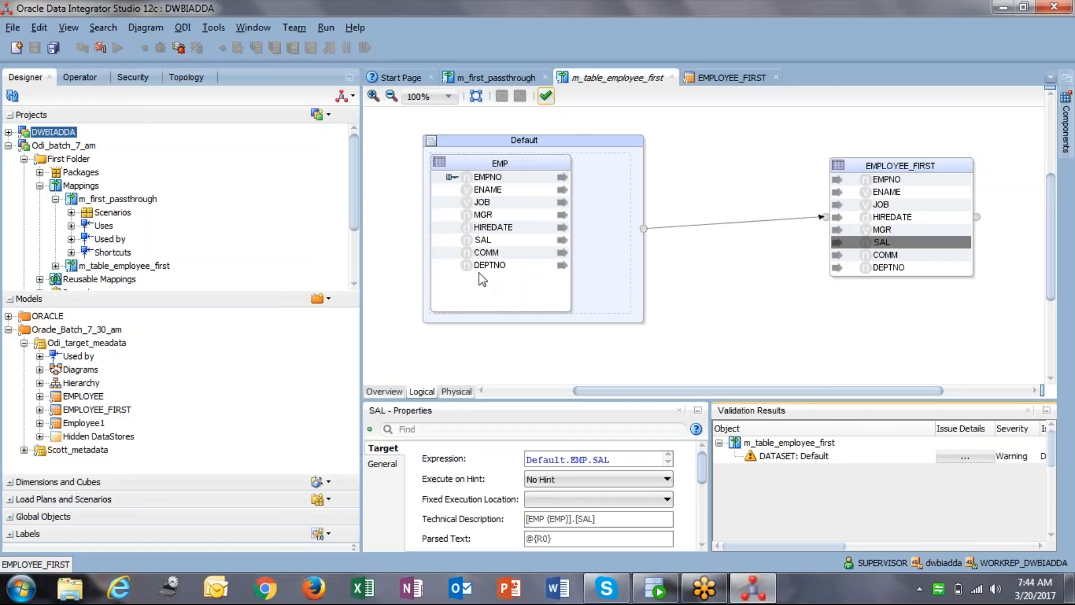
# View the physical design again and check the EMPNO expression of EMPLOYEE_FIRST in the logical diagram.
pyautogui.click(457, 391)
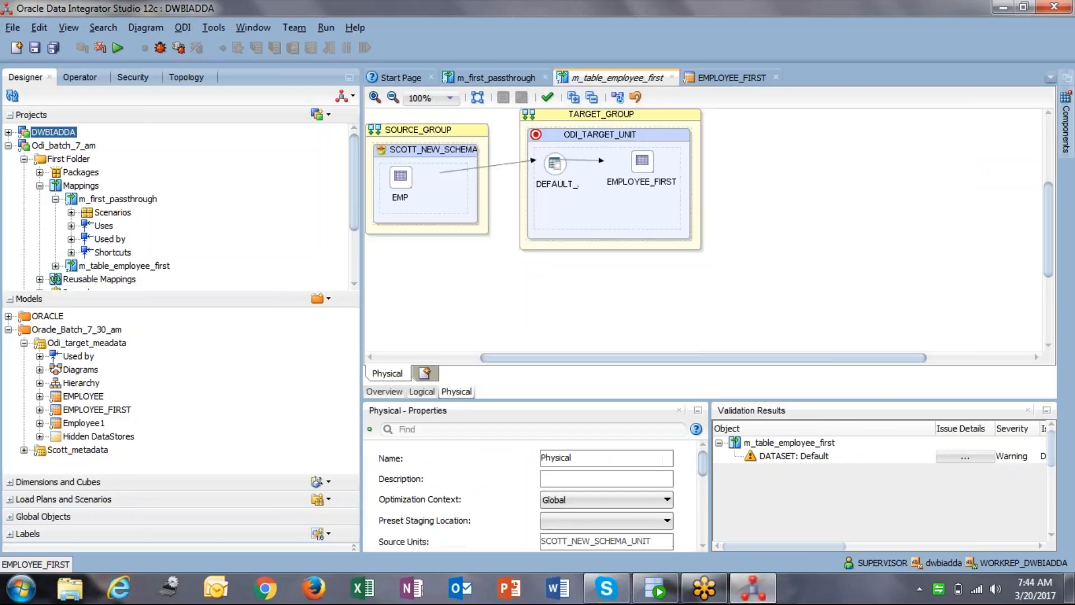
pyautogui.click(422, 392)
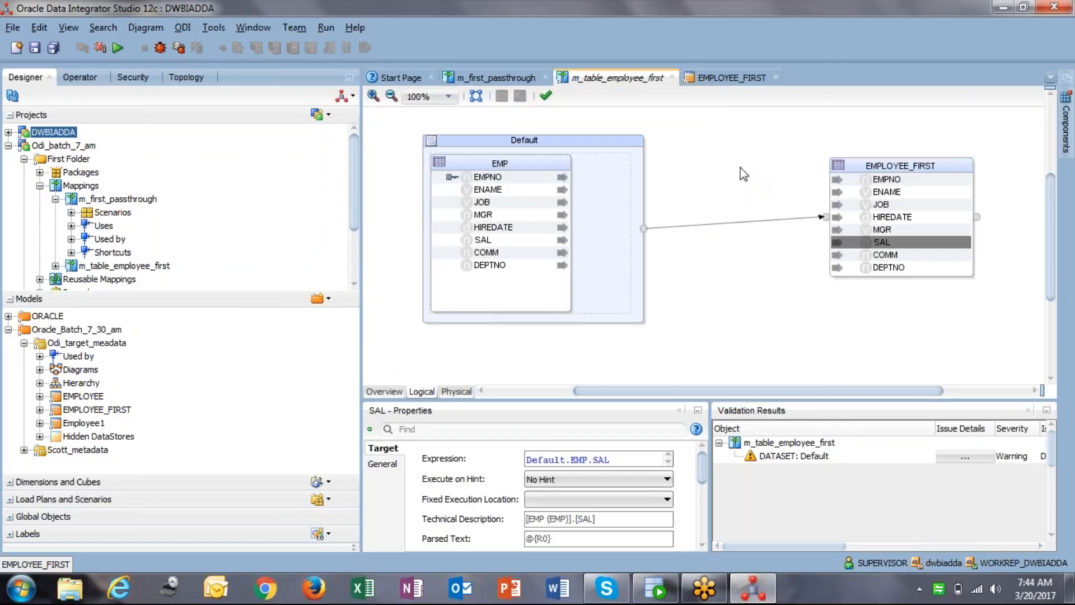
pyautogui.click(893, 179)
pyautogui.click(896, 180)
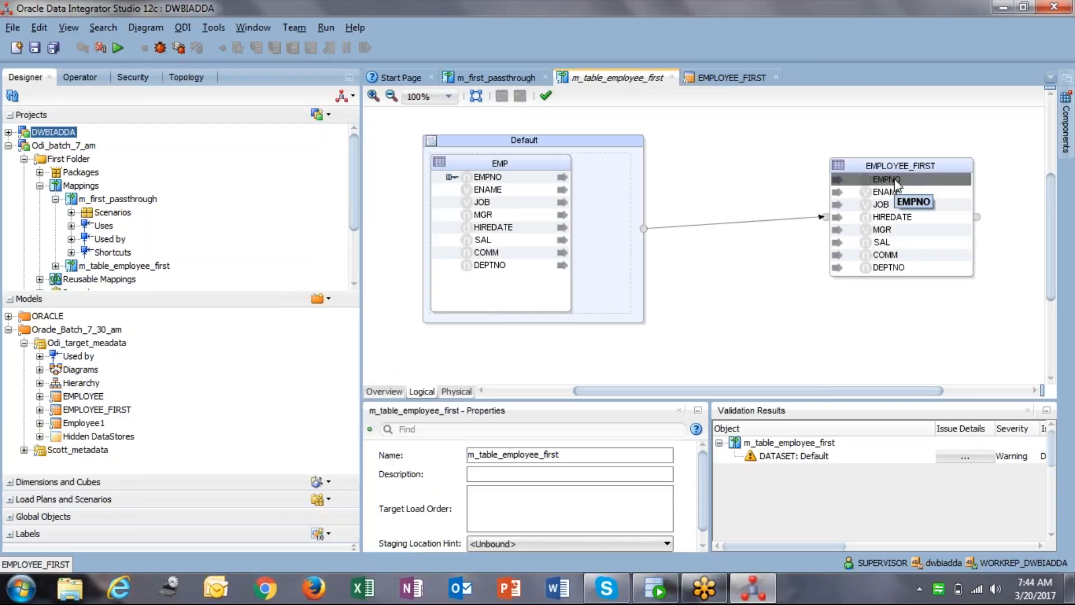
# In the physical design, select the DEFAULT_AP access point and examine the message log.
pyautogui.click(471, 391)
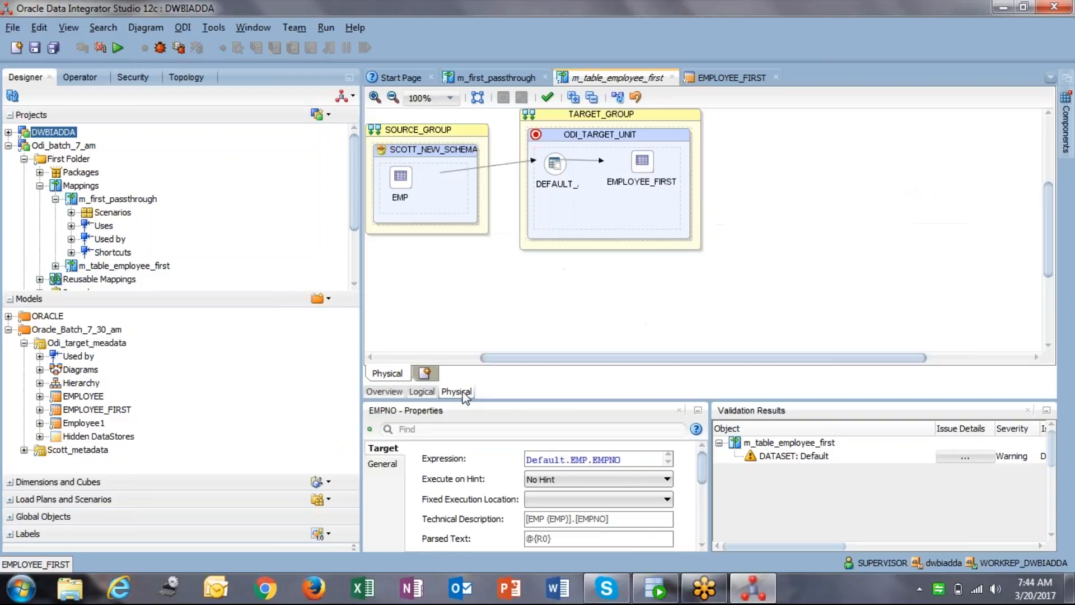
pyautogui.click(459, 359)
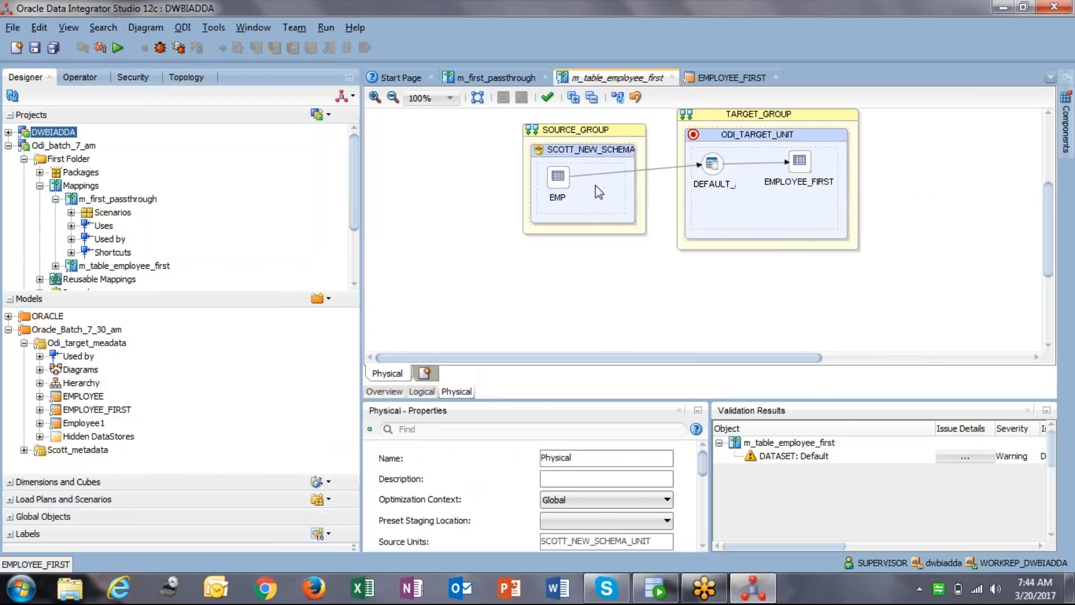
pyautogui.click(712, 163)
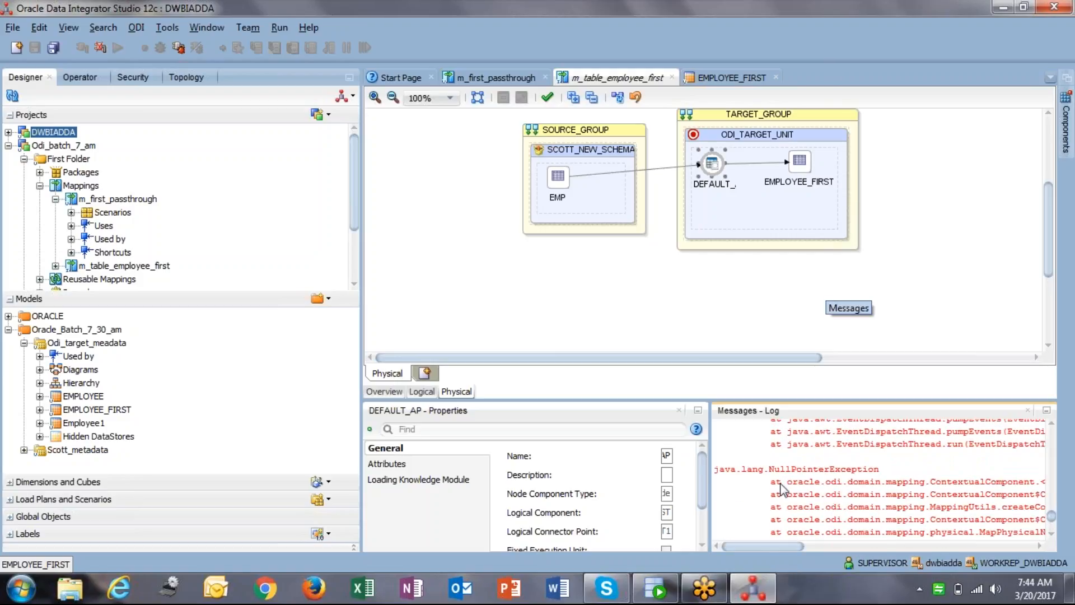
pyautogui.moveTo(1052, 515); pyautogui.dragTo(1042, 464)
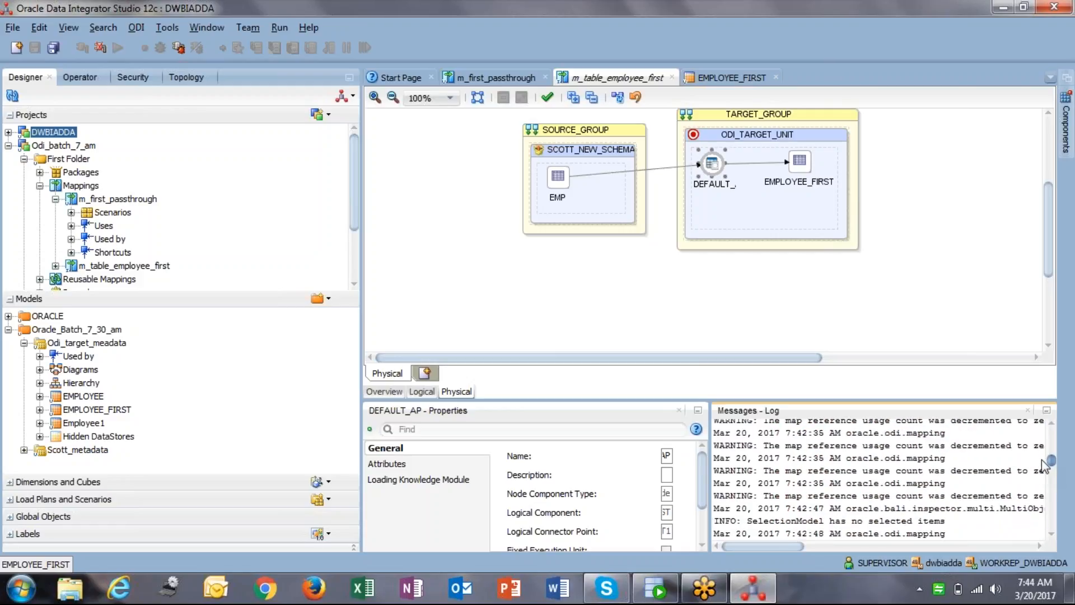
pyautogui.click(1028, 410)
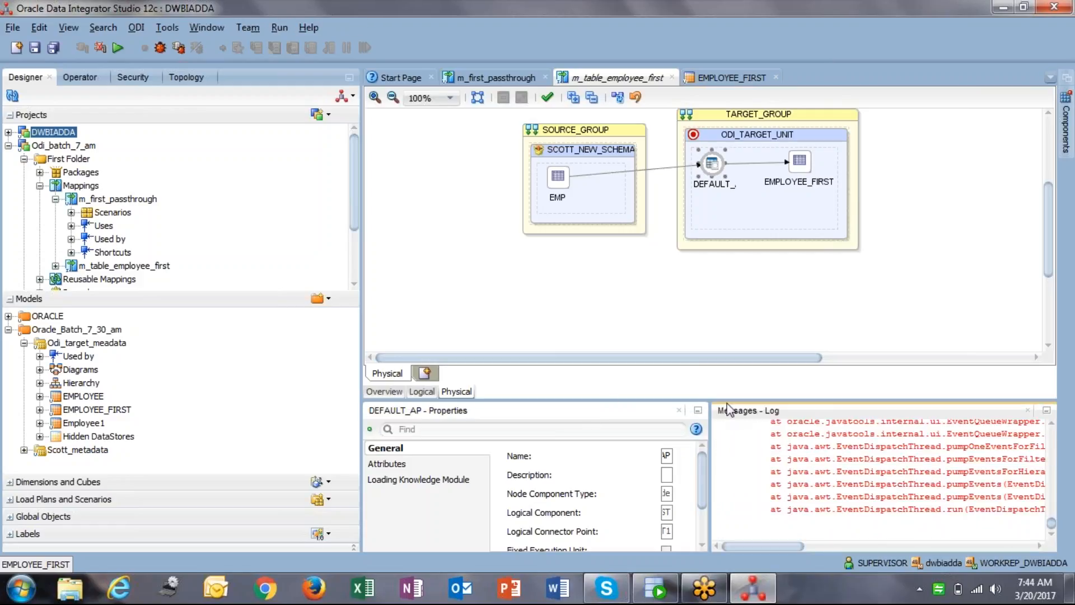
# Enlarge the properties area and set the Loading Knowledge Module of DEFAULT_AP to LKM SQL to Oracle.
pyautogui.moveTo(664, 403); pyautogui.dragTo(664, 317)
pyautogui.click(715, 165)
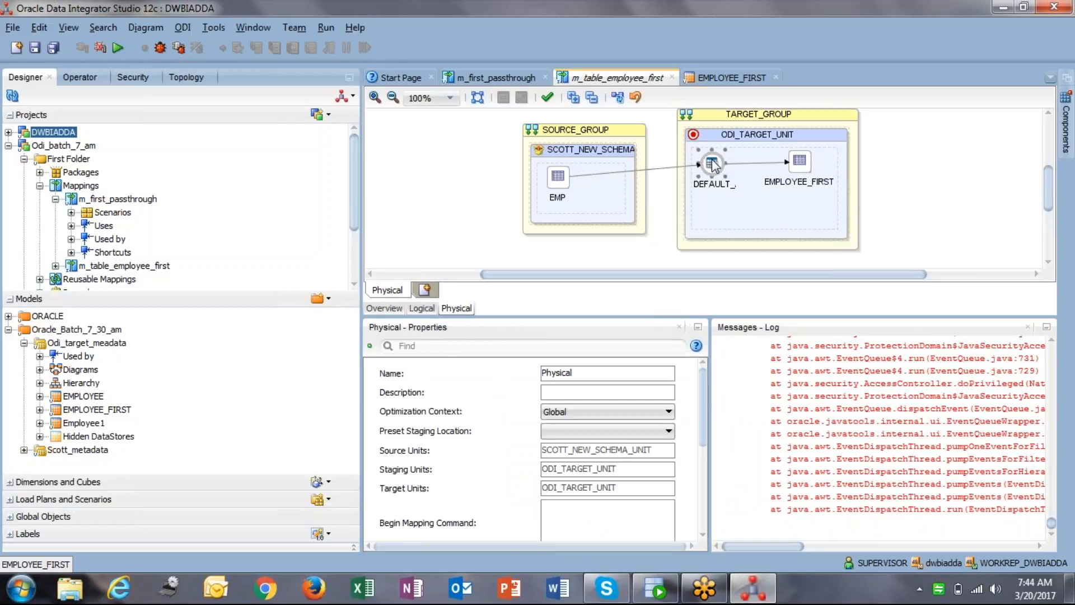
pyautogui.click(712, 163)
pyautogui.click(421, 400)
pyautogui.click(371, 419)
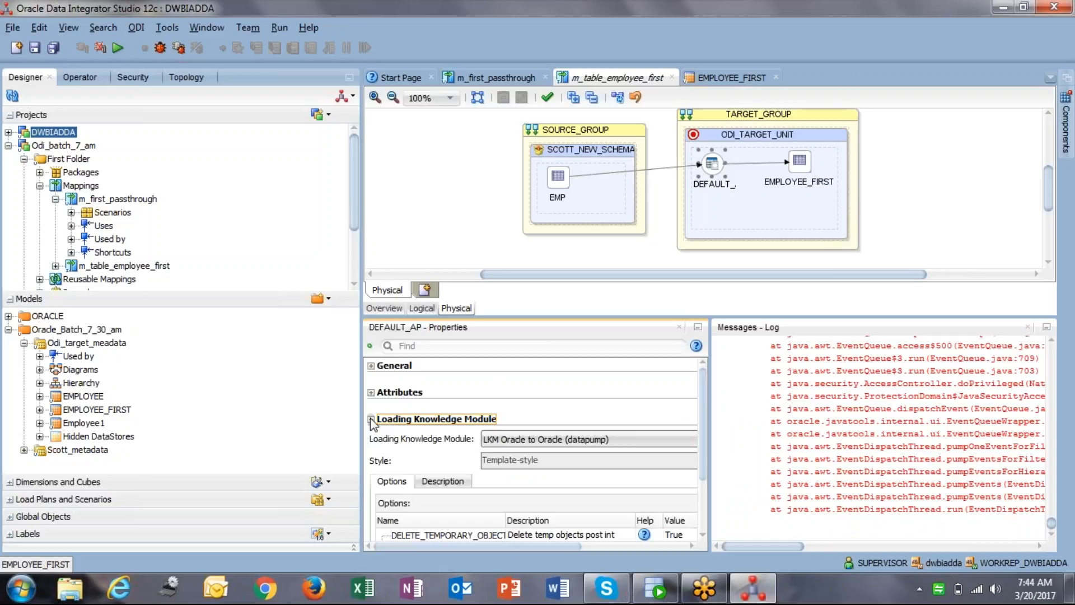
pyautogui.scroll(-3, 586, 430)
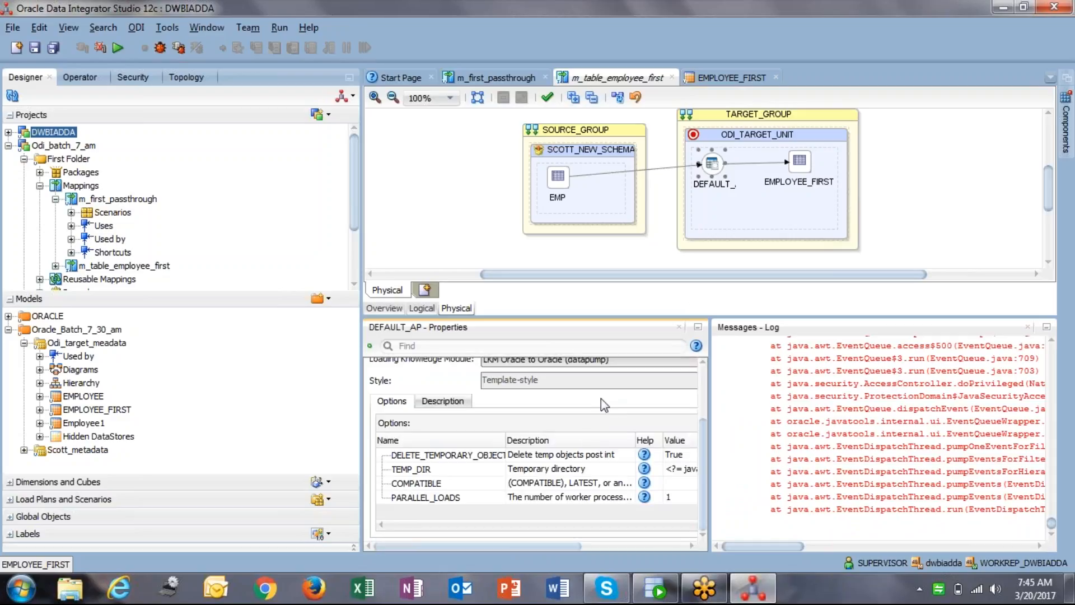
pyautogui.scroll(2, 600, 398)
pyautogui.click(592, 407)
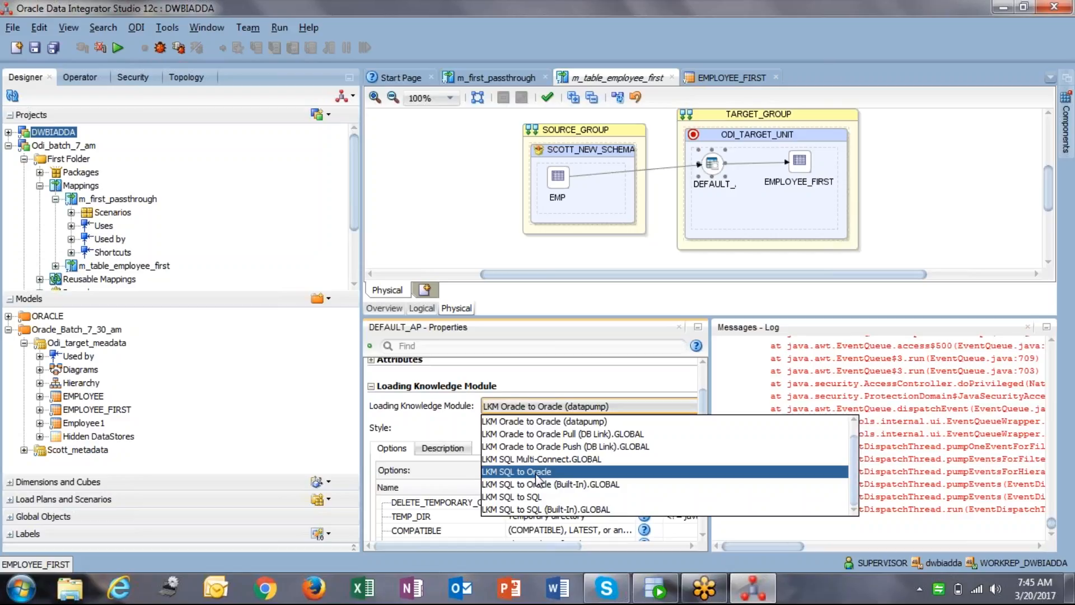
pyautogui.click(536, 474)
# Set the Integration Knowledge Module of the EMPLOYEE_FIRST target to IKM Oracle Control Append.
pyautogui.click(805, 162)
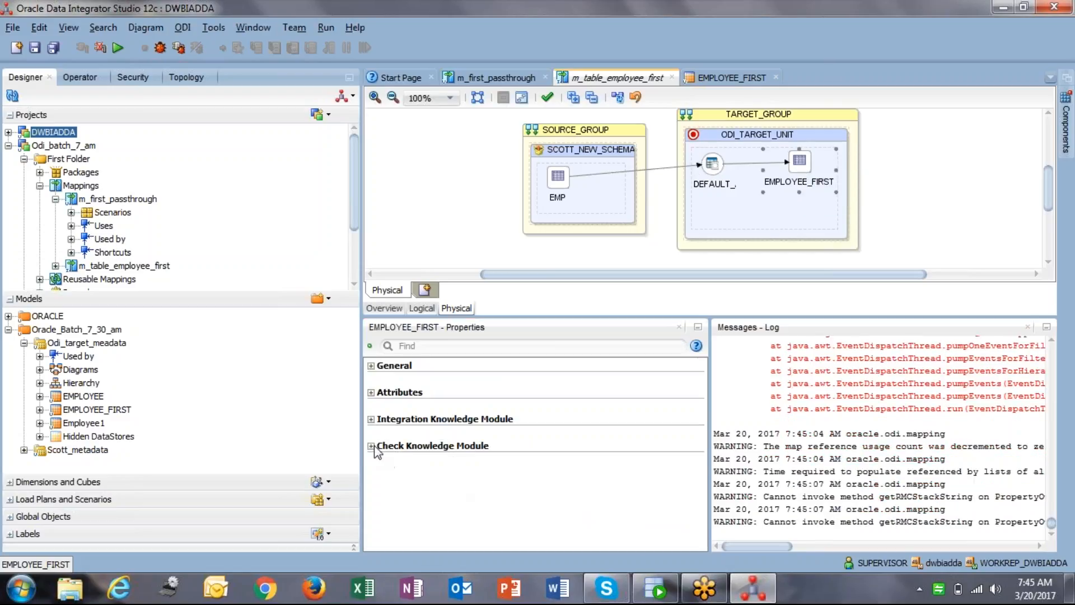
pyautogui.click(371, 419)
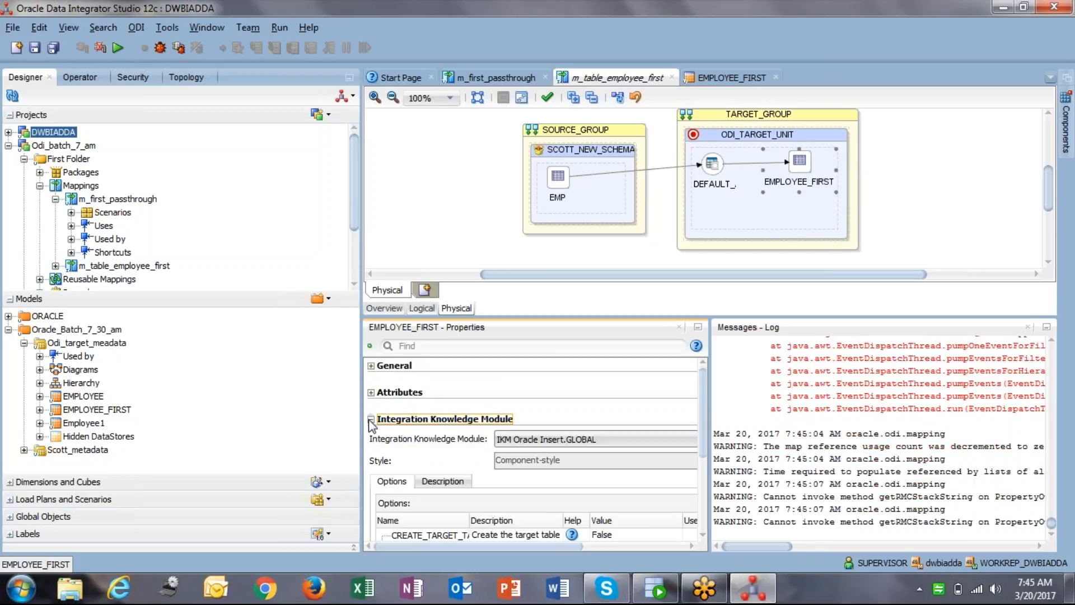
pyautogui.click(605, 447)
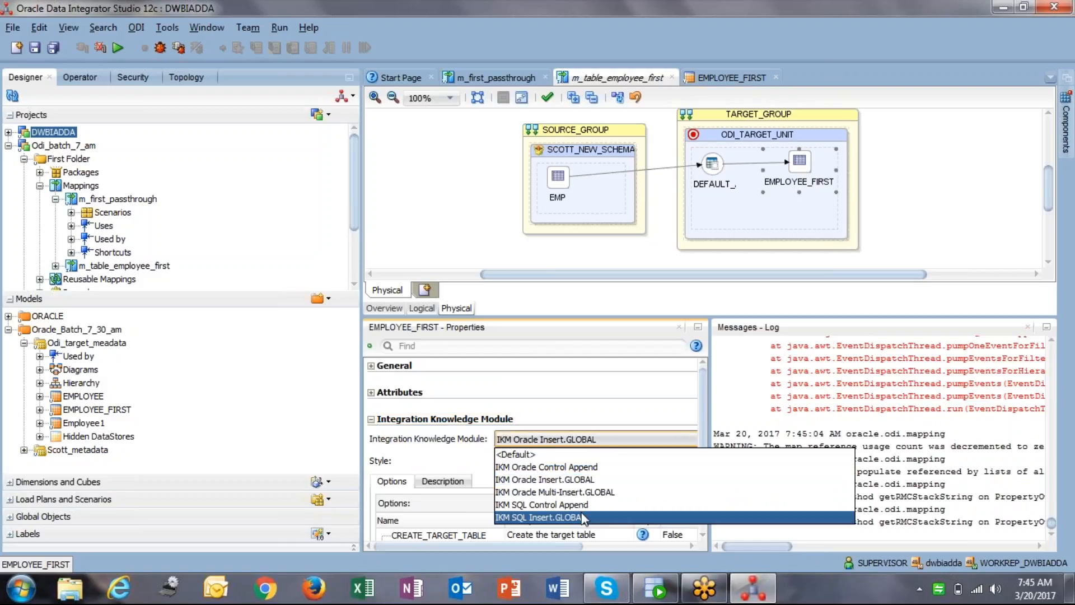
pyautogui.click(593, 468)
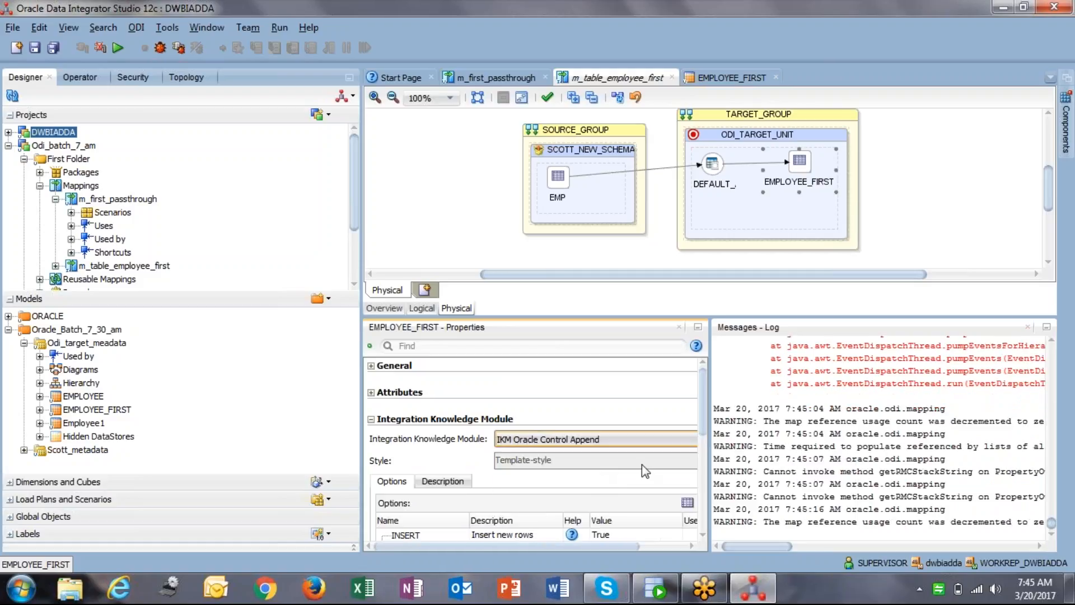
# Widen the properties area and set the integration module's FLOW_CONTROL option to False.
pyautogui.moveTo(706, 447); pyautogui.dragTo(813, 518)
pyautogui.scroll(-5, 810, 516)
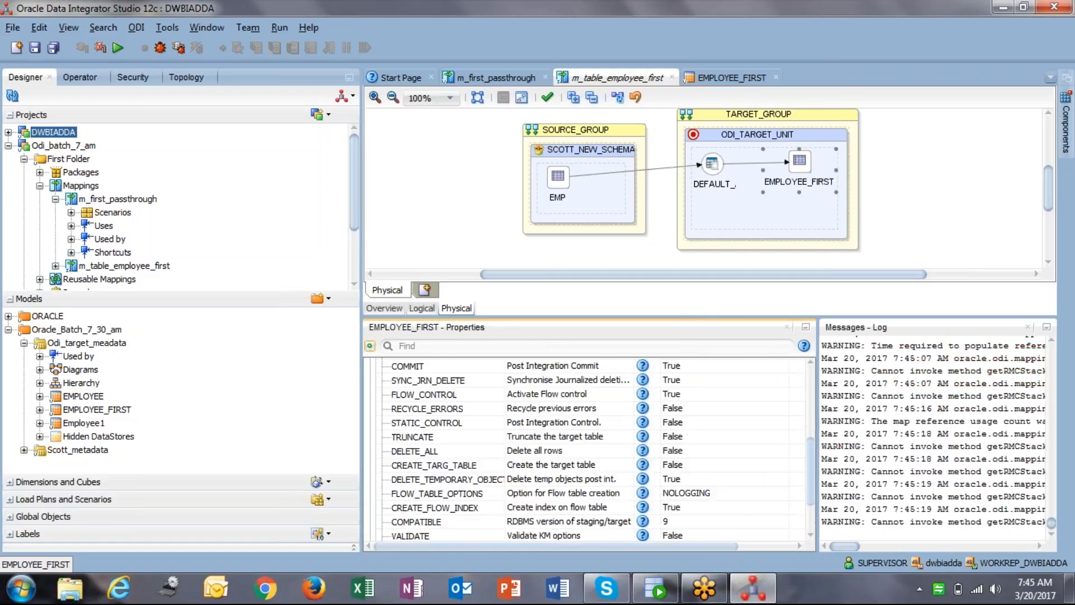
pyautogui.click(682, 394)
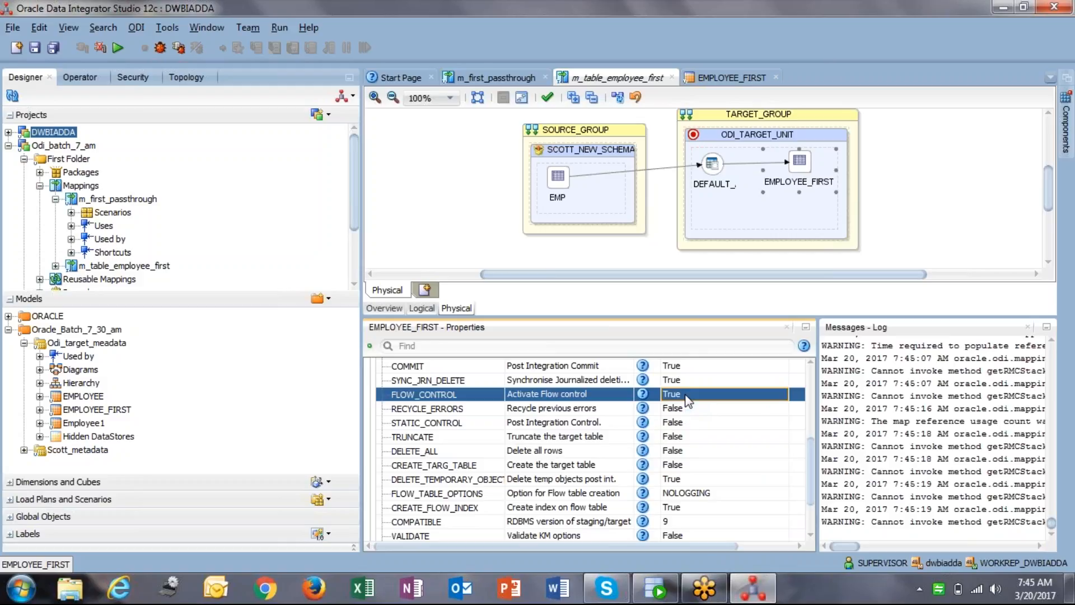
pyautogui.click(689, 394)
pyautogui.click(689, 424)
pyautogui.click(674, 451)
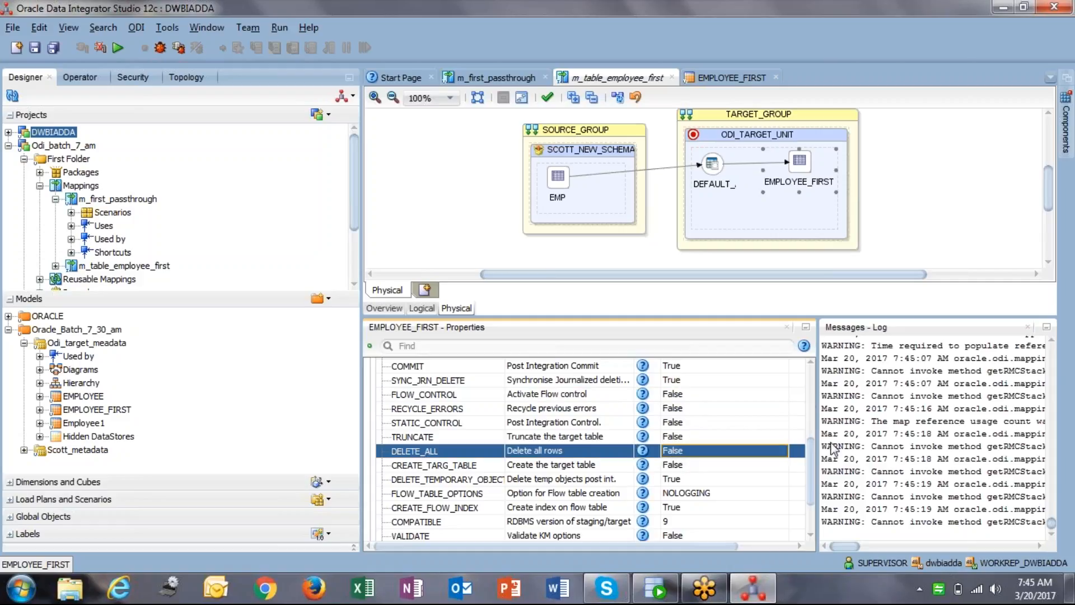
# Set the CREATE_TARG_TABLE option of the integration module to True.
pyautogui.moveTo(811, 460); pyautogui.dragTo(811, 426)
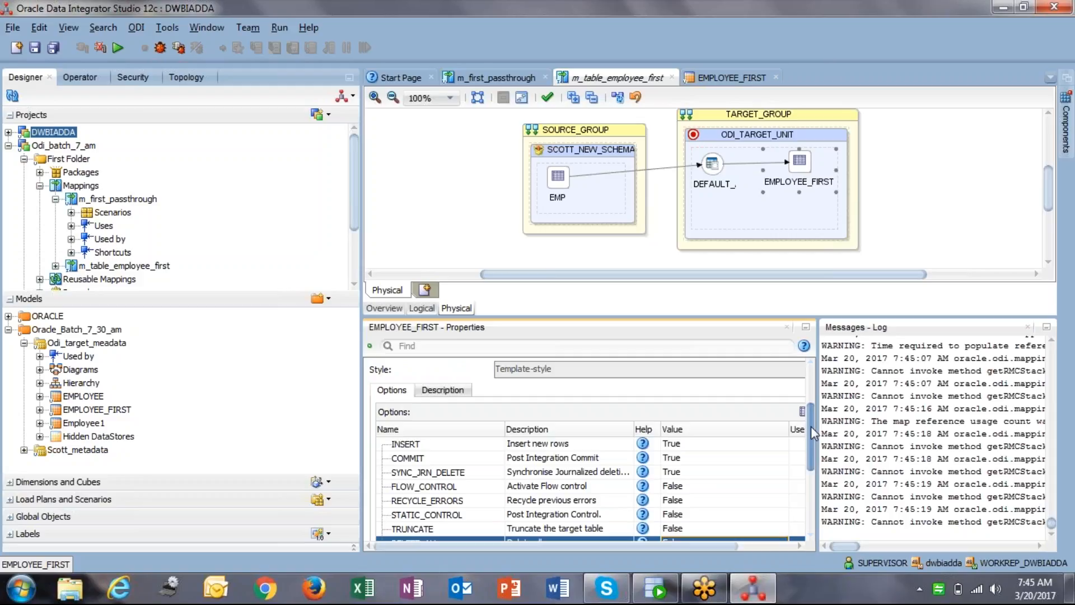
pyautogui.moveTo(811, 425); pyautogui.dragTo(811, 435)
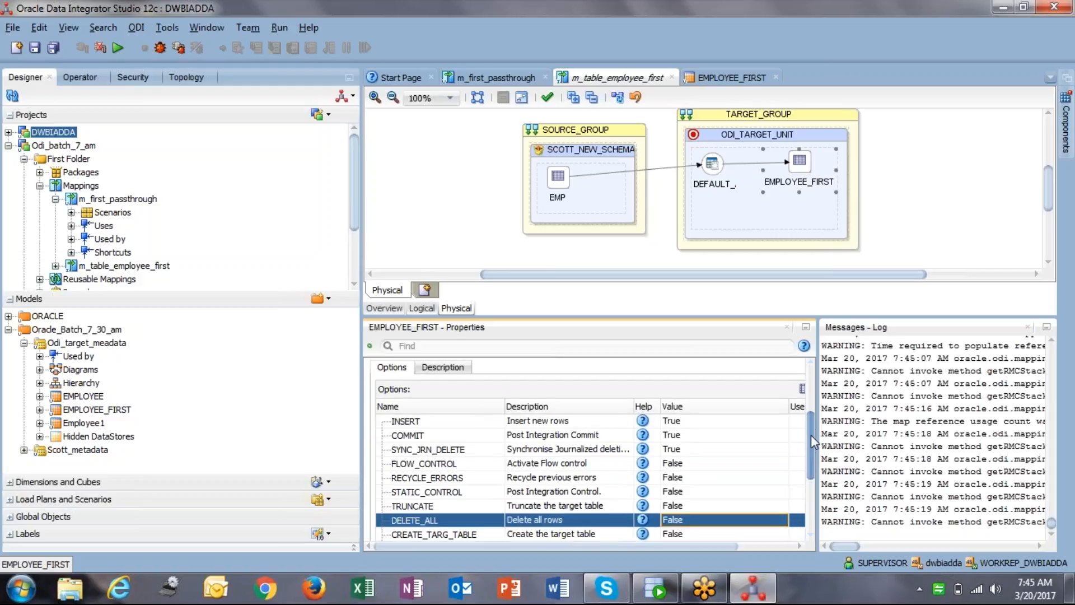
pyautogui.click(499, 517)
pyautogui.click(664, 515)
pyautogui.click(664, 515)
pyautogui.click(672, 528)
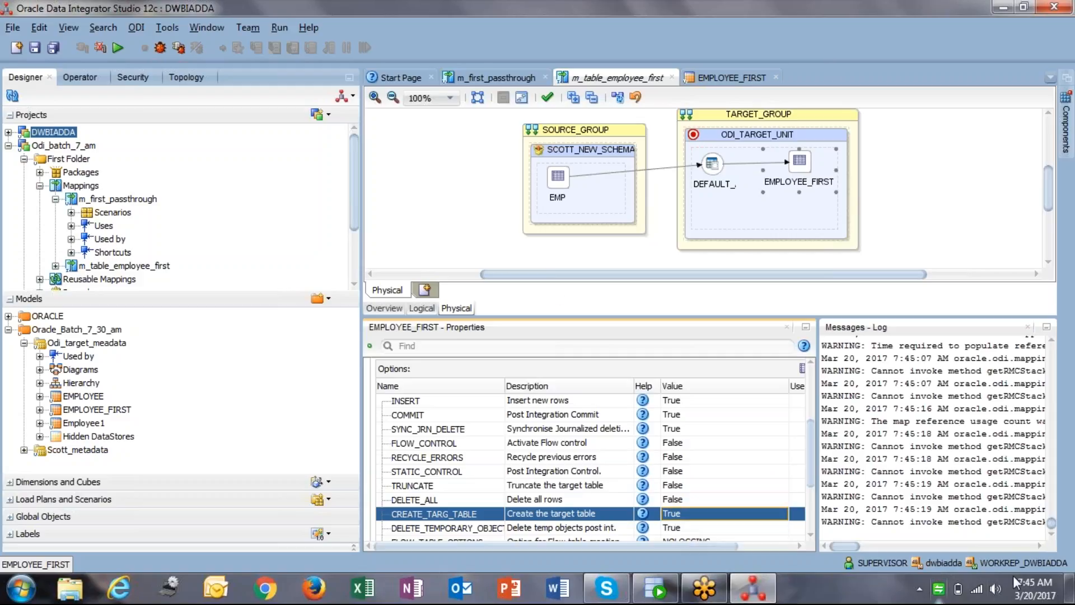
pyautogui.click(425, 170)
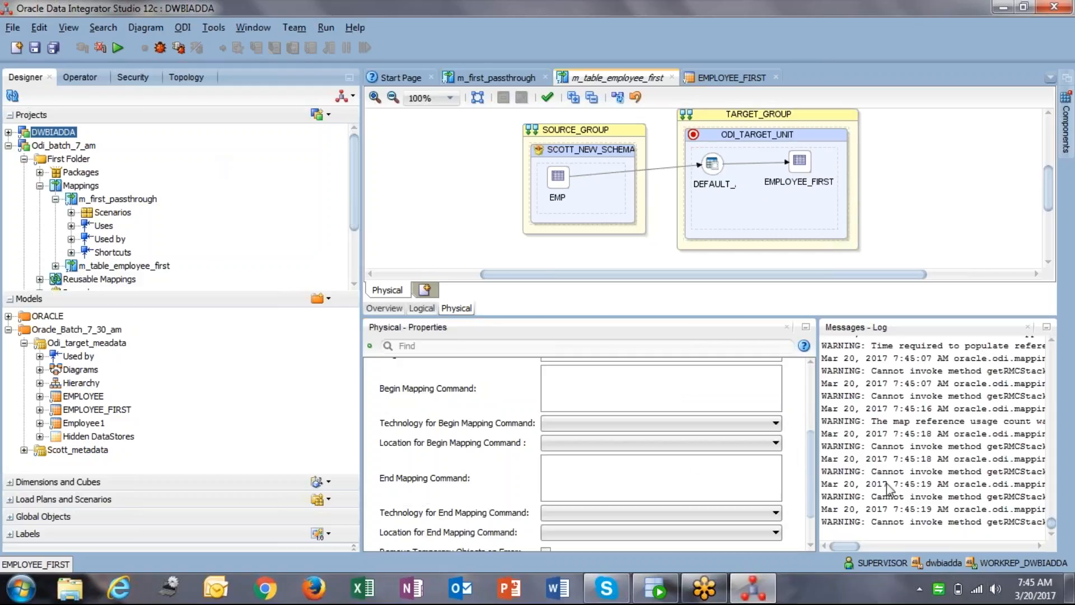
# Save the m_table_employee_first mapping, validate it, and close the message log beside the validation results.
pyautogui.click(40, 49)
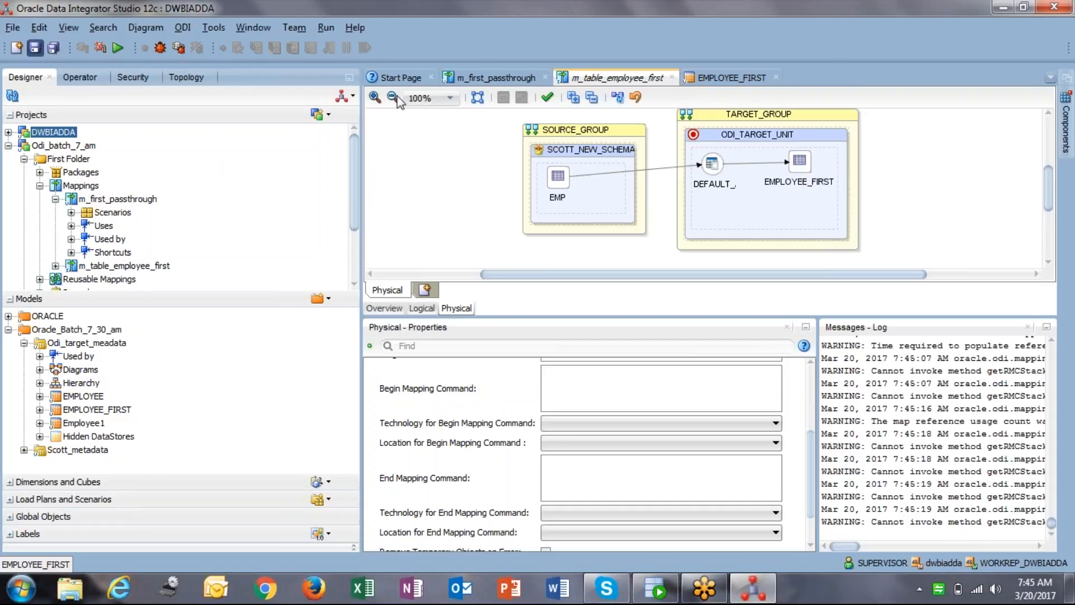
pyautogui.click(547, 98)
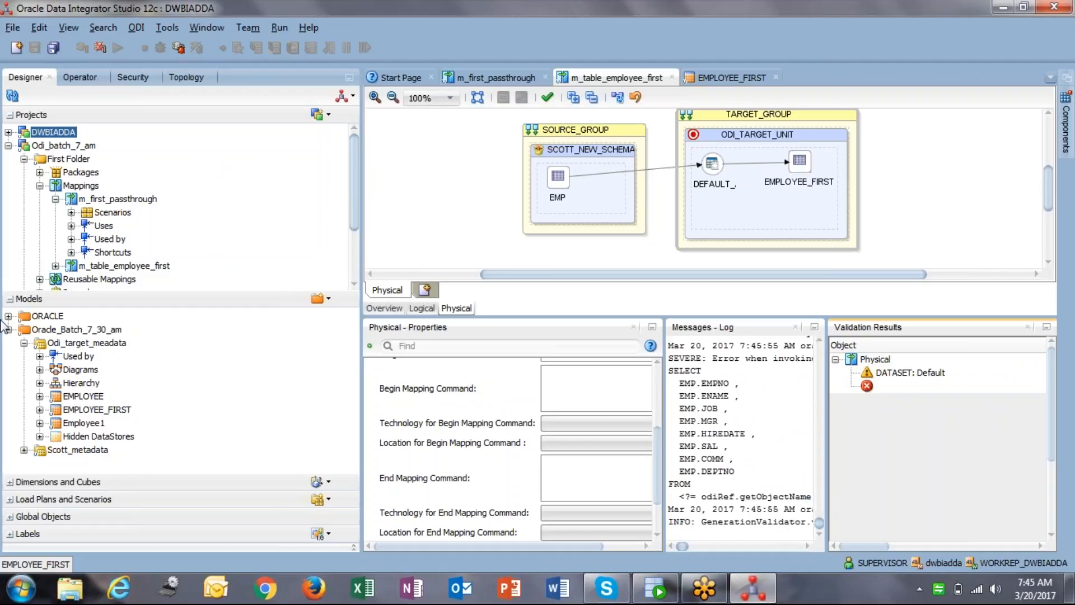
pyautogui.click(770, 431)
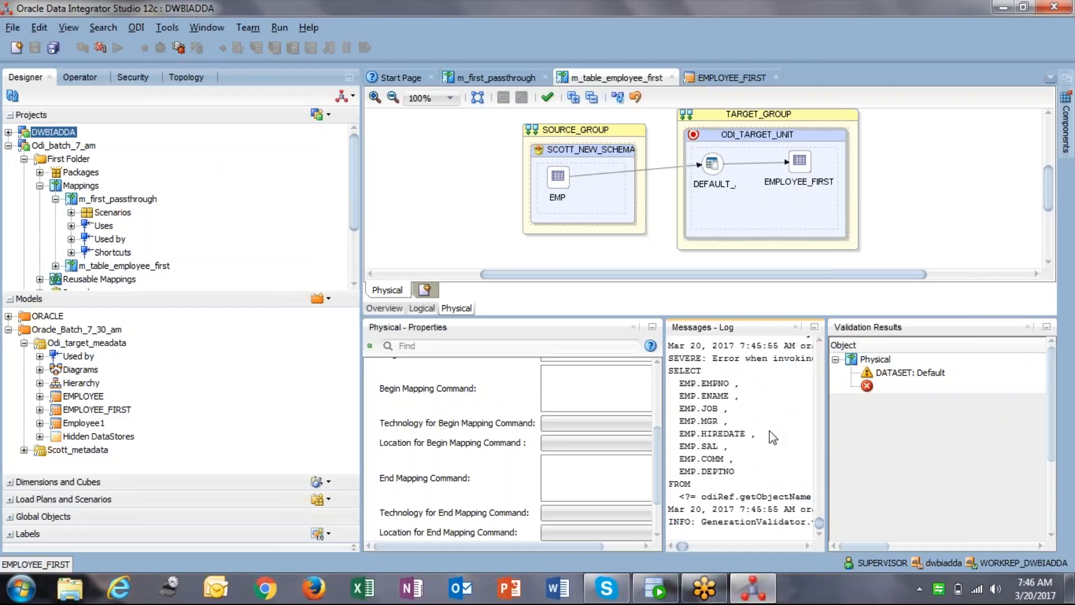
pyautogui.click(795, 327)
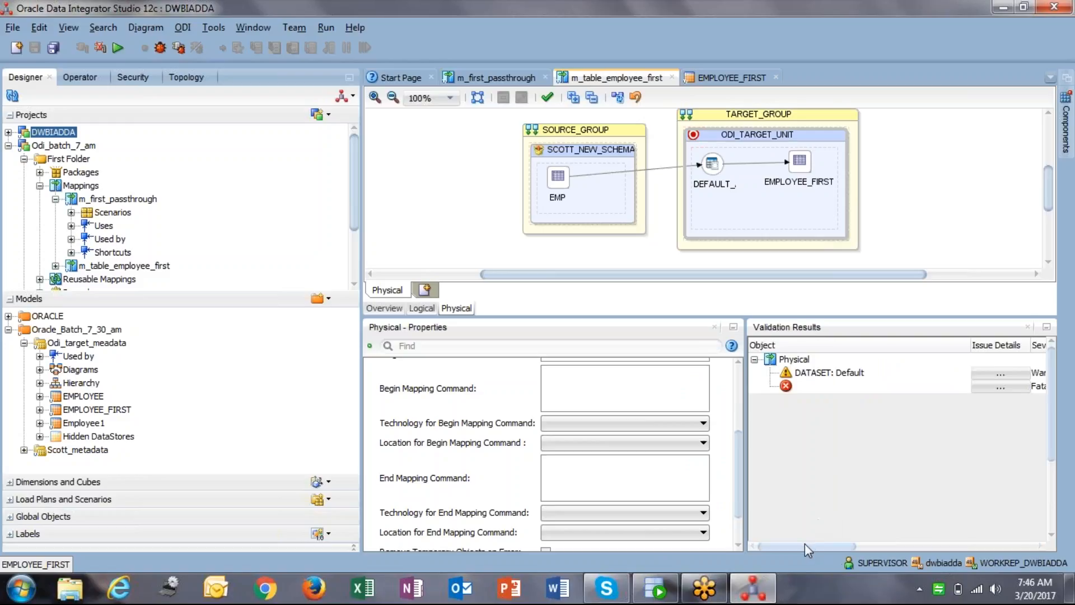
# Examine the Fatal issue in the validation results, including its full issue details.
pyautogui.moveTo(807, 543); pyautogui.dragTo(878, 548)
pyautogui.click(927, 387)
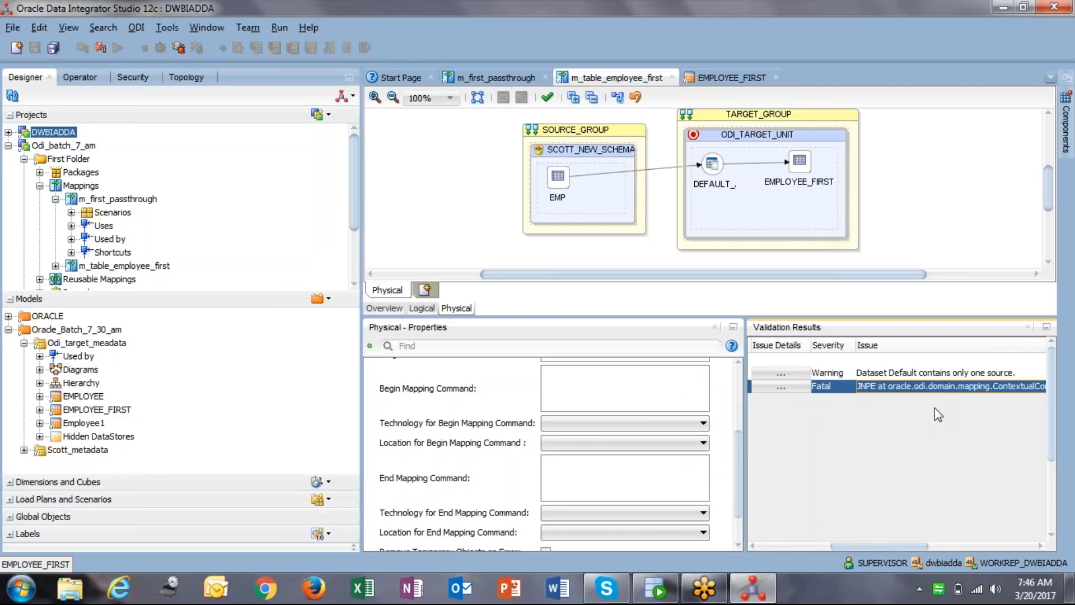
pyautogui.moveTo(872, 546); pyautogui.dragTo(851, 541)
pyautogui.click(854, 388)
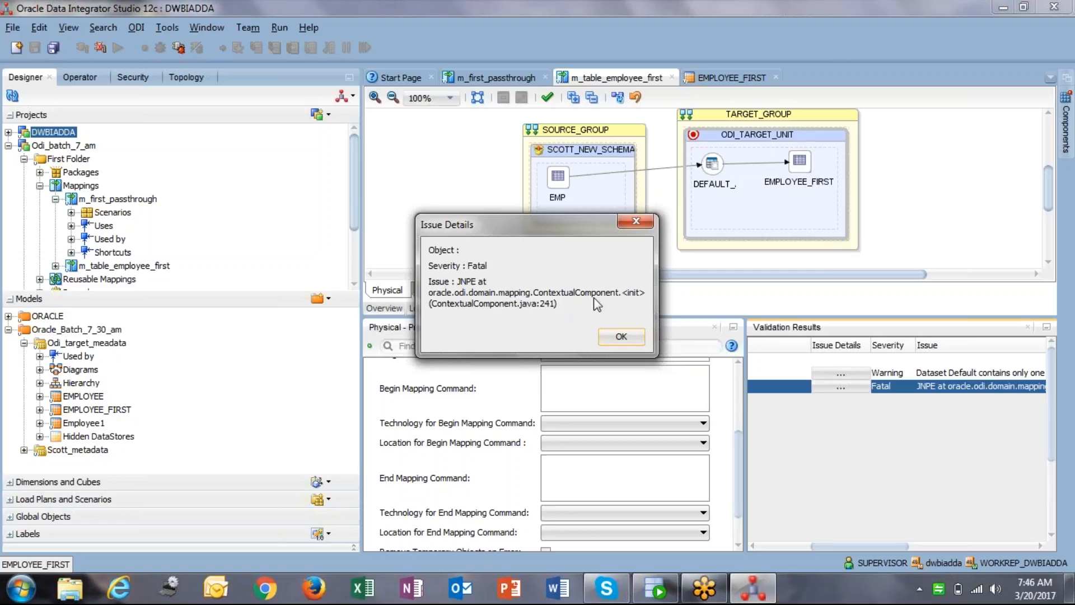
pyautogui.click(621, 337)
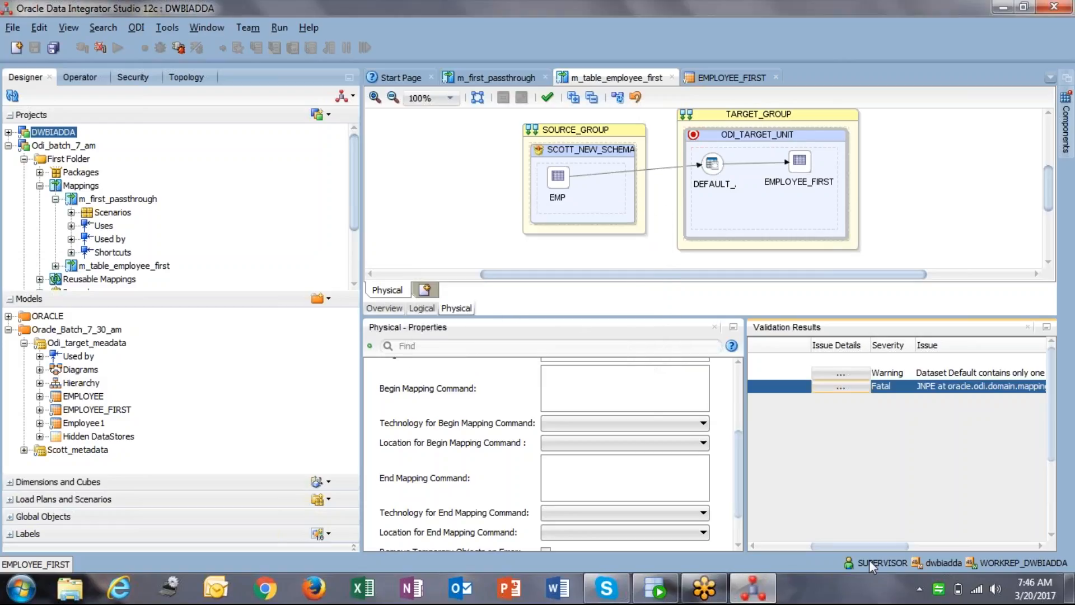
pyautogui.moveTo(829, 546); pyautogui.dragTo(764, 515)
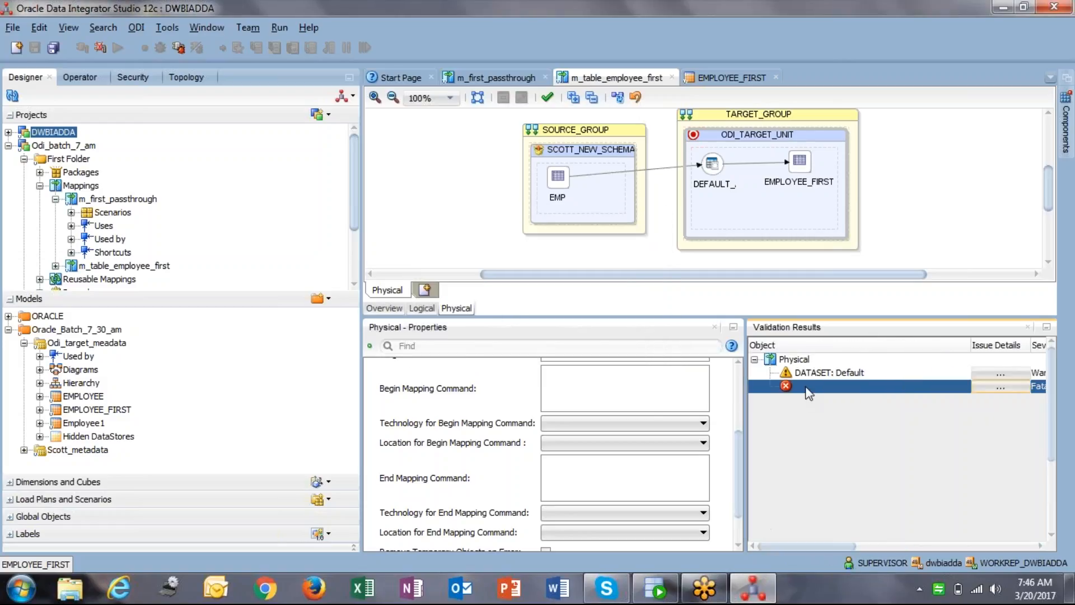
# Validate the mapping again and return to its logical diagram with the validation results closed.
pyautogui.click(551, 97)
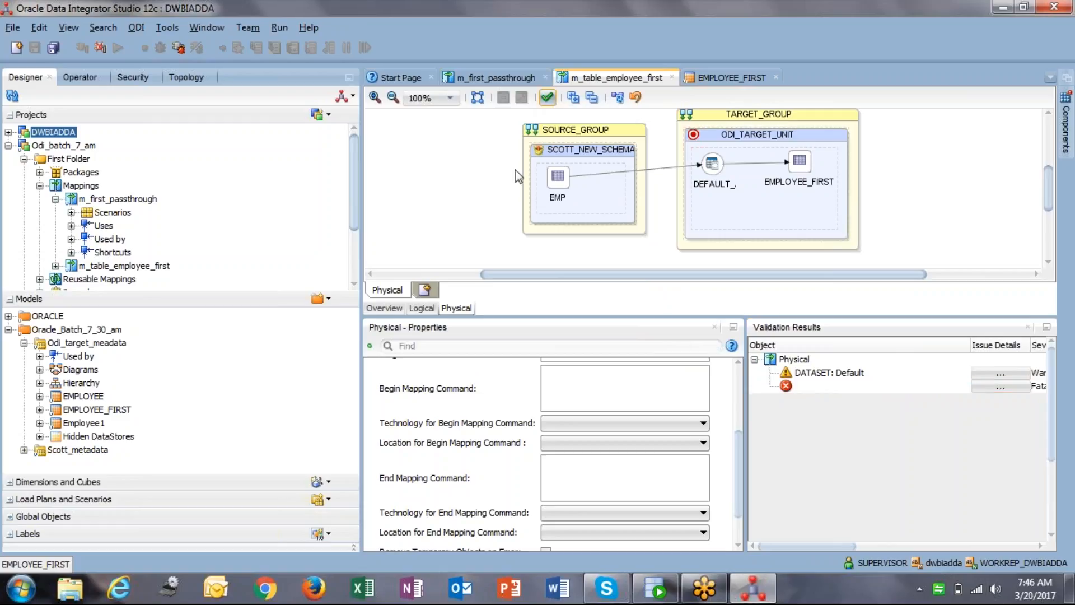
pyautogui.click(417, 307)
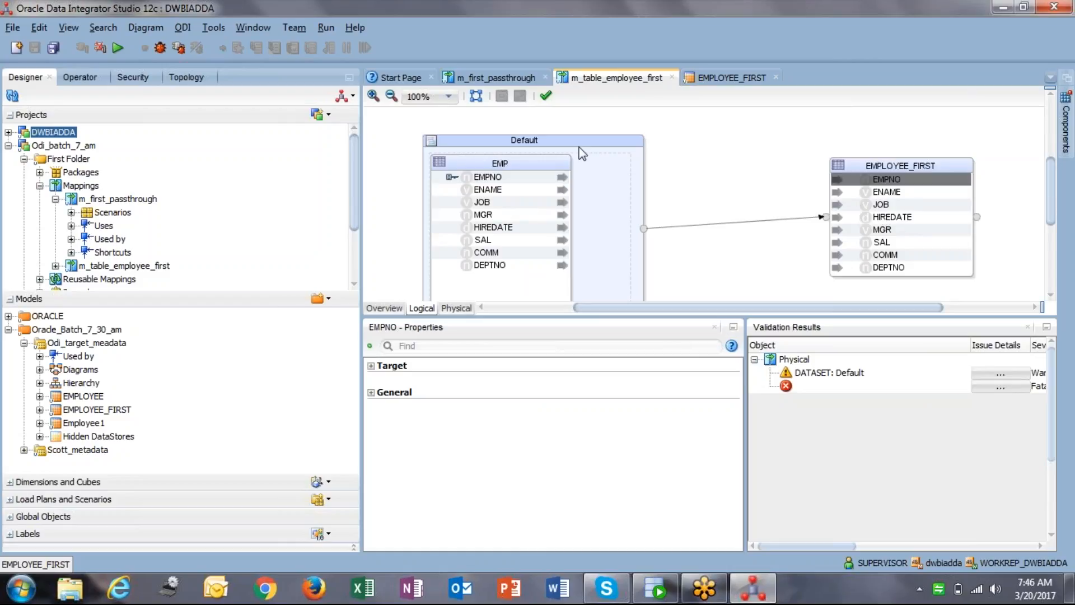
pyautogui.click(1028, 327)
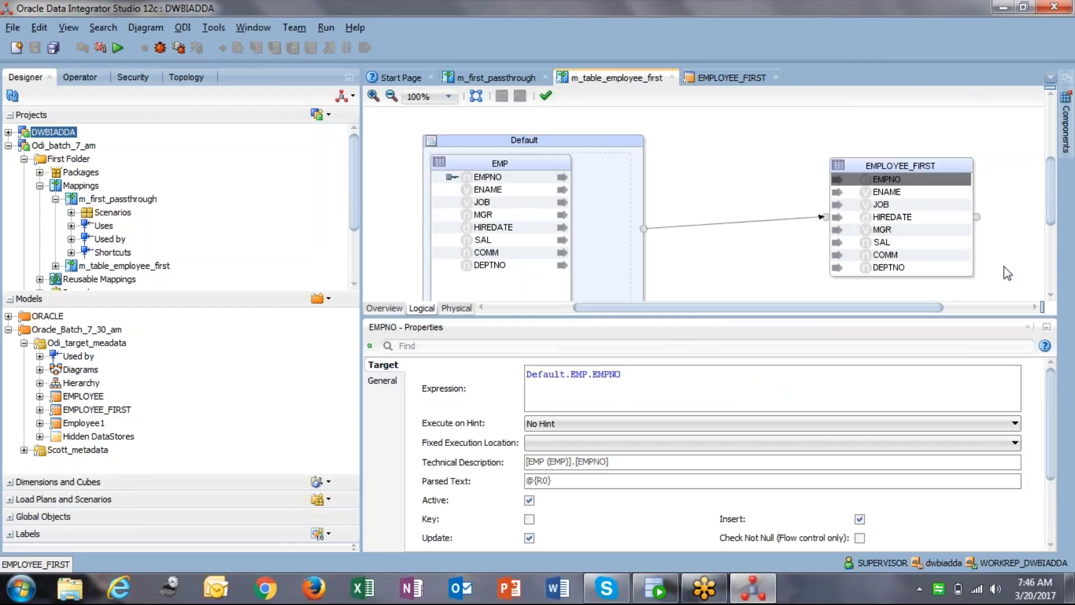
# Enlarge the logical diagram area and compare the properties of the EMPNO attribute in the EMP source and EMPLOYEE_FIRST target.
pyautogui.click(883, 186)
pyautogui.click(883, 181)
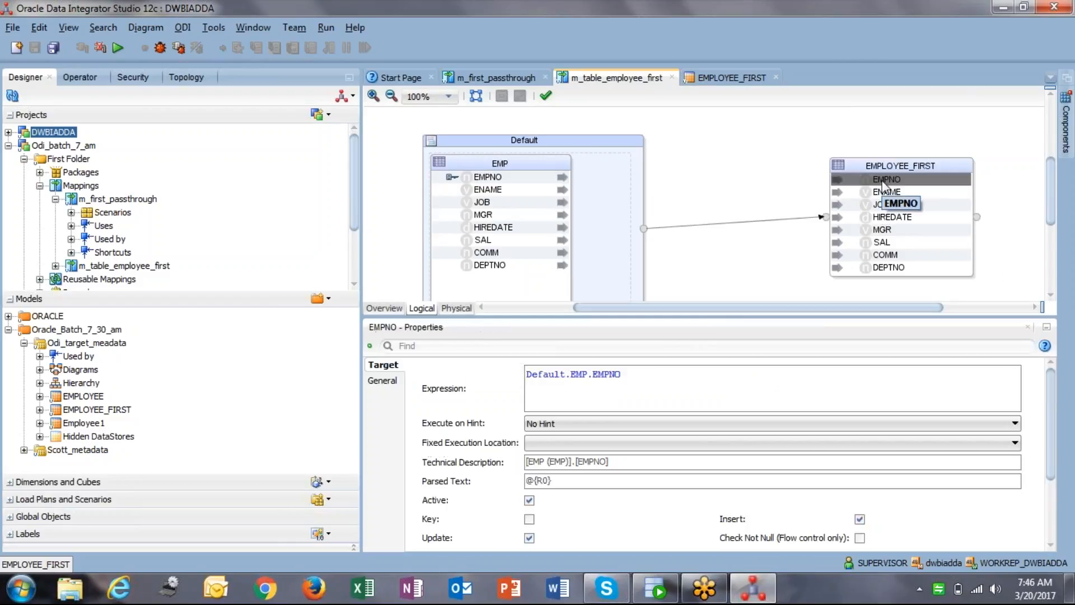
pyautogui.click(849, 173)
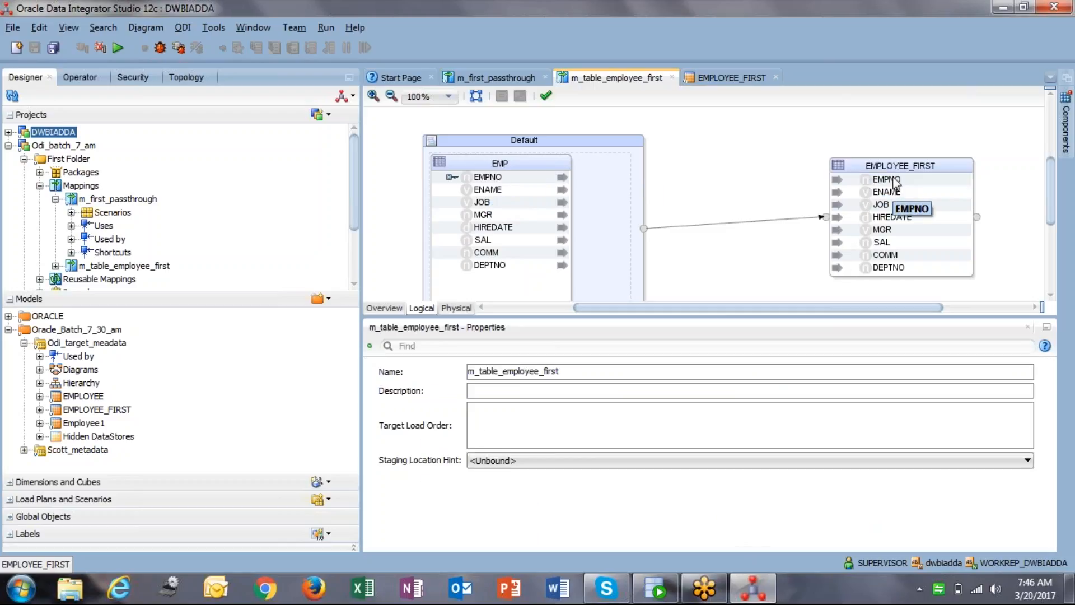
pyautogui.click(888, 181)
pyautogui.click(518, 180)
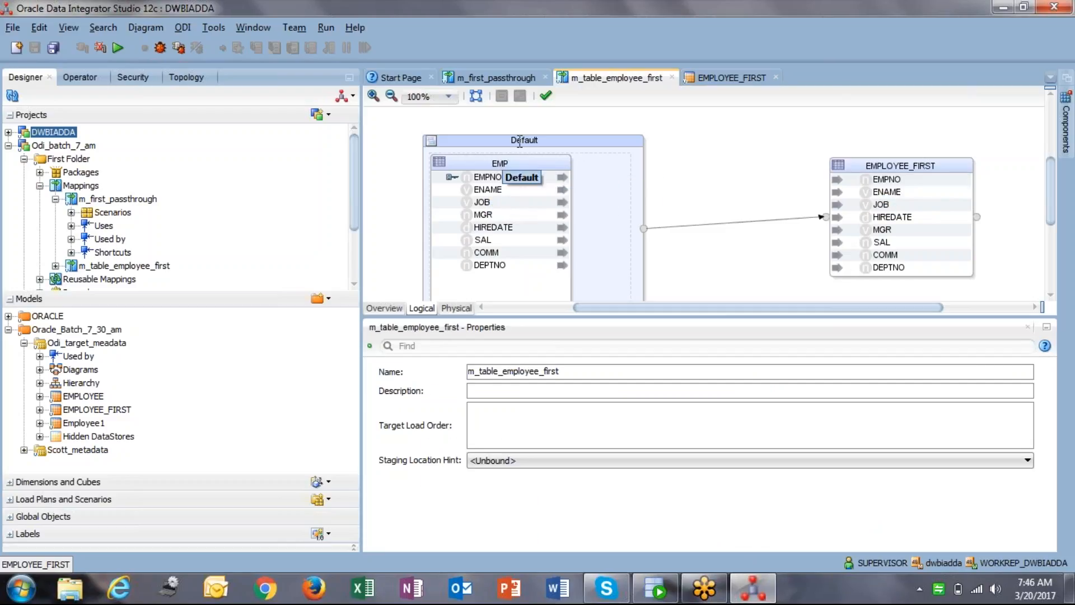
pyautogui.click(489, 134)
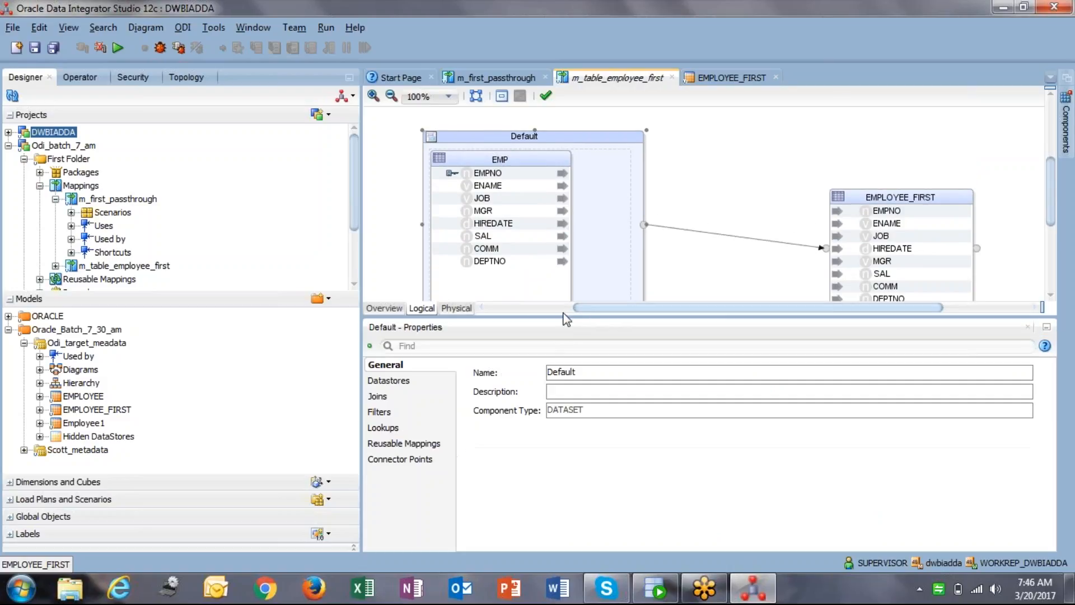
pyautogui.moveTo(567, 318); pyautogui.dragTo(566, 386)
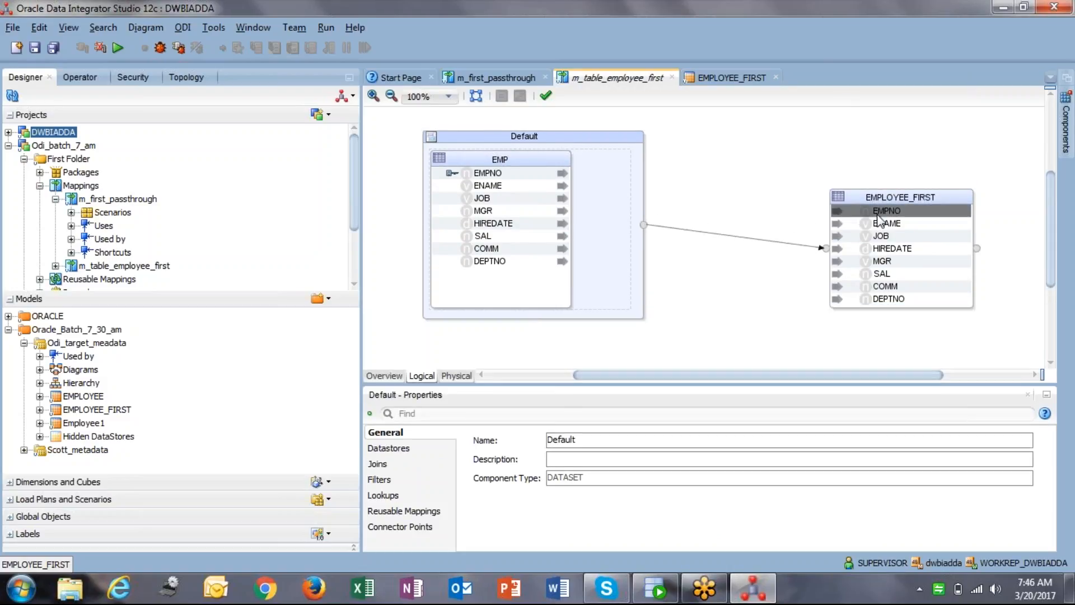
pyautogui.click(878, 216)
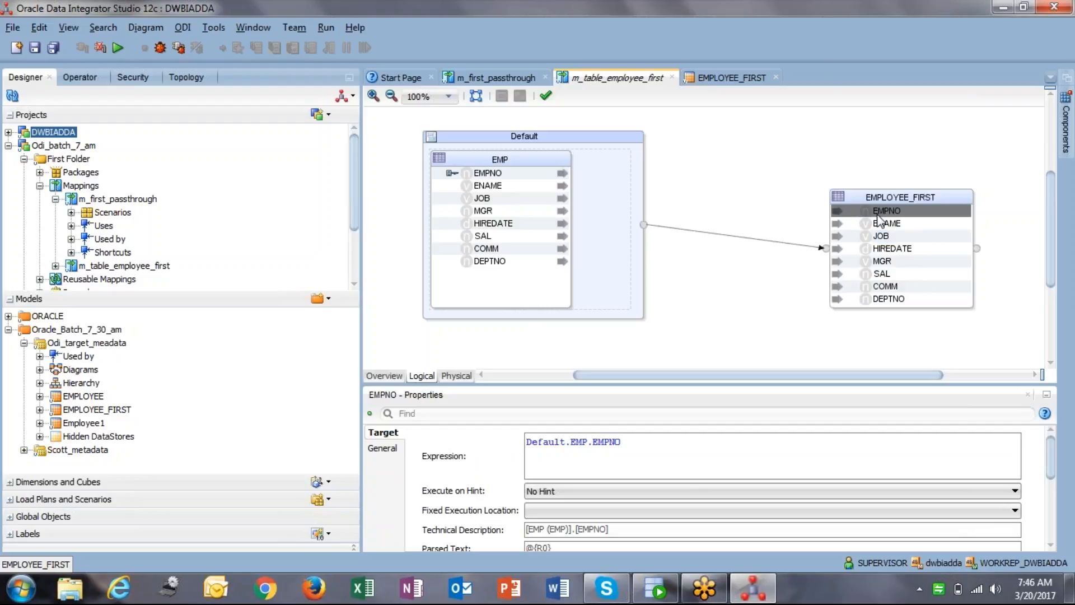
pyautogui.click(492, 169)
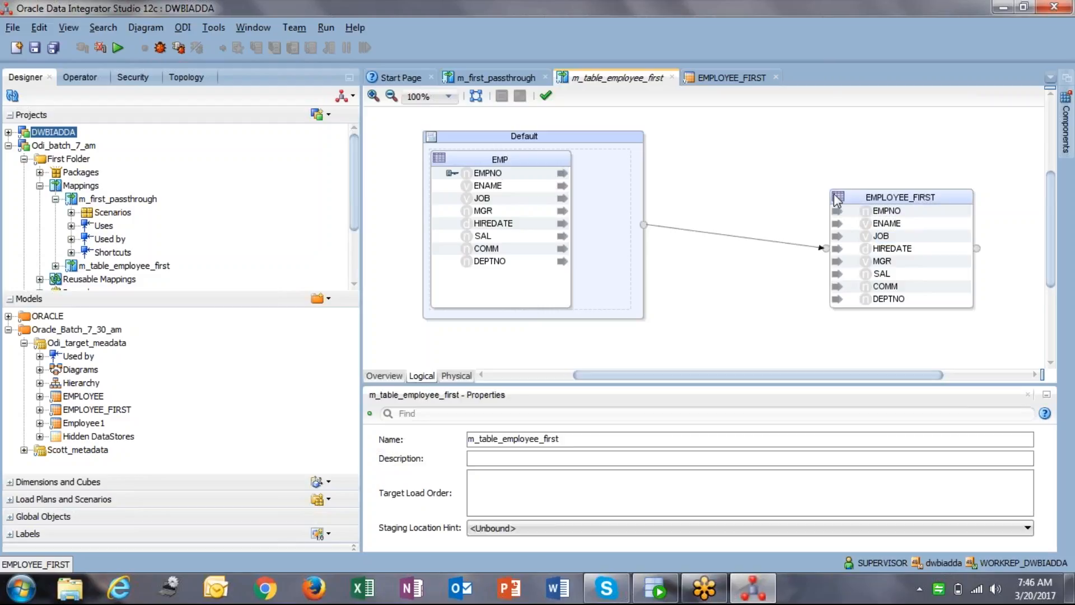
pyautogui.click(895, 211)
pyautogui.click(489, 170)
pyautogui.click(492, 174)
# Delete the connector from Default to EMPLOYEE_FIRST, preserving downstream expressions, and reconnect them by mapping EMP's EMPNO to the target EMPNO.
pyautogui.click(768, 243)
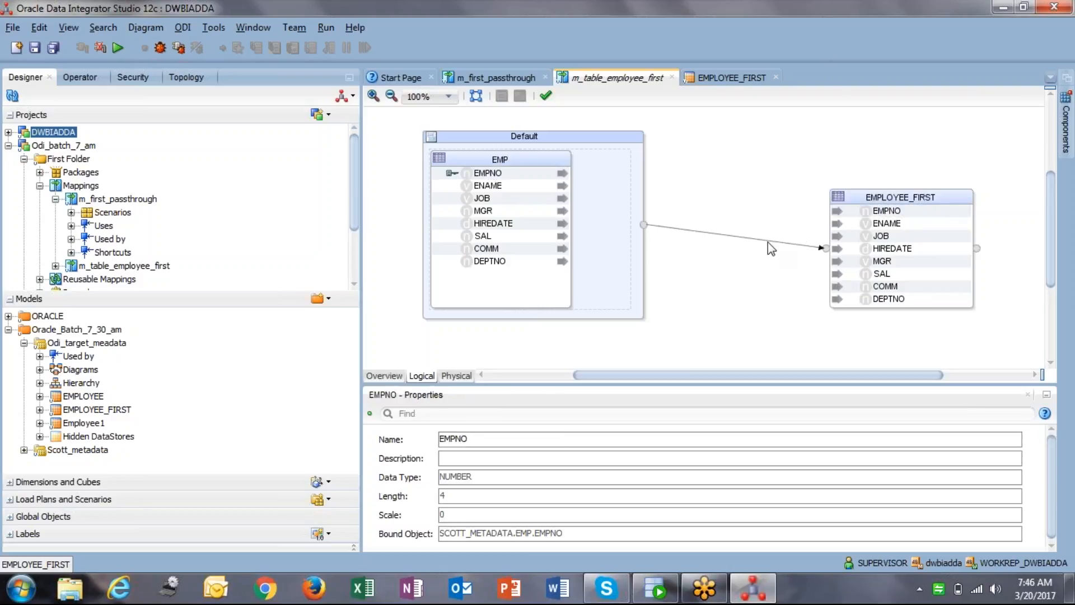
pyautogui.click(761, 237)
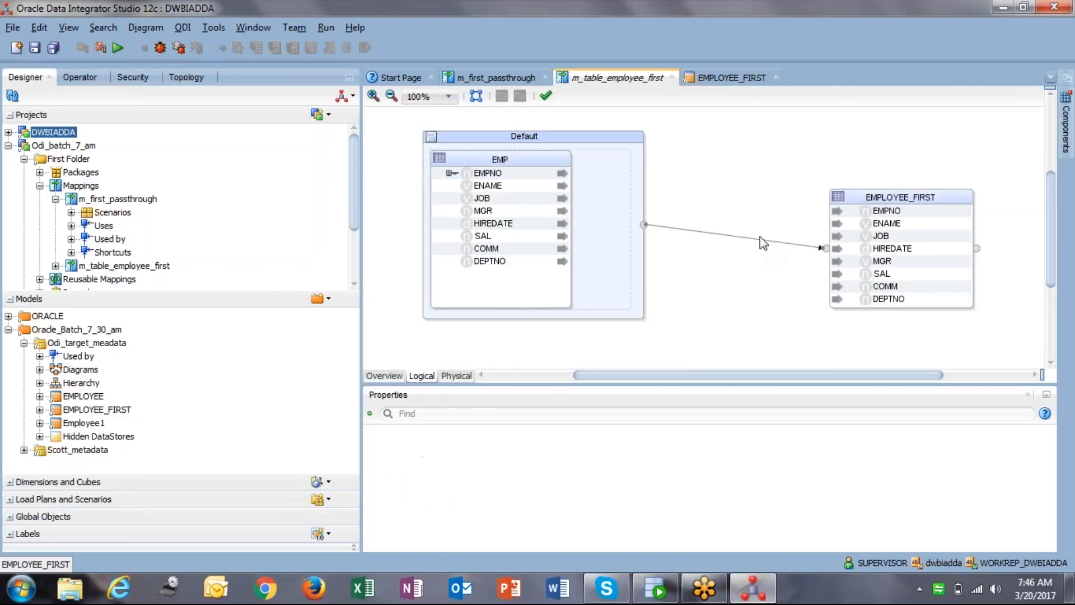
pyautogui.press('Delete')
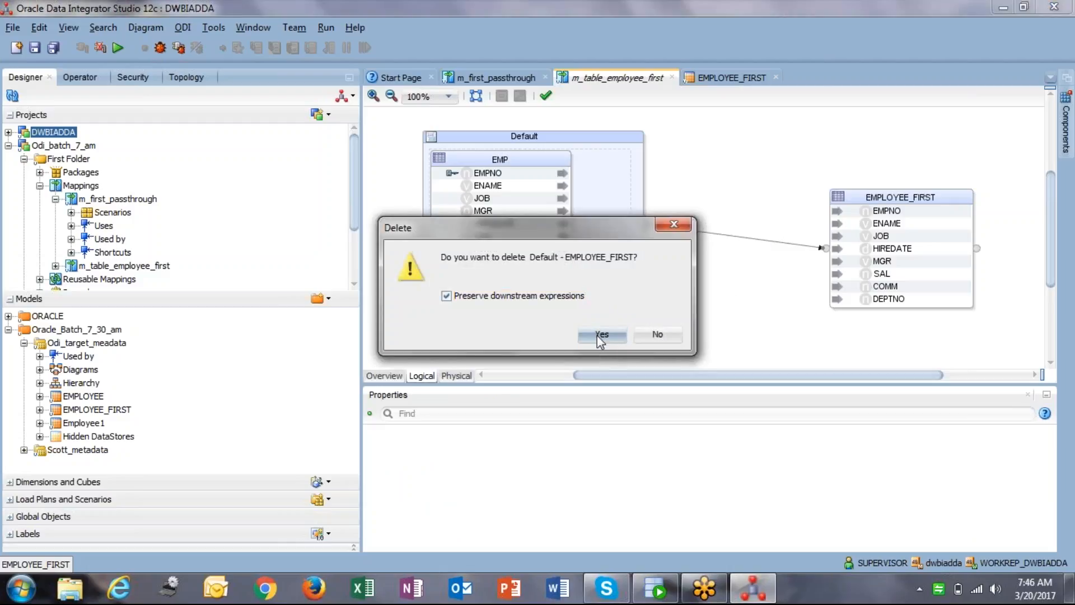
pyautogui.click(599, 333)
pyautogui.click(670, 229)
pyautogui.moveTo(477, 181); pyautogui.dragTo(866, 210)
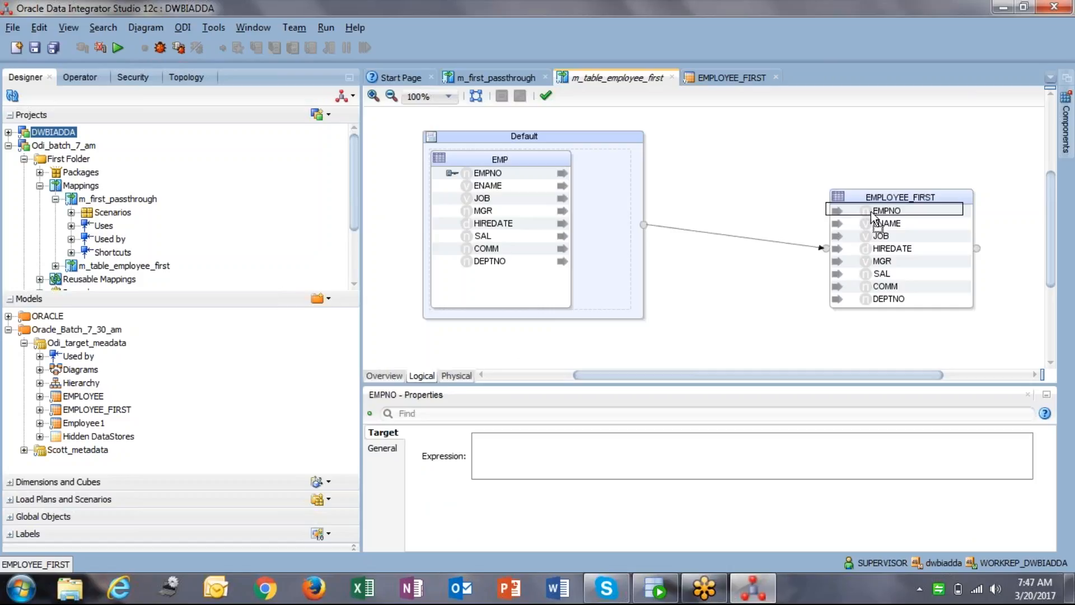
pyautogui.click(893, 213)
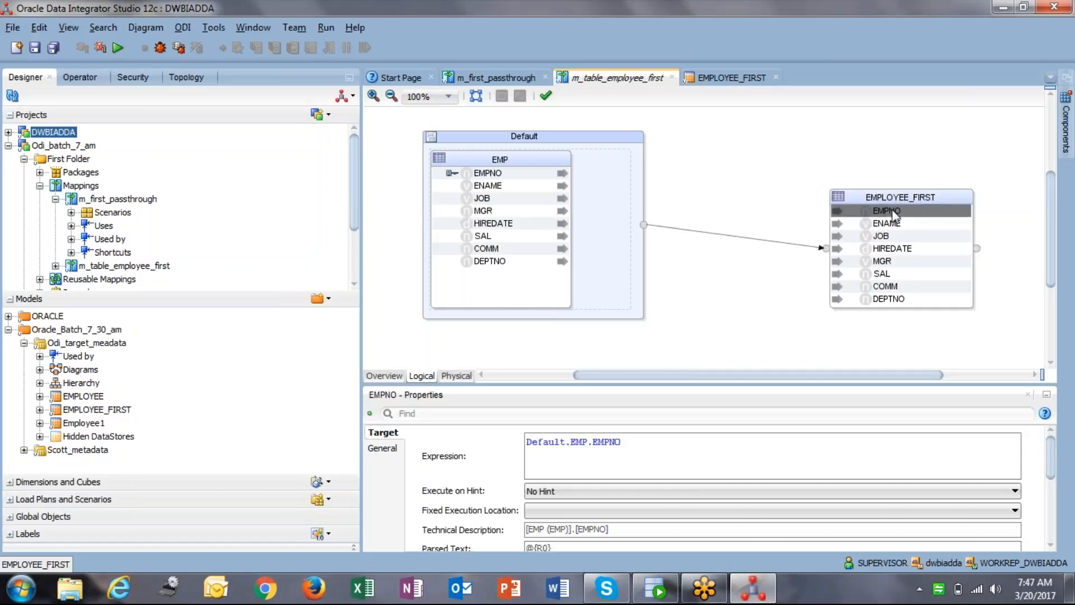
# Delete the Default to EMPLOYEE_FIRST connector again, move the target up beside the dataset, and reconnect by mapping MGR to MGR.
pyautogui.click(757, 238)
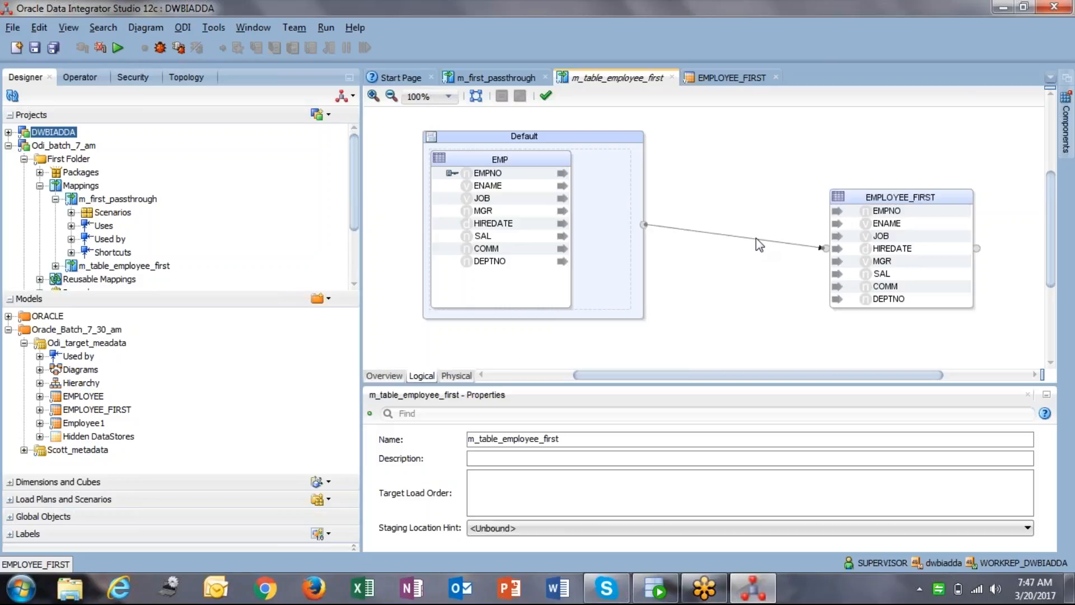
pyautogui.click(756, 237)
pyautogui.press('Delete')
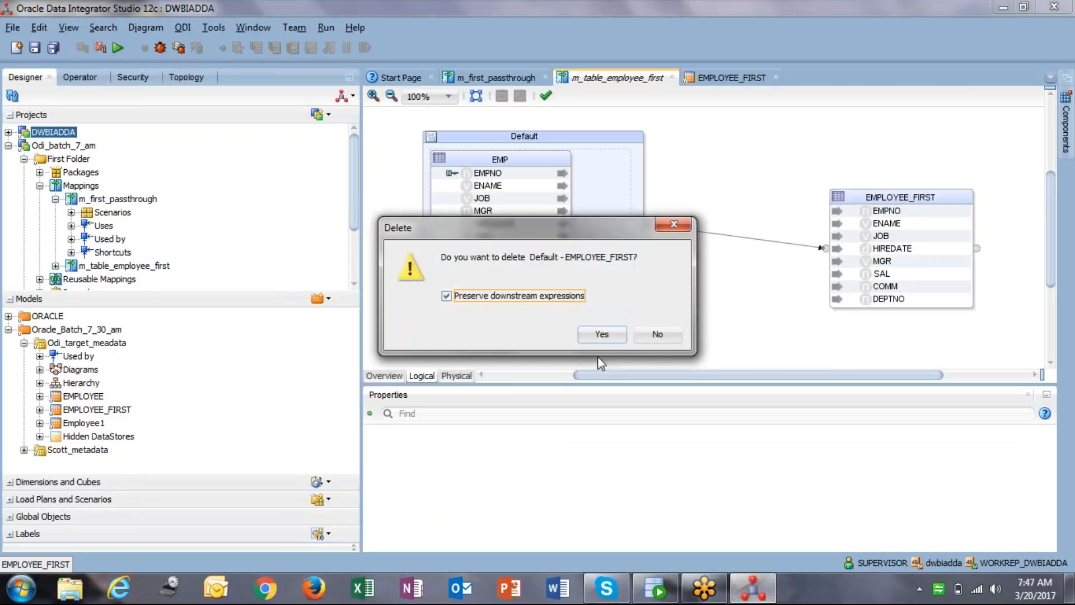
pyautogui.click(604, 336)
pyautogui.click(631, 144)
pyautogui.moveTo(875, 198); pyautogui.dragTo(843, 155)
pyautogui.click(499, 212)
pyautogui.moveTo(500, 216); pyautogui.dragTo(908, 214)
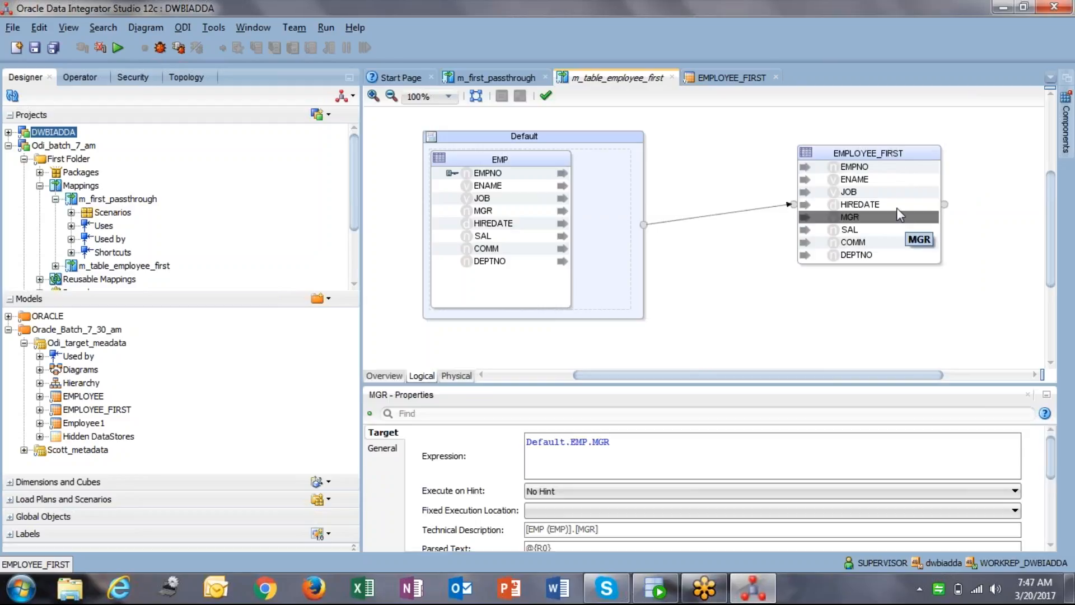
# Delete the EMP source from the Default dataset.
pyautogui.click(528, 160)
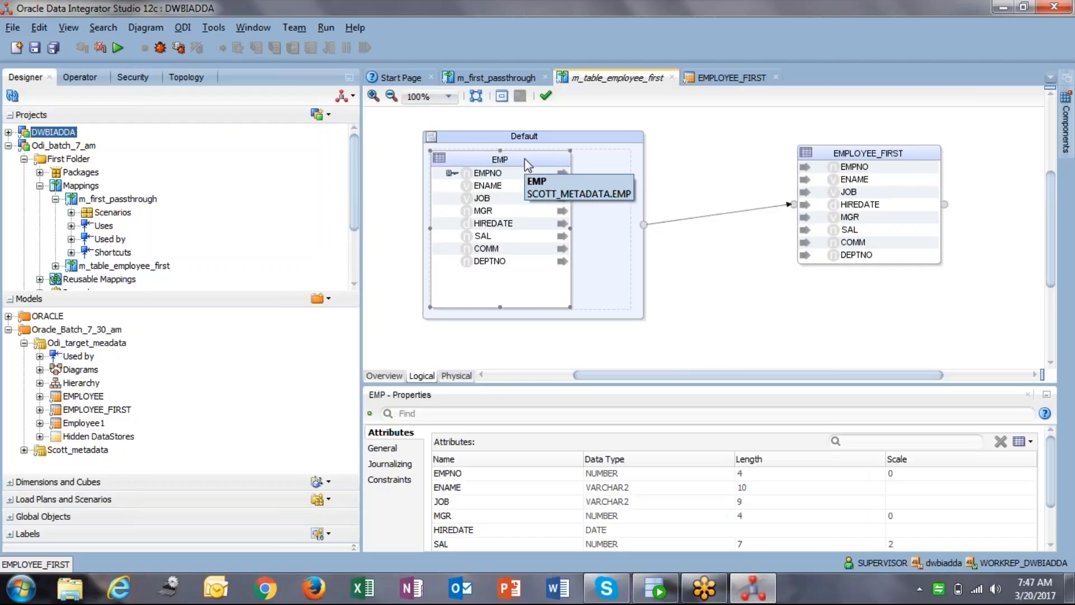
pyautogui.press('Delete')
pyautogui.click(599, 328)
# Delete the connector between Default and EMPLOYEE_FIRST, and remove the EMPLOYEE_FIRST target from the mapping.
pyautogui.click(822, 159)
pyautogui.click(840, 154)
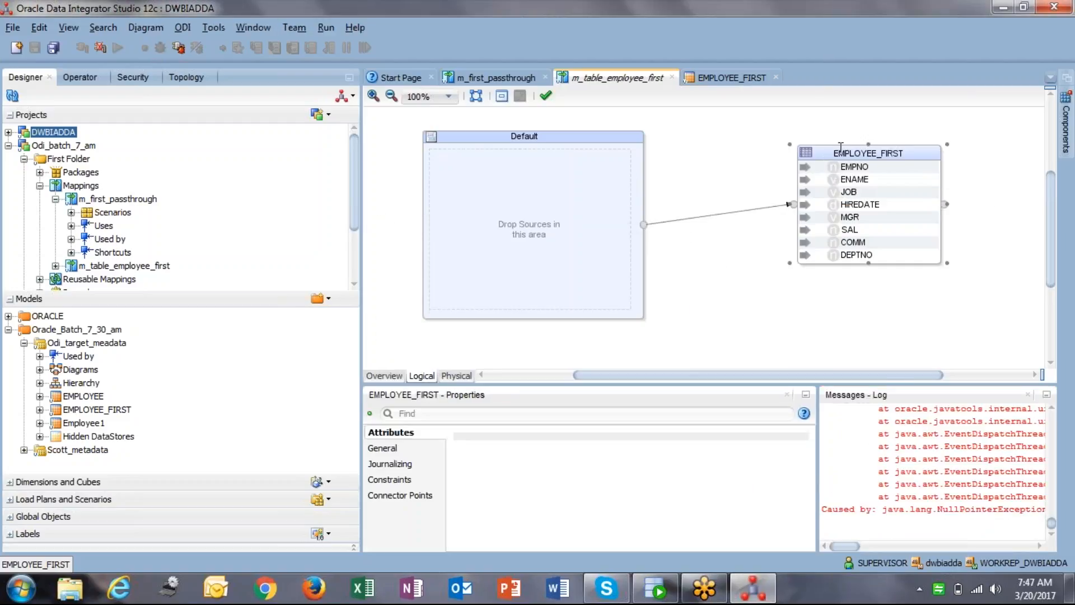
pyautogui.click(733, 212)
pyautogui.press('Delete')
pyautogui.click(607, 334)
pyautogui.click(842, 153)
pyautogui.press('Delete')
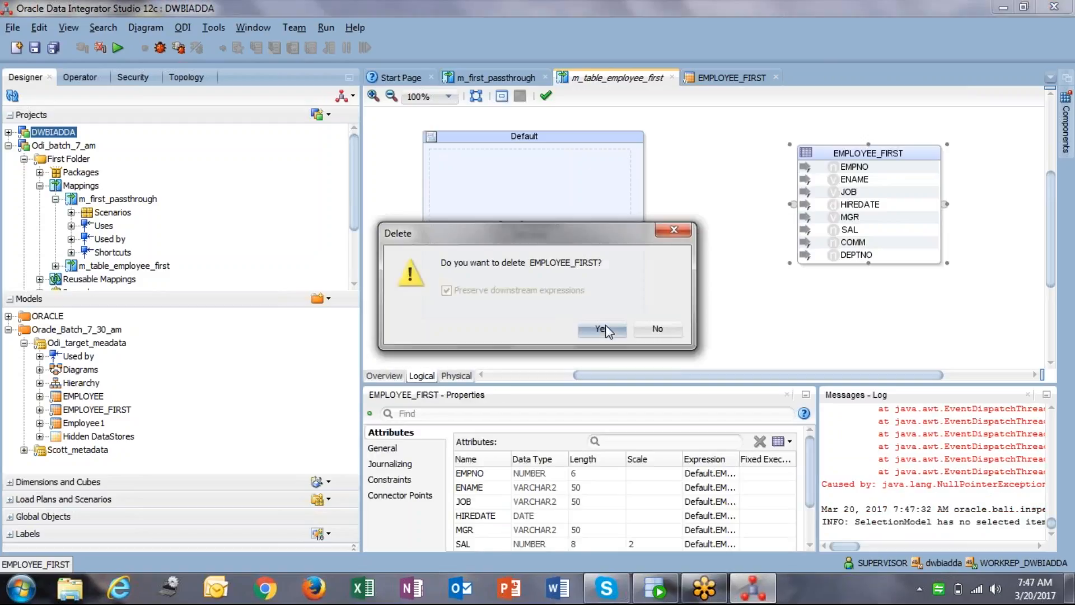
pyautogui.click(602, 329)
# Add the EMPLOYEE_FIRST datastore from Odi_target_meadata as the target and EMP from Scott_metadata as the source inside the Default dataset.
pyautogui.click(24, 450)
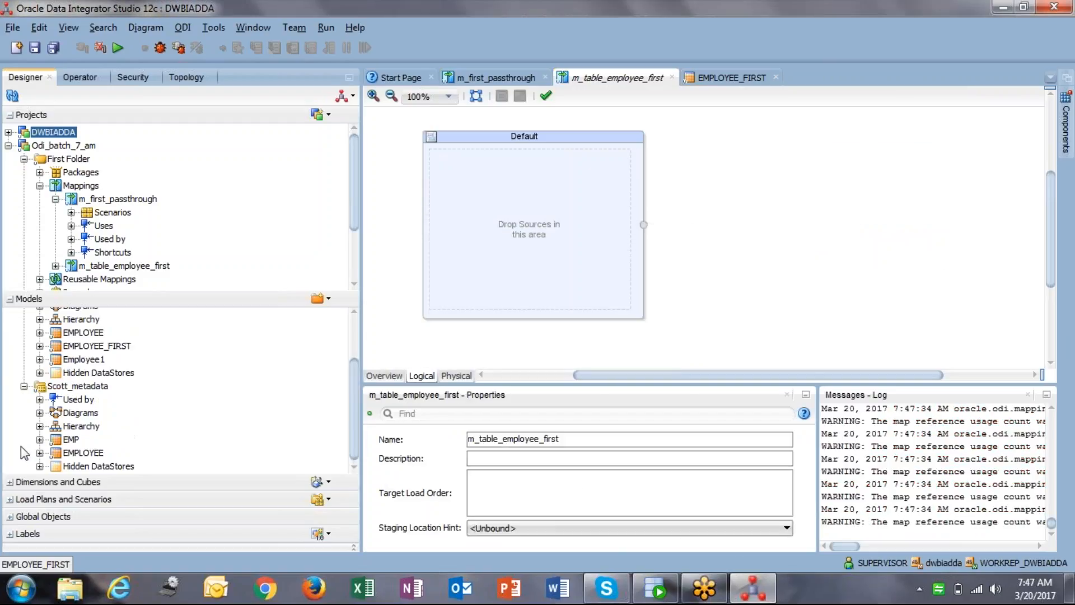
pyautogui.moveTo(66, 446); pyautogui.dragTo(522, 250)
pyautogui.scroll(3, 188, 339)
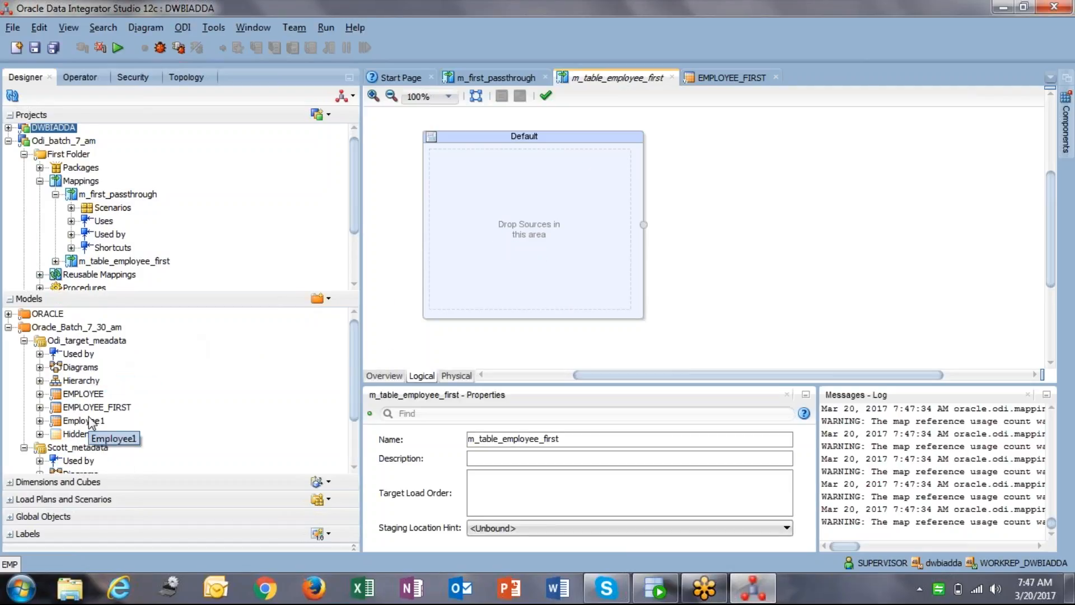
pyautogui.click(112, 410)
pyautogui.moveTo(112, 409); pyautogui.dragTo(896, 193)
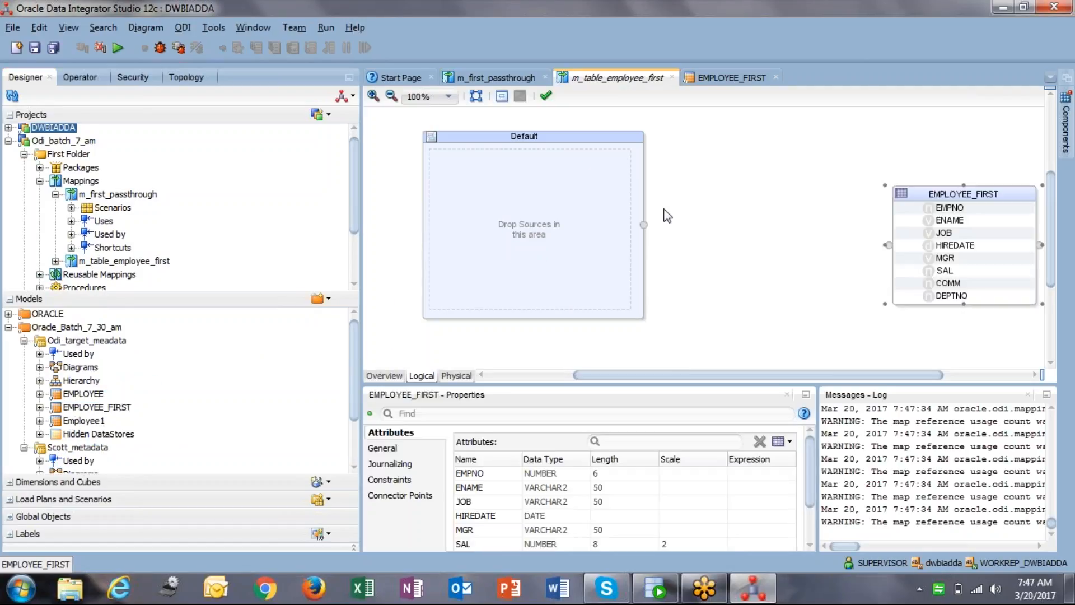
pyautogui.click(570, 219)
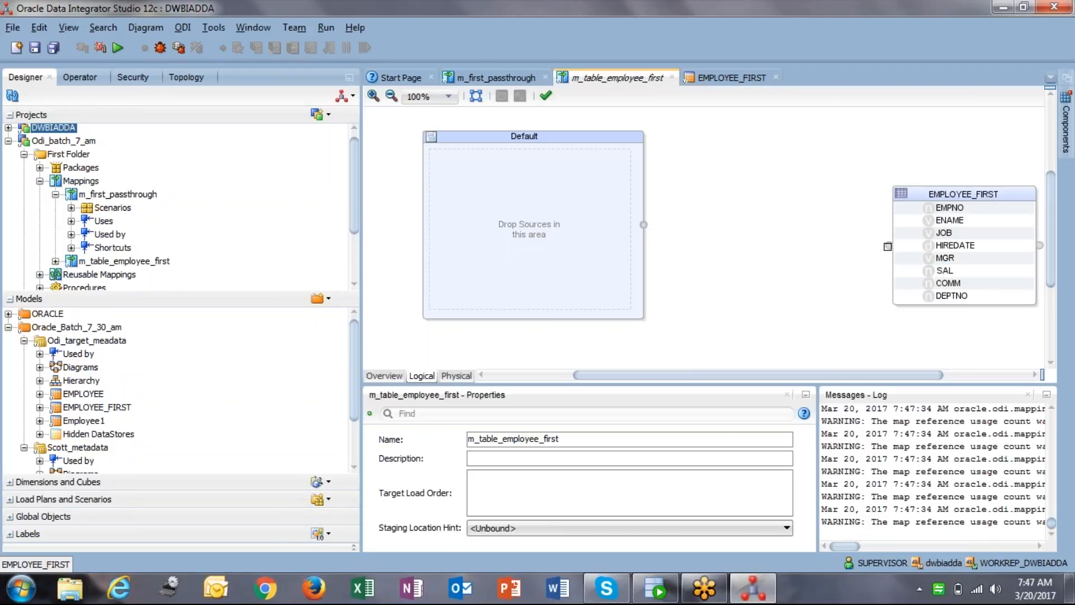
pyautogui.moveTo(897, 249); pyautogui.dragTo(522, 217)
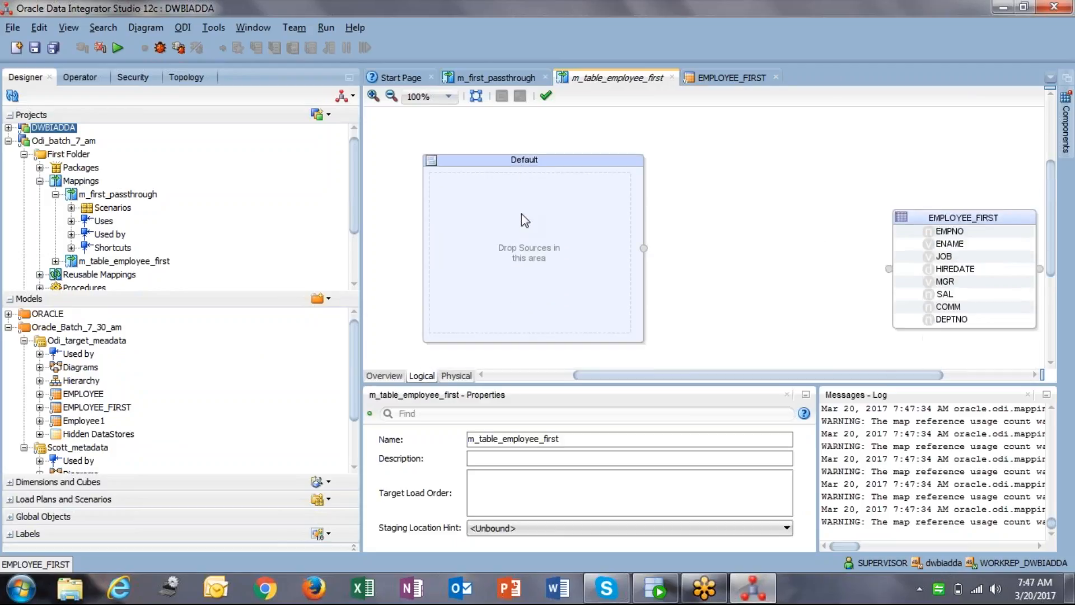
pyautogui.click(968, 270)
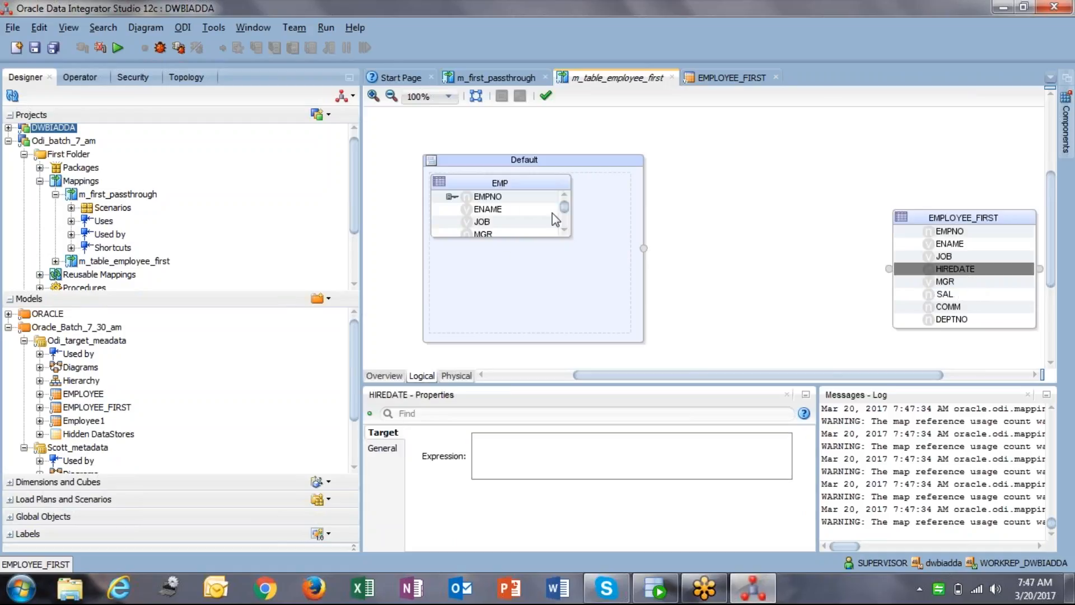
# Enlarge the EMP source to show all its columns, and map EMPNO, ENAME and JOB to the matching EMPLOYEE_FIRST columns.
pyautogui.click(509, 234)
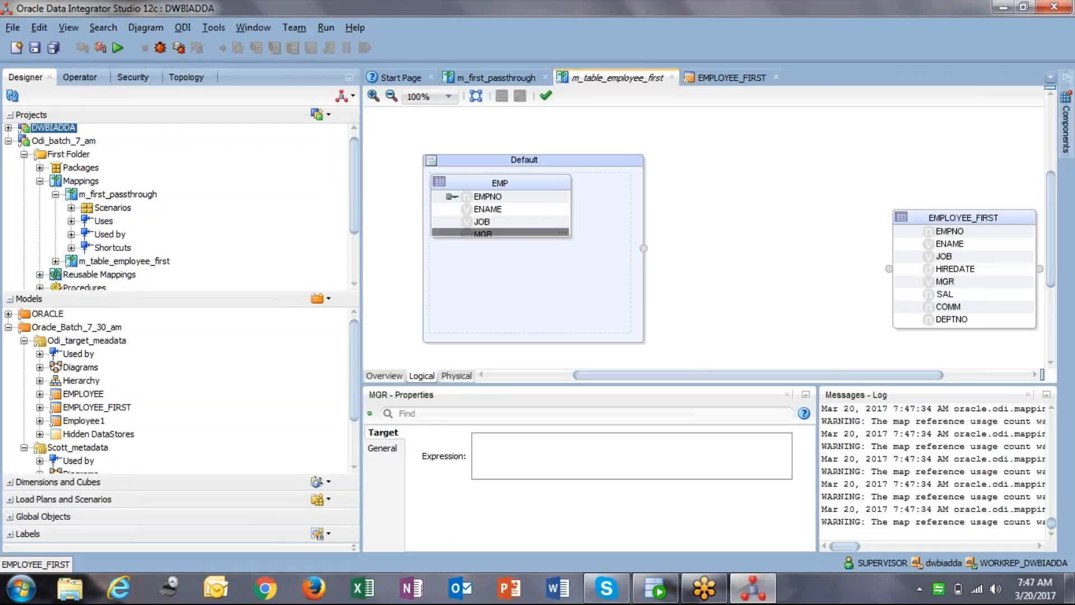
pyautogui.click(501, 237)
pyautogui.moveTo(502, 237); pyautogui.dragTo(514, 305)
pyautogui.moveTo(485, 197); pyautogui.dragTo(924, 235)
pyautogui.moveTo(531, 213); pyautogui.dragTo(913, 244)
pyautogui.moveTo(509, 222); pyautogui.dragTo(945, 256)
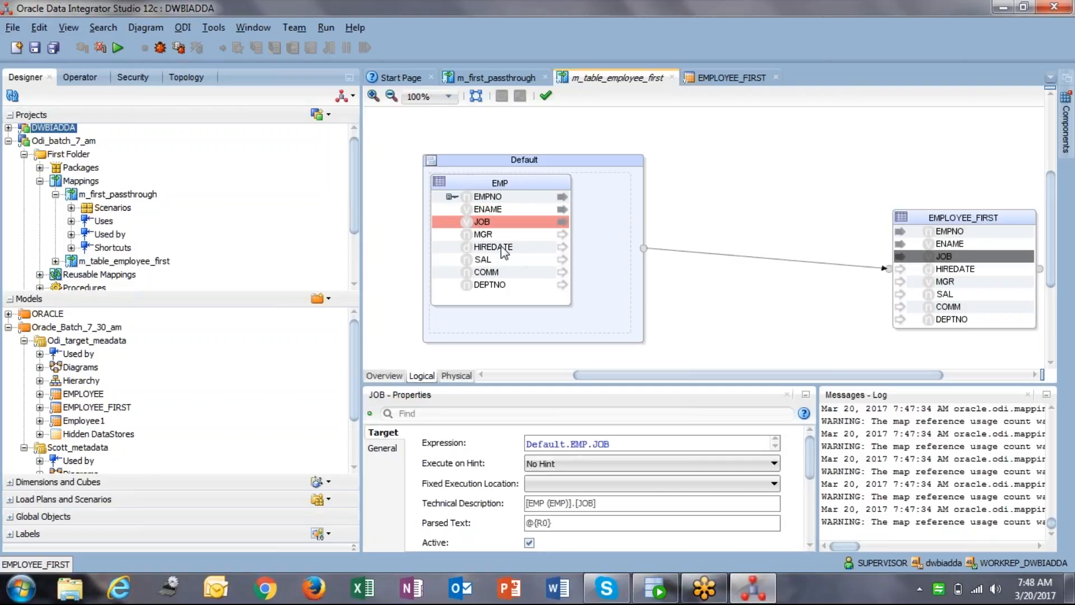
# Map MGR, HIREDATE, SAL, COMM and DEPTNO from EMP to the same-named columns of EMPLOYEE_FIRST.
pyautogui.moveTo(475, 236); pyautogui.dragTo(906, 287)
pyautogui.moveTo(473, 248); pyautogui.dragTo(913, 269)
pyautogui.moveTo(518, 259); pyautogui.dragTo(918, 295)
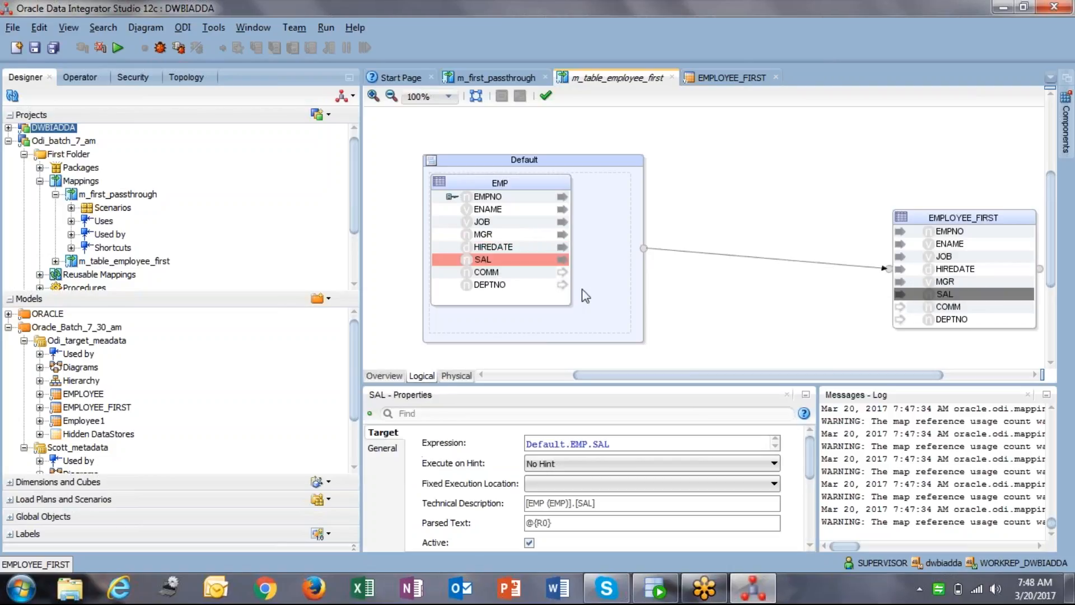
pyautogui.moveTo(518, 272); pyautogui.dragTo(956, 305)
pyautogui.click(441, 286)
pyautogui.moveTo(441, 290); pyautogui.dragTo(901, 319)
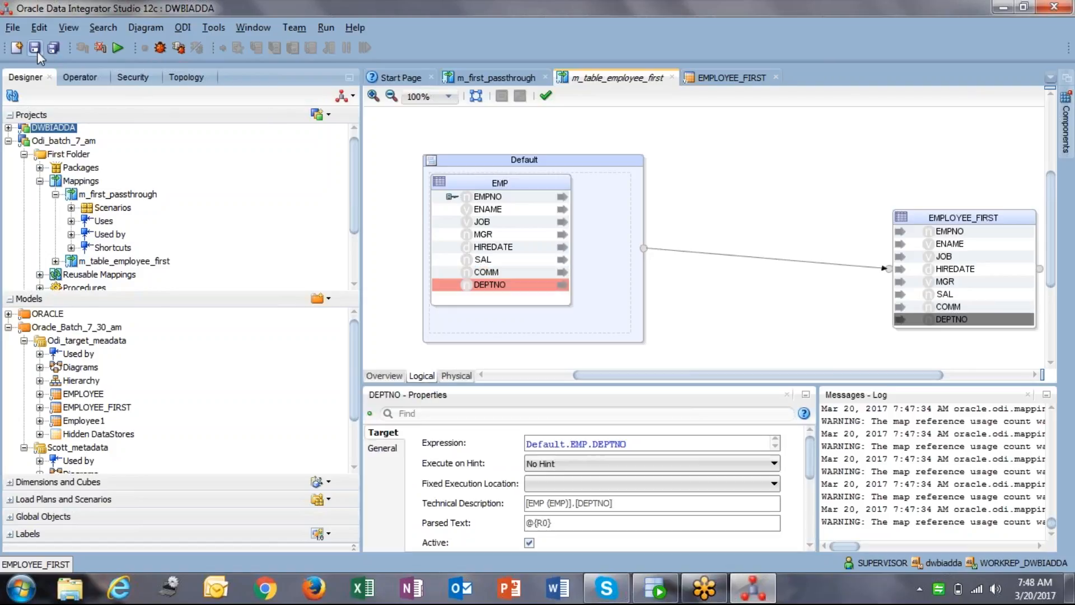
# Save mapping m_table_employee_first, validate it, and select the Default dataset in the validation results.
pyautogui.hotkey('ctrl', 's')
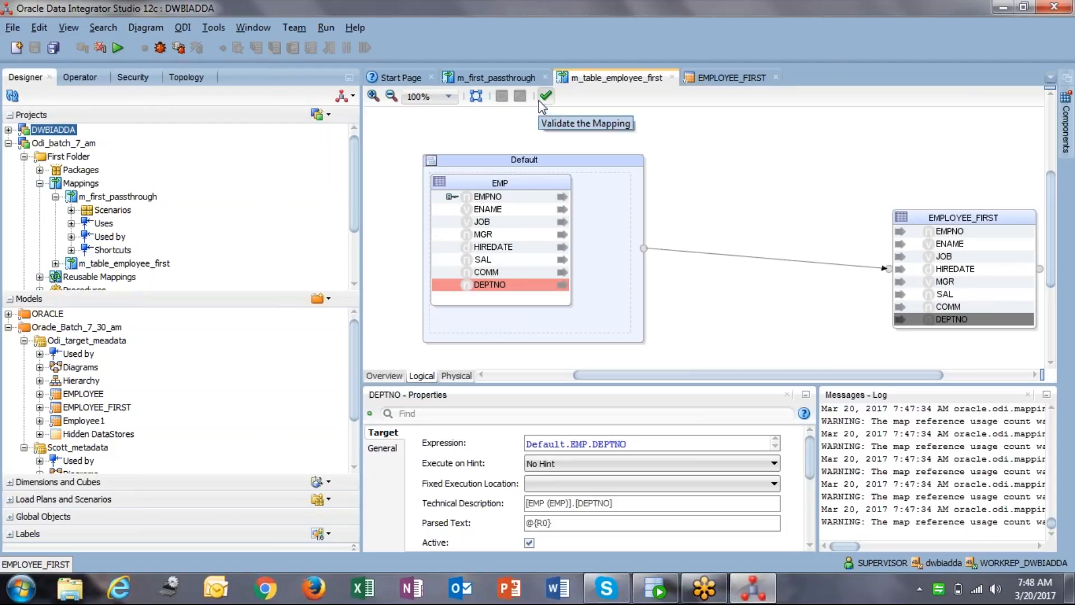
pyautogui.click(539, 99)
pyautogui.click(891, 442)
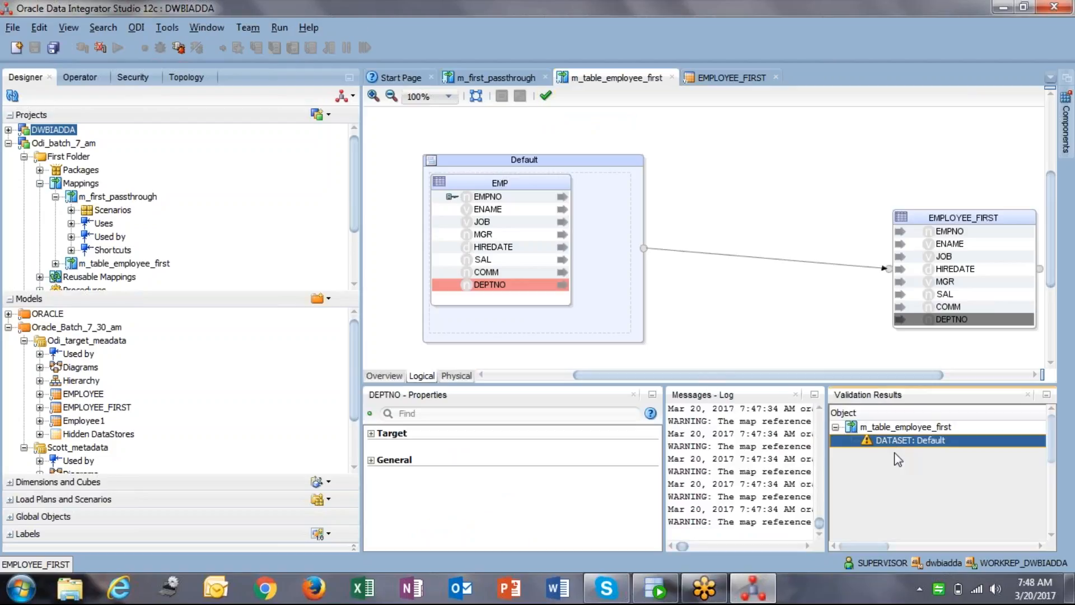
# View the physical design and inspect the loading knowledge module of the Default access point.
pyautogui.click(456, 375)
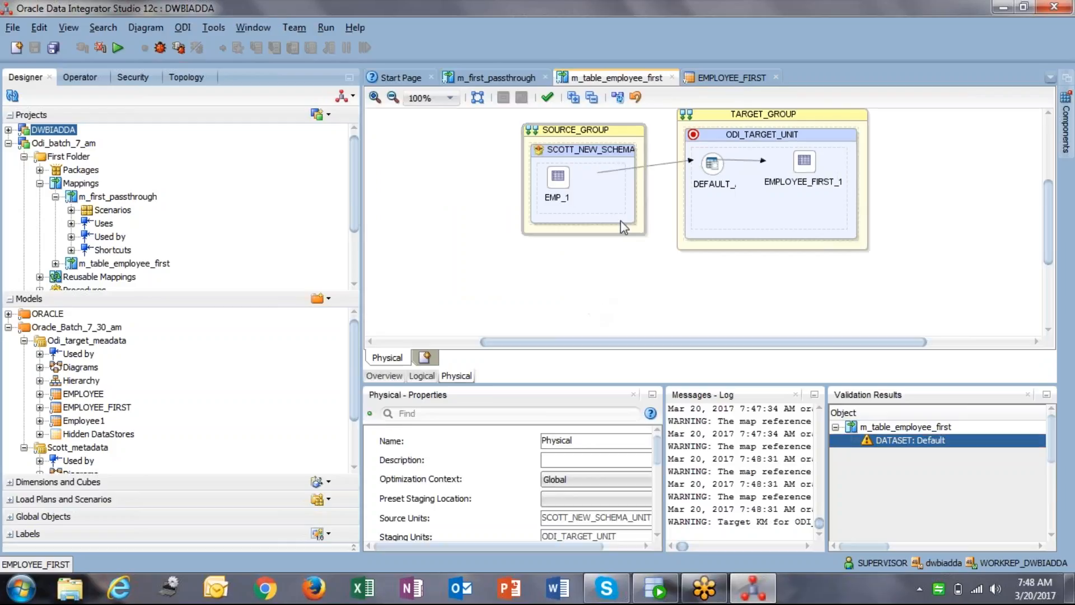
pyautogui.click(723, 171)
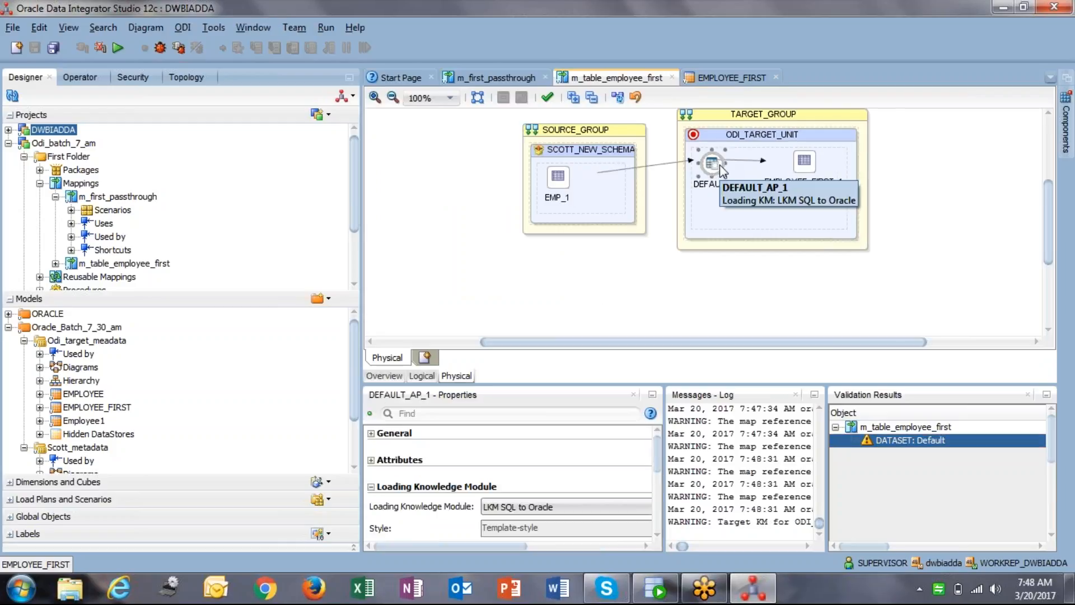
pyautogui.click(897, 444)
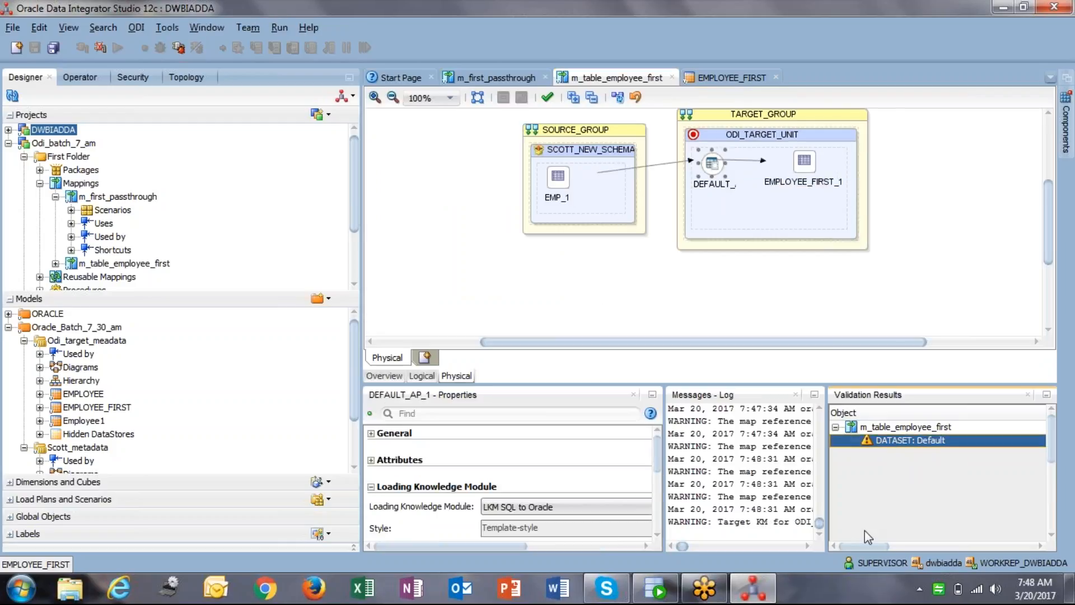
# Close the Messages log and read the severity and issue details for the Default dataset in the validation results.
pyautogui.click(796, 394)
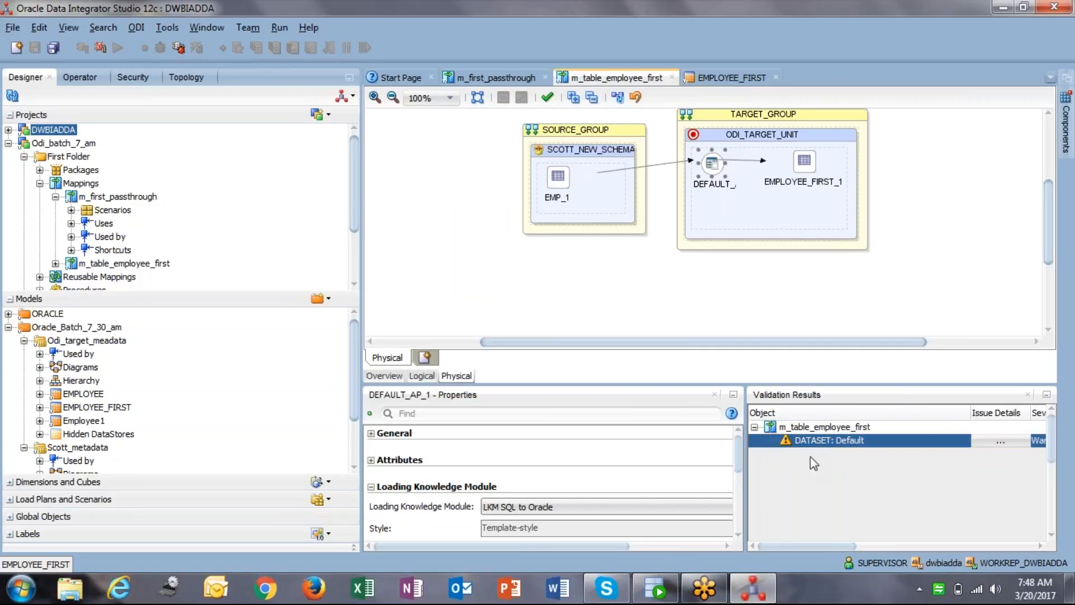
pyautogui.click(1001, 442)
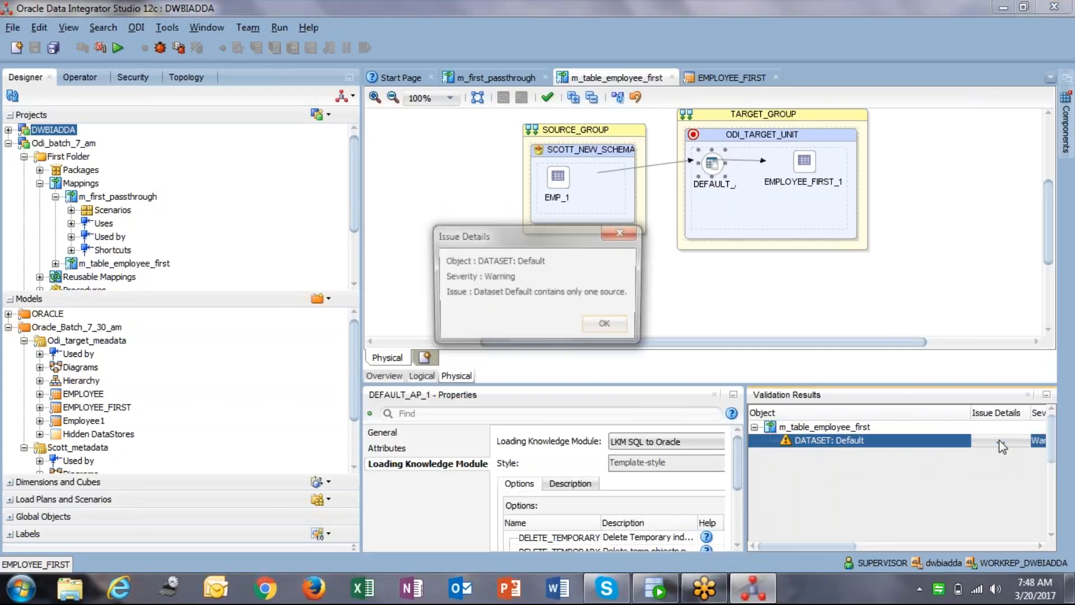
pyautogui.click(607, 326)
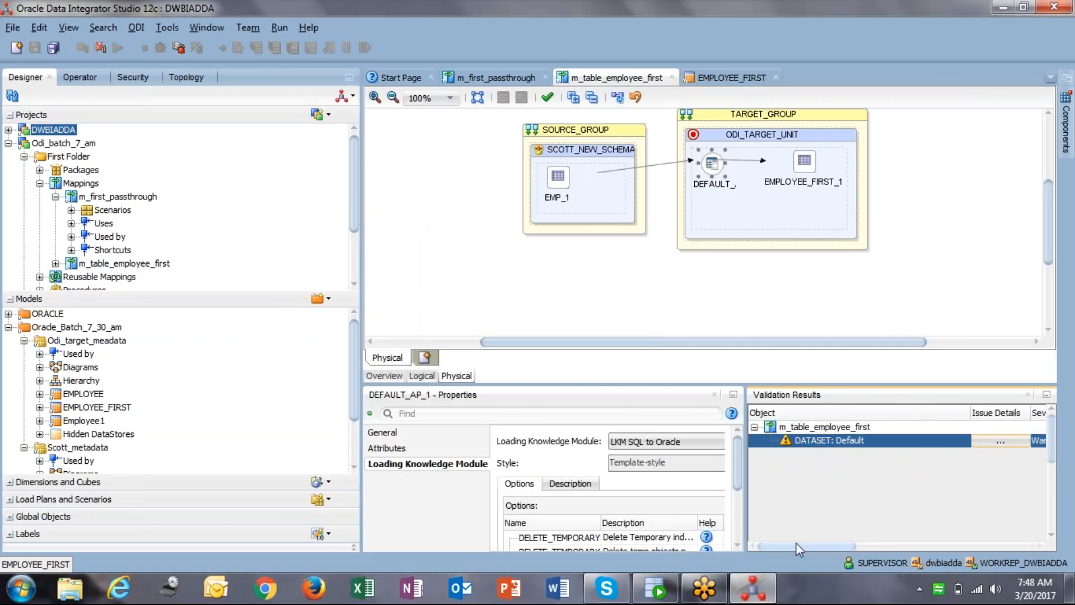
pyautogui.click(862, 547)
pyautogui.moveTo(864, 550); pyautogui.dragTo(882, 557)
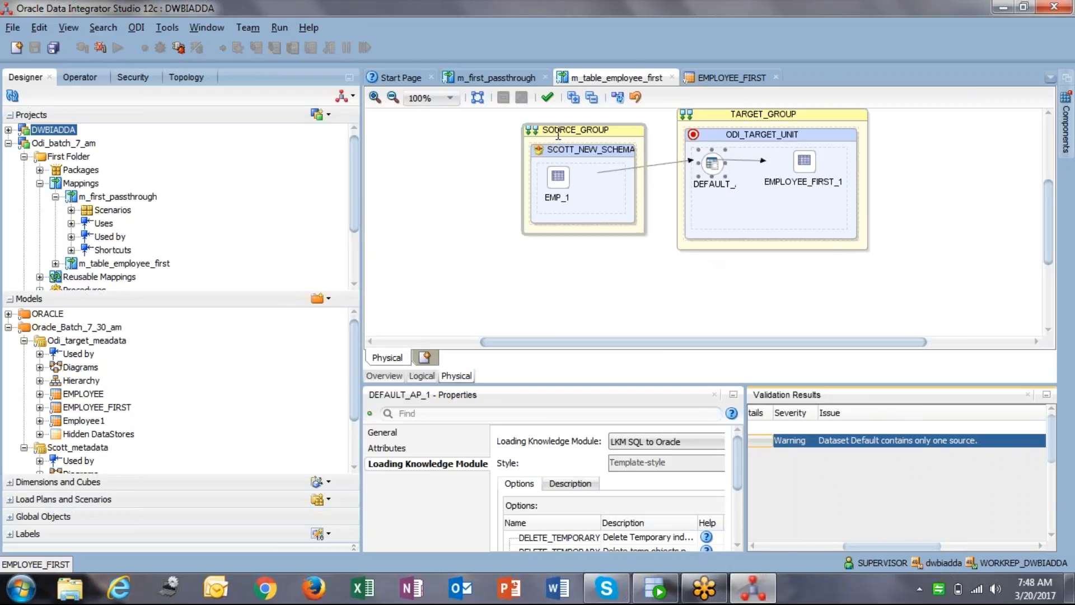
# Return to the logical design and inspect the Default dataset's properties alongside its validation issue.
pyautogui.click(420, 376)
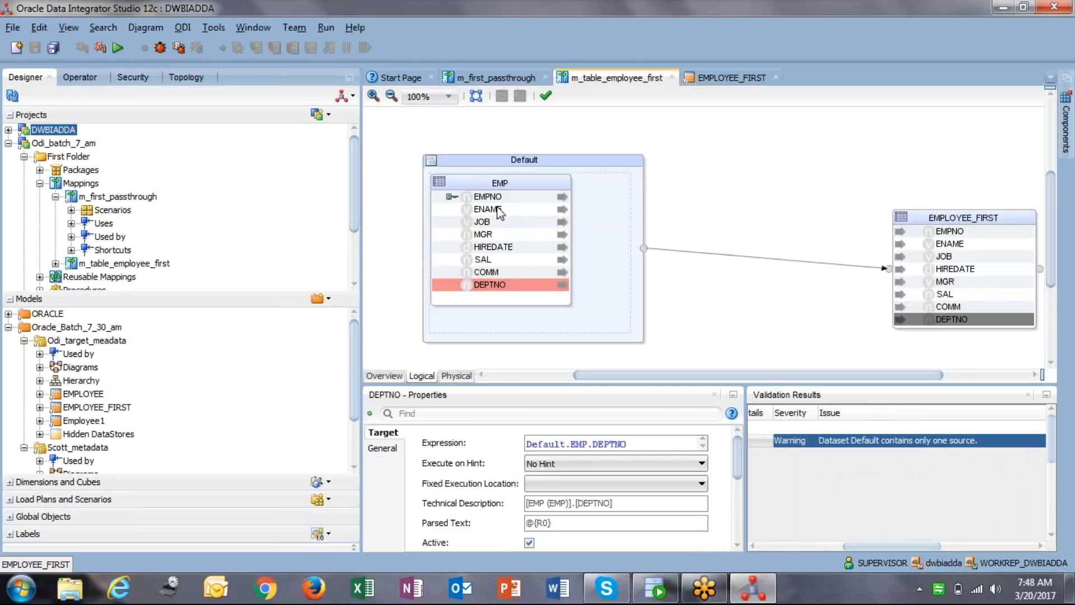
pyautogui.click(527, 167)
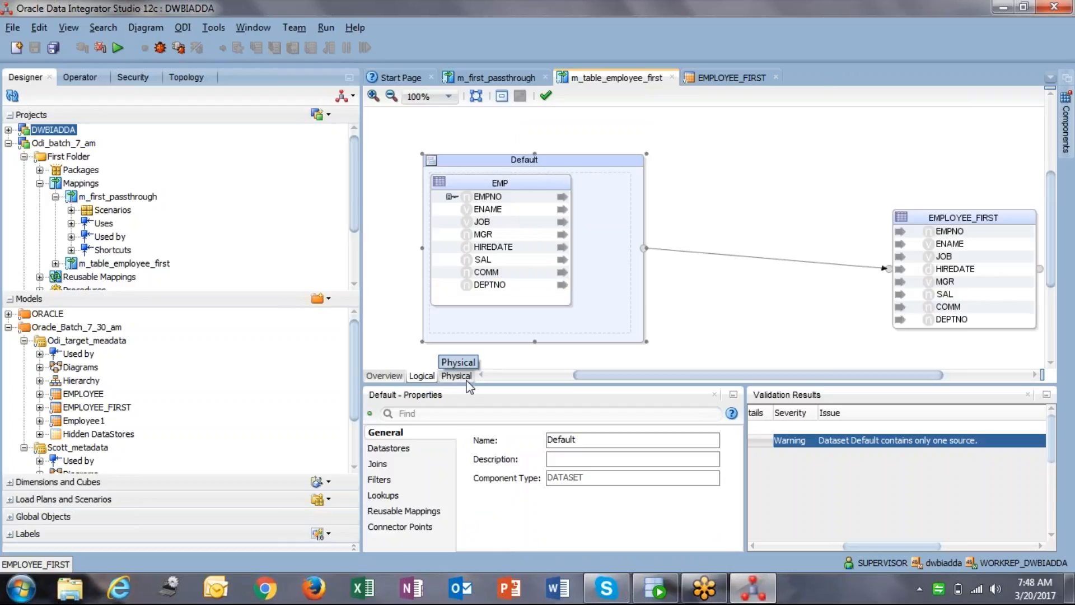
pyautogui.moveTo(876, 545); pyautogui.dragTo(951, 552)
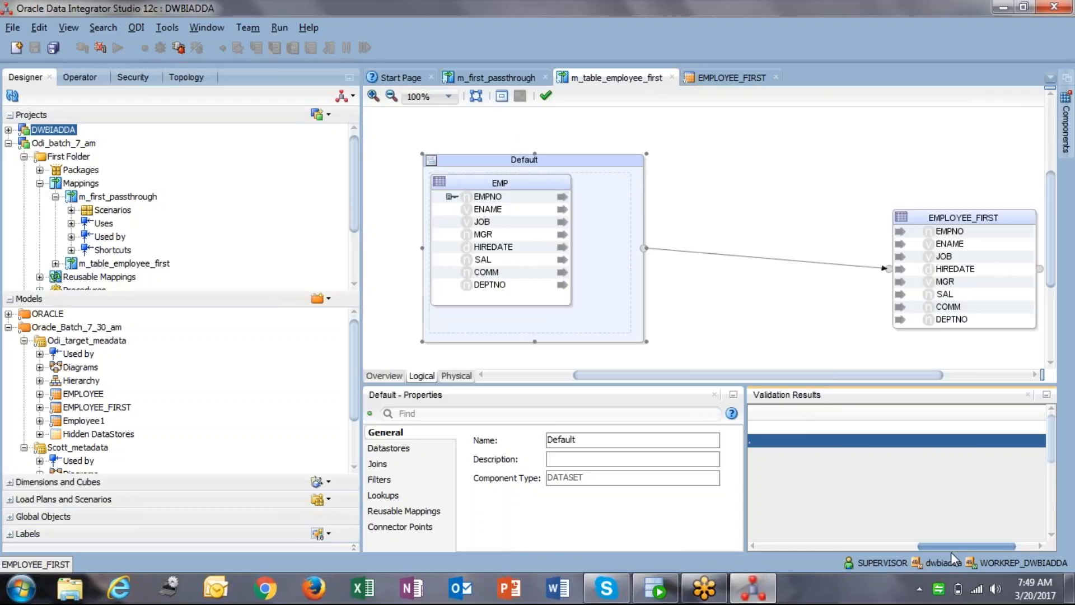
# Check the loading knowledge module of the Default access point and the integration knowledge module of EMPLOYEE_FIRST_1 in the physical design.
pyautogui.click(458, 378)
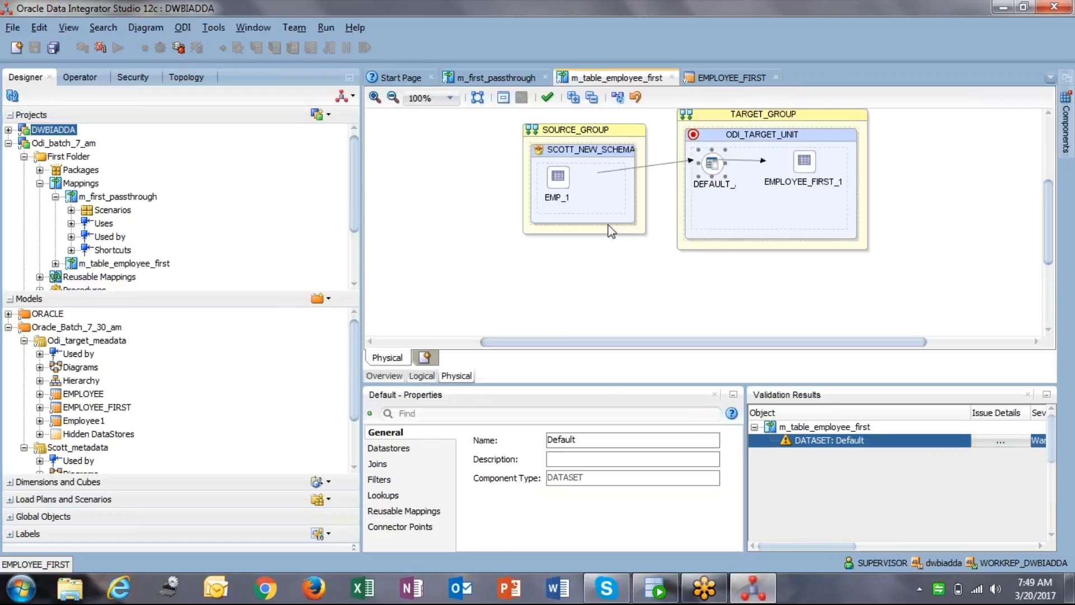
pyautogui.click(587, 138)
pyautogui.click(712, 163)
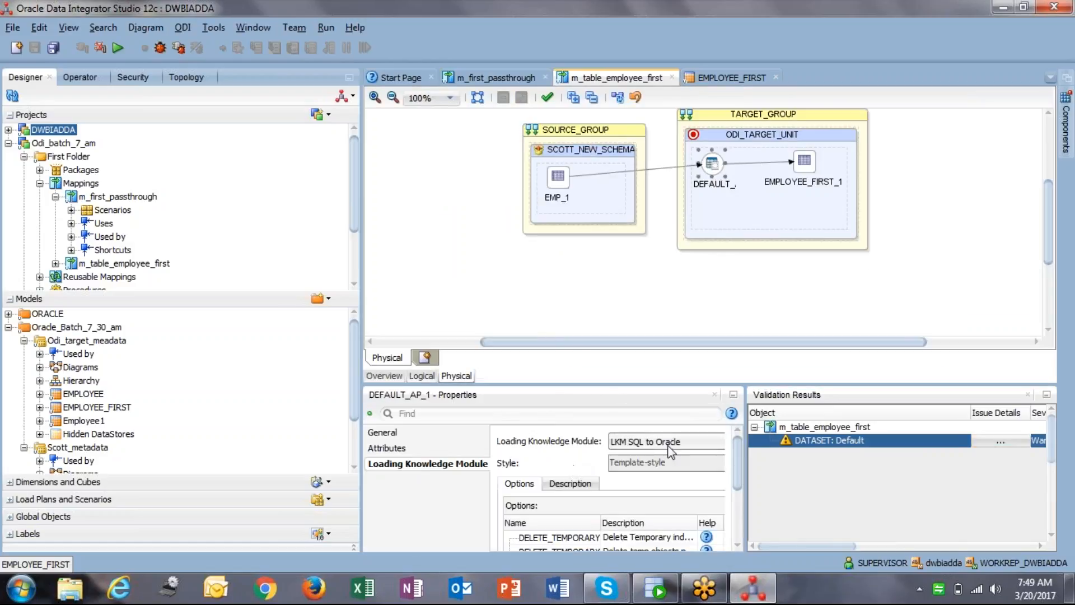
pyautogui.click(806, 175)
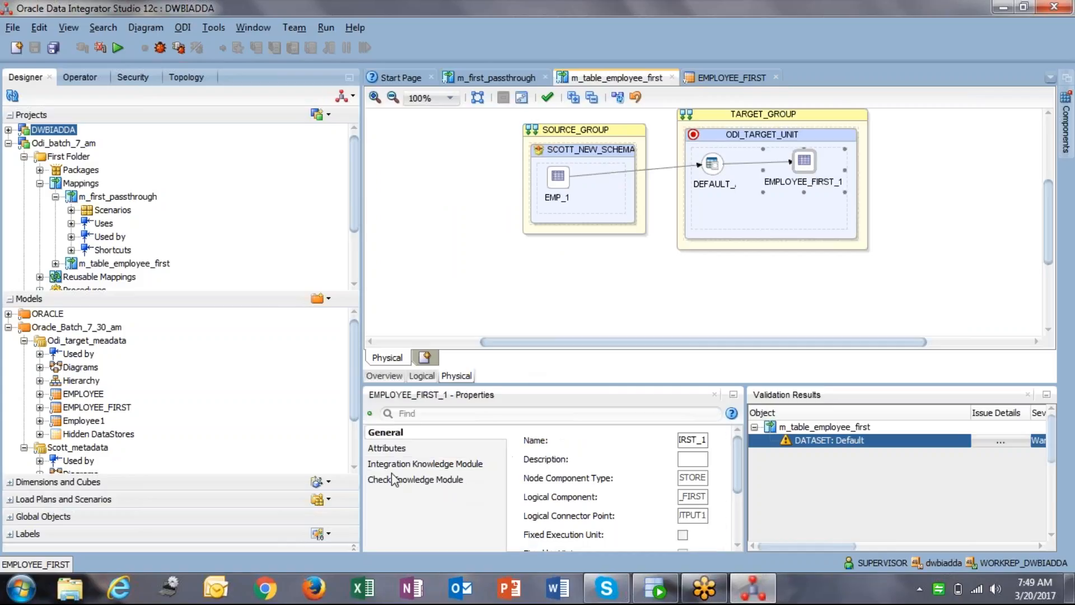
pyautogui.click(392, 464)
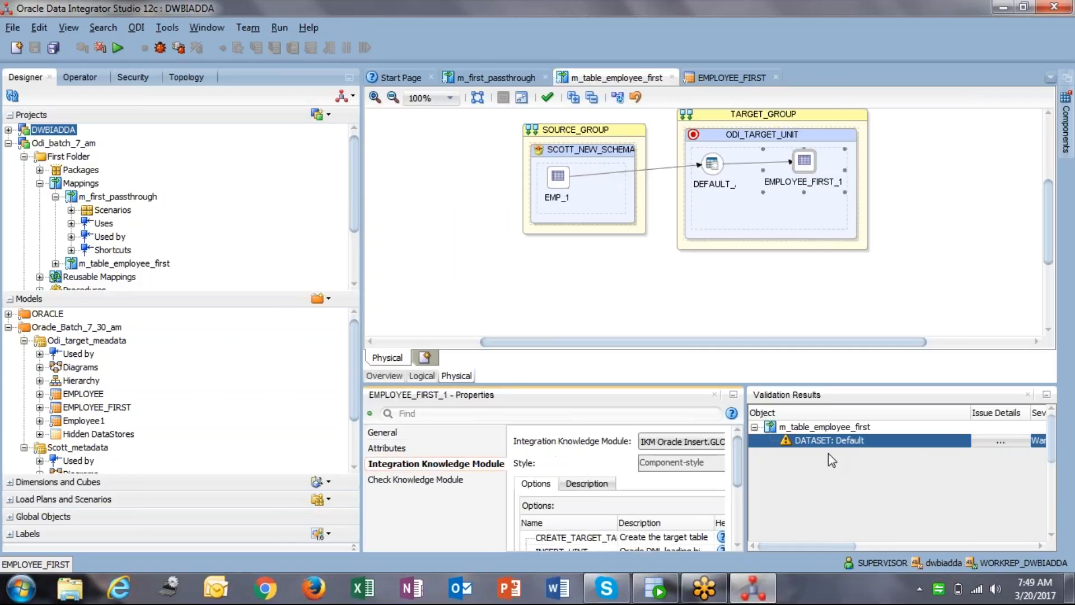
# Close the validation results, enlarge the properties area, set CREATE_TARGET_TABLE to True for EMPLOYEE_FIRST_1, and save the mapping.
pyautogui.click(1028, 394)
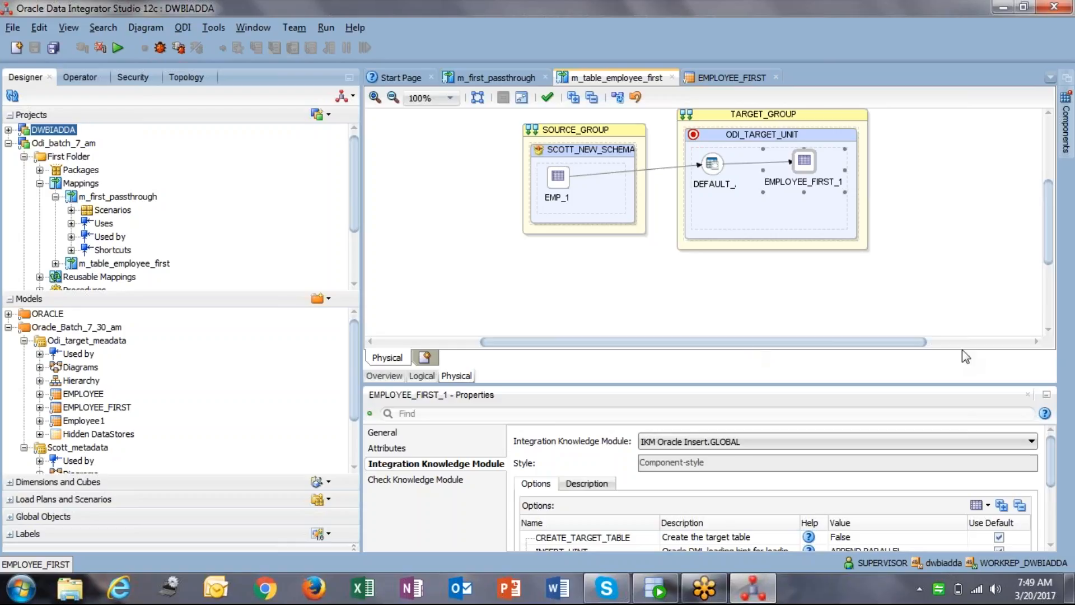
pyautogui.click(945, 383)
pyautogui.moveTo(945, 387); pyautogui.dragTo(935, 288)
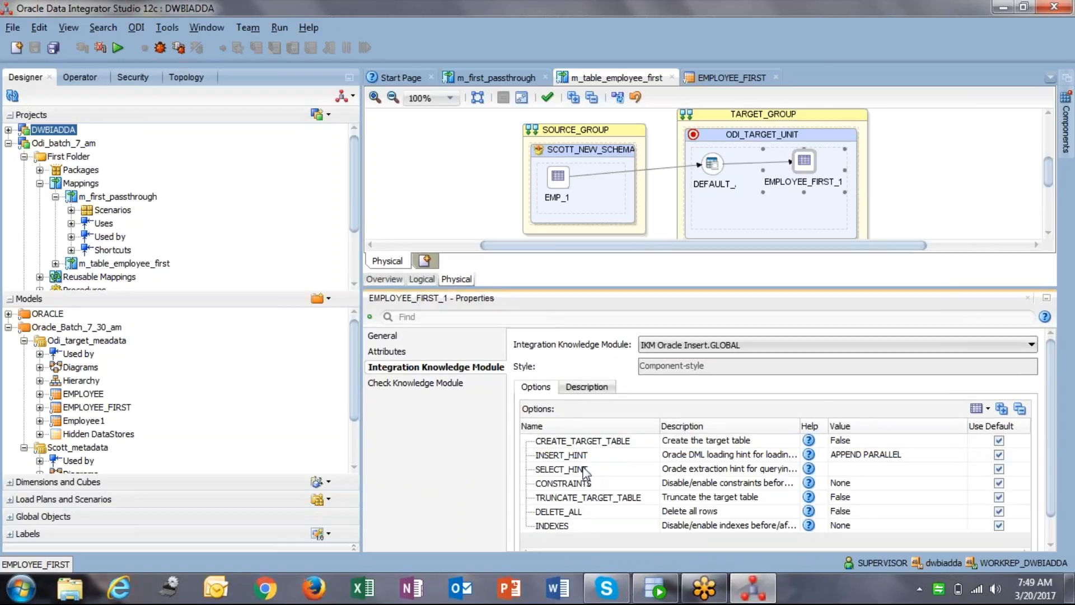
pyautogui.click(853, 440)
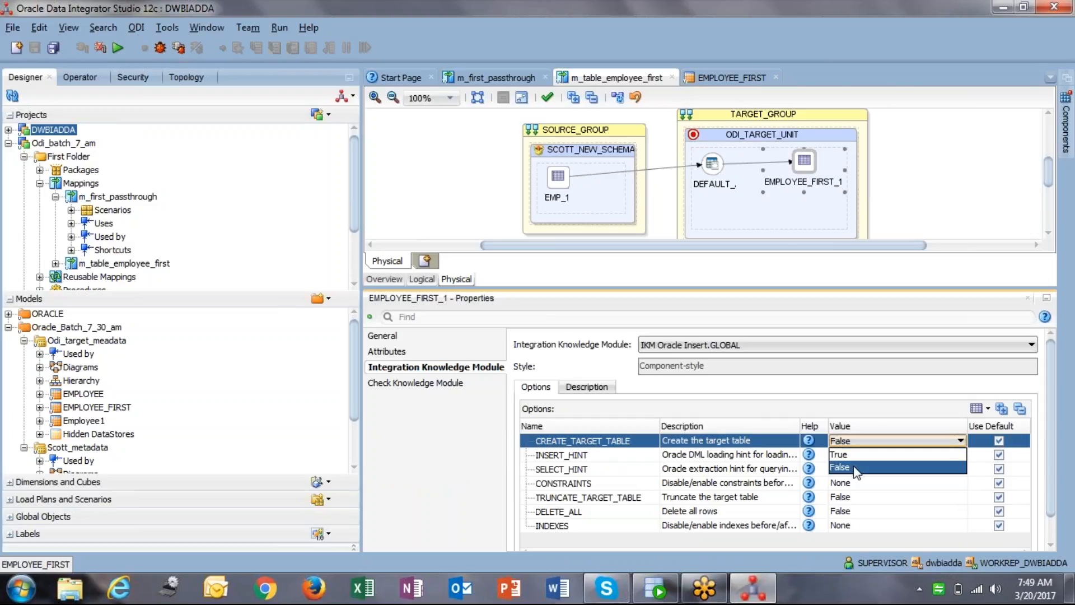
pyautogui.click(852, 465)
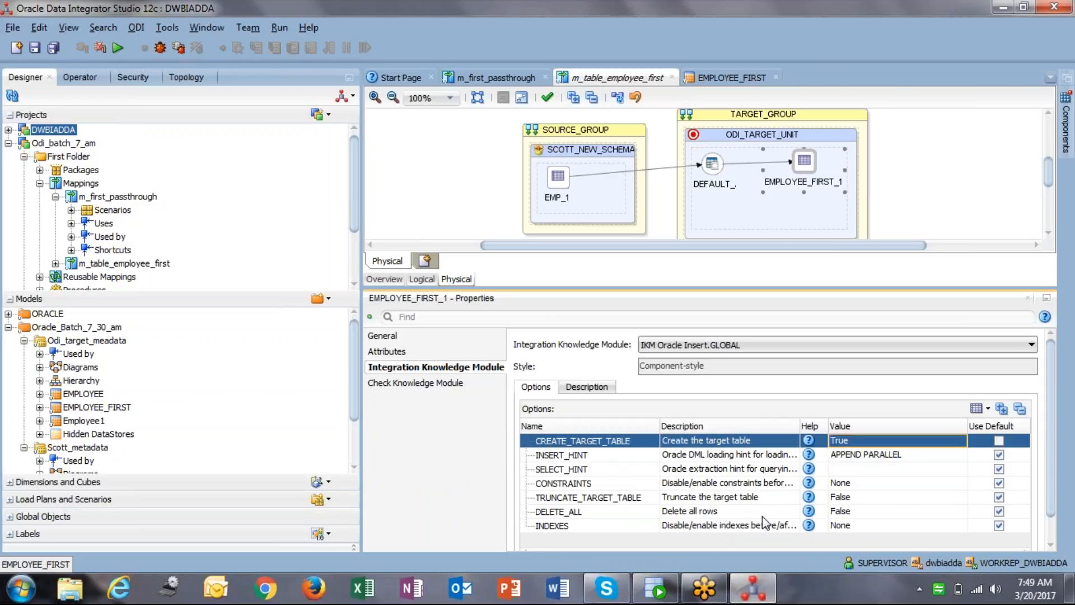
pyautogui.click(36, 44)
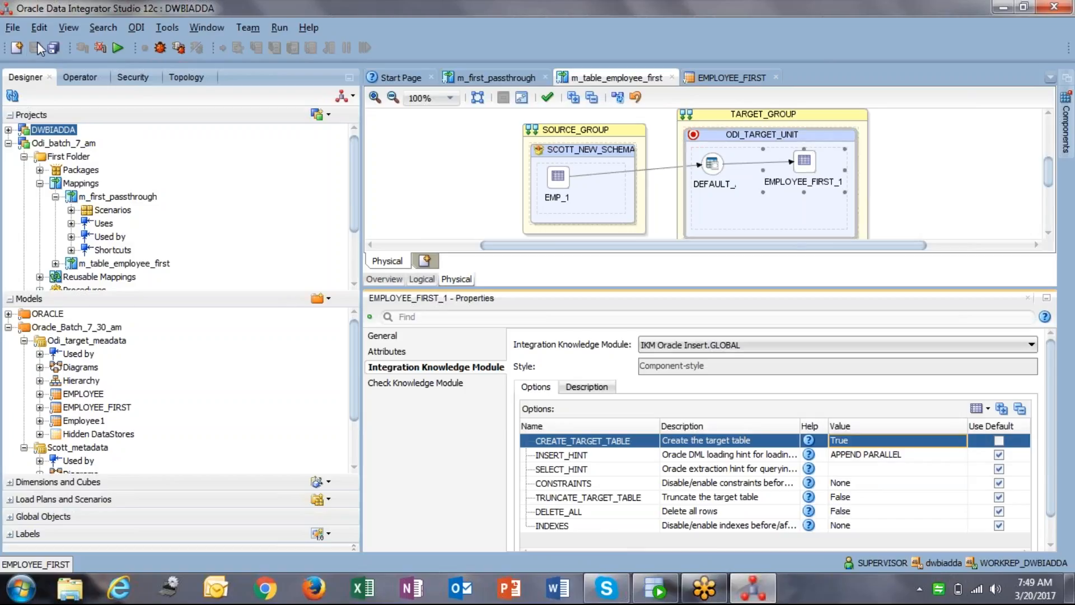
# Run the mapping in the Global context with the Physical design, Local (No Agent) and log level 5.
pyautogui.click(119, 46)
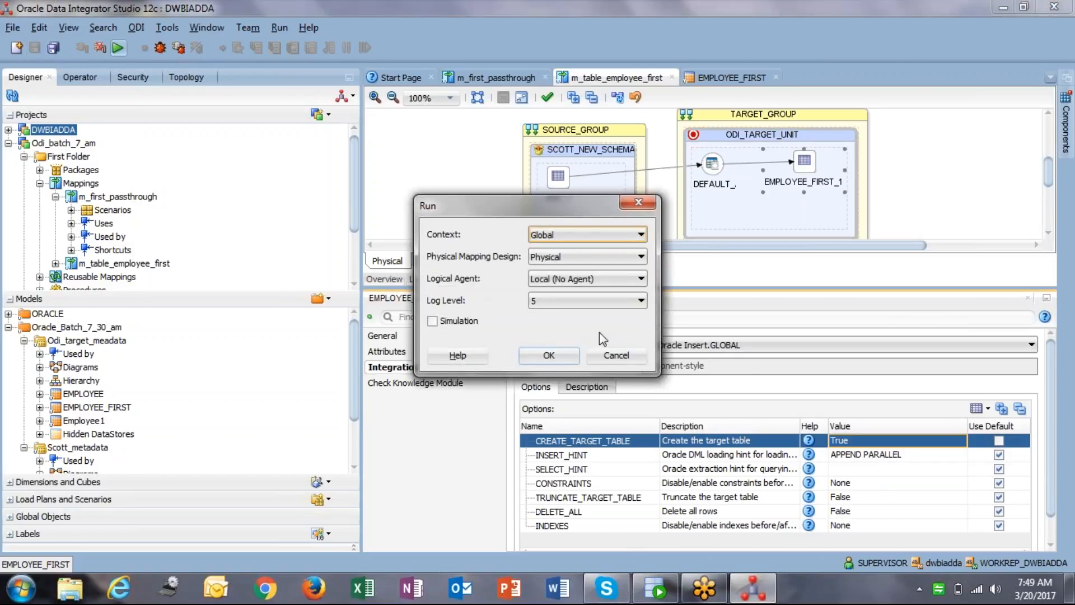
pyautogui.click(550, 353)
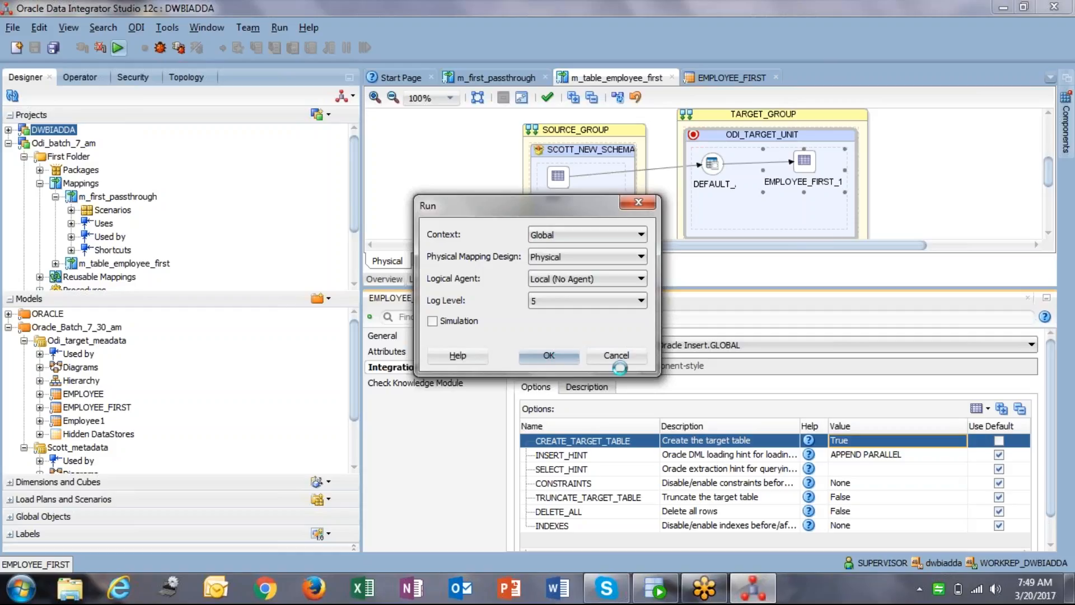
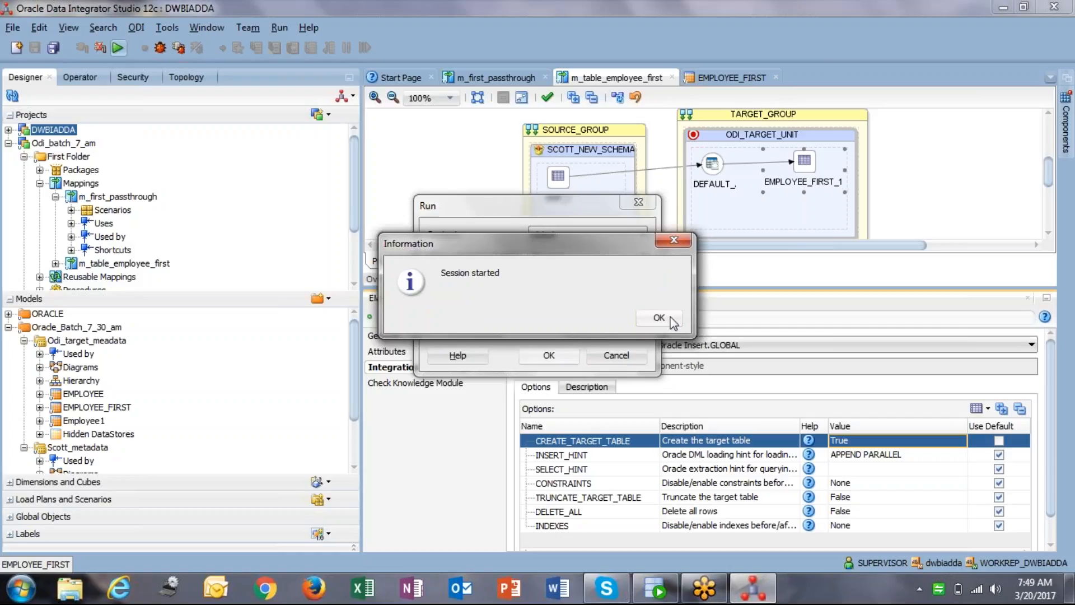
pyautogui.click(644, 317)
# List all executions in the Operator navigator, refresh their status, and expand the latest m_table_employee_first_Physical_SESS session.
pyautogui.click(83, 78)
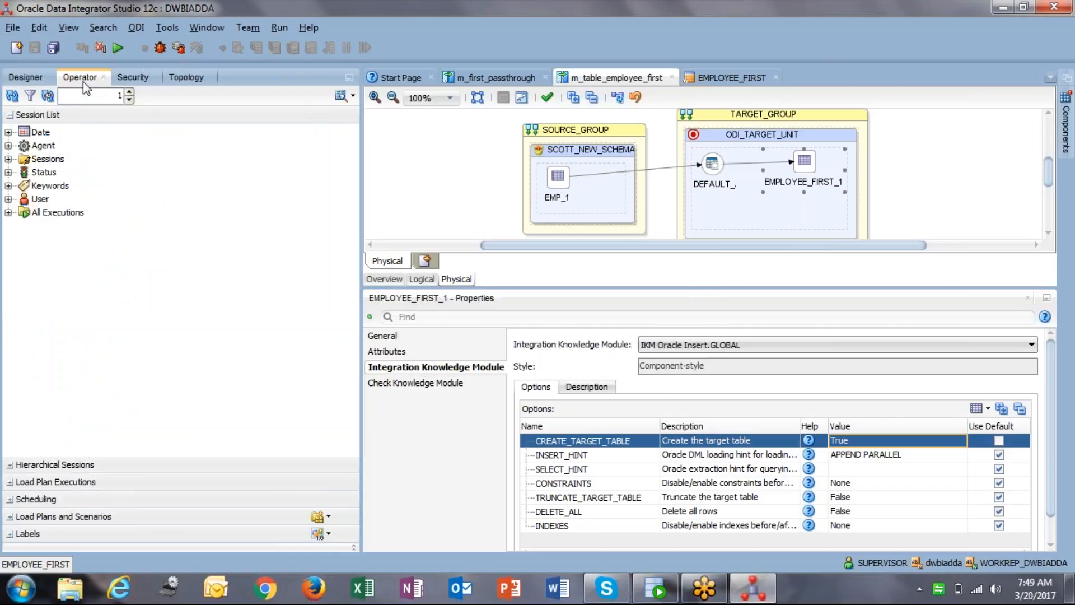
pyautogui.click(9, 213)
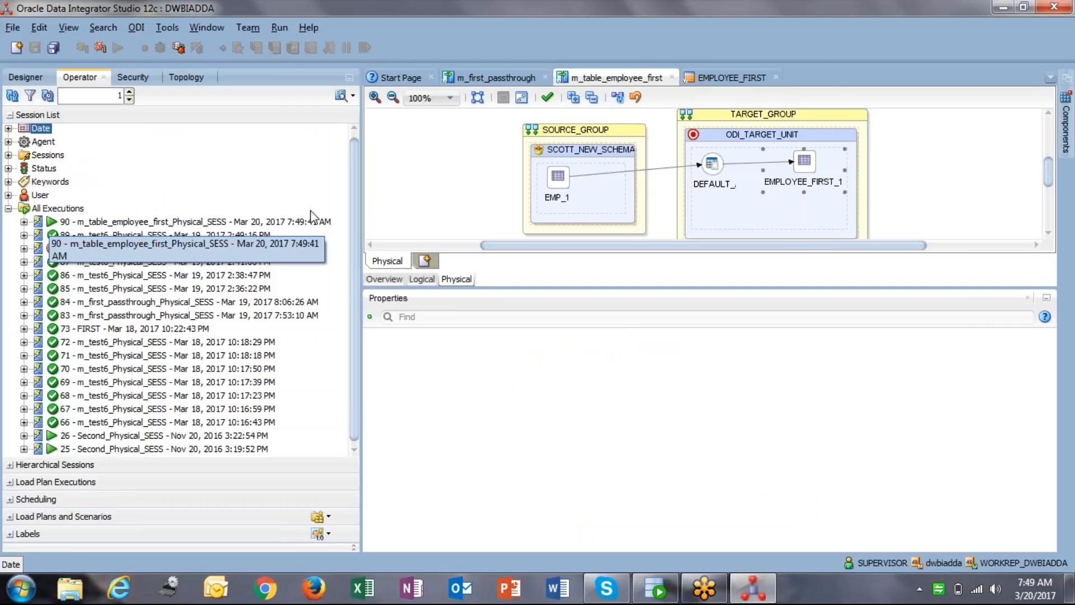
pyautogui.moveTo(355, 213); pyautogui.dragTo(361, 229)
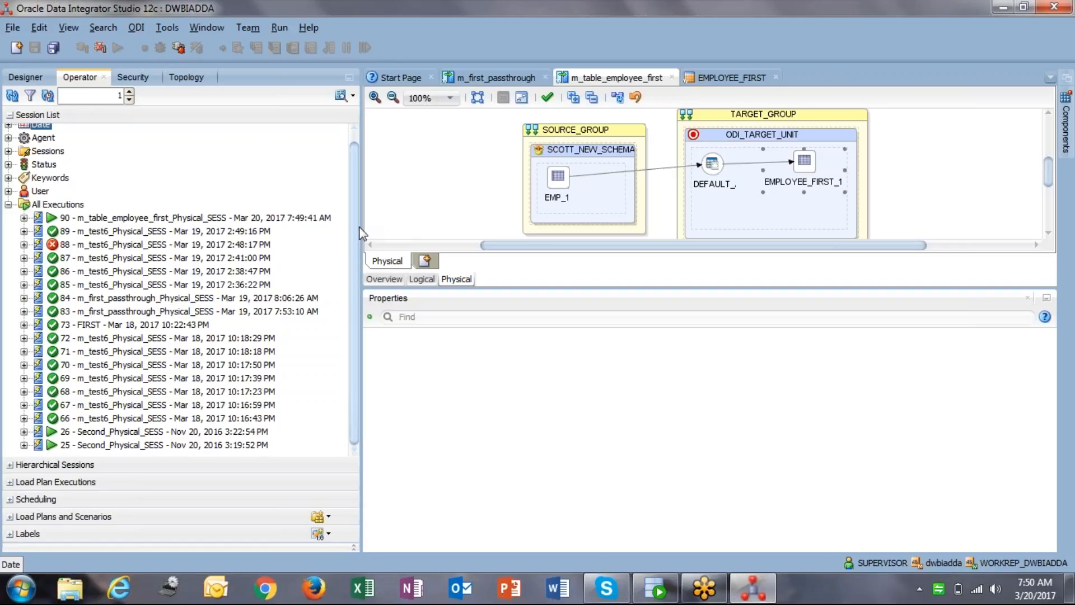
pyautogui.click(12, 96)
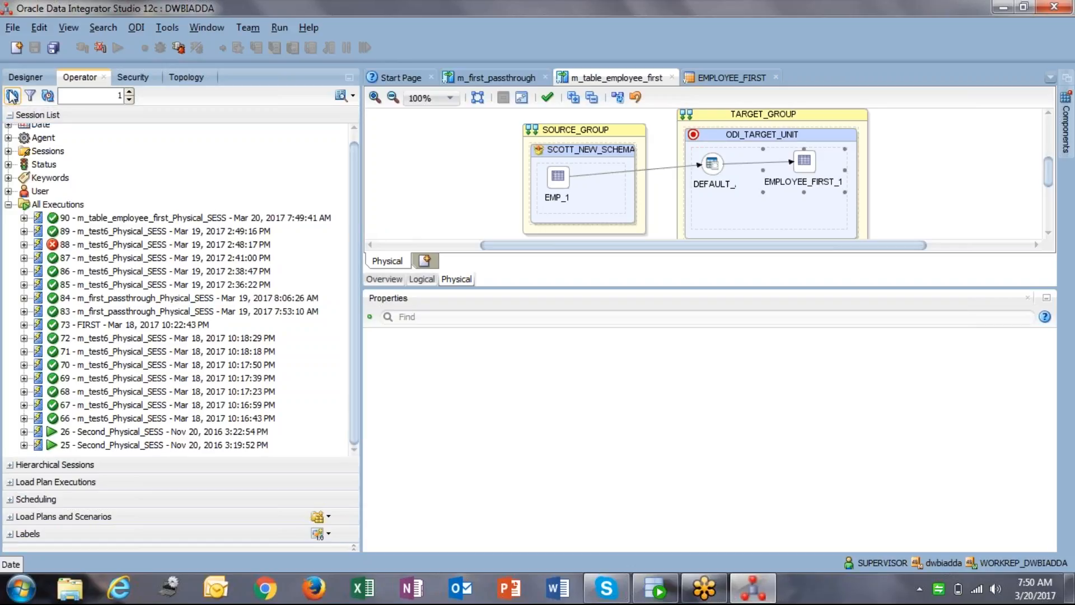
pyautogui.click(25, 218)
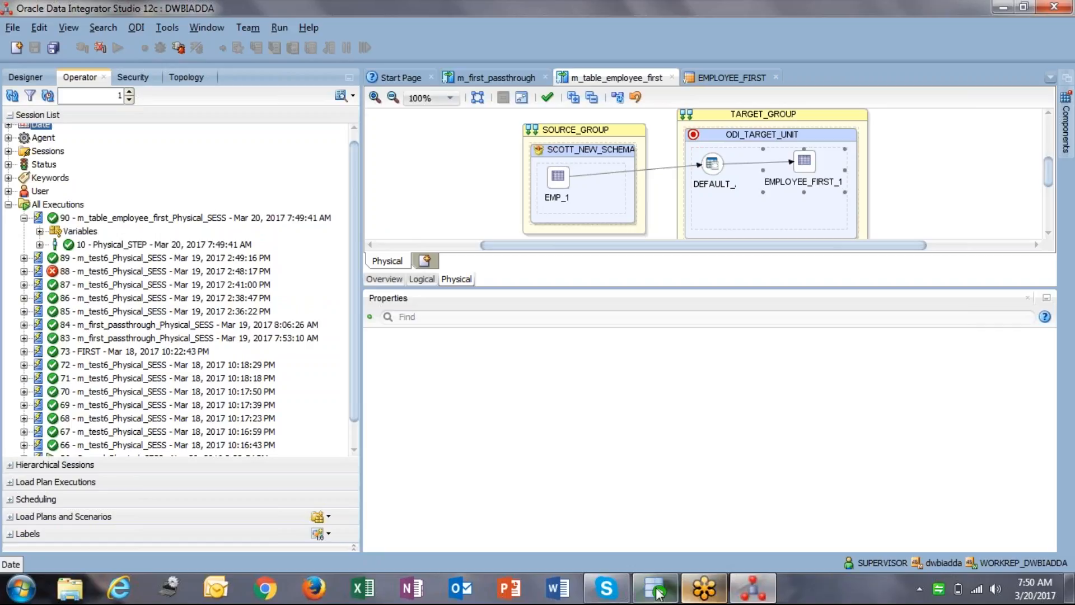
# Switch to SQL Developer and run SELECT * FROM EMPLOYEE_FIRST; in the ODI_TARGET worksheet.
pyautogui.click(655, 588)
pyautogui.write('SELECT ')
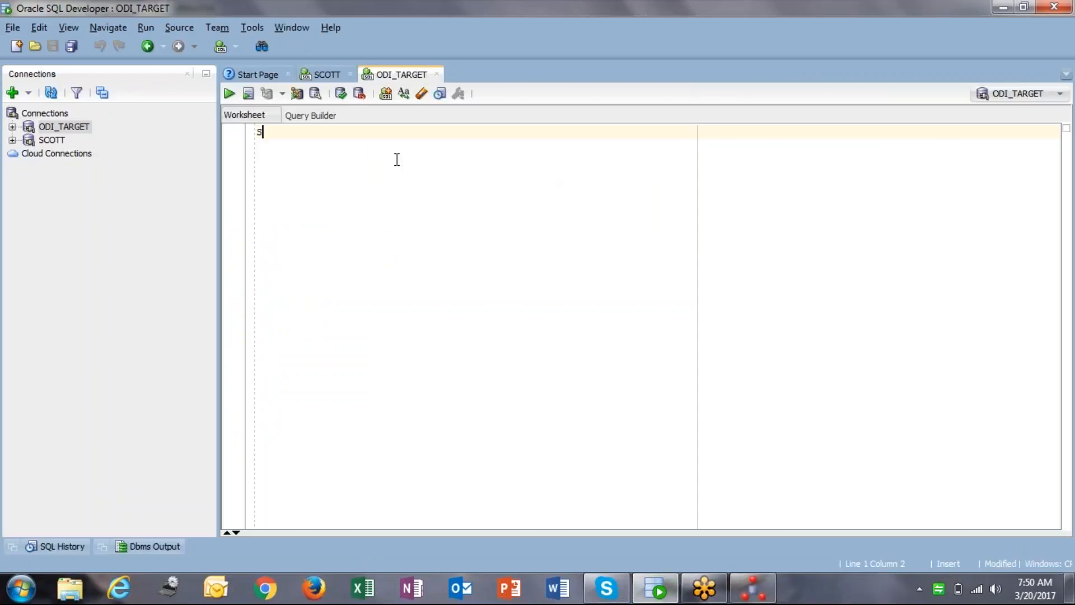
pyautogui.write('* F')
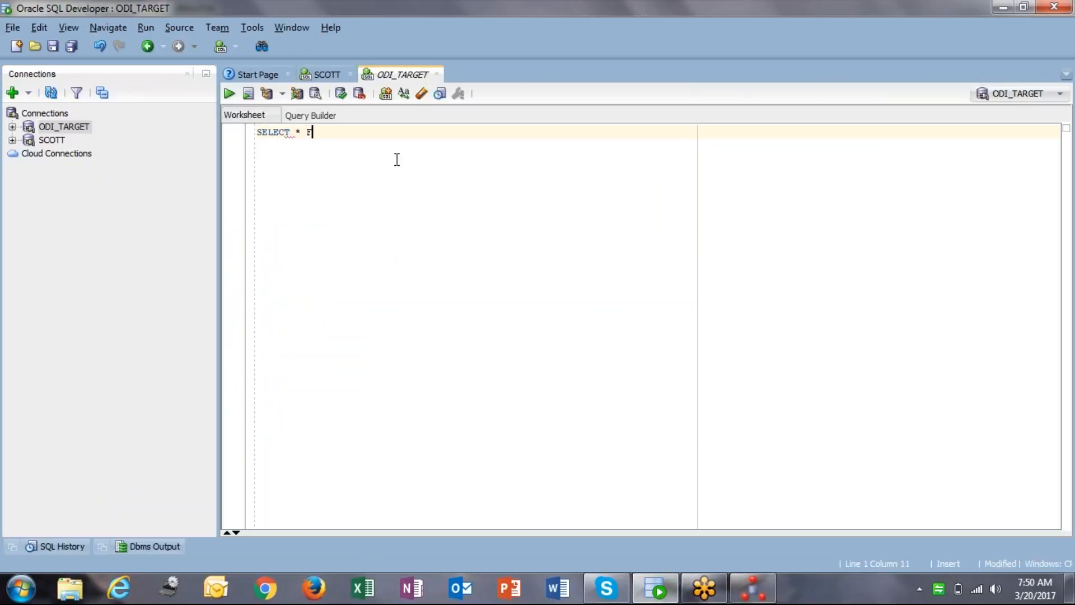
pyautogui.write('ROM EMPLOYEE_FIRST')
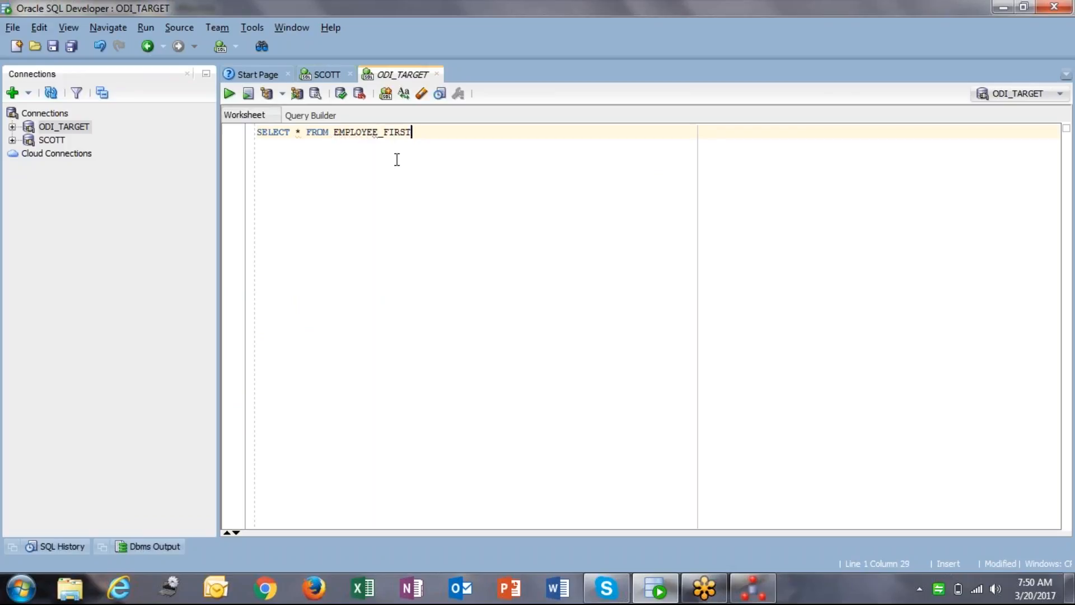
pyautogui.write(';')
pyautogui.hotkey('ctrl', 'Return')
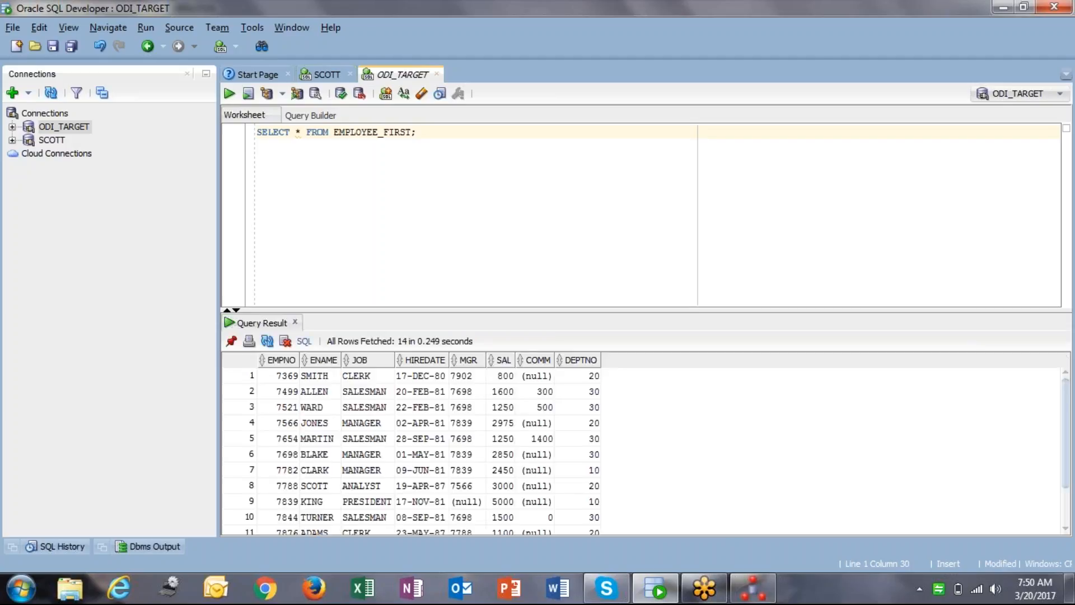
# Review the EMPLOYEE_FIRST rows in the query result from the first record to the last.
pyautogui.click(287, 375)
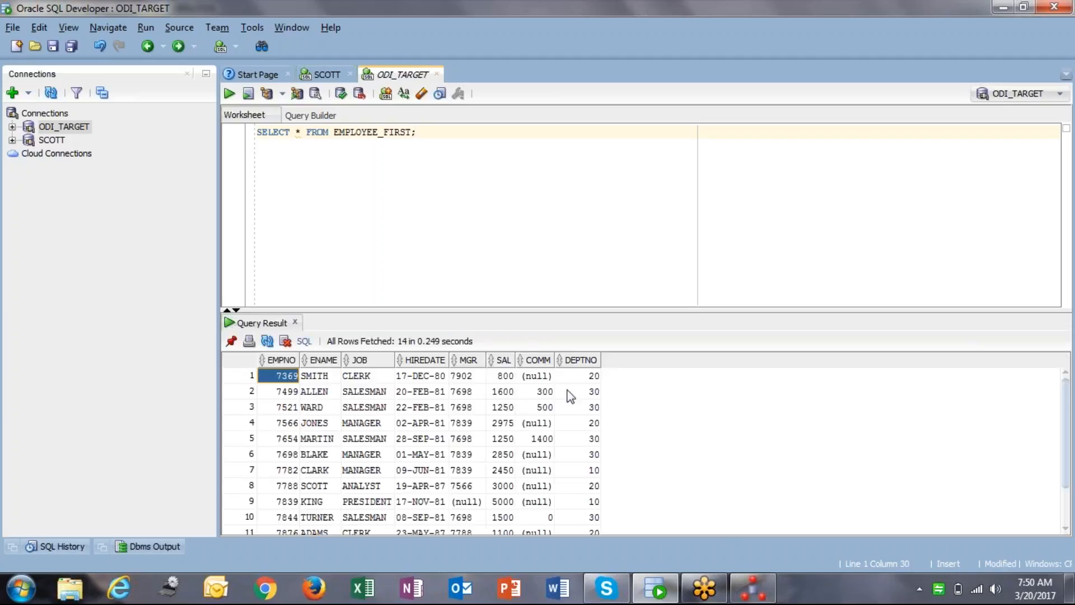
pyautogui.scroll(-2, 570, 396)
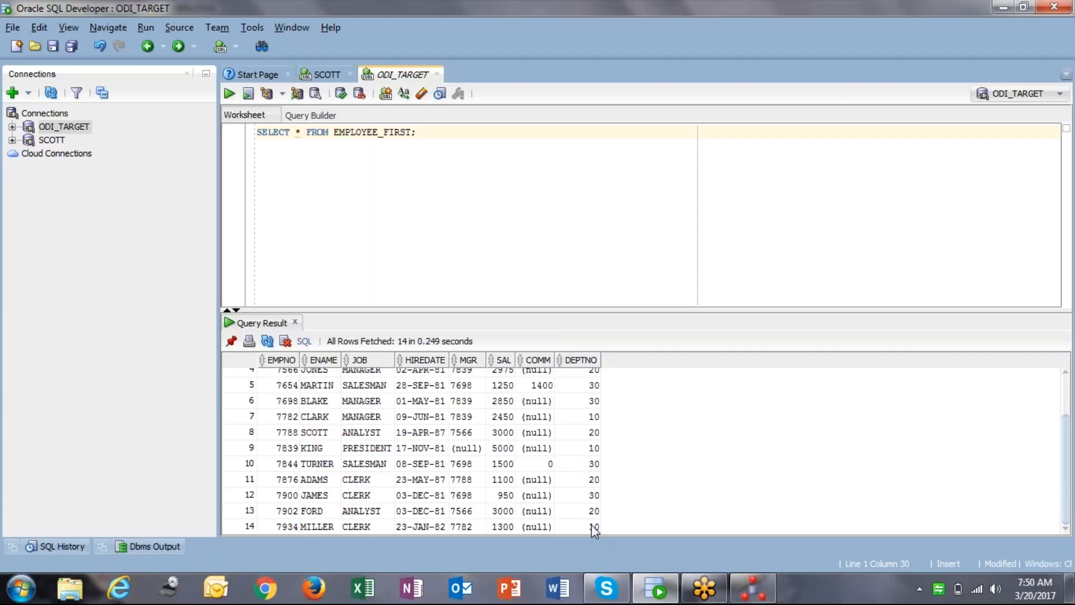
pyautogui.keyDown('shift'); pyautogui.click(592, 525); pyautogui.keyUp('shift')
pyautogui.scroll(2, 566, 484)
pyautogui.click(286, 375)
# Switch back to Oracle Data Integrator, expand the session's Physical_STEP down through MAP_BEGIN and MAP_MAIN, and open the Load EMPLOYEE_FIRST_1 - IKM Oracle Insert task.
pyautogui.hotkey('alt', 'Tab')
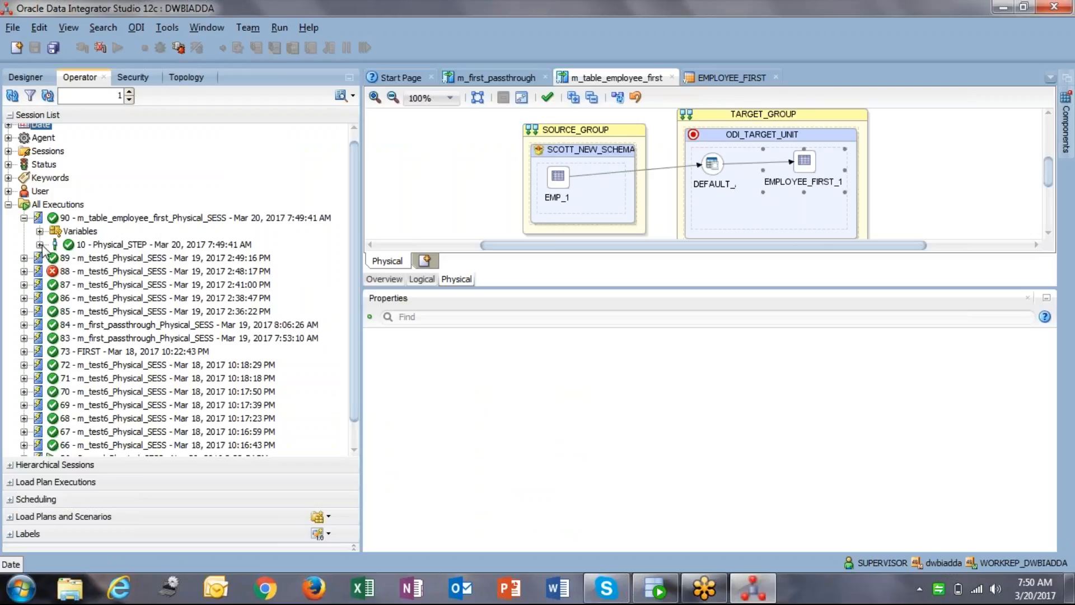
pyautogui.click(40, 245)
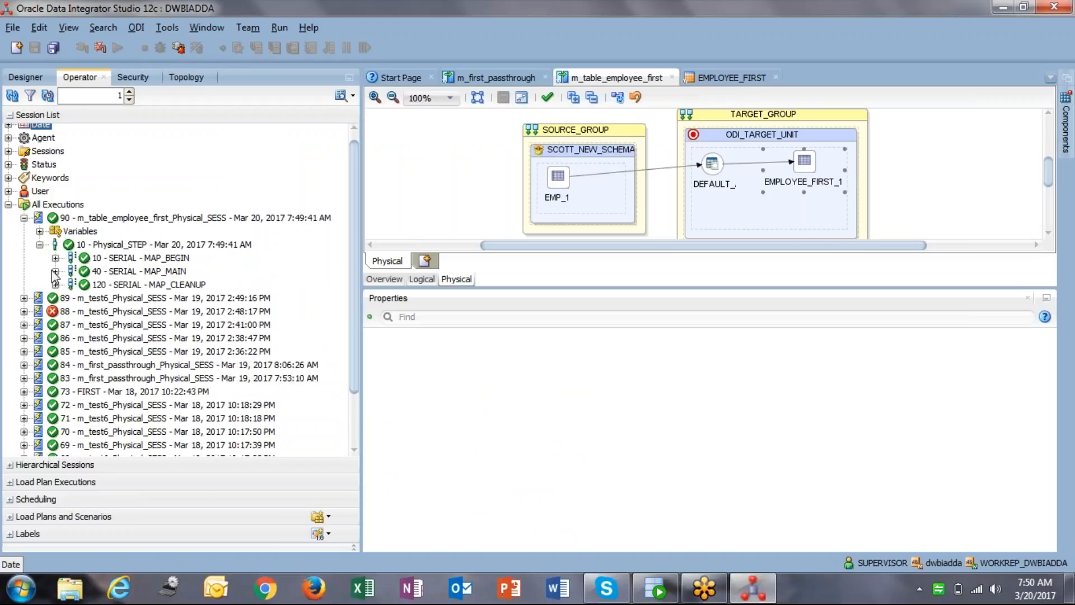
pyautogui.click(58, 259)
pyautogui.click(55, 257)
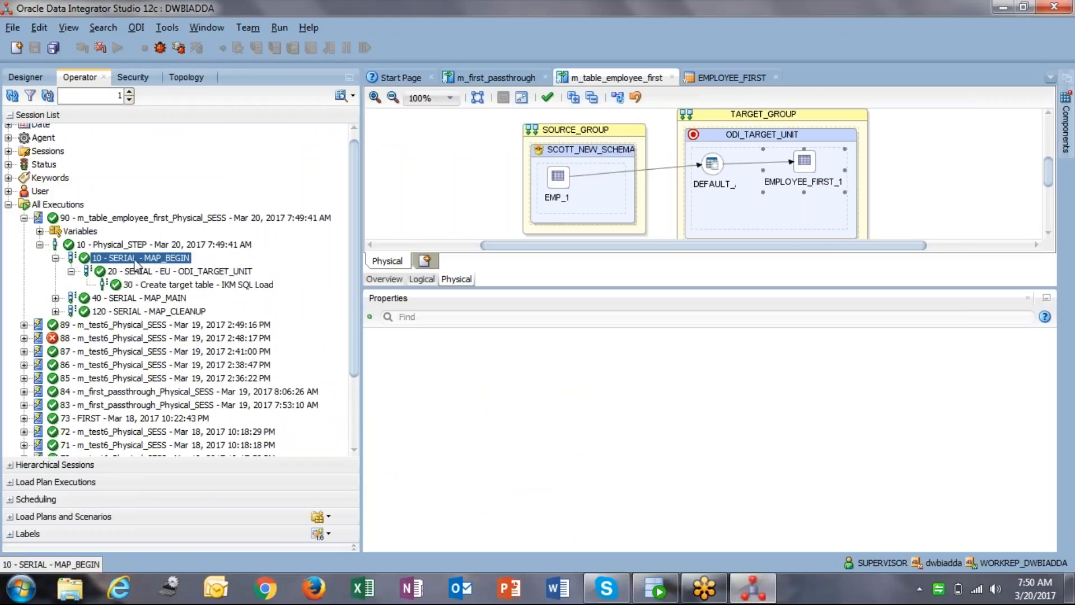
pyautogui.click(55, 298)
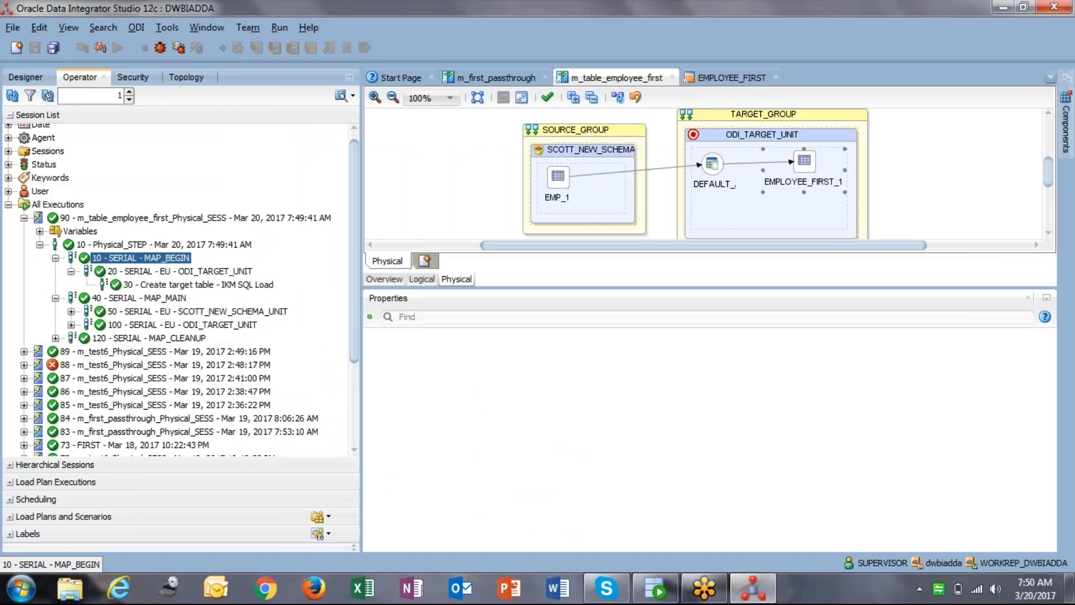
pyautogui.click(71, 324)
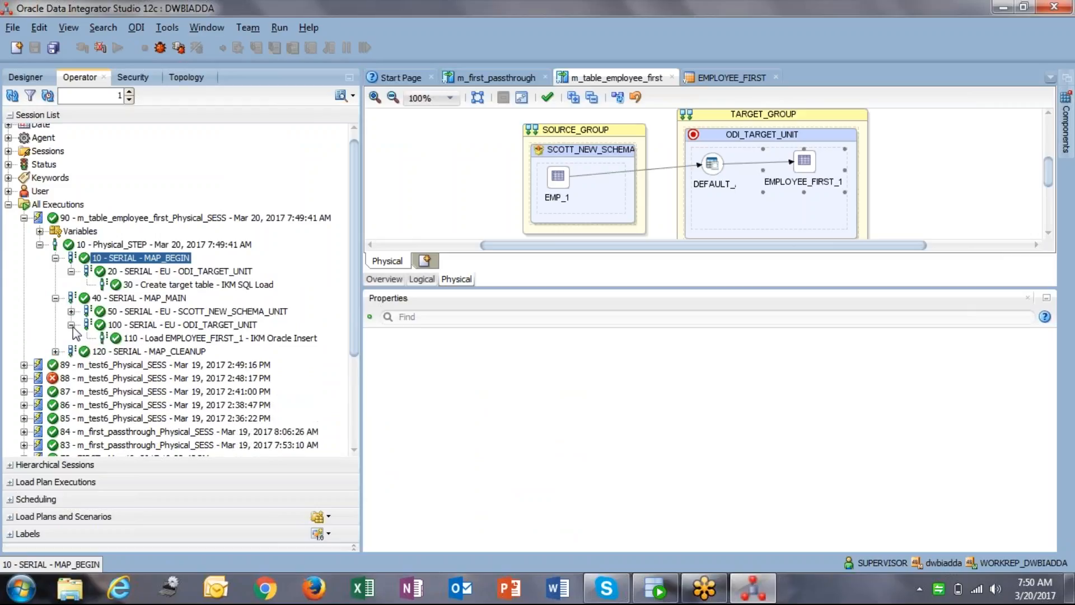
pyautogui.click(155, 339)
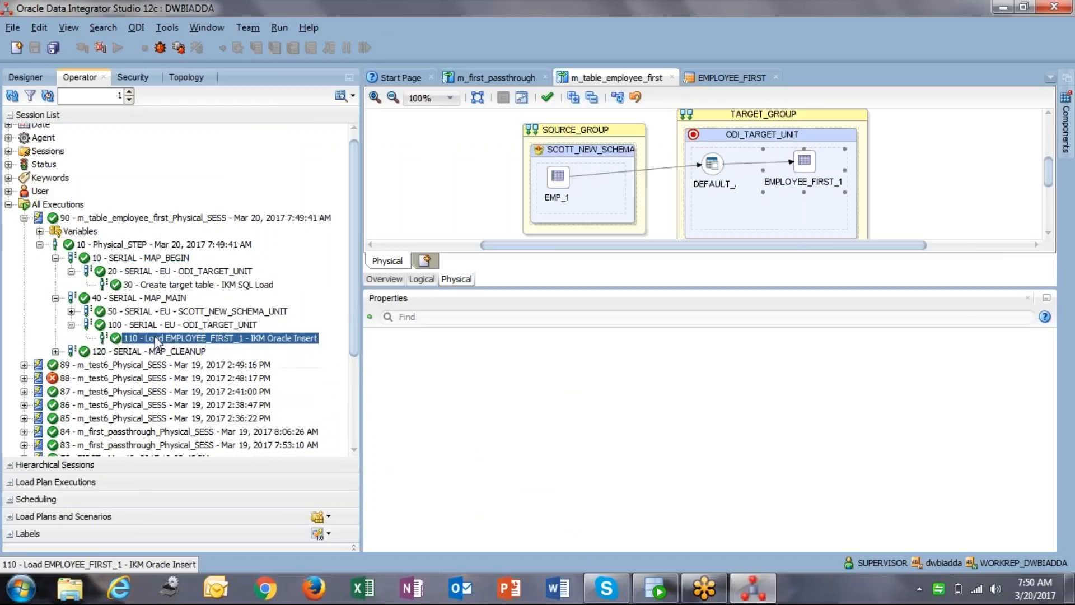
pyautogui.doubleClick(156, 339)
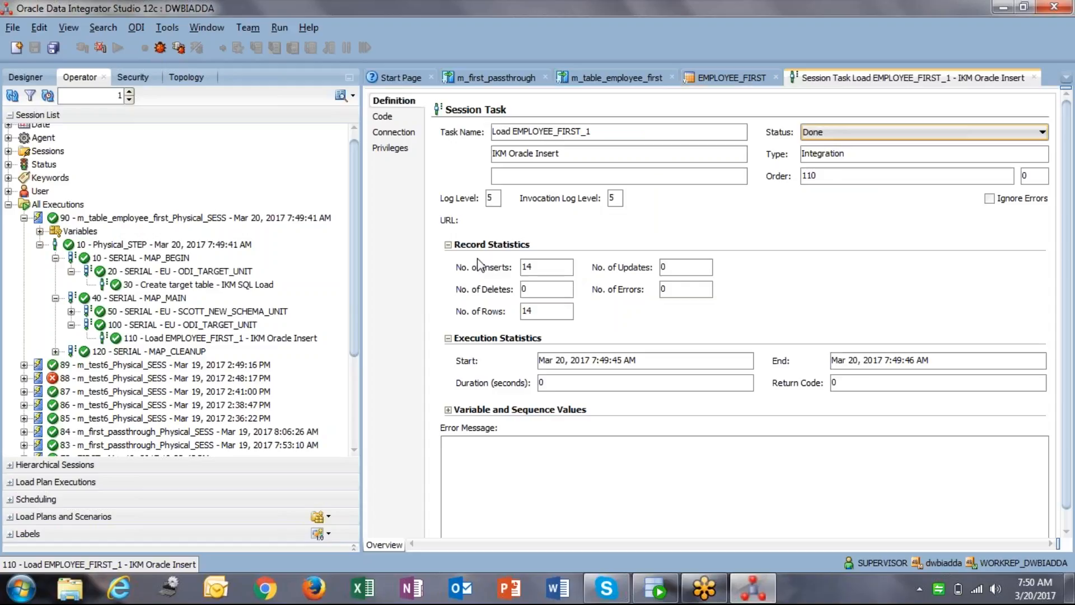
# Examine the inserts, updates, deletes, errors and row figures in the load task's record statistics.
pyautogui.click(529, 247)
pyautogui.click(448, 244)
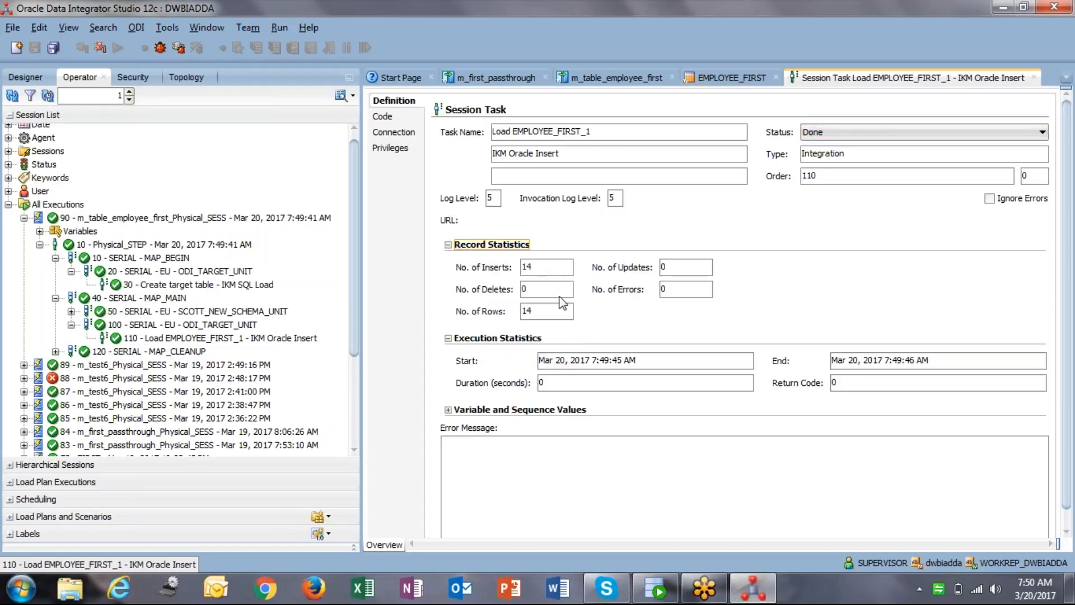
pyautogui.doubleClick(554, 317)
pyautogui.click(527, 269)
pyautogui.moveTo(679, 273); pyautogui.dragTo(581, 275)
pyautogui.click(544, 273)
pyautogui.click(539, 317)
pyautogui.click(560, 317)
pyautogui.click(535, 269)
pyautogui.doubleClick(534, 270)
pyautogui.doubleClick(543, 287)
pyautogui.click(543, 286)
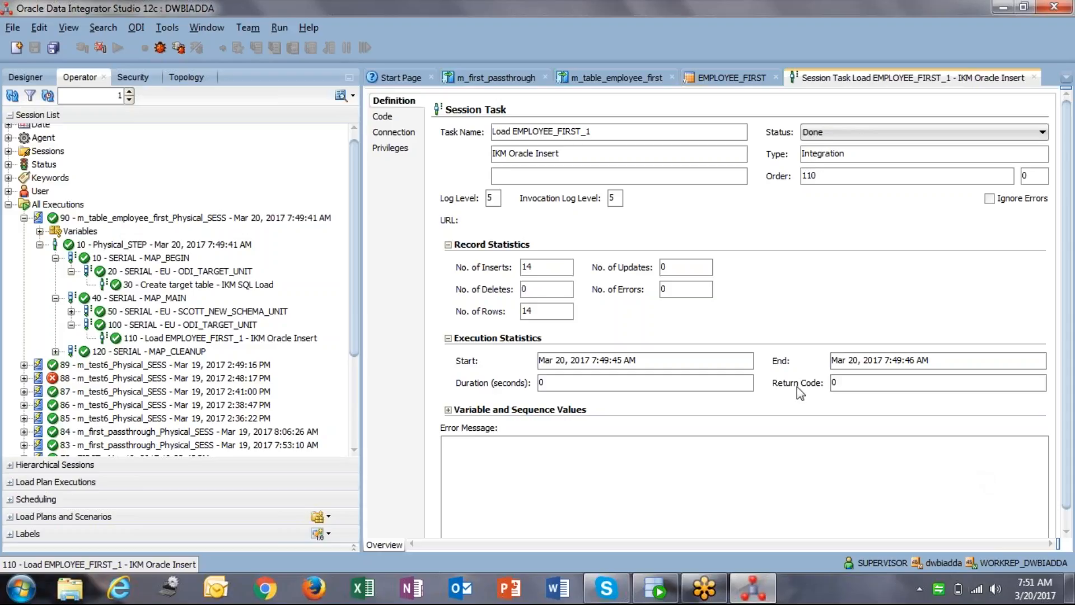
# Return to the Designer navigator and close the EMPLOYEE_FIRST datastore and Load EMPLOYEE_FIRST_1 session task editors.
pyautogui.click(22, 78)
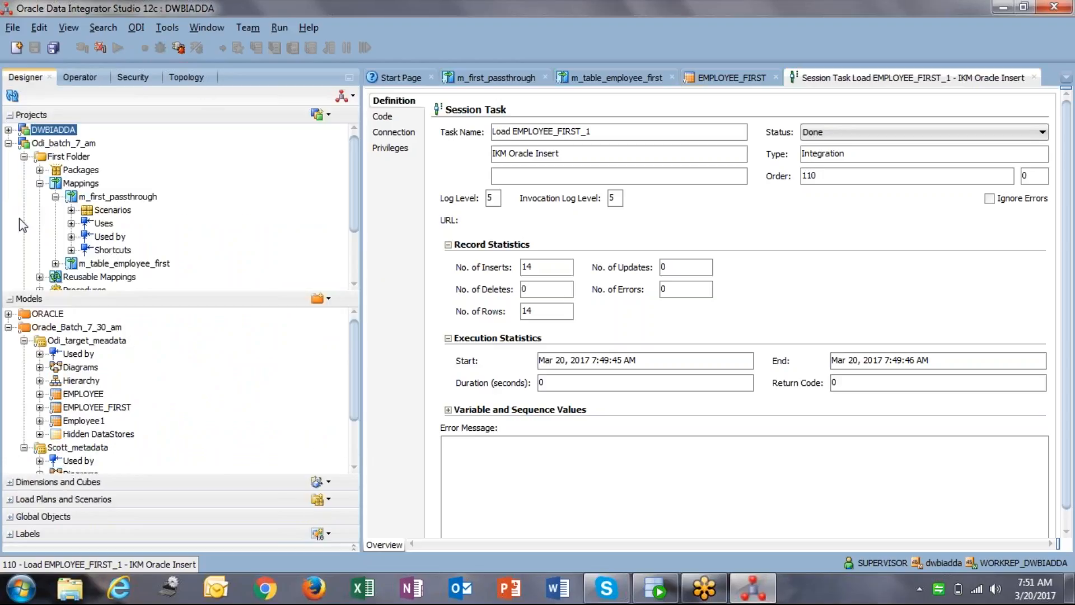
pyautogui.click(734, 77)
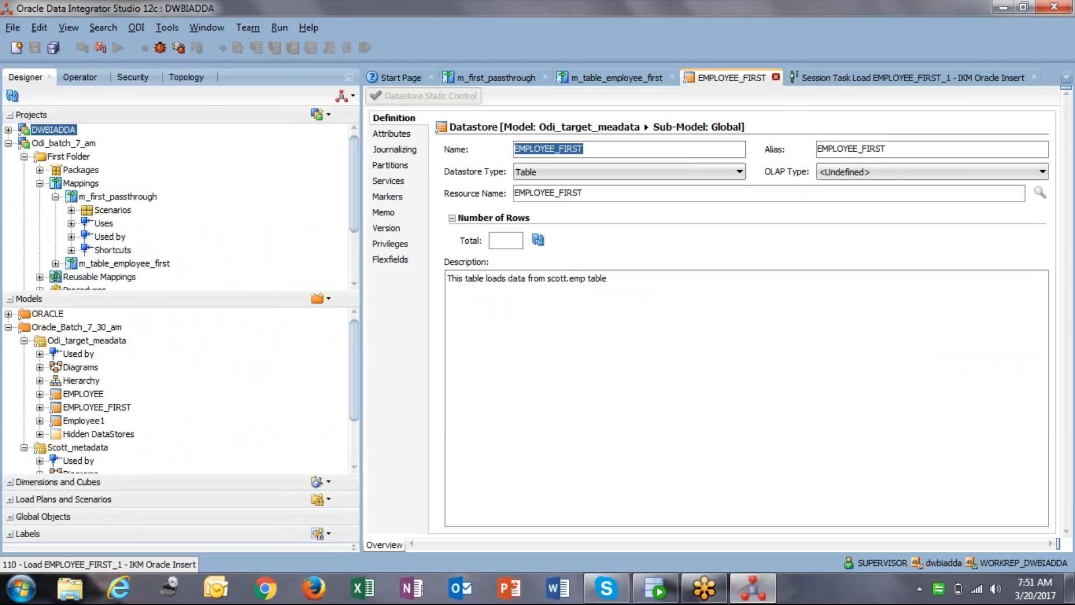
pyautogui.click(776, 77)
pyautogui.click(930, 77)
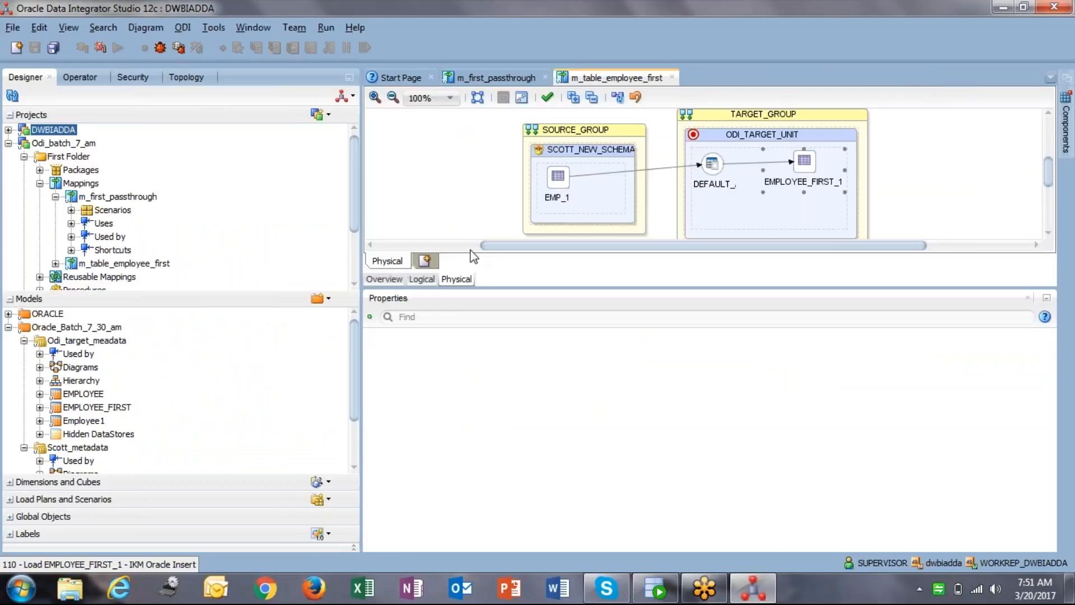
# Run m_table_employee_first as a simulation in the Global context with the Physical design, Local (No Agent) and log level 5.
pyautogui.click(385, 207)
pyautogui.click(118, 48)
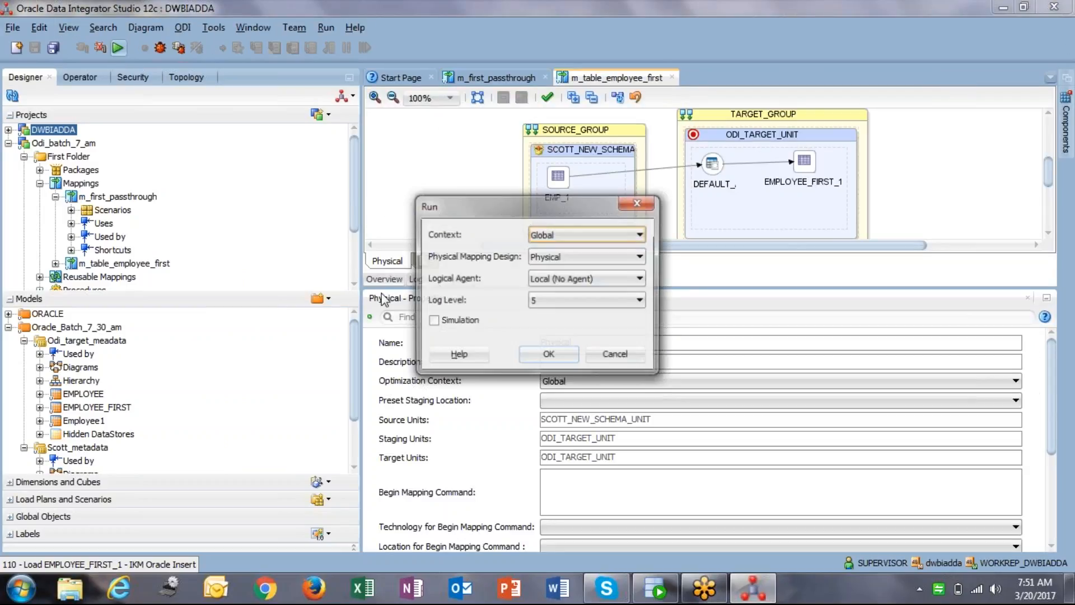
pyautogui.click(433, 322)
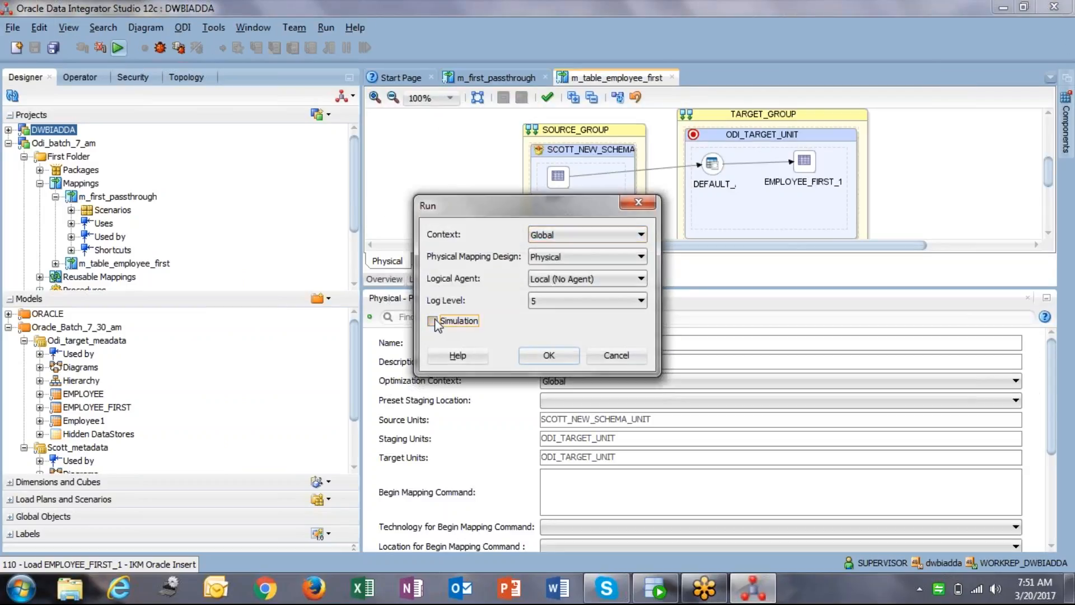
pyautogui.click(547, 356)
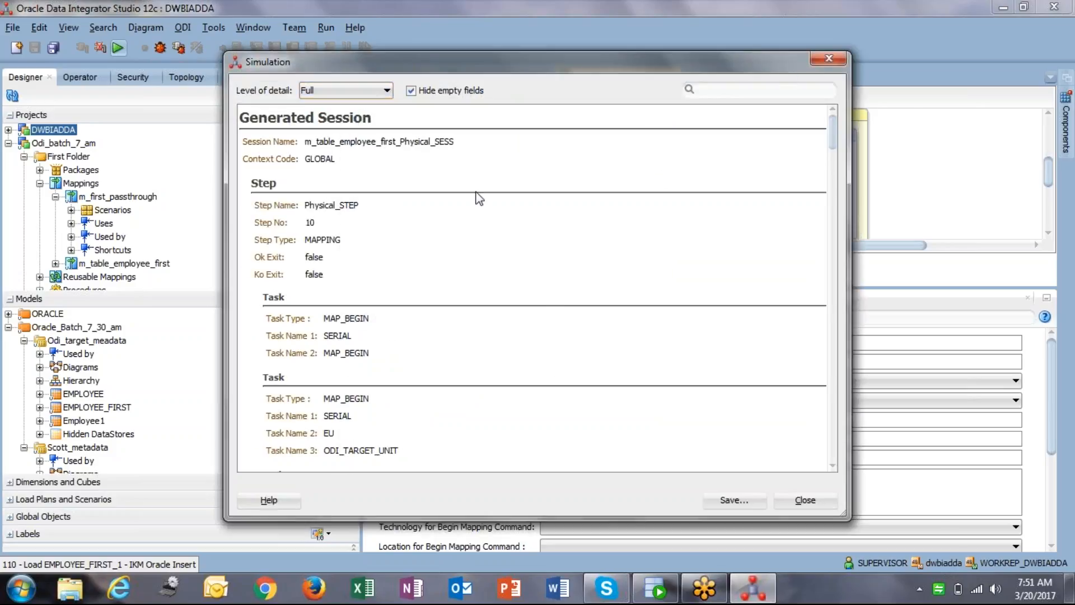
# Examine the generated session's name and context, its step details, and the first MAP_BEGIN task in the simulation report.
pyautogui.moveTo(241, 118); pyautogui.dragTo(399, 135)
pyautogui.click(369, 157)
pyautogui.moveTo(256, 205); pyautogui.dragTo(297, 224)
pyautogui.click(306, 206)
pyautogui.click(299, 226)
pyautogui.scroll(-3, 303, 316)
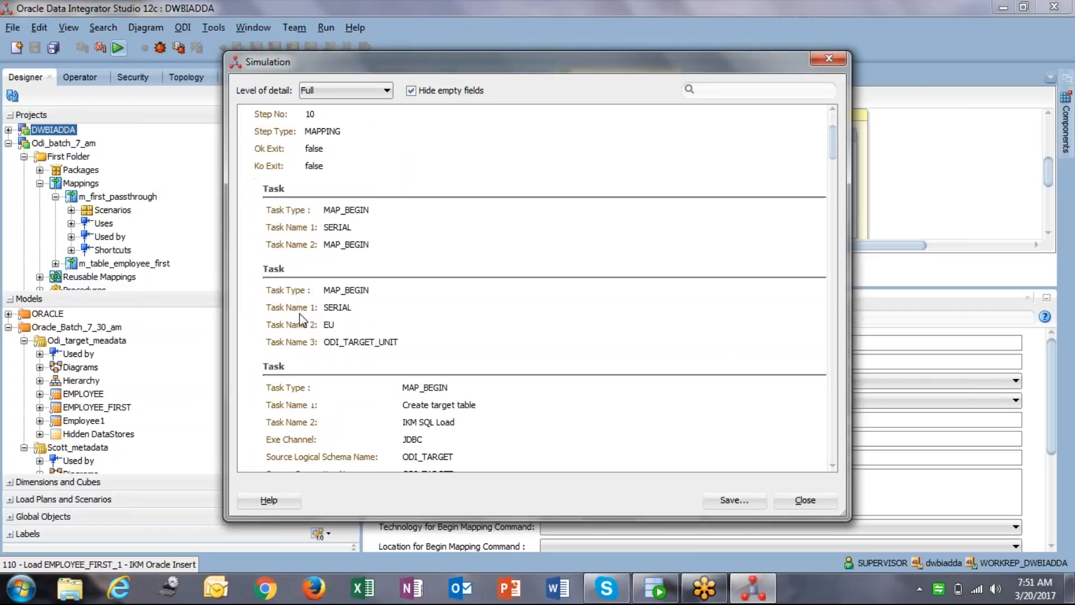
pyautogui.moveTo(325, 210); pyautogui.dragTo(370, 208)
pyautogui.click(372, 210)
# Review the Create target table task and its create table command for ODI_TARGET.EMPLOYEE_FIRST in the simulation report.
pyautogui.scroll(-6, 408, 281)
pyautogui.scroll(-3, 393, 285)
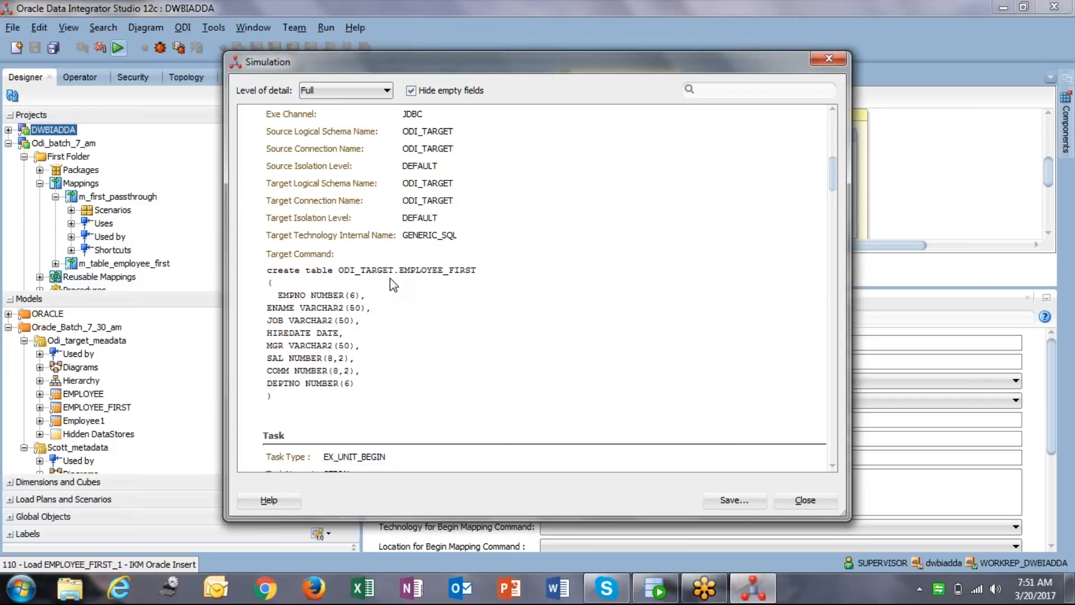
pyautogui.moveTo(266, 250); pyautogui.dragTo(329, 402)
pyautogui.click(330, 402)
pyautogui.moveTo(268, 253); pyautogui.dragTo(336, 409)
pyautogui.click(331, 320)
pyautogui.scroll(3, 331, 323)
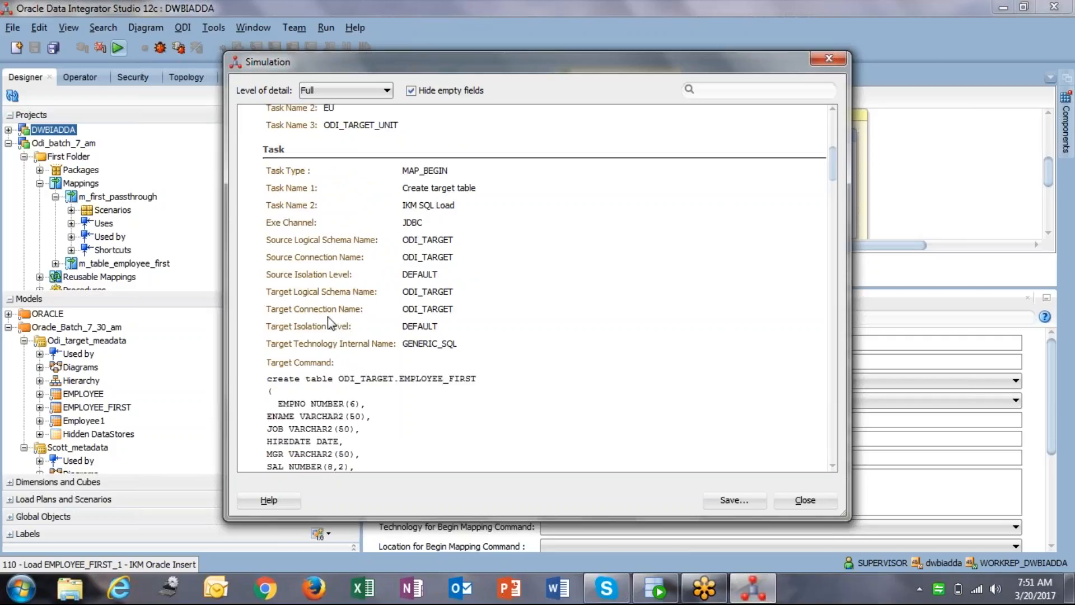
# Review the Create work table task of LKM SQL to Oracle and its create table command for C$_0DEFAULT.
pyautogui.scroll(-8, 327, 317)
pyautogui.scroll(-7, 327, 316)
pyautogui.scroll(-9, 305, 279)
pyautogui.moveTo(263, 176); pyautogui.dragTo(502, 179)
pyautogui.click(451, 174)
pyautogui.moveTo(258, 177); pyautogui.dragTo(335, 182)
pyautogui.click(495, 183)
pyautogui.scroll(-3, 494, 181)
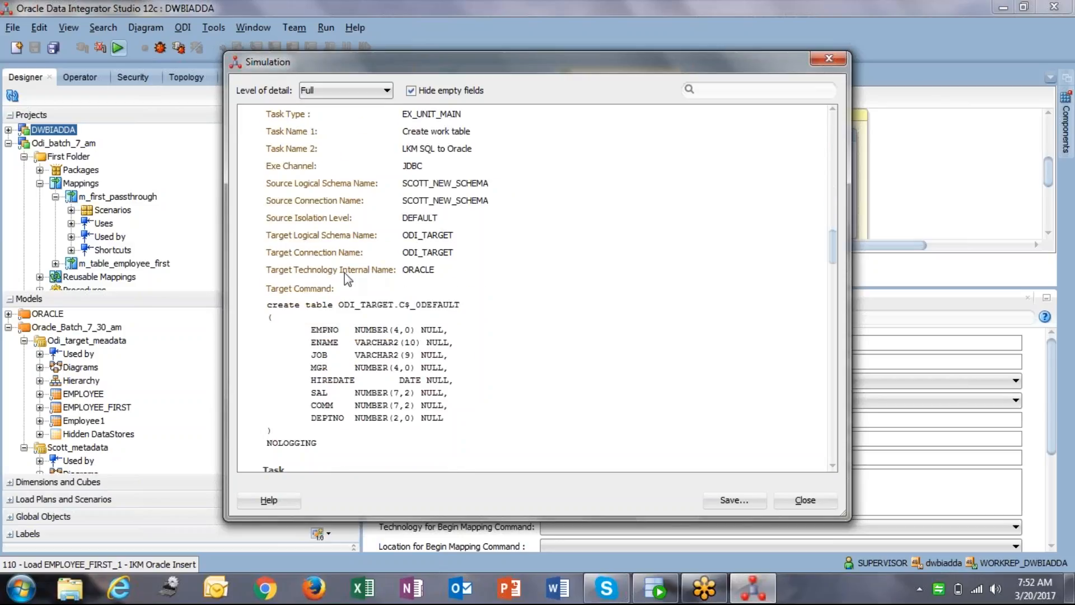
pyautogui.moveTo(263, 303); pyautogui.dragTo(346, 449)
pyautogui.click(345, 449)
# Examine the Load data task's source select on SCOTT.EMP and its target insert into ODI_TARGET.C$_0DEFAULT.
pyautogui.scroll(-3, 345, 451)
pyautogui.scroll(-9, 345, 451)
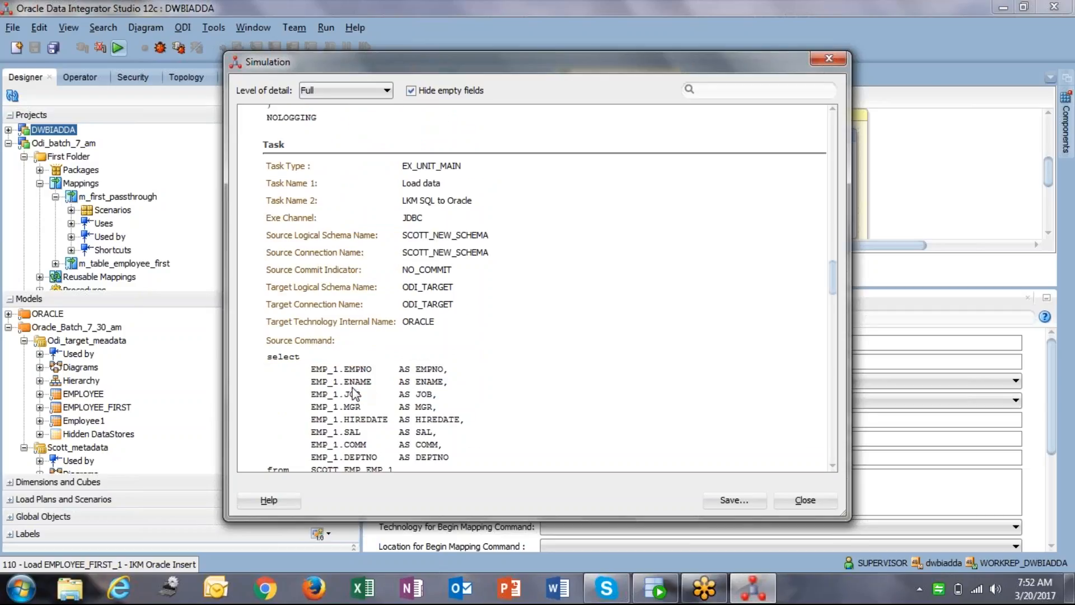
pyautogui.moveTo(264, 252); pyautogui.dragTo(358, 386)
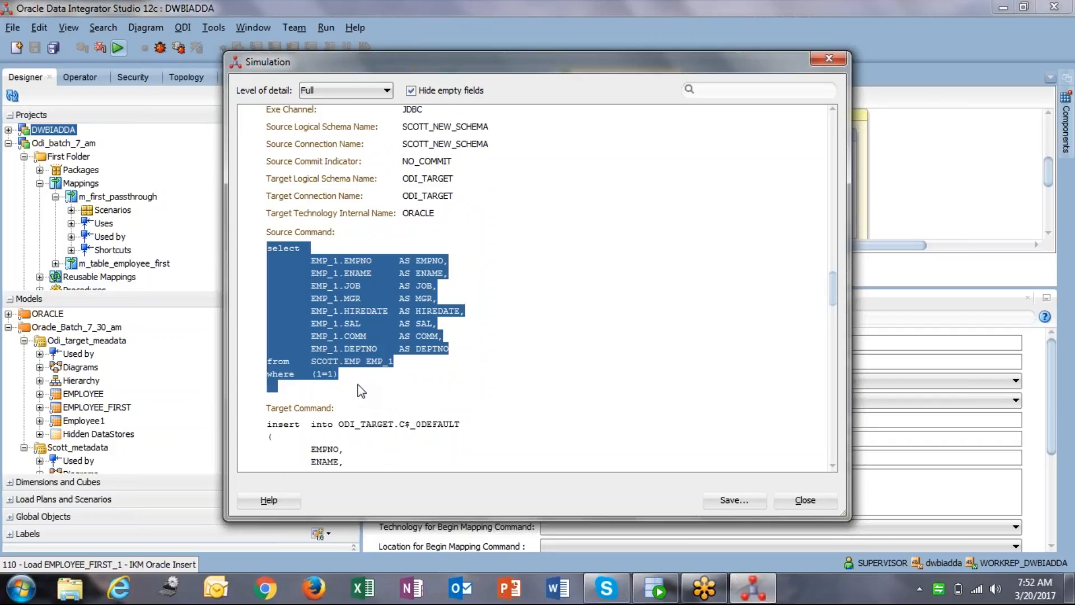
pyautogui.click(325, 353)
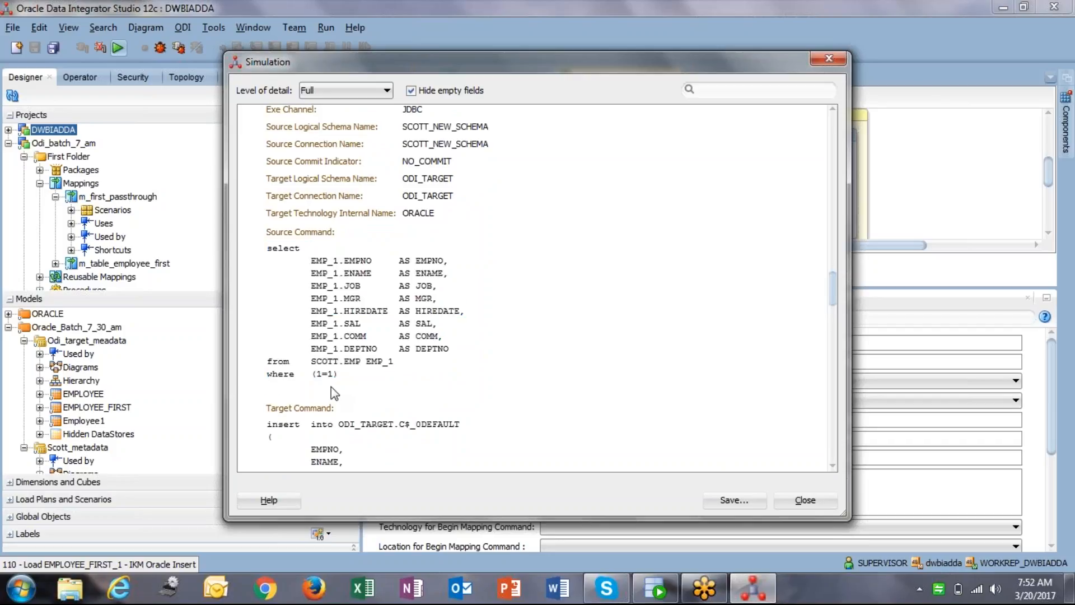
pyautogui.scroll(-3, 361, 332)
pyautogui.moveTo(267, 299); pyautogui.dragTo(472, 321)
pyautogui.click(472, 321)
pyautogui.scroll(-3, 471, 322)
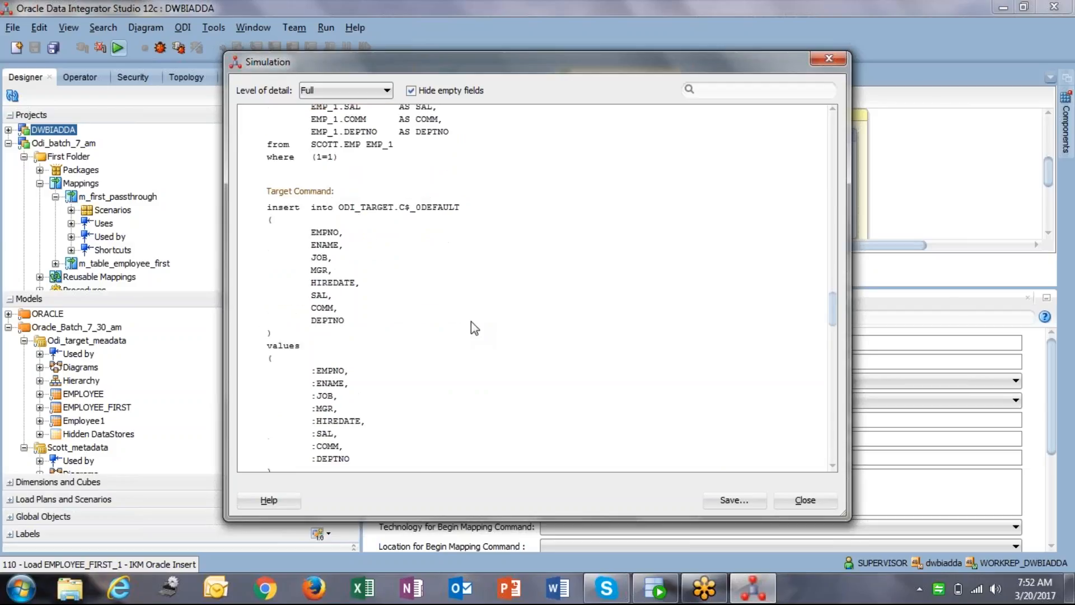
pyautogui.scroll(-3, 471, 322)
pyautogui.moveTo(317, 263); pyautogui.dragTo(385, 357)
pyautogui.click(382, 355)
# Review the DBMS_STATS.GATHER_TABLE_STATS block that analyzes the C$_0DEFAULT work table.
pyautogui.scroll(-5, 379, 355)
pyautogui.scroll(-3, 380, 359)
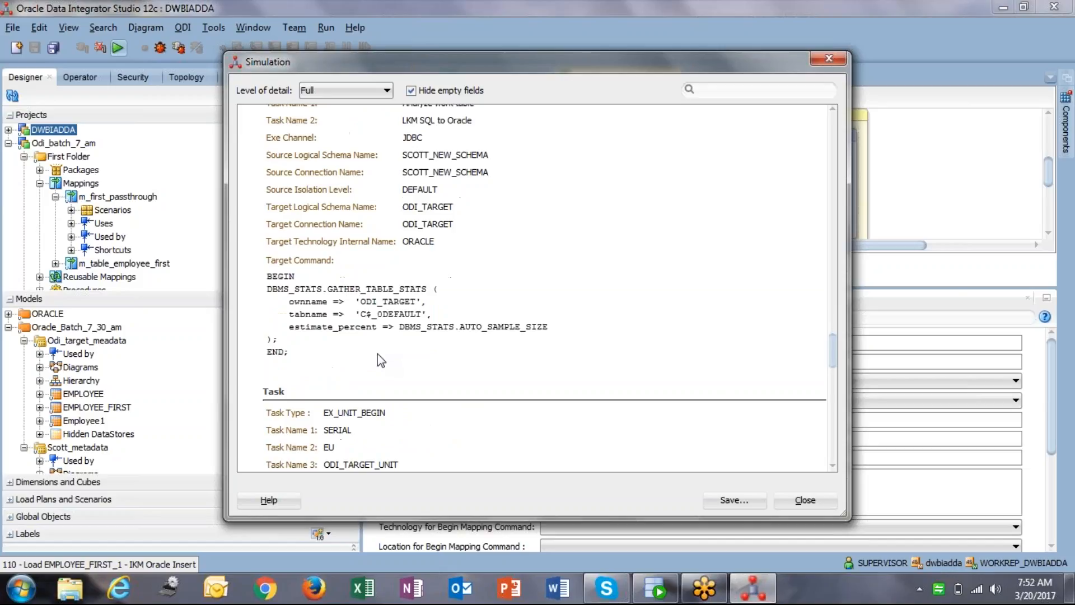
pyautogui.moveTo(268, 276); pyautogui.dragTo(310, 353)
pyautogui.click(311, 354)
pyautogui.moveTo(257, 277); pyautogui.dragTo(308, 351)
pyautogui.click(312, 353)
# Review the IKM Oracle Insert command that fills ODI_TARGET.EMPLOYEE_FIRST from the C$_0DEFAULT work table.
pyautogui.scroll(-14, 312, 354)
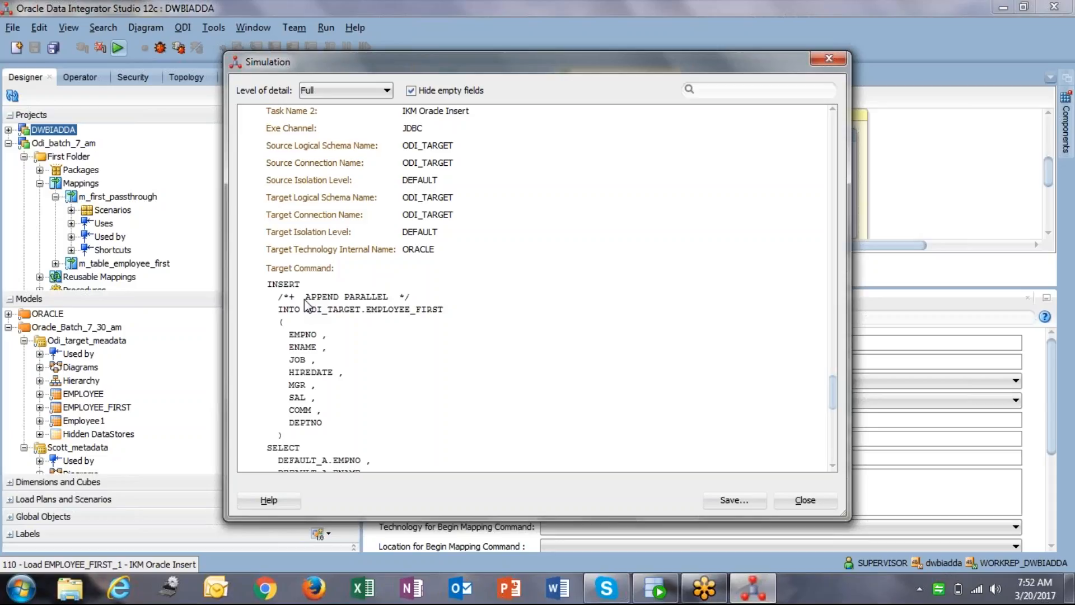
pyautogui.moveTo(267, 283); pyautogui.dragTo(451, 311)
pyautogui.click(451, 312)
pyautogui.scroll(-10, 454, 318)
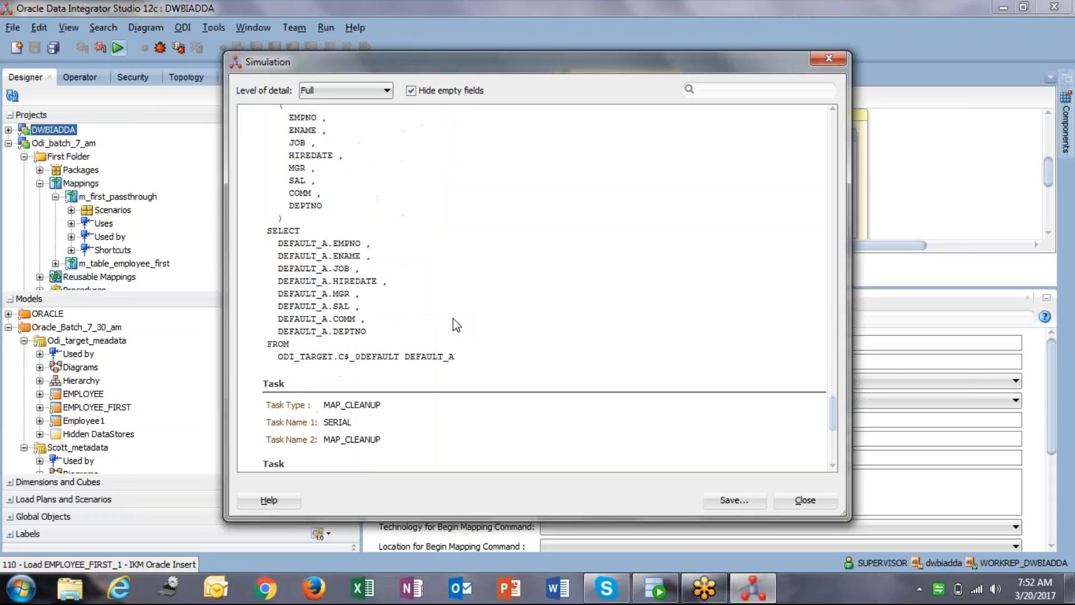
# Check the Drop work table cleanup task and its drop command for ODI_TARGET.C$_0DEFAULT.
pyautogui.scroll(-3, 457, 325)
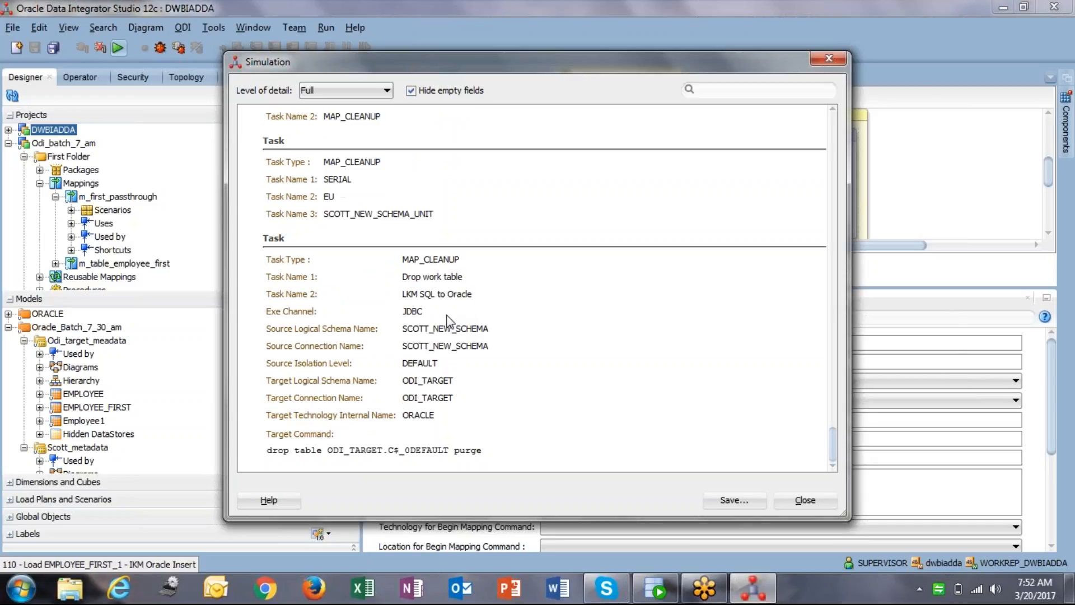
pyautogui.moveTo(261, 453); pyautogui.dragTo(483, 454)
pyautogui.click(504, 456)
# Set the simulation report's level of detail to No generated code.
pyautogui.click(371, 92)
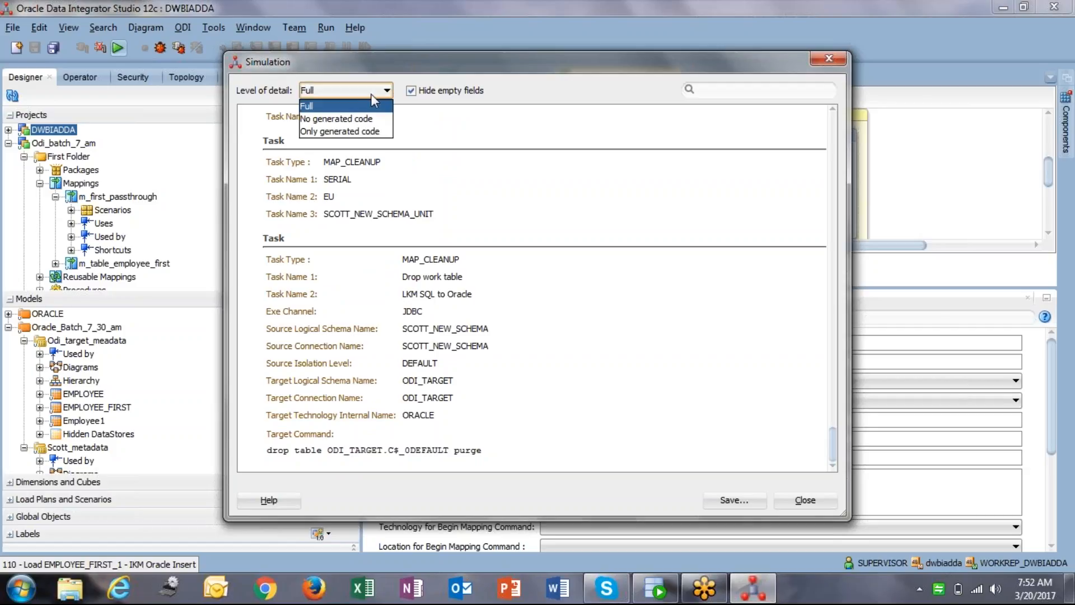
pyautogui.click(367, 119)
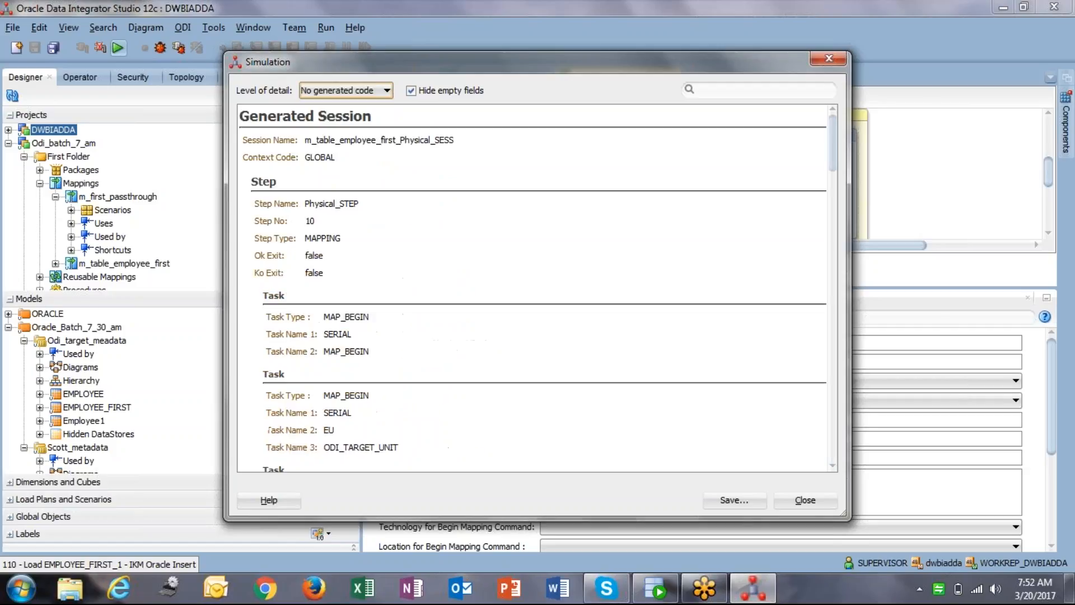
# Look through the session tasks listed in the simulation report without generated code, and close the report.
pyautogui.scroll(-10, 430, 300)
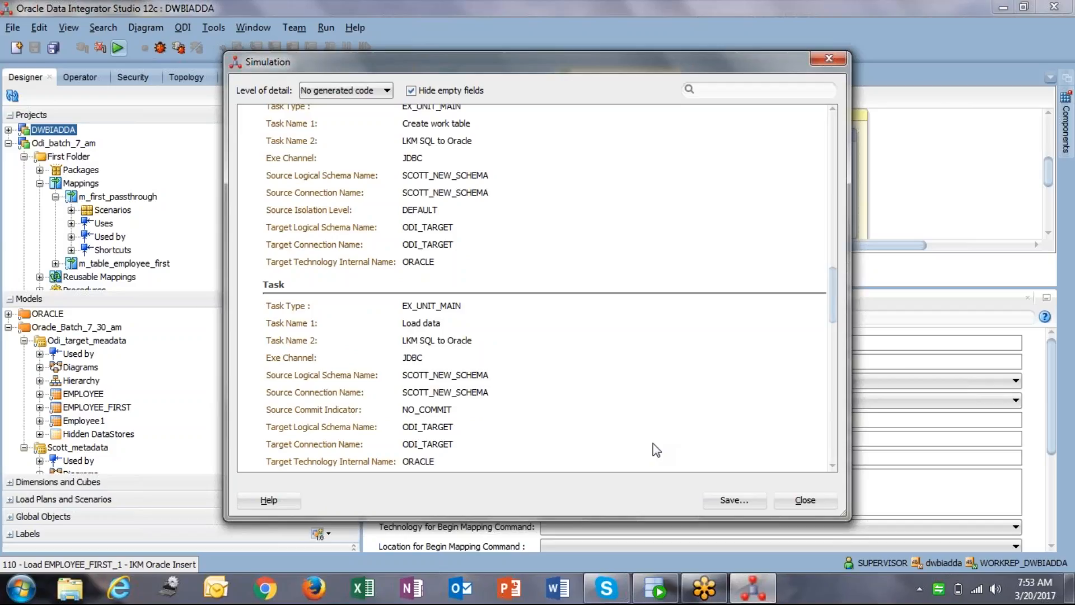
pyautogui.click(802, 502)
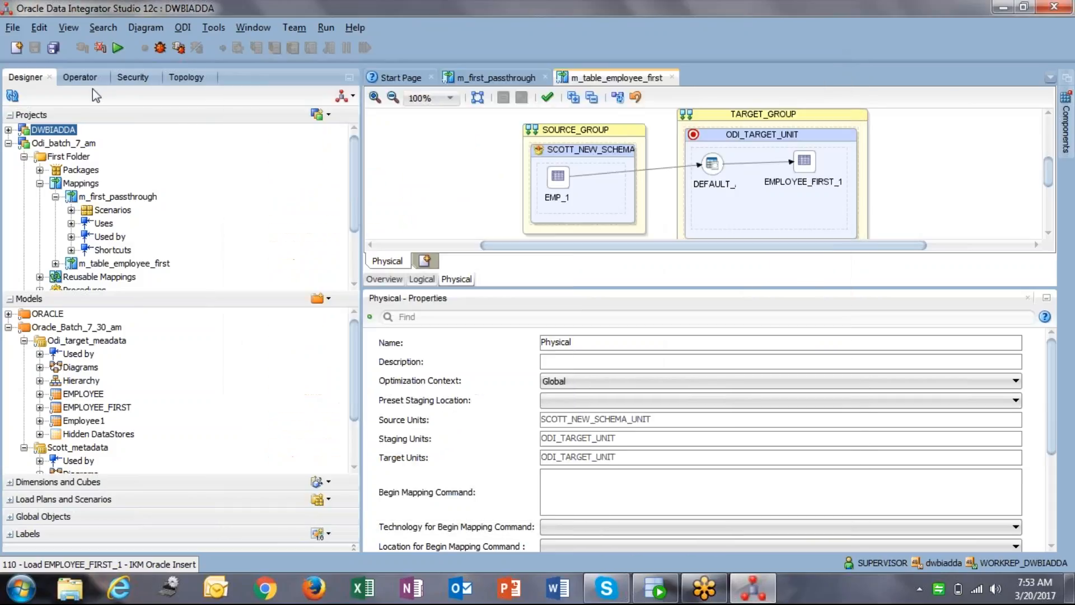
# In the Operator, expand failed session 88 (m_test6_Physical_SESS) to its 50 - Load data - LKM SQL to Oracle task and check that task's available actions.
pyautogui.click(89, 83)
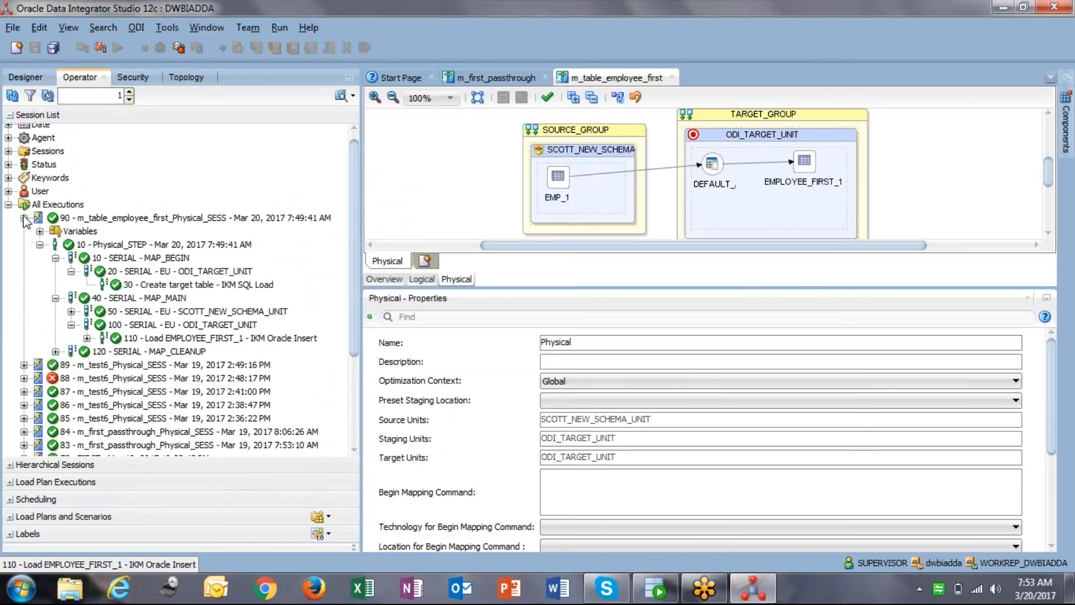
pyautogui.click(24, 217)
pyautogui.click(70, 246)
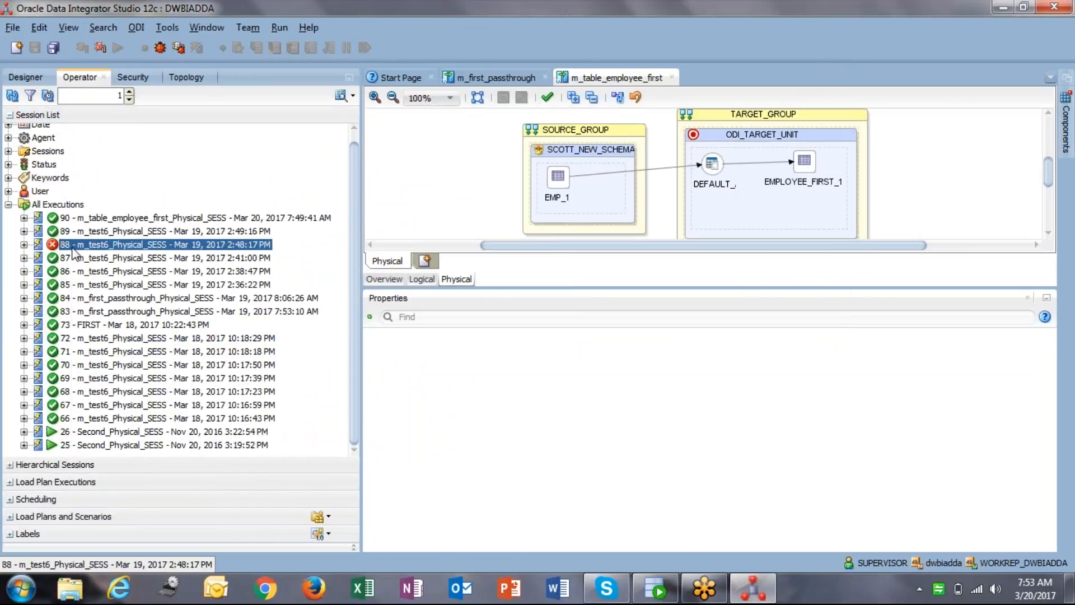
pyautogui.rightClick(71, 249)
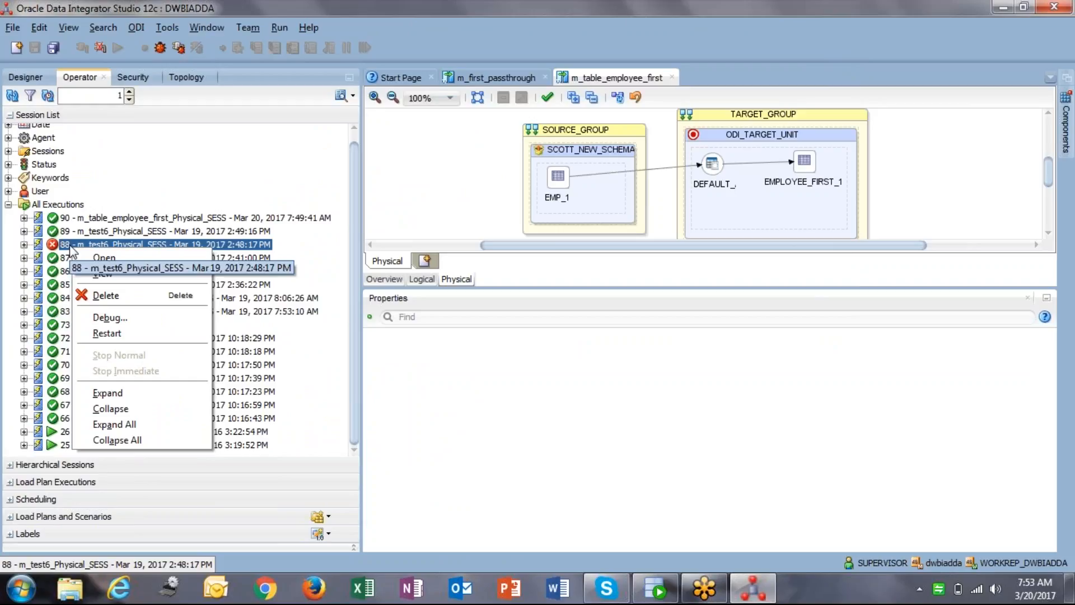
pyautogui.click(24, 245)
pyautogui.click(40, 272)
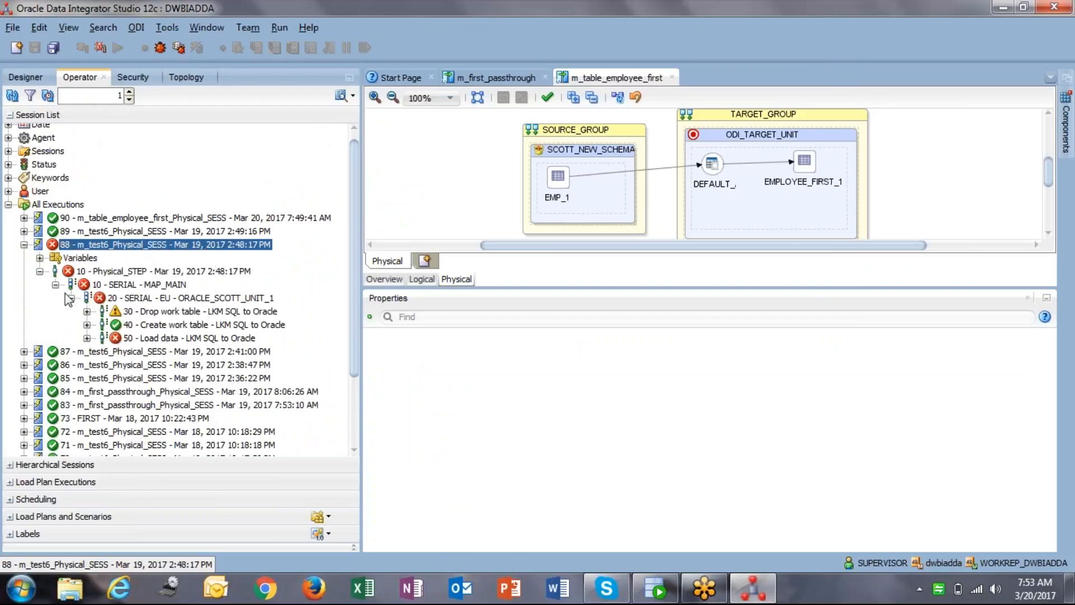
pyautogui.click(86, 338)
pyautogui.click(148, 340)
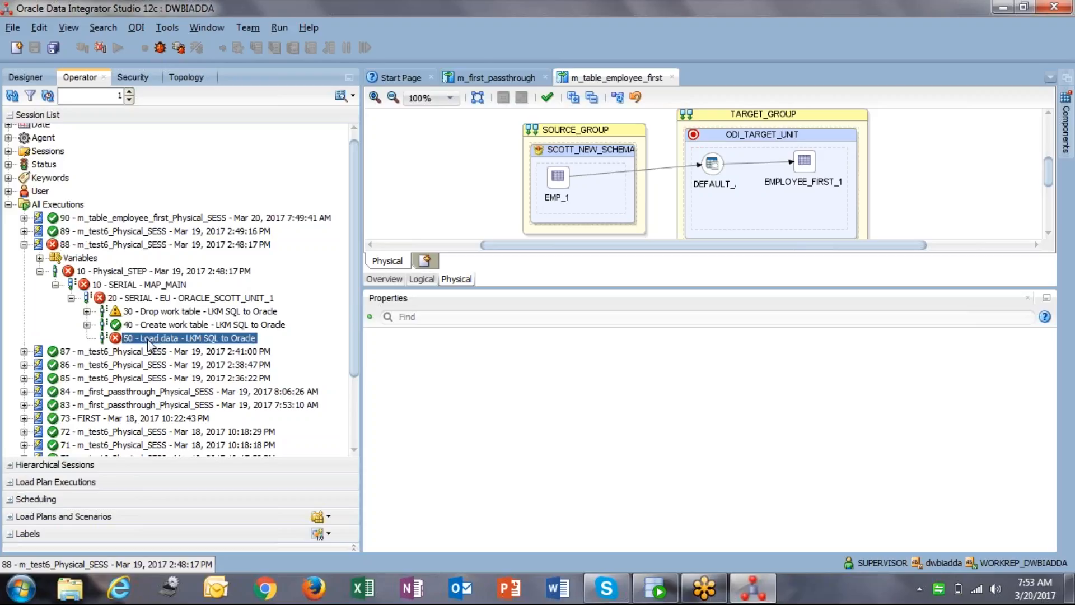
pyautogui.rightClick(149, 340)
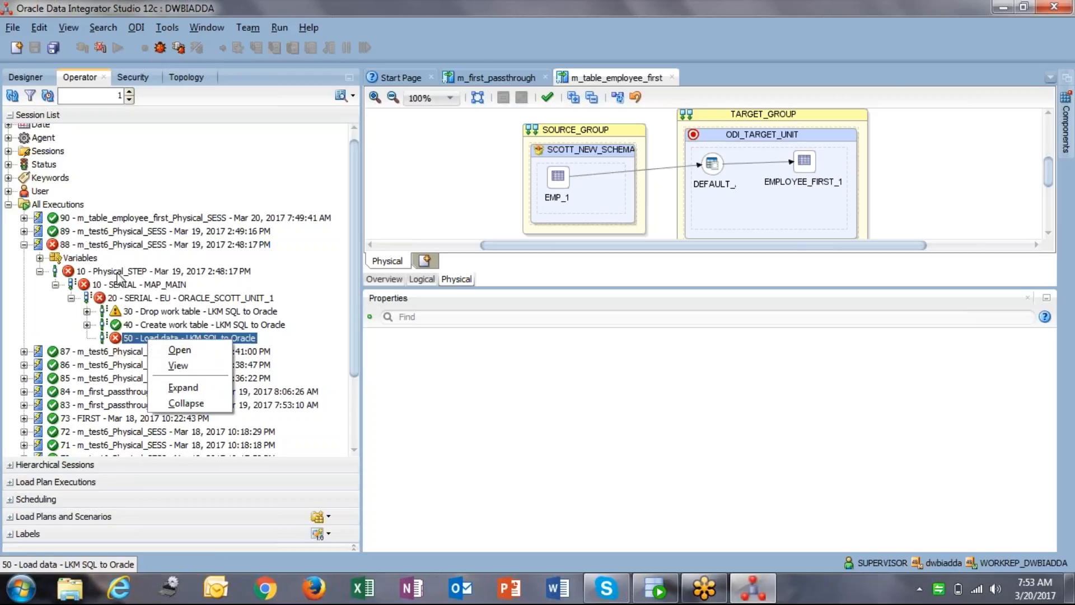
# Examine the restart options of failed session 88, comparing the previous agent with choosing another agent, and leave without restarting.
pyautogui.rightClick(109, 255)
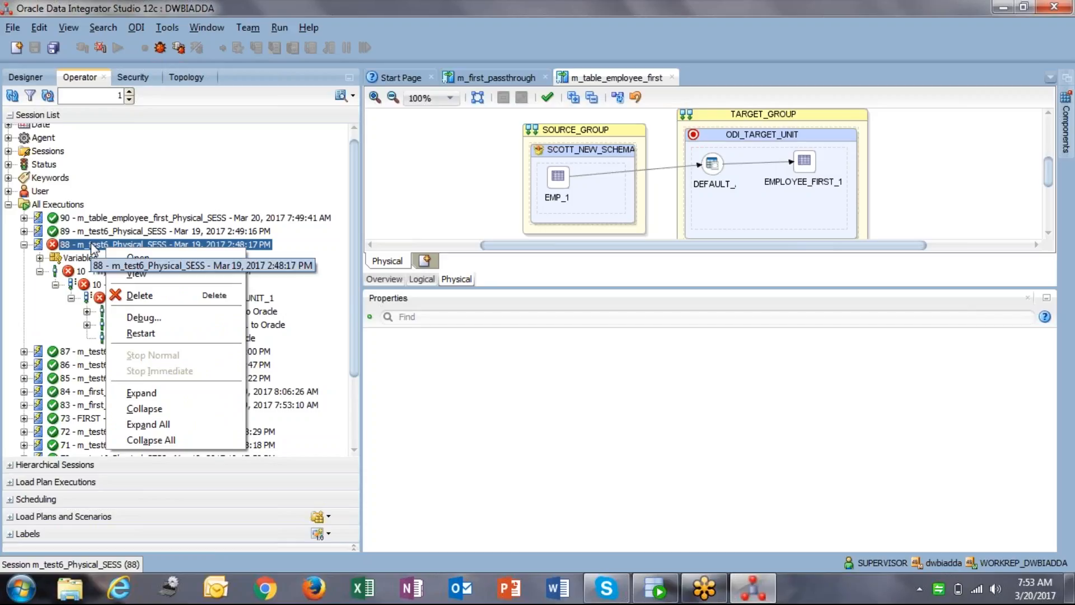
pyautogui.rightClick(91, 245)
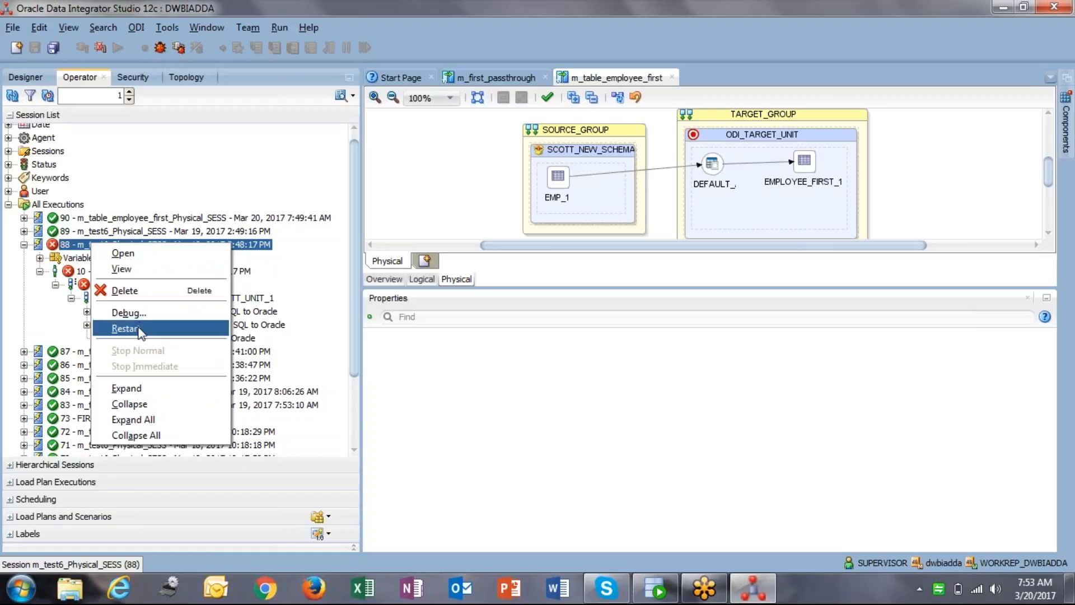
pyautogui.click(125, 328)
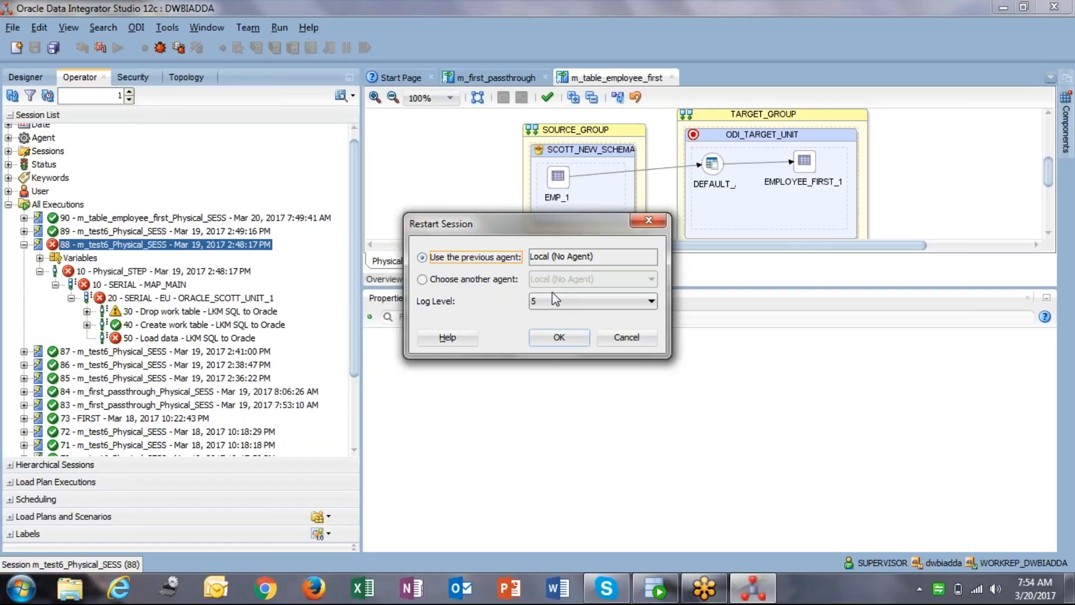
pyautogui.click(496, 280)
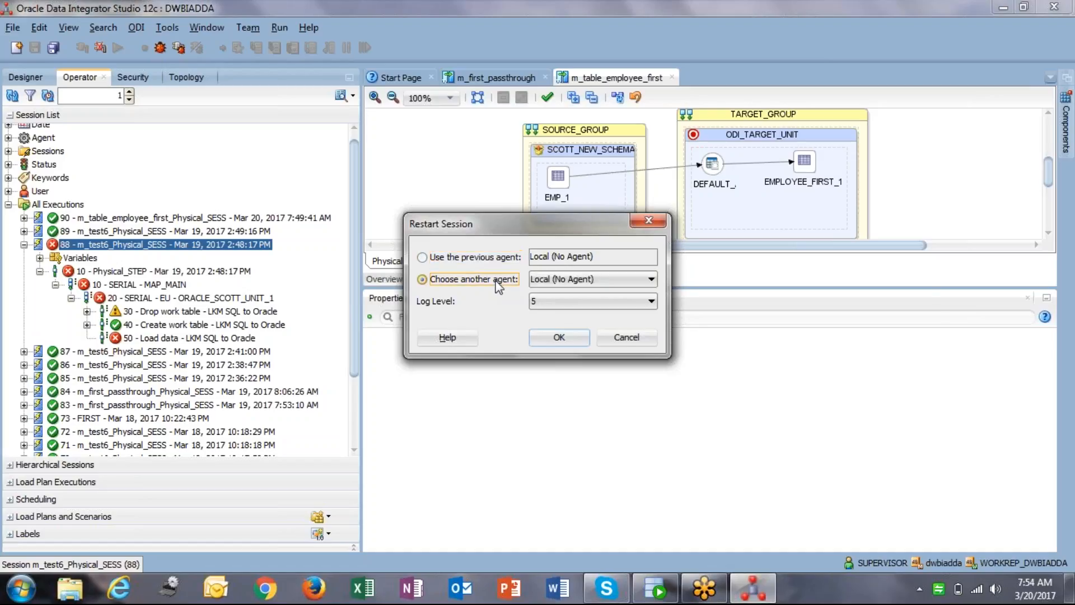
pyautogui.click(474, 262)
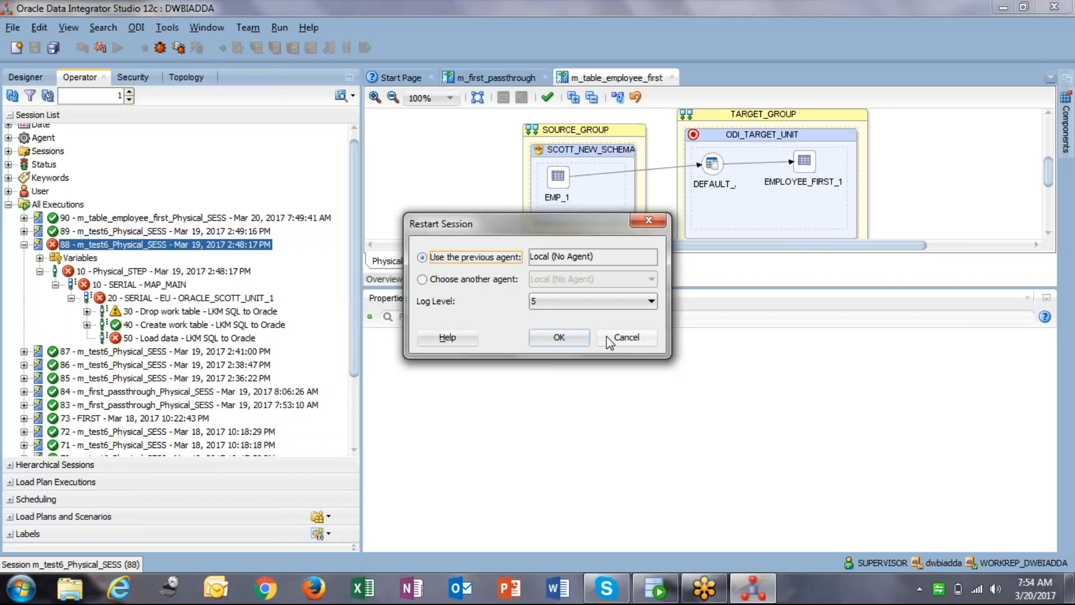
pyautogui.click(607, 336)
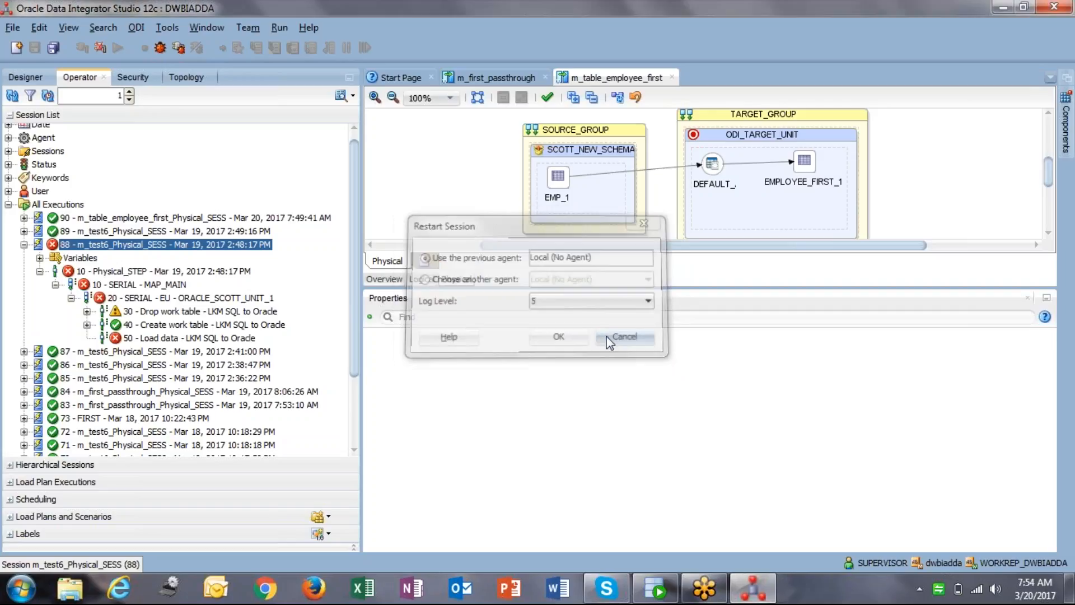
# Check which actions are offered for the Load data task, the ORACLE_SCOTT_UNIT_1 unit, Physical_STEP and session 88 itself.
pyautogui.click(188, 339)
pyautogui.rightClick(188, 339)
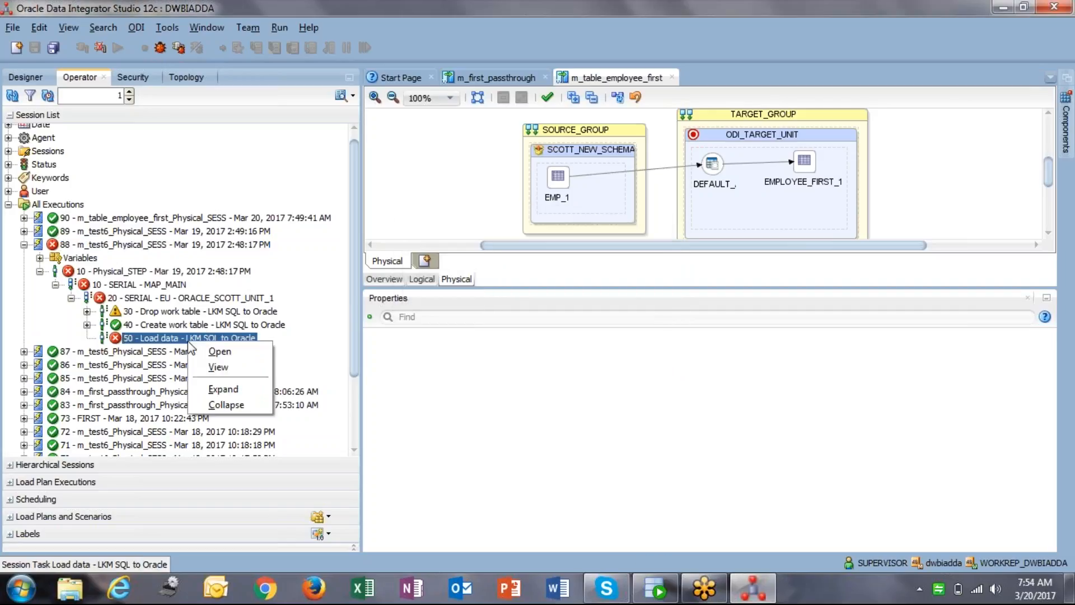
pyautogui.click(177, 298)
pyautogui.rightClick(179, 302)
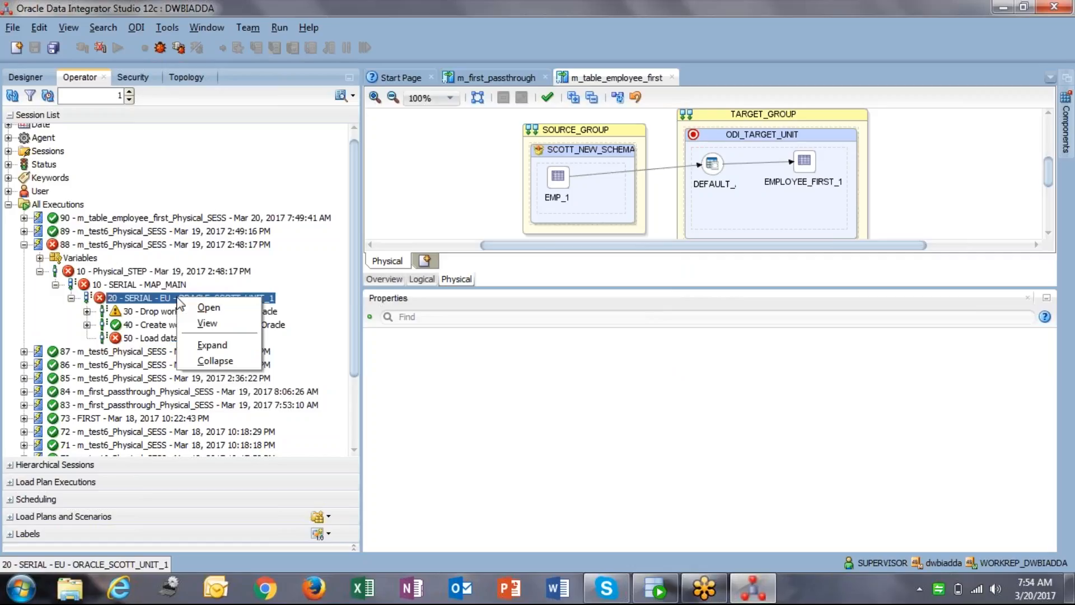
pyautogui.rightClick(177, 275)
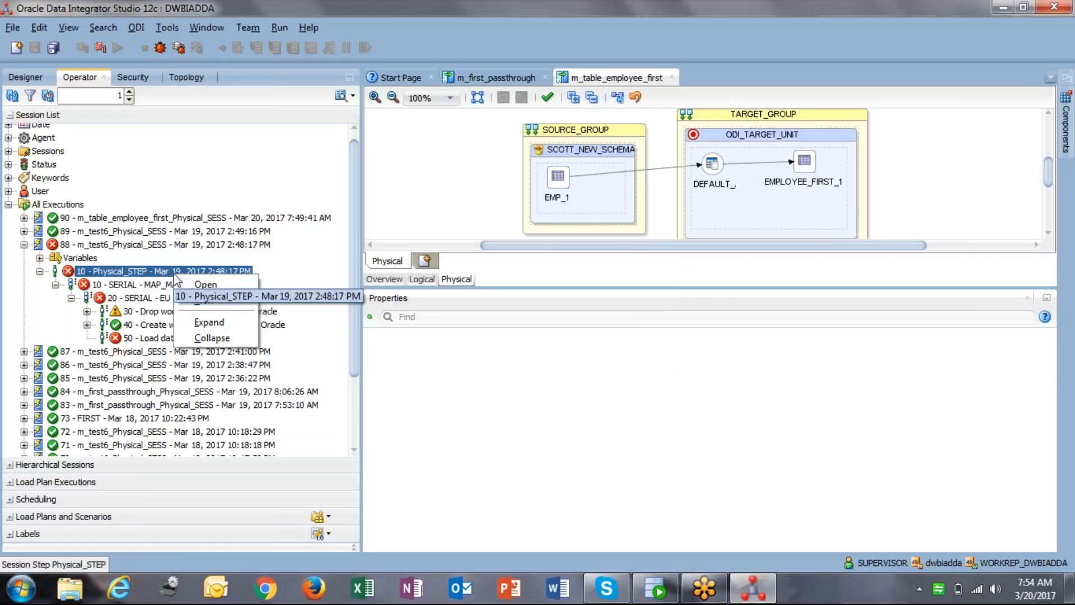
pyautogui.rightClick(156, 250)
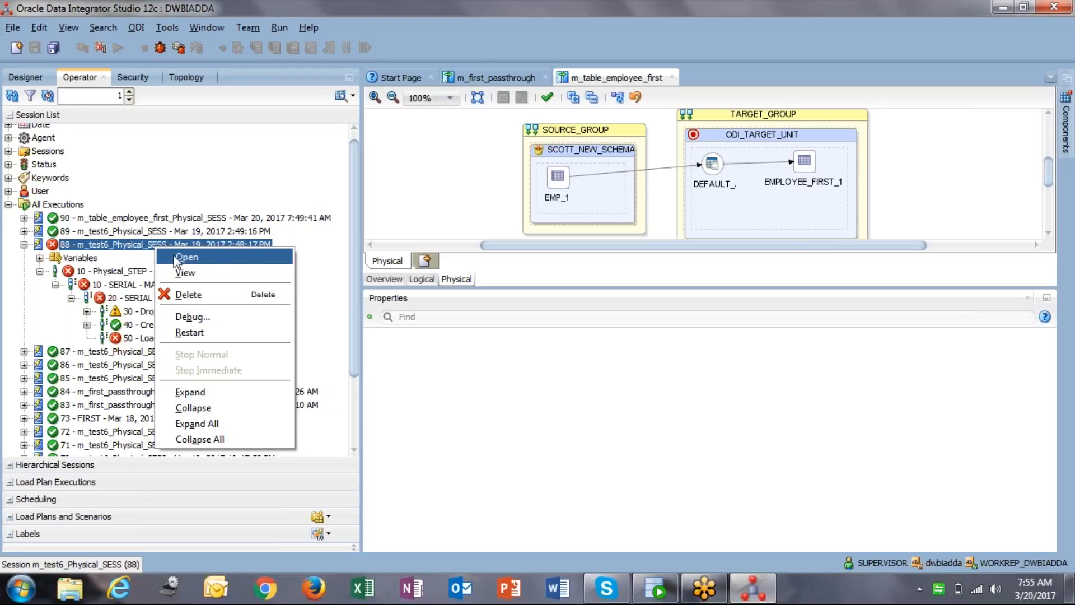
pyautogui.click(121, 249)
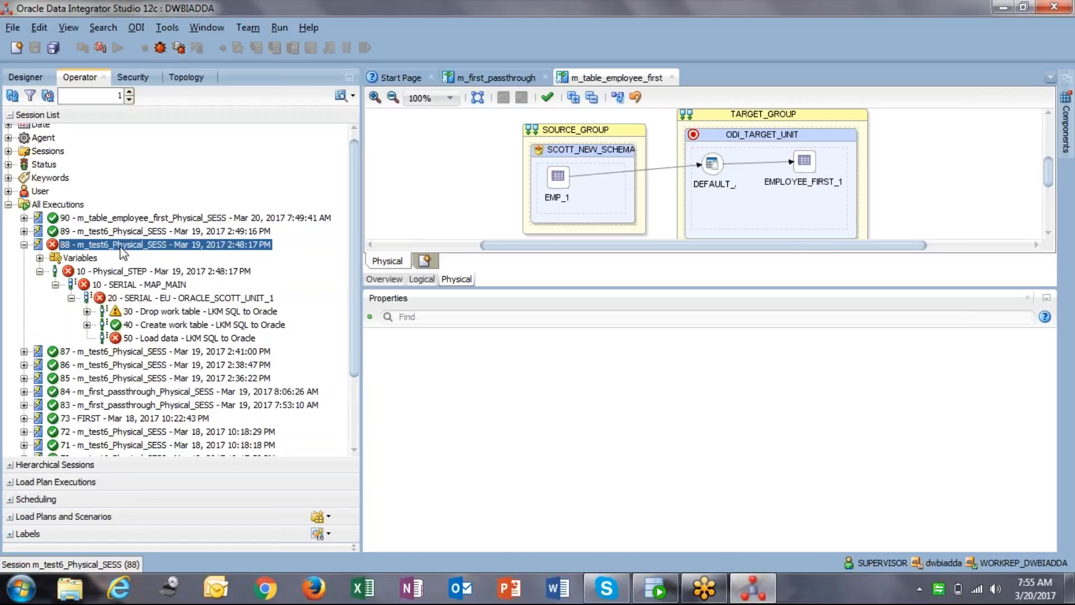
# Return to the Designer, enlarge the diagram area of m_table_employee_first and select SOURCE_GROUP.
pyautogui.click(32, 78)
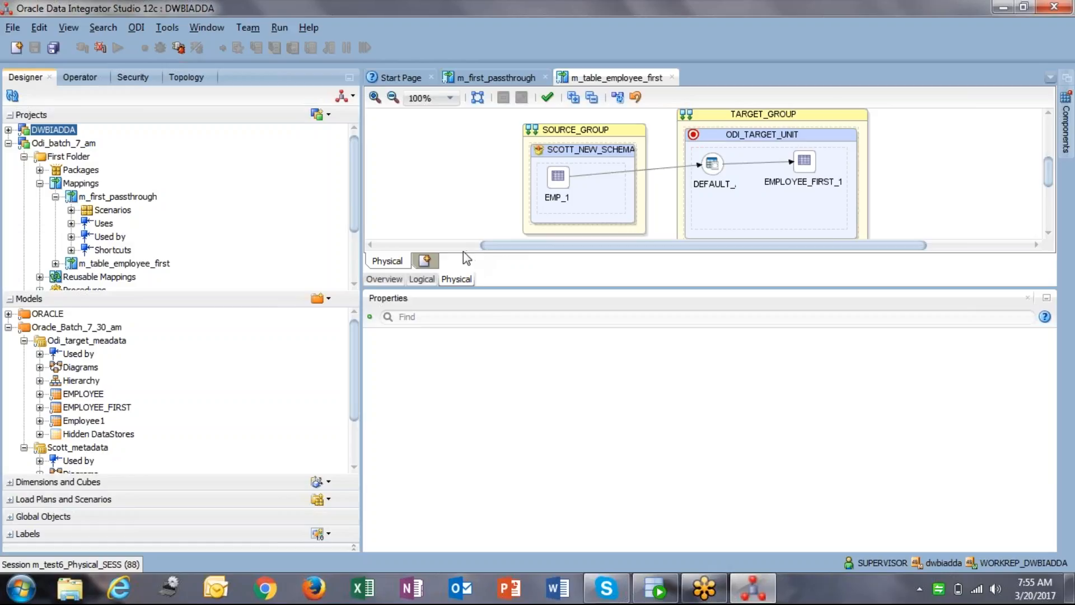
pyautogui.moveTo(507, 289); pyautogui.dragTo(508, 373)
pyautogui.click(570, 130)
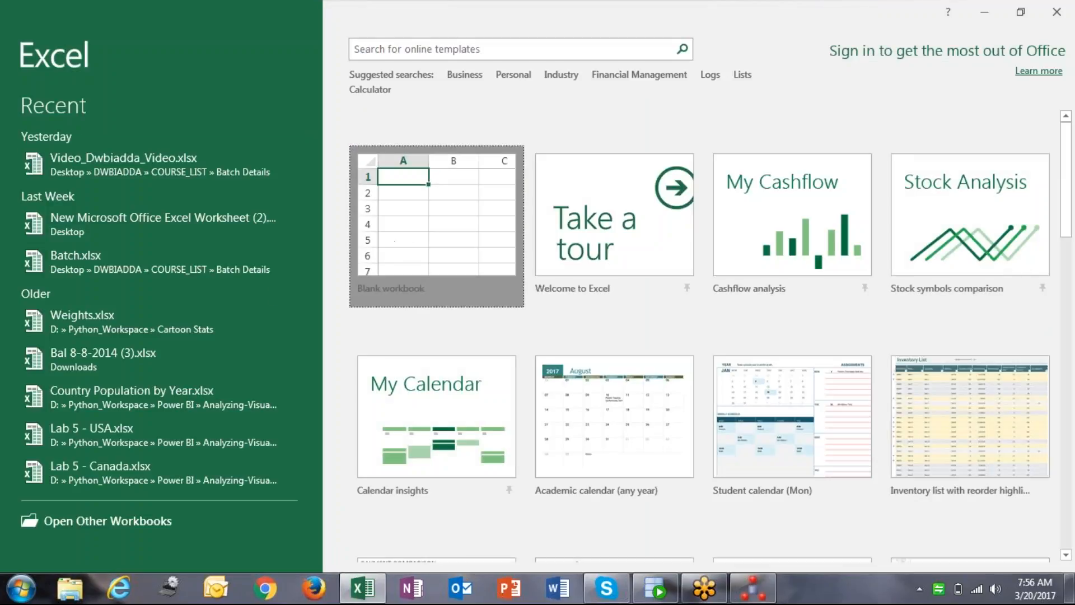
# In Excel, create a blank workbook, dismiss the subscription notice and enter EXPRE in cell F4.
pyautogui.click(401, 221)
pyautogui.click(246, 214)
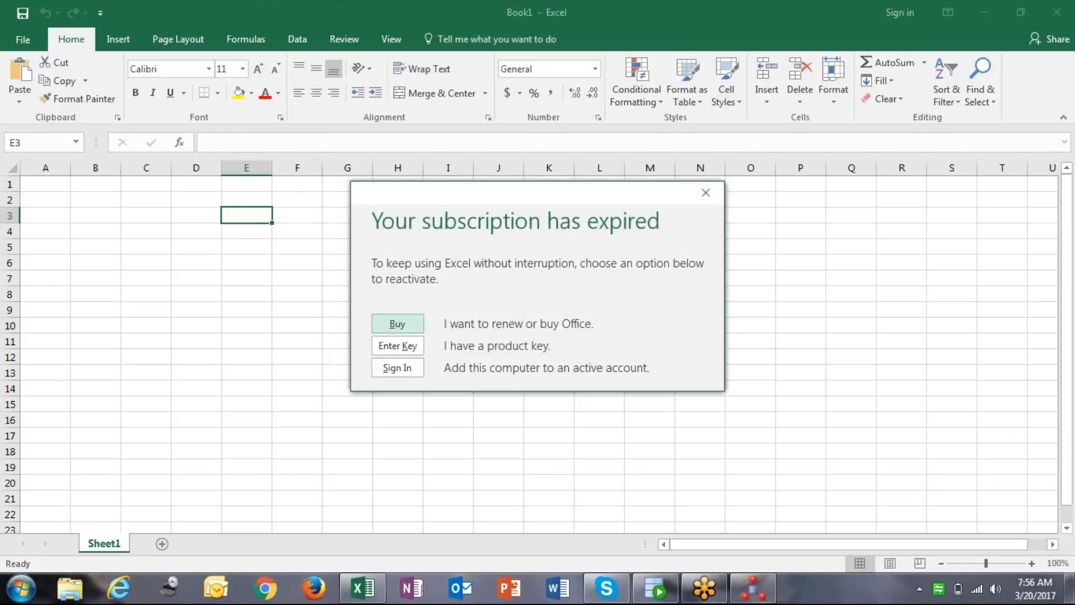
pyautogui.click(706, 192)
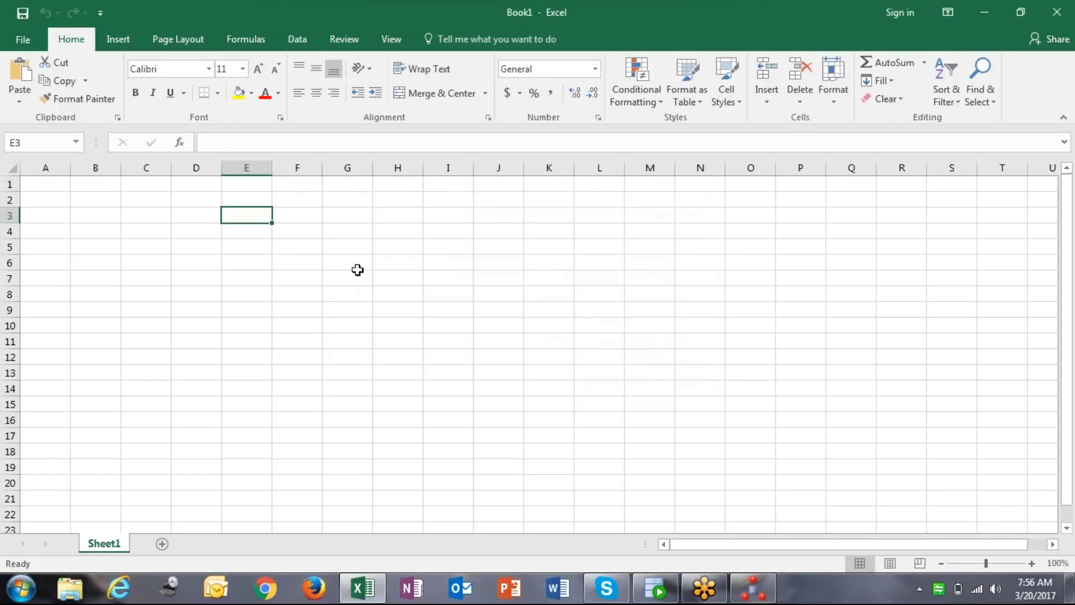
pyautogui.press('Down')
pyautogui.press('Right')
pyautogui.write('EXPRE')
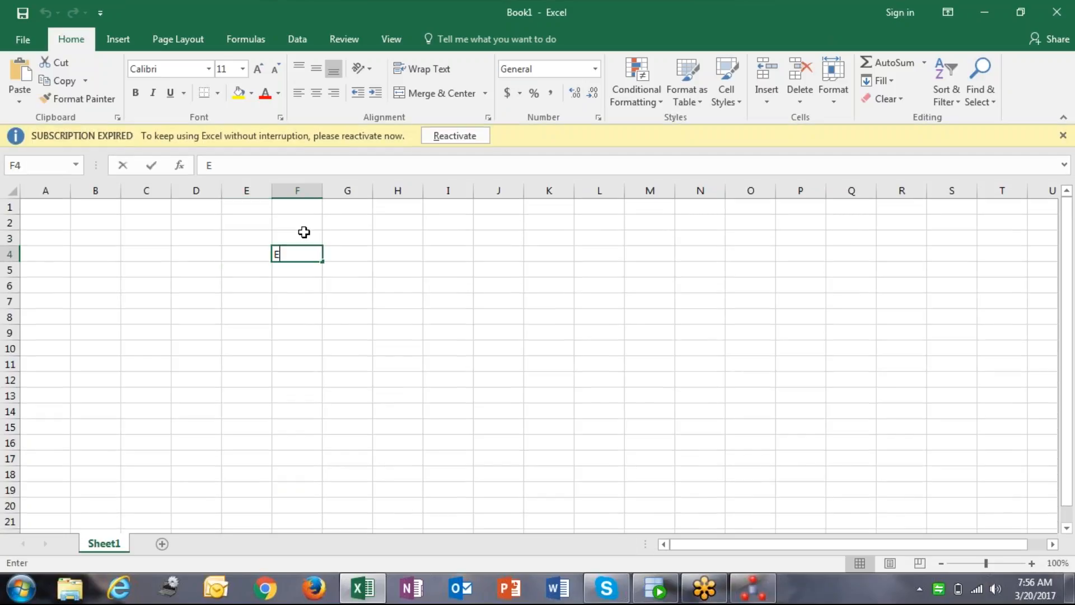
pyautogui.press('Return')
pyautogui.press('Return')
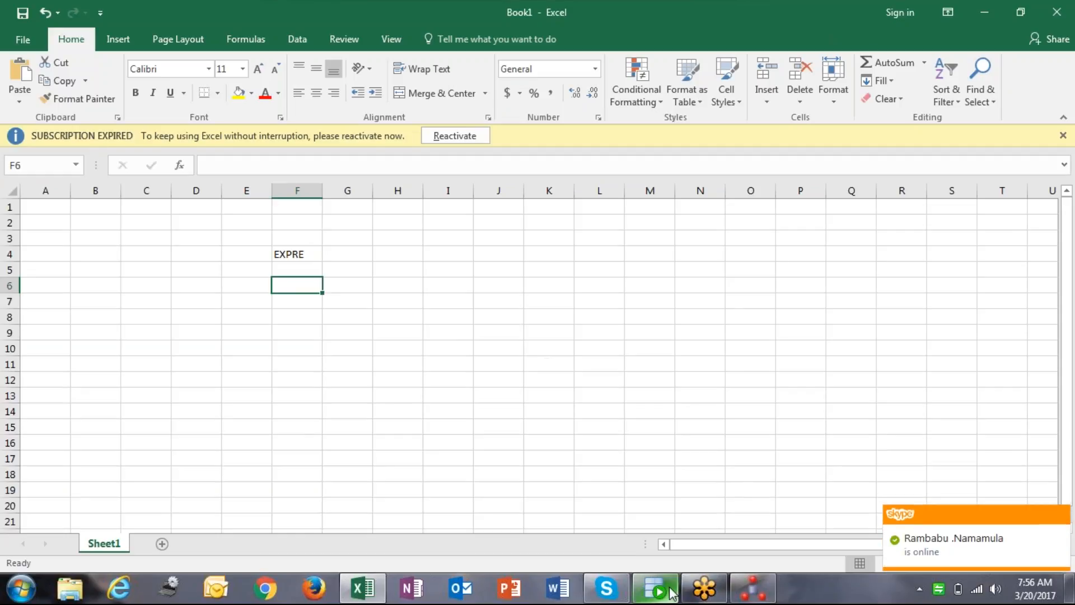
# Switch back to Oracle Data Integrator Studio and close the m_table_employee_first and m_first_passthrough mappings.
pyautogui.click(752, 588)
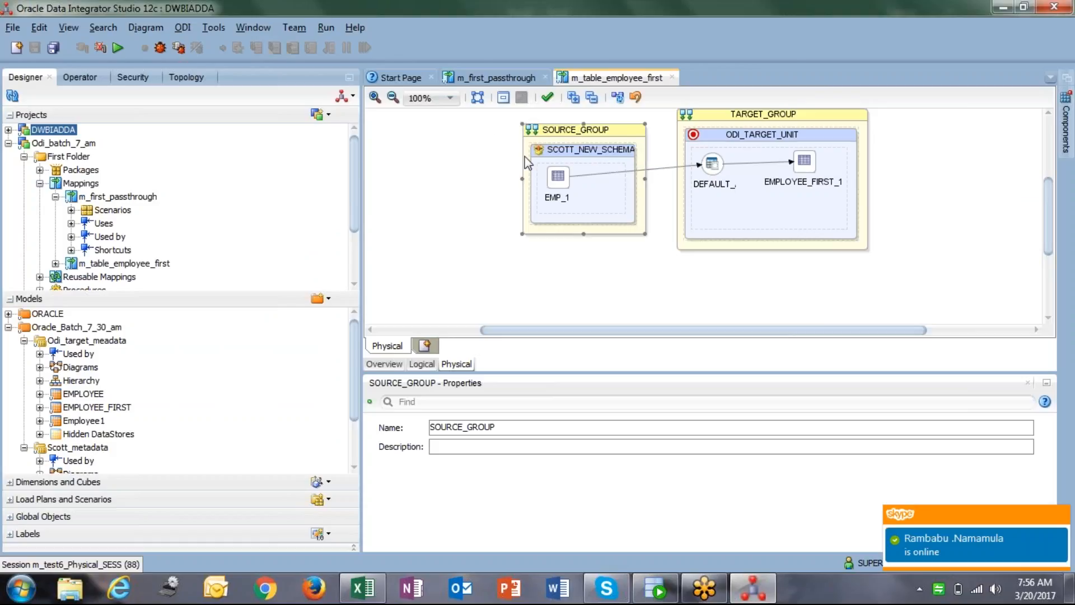
pyautogui.moveTo(588, 330); pyautogui.dragTo(503, 320)
pyautogui.click(515, 281)
pyautogui.scroll(3, 515, 281)
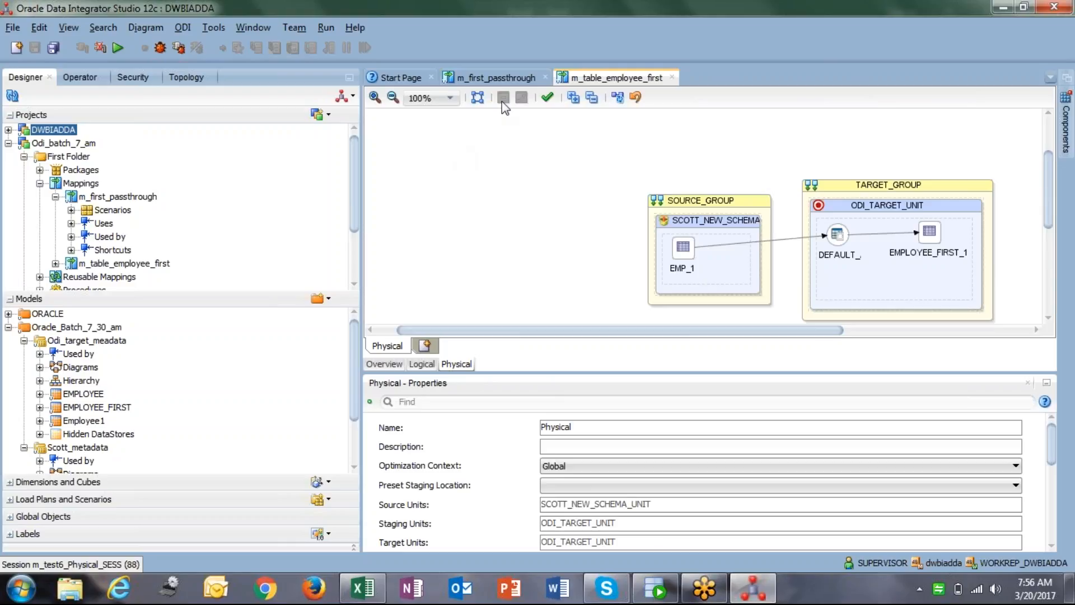
pyautogui.click(672, 77)
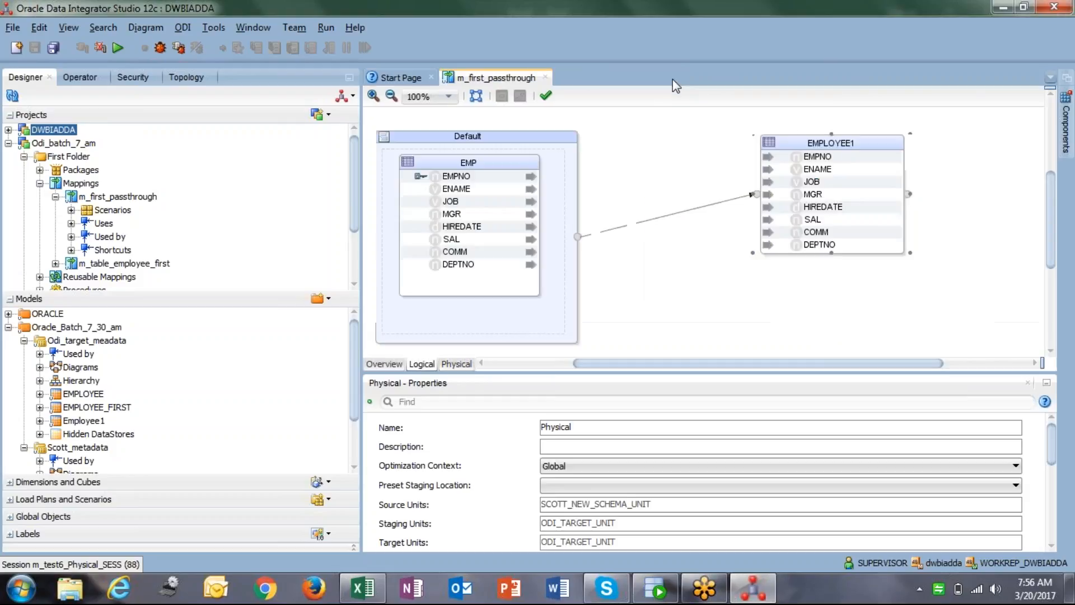
pyautogui.click(546, 78)
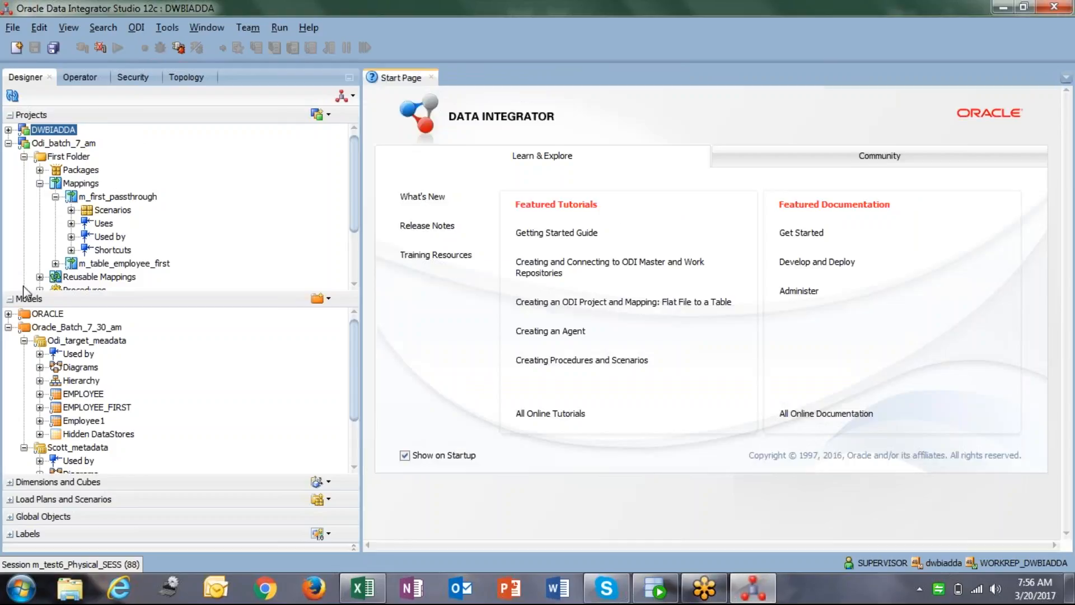
# Create a new mapping named m_emp_filter with an empty dataset in First Folder of Odi_batch_7_am.
pyautogui.click(8, 327)
pyautogui.rightClick(83, 184)
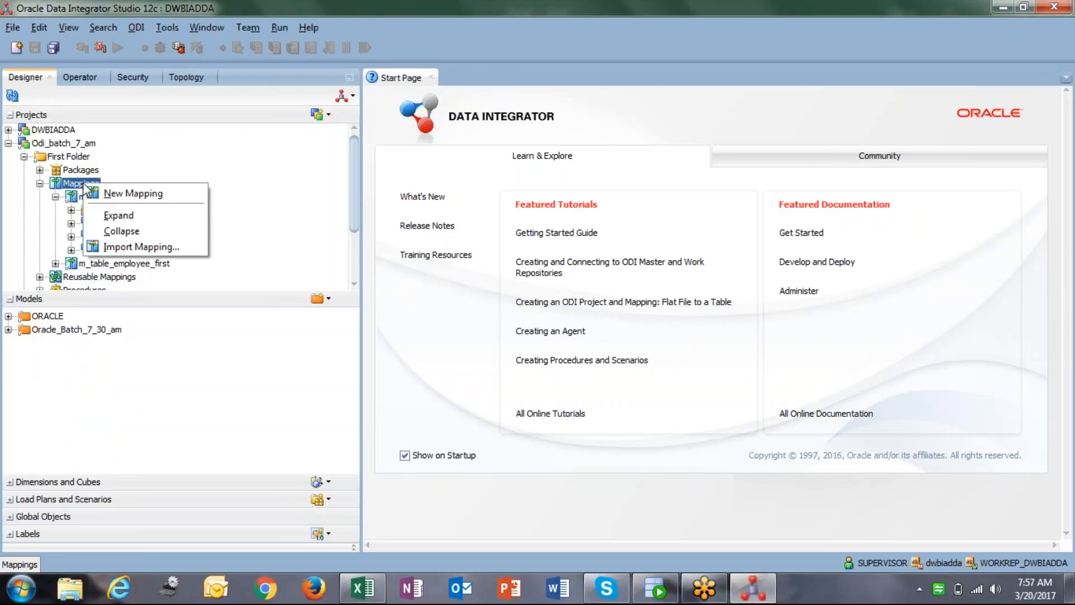
pyautogui.click(133, 193)
pyautogui.write('m')
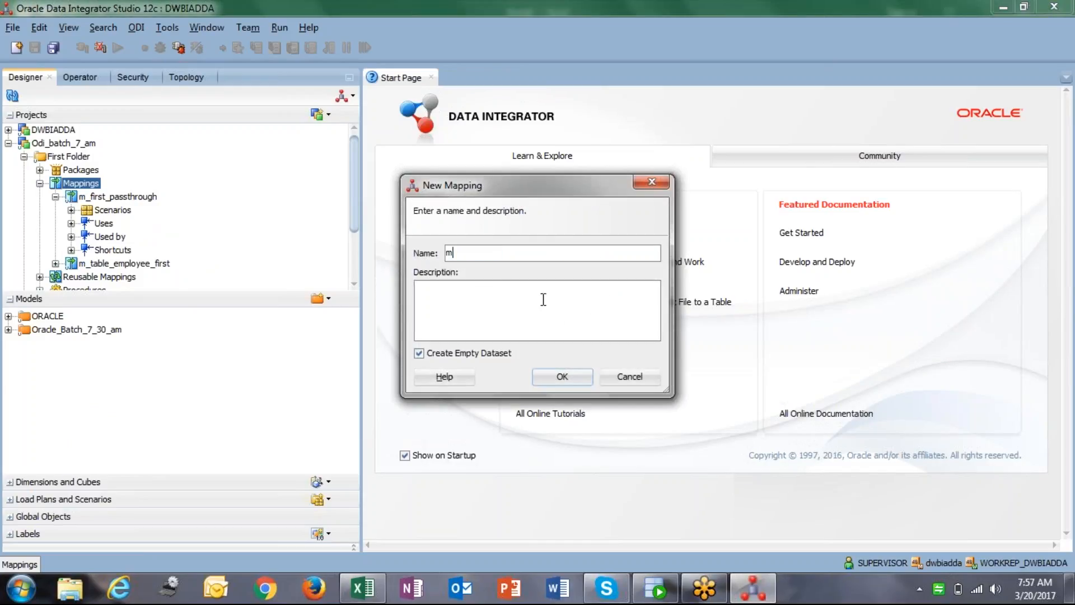
pyautogui.write('_emp_filter')
pyautogui.click(543, 299)
pyautogui.doubleClick(463, 254)
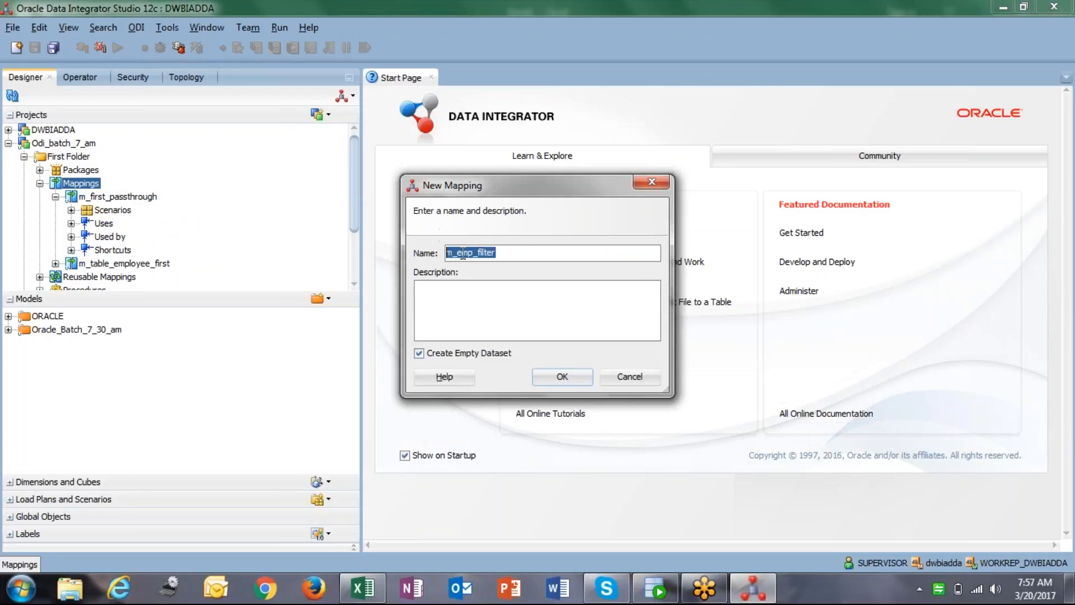
pyautogui.click(512, 255)
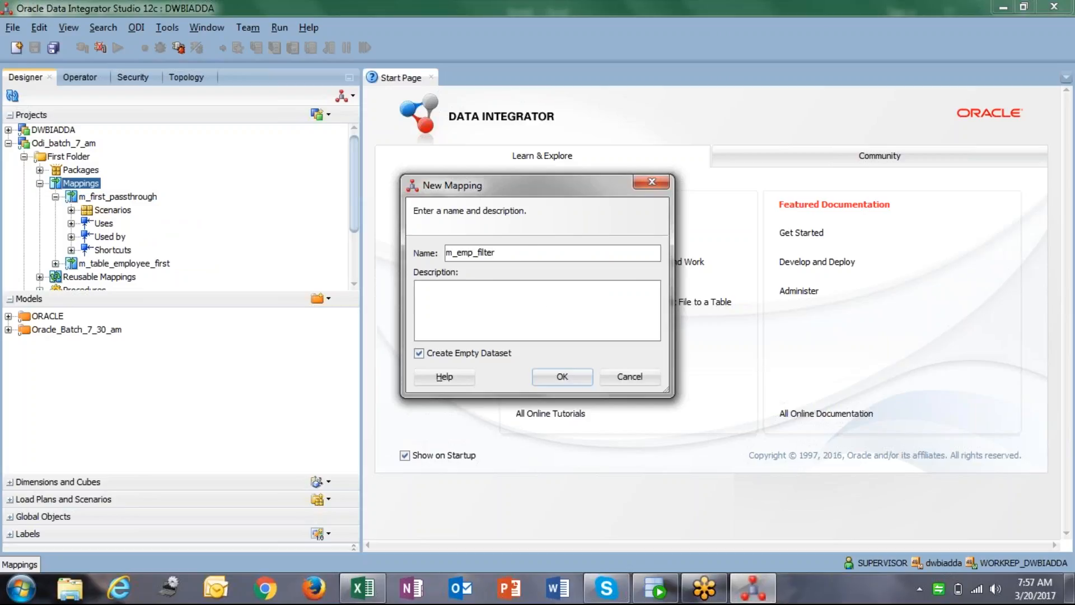
pyautogui.click(562, 376)
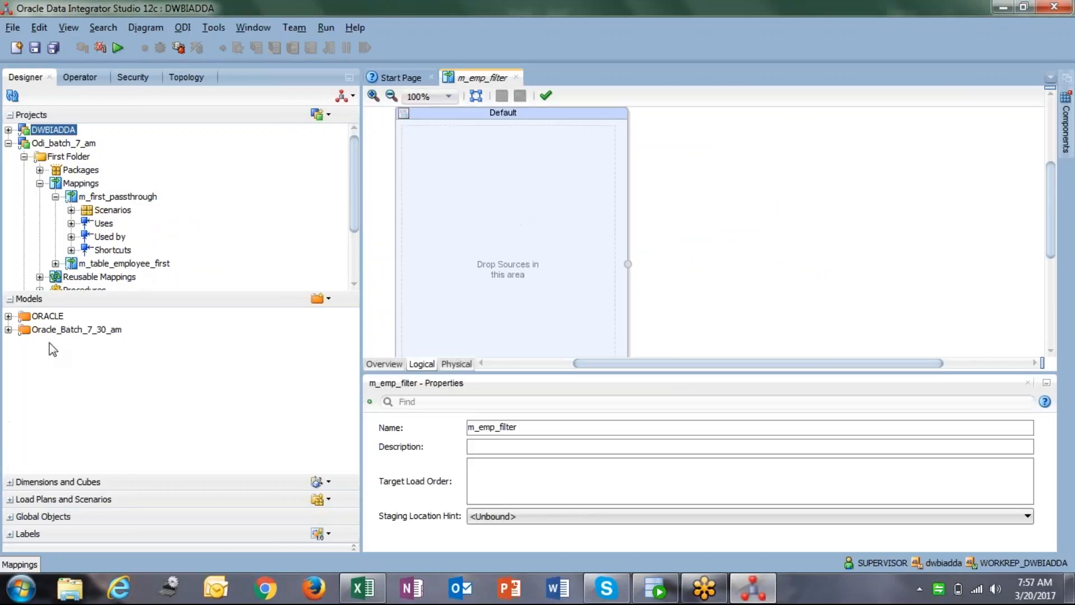
# Add the EMP datastore from the Scott_metadata model to the Default dataset of m_emp_filter.
pyautogui.click(9, 330)
pyautogui.scroll(-3, 50, 439)
pyautogui.moveTo(74, 435); pyautogui.dragTo(488, 277)
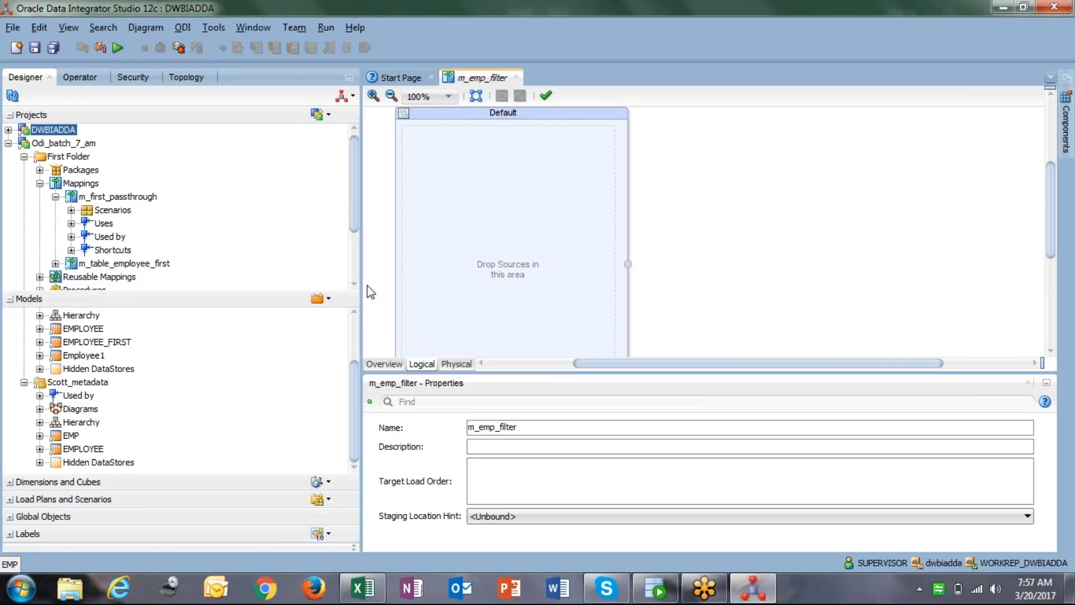
# Place the EMPLOYEE_FIRST datastore from the Odi_target_meadata model in m_emp_filter, outside the Default dataset.
pyautogui.moveTo(119, 342); pyautogui.dragTo(852, 185)
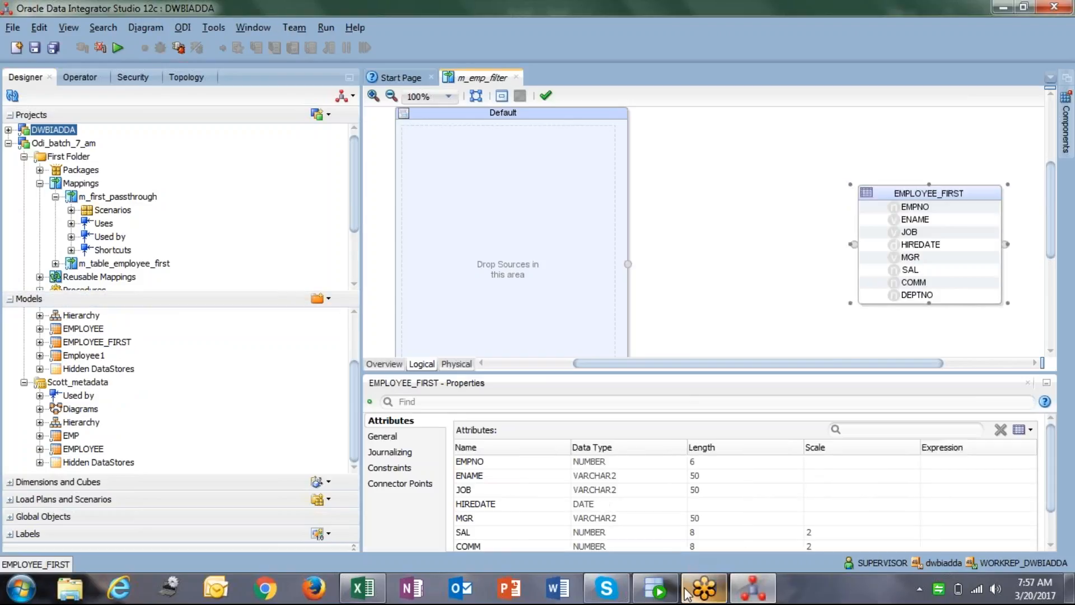
# Switch to Oracle SQL Developer and examine the rows and JOB values in the EMPLOYEE_FIRST query result.
pyautogui.click(656, 588)
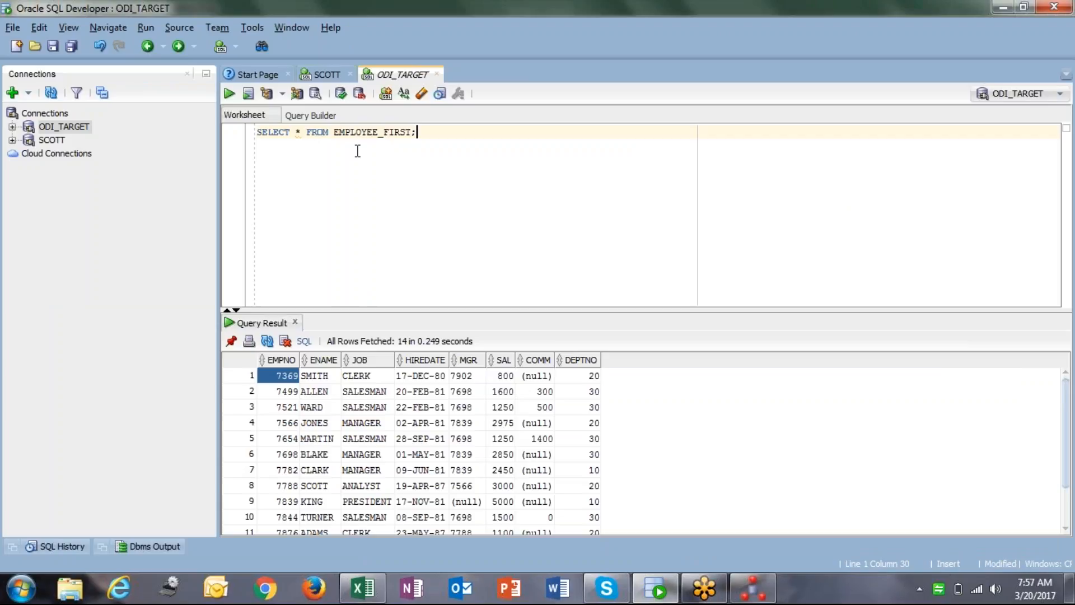
pyautogui.click(373, 407)
pyautogui.scroll(-2, 377, 408)
pyautogui.scroll(2, 376, 408)
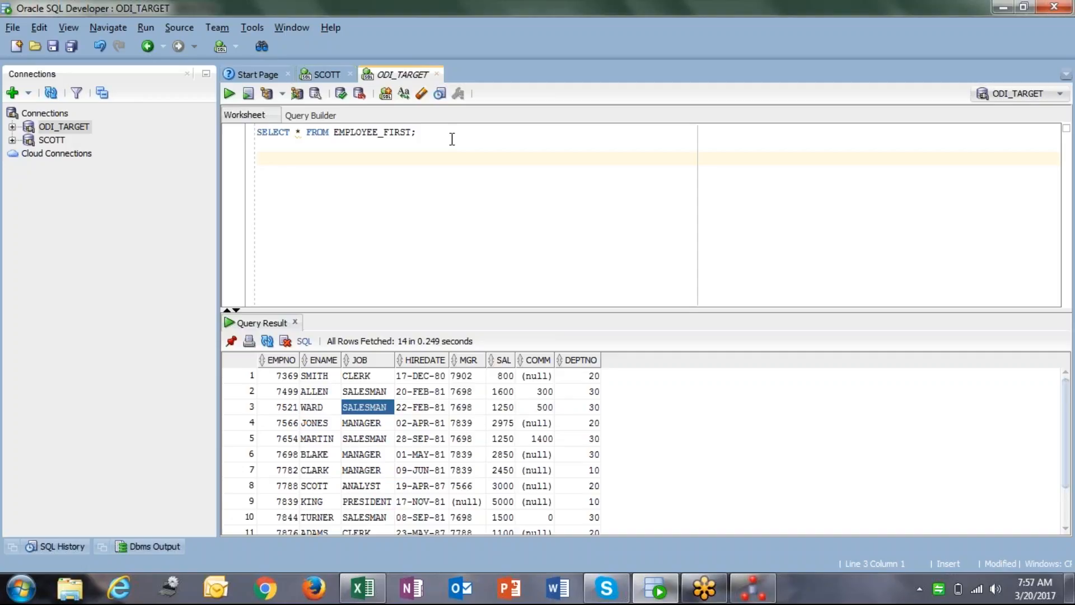
# Switch back to Oracle Data Integrator Studio, enlarge the mapping canvas vertically and make the Default dataset shorter and slightly wider.
pyautogui.hotkey('alt', 'Tab')
pyautogui.click(527, 242)
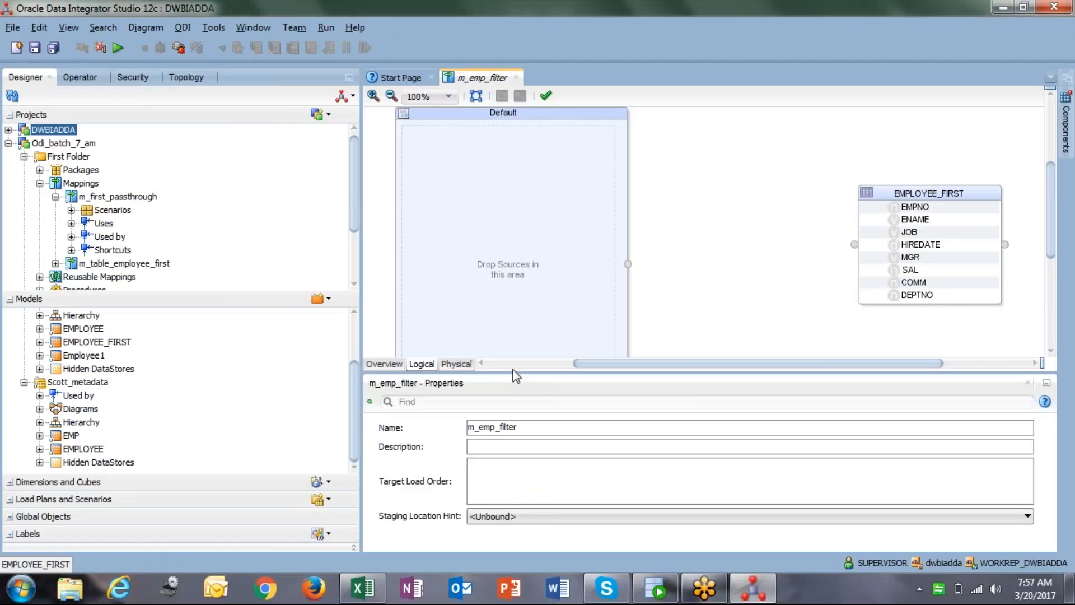
pyautogui.moveTo(513, 370); pyautogui.dragTo(525, 436)
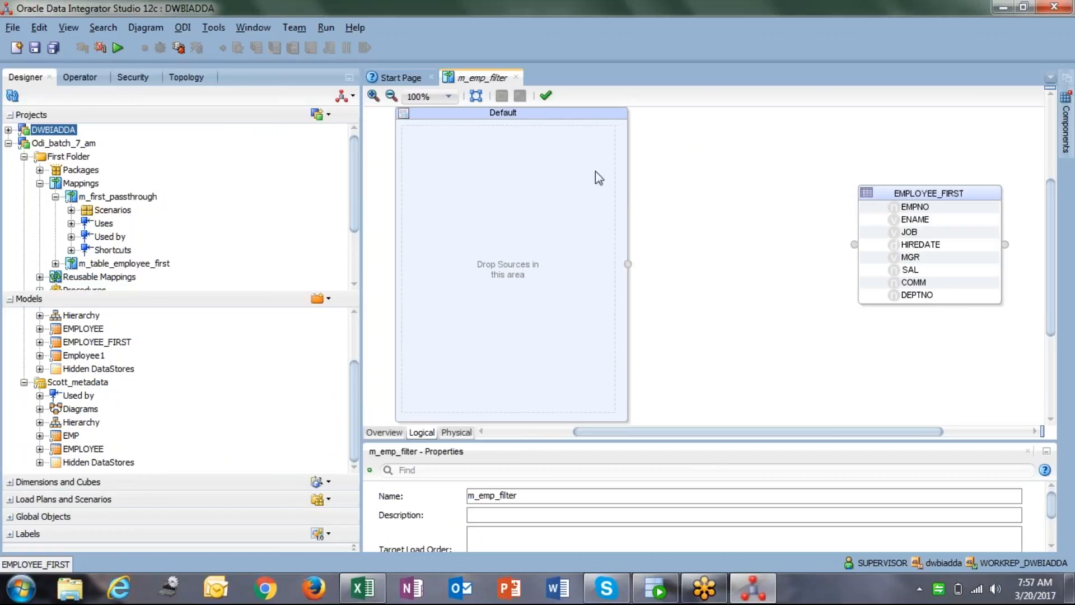
pyautogui.click(463, 119)
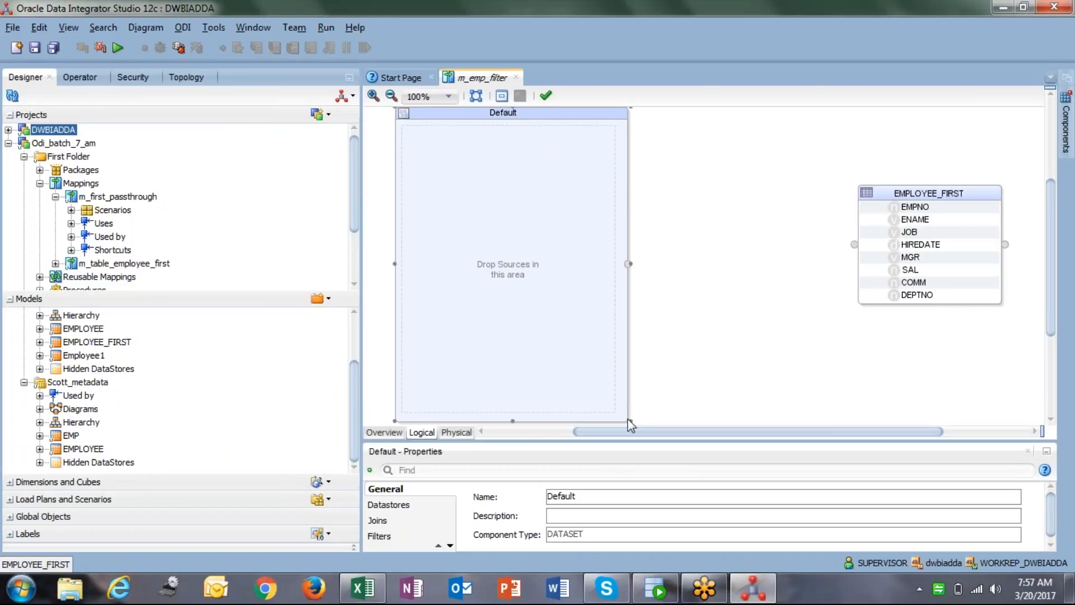
pyautogui.moveTo(627, 420); pyautogui.dragTo(646, 342)
pyautogui.click(555, 259)
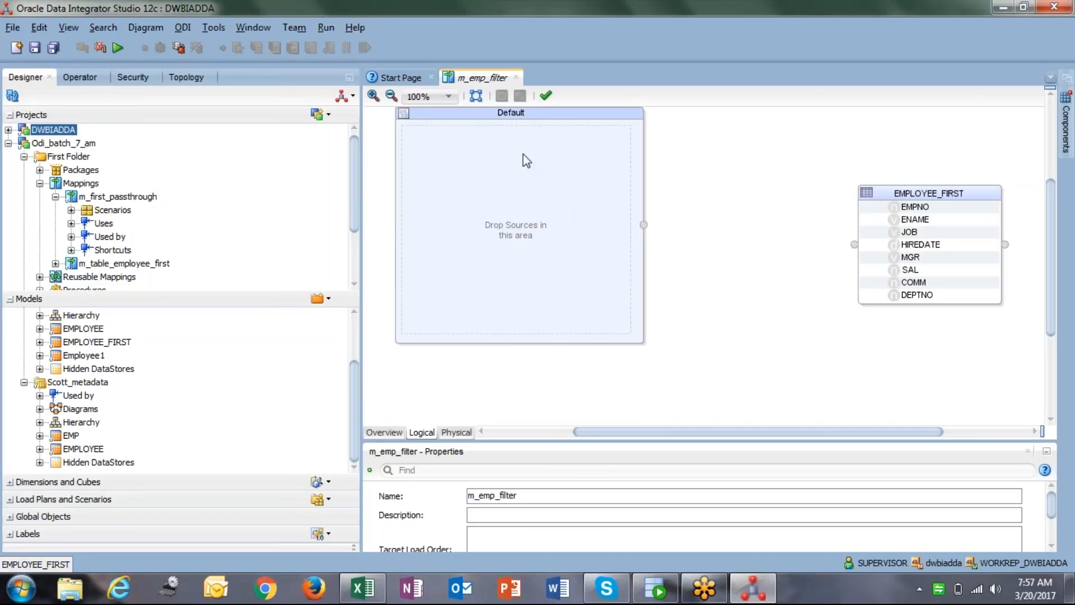
pyautogui.scroll(2, 535, 146)
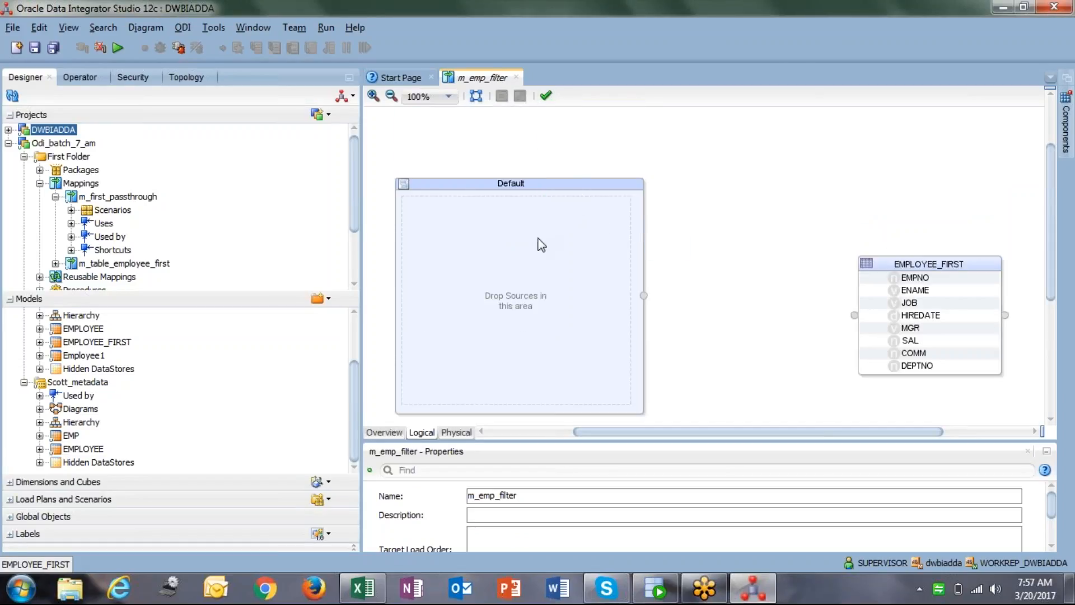
pyautogui.scroll(-1, 529, 311)
# Collapse the Scott_metadata and Odi_target_meadata models, and select the Default dataset's output connector.
pyautogui.click(24, 382)
pyautogui.click(95, 410)
pyautogui.click(24, 342)
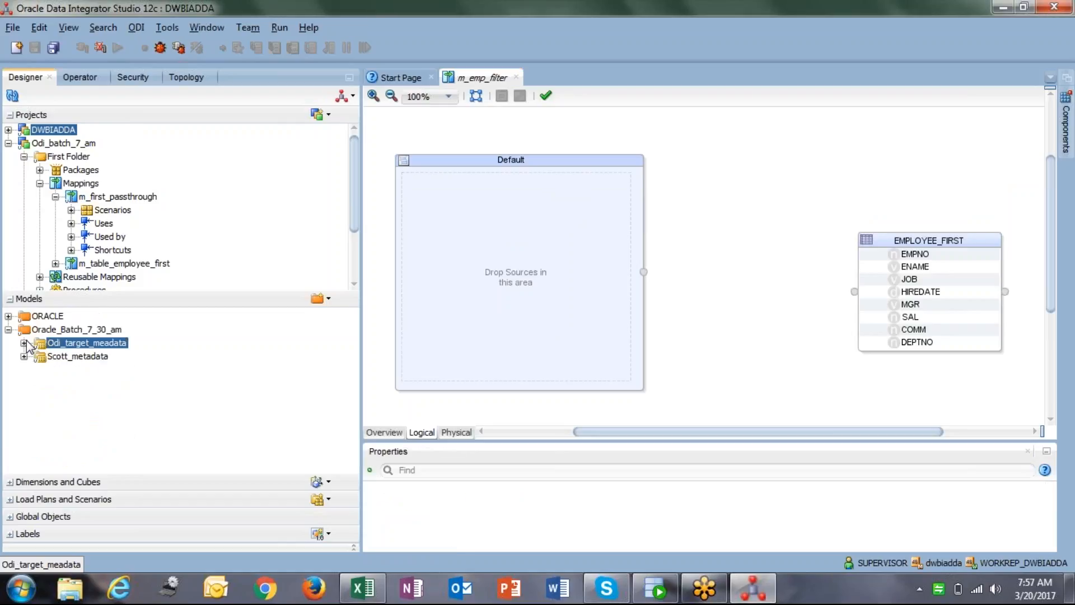
pyautogui.click(525, 250)
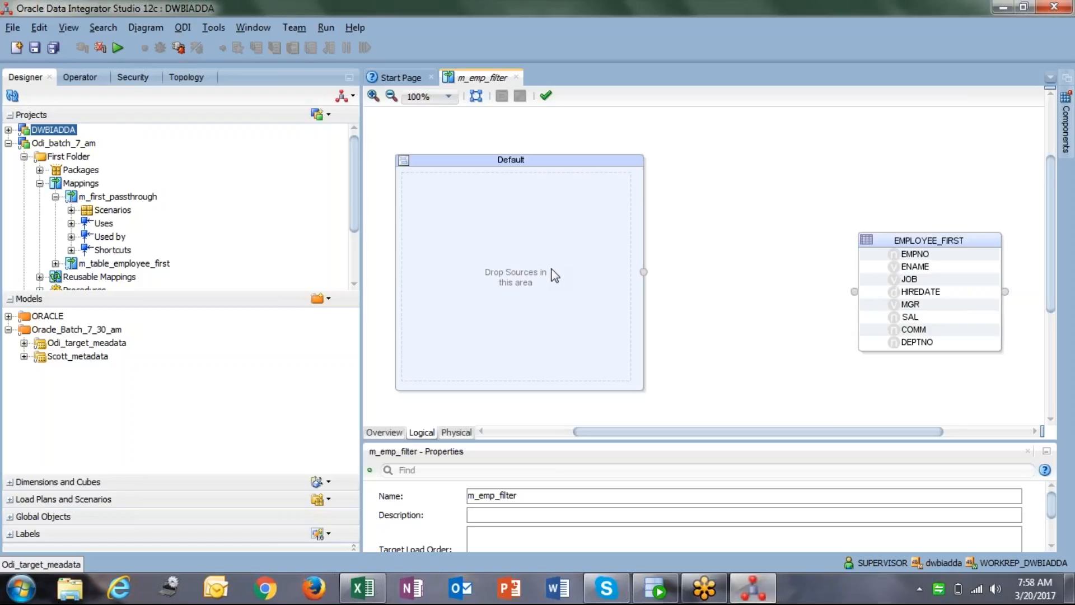
pyautogui.moveTo(645, 273)
pyautogui.mouseDown()
pyautogui.moveTo(854, 292)
pyautogui.moveTo(655, 259)
pyautogui.mouseUp()
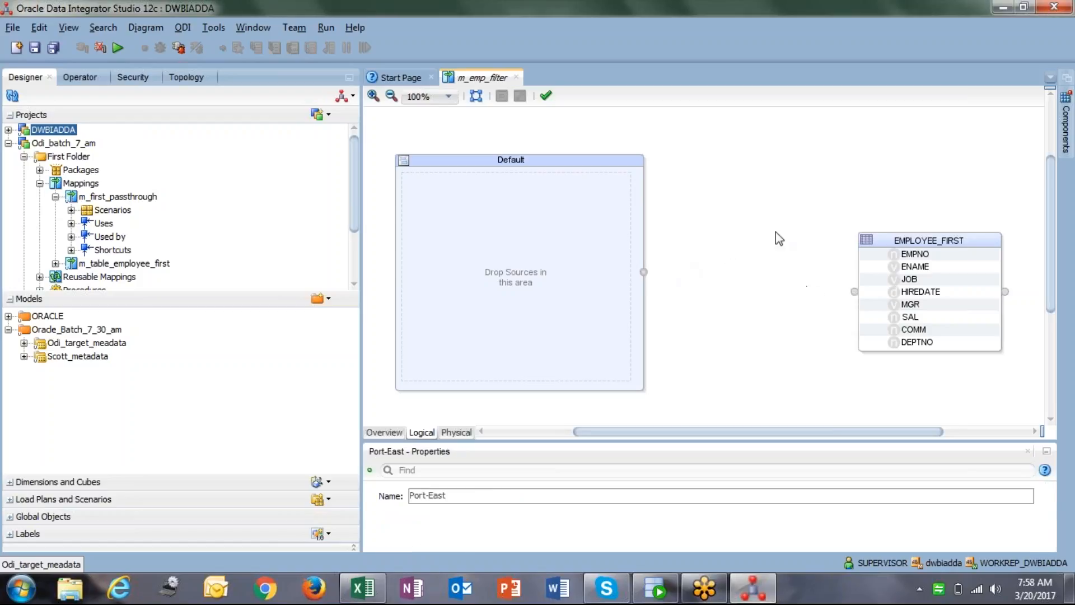
# Open the EMPLOYEE_FIRST datastore of Odi_target_meadata, move its MGR attribute above HIREDATE and save the datastore.
pyautogui.doubleClick(40, 344)
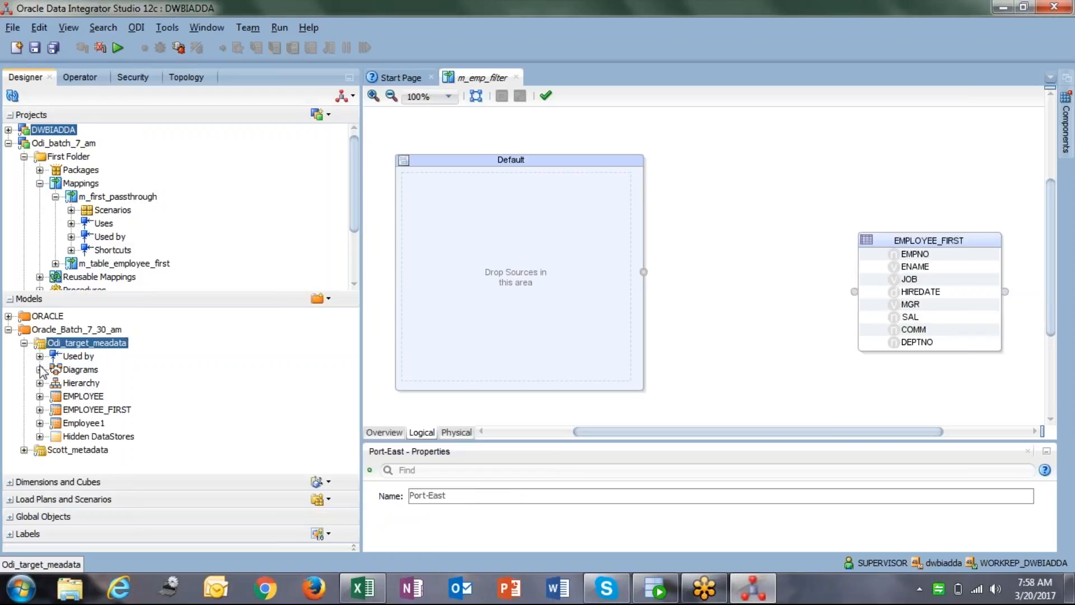
pyautogui.doubleClick(83, 410)
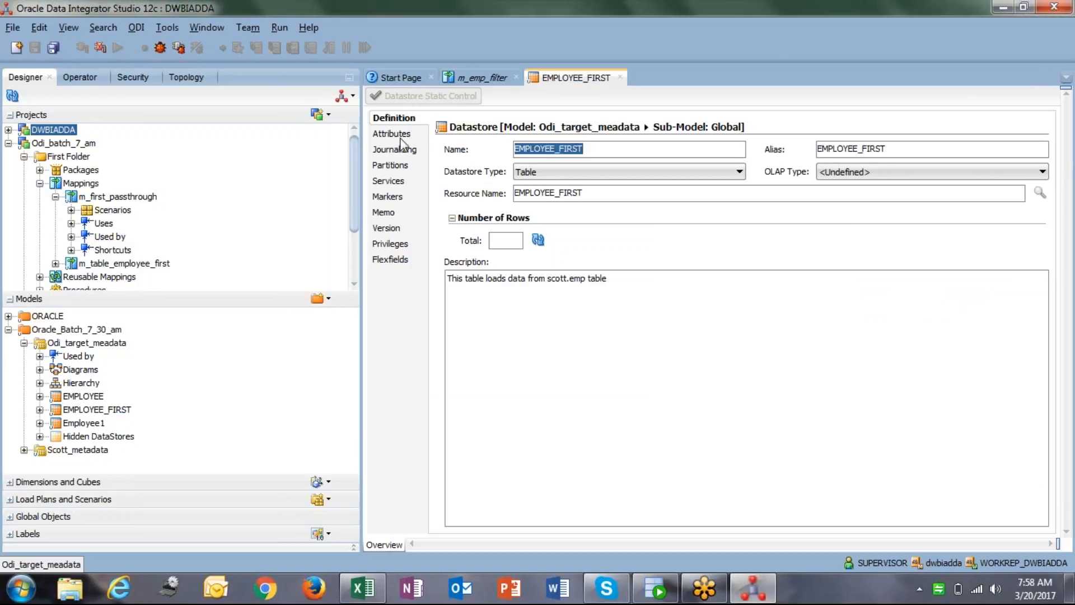
pyautogui.click(402, 137)
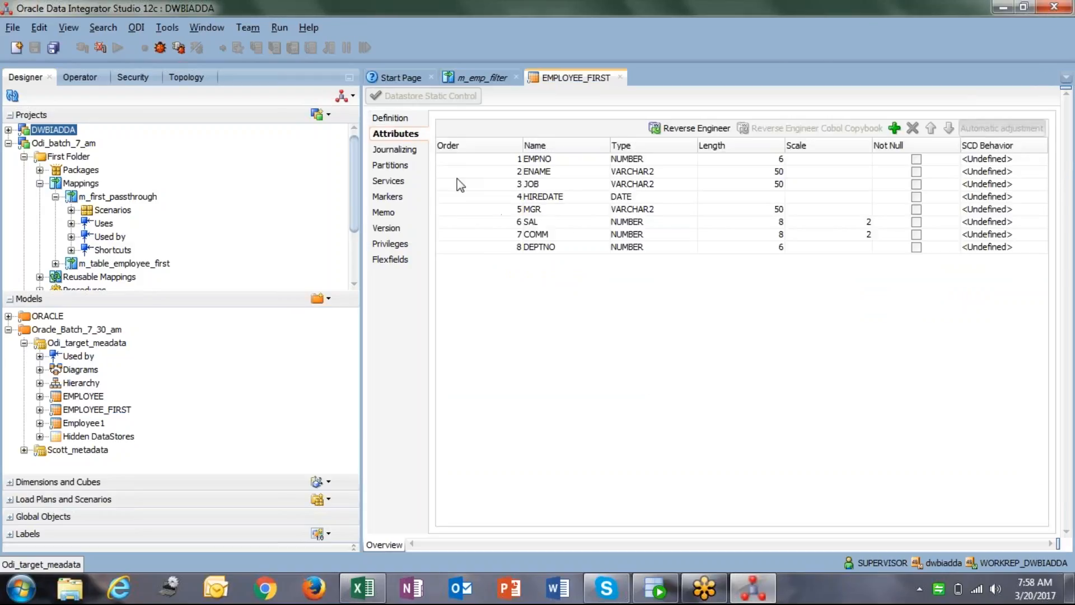
pyautogui.click(555, 209)
pyautogui.click(932, 129)
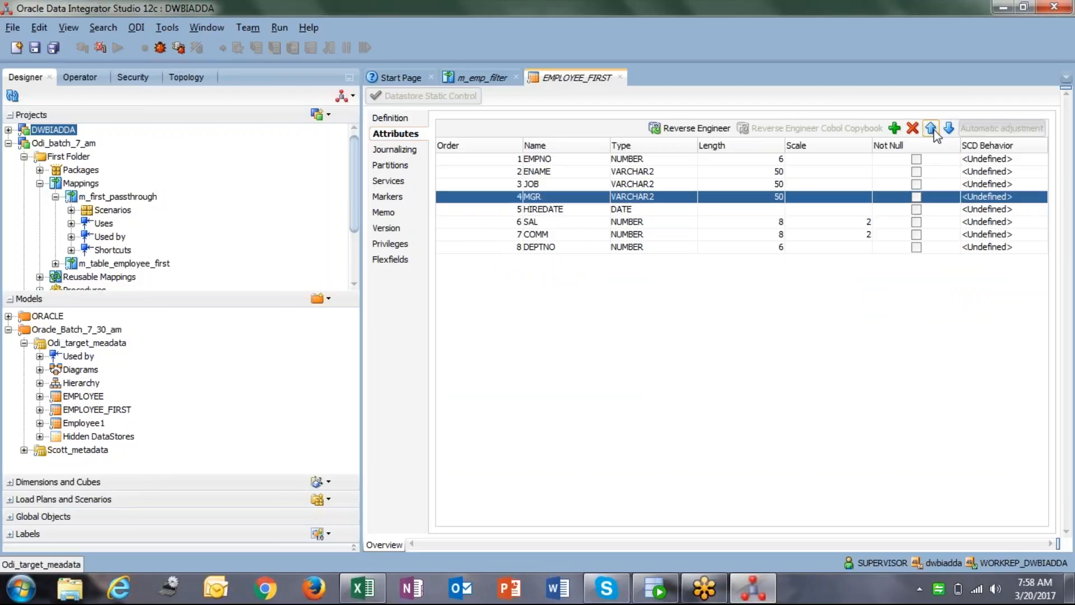
pyautogui.click(35, 48)
# In m_emp_filter, delete the outdated EMPLOYEE_FIRST component and add the EMPLOYEE_FIRST datastore from Odi_target_meadata again.
pyautogui.click(485, 77)
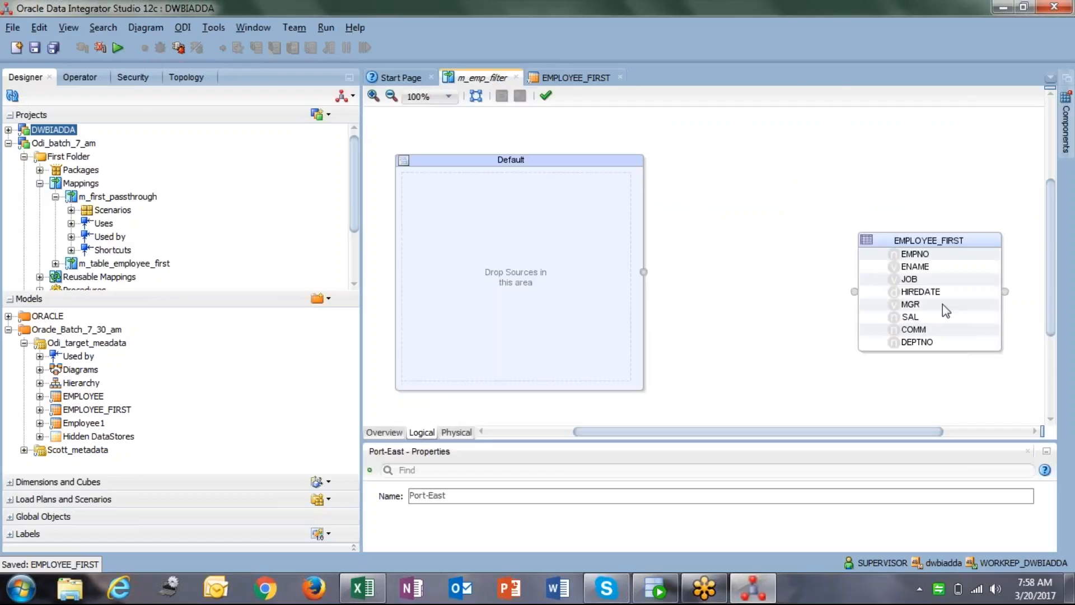
pyautogui.click(777, 275)
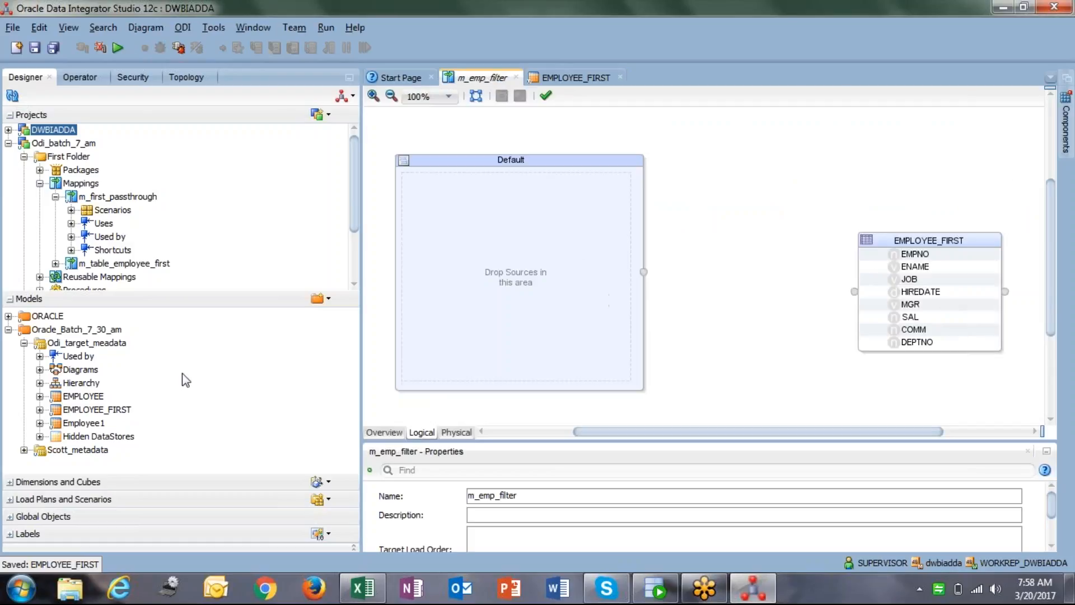
pyautogui.click(945, 241)
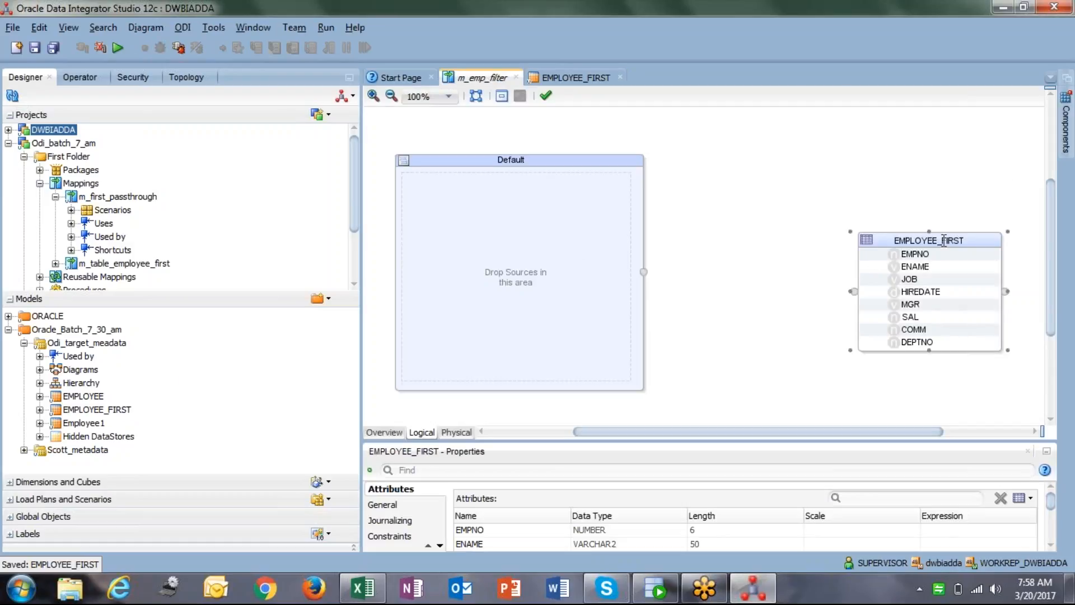
pyautogui.press('Delete')
pyautogui.click(611, 327)
pyautogui.click(76, 412)
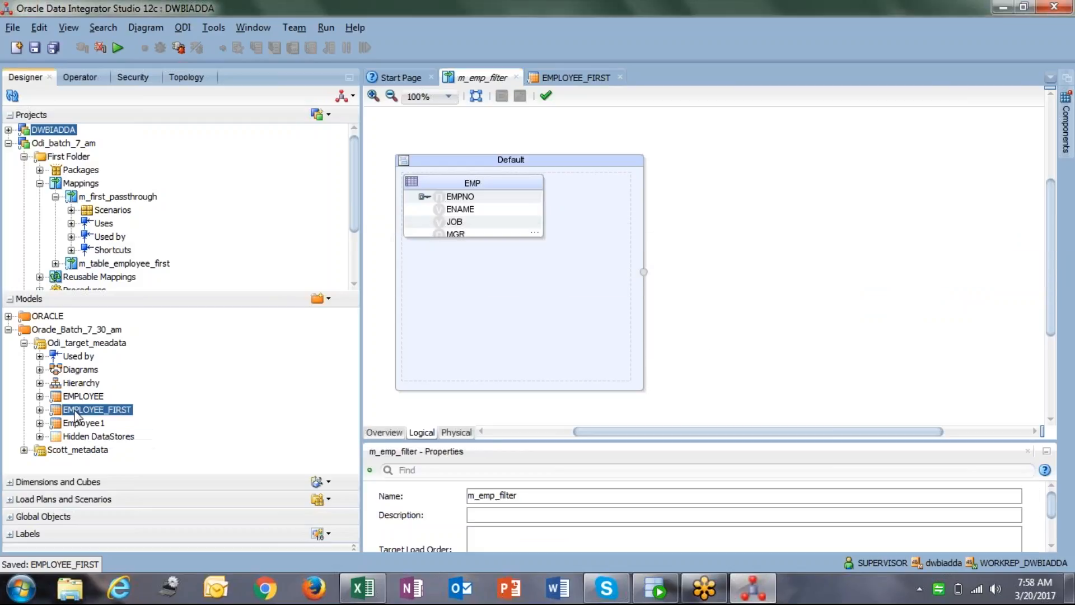
pyautogui.moveTo(76, 418); pyautogui.dragTo(880, 221)
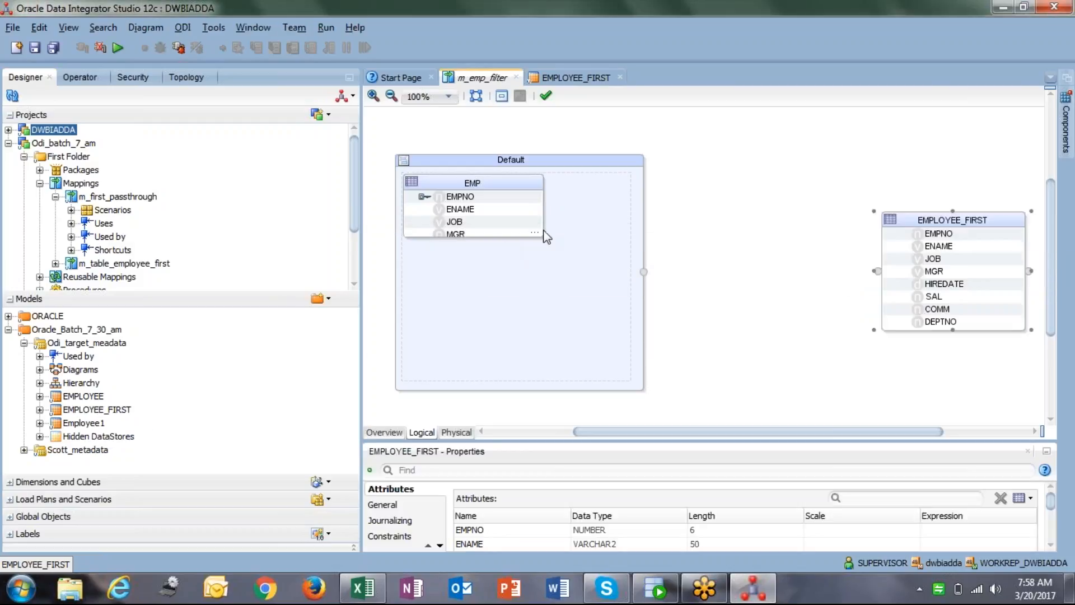
# Connect the Default dataset's output to the EMPLOYEE_FIRST input and accept the automatic attribute matching.
pyautogui.moveTo(644, 272); pyautogui.dragTo(877, 271)
pyautogui.click(450, 270)
pyautogui.click(548, 444)
# Enlarge the EMP source inside the Default dataset so all its columns from EMPNO to DEPTNO fit.
pyautogui.click(942, 286)
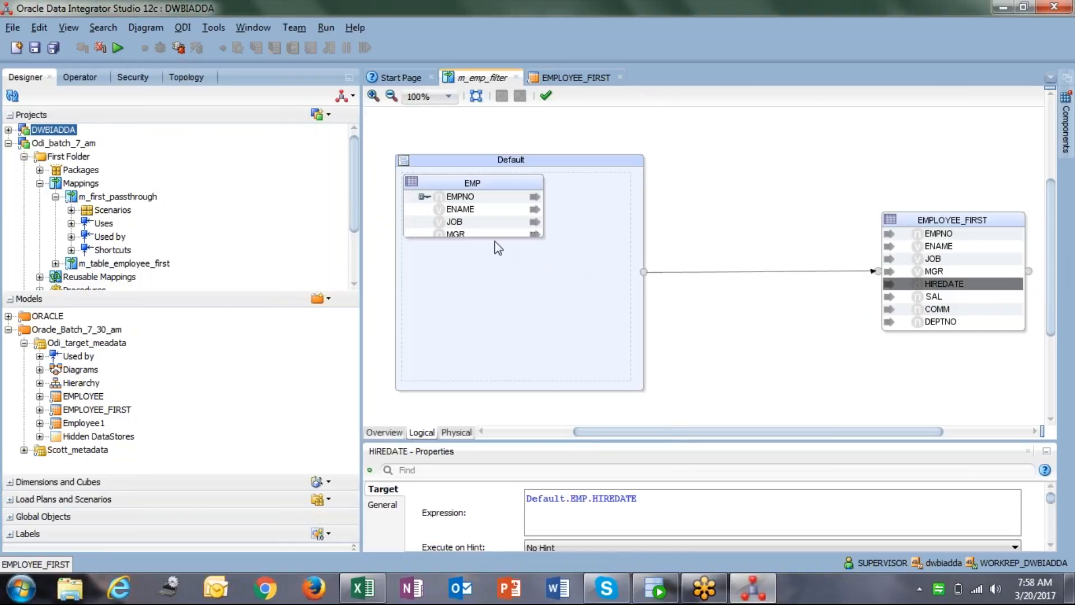
pyautogui.click(479, 234)
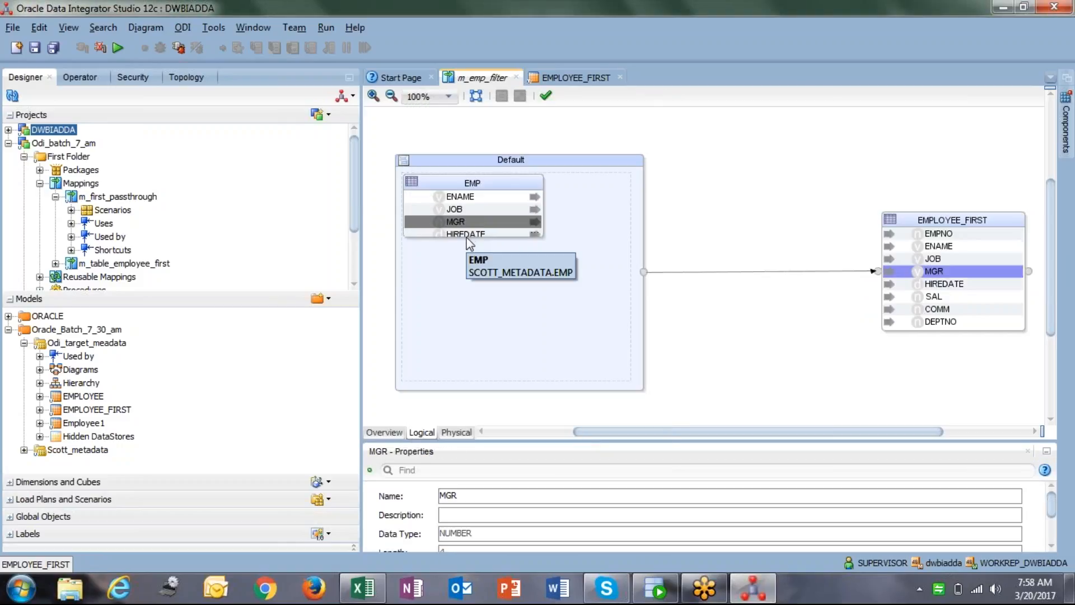
pyautogui.click(462, 239)
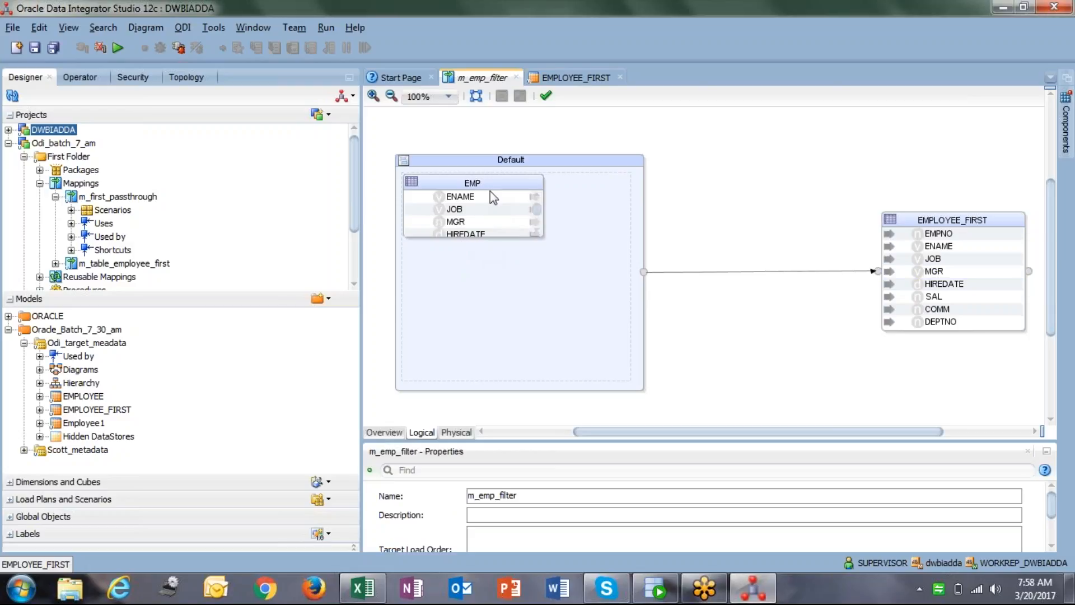
pyautogui.click(483, 222)
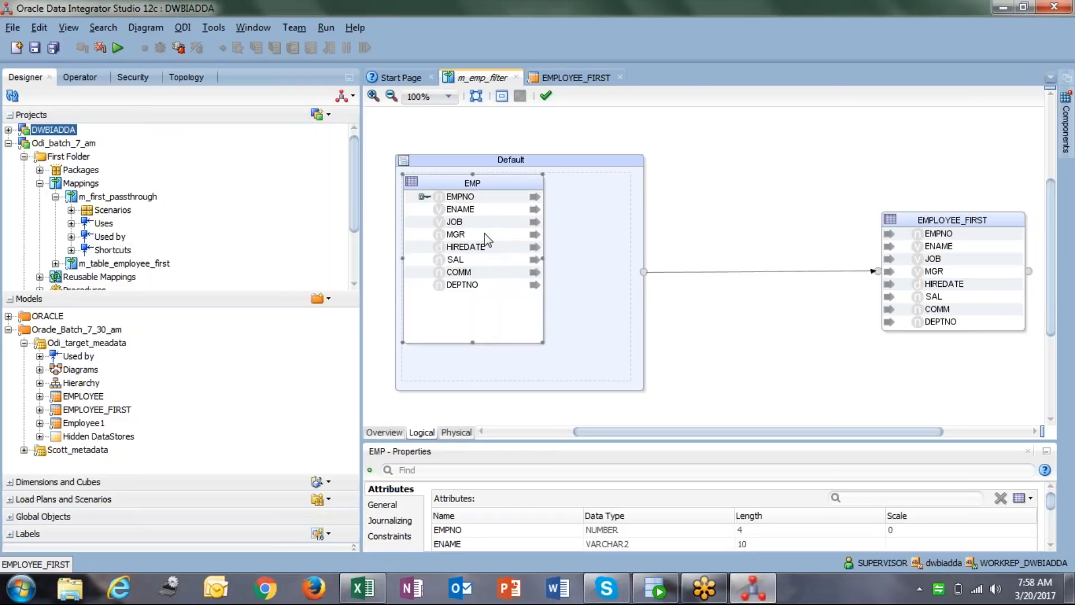
# Check which EMP source column feeds each target column of EMPLOYEE_FIRST, from EMPNO to DEPTNO.
pyautogui.click(963, 272)
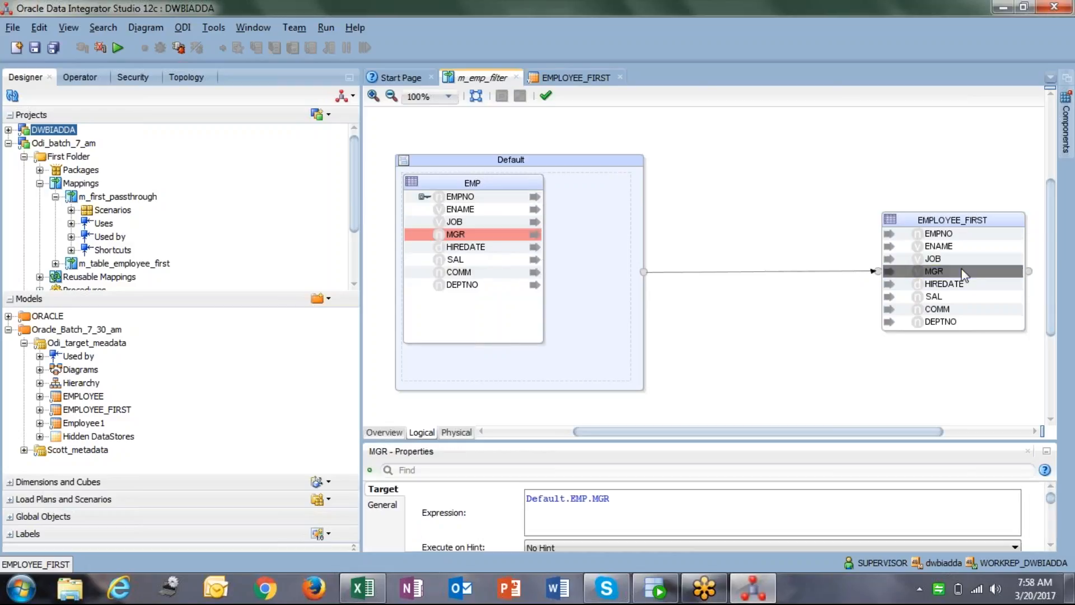
pyautogui.click(963, 285)
pyautogui.click(943, 258)
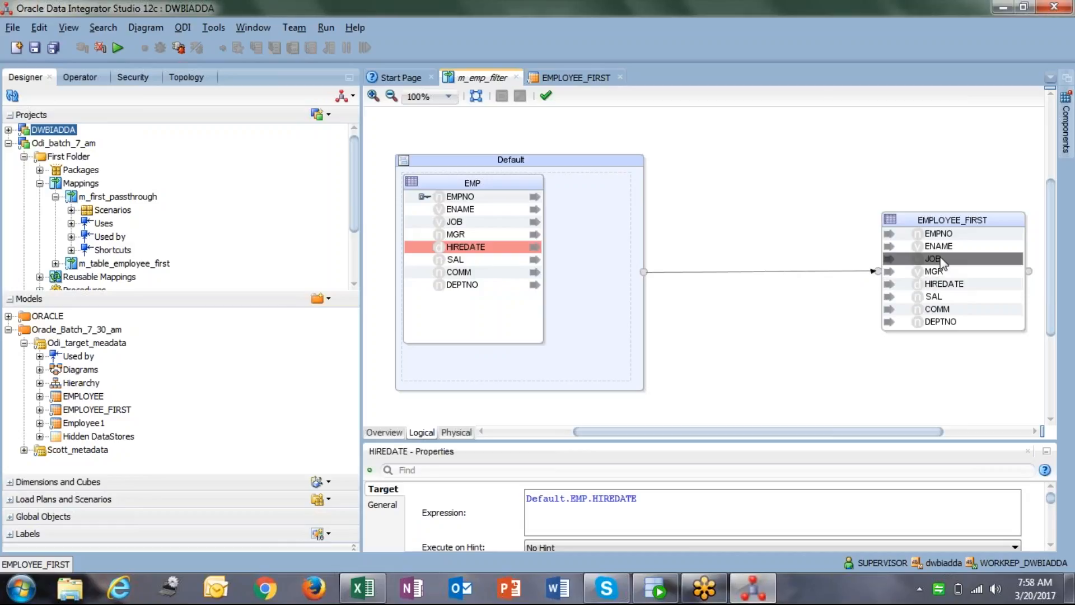
pyautogui.click(942, 246)
pyautogui.click(941, 236)
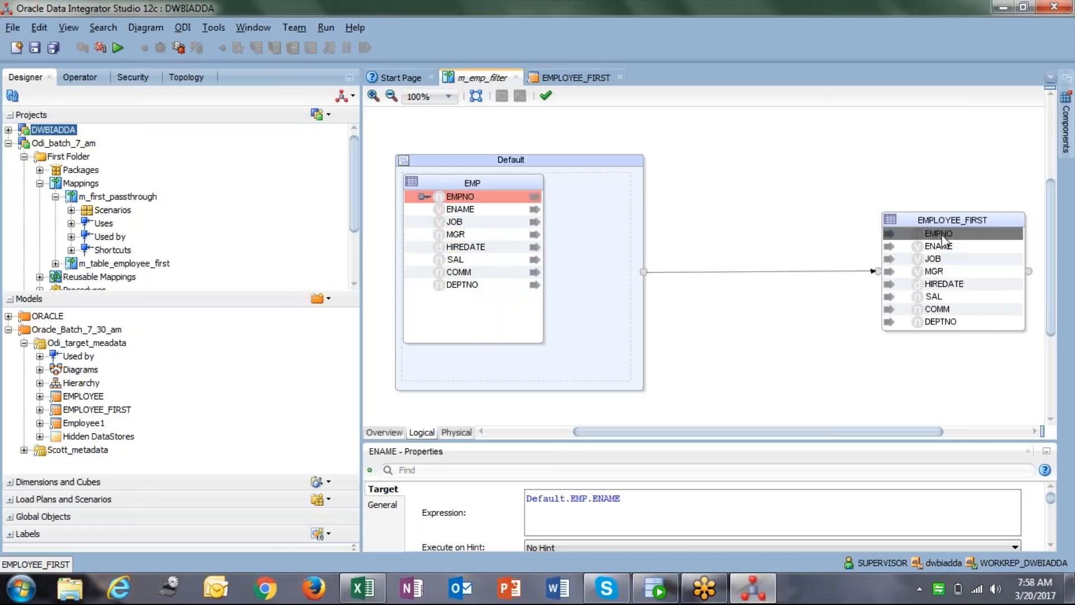
pyautogui.click(945, 298)
pyautogui.click(944, 311)
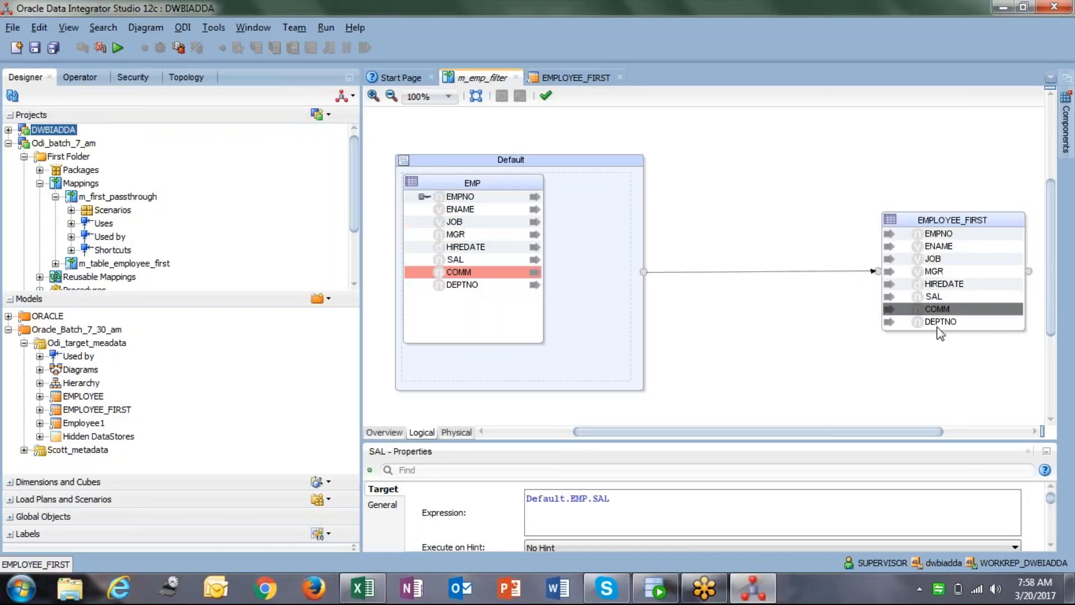
pyautogui.click(940, 322)
pyautogui.click(706, 223)
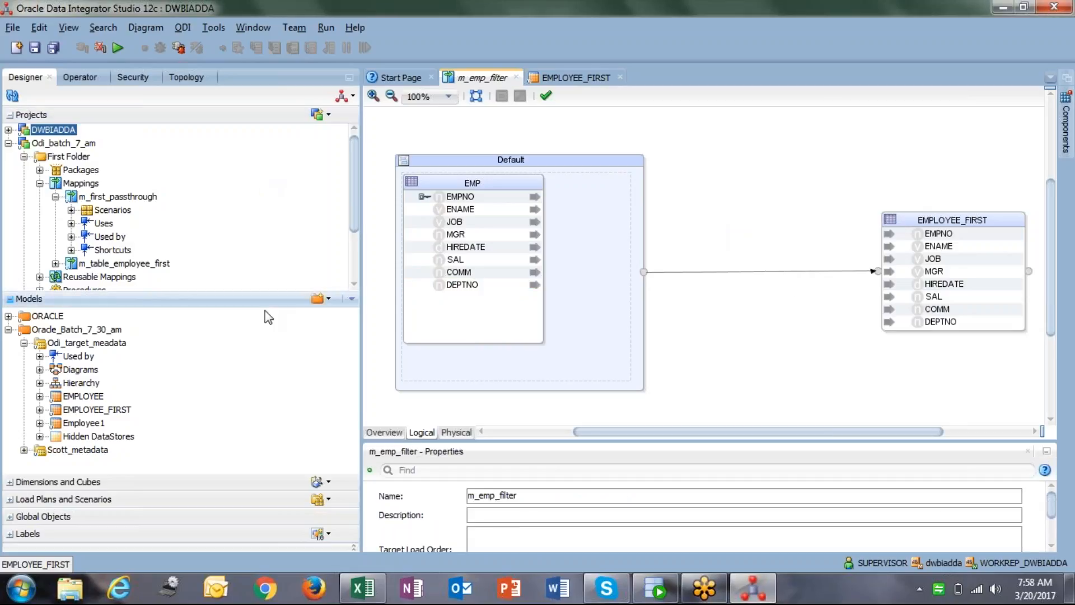
# Widen the mapping canvas, place a Filter component between the Default dataset and EMPLOYEE_FIRST, and move EMPLOYEE_FIRST farther from the dataset.
pyautogui.moveTo(364, 394); pyautogui.dragTo(241, 394)
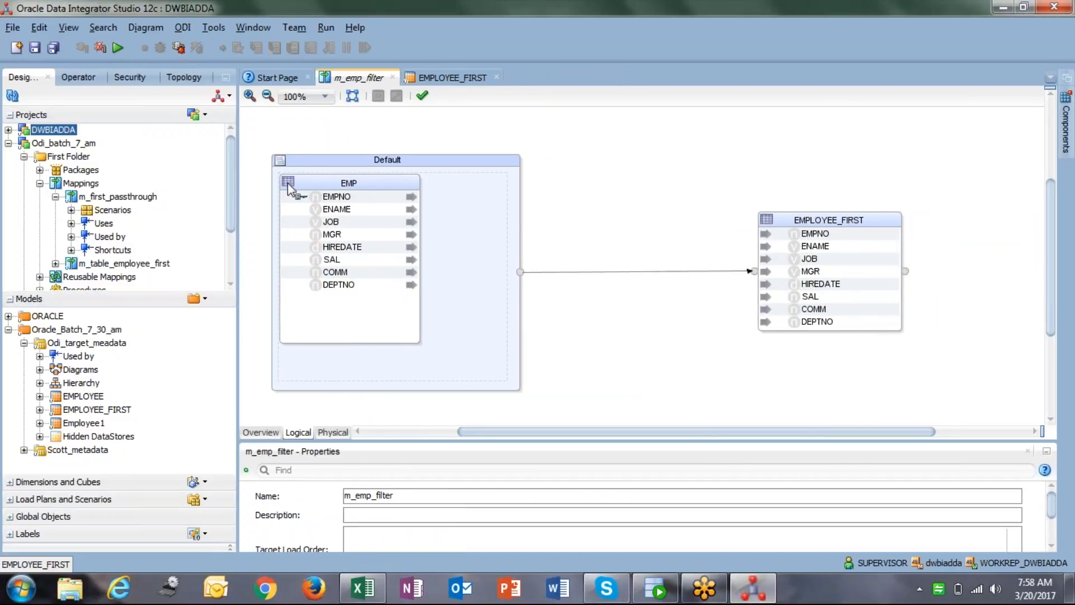
pyautogui.click(1067, 124)
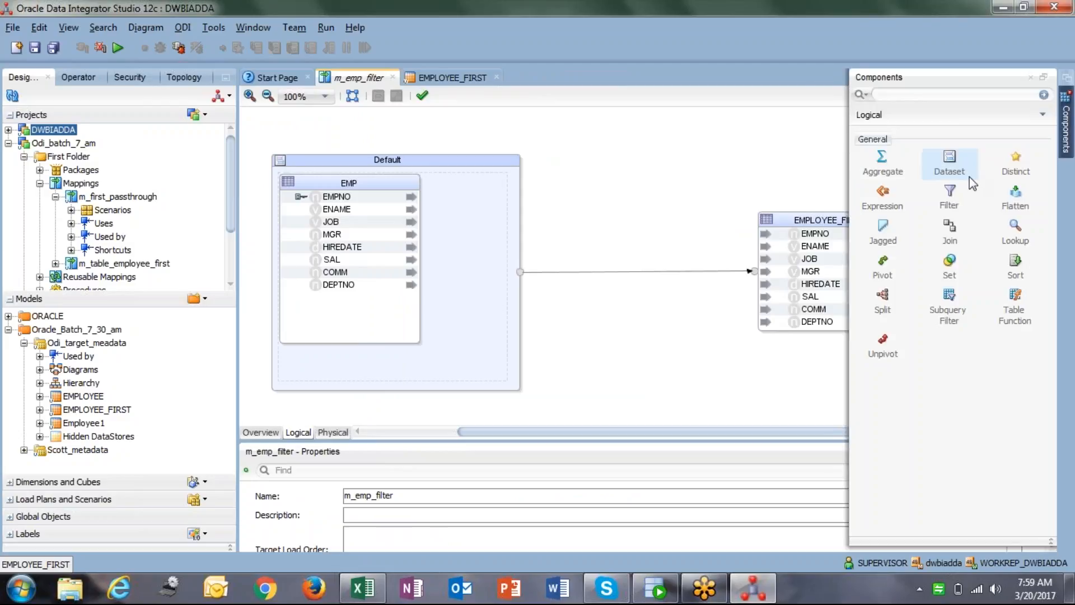
pyautogui.click(948, 199)
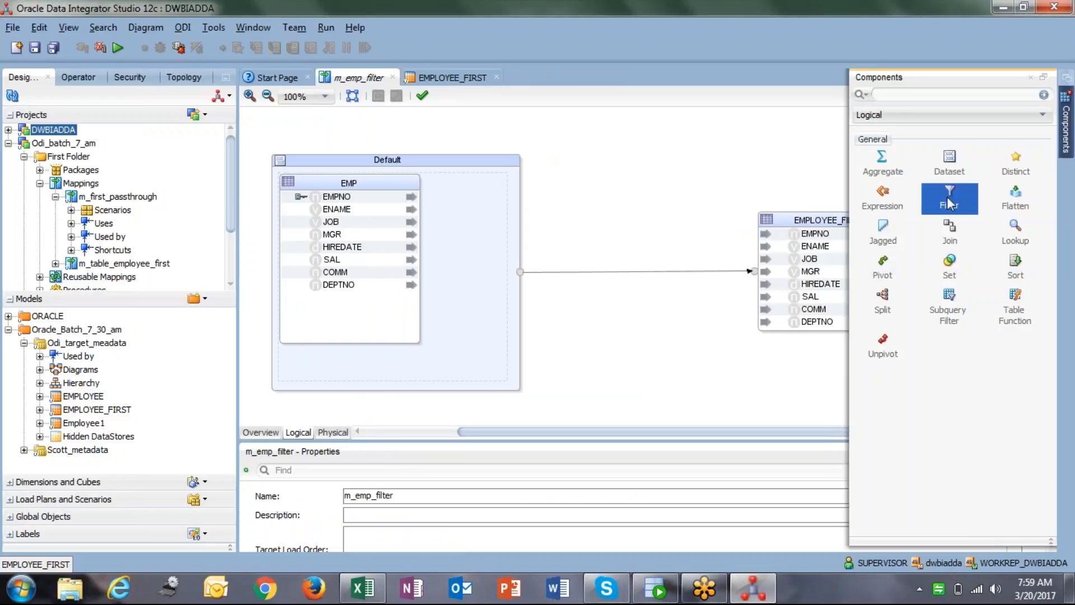
pyautogui.click(663, 151)
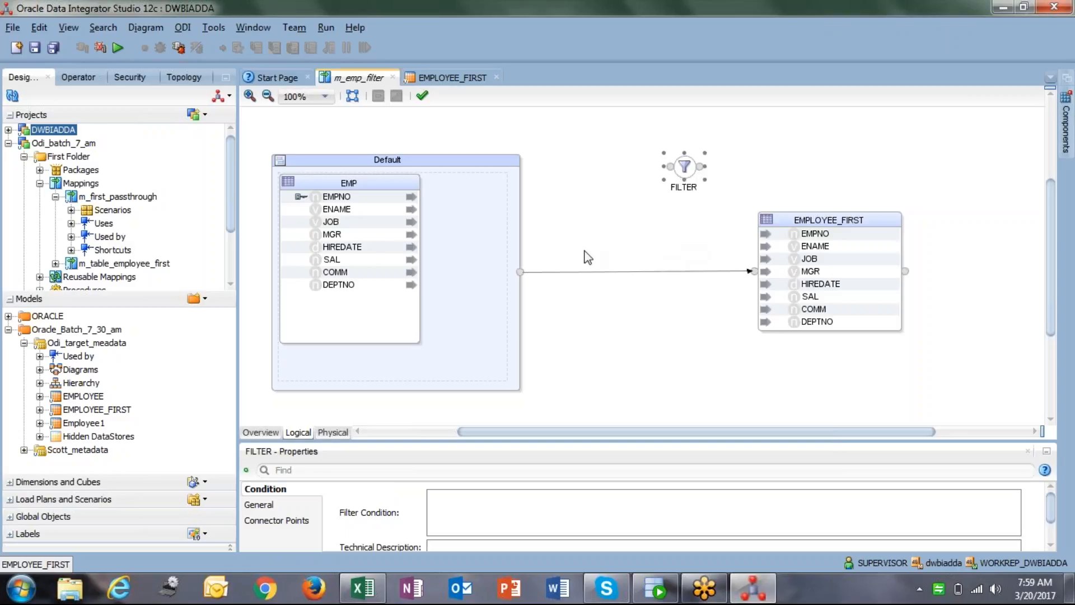
pyautogui.moveTo(793, 220); pyautogui.dragTo(872, 225)
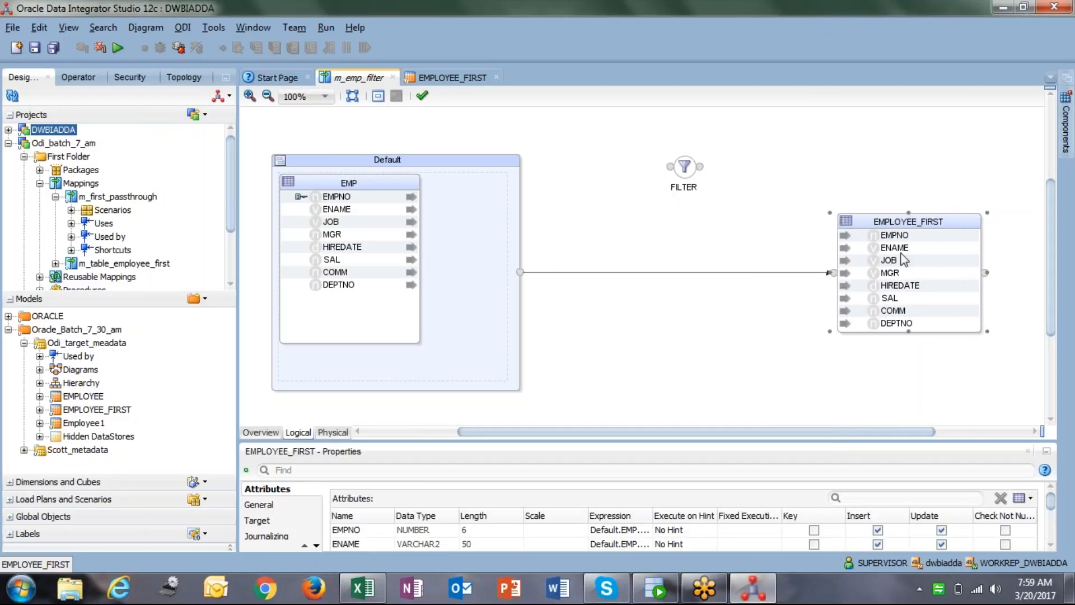
pyautogui.click(694, 276)
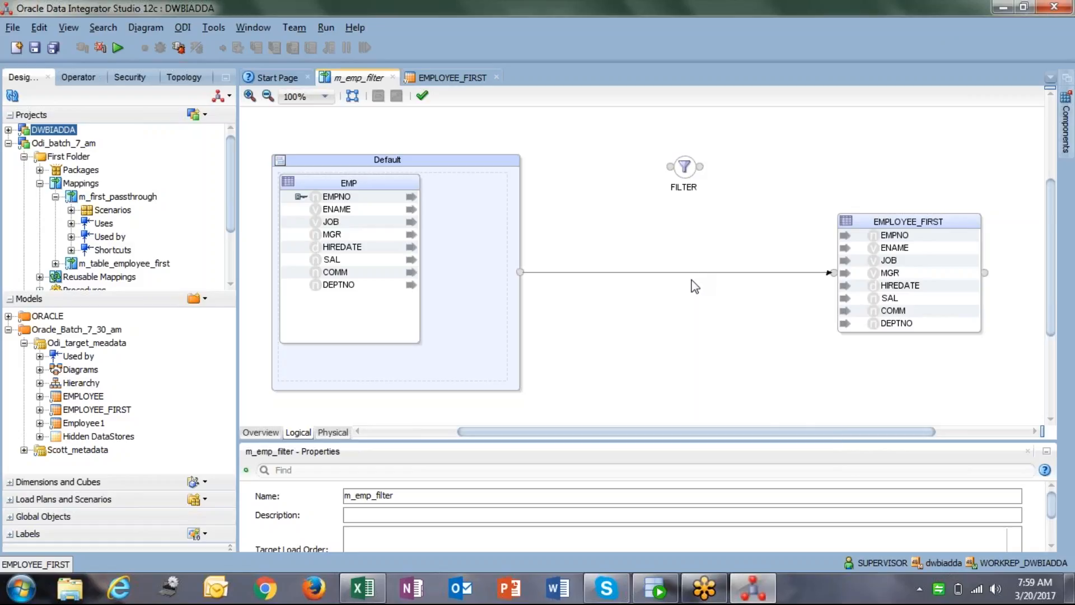
# Delete the direct connection between the Default dataset and EMPLOYEE_FIRST, preserving downstream expressions.
pyautogui.click(688, 272)
pyautogui.press('Delete')
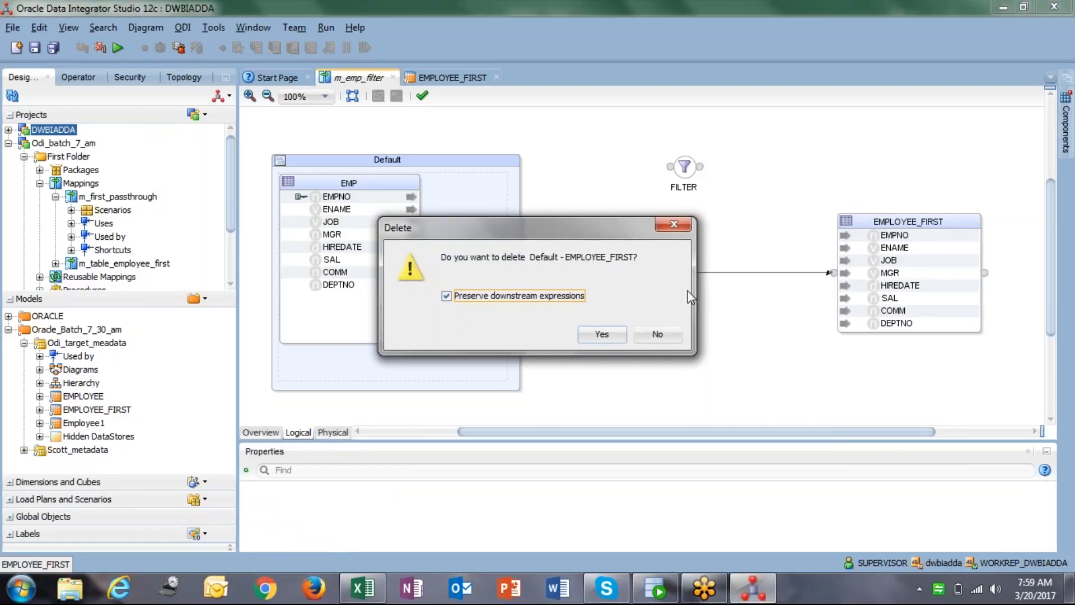
pyautogui.click(602, 333)
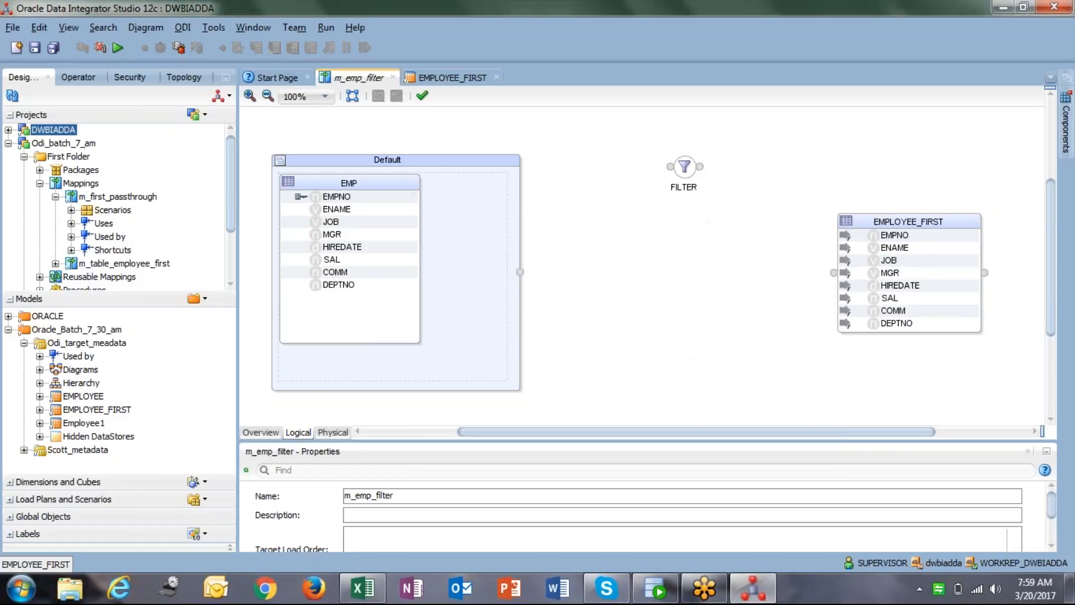
# Reconnect the Default dataset directly to EMPLOYEE_FIRST with automatic attribute matching, and delete that connection again, preserving downstream expressions.
pyautogui.click(681, 174)
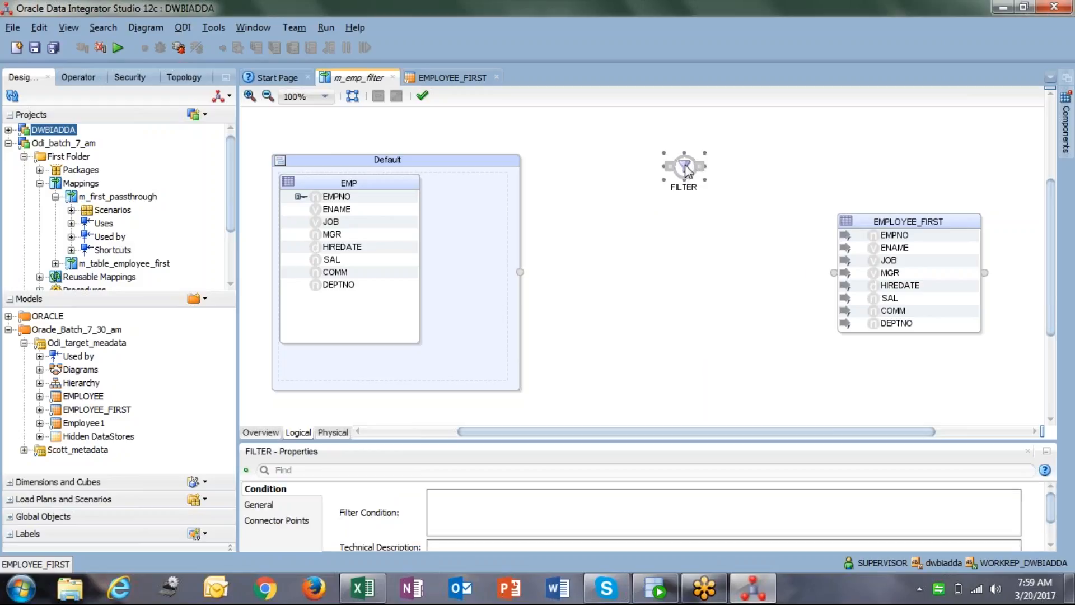
pyautogui.moveTo(521, 273); pyautogui.dragTo(833, 274)
pyautogui.click(549, 451)
pyautogui.click(690, 274)
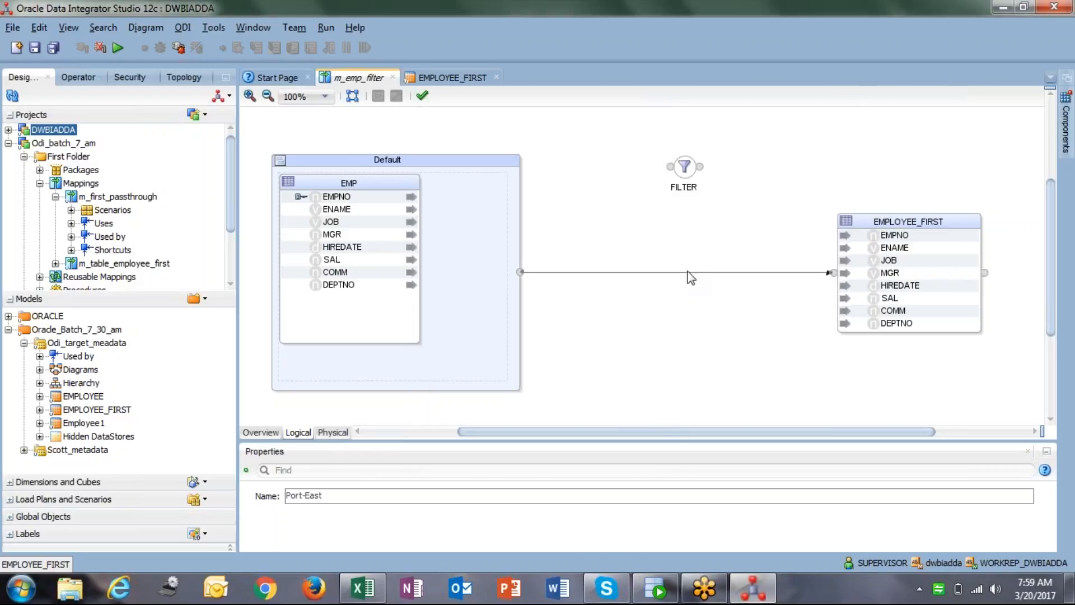
pyautogui.press('Delete')
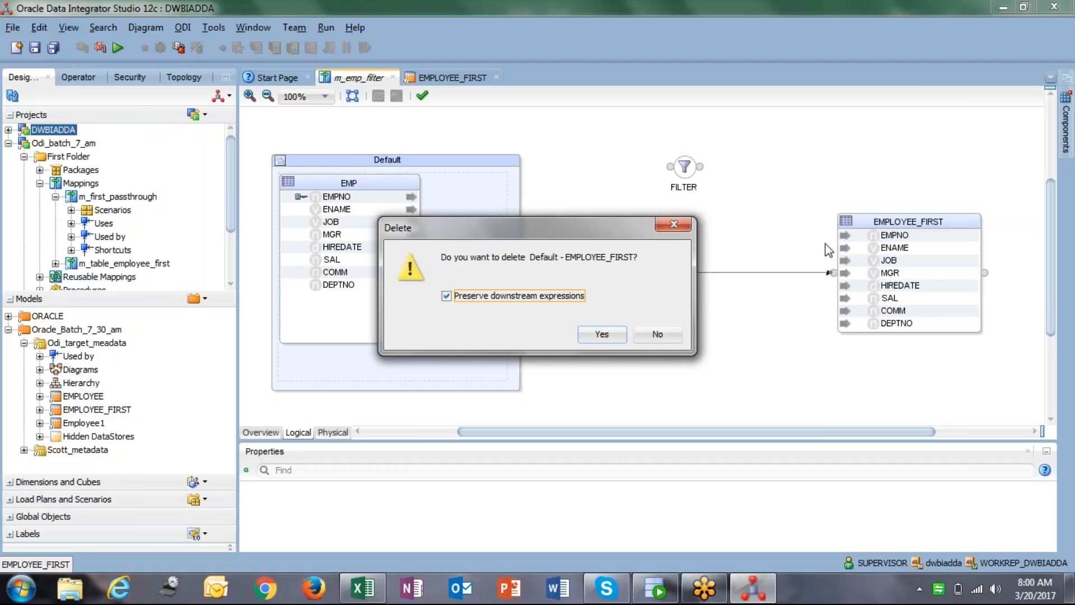
pyautogui.click(617, 330)
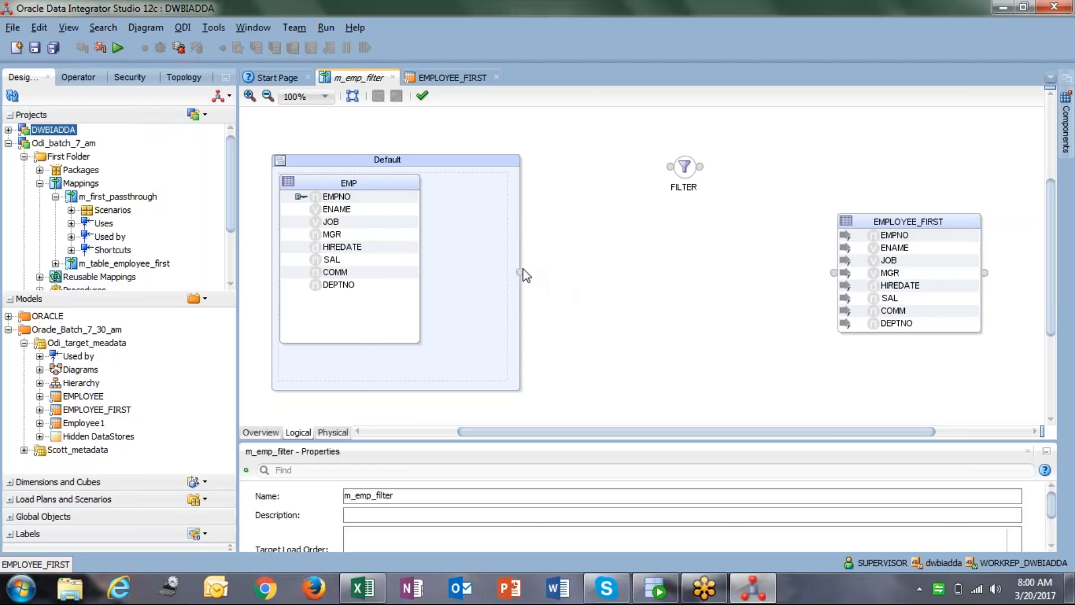
# Connect the Default dataset's output to the FILTER input and move FILTER down toward the level of EMPLOYEE_FIRST.
pyautogui.moveTo(521, 272); pyautogui.dragTo(670, 166)
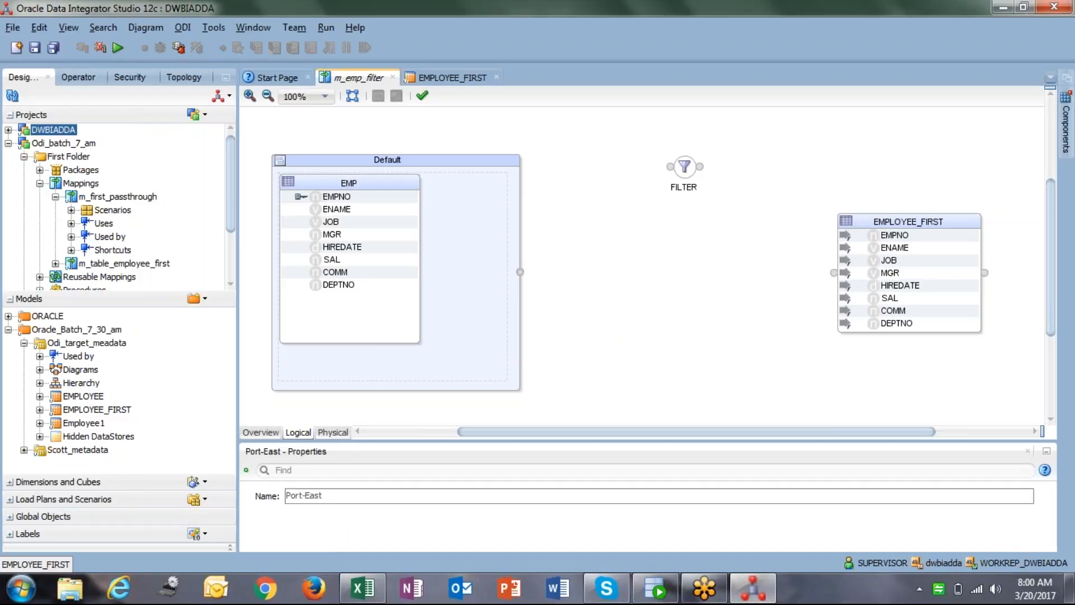
pyautogui.moveTo(522, 271)
pyautogui.mouseDown()
pyautogui.moveTo(594, 231)
pyautogui.moveTo(671, 167)
pyautogui.mouseUp()
pyautogui.moveTo(520, 271); pyautogui.dragTo(671, 167)
pyautogui.click(682, 169)
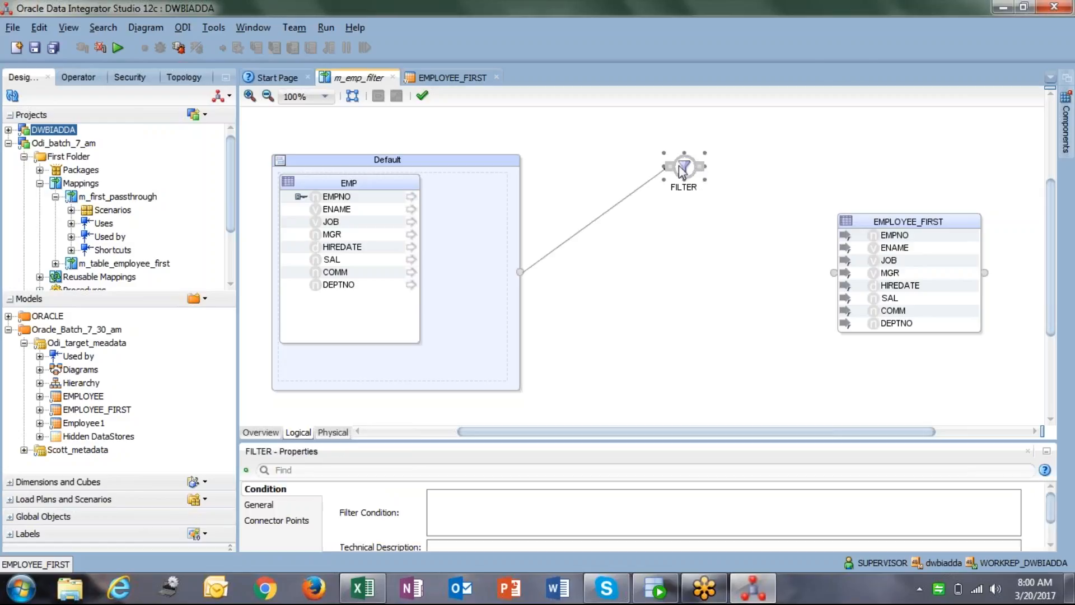
pyautogui.moveTo(682, 169); pyautogui.dragTo(676, 248)
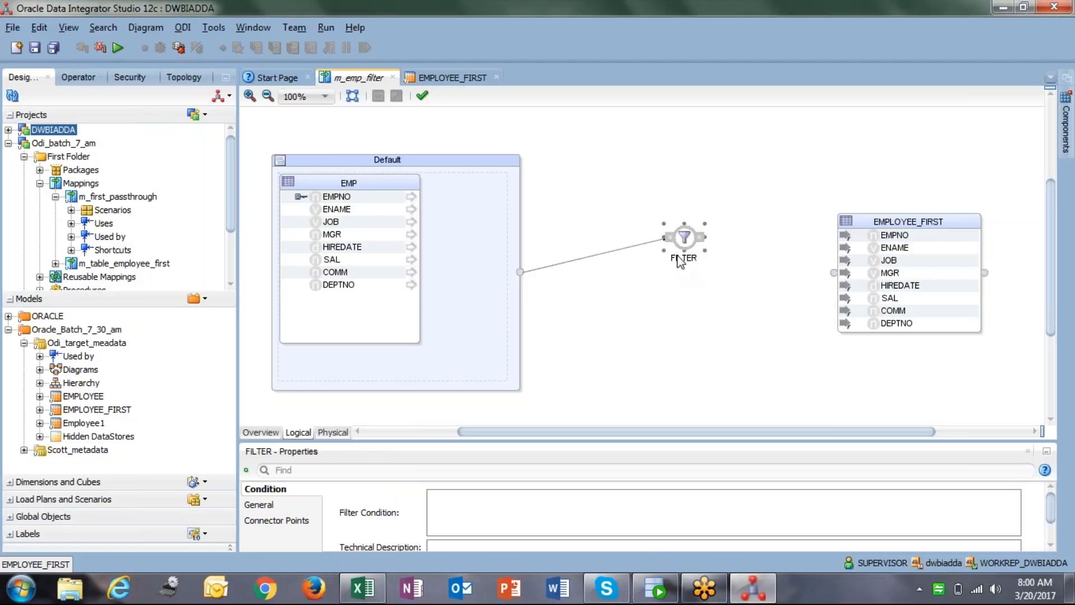
# Connect FILTER's output to EMPLOYEE_FIRST, matching attributes by name with Auto Map, and move FILTER above the two tables.
pyautogui.moveTo(700, 238)
pyautogui.mouseDown()
pyautogui.moveTo(801, 279)
pyautogui.moveTo(840, 273)
pyautogui.mouseUp()
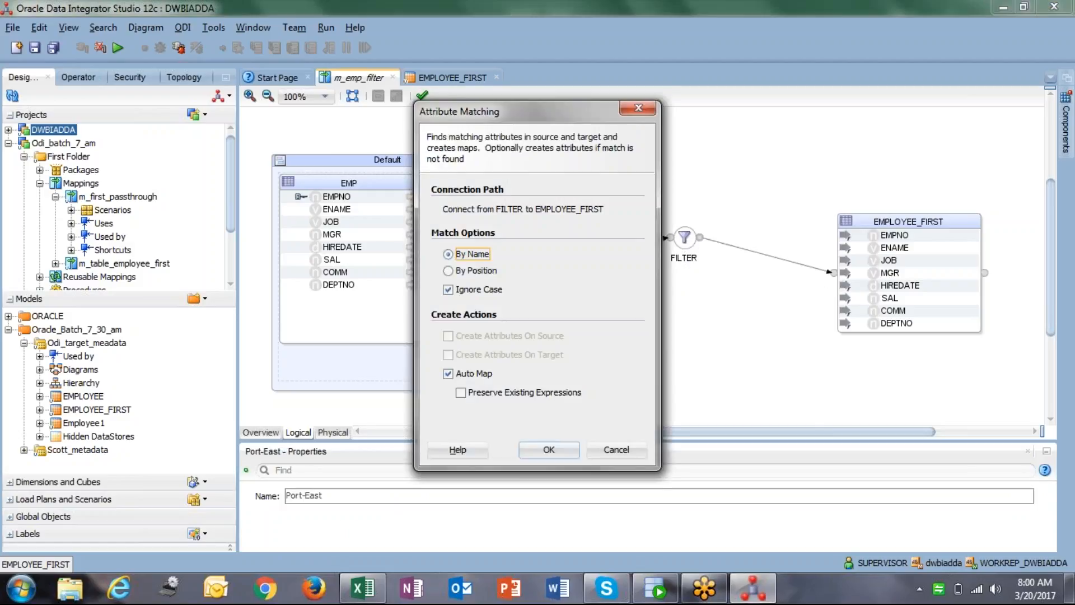
pyautogui.click(560, 450)
pyautogui.moveTo(684, 237); pyautogui.dragTo(696, 159)
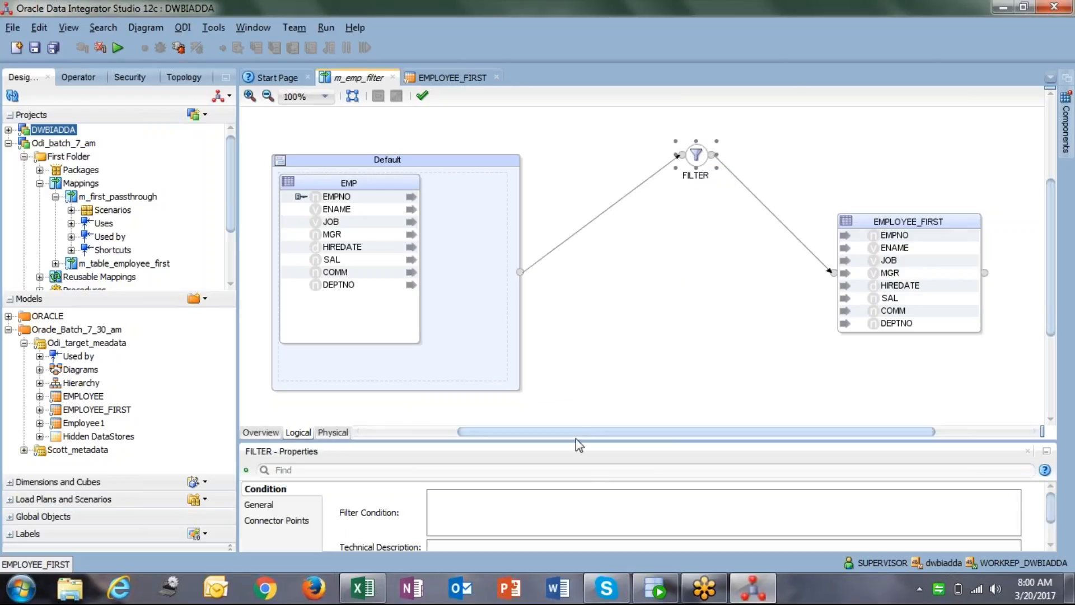
# Enlarge the properties area and open the FILTER component's Filter Condition for editing.
pyautogui.moveTo(566, 441); pyautogui.dragTo(566, 386)
pyautogui.click(565, 464)
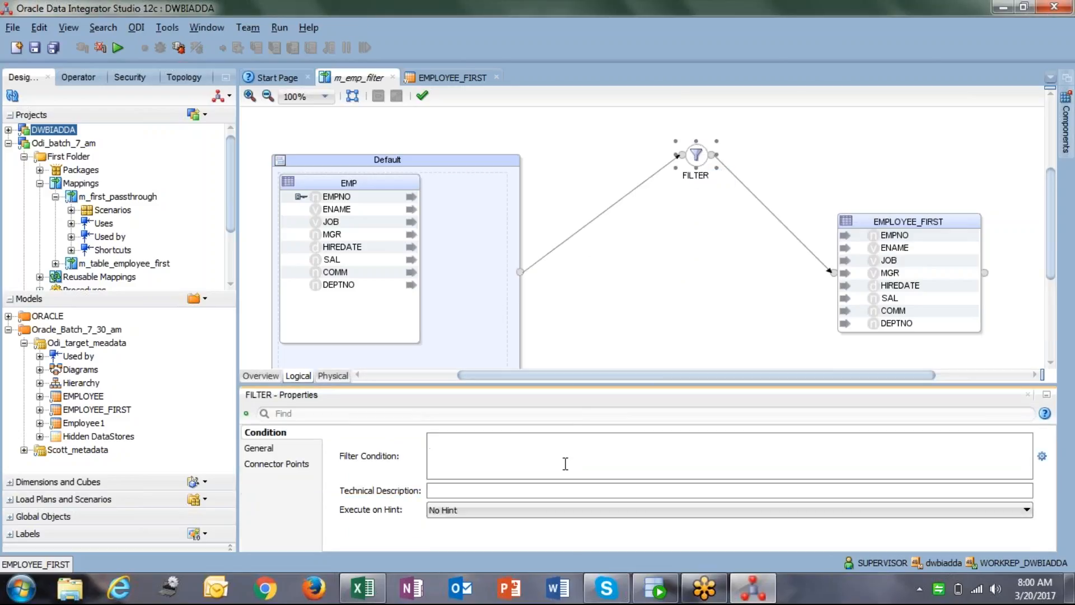
pyautogui.click(335, 201)
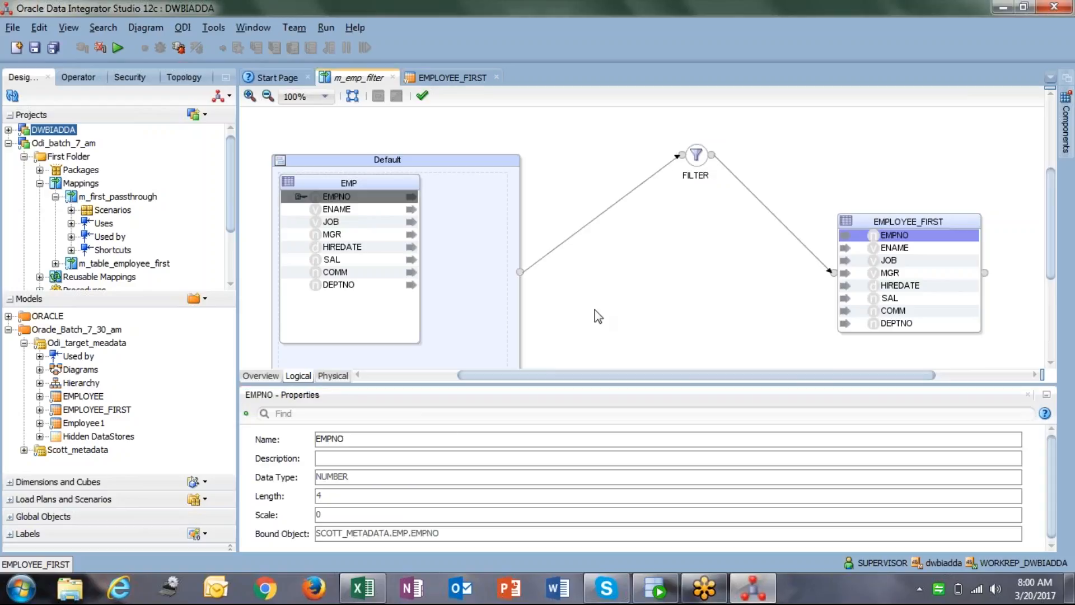
pyautogui.click(696, 156)
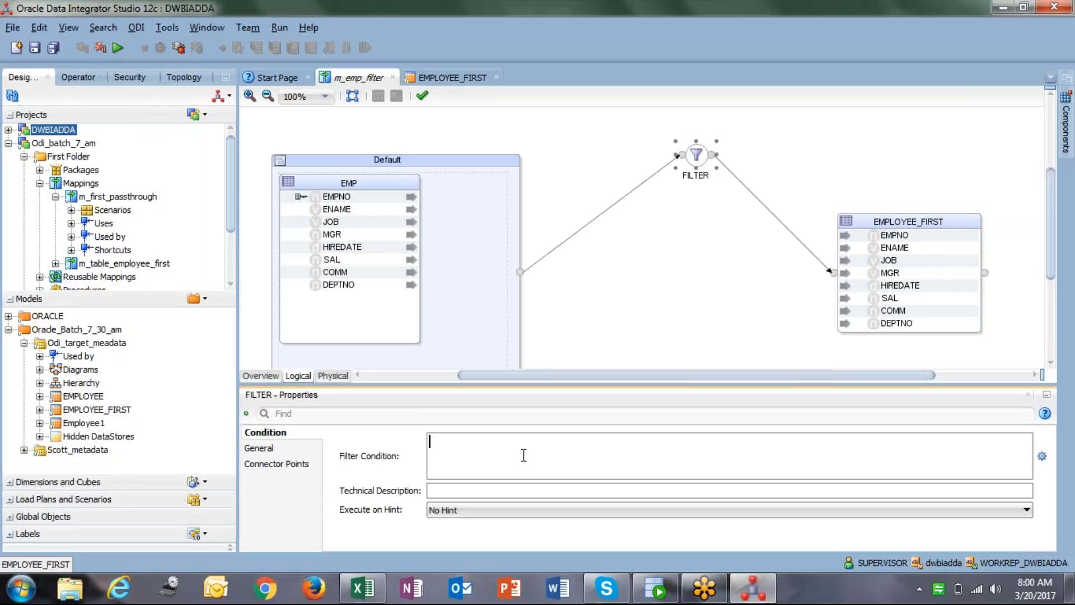
# Enter SAL > 2000 as the condition of the FILTER component.
pyautogui.write('SAL > 2000')
pyautogui.press('Home')
# Use the expression editor to replace the filter condition with Default.EMP.SAL > 2000, inserting SAL from the EMP attributes, and save the mapping.
pyautogui.click(1042, 457)
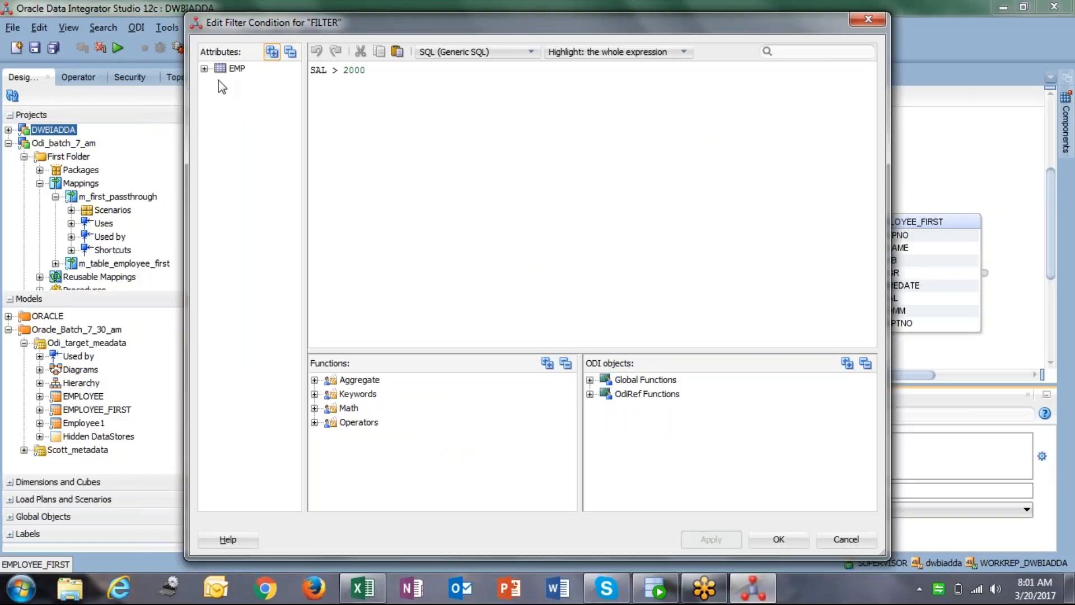
pyautogui.click(205, 68)
pyautogui.tripleClick(385, 73)
pyautogui.press('Delete')
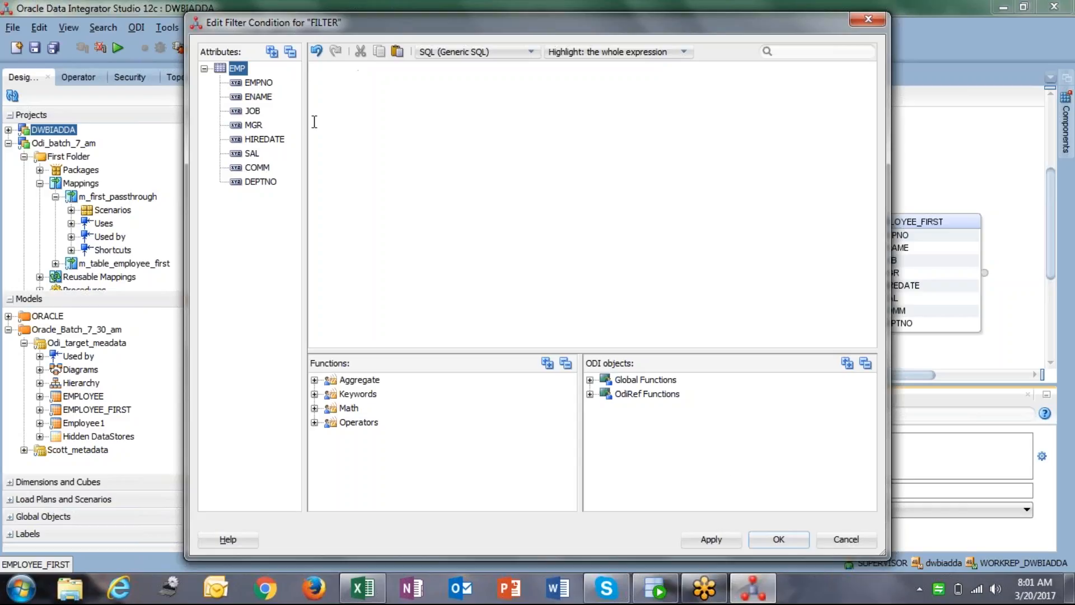
pyautogui.click(254, 154)
pyautogui.doubleClick(253, 153)
pyautogui.write('> 2000')
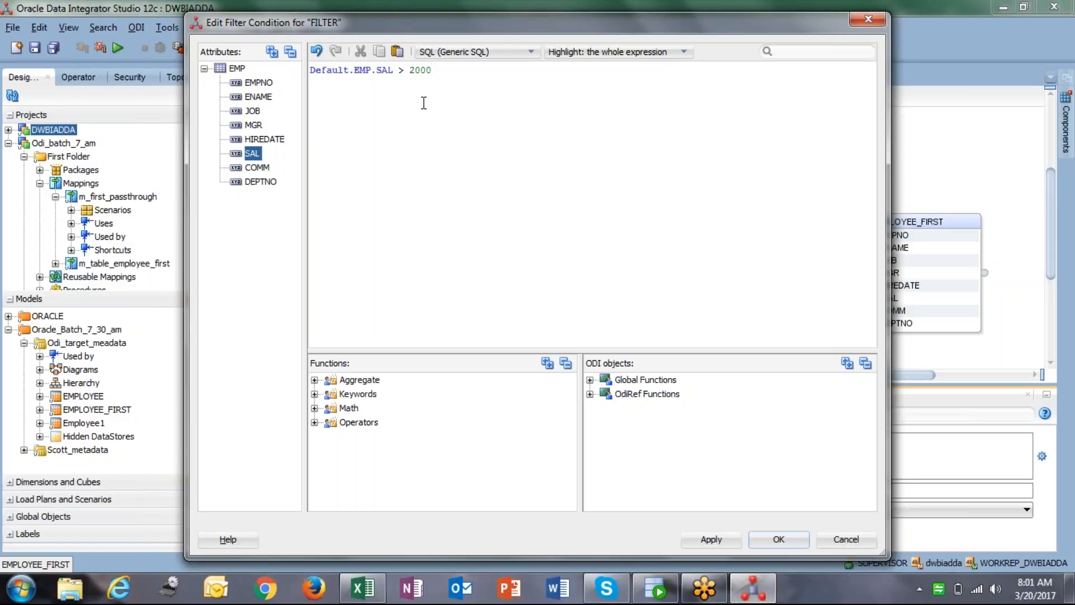
pyautogui.click(711, 537)
pyautogui.click(760, 539)
pyautogui.moveTo(577, 442); pyautogui.dragTo(424, 440)
pyautogui.click(608, 459)
pyautogui.click(38, 49)
# Set the loading knowledge module of FILTER_AP in the physical design to LKM SQL to Oracle.
pyautogui.click(332, 375)
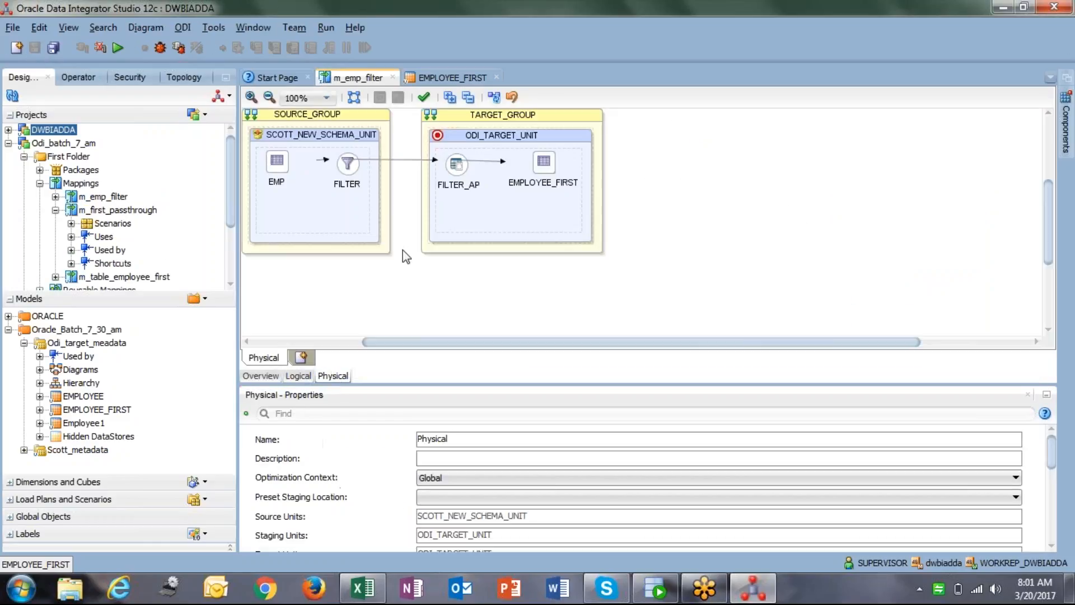
pyautogui.click(350, 169)
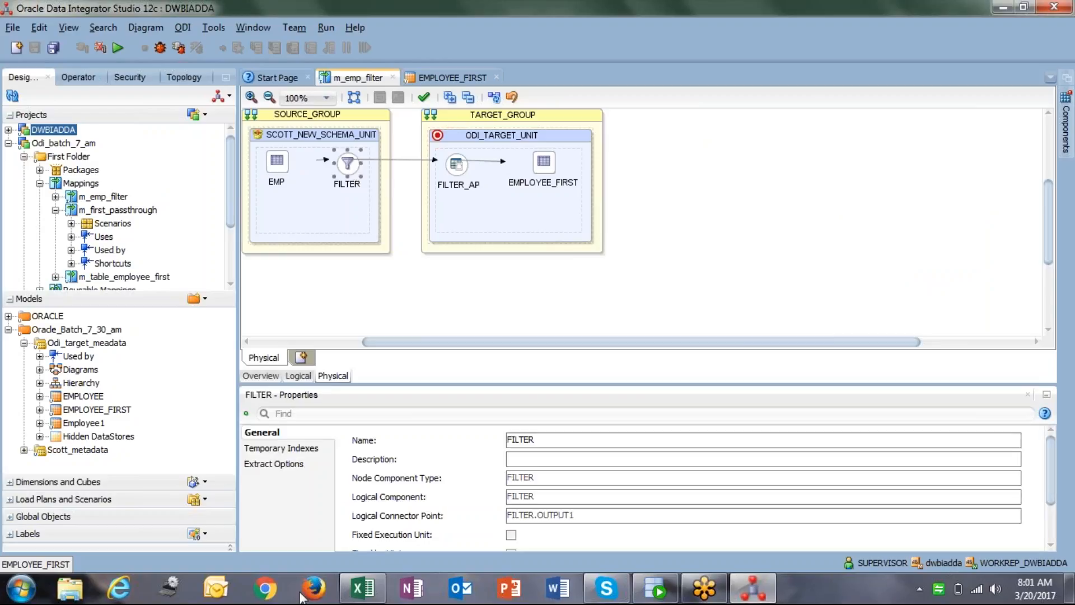
pyautogui.click(462, 166)
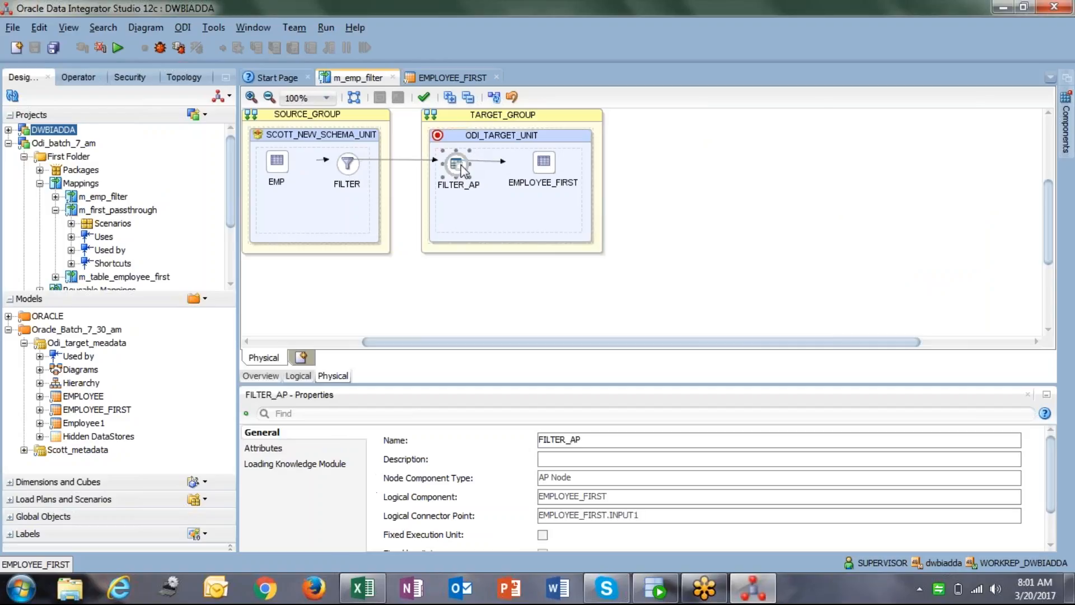
pyautogui.click(284, 464)
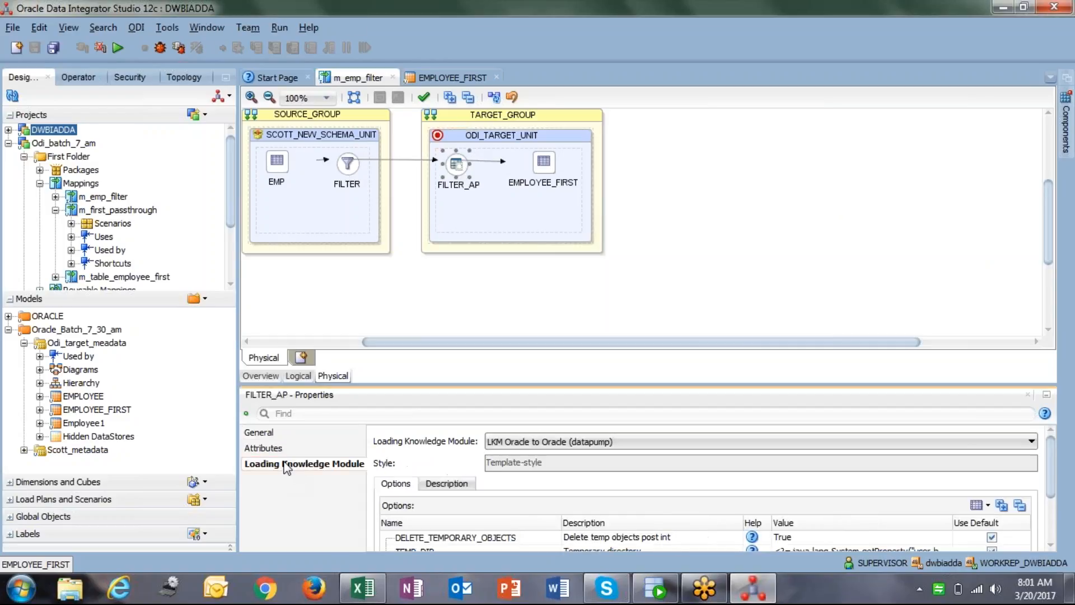
pyautogui.click(496, 448)
pyautogui.click(523, 510)
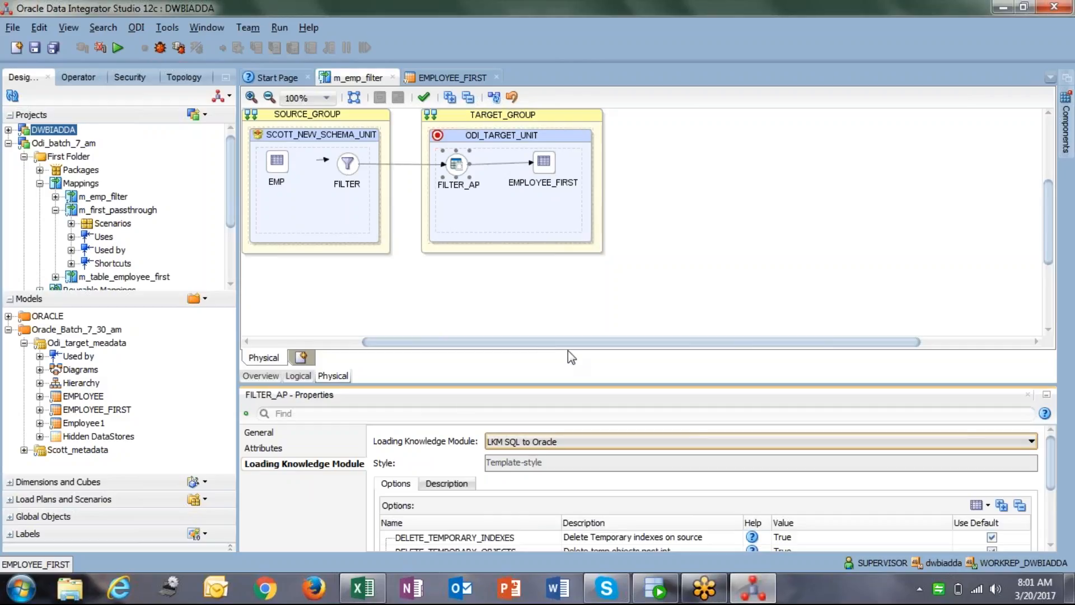
pyautogui.moveTo(573, 383); pyautogui.dragTo(572, 302)
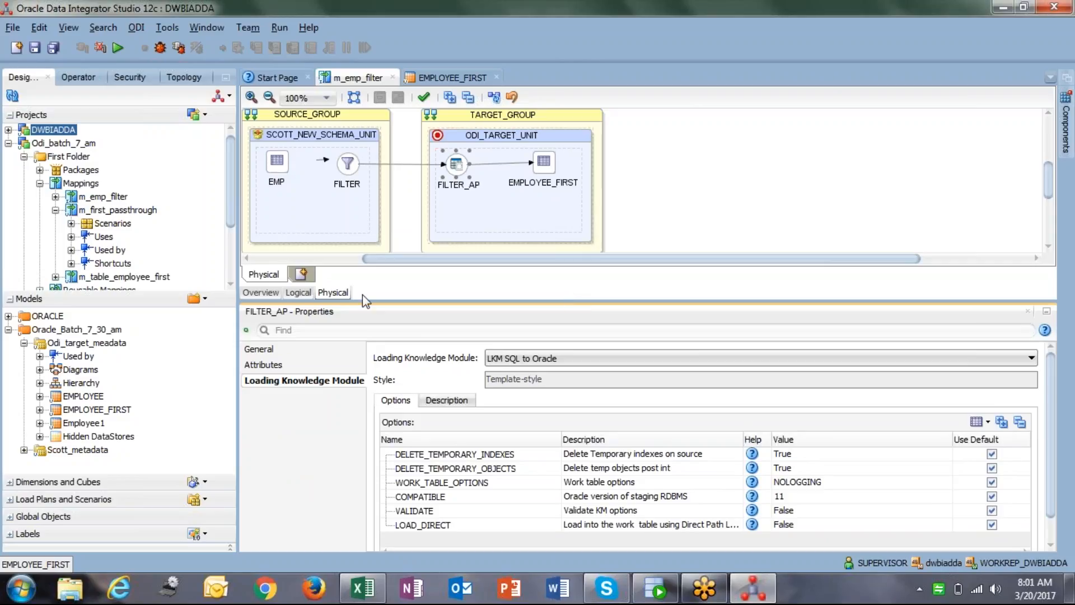
pyautogui.click(290, 294)
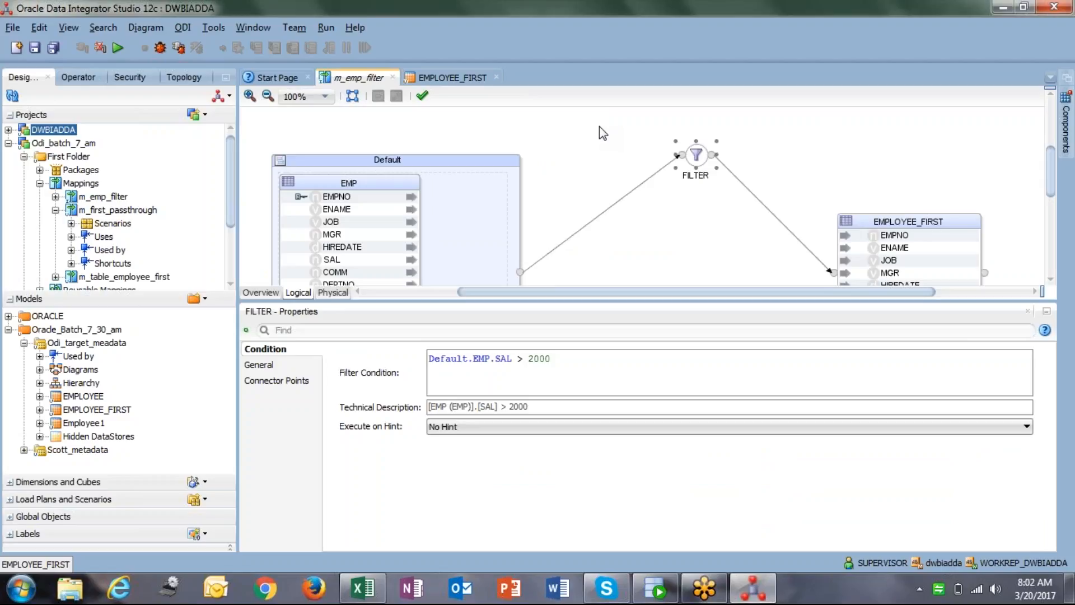
pyautogui.click(336, 292)
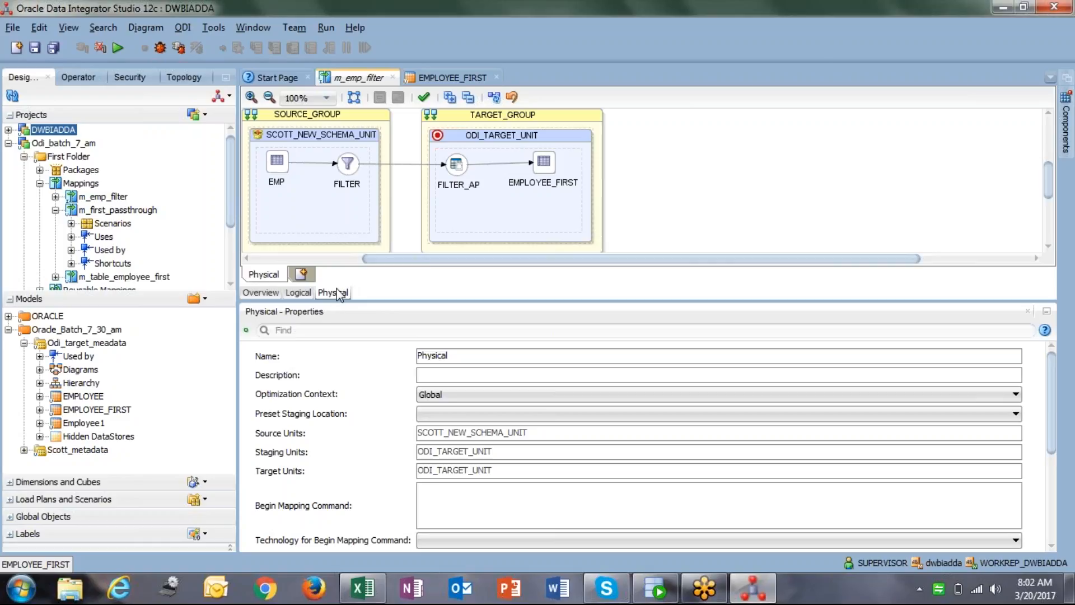
pyautogui.click(298, 293)
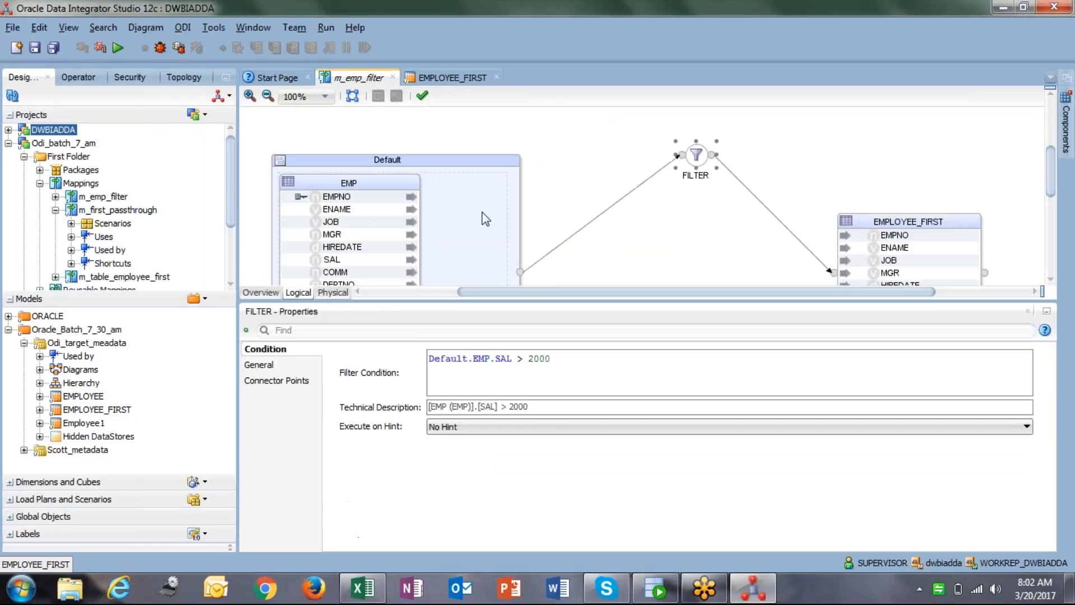
pyautogui.click(601, 180)
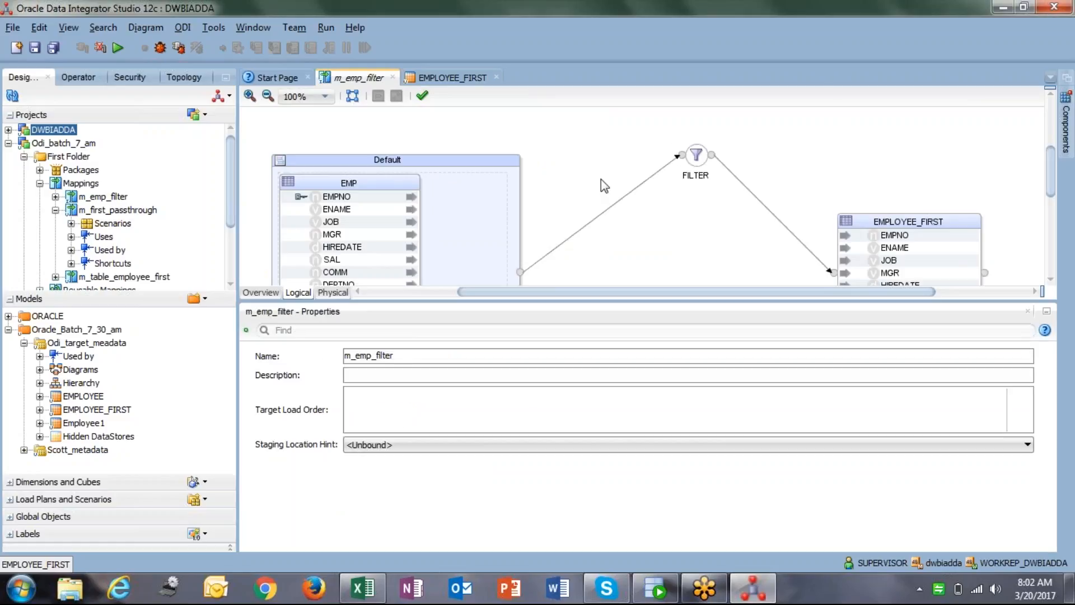
# Set the integration knowledge module of the EMPLOYEE_FIRST target in the physical design to IKM SQL Control Append.
pyautogui.click(335, 293)
pyautogui.click(557, 174)
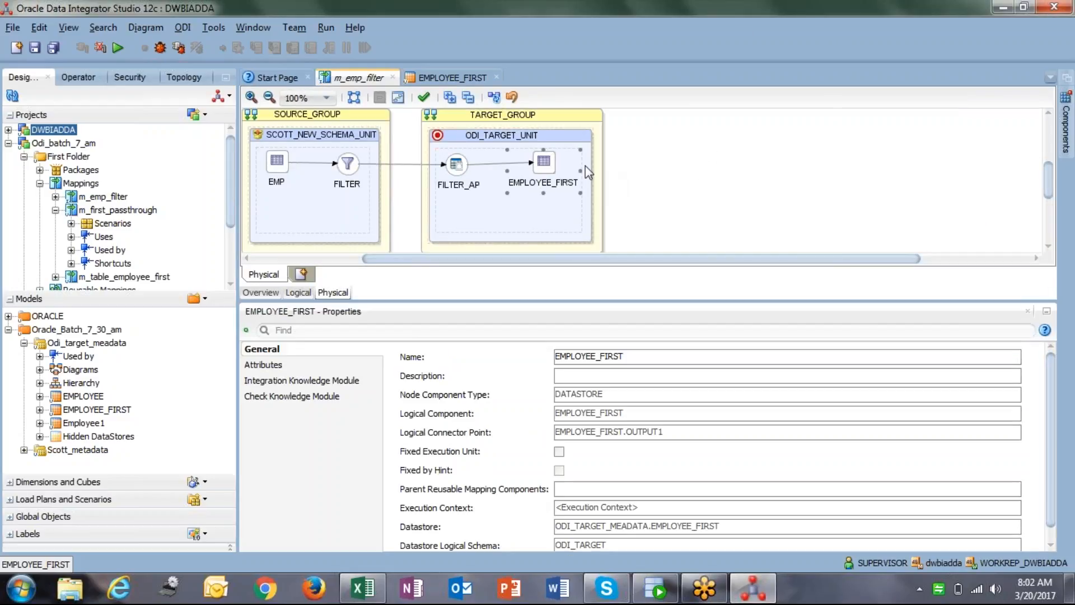
pyautogui.click(305, 380)
pyautogui.click(550, 364)
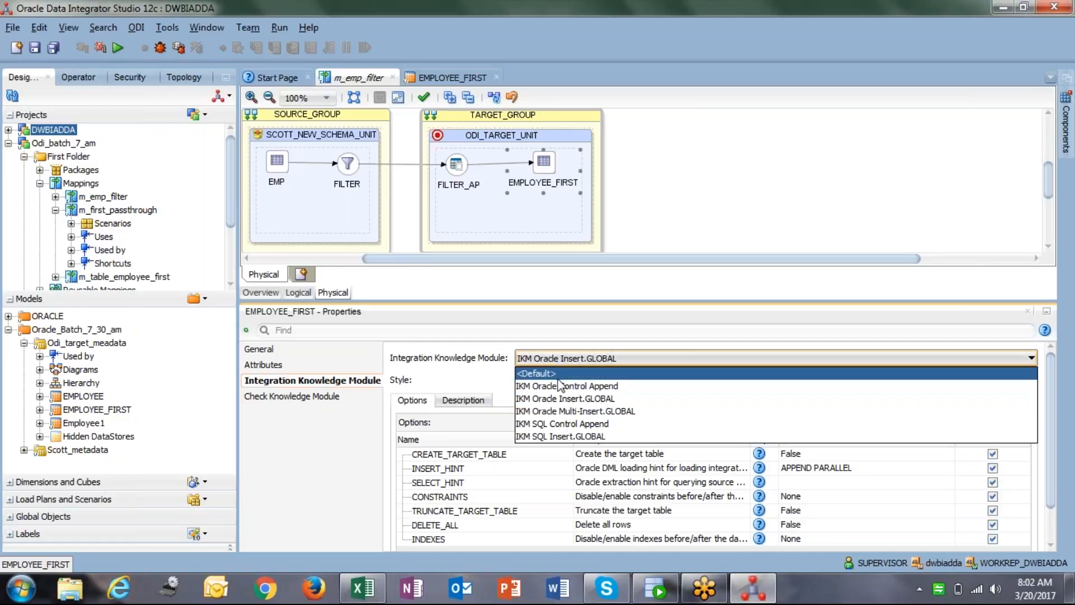
pyautogui.click(582, 424)
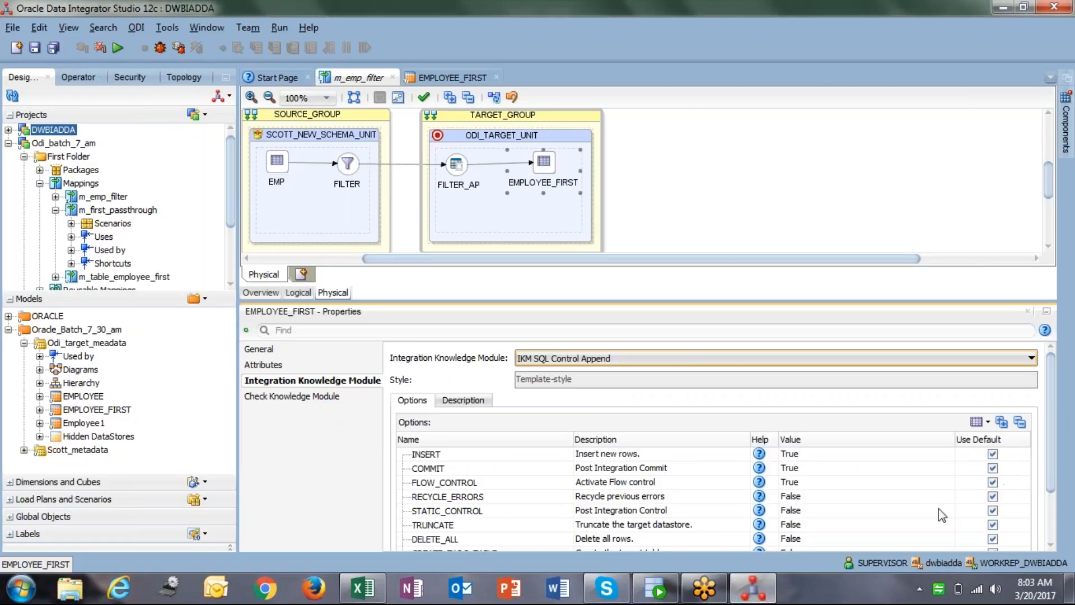
# Set the EMPLOYEE_FIRST integration options TRUNCATE to True and FLOW_CONTROL to False, and save the mapping.
pyautogui.click(800, 525)
pyautogui.click(800, 526)
pyautogui.click(790, 539)
pyautogui.moveTo(1055, 422); pyautogui.dragTo(1055, 465)
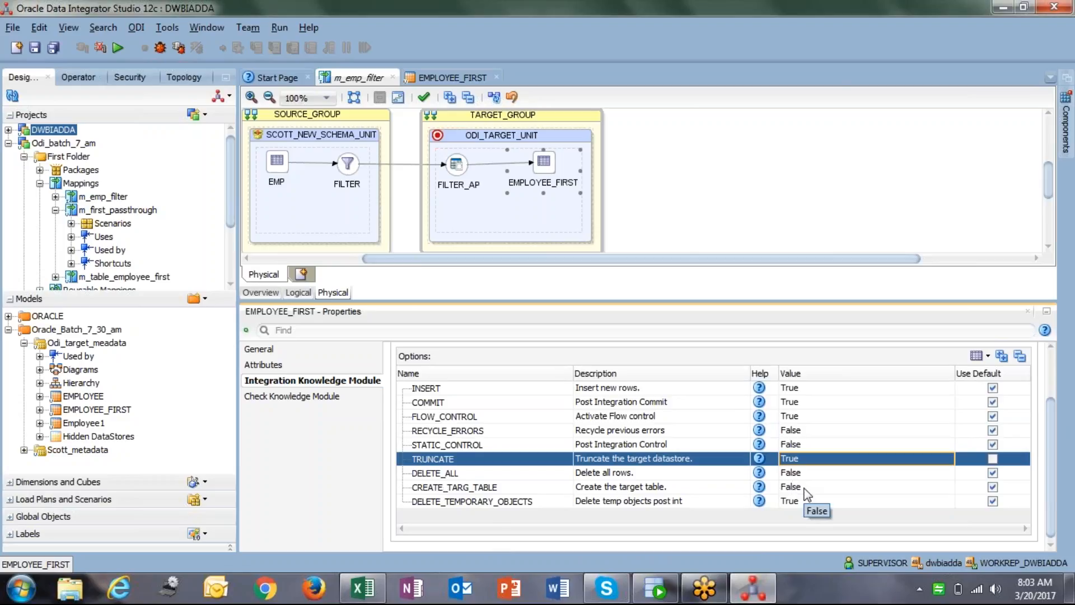
pyautogui.scroll(3, 1054, 506)
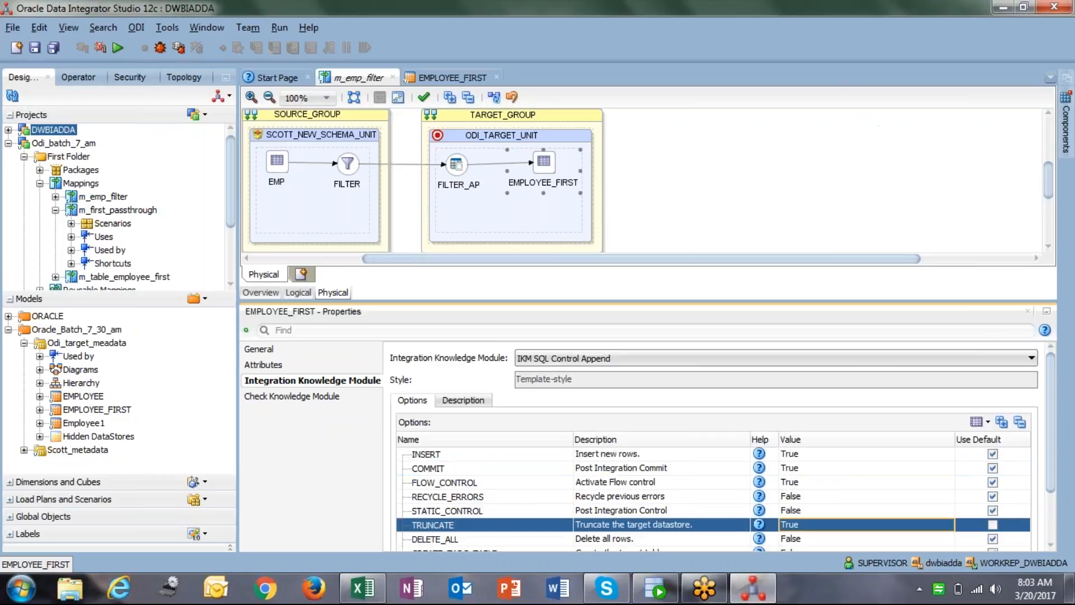
pyautogui.click(35, 48)
pyautogui.click(791, 483)
pyautogui.click(798, 510)
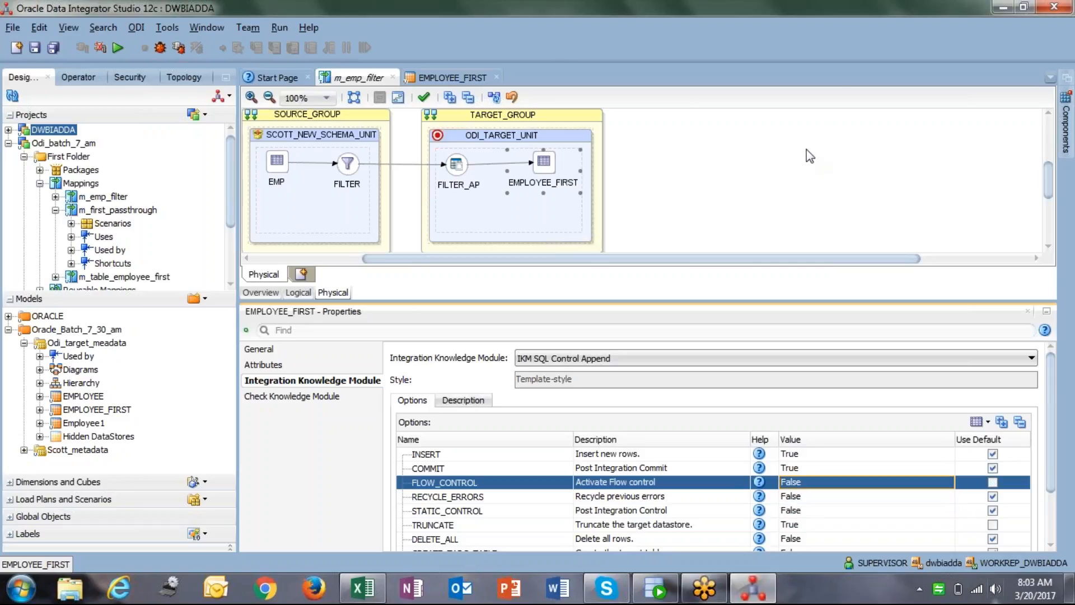
pyautogui.click(807, 156)
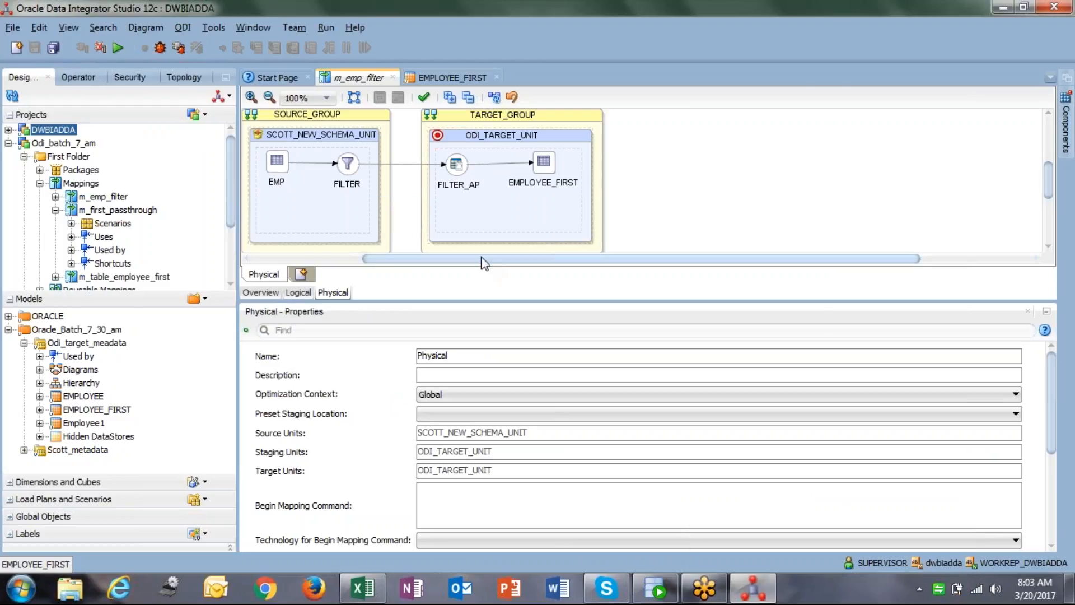
pyautogui.press('XF86MonBrightnessUp')
pyautogui.press('XF86MonBrightnessUp')
pyautogui.press('XF86MonBrightnessUp')
# Run the m_emp_filter mapping in the Global context with the Physical design and the local agent.
pyautogui.click(117, 47)
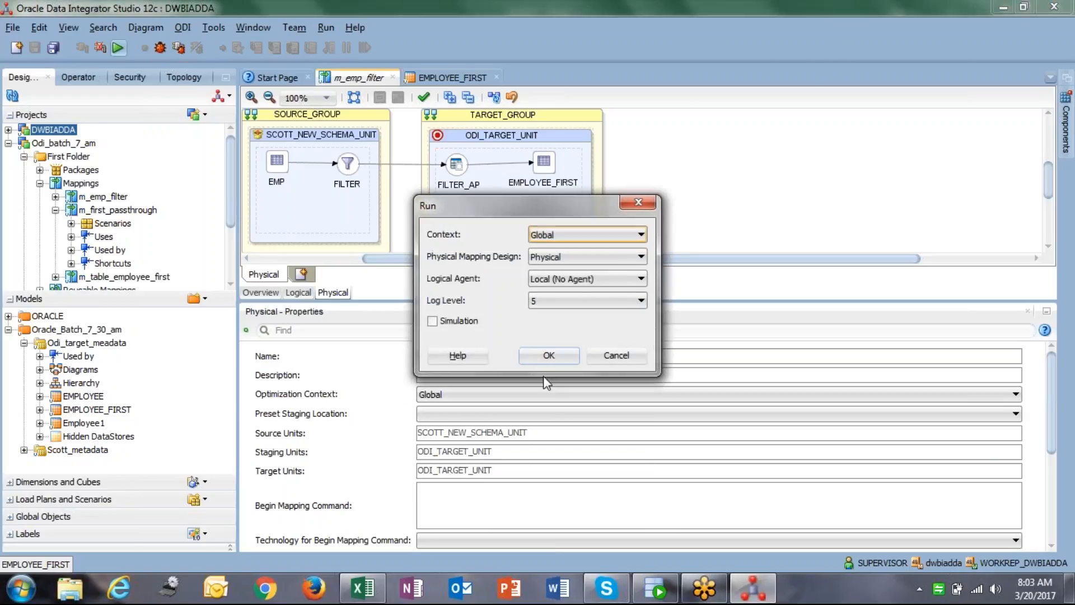
pyautogui.click(549, 354)
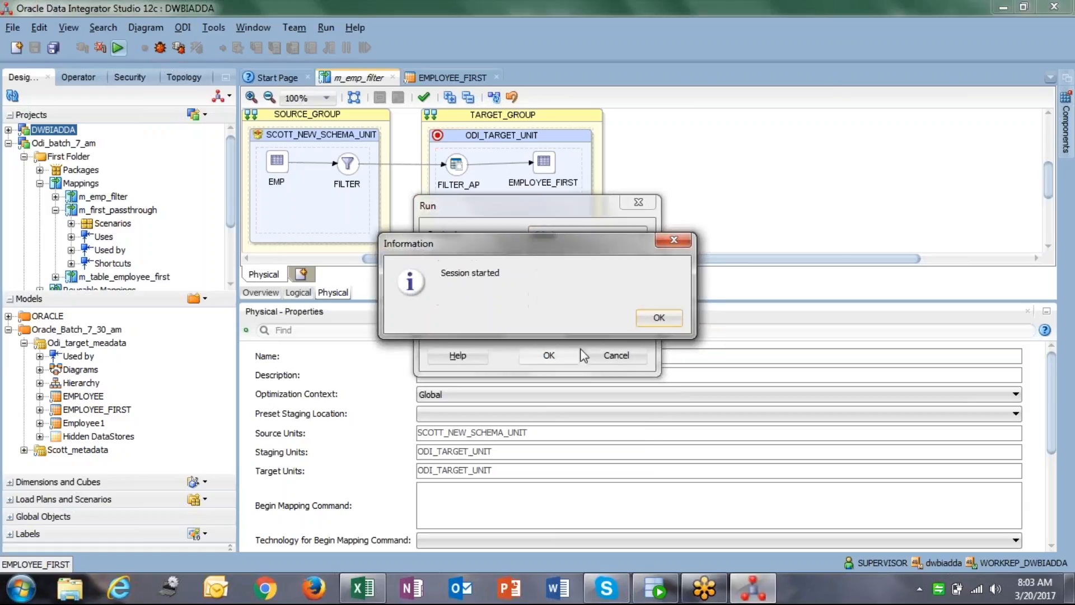
pyautogui.click(644, 321)
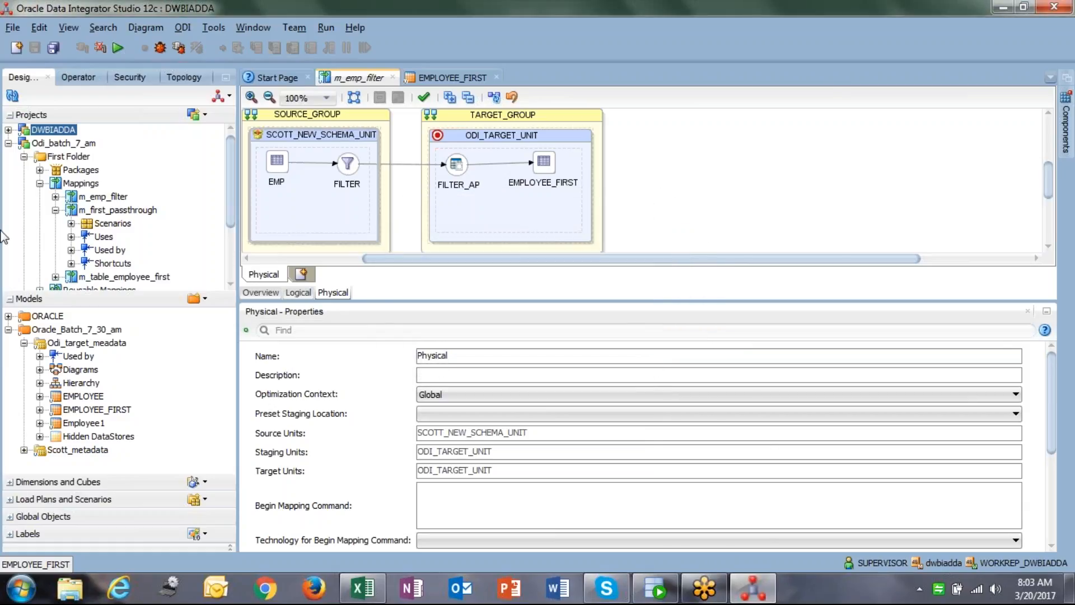
# Refresh the Operator's session list and select the newest m_emp_filter execution to check its status.
pyautogui.click(78, 77)
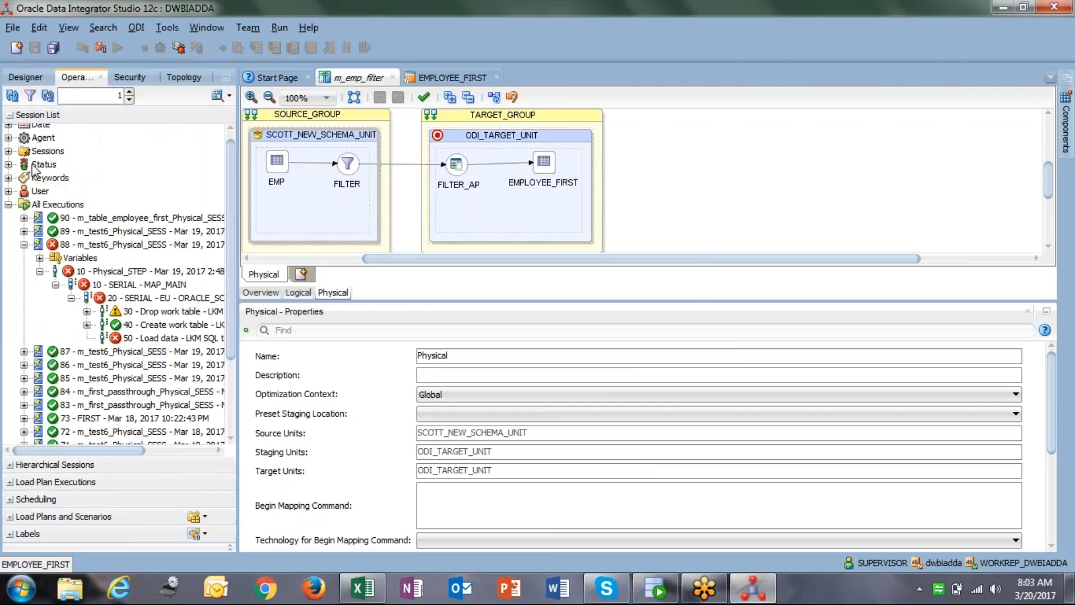
pyautogui.click(15, 99)
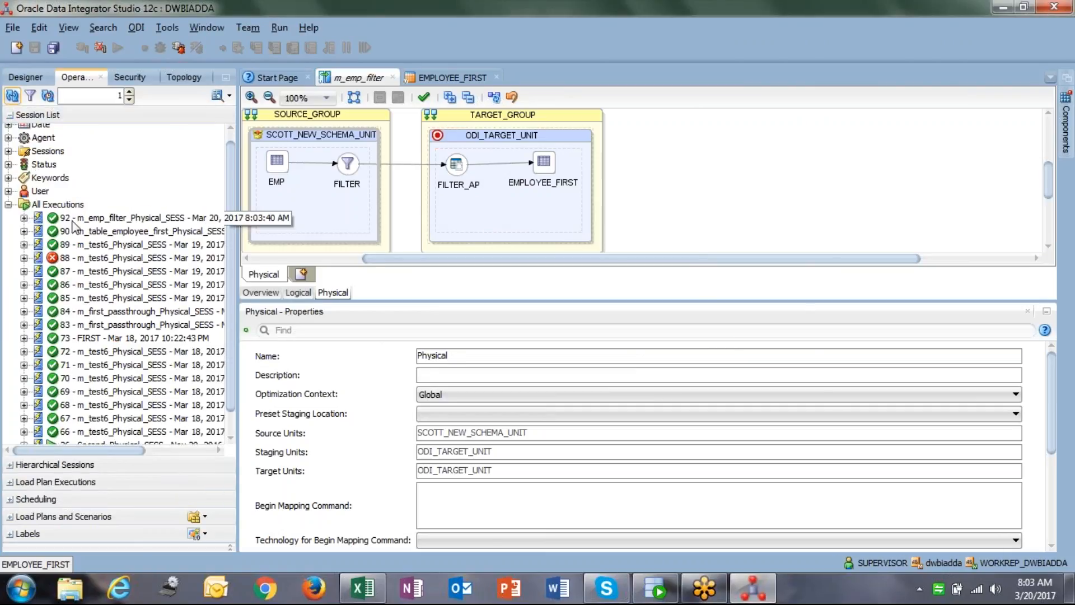
pyautogui.click(85, 221)
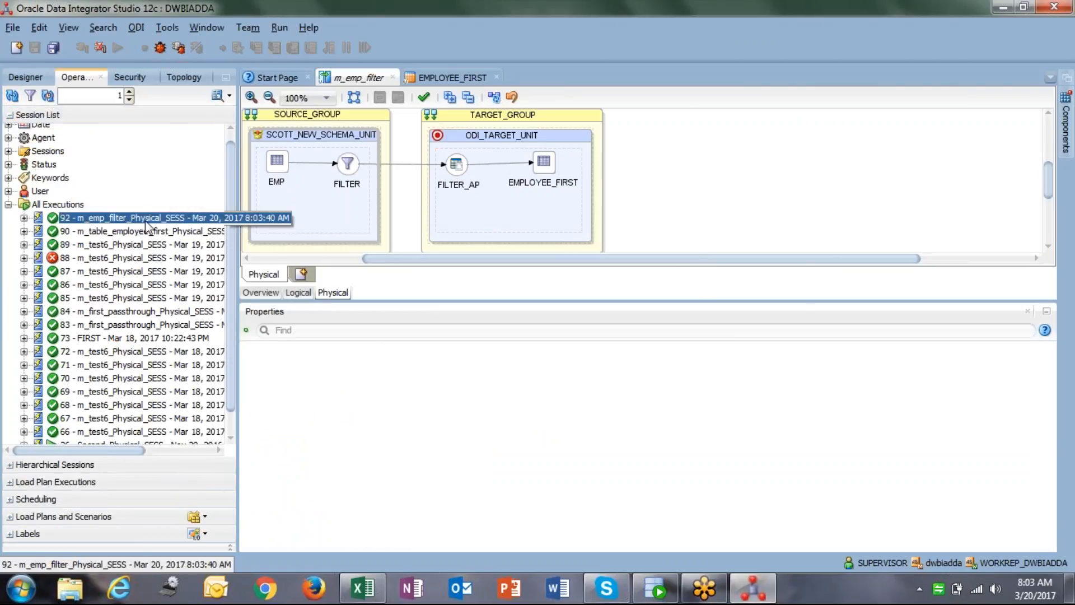
# Switch to Oracle SQL Developer and rerun the EMPLOYEE_FIRST query on ODI_TARGET to inspect the loaded rows.
pyautogui.click(656, 589)
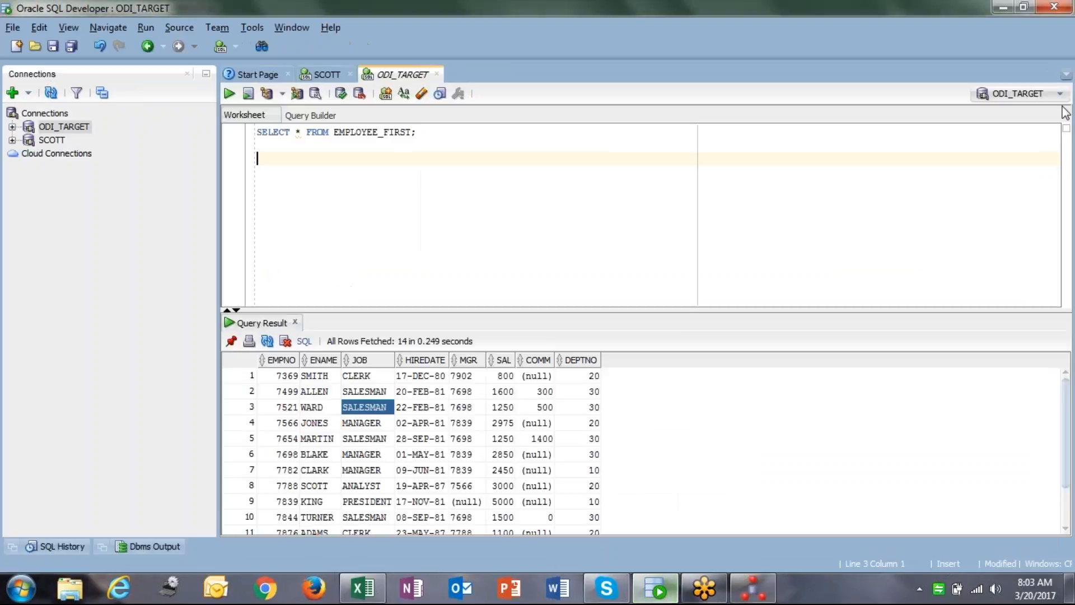
pyautogui.click(398, 131)
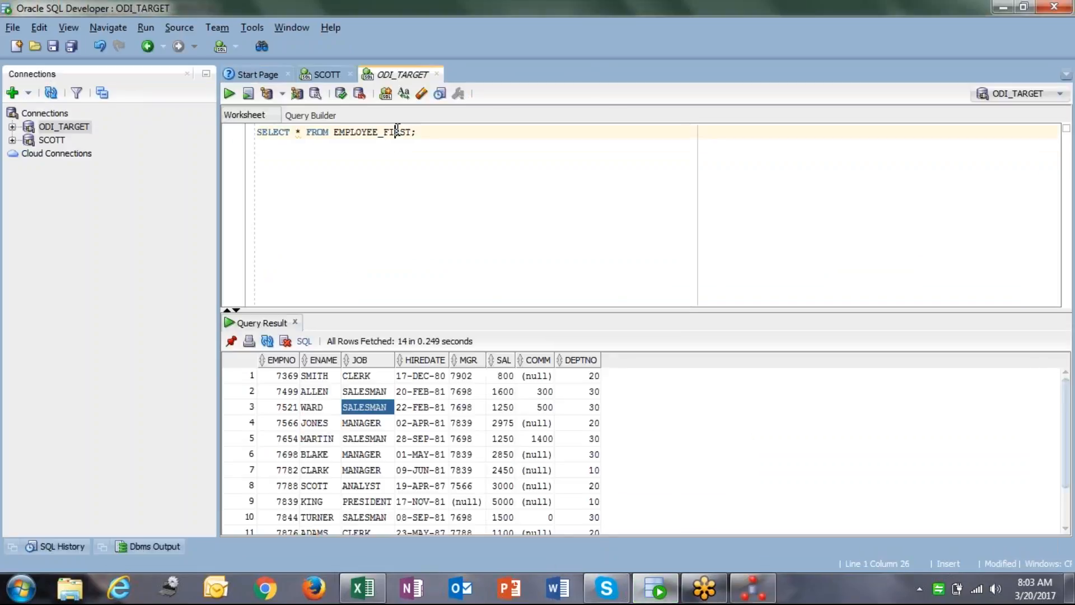
pyautogui.press('F5')
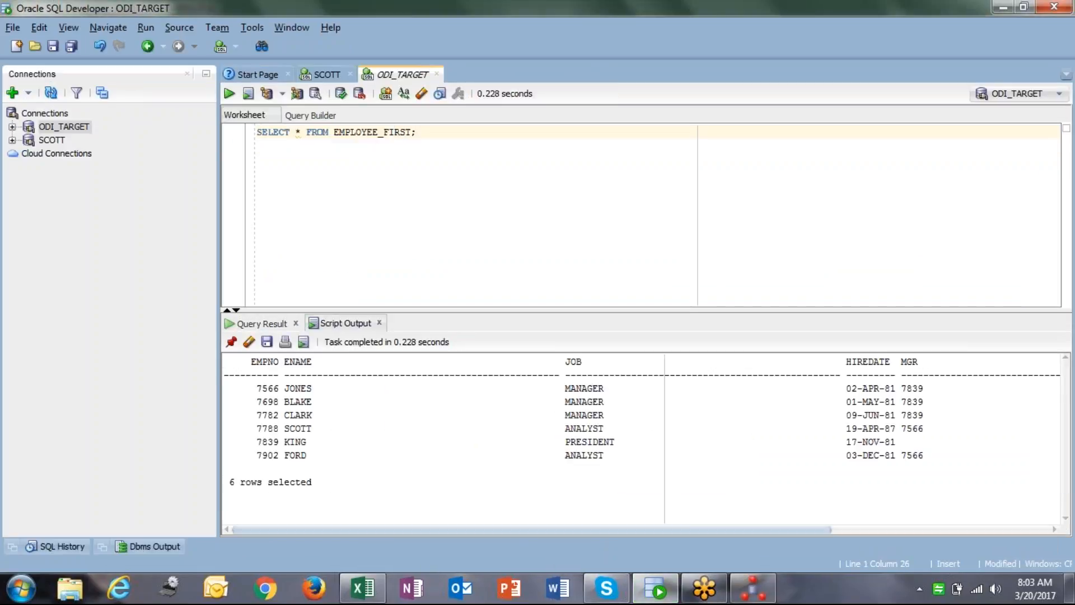
pyautogui.moveTo(257, 372); pyautogui.dragTo(342, 463)
pyautogui.click(339, 462)
# Run "select * from emp where sal > 2000;" in the SCOTT worksheet to check the source rows.
pyautogui.click(500, 144)
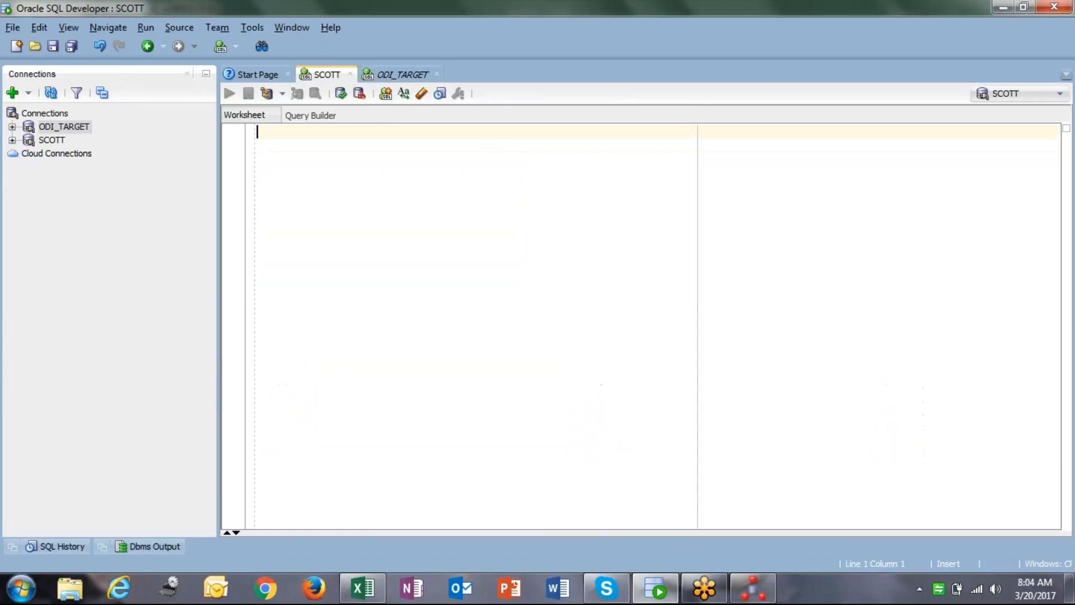
pyautogui.write('select * from emo')
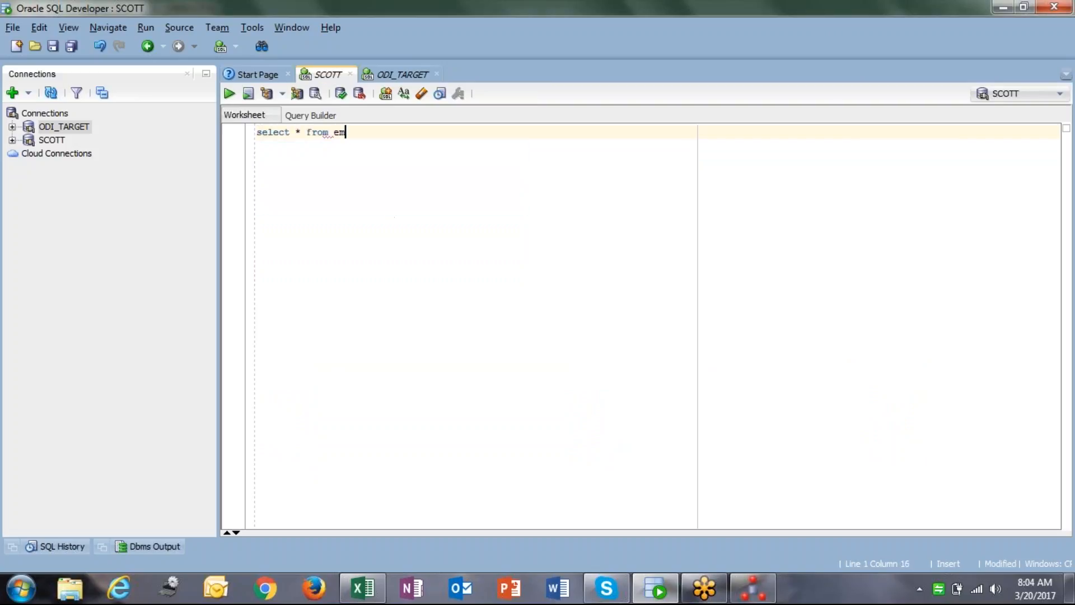
pyautogui.press('BackSpace')
pyautogui.write('p where sal > 2000;')
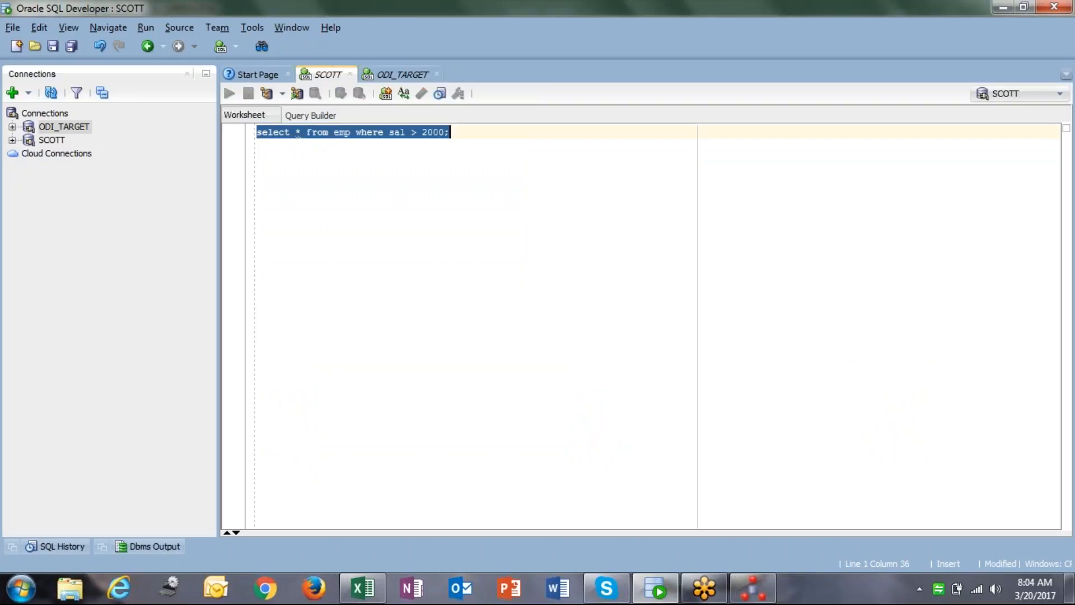
pyautogui.hotkey('ctrl', 'Return')
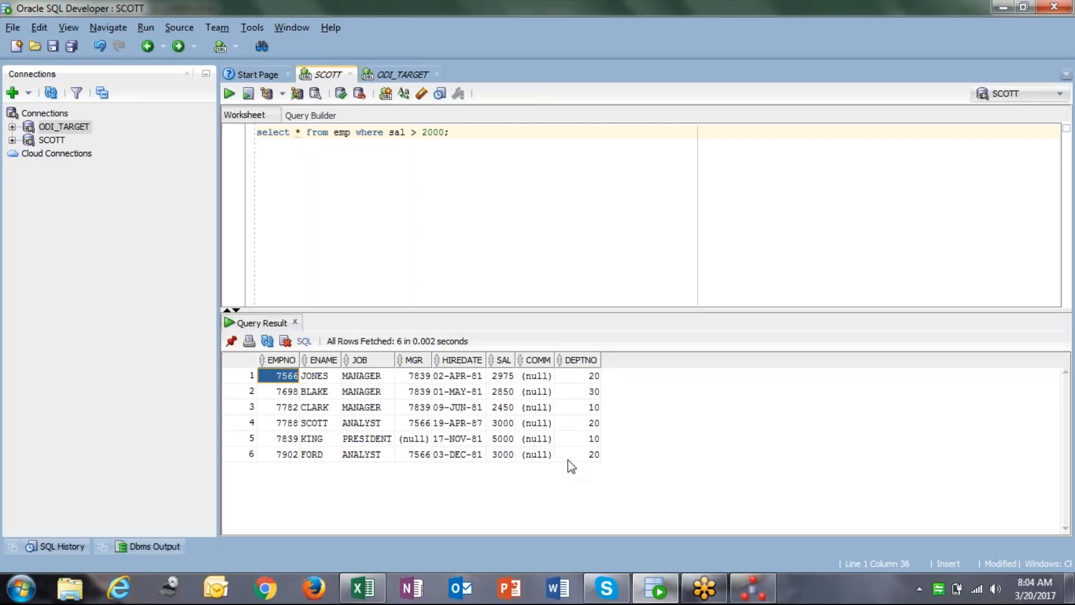
pyautogui.hotkey('ctrl', 'a')
pyautogui.click(448, 437)
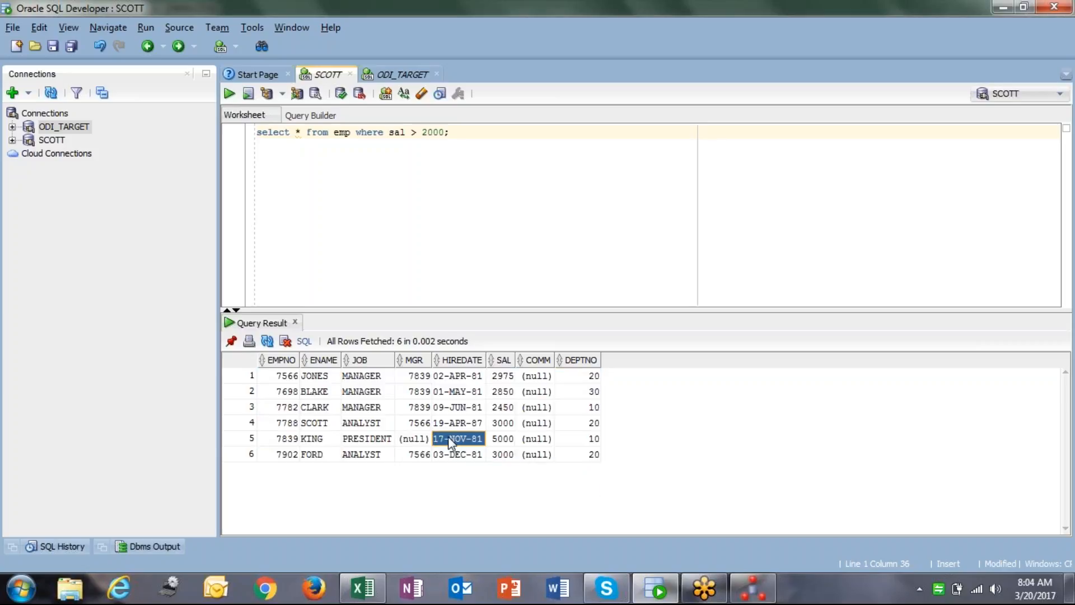
# Return to the ODI_TARGET worksheet and delete the stray text below the EMPLOYEE_FIRST query.
pyautogui.click(401, 74)
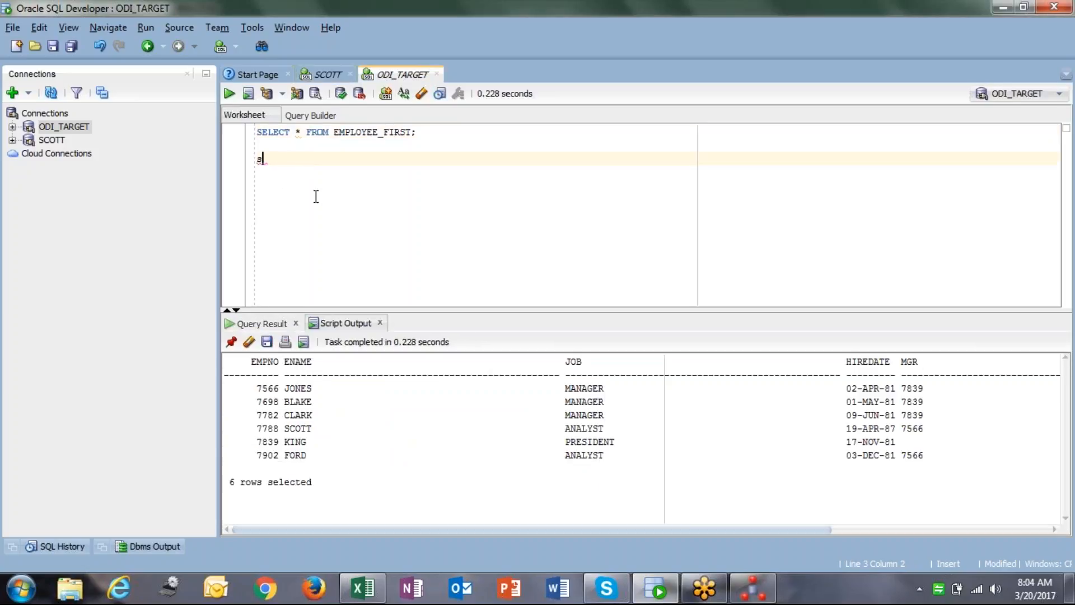
pyautogui.doubleClick(259, 157)
pyautogui.press('BackSpace')
pyautogui.press('BackSpace')
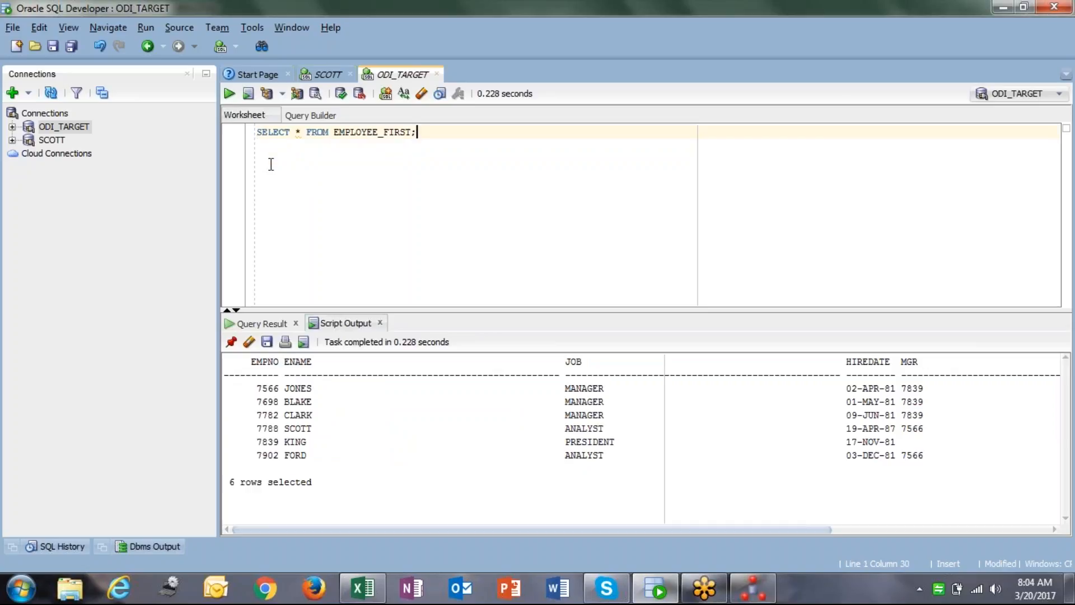
# Switch to Oracle Data Integrator Studio and expand the newest m_emp_filter session down to its ODI_TARGET_UNIT and cleanup tasks.
pyautogui.click(763, 595)
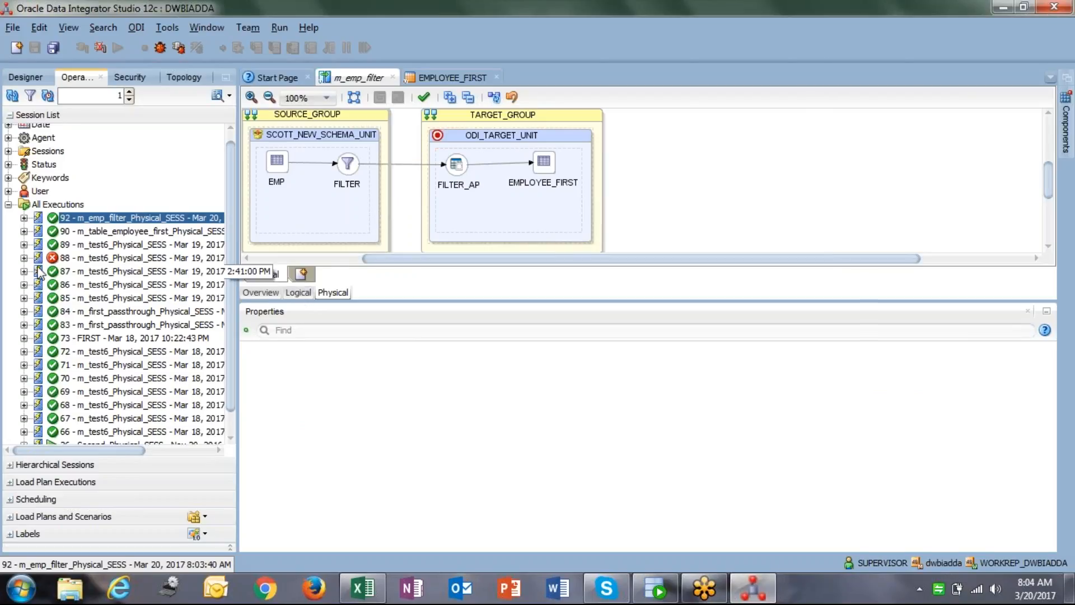
pyautogui.click(23, 217)
pyautogui.click(40, 244)
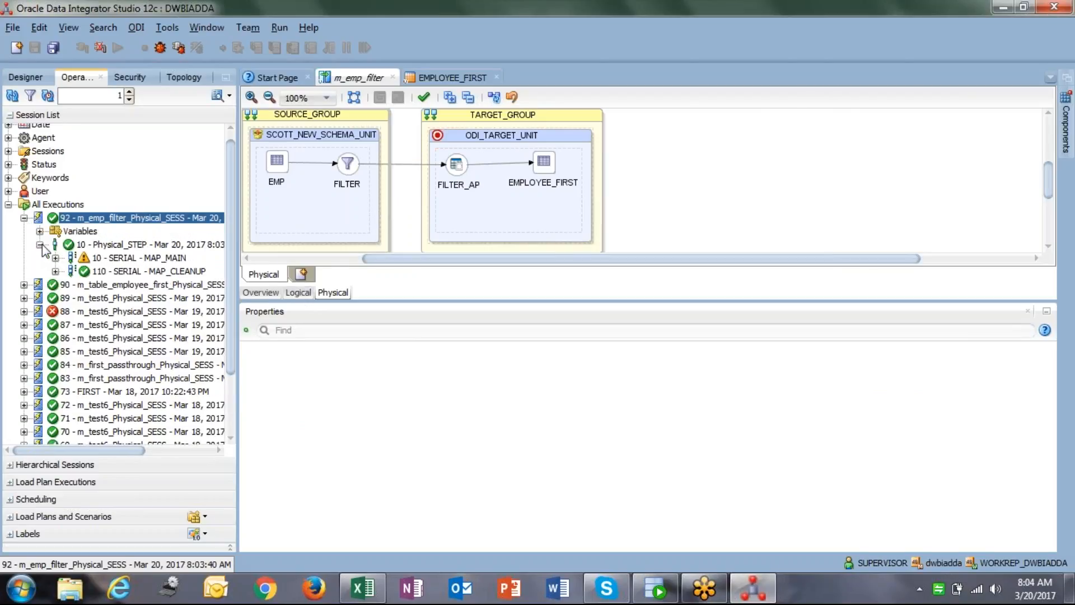
pyautogui.click(56, 271)
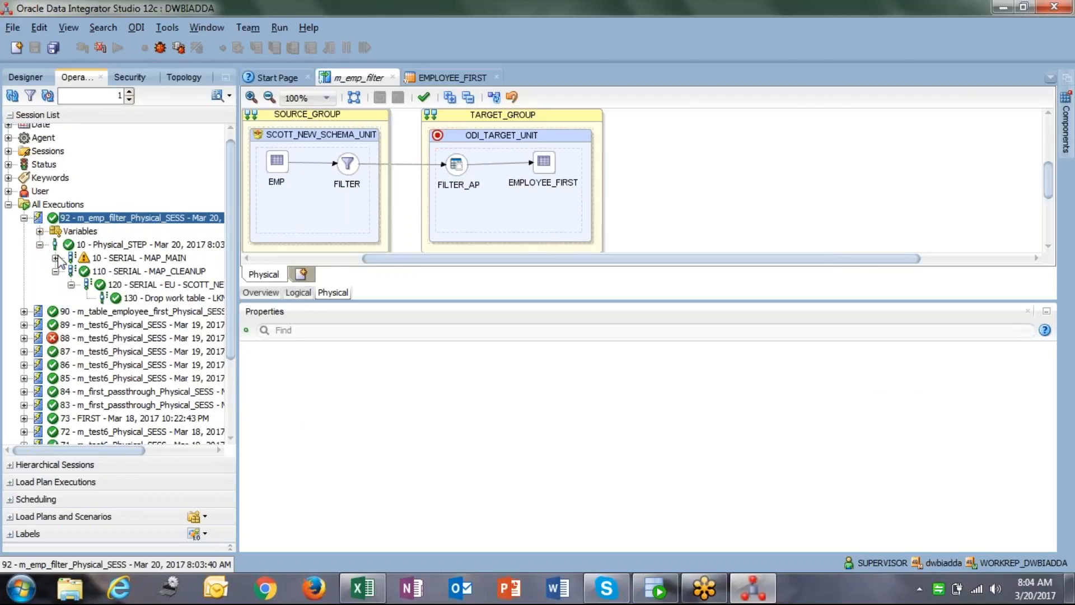
pyautogui.click(56, 258)
pyautogui.click(71, 285)
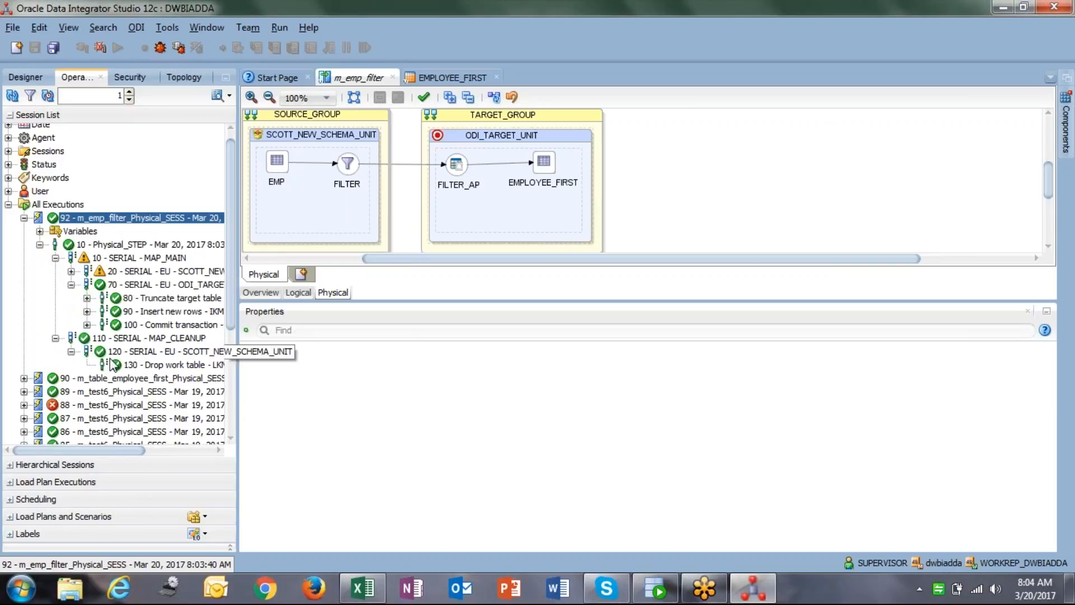
# Open the session's Insert new rows task, widen the session list and check the number of rows processed.
pyautogui.doubleClick(179, 315)
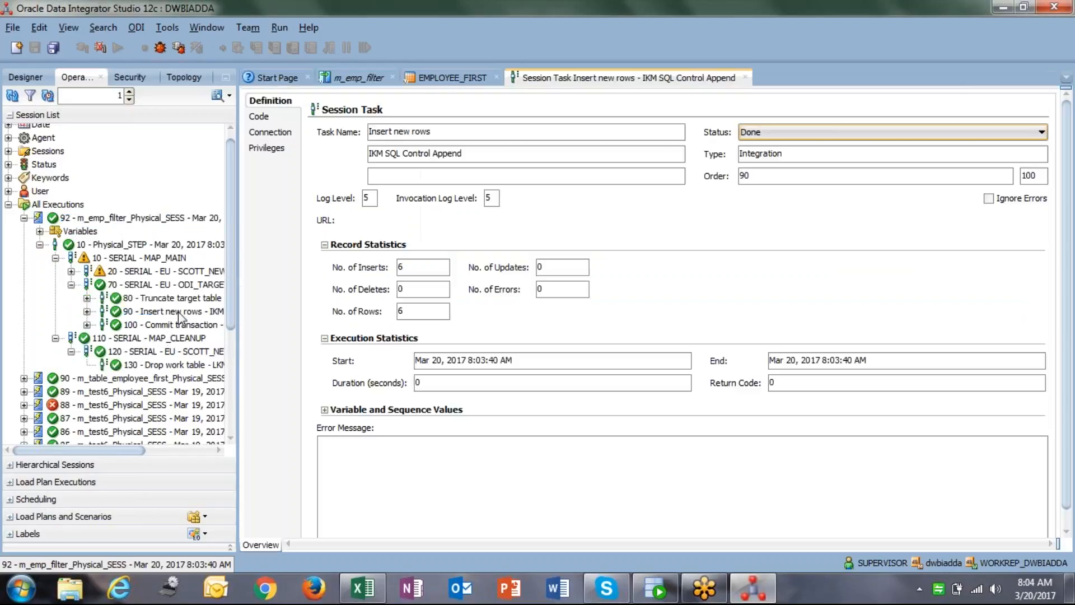
pyautogui.doubleClick(412, 312)
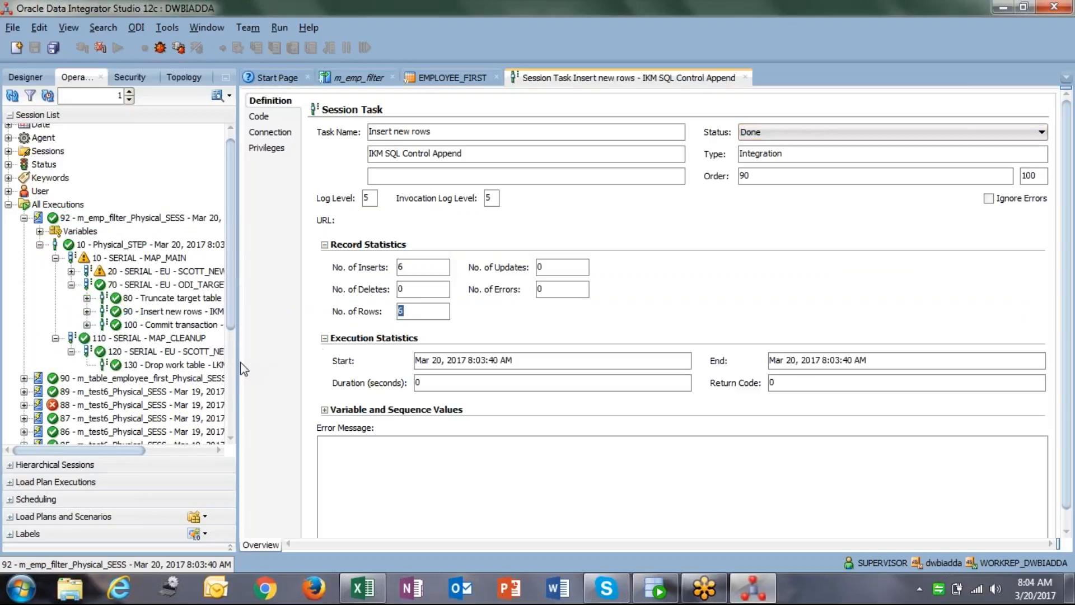
pyautogui.moveTo(238, 363); pyautogui.dragTo(362, 381)
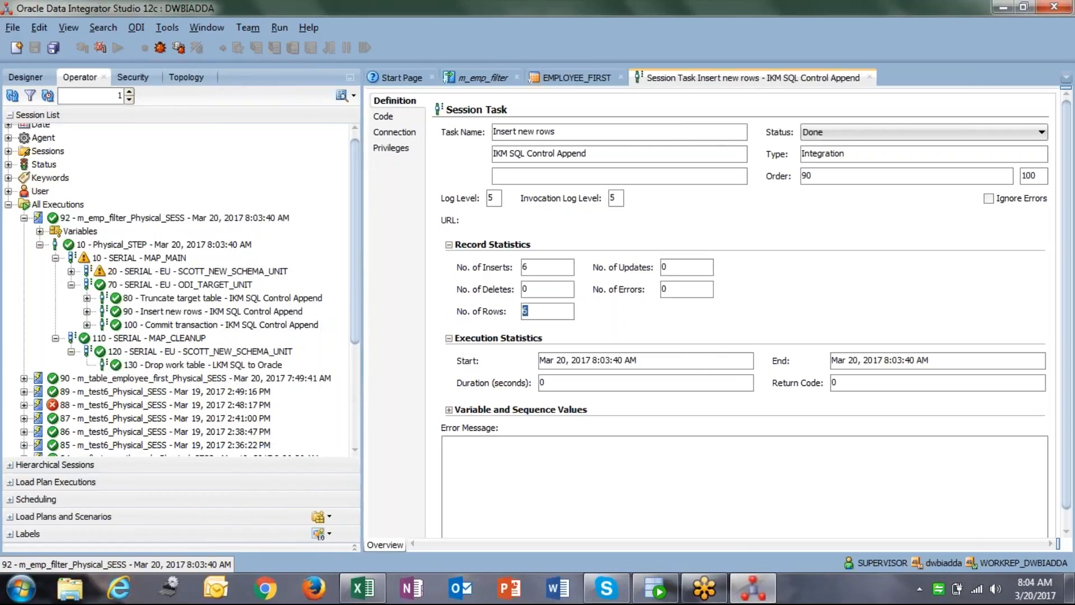
pyautogui.click(529, 310)
pyautogui.doubleClick(522, 314)
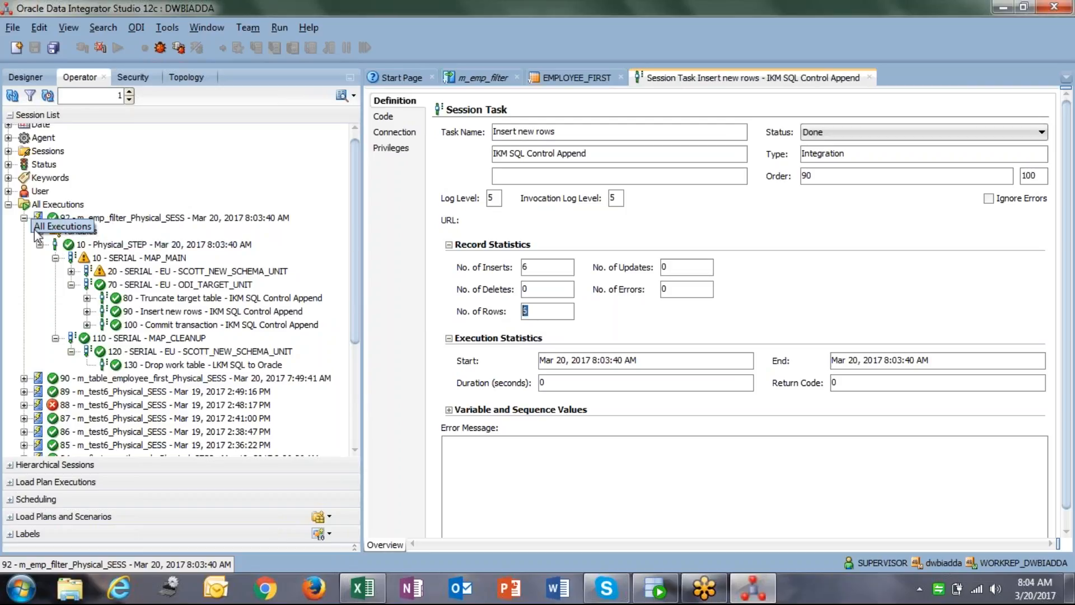
# Expand the SCOTT_NEW_SCHEMA_UNIT tasks and check the number of inserts recorded for the Insert new rows task.
pyautogui.click(72, 272)
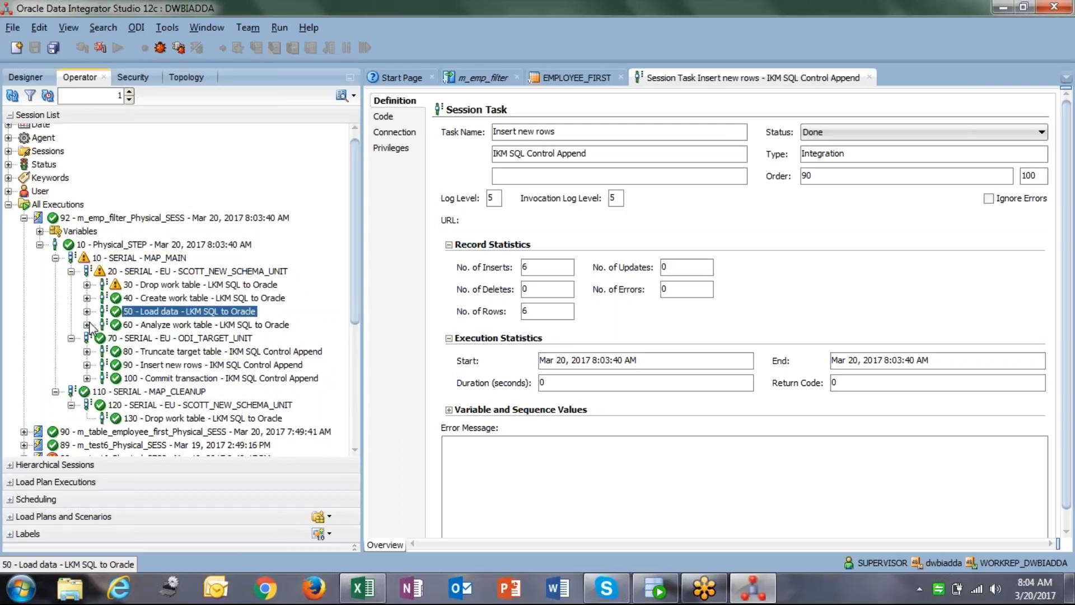
pyautogui.click(168, 340)
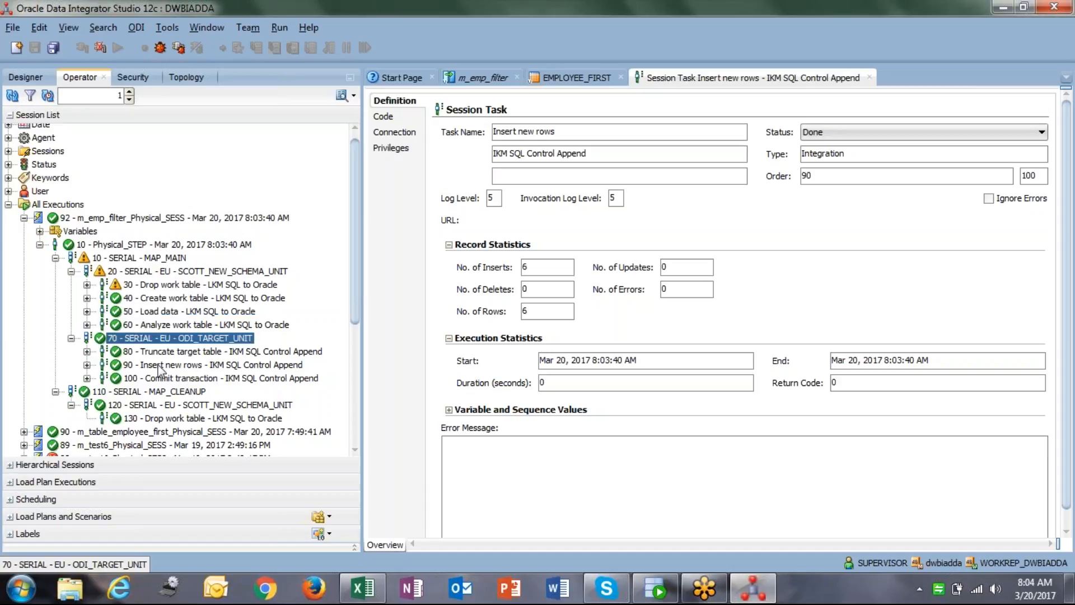
pyautogui.moveTo(536, 309); pyautogui.dragTo(504, 271)
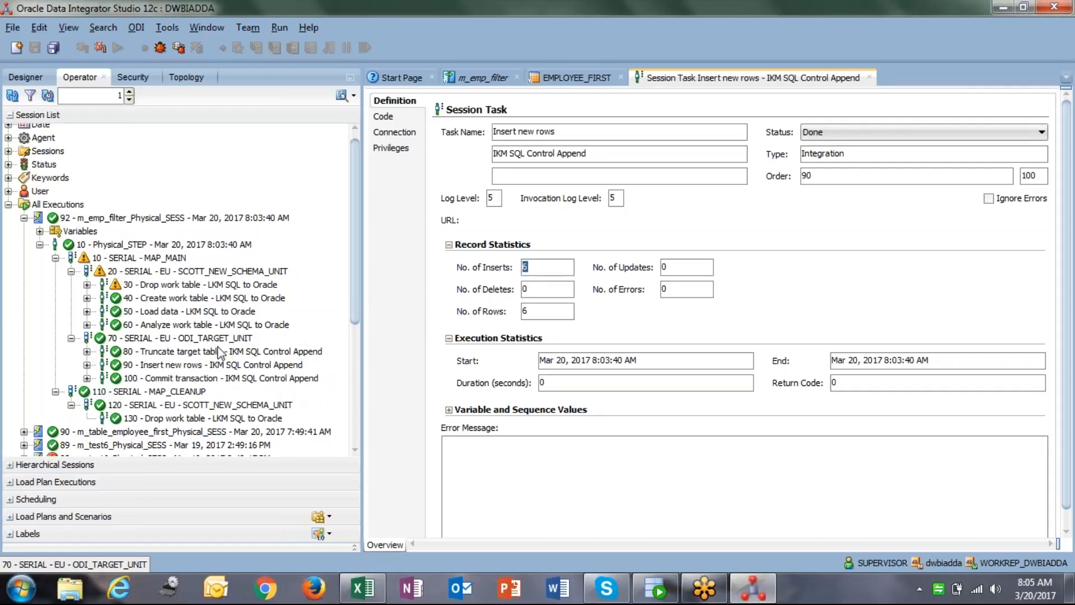
pyautogui.click(201, 363)
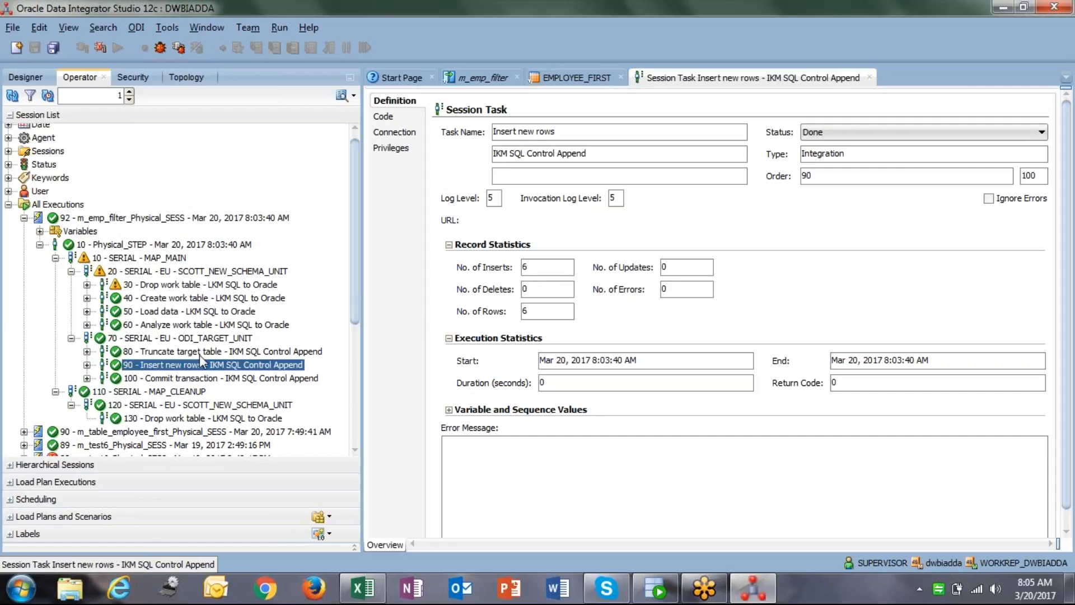
# Open the Truncate target table task and examine its executed target code.
pyautogui.doubleClick(202, 353)
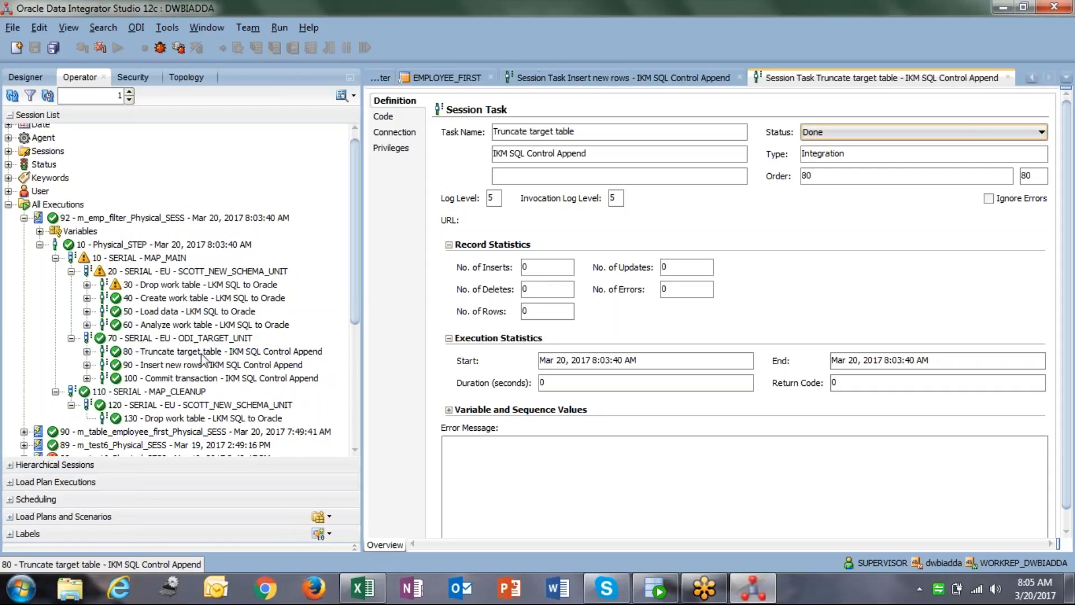
pyautogui.click(396, 119)
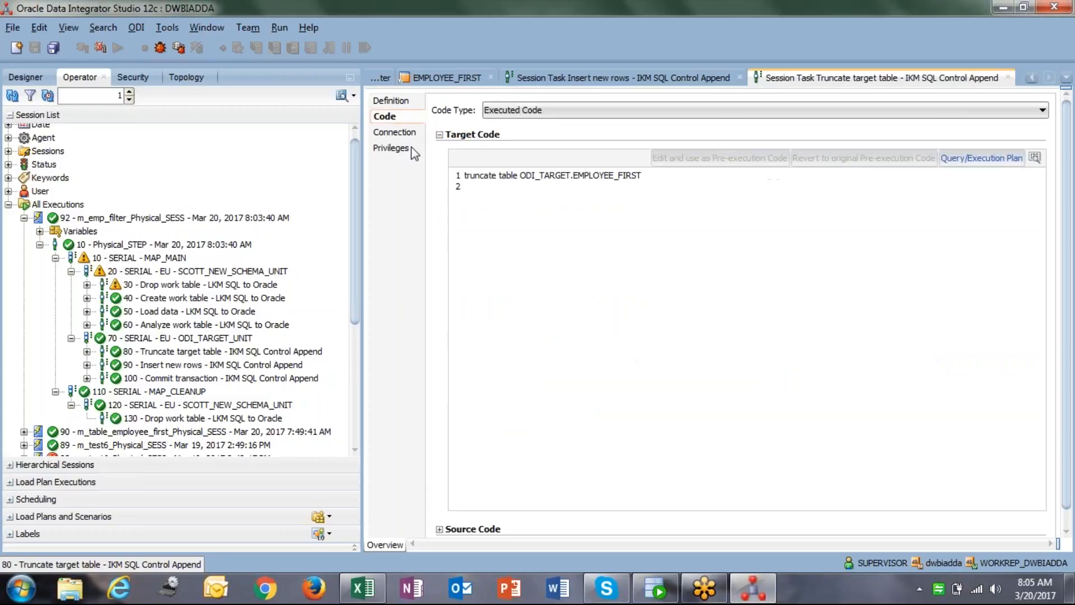
pyautogui.moveTo(644, 176); pyautogui.dragTo(465, 175)
pyautogui.click(640, 180)
pyautogui.click(464, 175)
# Close the two session task editors and the EMPLOYEE_FIRST datastore, leaving the m_emp_filter mapping open.
pyautogui.click(739, 78)
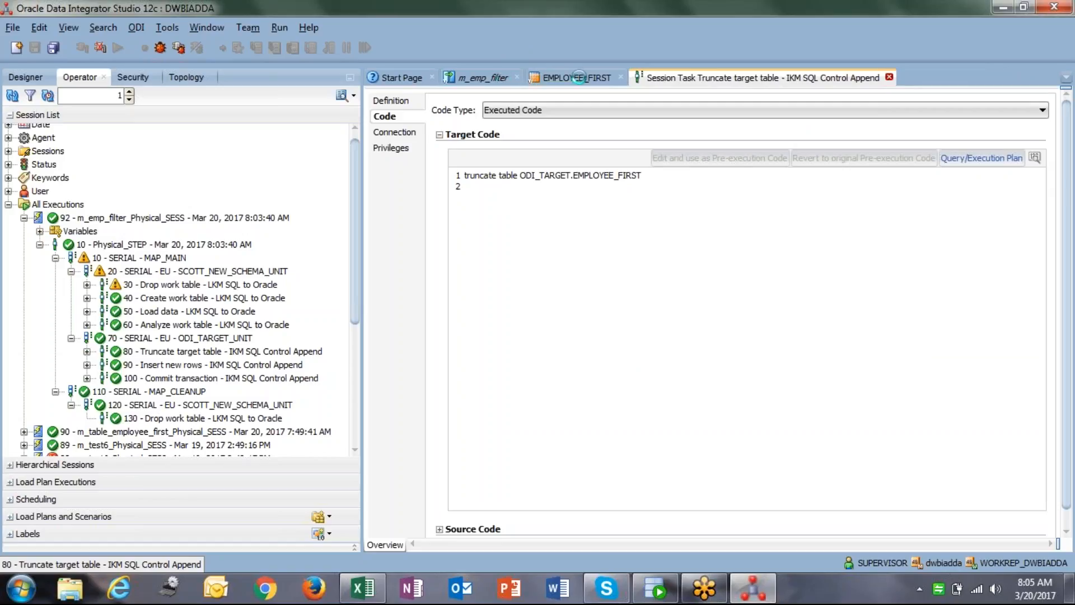
pyautogui.click(594, 78)
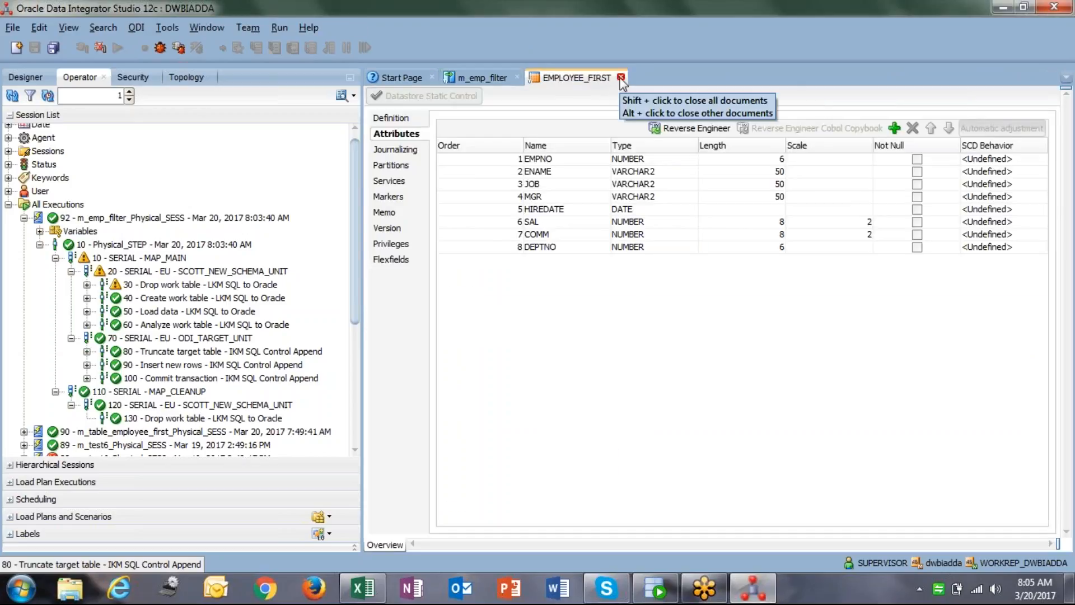
pyautogui.click(621, 79)
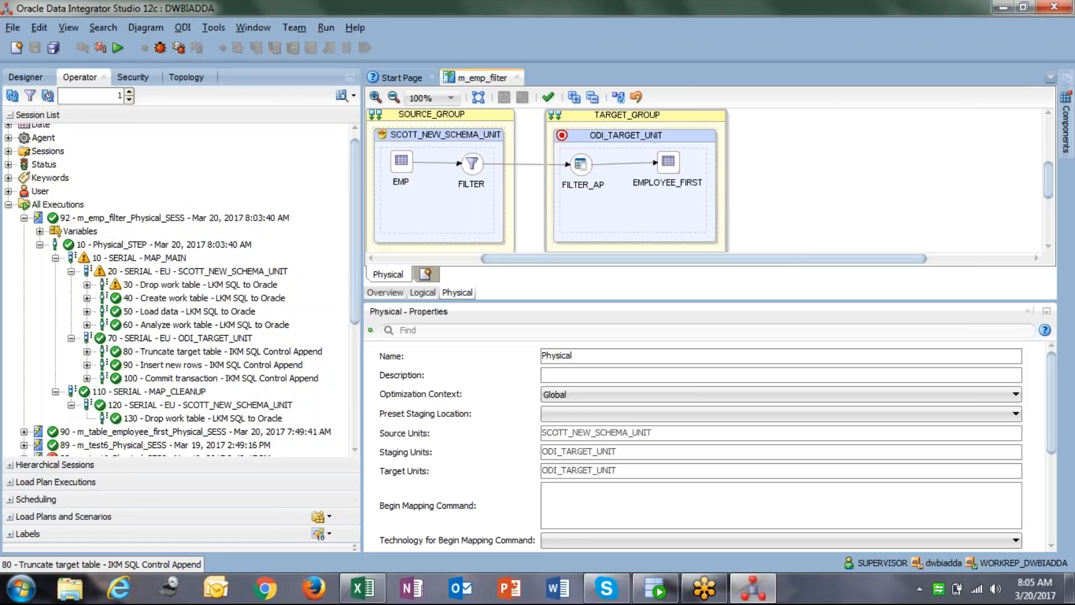
# Enlarge the mapping's logical diagram and rearrange the Default dataset, FILTER and EMPLOYEE_FIRST so all three fit in view.
pyautogui.click(430, 292)
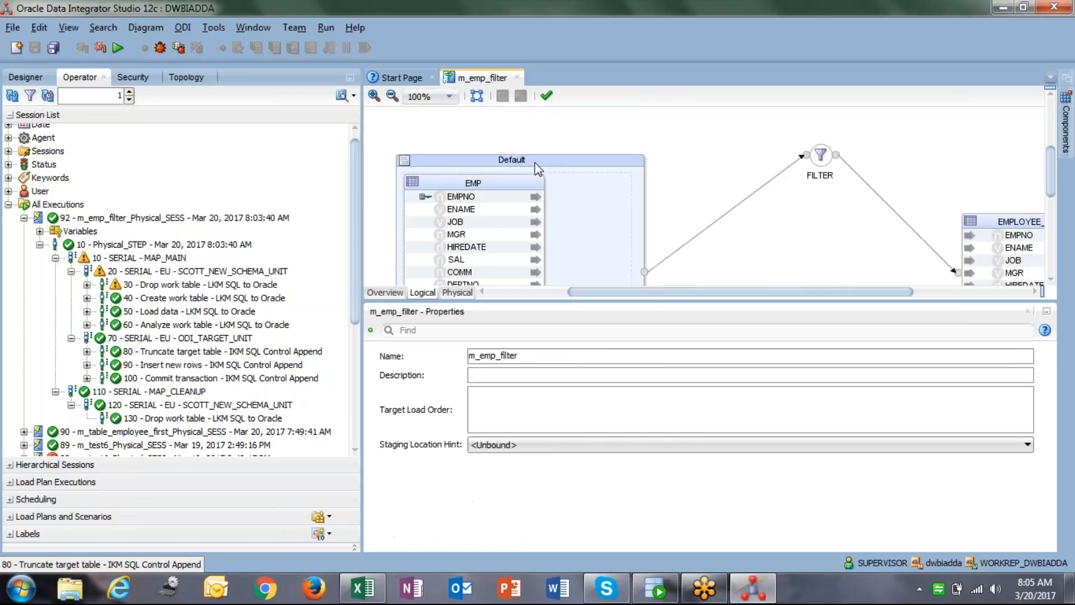
pyautogui.moveTo(448, 161); pyautogui.dragTo(430, 130)
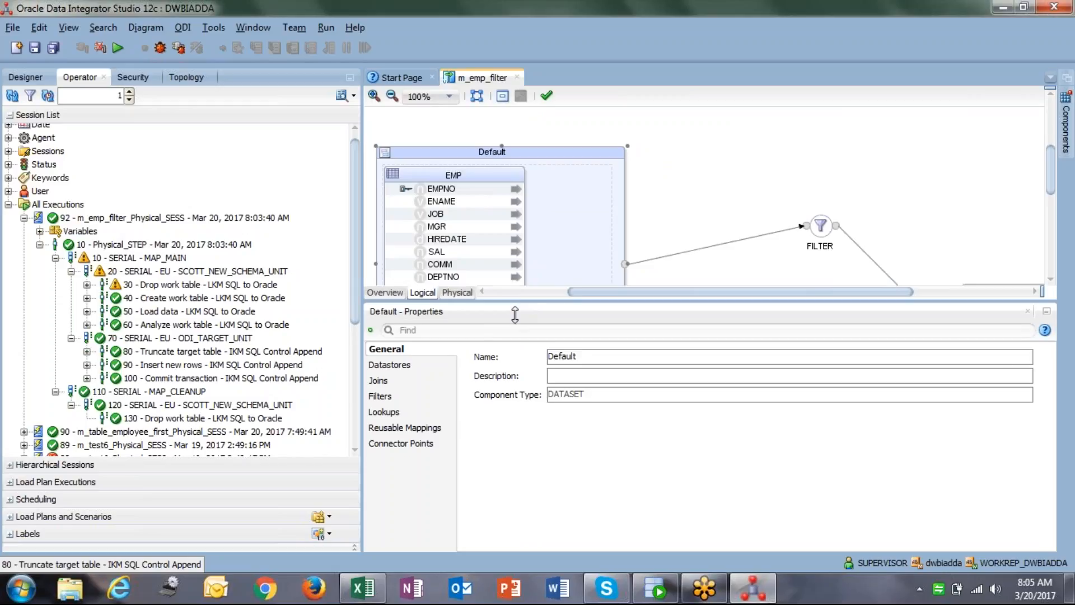
pyautogui.moveTo(515, 304); pyautogui.dragTo(515, 425)
pyautogui.moveTo(995, 297); pyautogui.dragTo(947, 167)
pyautogui.moveTo(820, 226); pyautogui.dragTo(773, 190)
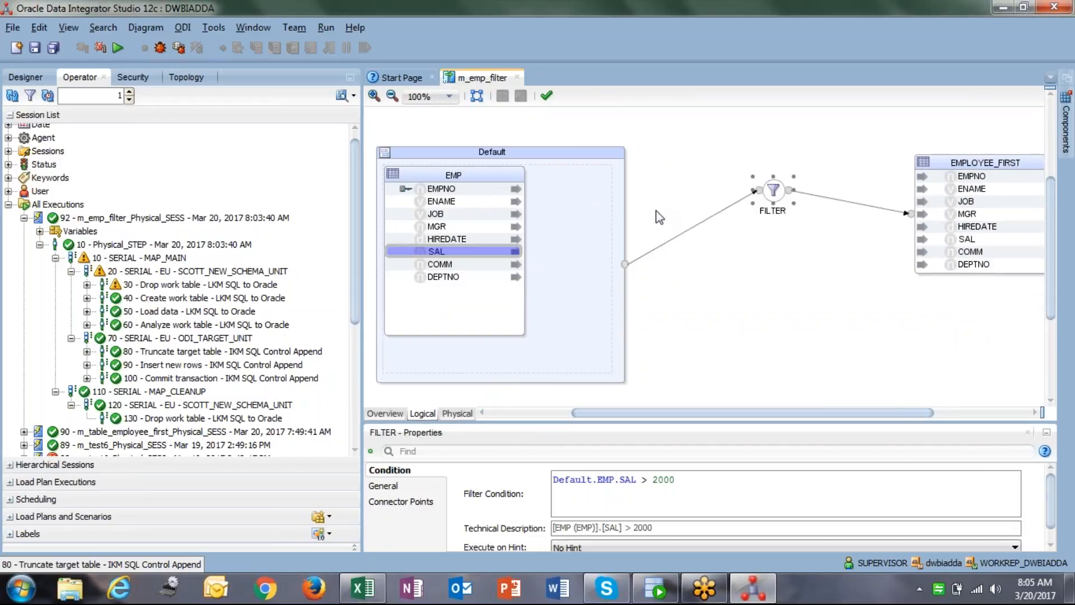
# Inspect the Loading Knowledge Module options of FILTER_AP in the mapping's physical design.
pyautogui.click(457, 414)
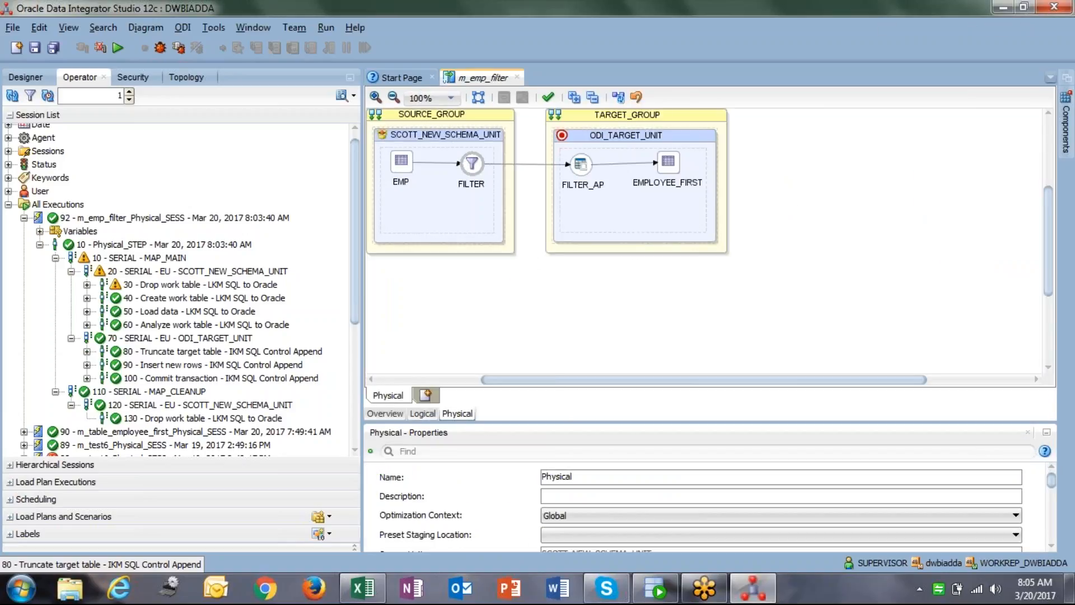
pyautogui.click(615, 123)
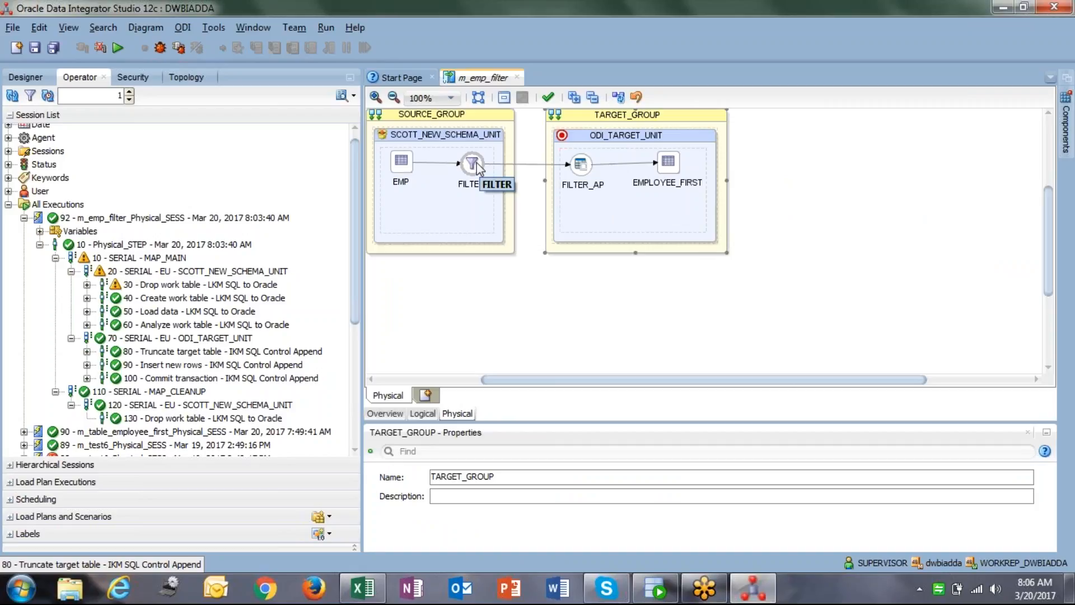
pyautogui.click(581, 164)
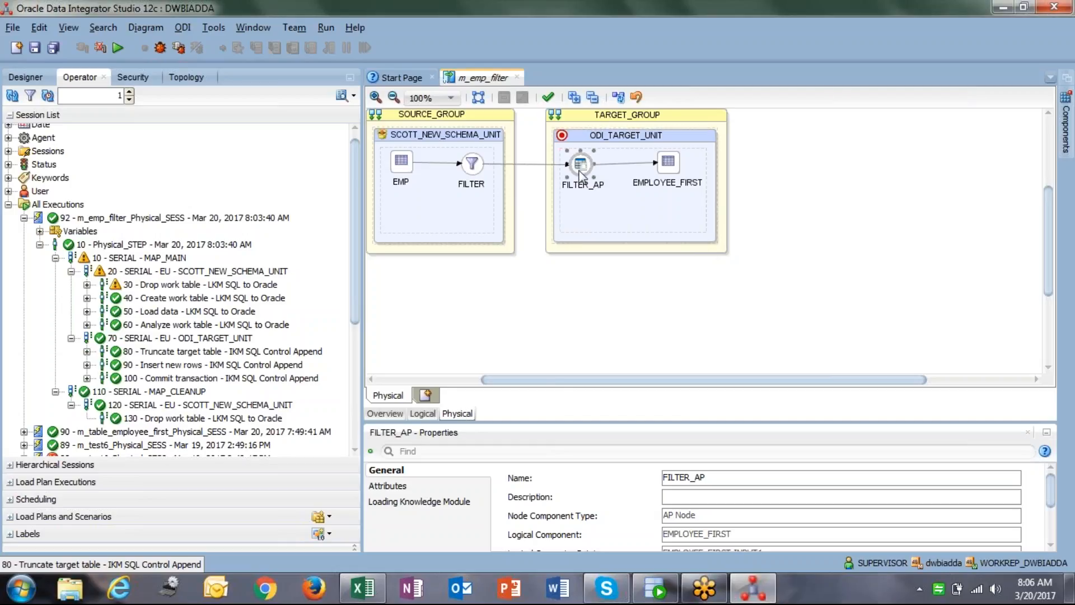
pyautogui.click(430, 502)
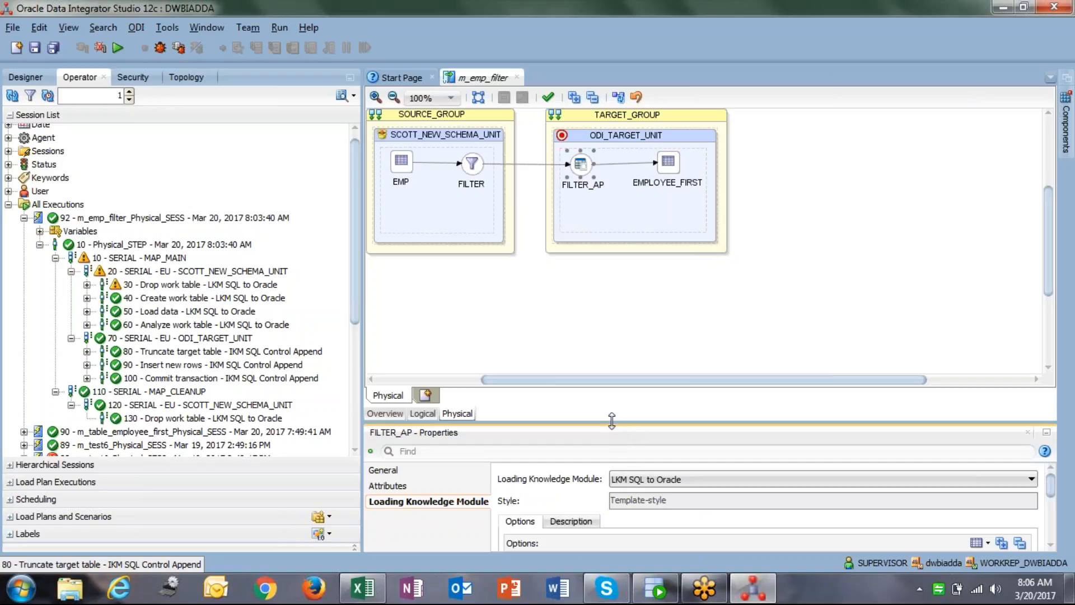
pyautogui.moveTo(619, 427); pyautogui.dragTo(619, 325)
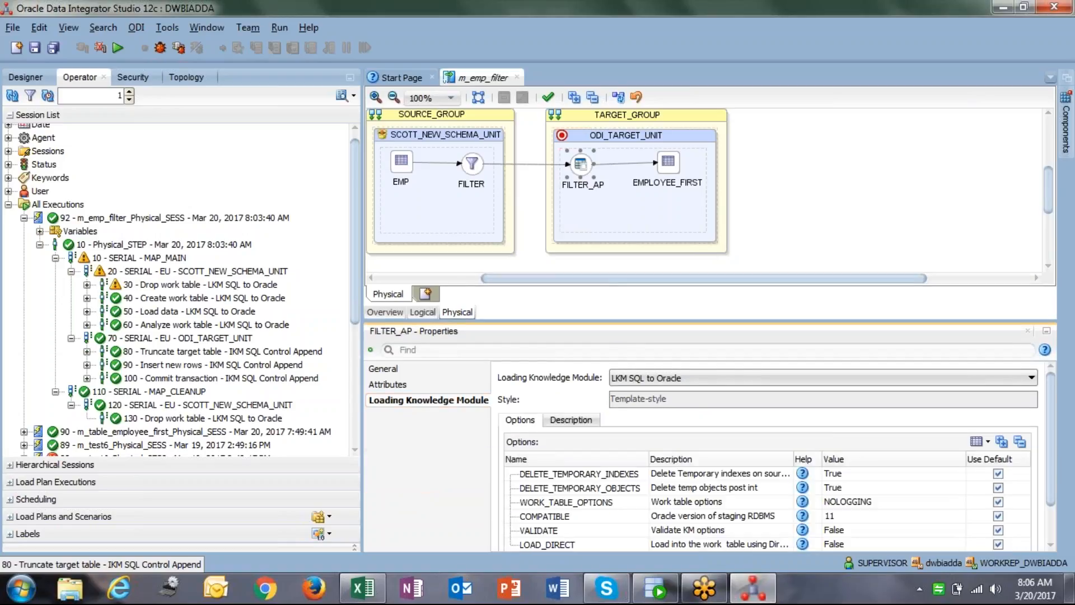
# Show the Physical design's own properties and view the available Preset Staging Location choices.
pyautogui.click(597, 211)
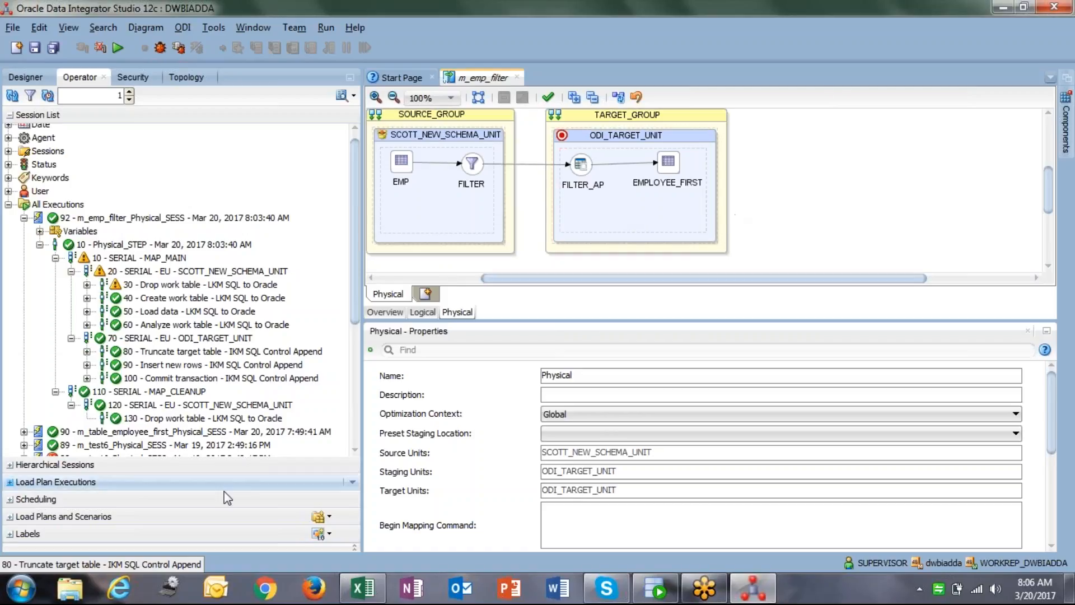
pyautogui.click(390, 436)
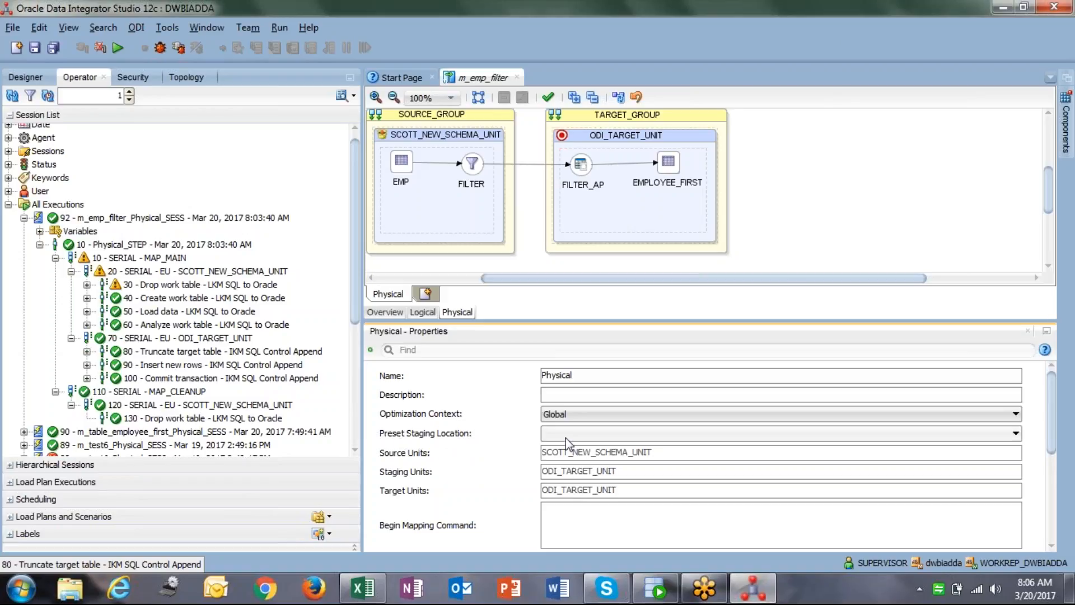
pyautogui.click(582, 435)
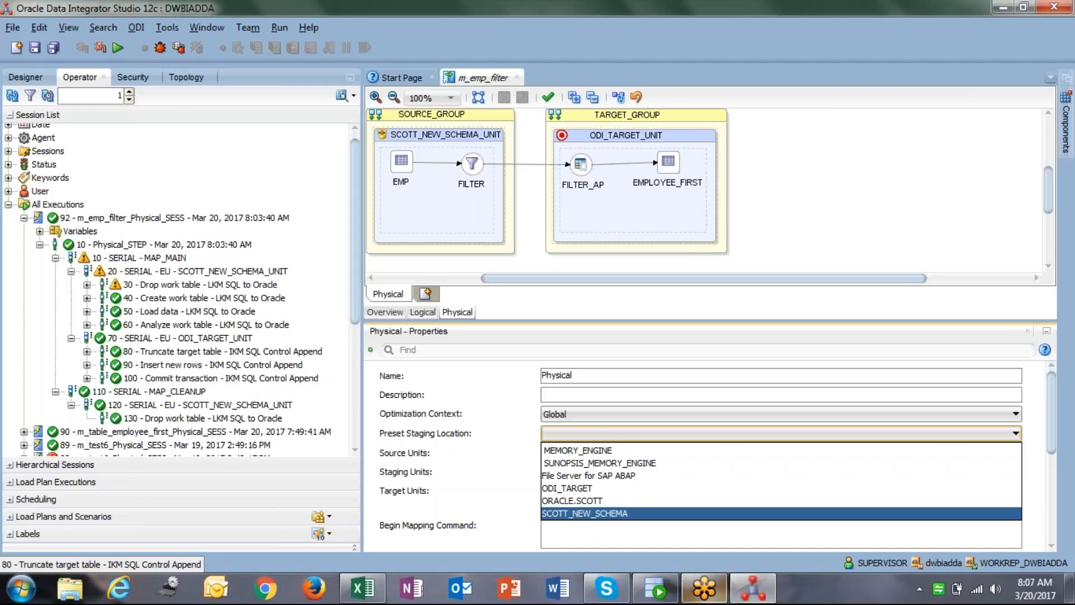
# Open the session's Create work table task and examine the schema and table name in its executed target code.
pyautogui.click(171, 303)
pyautogui.doubleClick(173, 307)
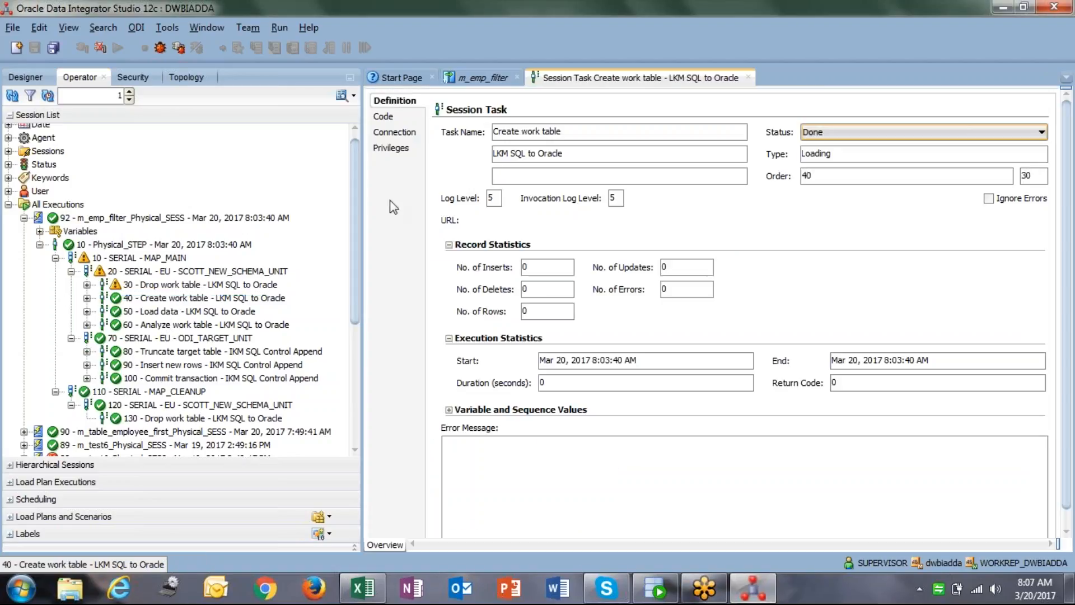
pyautogui.click(390, 119)
pyautogui.moveTo(469, 177); pyautogui.dragTo(603, 289)
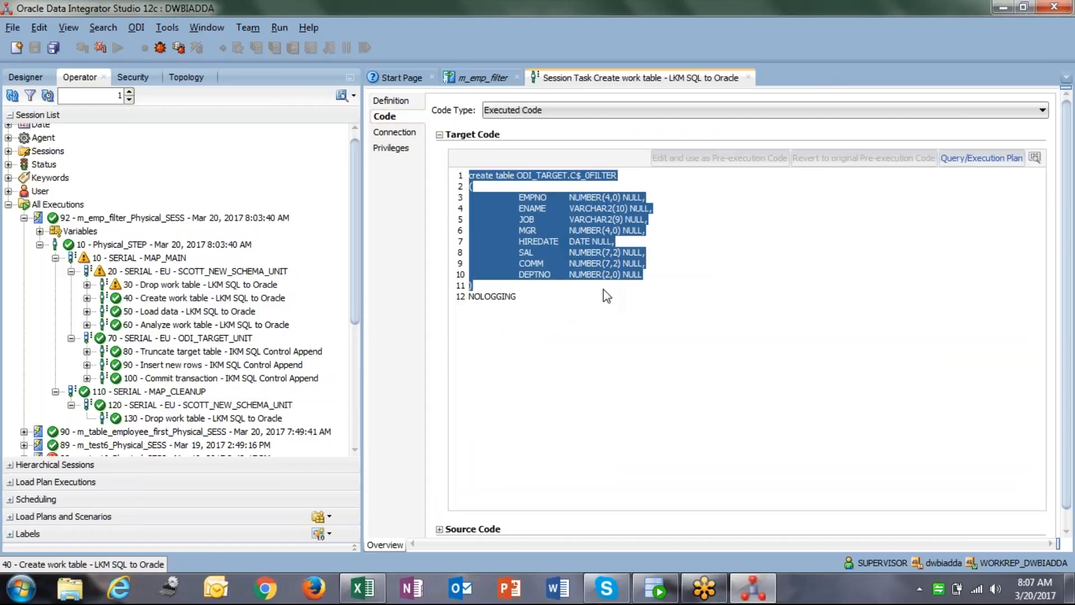
pyautogui.click(603, 289)
pyautogui.moveTo(524, 176); pyautogui.dragTo(577, 182)
pyautogui.click(577, 182)
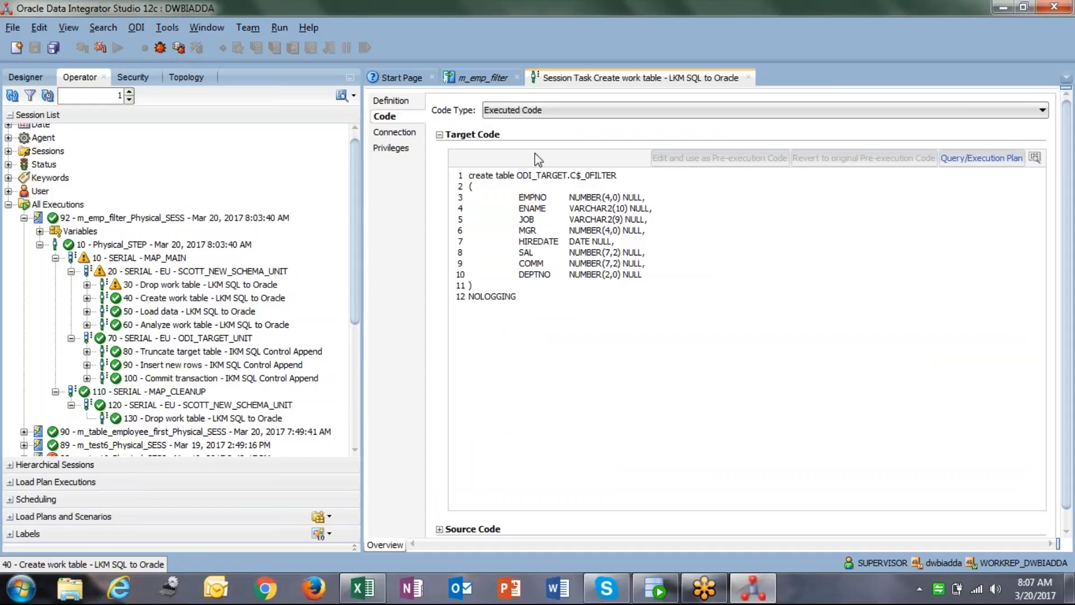
# Set the Preset Staging Location of m_emp_filter's Physical design to SCOTT_NEW_SCHEMA and view the resulting physical layout.
pyautogui.click(502, 78)
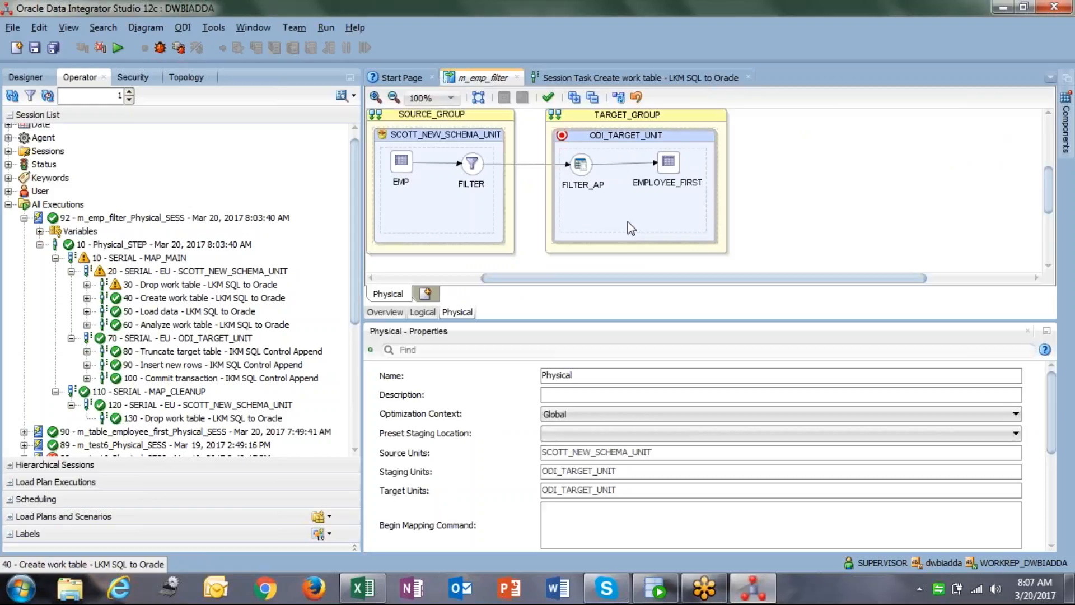
pyautogui.click(556, 431)
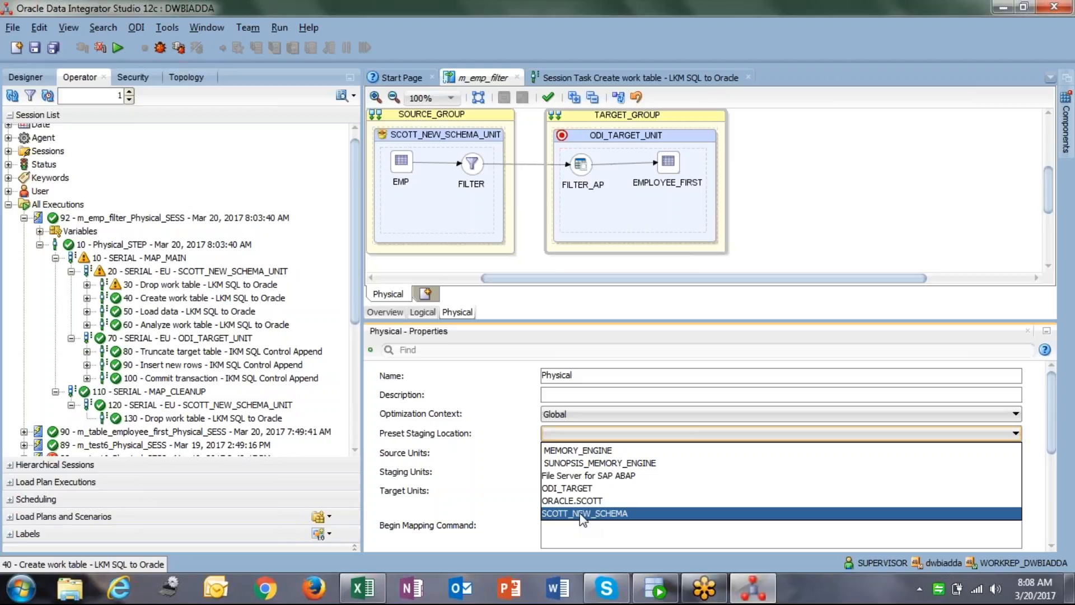
pyautogui.click(581, 515)
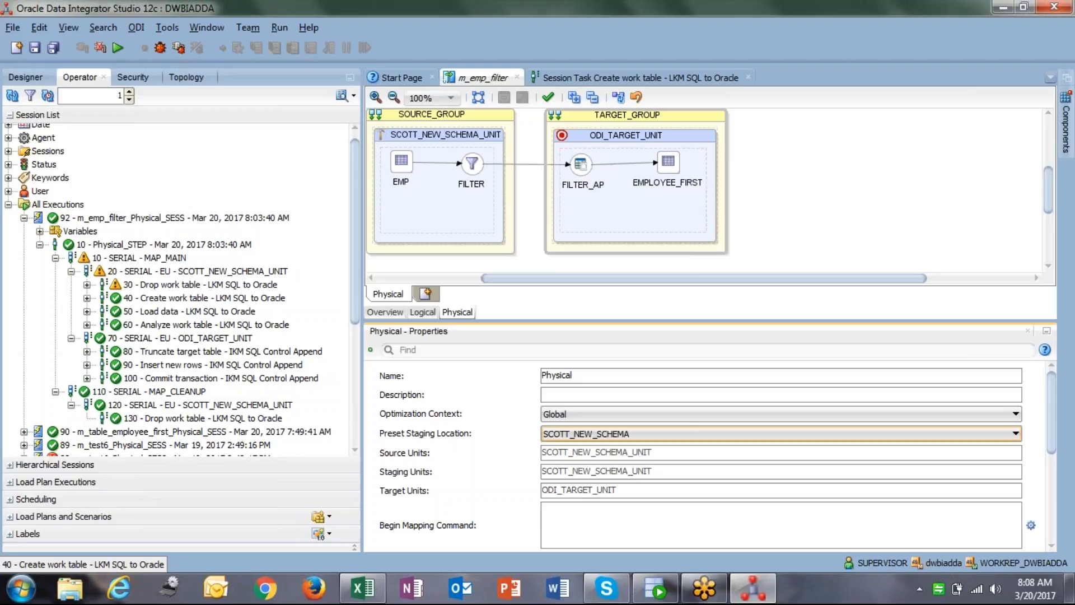
pyautogui.click(632, 438)
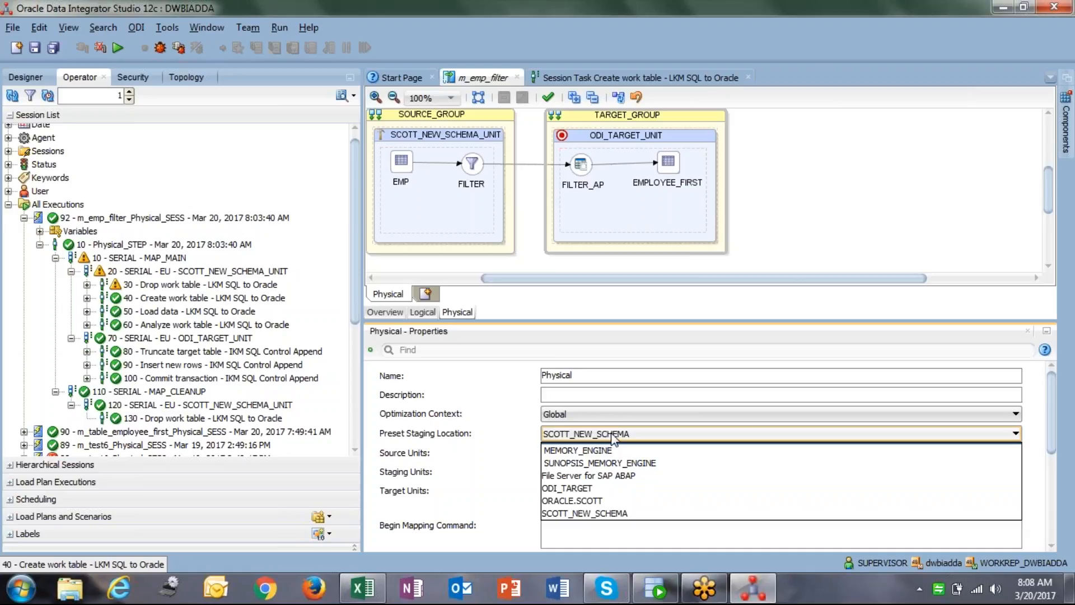
pyautogui.click(816, 223)
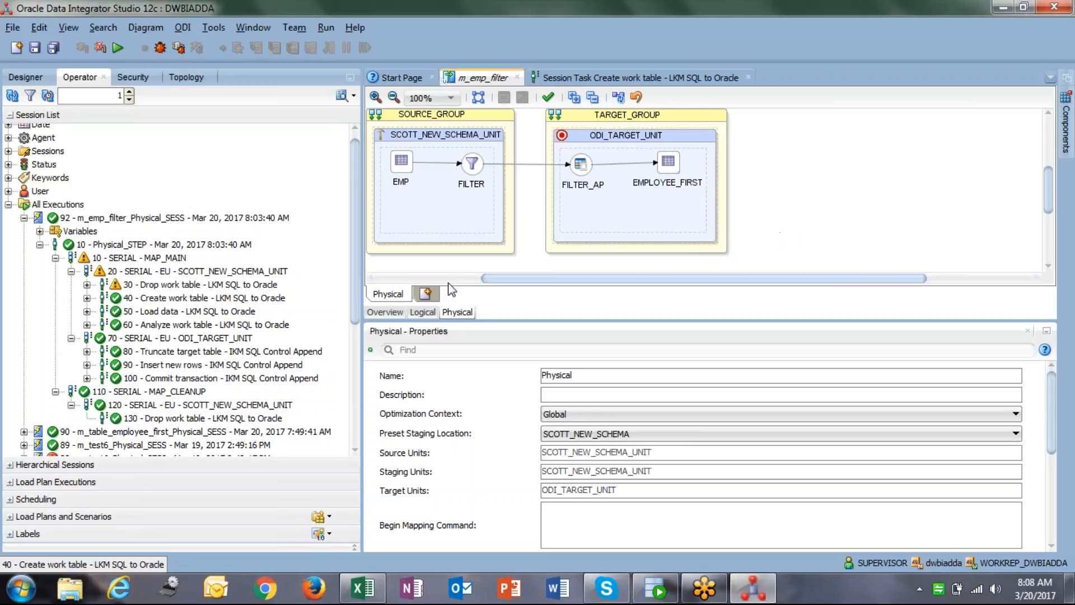
pyautogui.click(422, 312)
pyautogui.click(461, 313)
pyautogui.moveTo(676, 285); pyautogui.dragTo(632, 283)
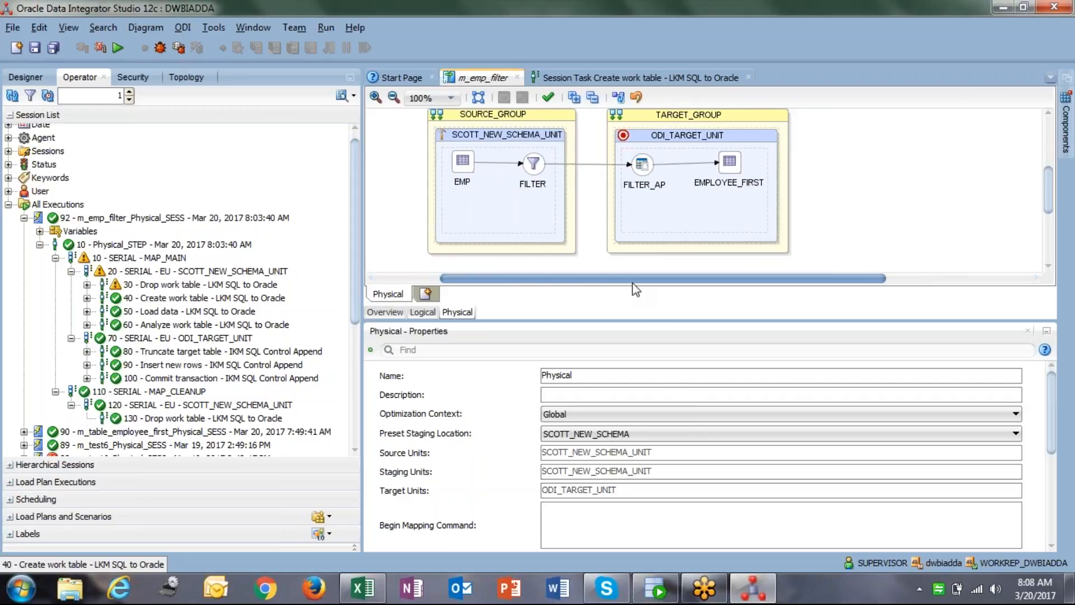
# Open the session's Load data task and examine the insert statement in its executed target code.
pyautogui.doubleClick(222, 311)
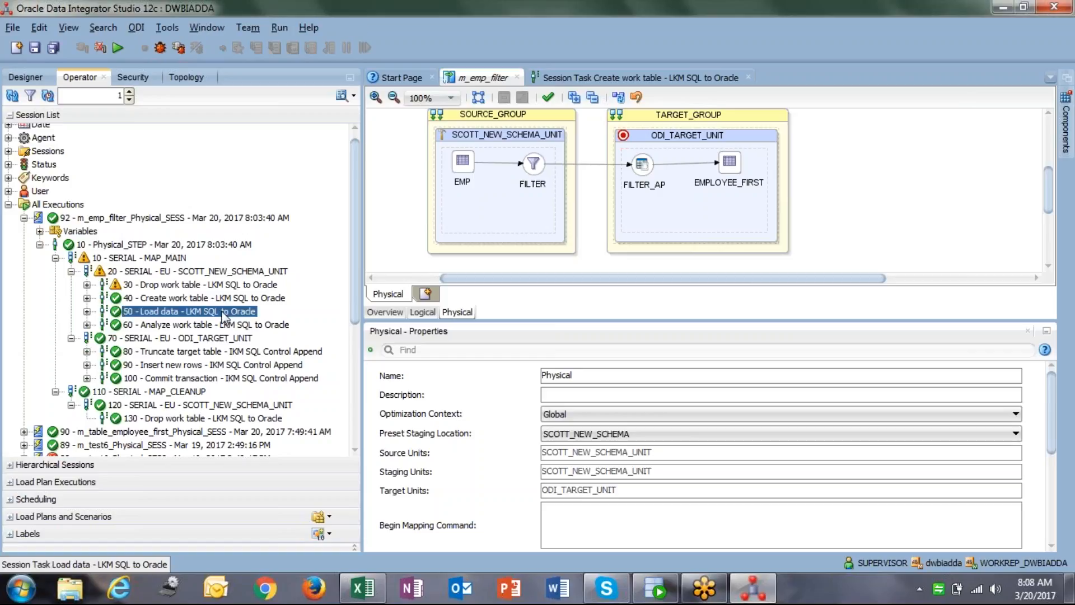
pyautogui.click(386, 117)
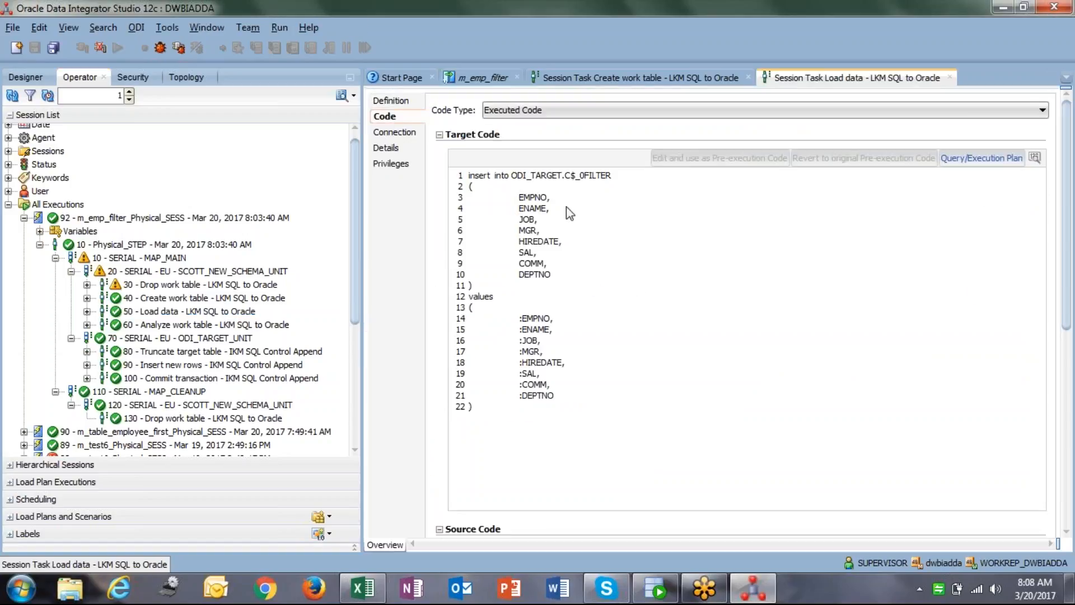
pyautogui.moveTo(465, 175); pyautogui.dragTo(578, 439)
pyautogui.click(539, 300)
pyautogui.moveTo(472, 181); pyautogui.dragTo(567, 431)
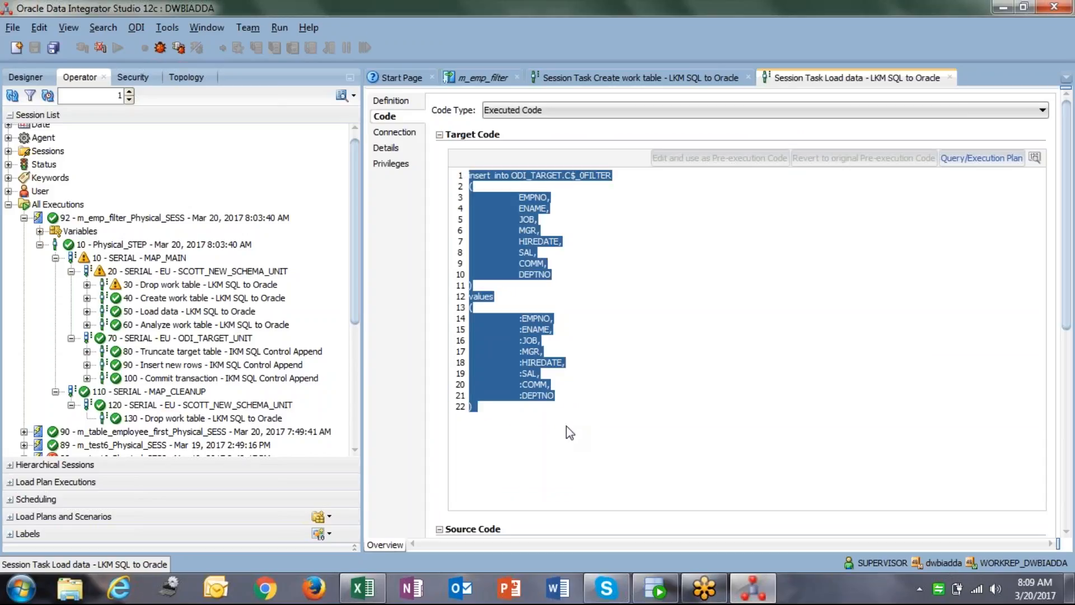
pyautogui.click(567, 425)
pyautogui.moveTo(469, 176); pyautogui.dragTo(523, 414)
pyautogui.click(523, 414)
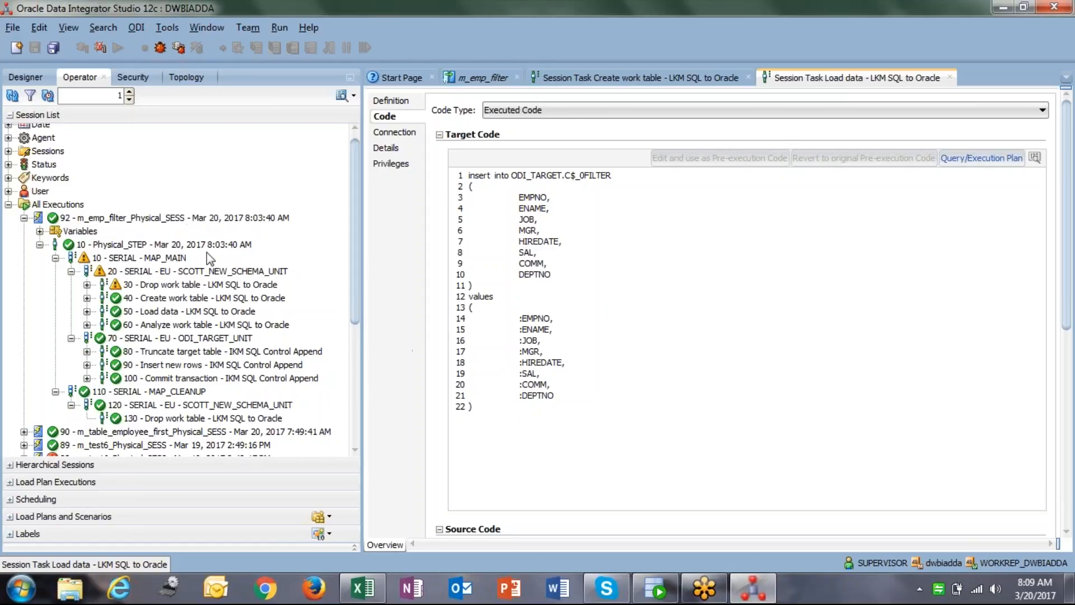
# Compare the target code of the Create work table and Load data tasks, and check the number of rows in the Load data definition.
pyautogui.doubleClick(224, 298)
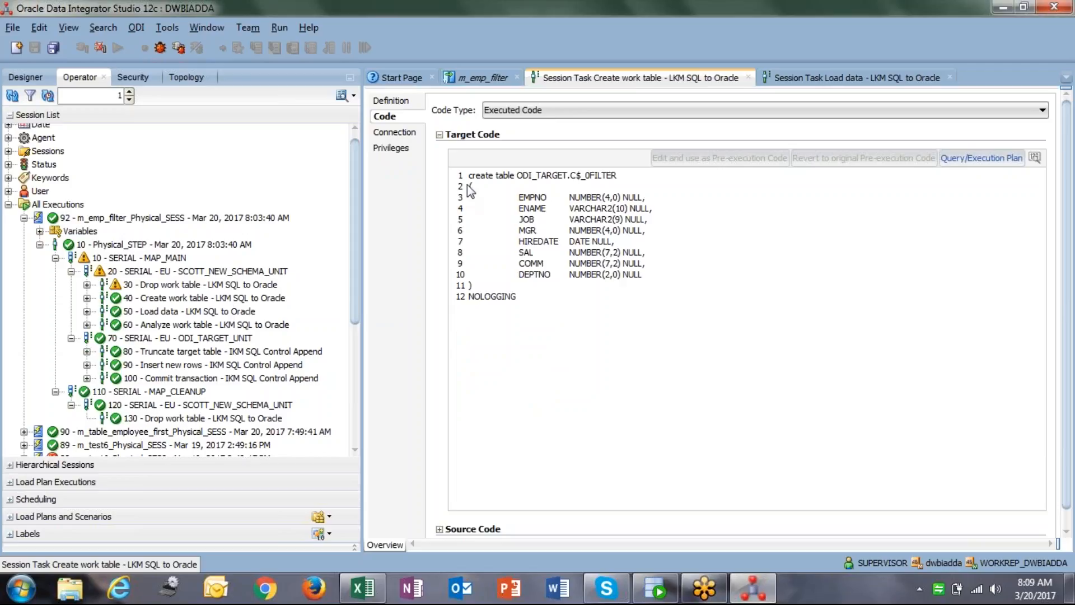
pyautogui.click(211, 312)
pyautogui.doubleClick(210, 312)
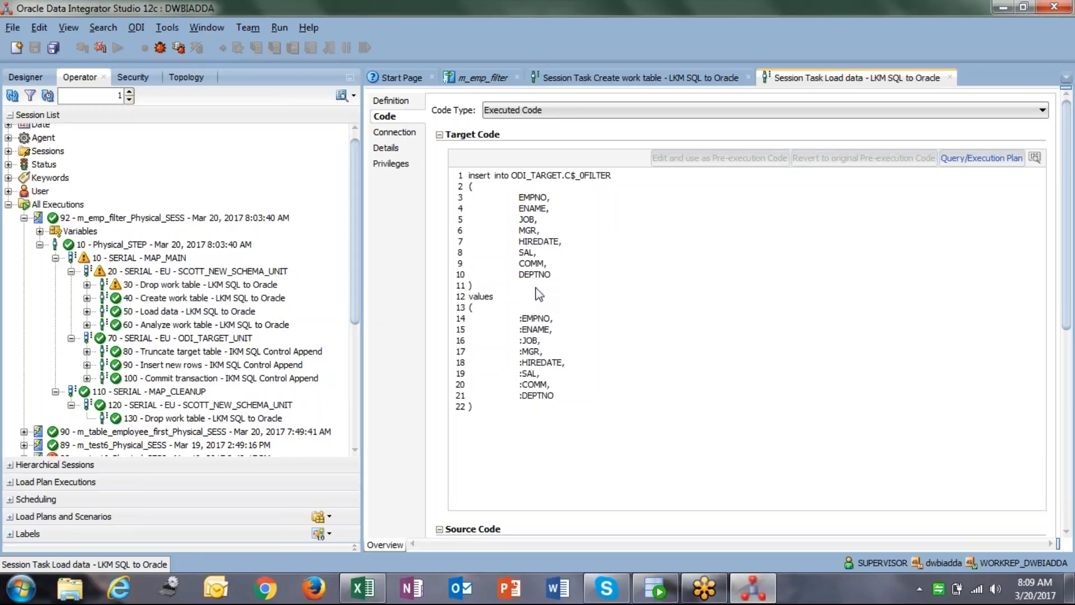
pyautogui.click(411, 102)
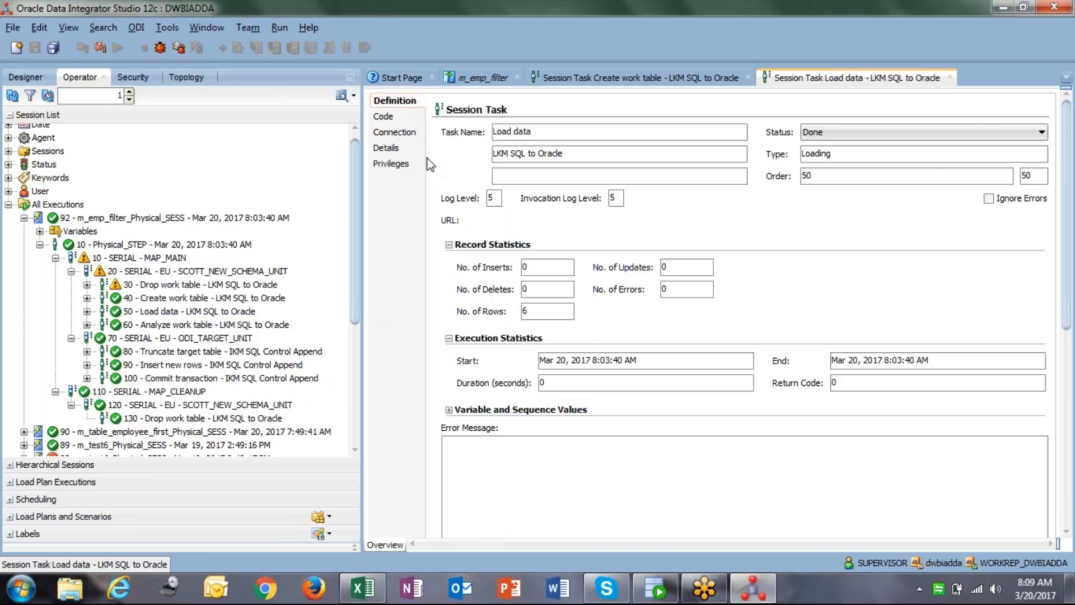
pyautogui.doubleClick(548, 309)
# Review the Create work table task's create statement once more and close both session task editors.
pyautogui.click(660, 79)
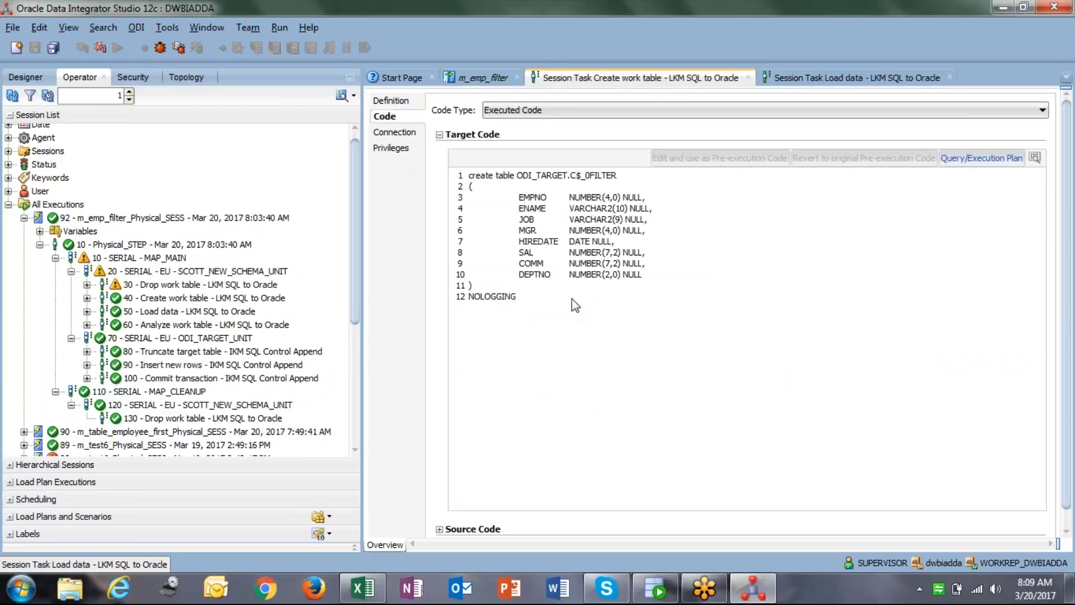
pyautogui.moveTo(568, 304); pyautogui.dragTo(470, 171)
pyautogui.click(518, 247)
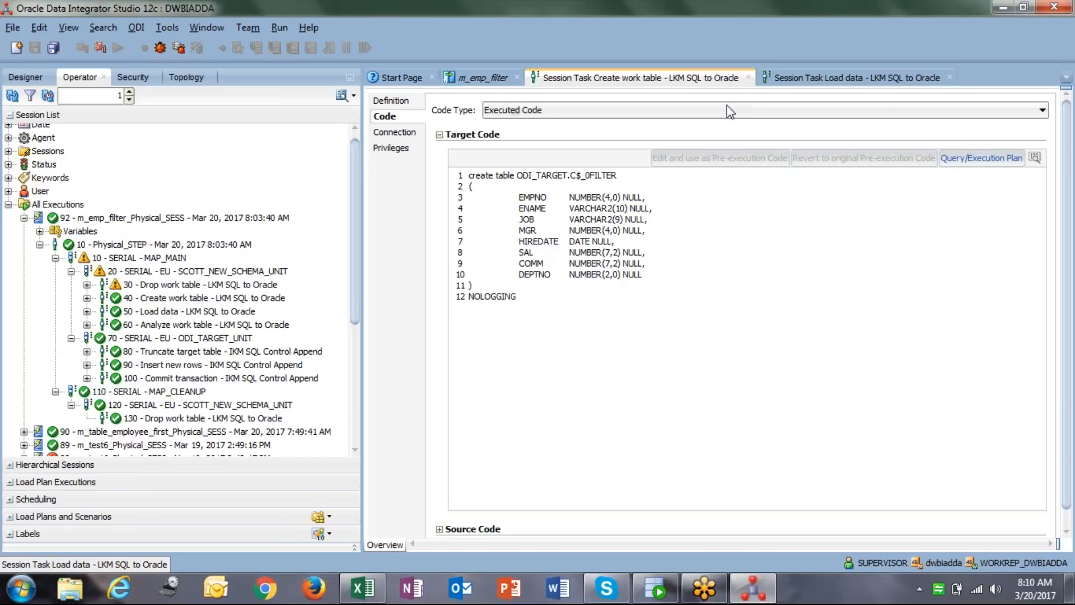
pyautogui.click(748, 77)
pyautogui.click(719, 78)
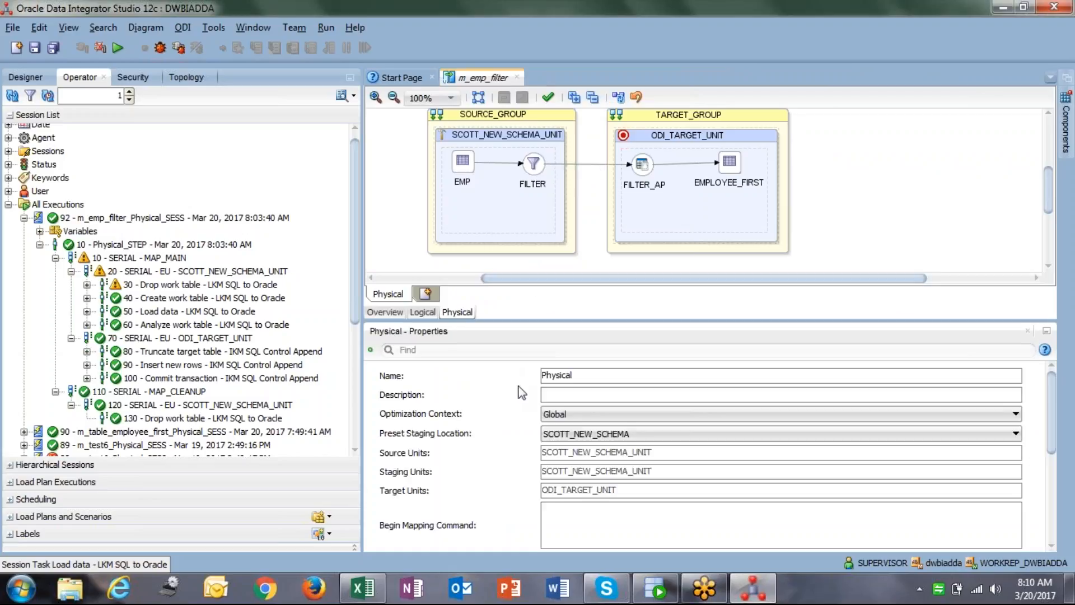
# Choose SCOTT_NEW_SCHEMA again as the Physical design's Preset Staging Location and save the mapping.
pyautogui.click(518, 386)
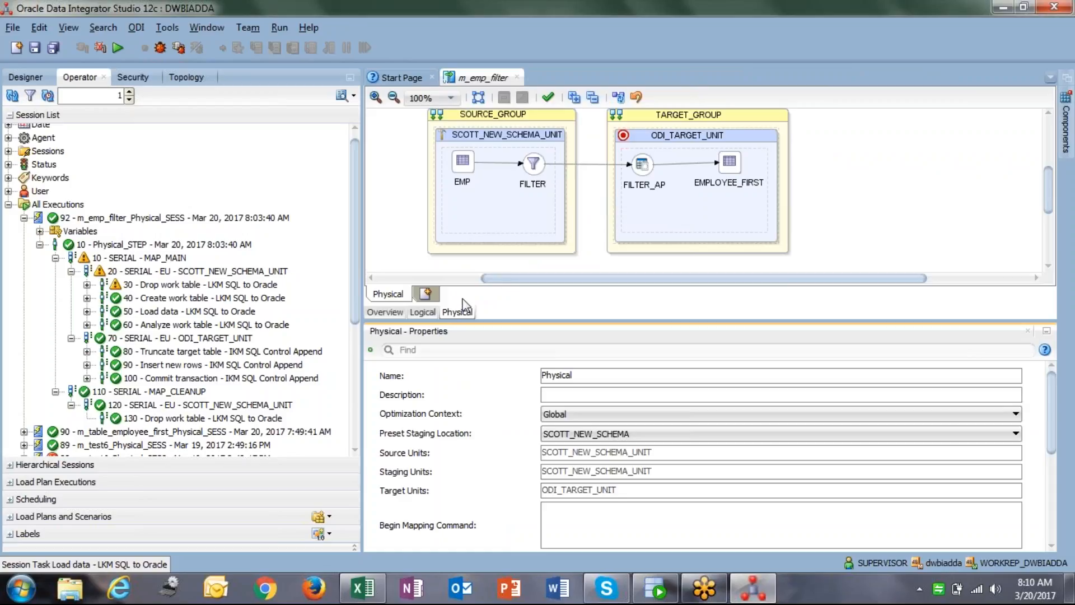
pyautogui.click(422, 312)
pyautogui.click(461, 315)
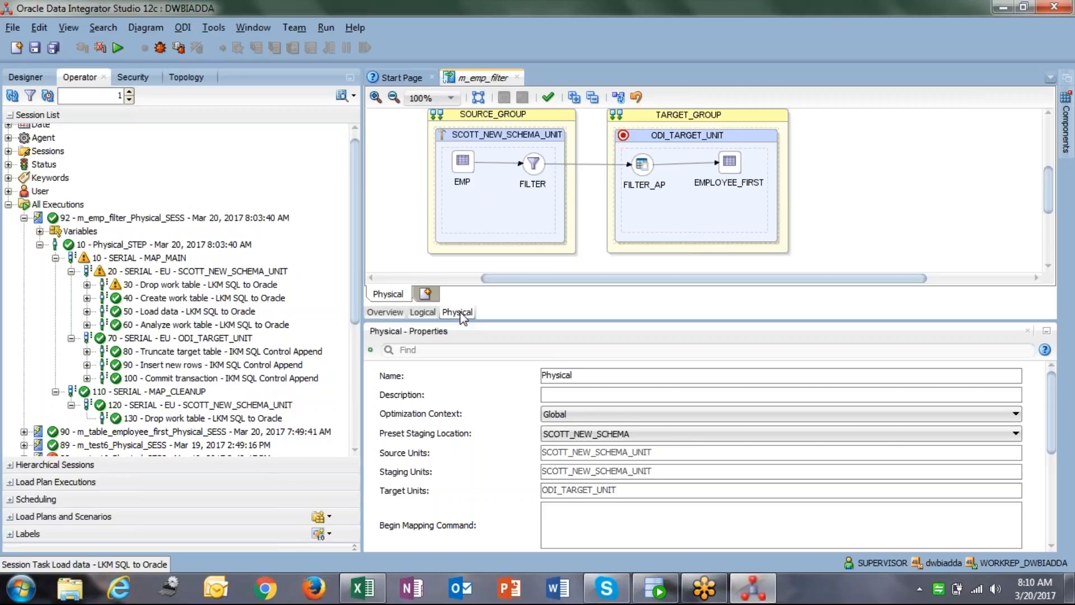
pyautogui.click(618, 435)
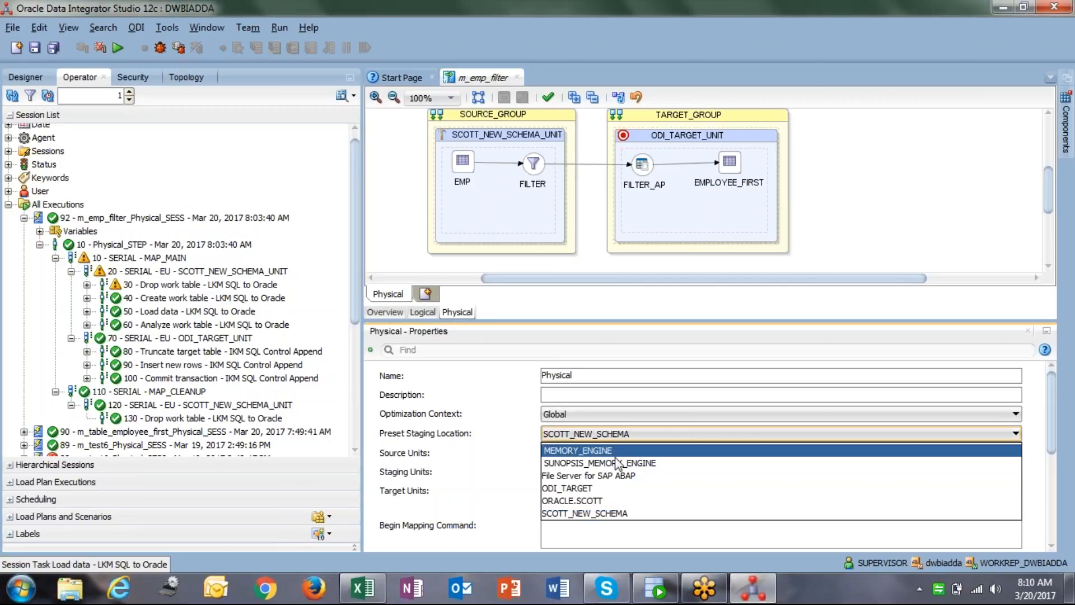
pyautogui.click(583, 510)
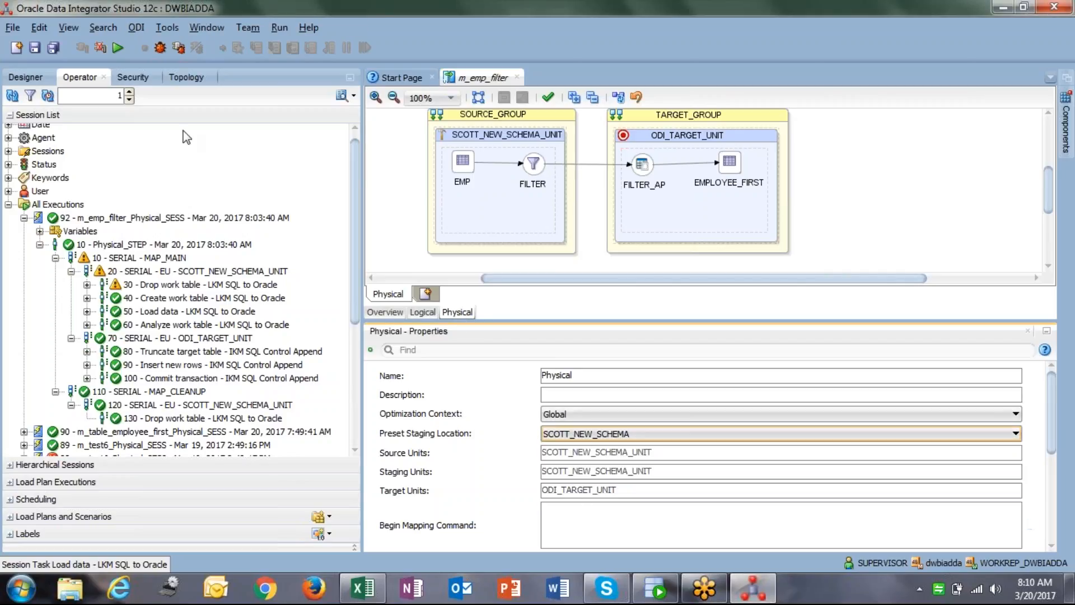
pyautogui.click(35, 47)
# Inspect the Integration Knowledge Module options of EMPLOYEE_FIRST in the mapping's physical design.
pyautogui.moveTo(595, 285)
pyautogui.mouseDown()
pyautogui.moveTo(650, 292)
pyautogui.moveTo(493, 270)
pyautogui.moveTo(595, 280)
pyautogui.mouseUp()
pyautogui.scroll(1, 862, 191)
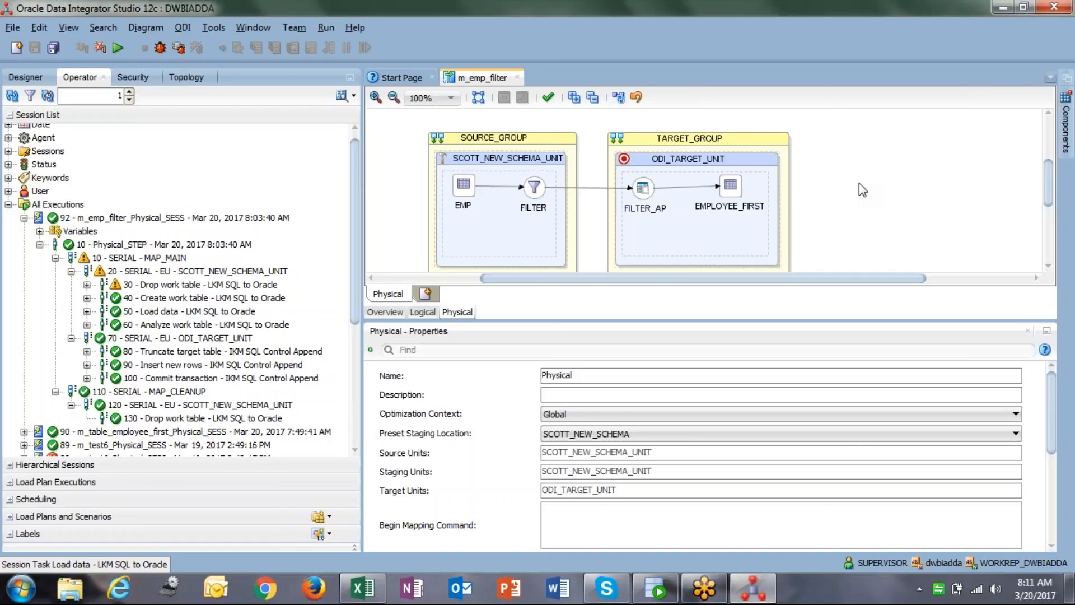
pyautogui.click(429, 313)
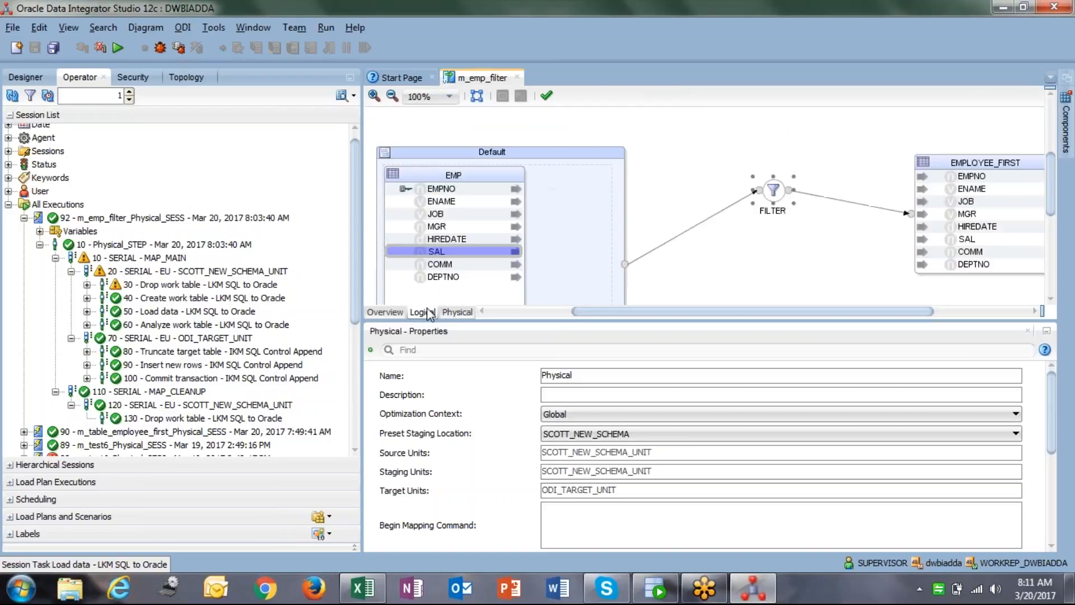
pyautogui.click(442, 312)
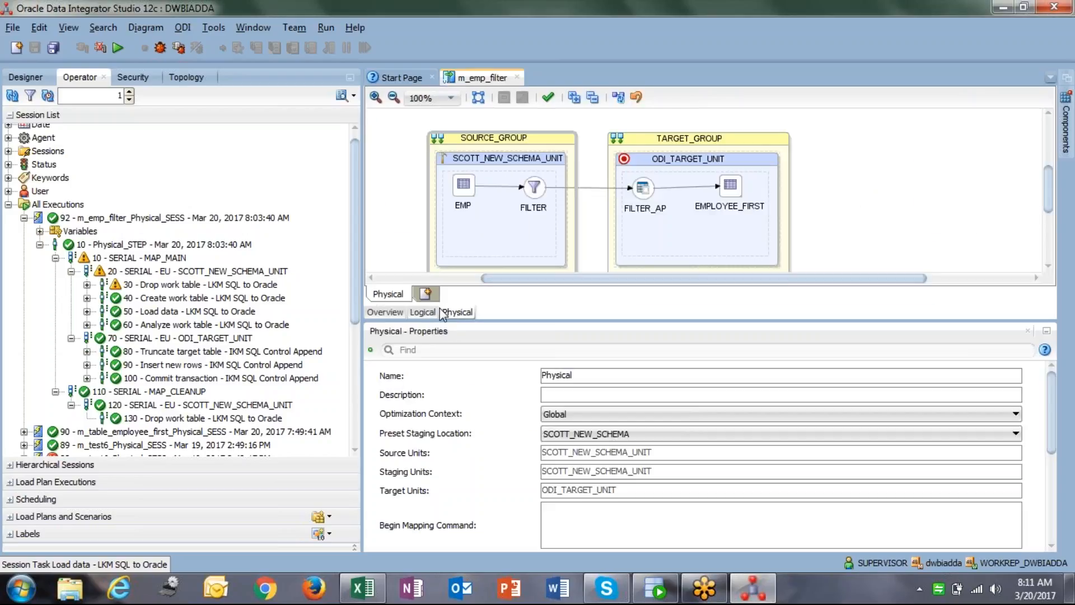
pyautogui.click(729, 186)
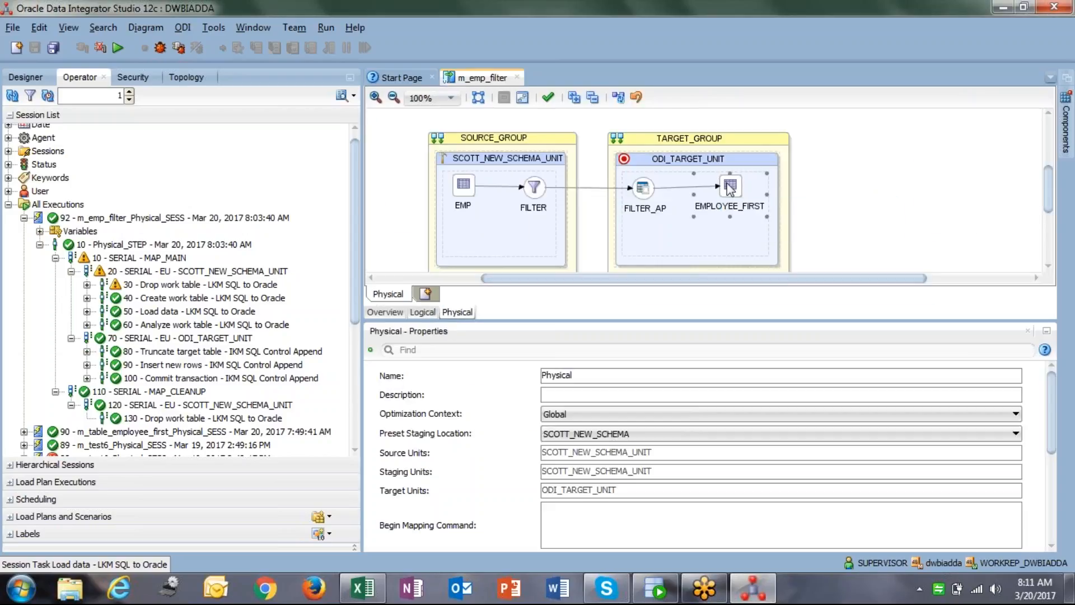
pyautogui.click(456, 399)
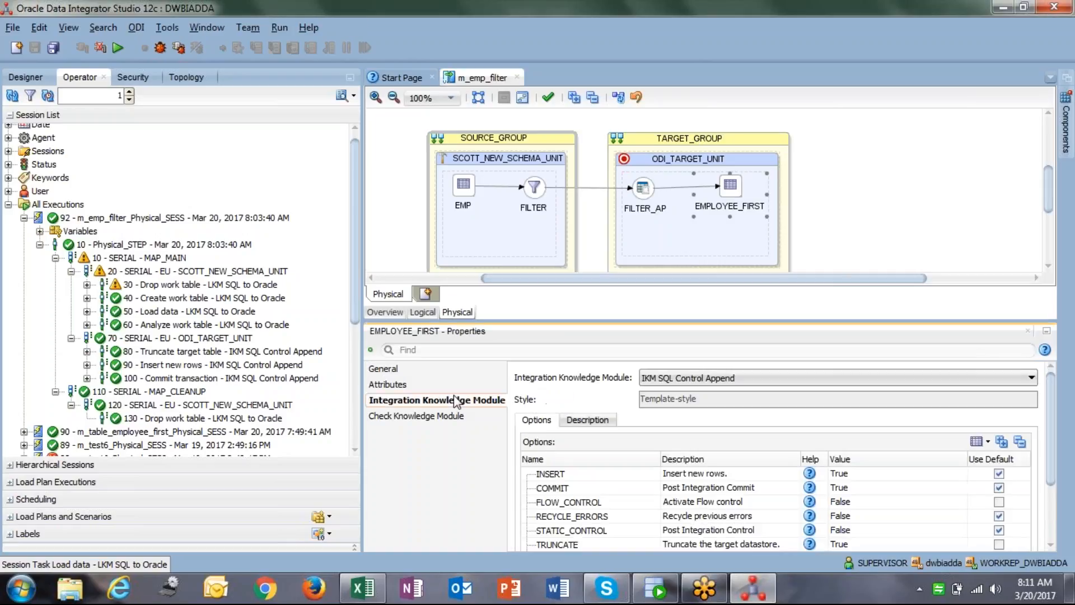
pyautogui.moveTo(1052, 445); pyautogui.dragTo(1055, 532)
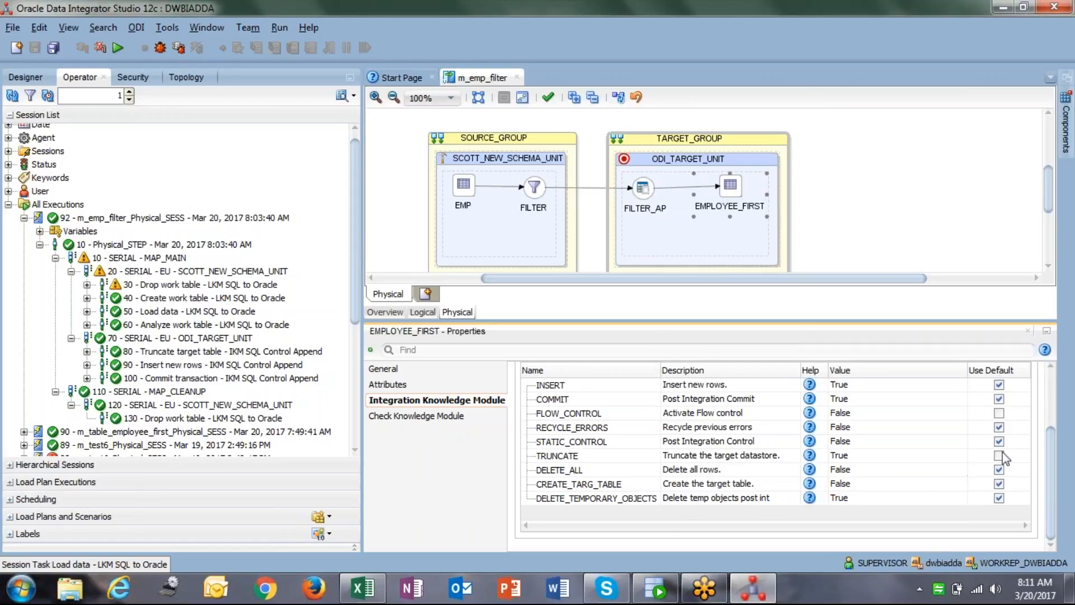
pyautogui.scroll(3, 1052, 473)
# Try IKM Oracle Control Append as EMPLOYEE_FIRST's Integration Knowledge Module and examine its options, from STATIC_CONTROL down to INDEXES.
pyautogui.click(690, 378)
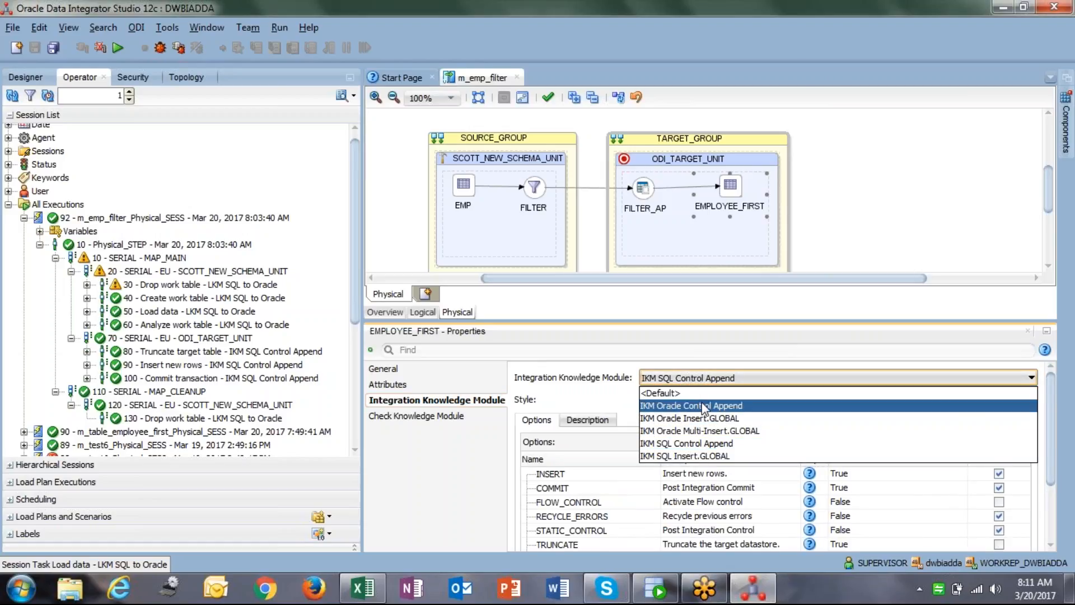
pyautogui.click(695, 405)
pyautogui.moveTo(1047, 414); pyautogui.dragTo(1057, 496)
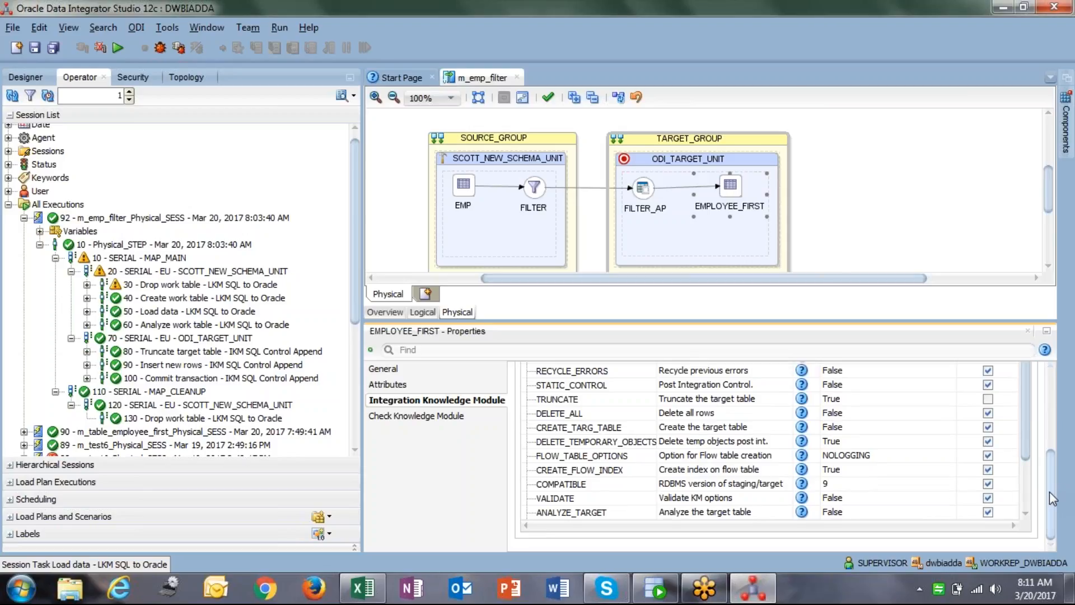
pyautogui.click(600, 456)
pyautogui.click(600, 470)
pyautogui.click(598, 484)
pyautogui.click(595, 498)
pyautogui.click(594, 512)
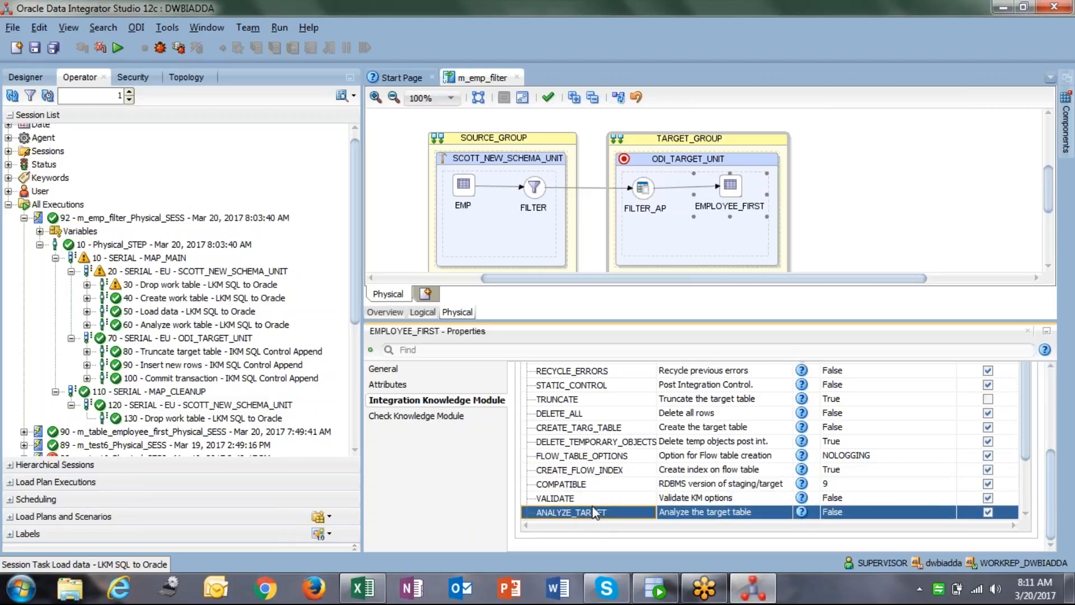
pyautogui.click(576, 386)
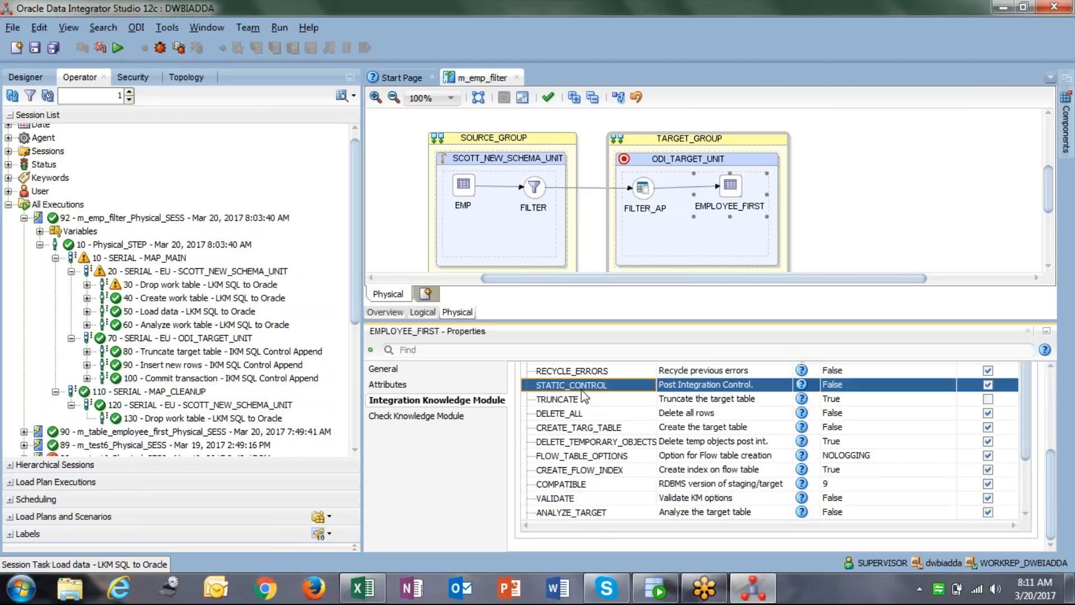
pyautogui.moveTo(1022, 404); pyautogui.dragTo(1020, 463)
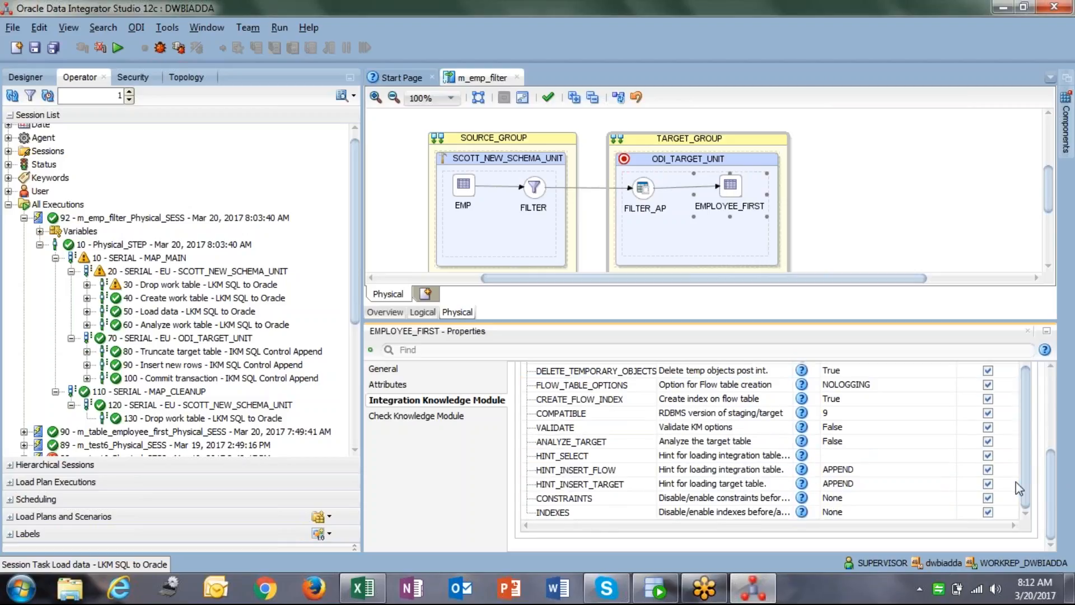
pyautogui.click(580, 500)
pyautogui.moveTo(580, 504); pyautogui.dragTo(596, 373)
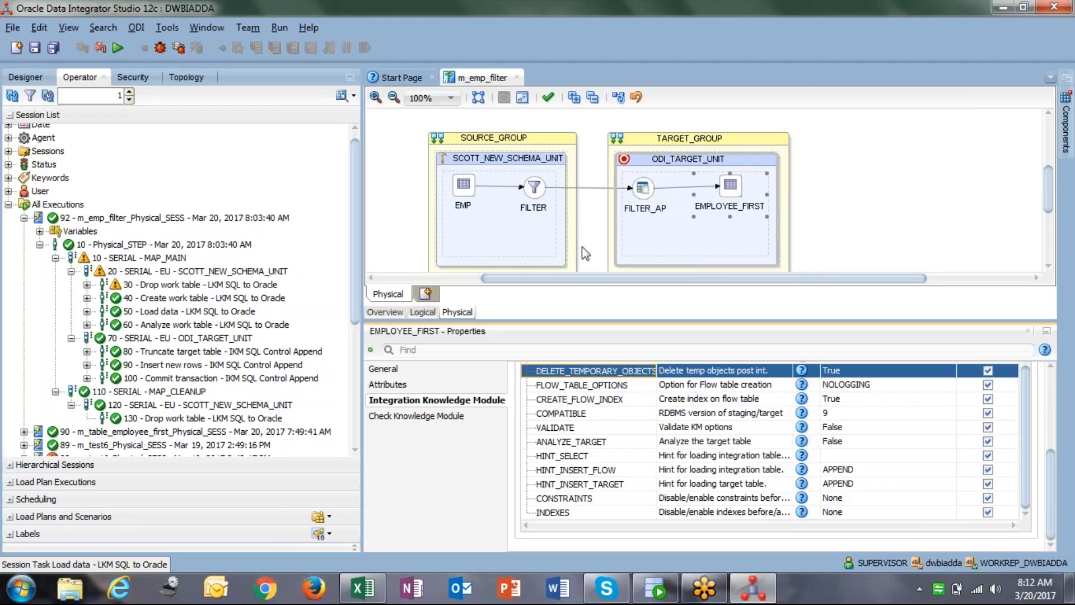
# Set EMPLOYEE_FIRST's Integration Knowledge Module back to IKM SQL Control Append and review its options.
pyautogui.moveTo(1052, 485); pyautogui.dragTo(1046, 406)
pyautogui.click(707, 378)
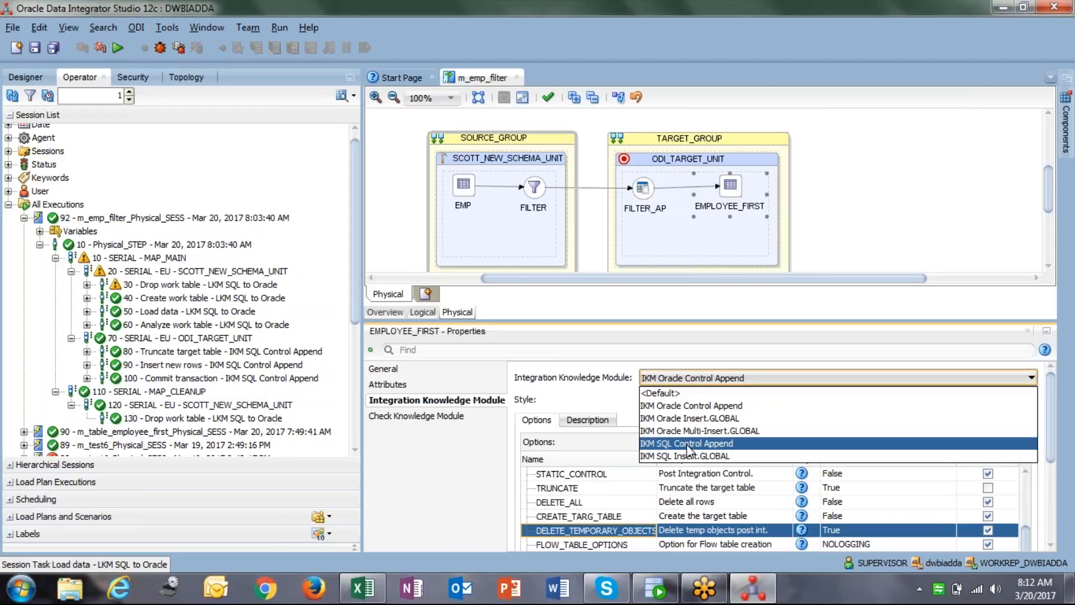
pyautogui.click(688, 444)
pyautogui.moveTo(1046, 426); pyautogui.dragTo(1056, 501)
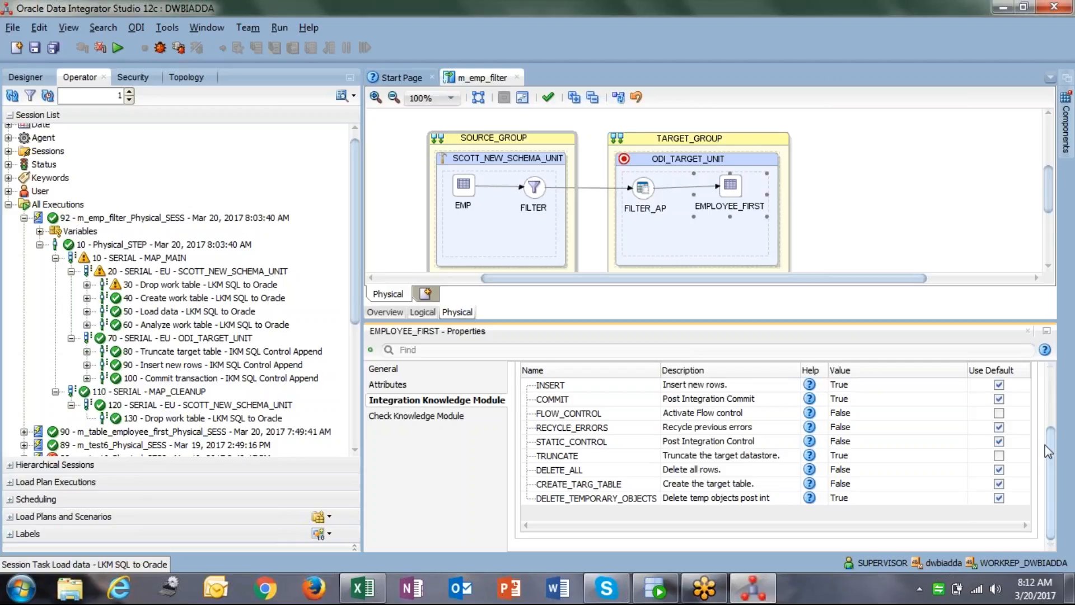
pyautogui.moveTo(1052, 493); pyautogui.dragTo(1052, 411)
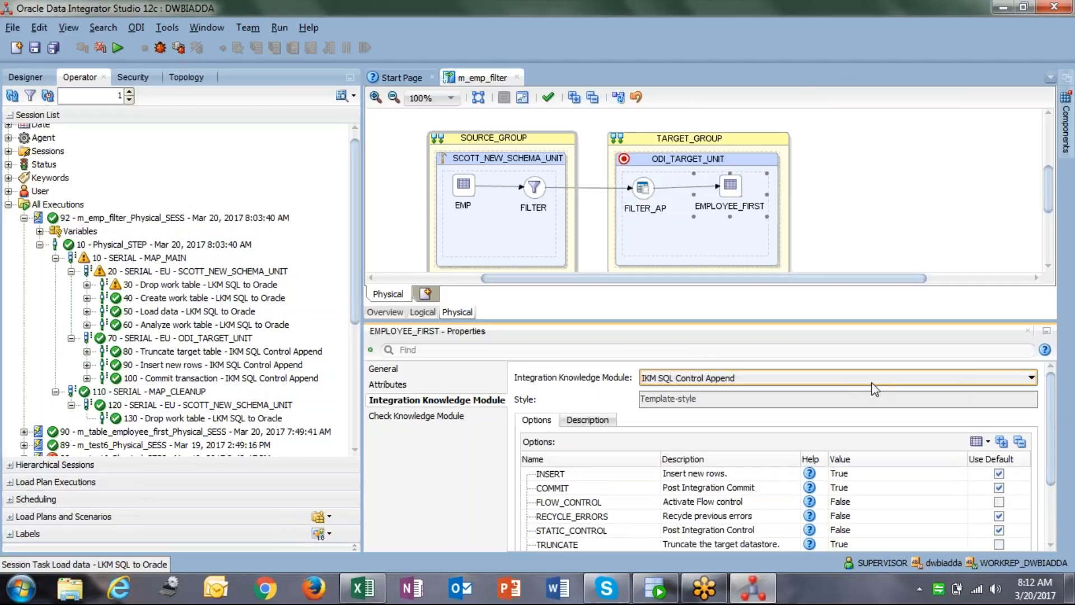
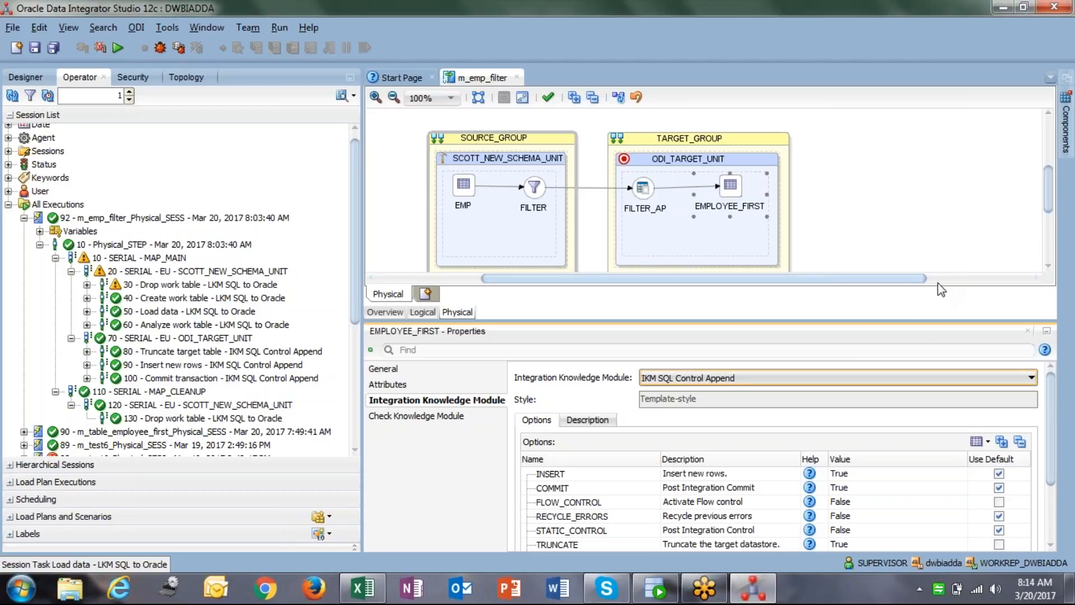
# Enlarge the properties area, review the TRUNCATE option of EMPLOYEE_FIRST's IKM SQL Control Append, and save the mapping.
pyautogui.moveTo(920, 323); pyautogui.dragTo(900, 287)
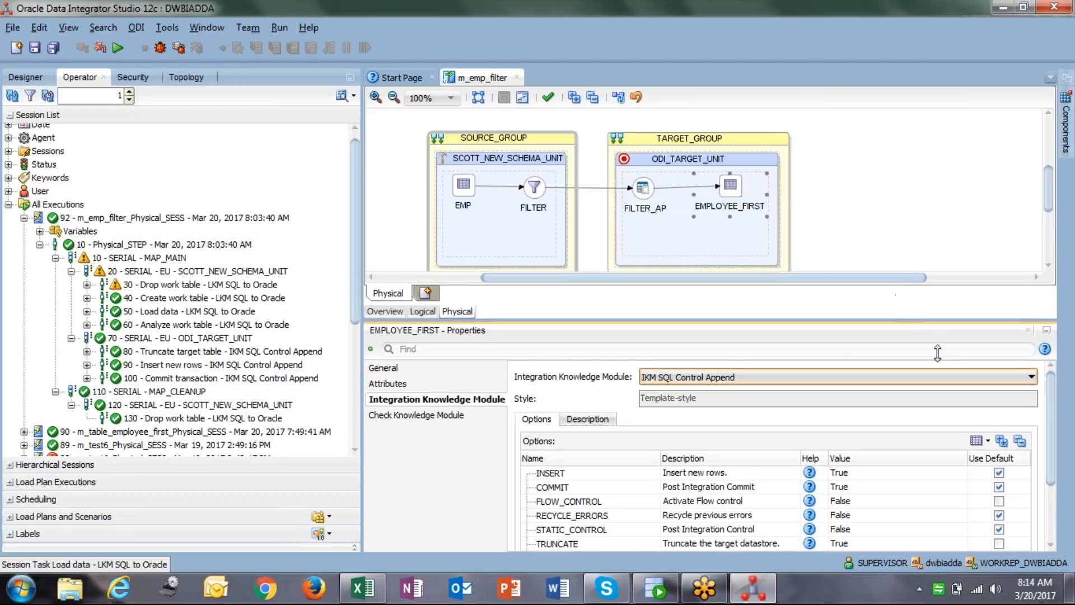
pyautogui.scroll(-2, 1058, 435)
pyautogui.scroll(-1, 1057, 434)
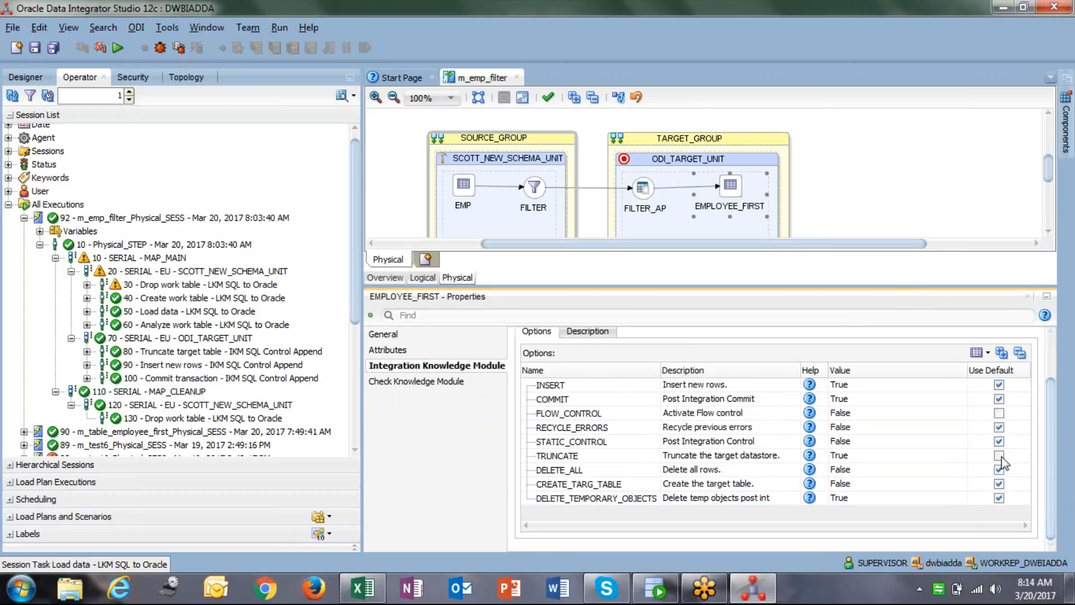
pyautogui.click(593, 457)
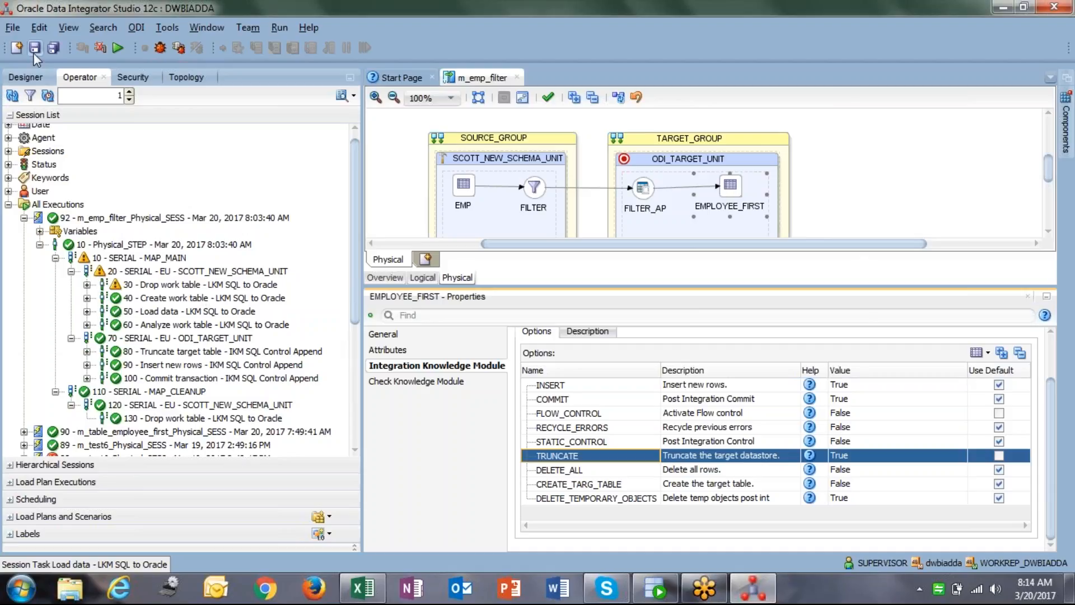
# Switch to SQL Developer and run SELECT * FROM EMPLOYEE_FIRST on ODI_TARGET to view the loaded rows as a grid.
pyautogui.click(655, 589)
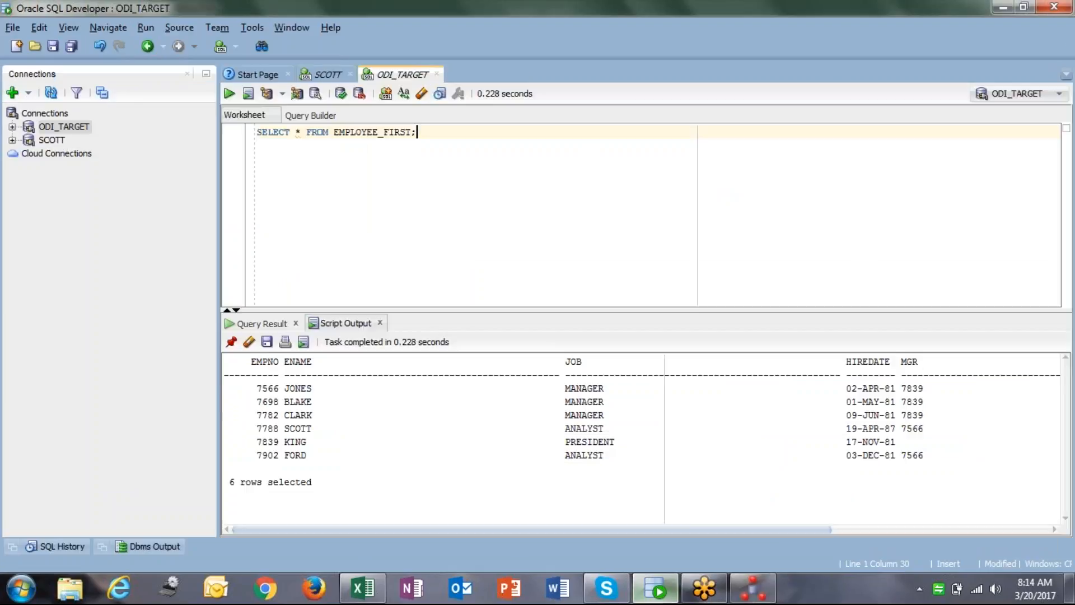
pyautogui.press('Return')
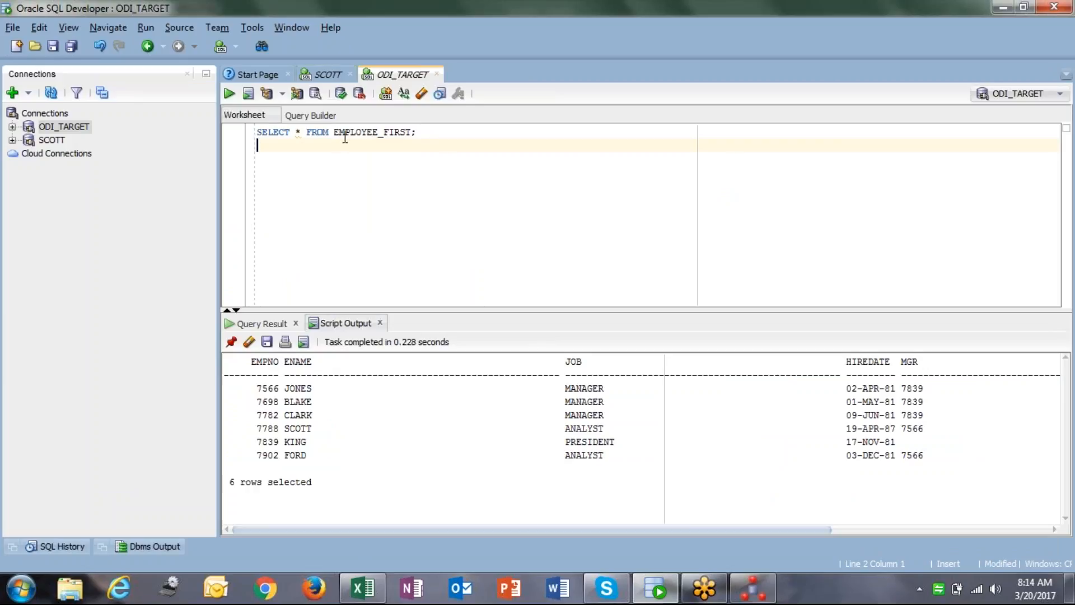
pyautogui.click(350, 136)
pyautogui.hotkey('ctrl', 'Return')
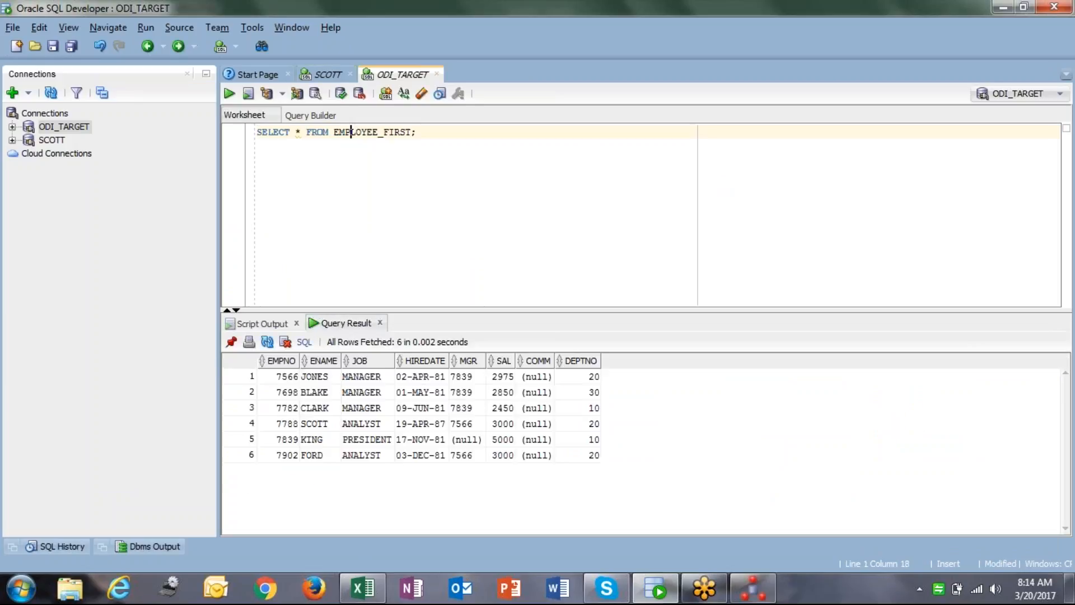
# Return to Oracle Data Integrator Studio, close the m_emp_filter mapping, and collapse the All Executions list.
pyautogui.hotkey('alt', 'Tab')
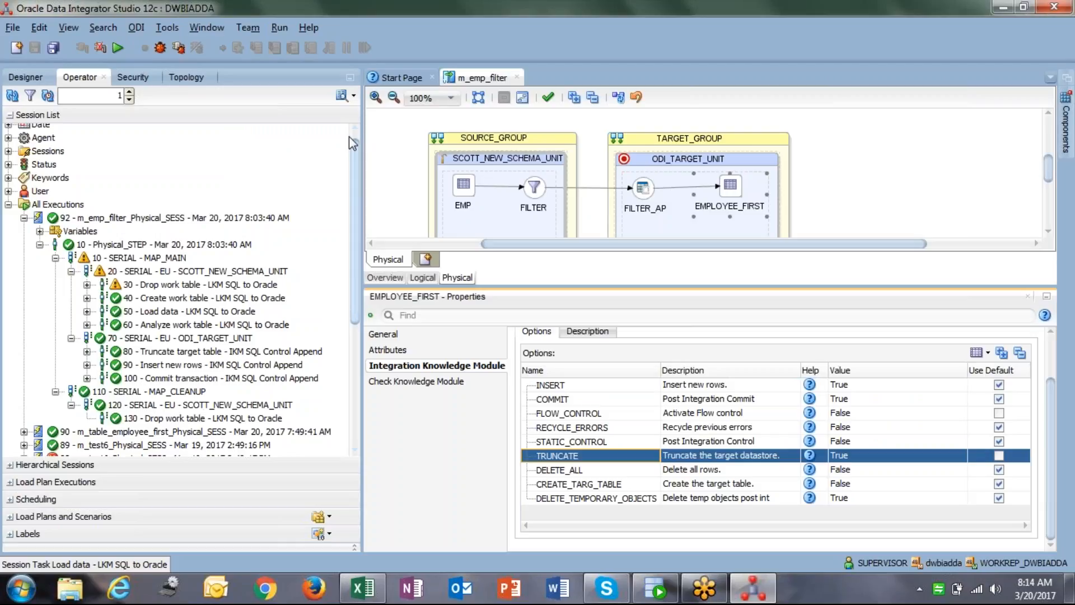
pyautogui.click(516, 78)
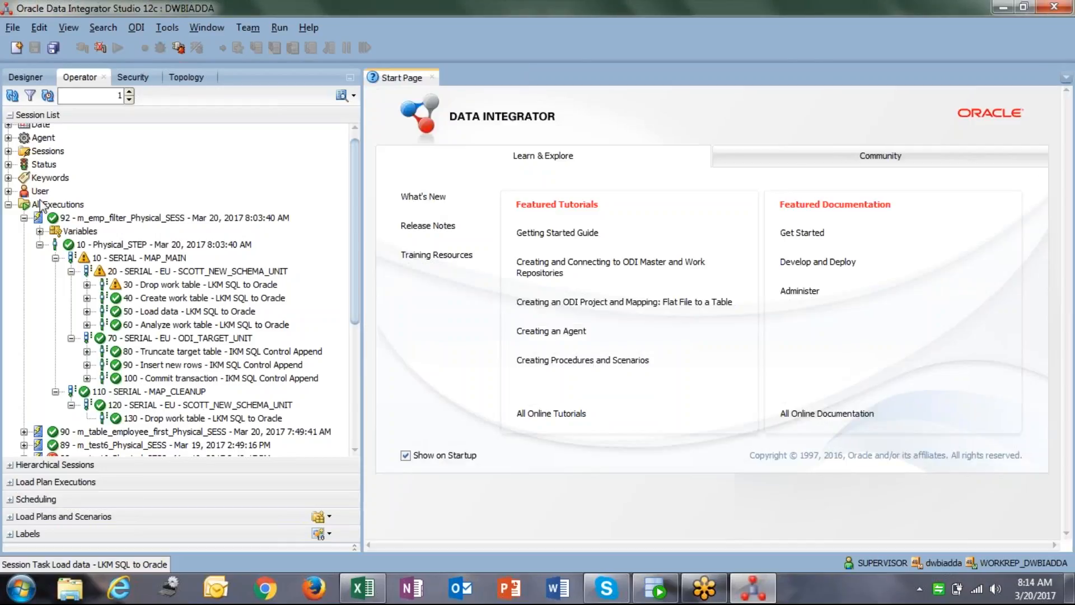
pyautogui.click(9, 205)
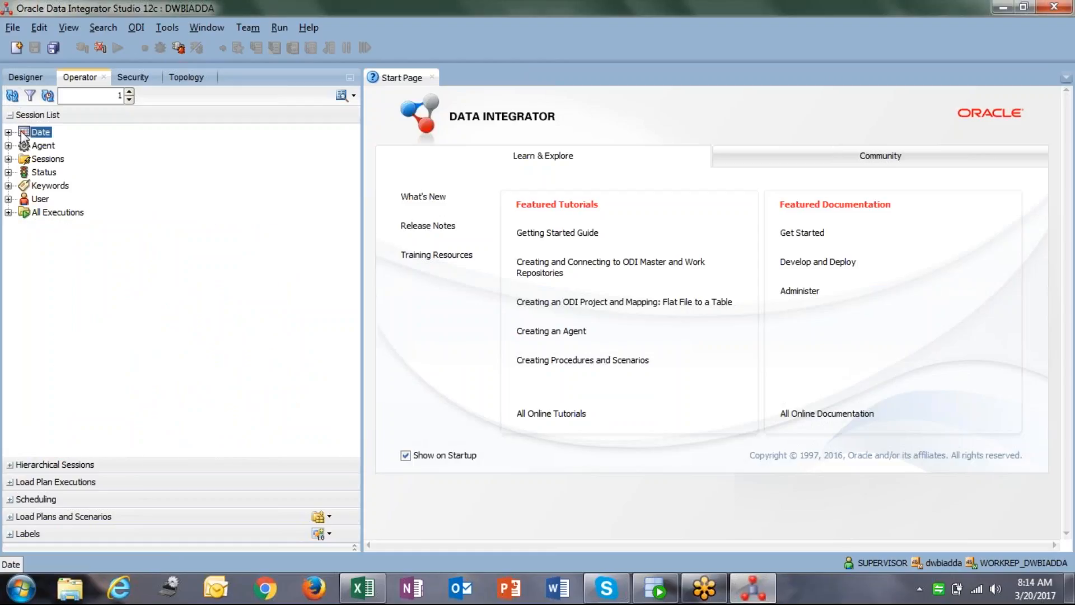
# Create a mapping named m_emp_expression with an empty dataset in First Folder of the Odi_batch_7_am project.
pyautogui.click(15, 81)
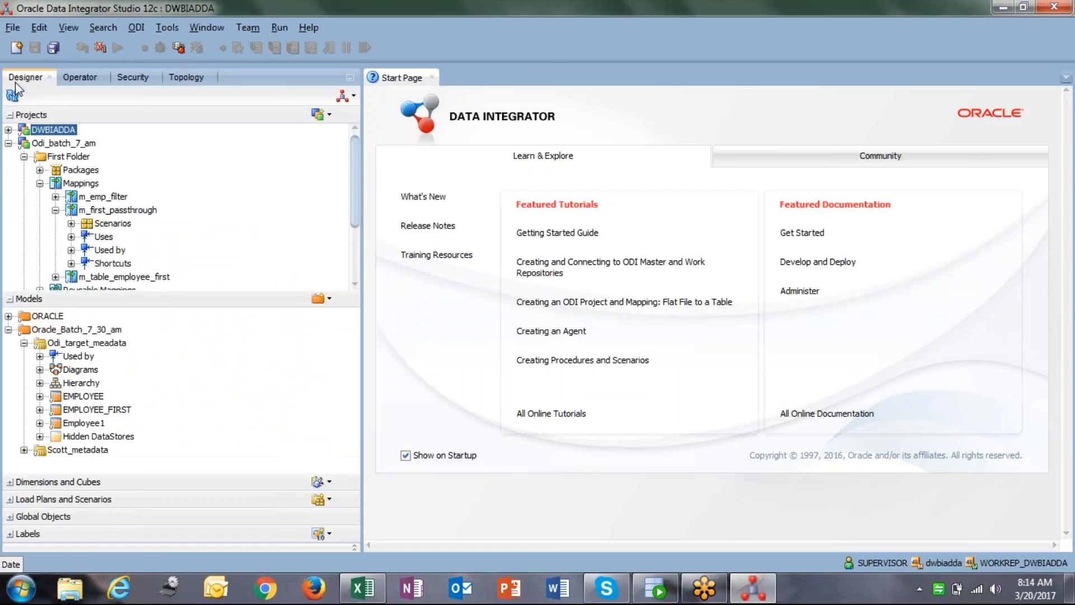
pyautogui.click(55, 197)
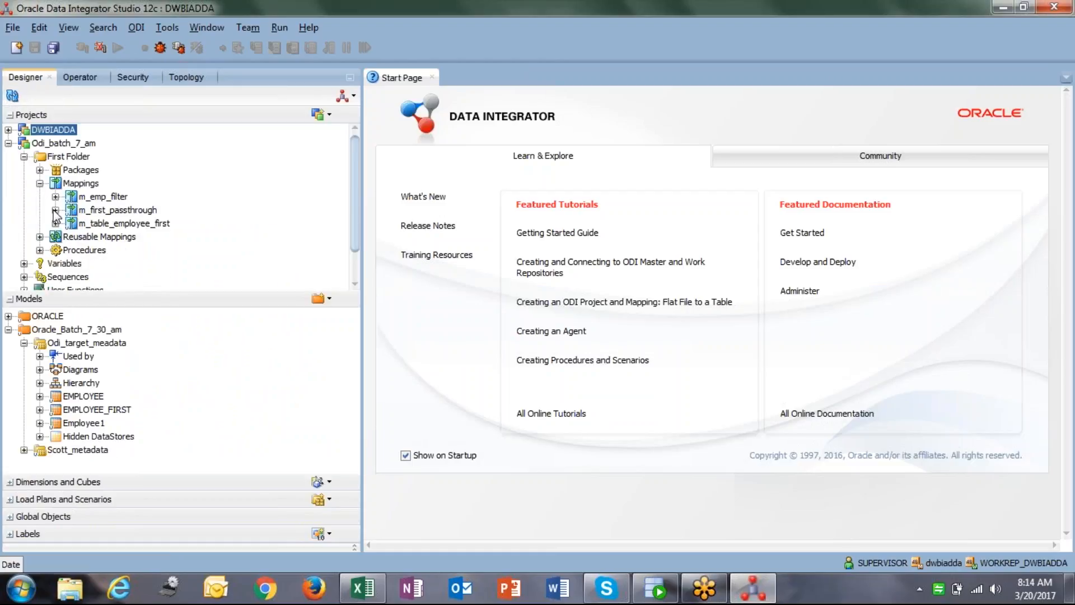
pyautogui.click(92, 185)
pyautogui.rightClick(93, 187)
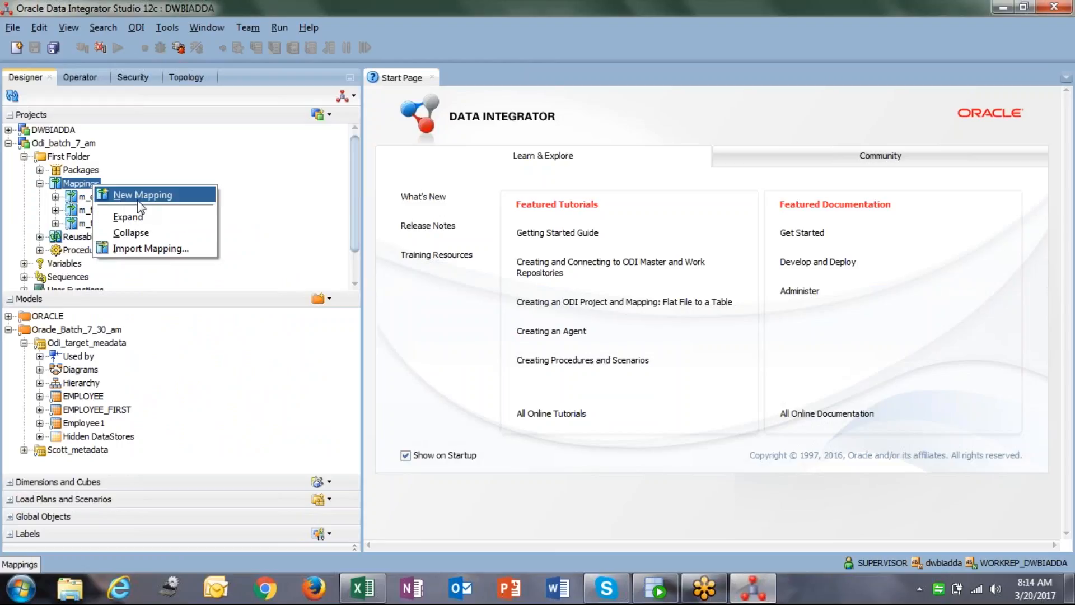
pyautogui.click(140, 197)
pyautogui.write('m_')
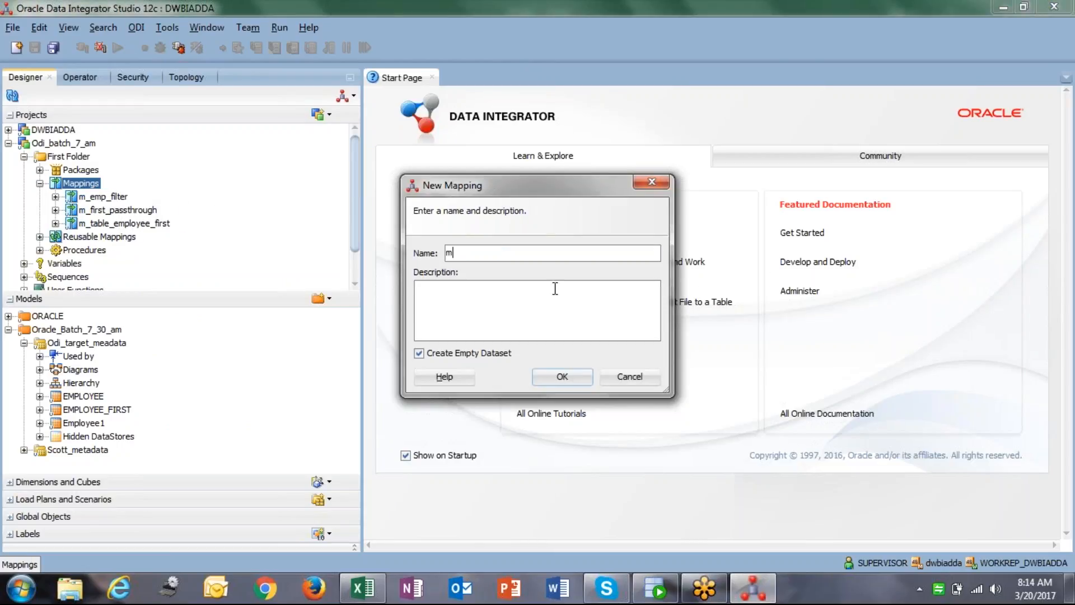
pyautogui.click(1061, 10)
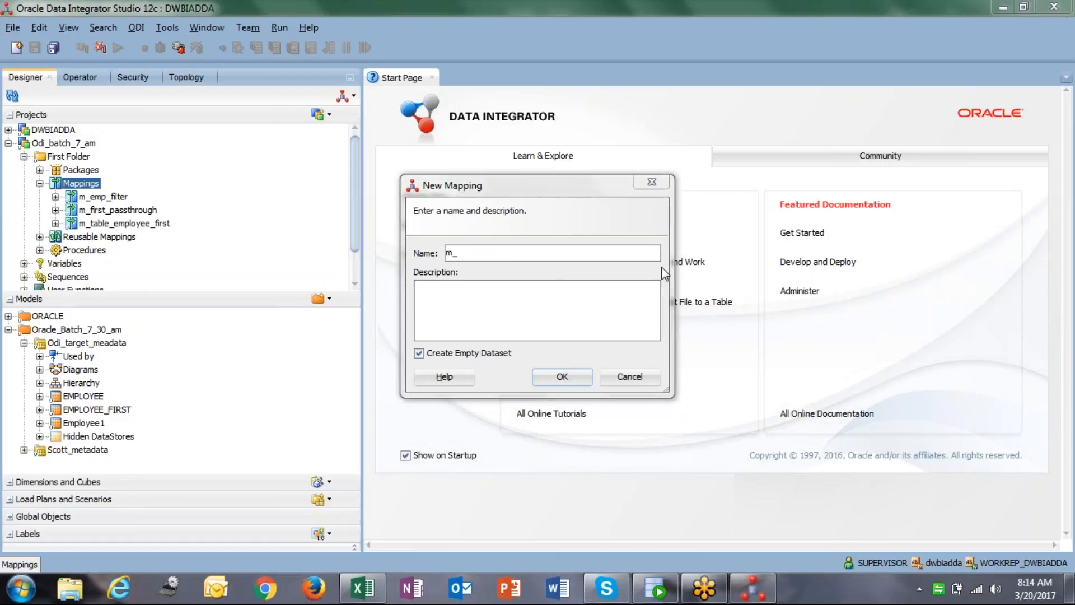
pyautogui.click(514, 251)
pyautogui.write('emp_expression')
pyautogui.click(565, 374)
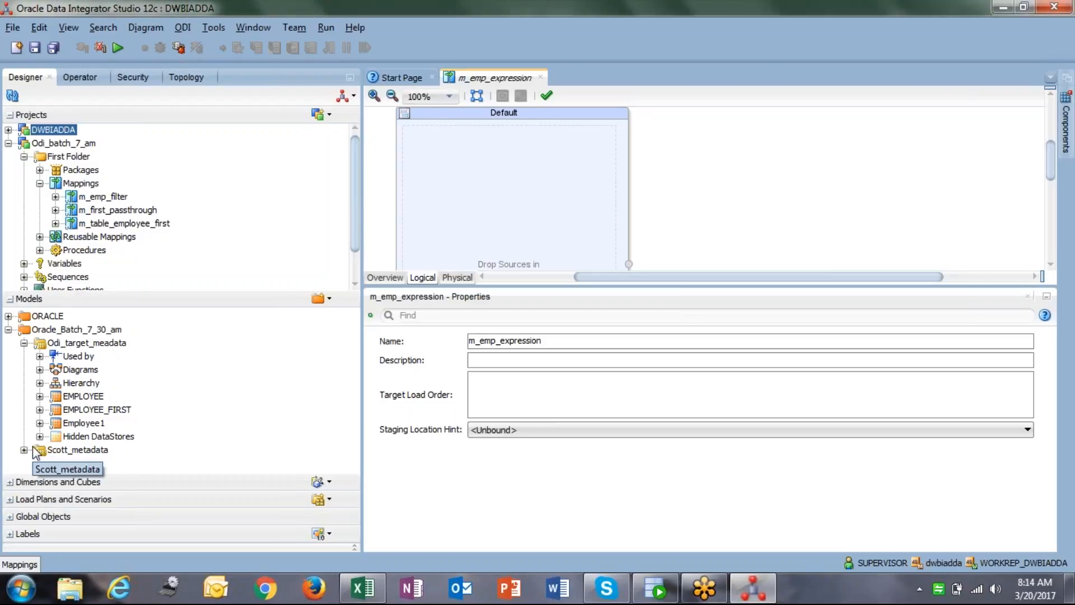
# Add the EMP datastore from Scott_metadata as a source inside the Default dataset of m_emp_expression.
pyautogui.scroll(-2, 480, 209)
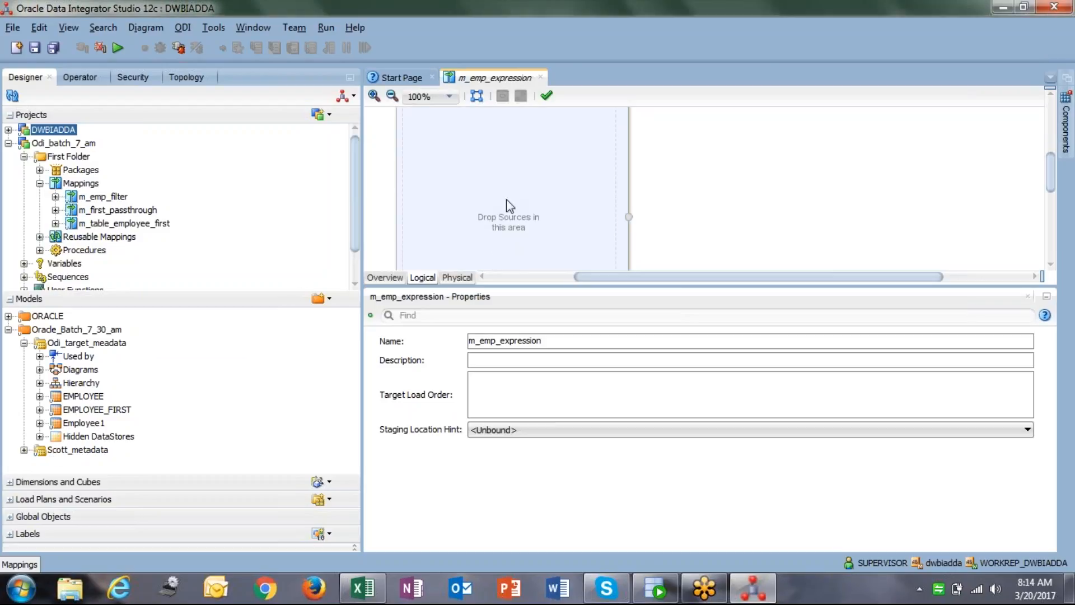
pyautogui.scroll(-2, 603, 201)
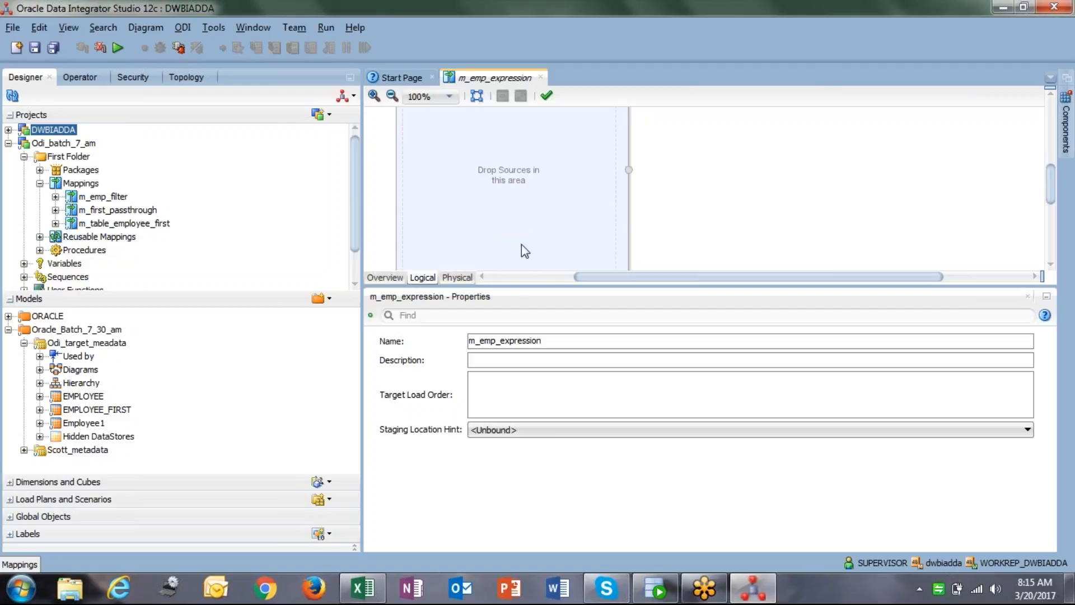
pyautogui.moveTo(518, 288); pyautogui.dragTo(518, 392)
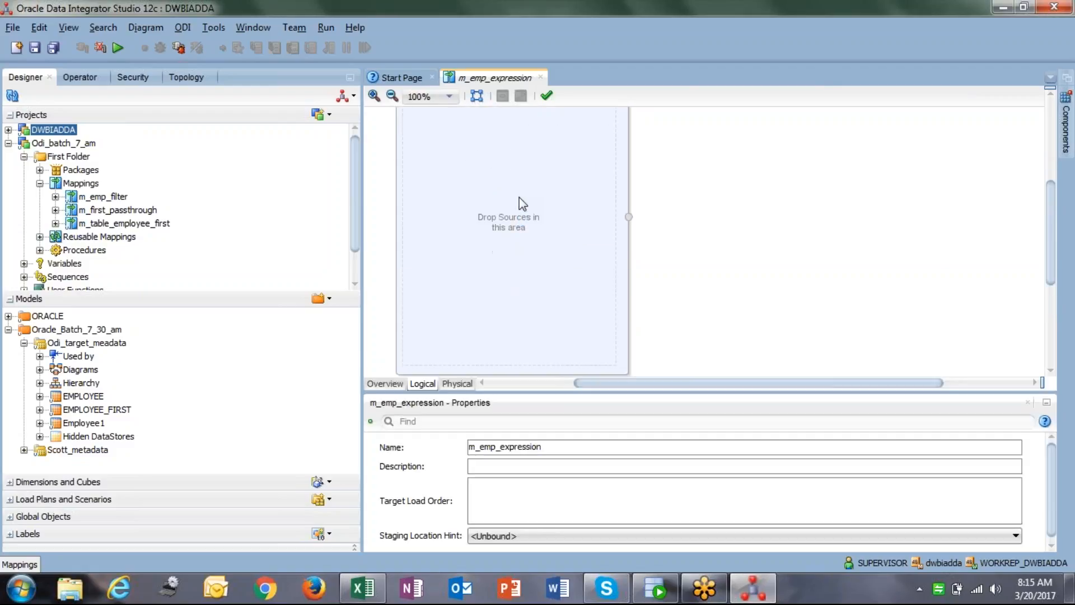
pyautogui.click(27, 452)
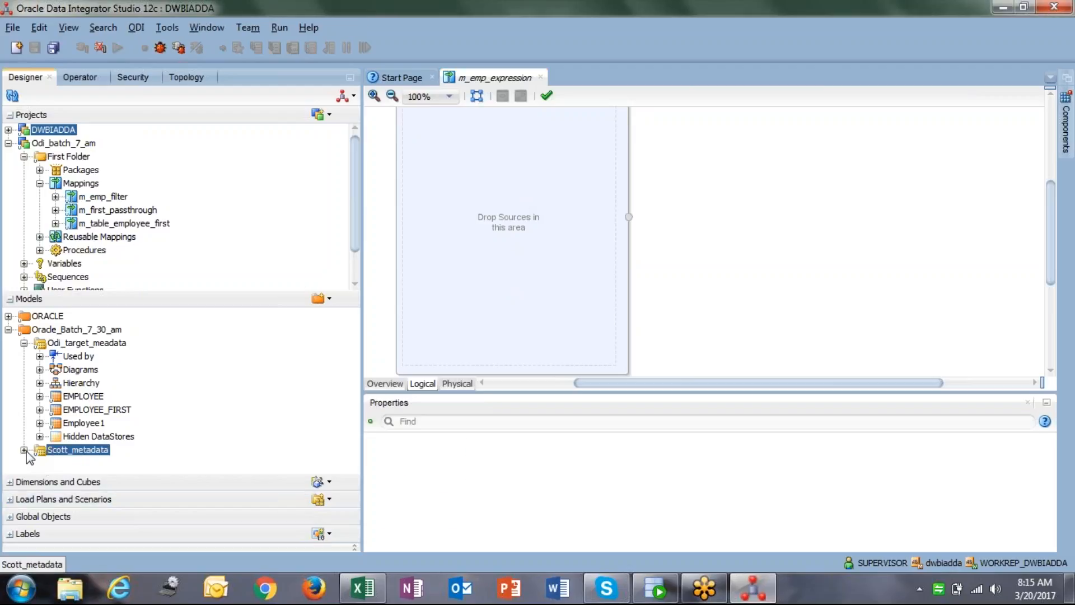
pyautogui.click(24, 451)
pyautogui.click(71, 440)
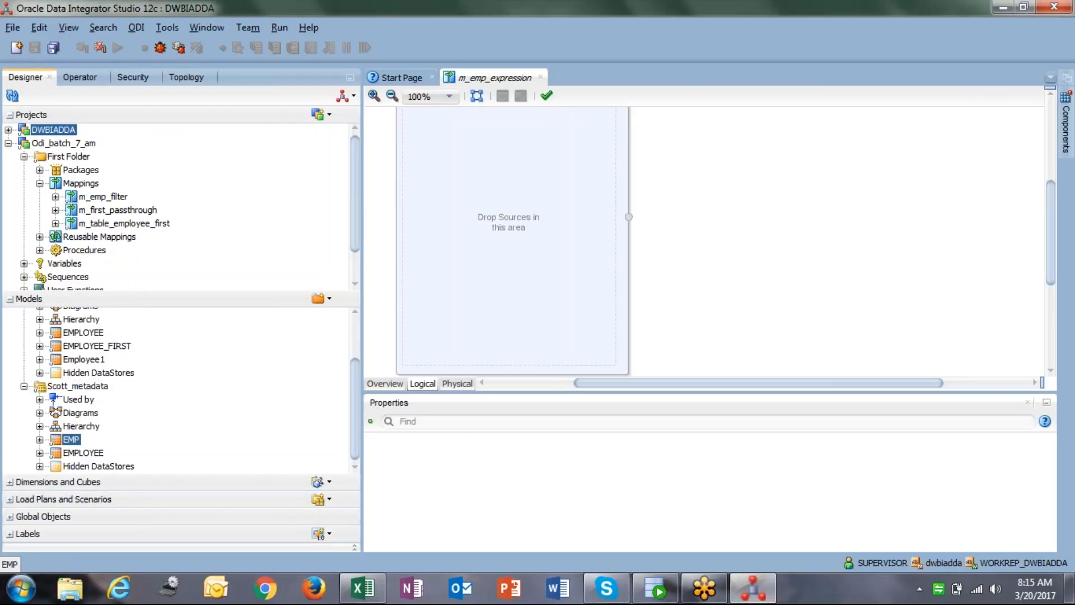
pyautogui.click(470, 268)
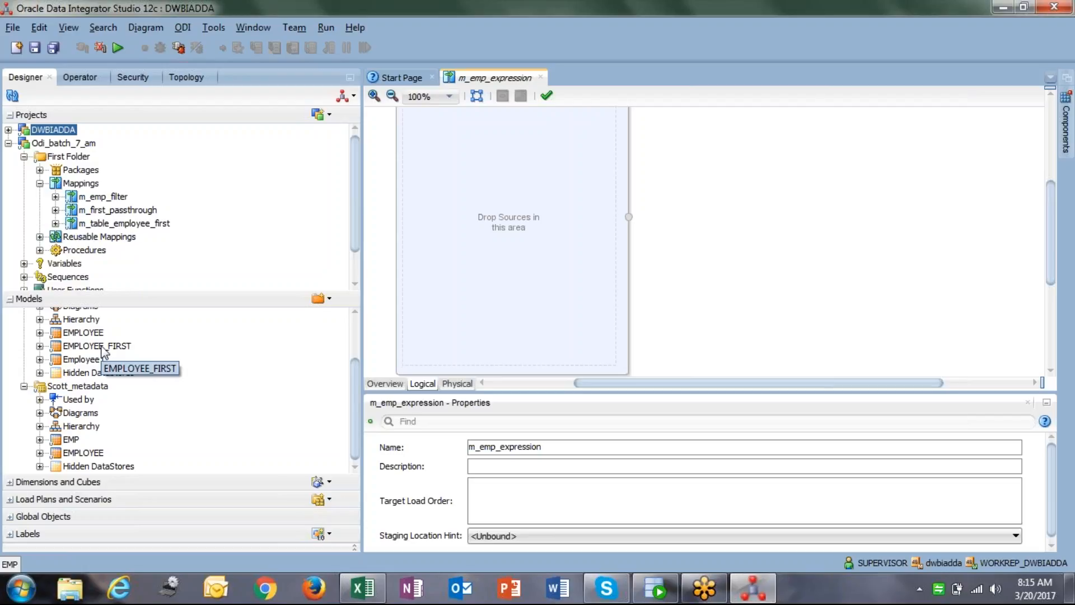
# Place the EMPLOYEE_FIRST datastore from the target model outside the Default dataset and enlarge its box to show all columns.
pyautogui.moveTo(102, 347); pyautogui.dragTo(878, 179)
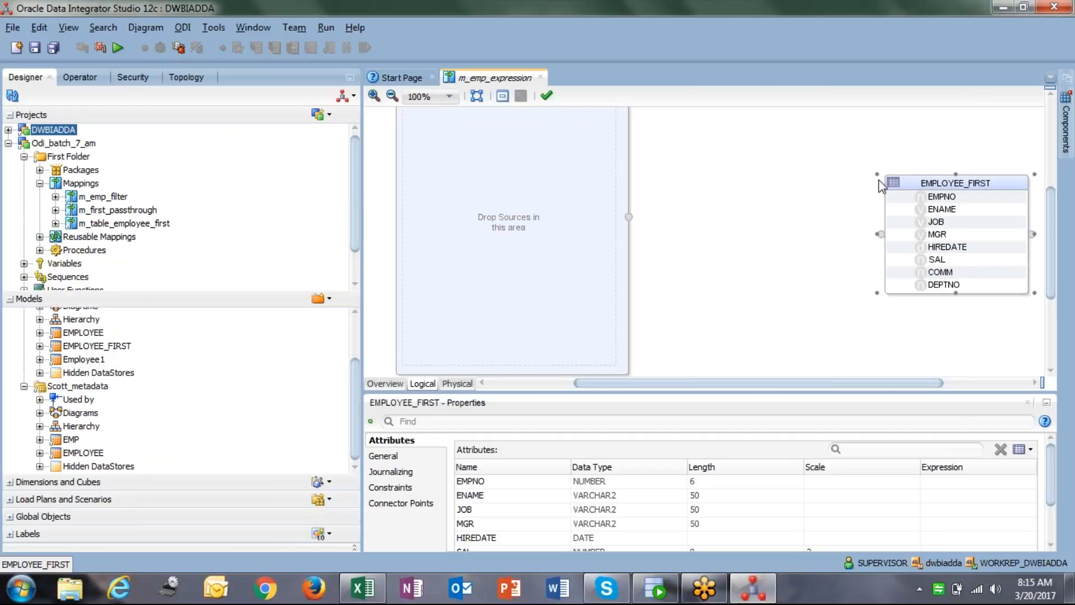
pyautogui.moveTo(877, 175); pyautogui.dragTo(849, 127)
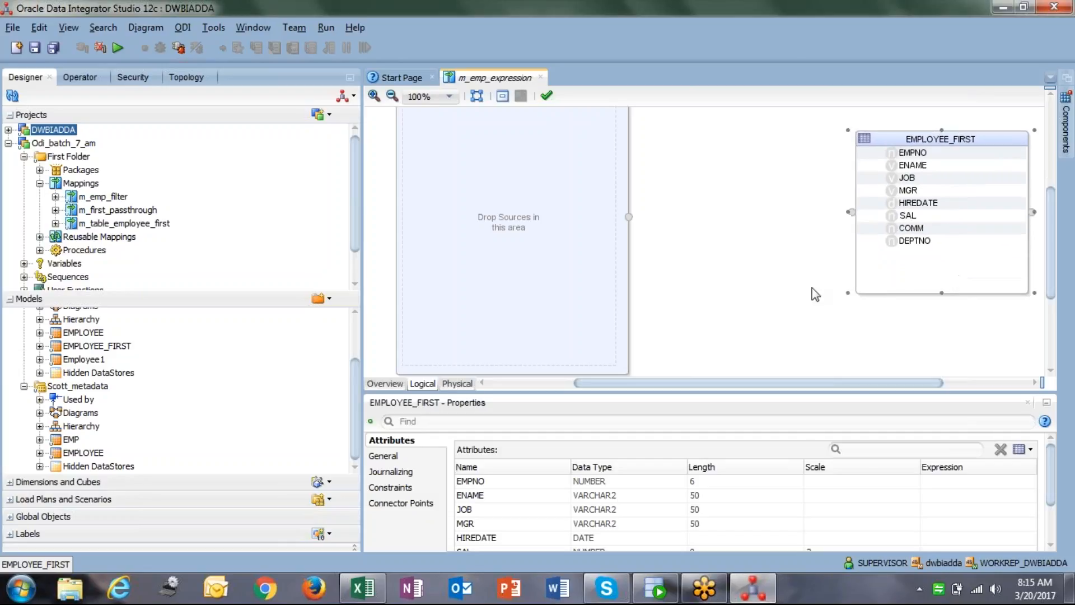
pyautogui.click(474, 219)
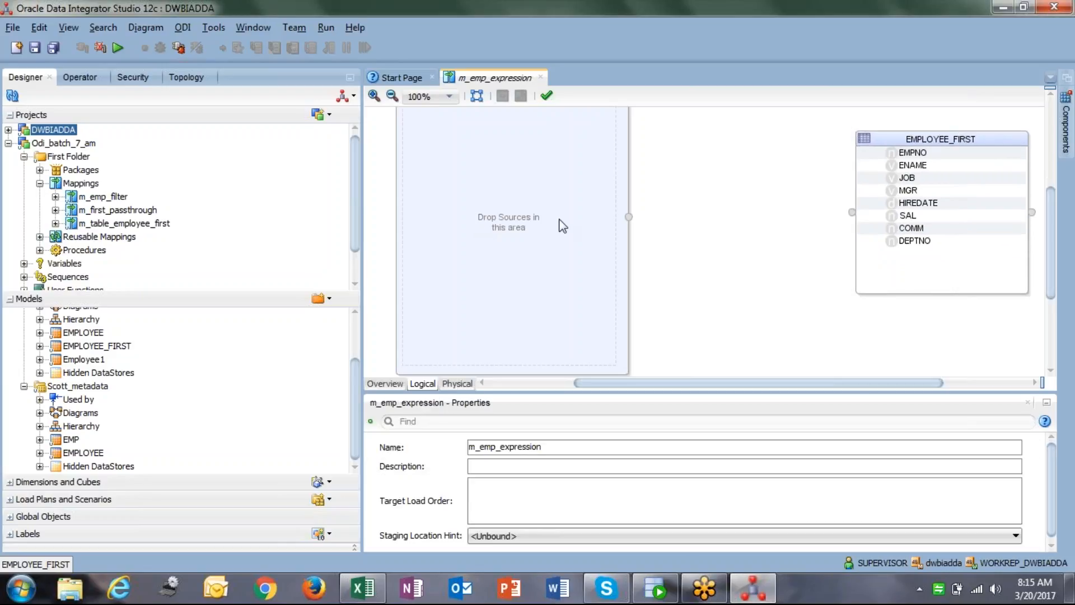
pyautogui.click(629, 218)
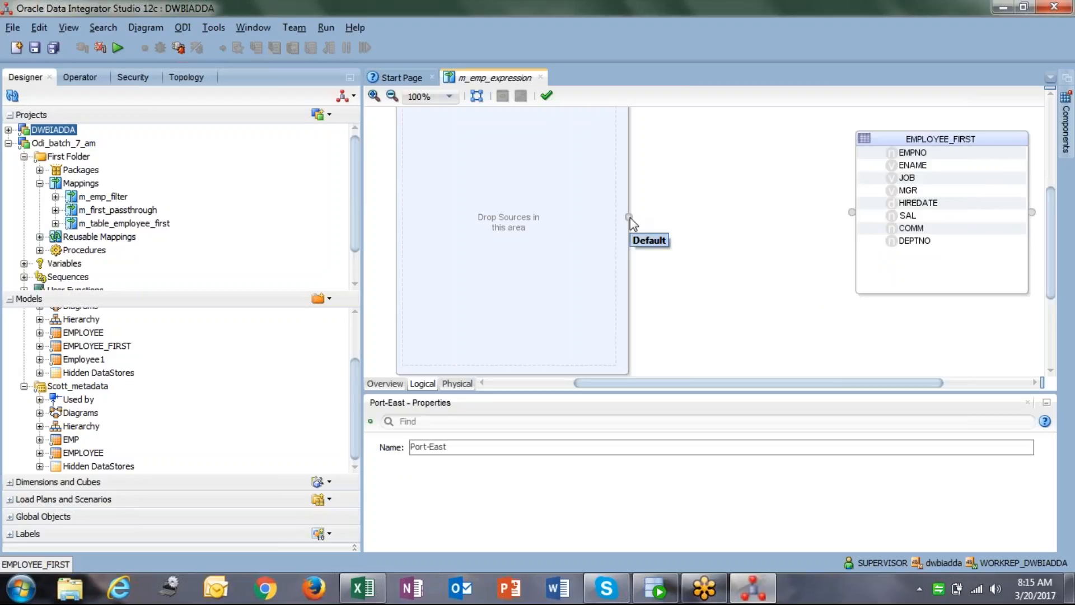
pyautogui.click(524, 259)
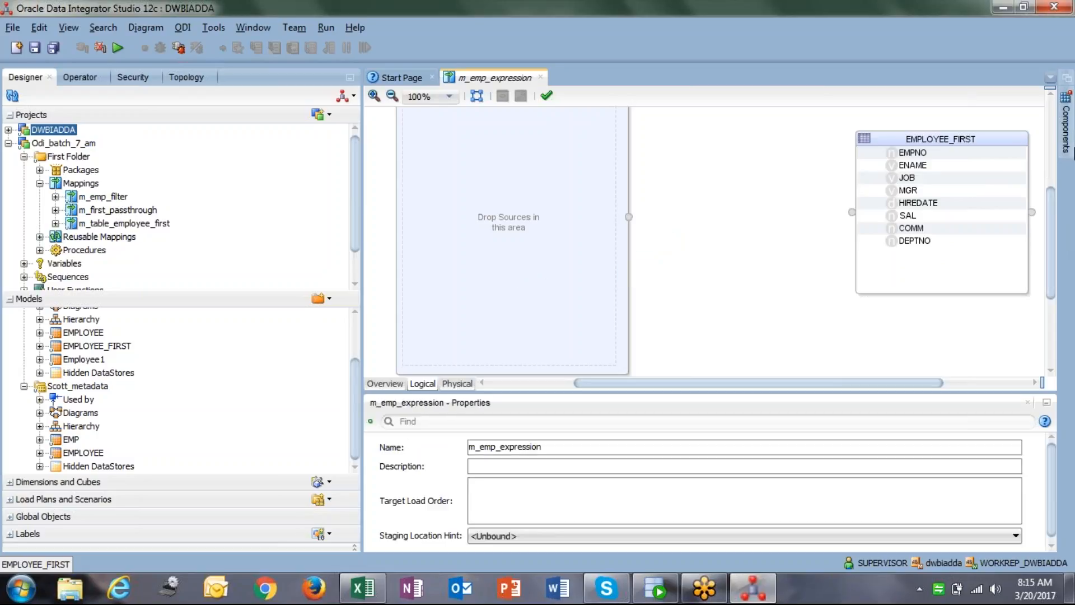
# Add an Expression component to the mapping between the Default dataset and EMPLOYEE_FIRST.
pyautogui.click(1067, 130)
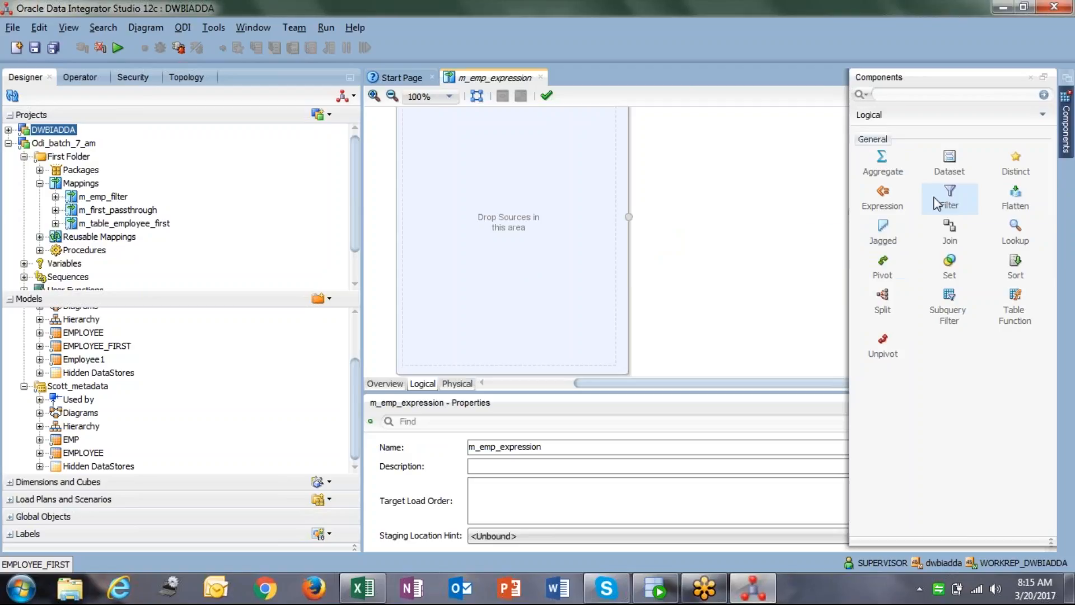
pyautogui.click(1065, 117)
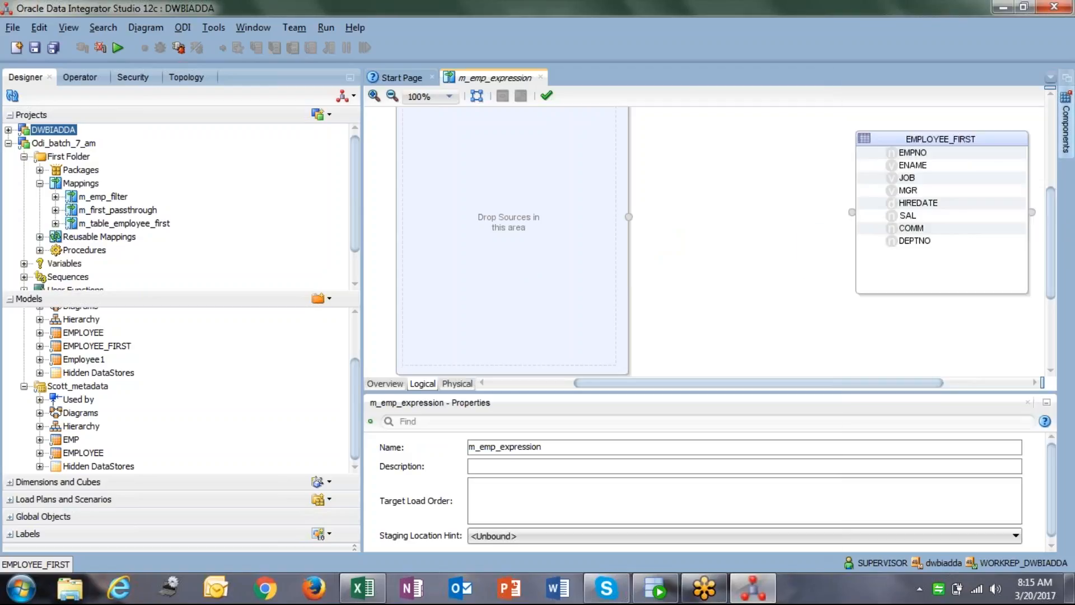
pyautogui.click(1064, 118)
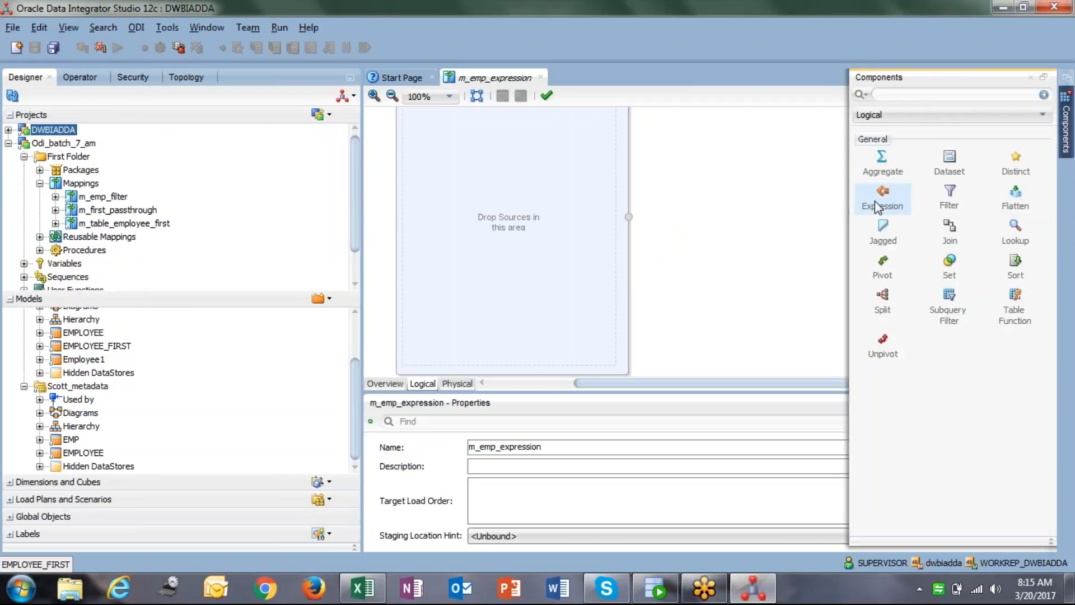
pyautogui.click(898, 207)
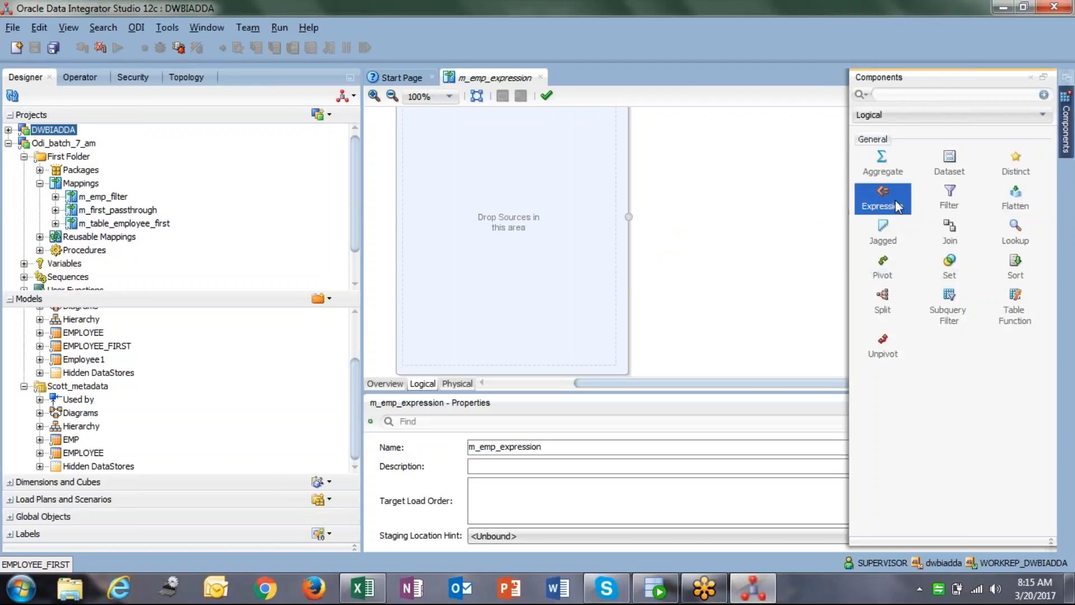
pyautogui.click(744, 144)
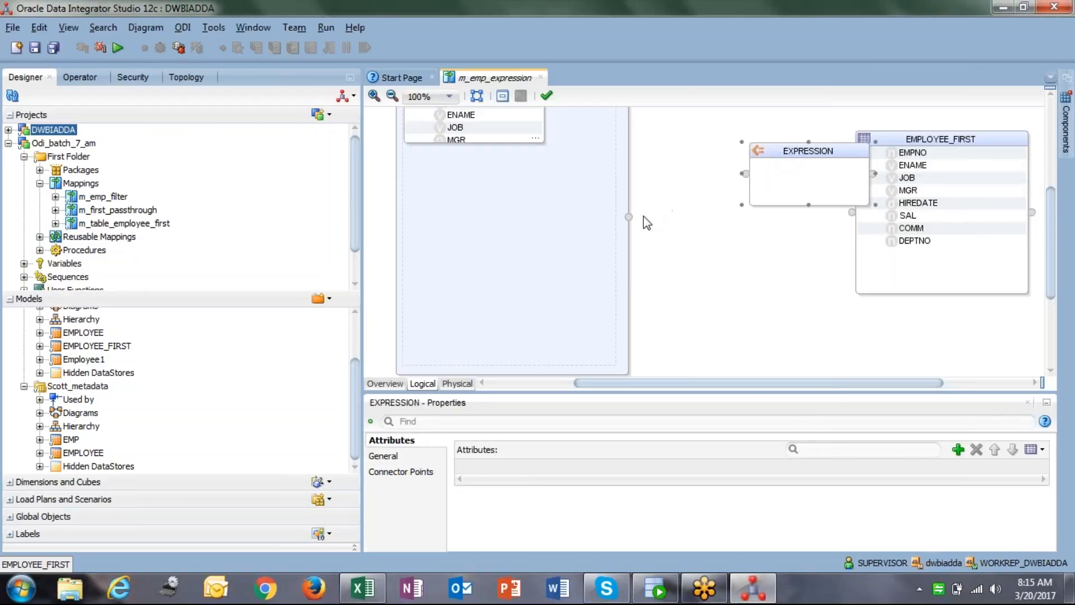
# Connect the Default dataset to EXPRESSION, bringing in EMP's attributes, and move EXPRESSION clear of EMPLOYEE_FIRST.
pyautogui.click(629, 217)
pyautogui.moveTo(745, 176); pyautogui.dragTo(744, 176)
pyautogui.click(560, 454)
pyautogui.moveTo(781, 152); pyautogui.dragTo(711, 151)
pyautogui.click(622, 325)
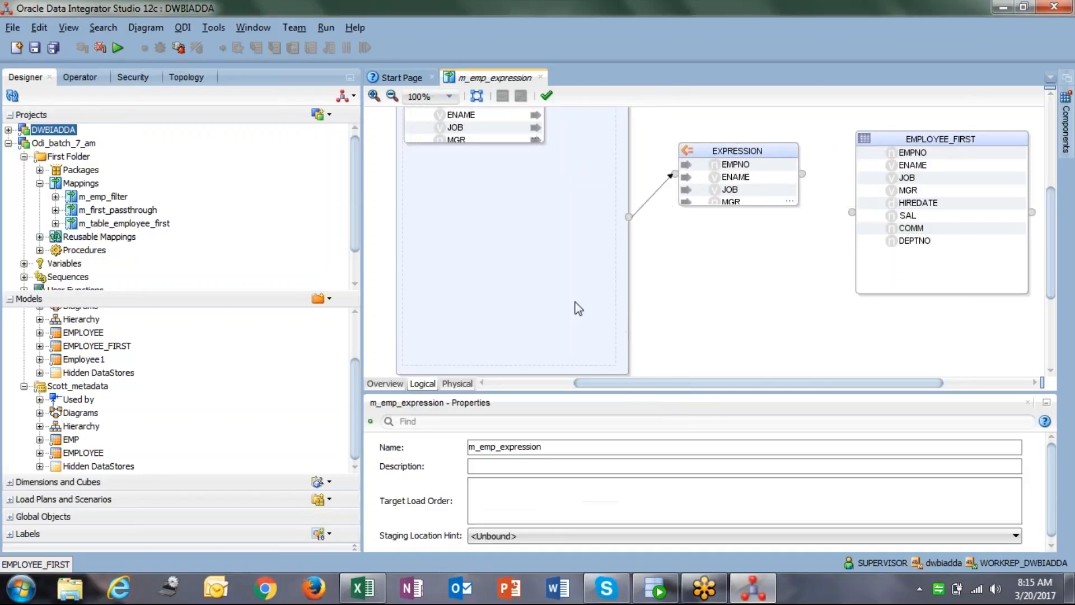
# Shrink the Default dataset's box by pulling in its lower right corner.
pyautogui.scroll(-2, 627, 352)
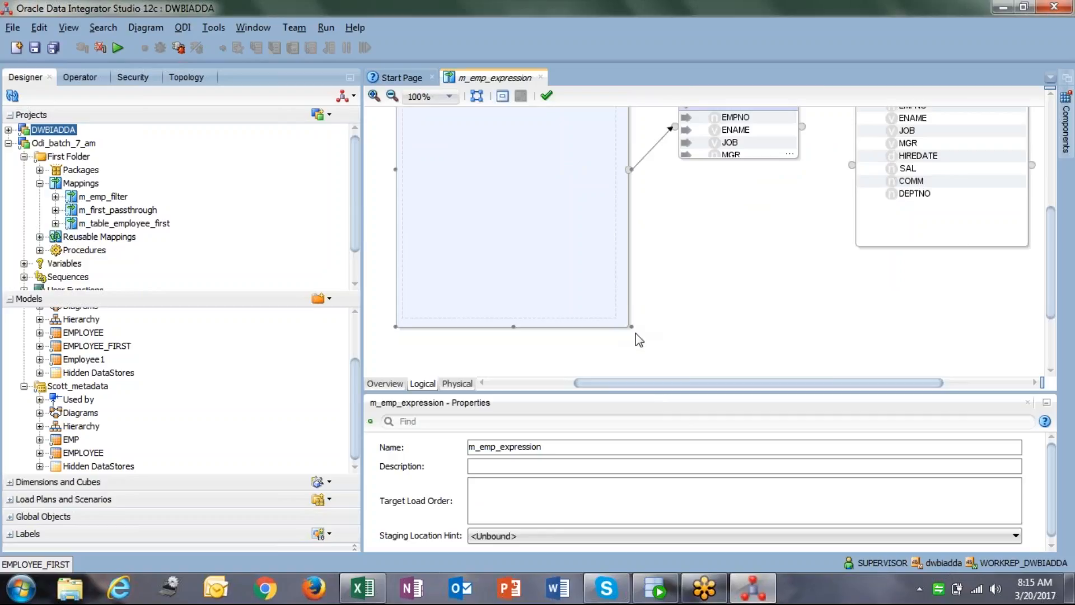
pyautogui.click(631, 326)
pyautogui.moveTo(635, 332); pyautogui.dragTo(617, 185)
pyautogui.click(725, 263)
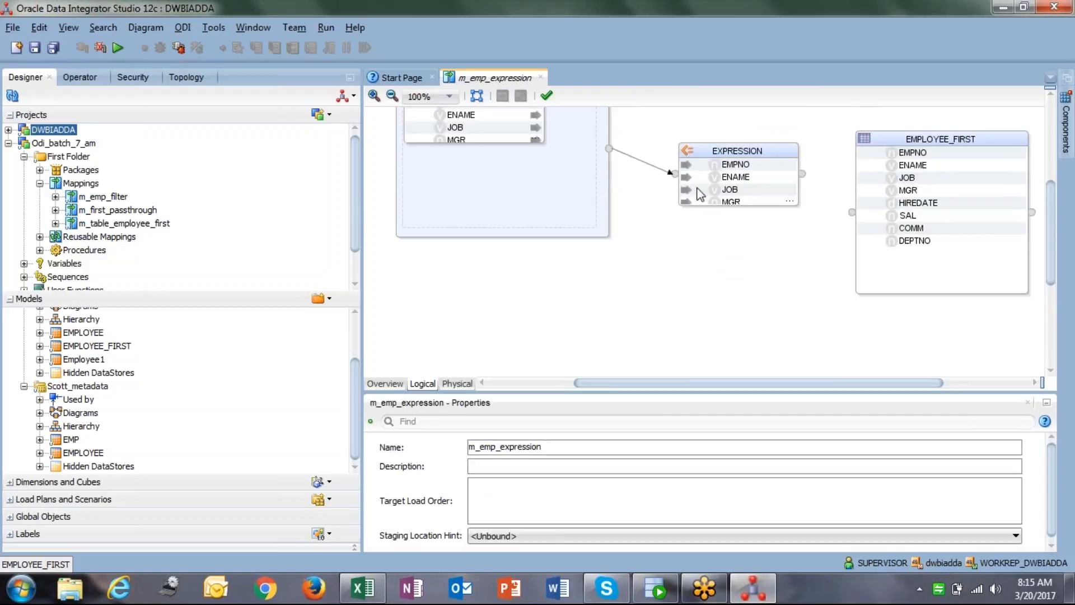
# Add a new attribute named TOTAL_SAL to the EXPRESSION component, moving the component closer to the Default dataset and enlarging its properties area.
pyautogui.moveTo(708, 154); pyautogui.dragTo(673, 142)
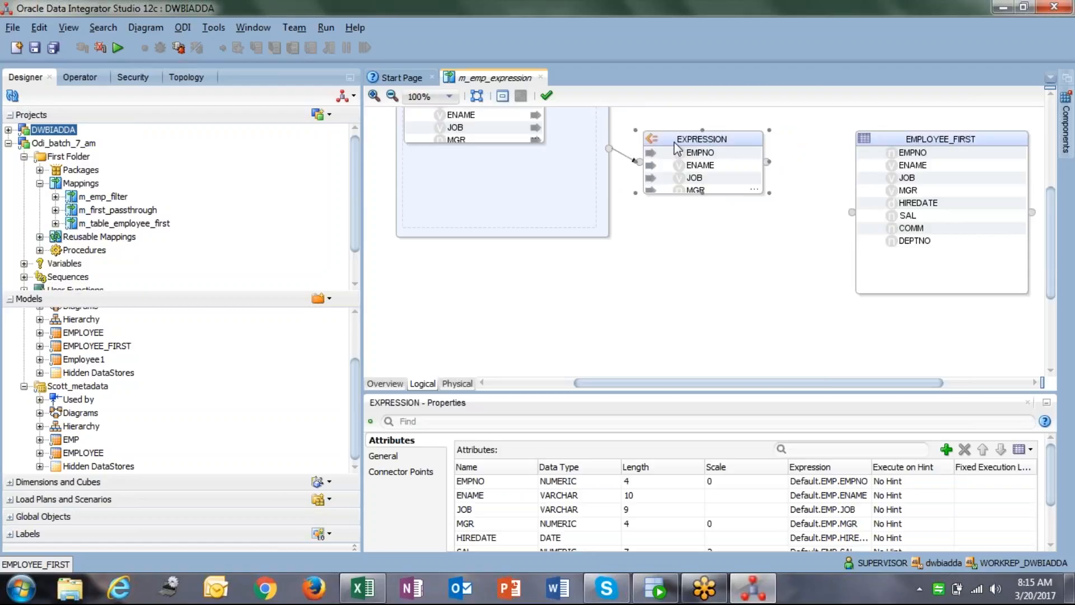
pyautogui.moveTo(975, 392); pyautogui.dragTo(975, 319)
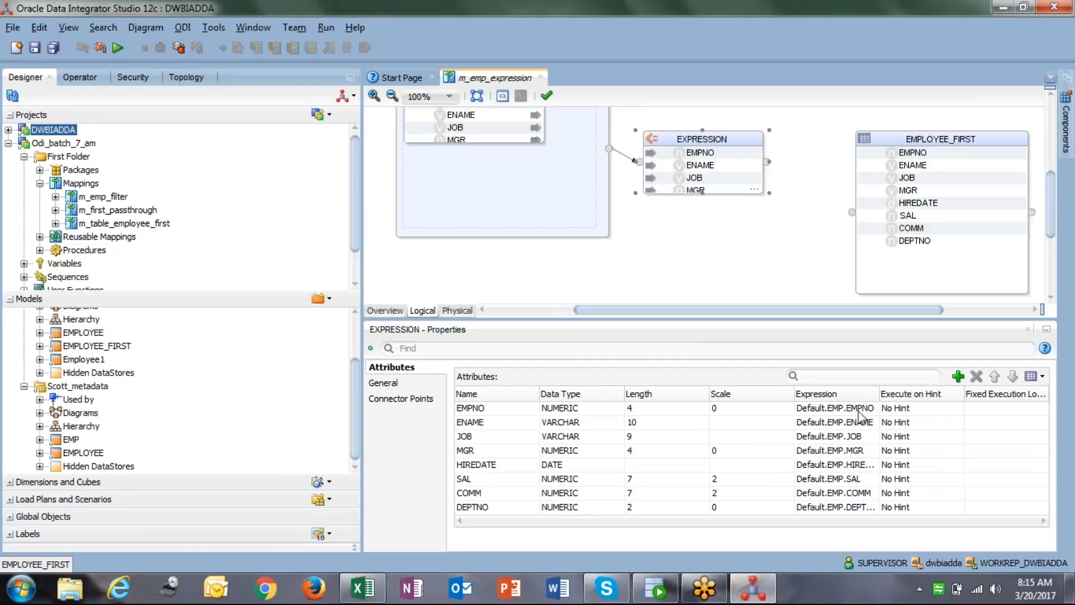
pyautogui.click(959, 378)
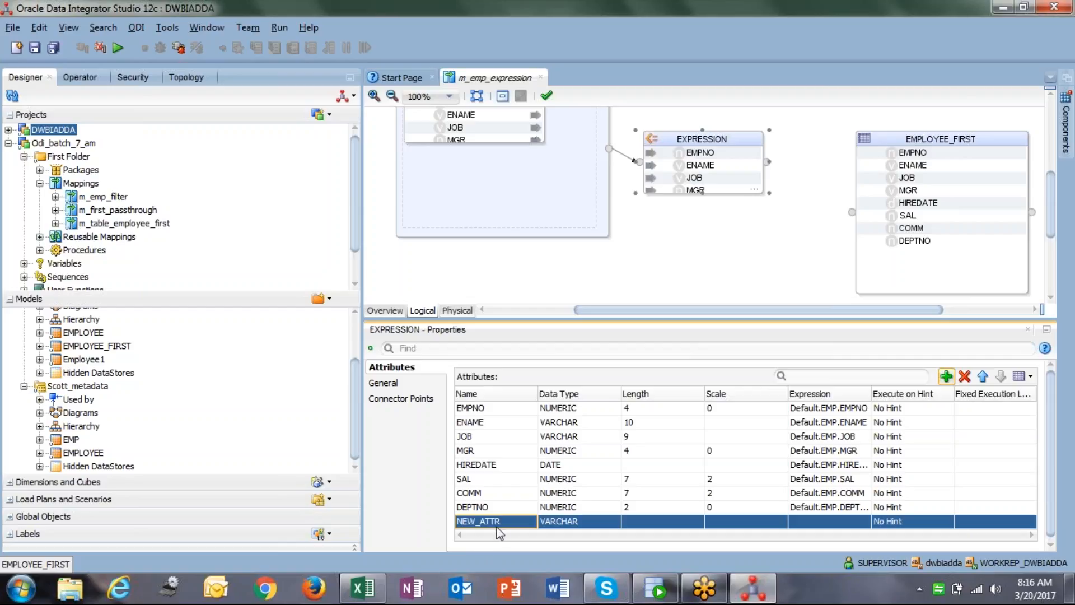
pyautogui.write('TOTAL_SAL')
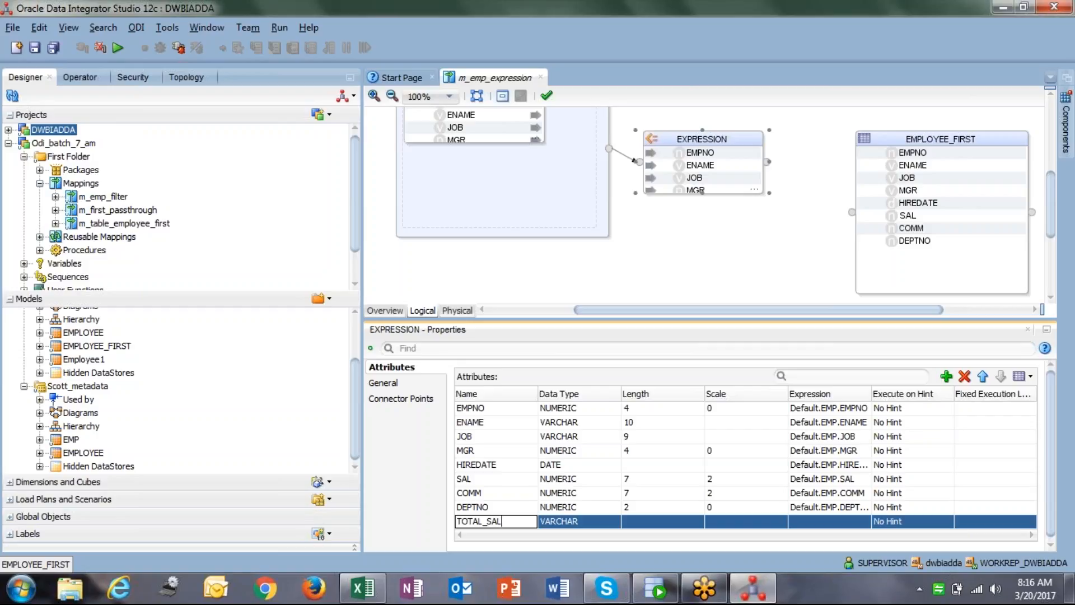
# Define TOTAL_SAL as a NUMERIC attribute with length 9 and scale 2.
pyautogui.click(586, 522)
pyautogui.click(614, 522)
pyautogui.moveTo(661, 496); pyautogui.dragTo(660, 478)
pyautogui.click(557, 453)
pyautogui.click(669, 521)
pyautogui.click(669, 520)
pyautogui.write('9')
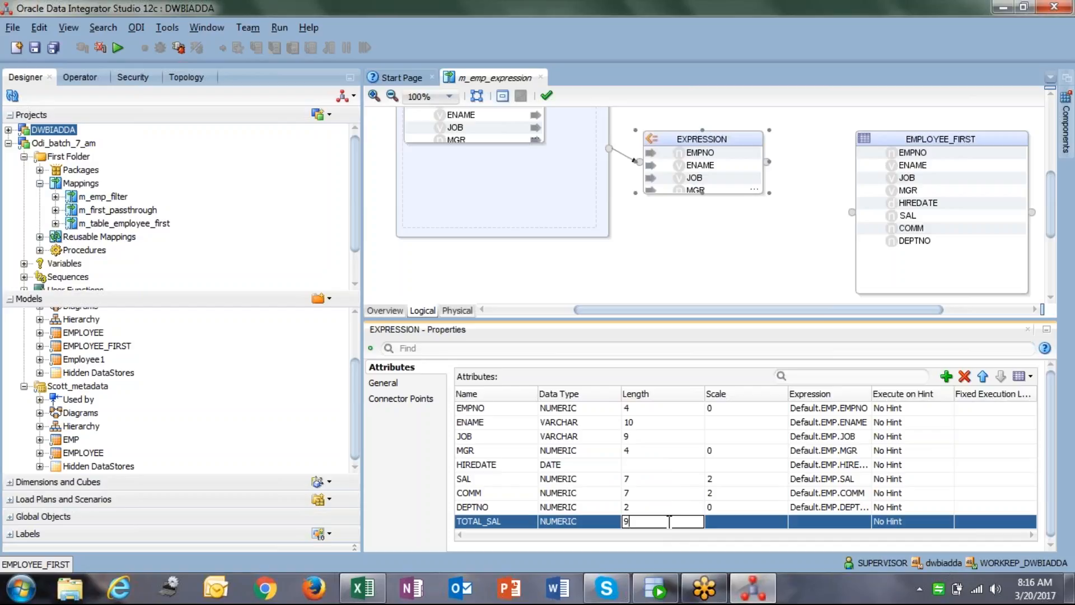
pyautogui.press('Tab')
pyautogui.write('2')
pyautogui.click(820, 523)
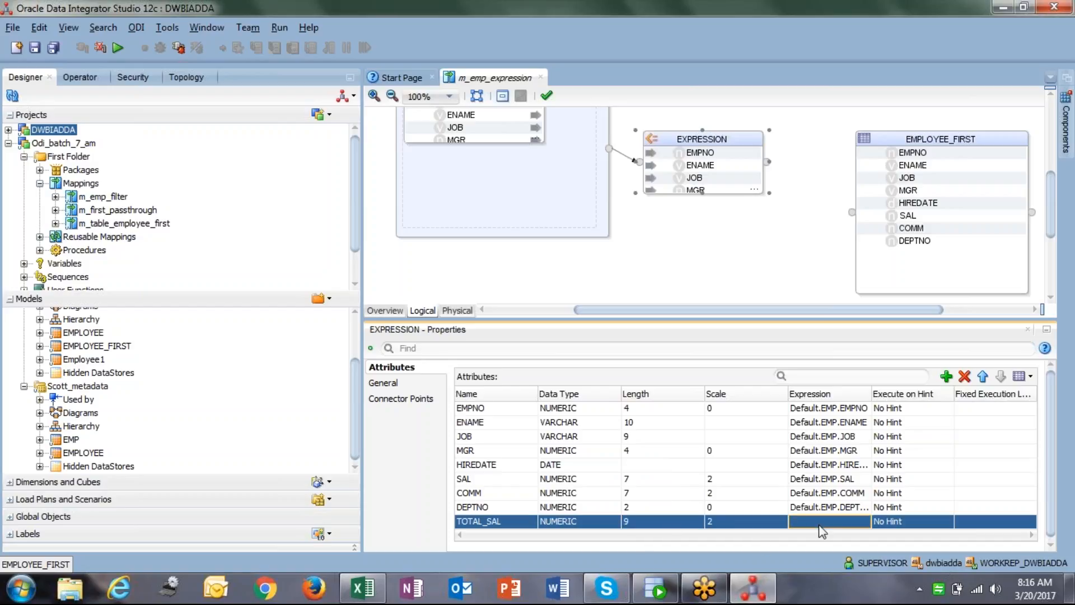
pyautogui.click(493, 525)
pyautogui.click(553, 522)
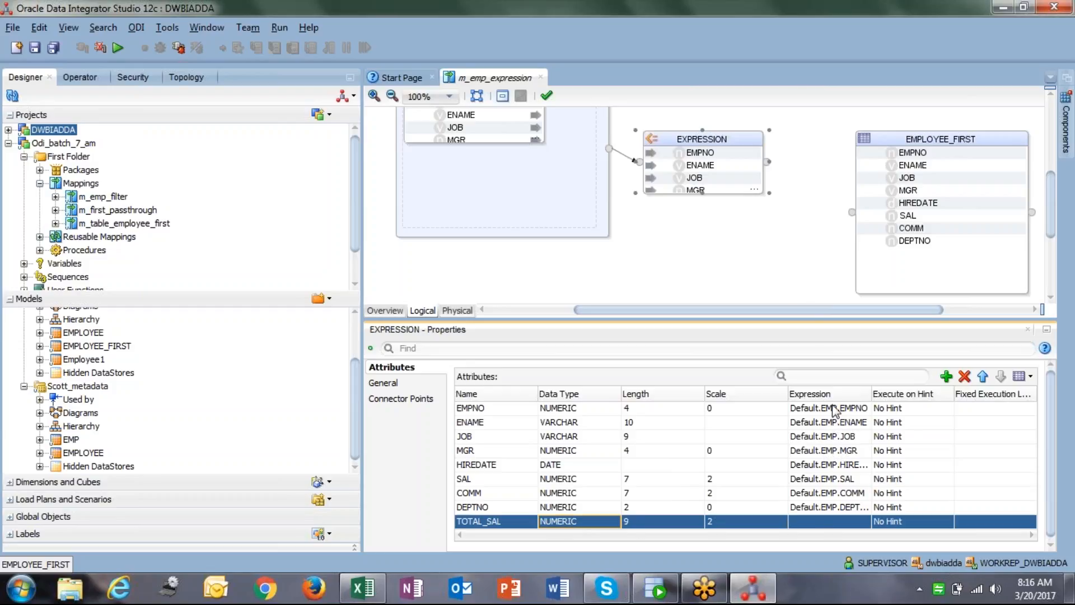
# Build the TOTAL_SAL expression as Default.EMP.SAL + Default.EMP.COMM from the EMP attributes in the expression editor.
pyautogui.click(866, 522)
pyautogui.click(865, 522)
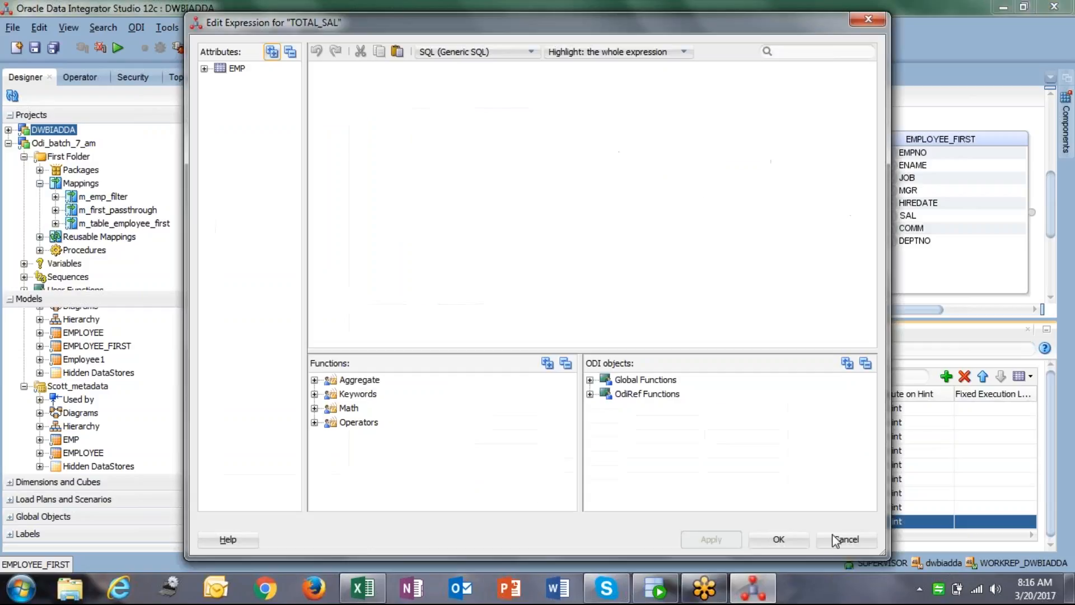
pyautogui.click(518, 253)
pyautogui.click(205, 69)
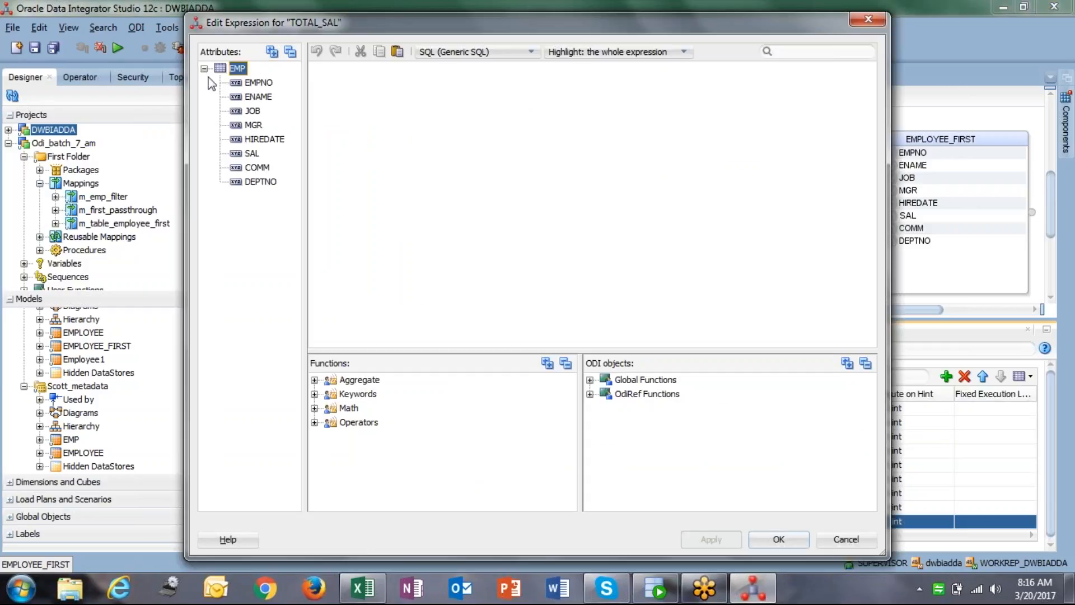
pyautogui.doubleClick(252, 154)
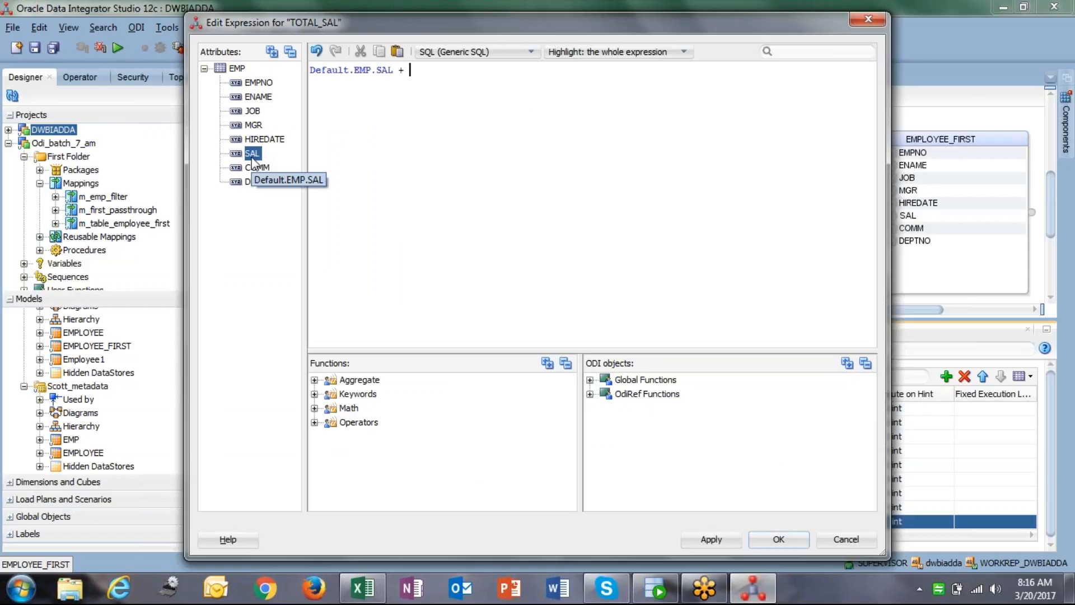
pyautogui.doubleClick(257, 167)
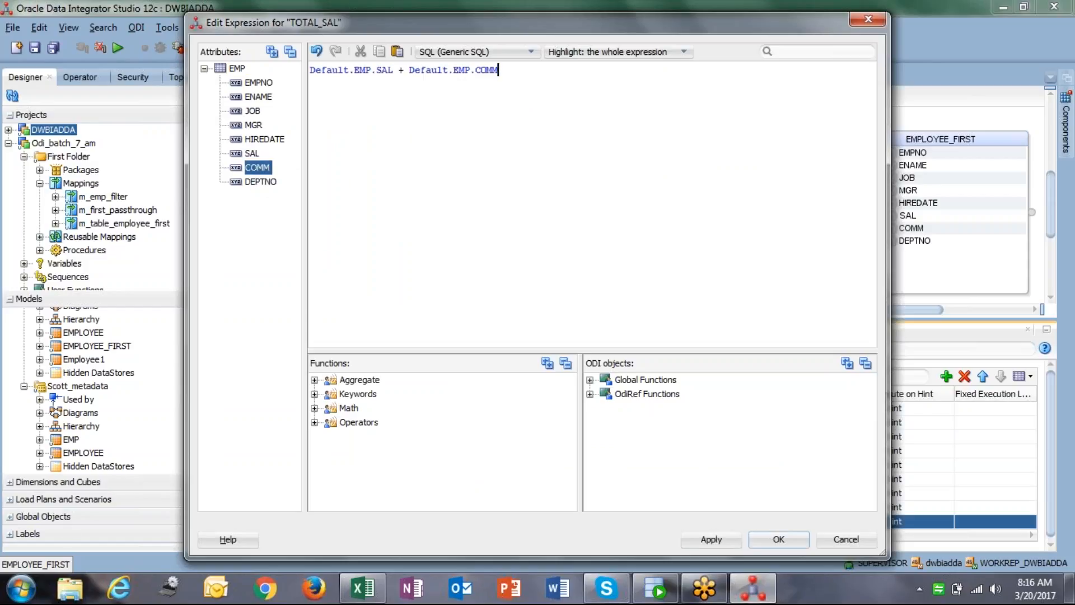
pyautogui.click(204, 69)
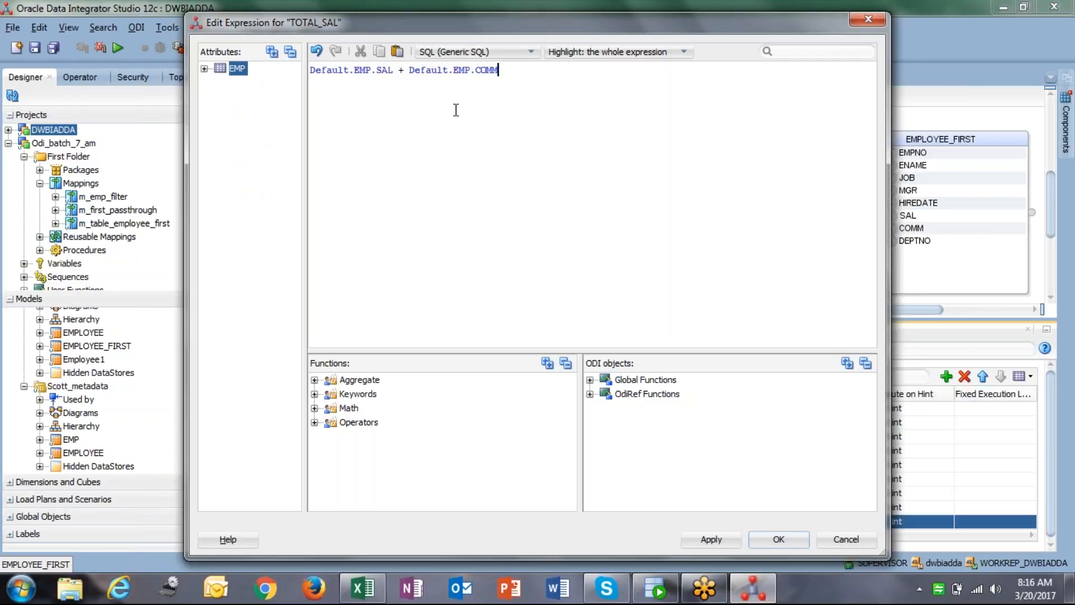
# Switch to SQL Developer's SCOTT worksheet, remove the where condition from the emp query and run select * from emp.
pyautogui.click(655, 588)
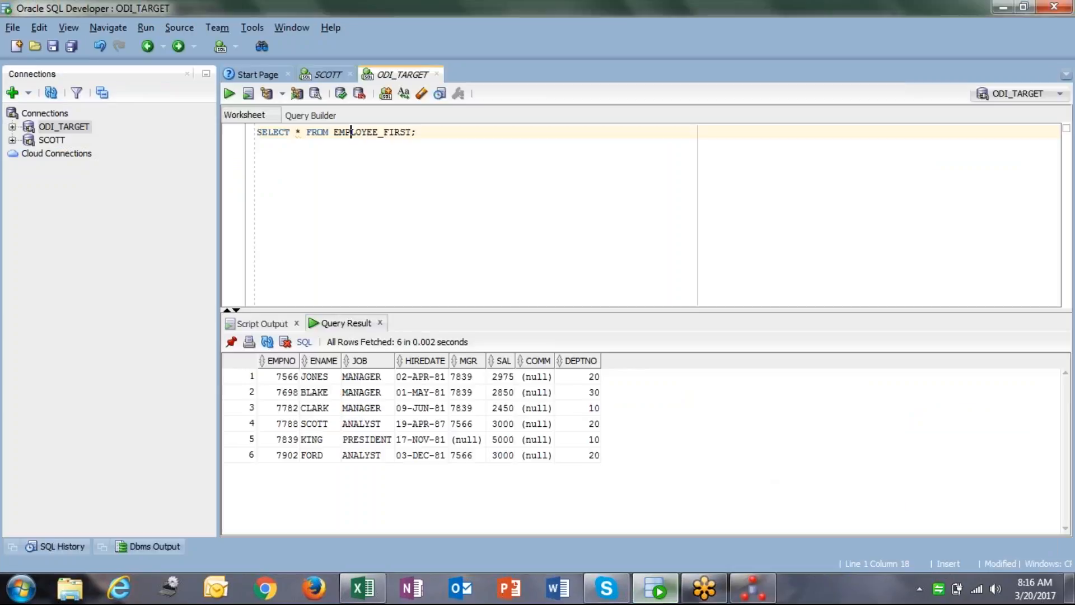
pyautogui.click(341, 75)
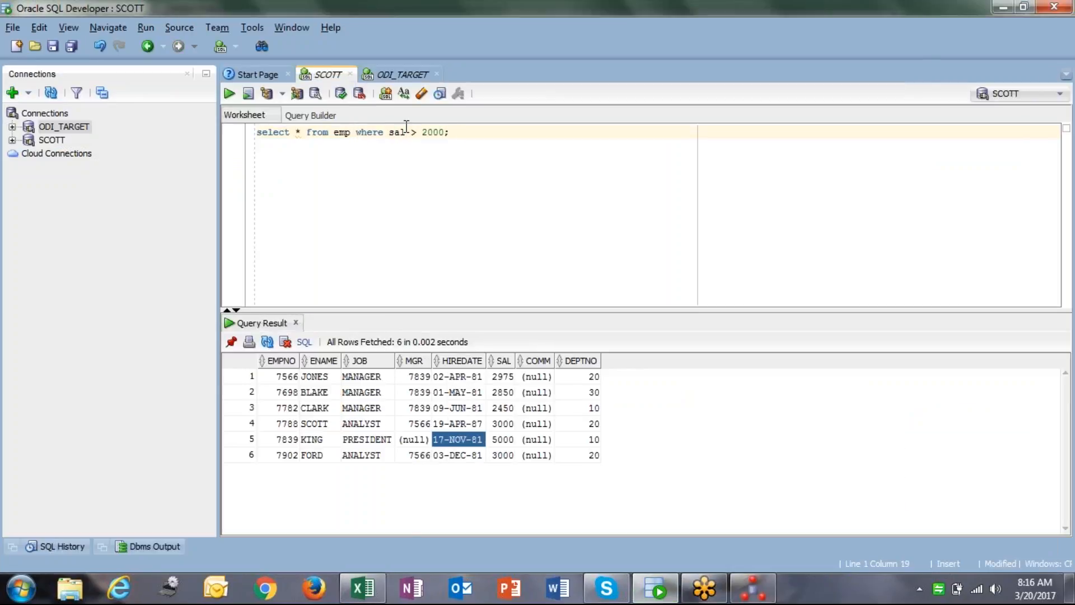
pyautogui.moveTo(364, 132); pyautogui.dragTo(454, 152)
pyautogui.press('Delete')
pyautogui.hotkey('ctrl', 'Return')
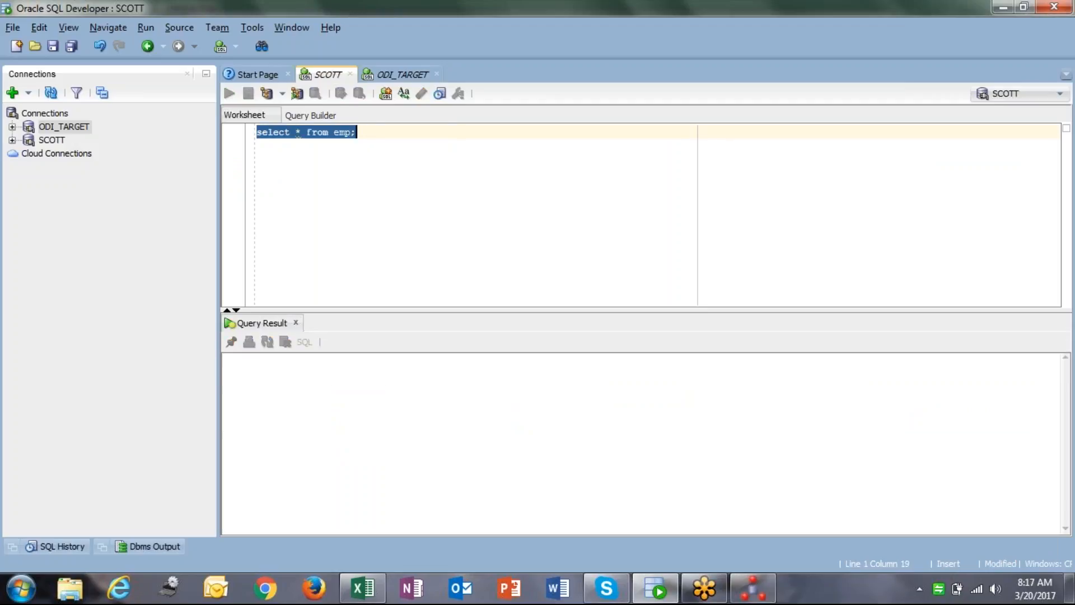
# Examine the SAL and COMM values of the first emp row to see how a null commission affects their sum.
pyautogui.click(532, 377)
pyautogui.click(505, 377)
pyautogui.click(541, 378)
pyautogui.click(511, 378)
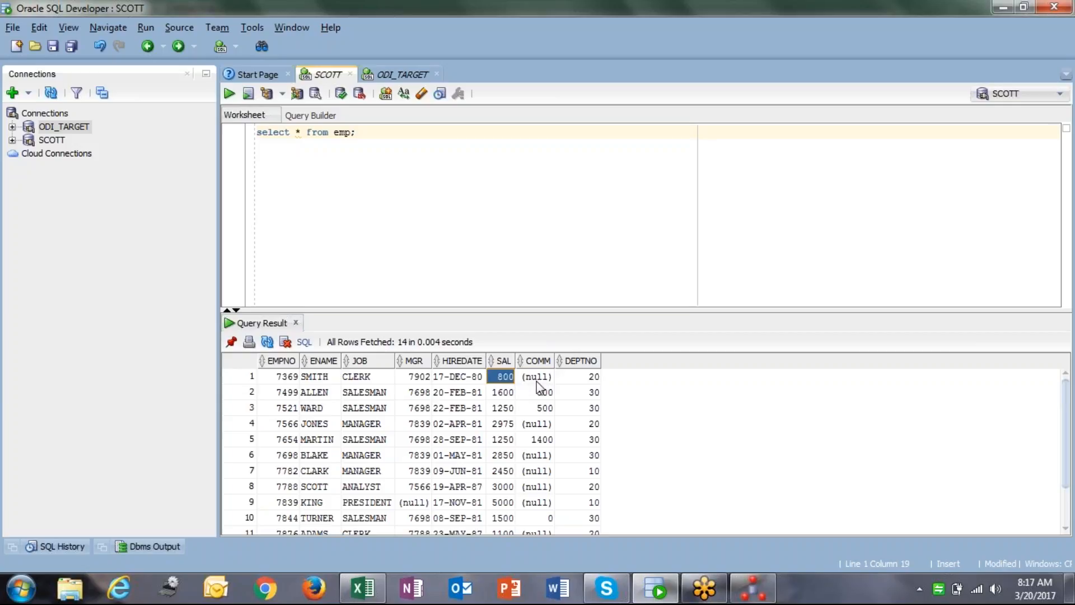
pyautogui.click(539, 378)
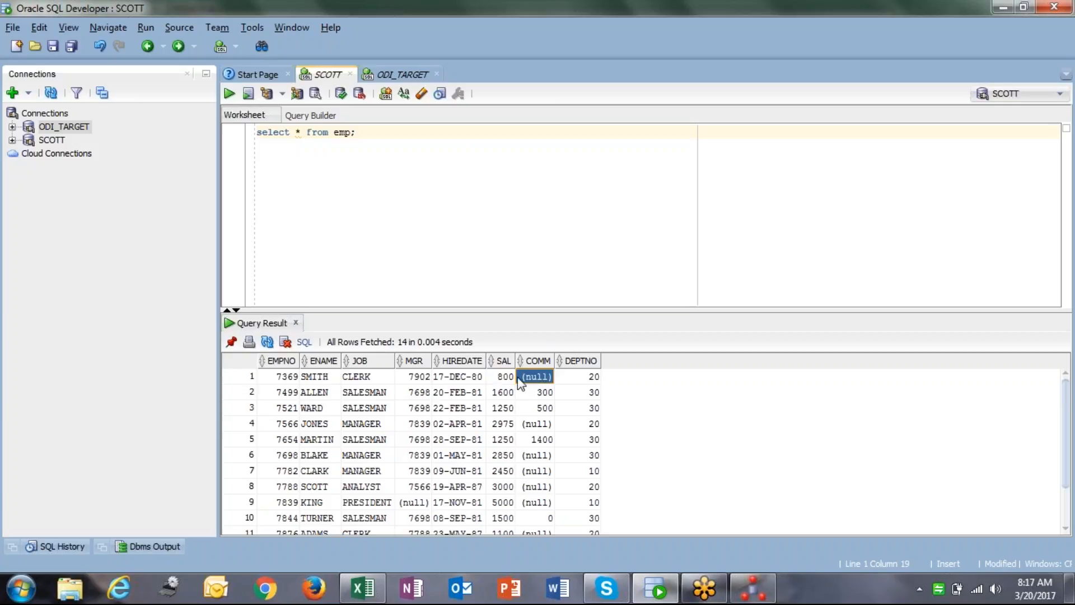
pyautogui.click(583, 378)
pyautogui.click(507, 377)
pyautogui.click(533, 377)
pyautogui.click(504, 378)
pyautogui.click(525, 379)
# Write the null-handling syntax NVL(<COL_NME>,0) on a new line below the emp query.
pyautogui.click(501, 161)
pyautogui.press('Return')
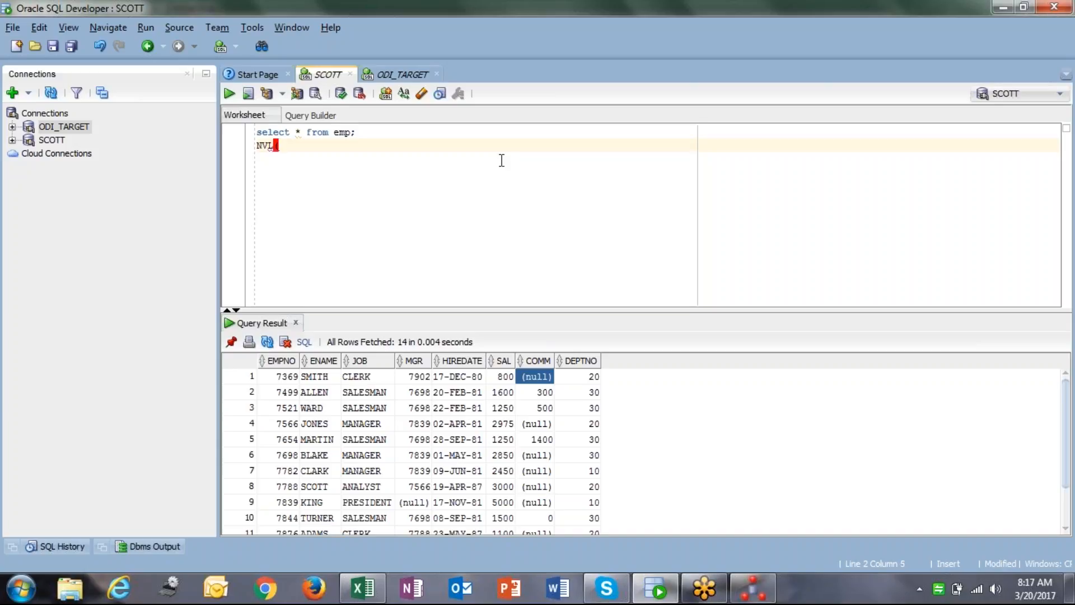
pyautogui.write('NVL(<COL_NME>,0)')
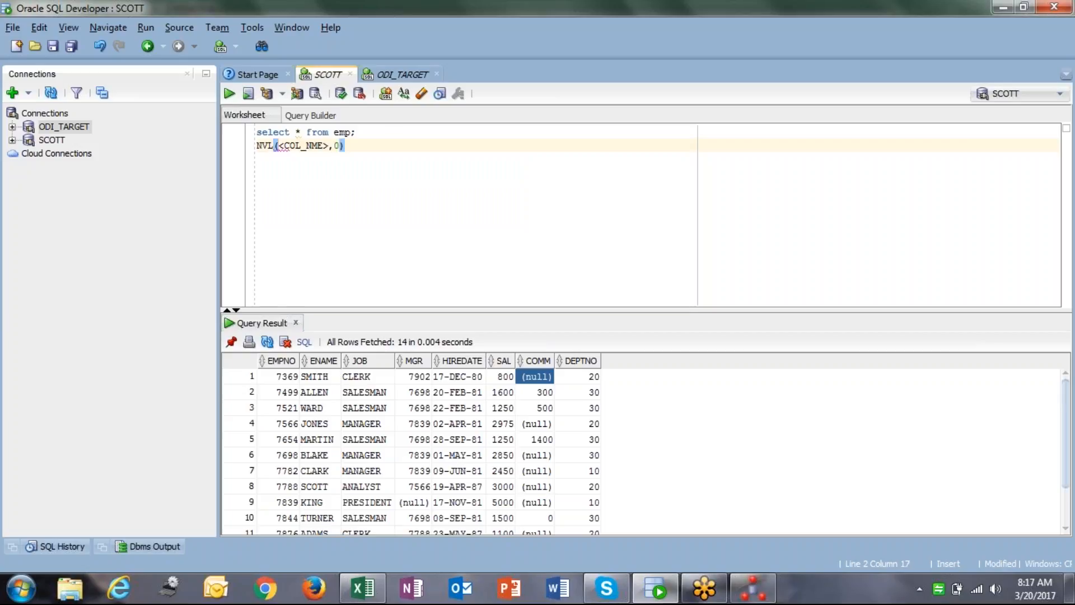
# Return to ODI Studio and browse the expression editor's Aggregate, Keywords, Math and Operators functions, enlarging the function area.
pyautogui.hotkey('alt', 'Tab')
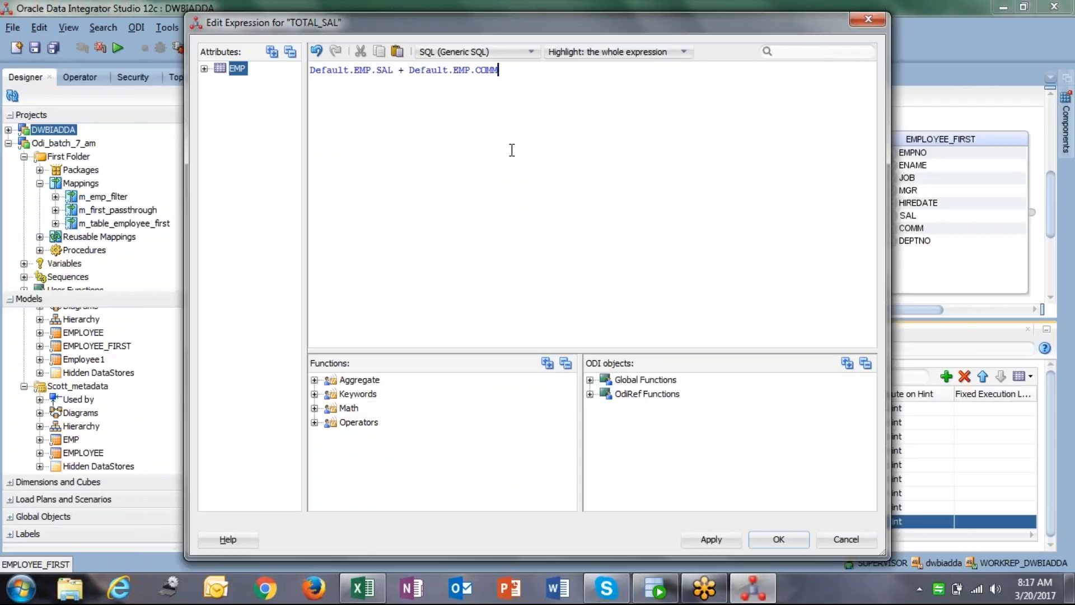
pyautogui.click(312, 70)
pyautogui.moveTo(397, 352); pyautogui.dragTo(416, 264)
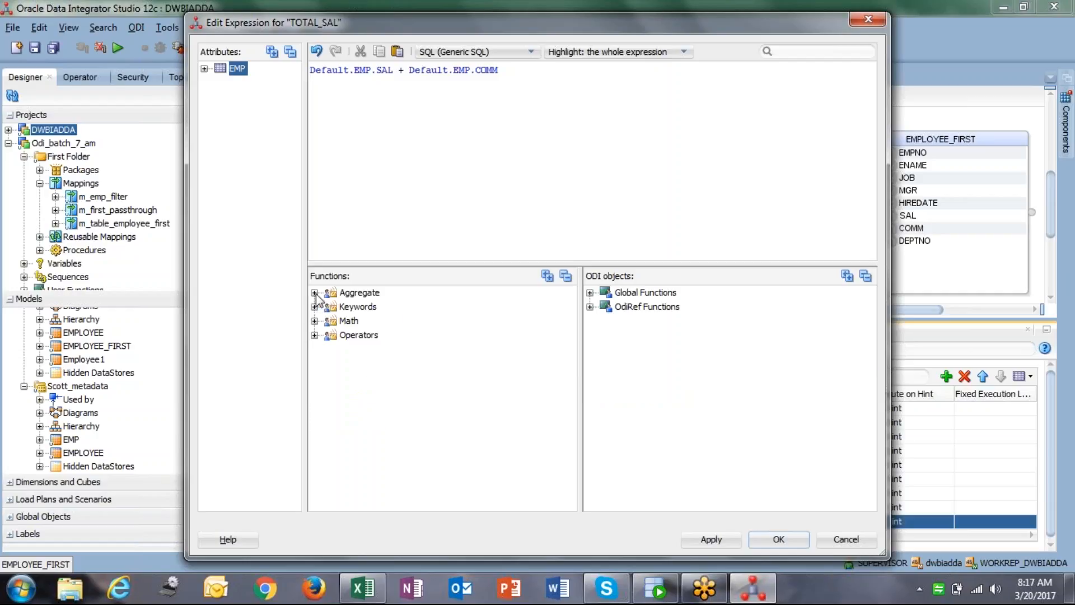
pyautogui.click(314, 293)
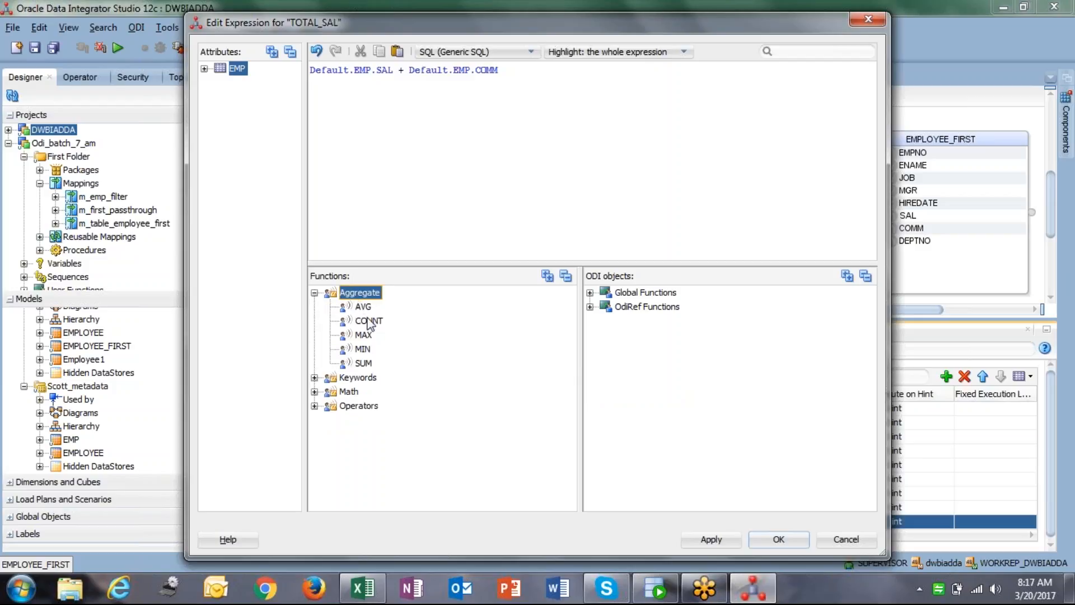
pyautogui.click(314, 294)
pyautogui.click(315, 307)
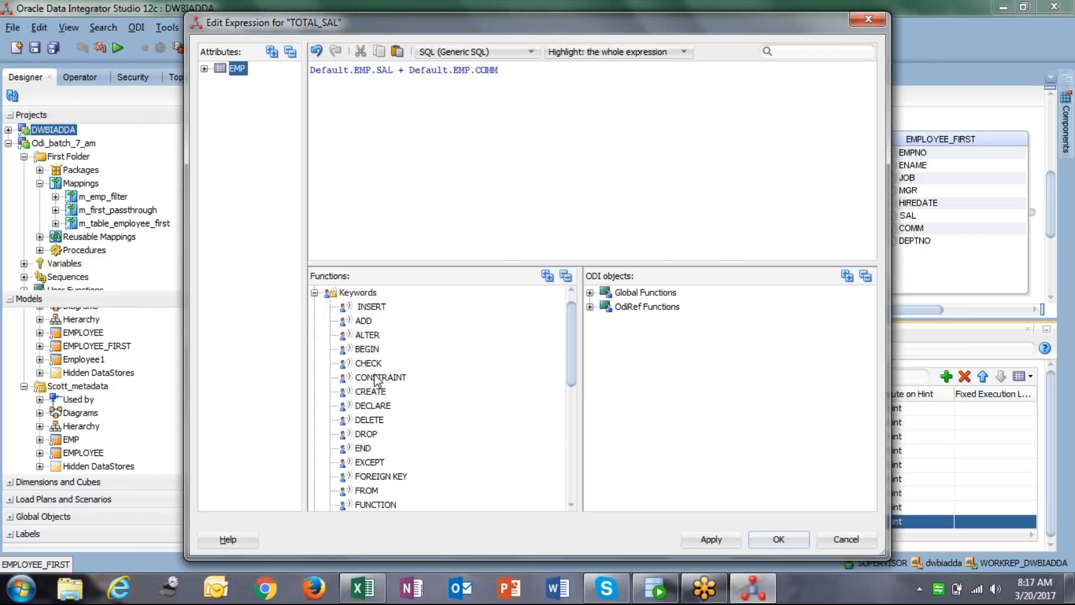
pyautogui.scroll(-5, 376, 381)
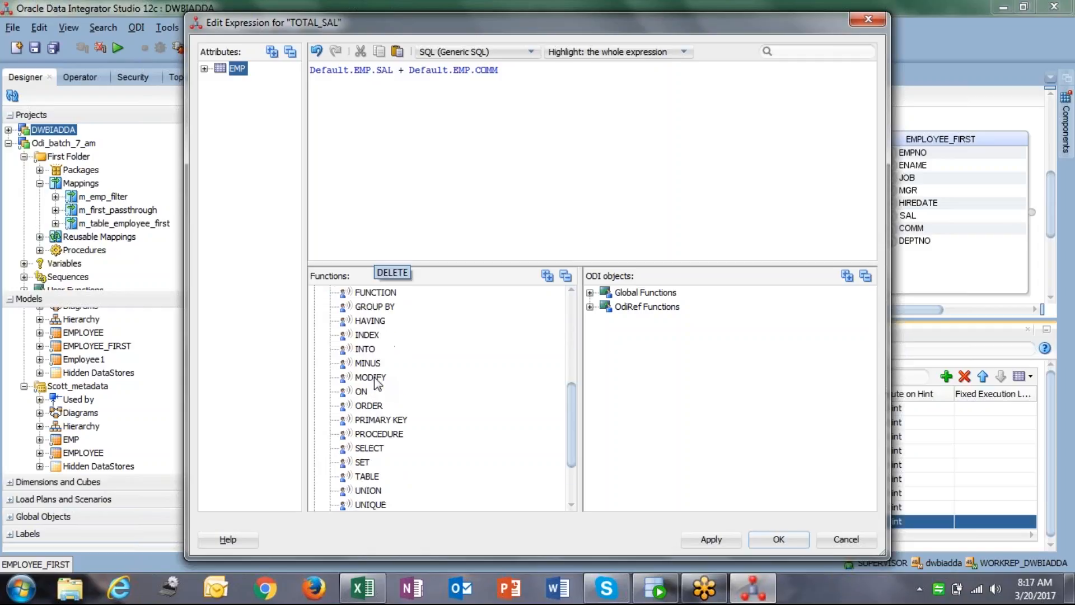
pyautogui.scroll(-2, 374, 378)
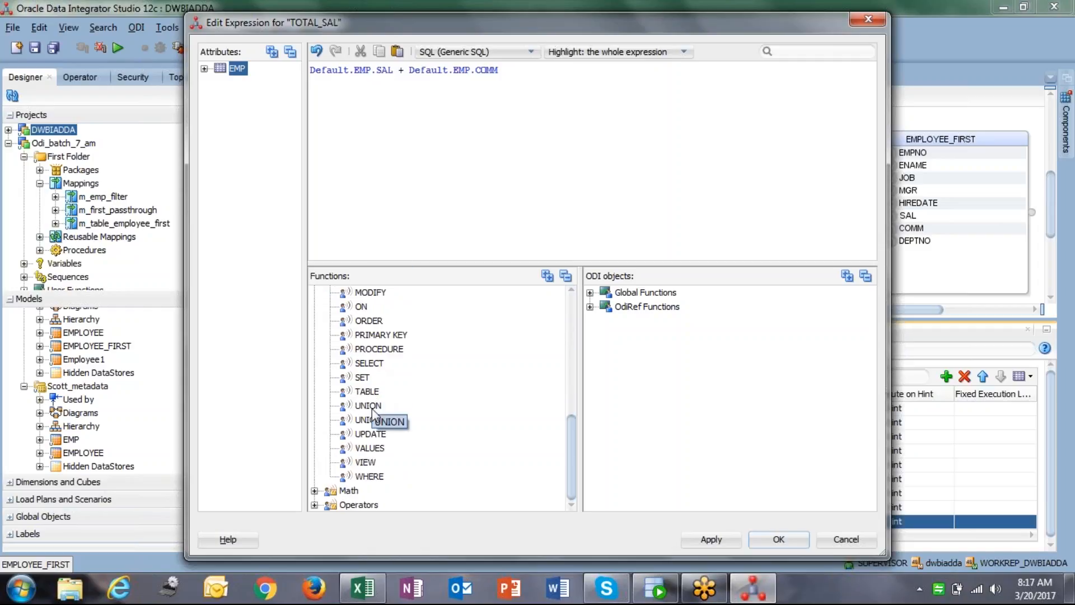
pyautogui.scroll(8, 394, 358)
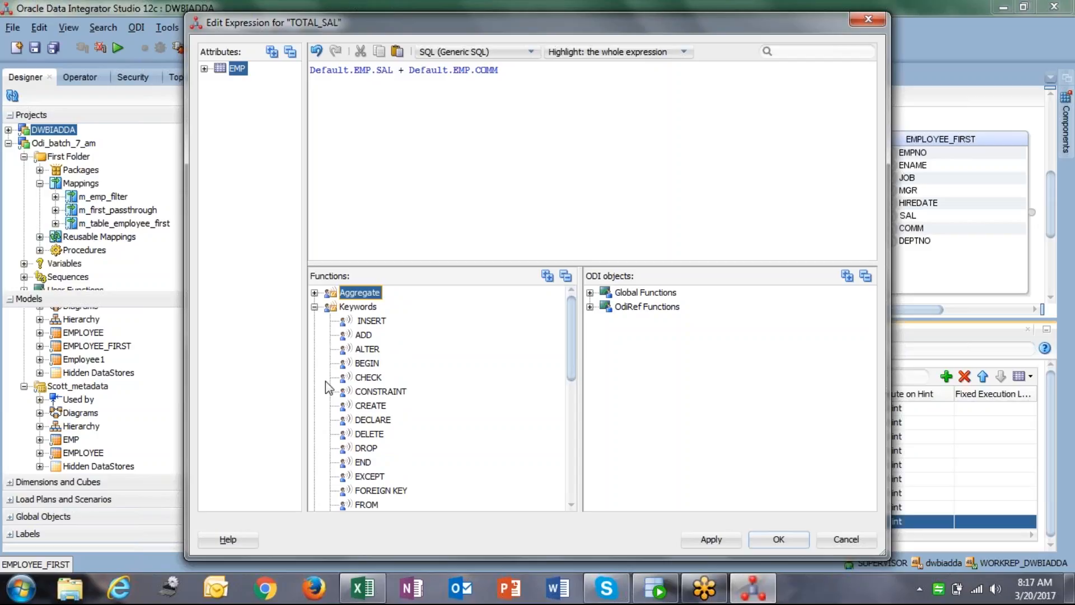
pyautogui.click(315, 307)
pyautogui.click(314, 321)
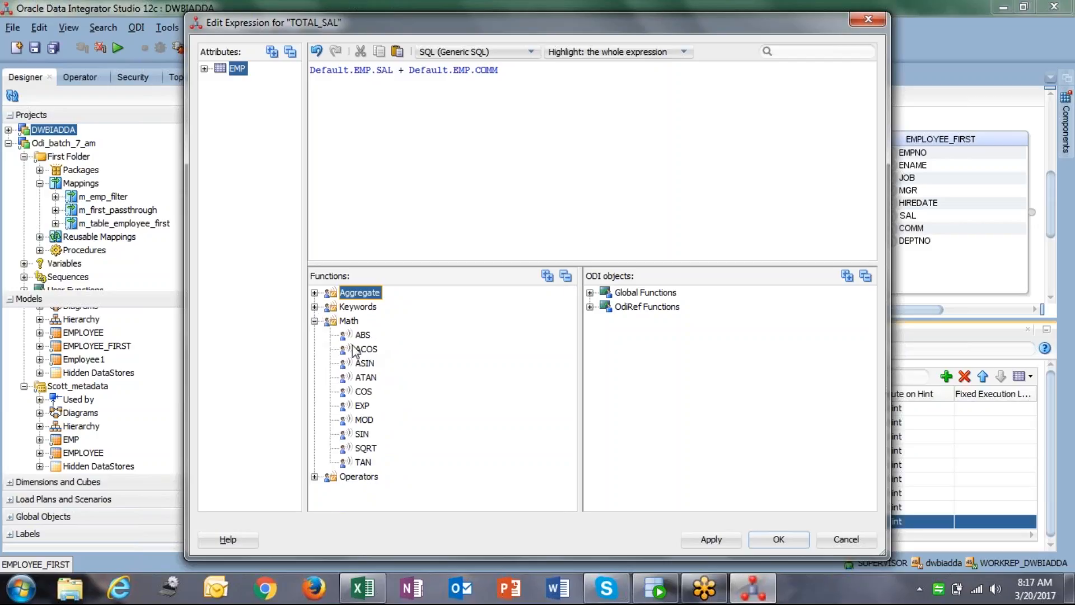
pyautogui.click(314, 321)
pyautogui.click(314, 335)
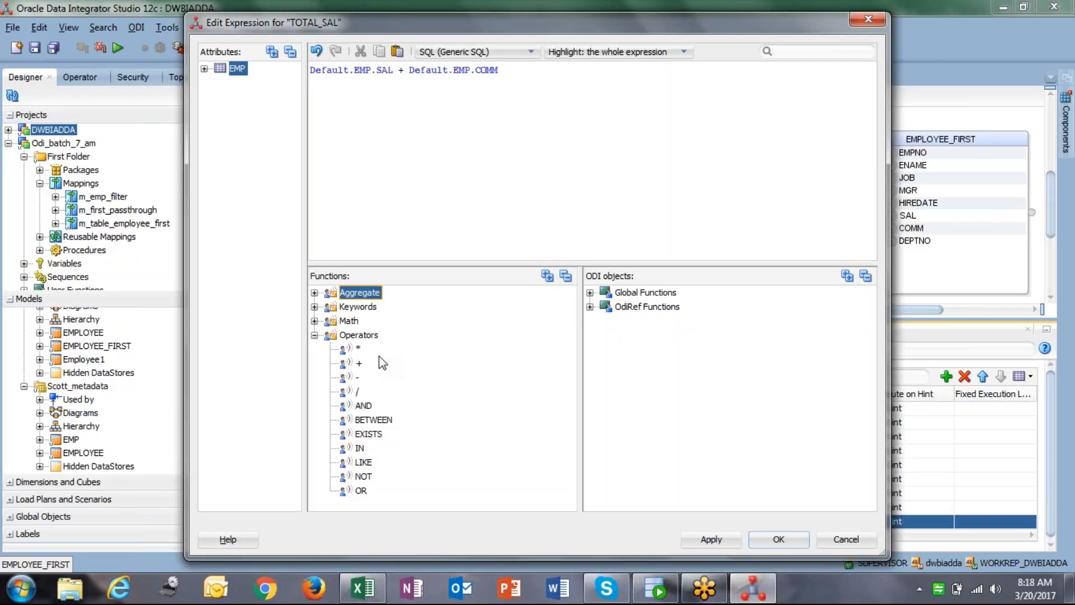
pyautogui.click(314, 335)
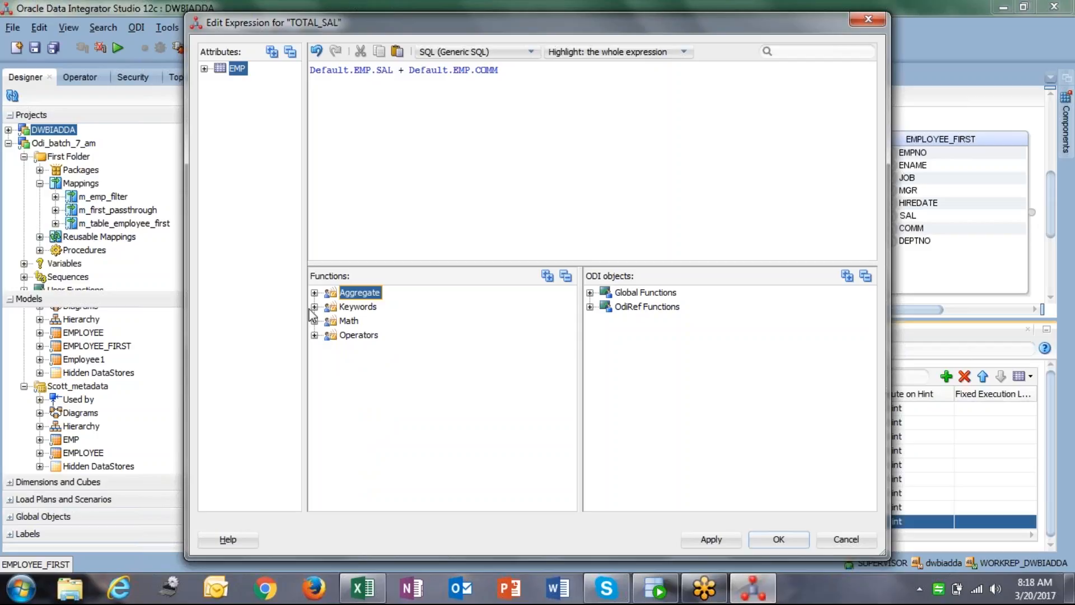
pyautogui.click(314, 306)
pyautogui.scroll(-6, 372, 398)
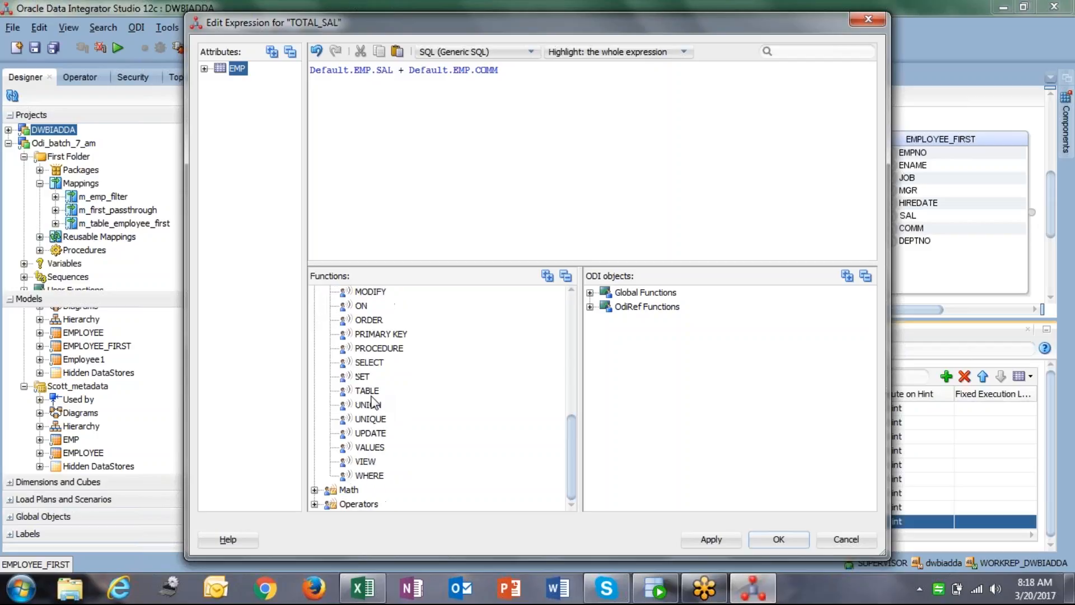
pyautogui.scroll(6, 373, 398)
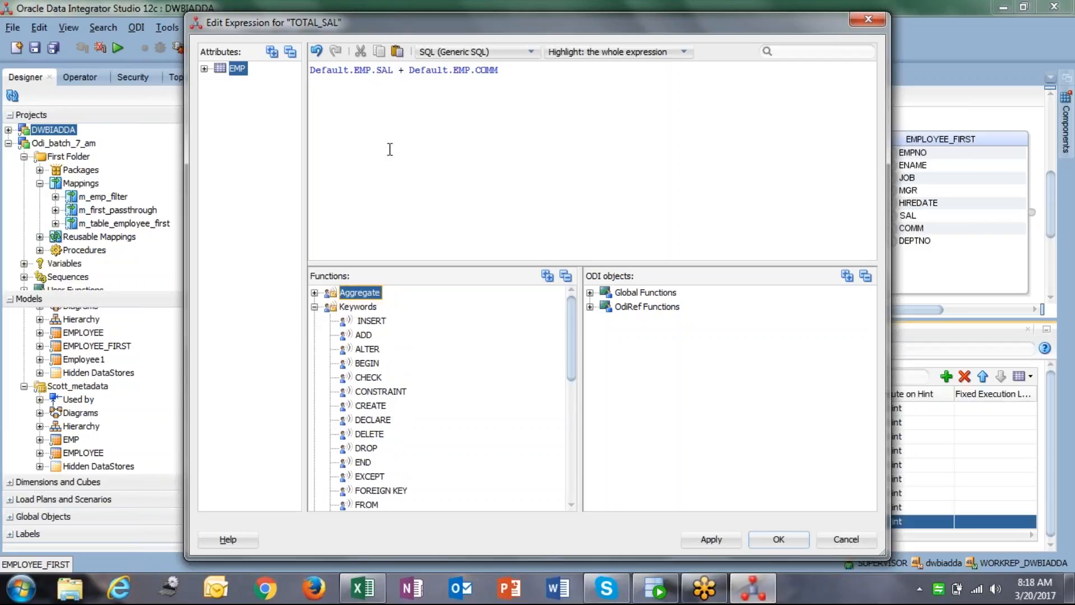
# Switch the expression language to SQL (Oracle) to compare its function categories, and set it back to SQL (Generic SQL).
pyautogui.click(474, 53)
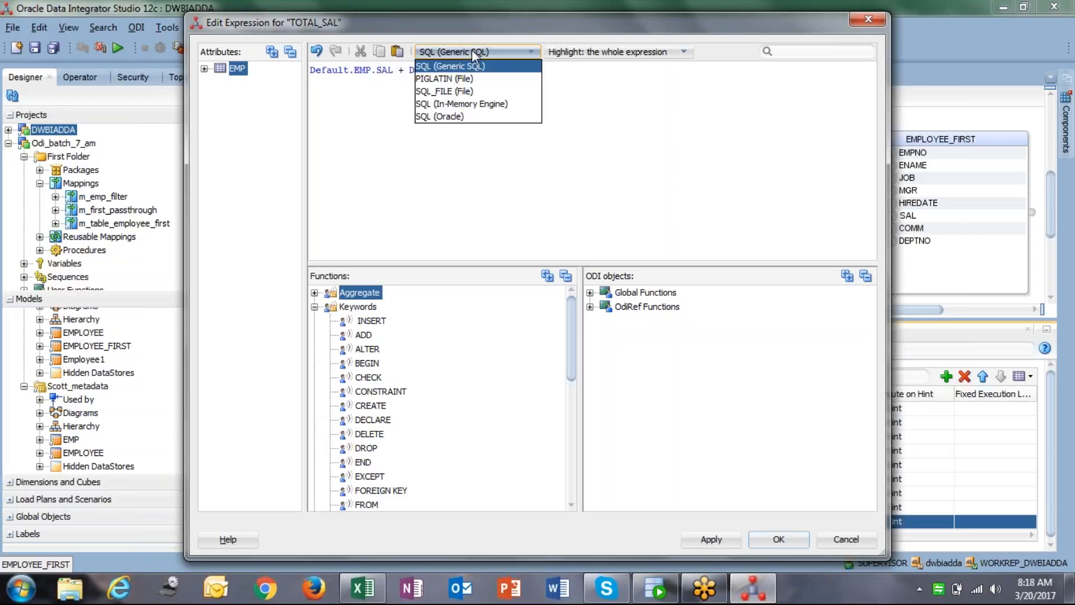
pyautogui.click(459, 117)
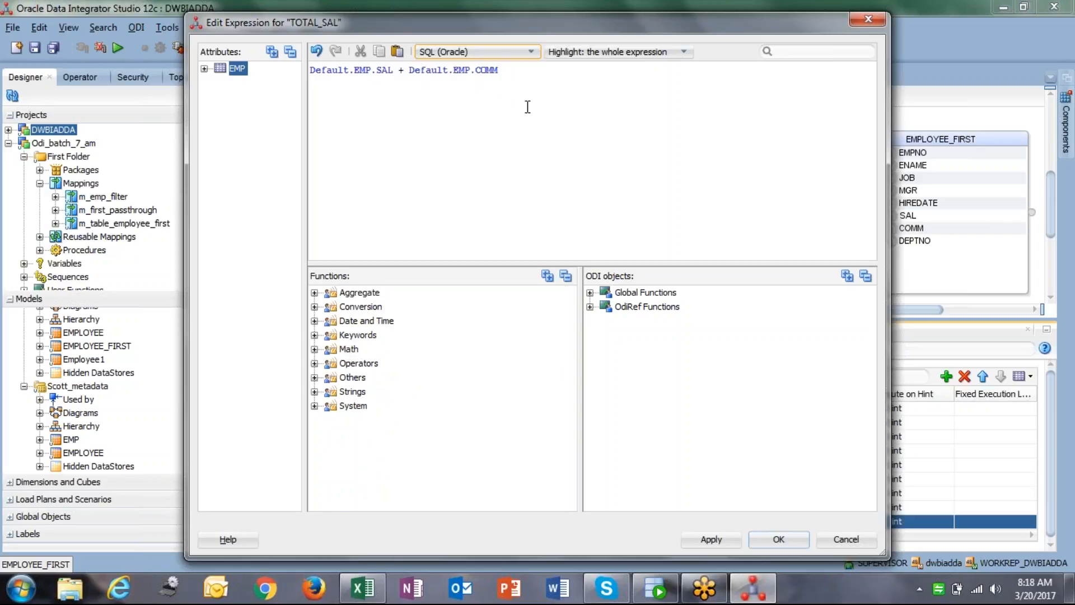
pyautogui.click(503, 56)
pyautogui.click(443, 66)
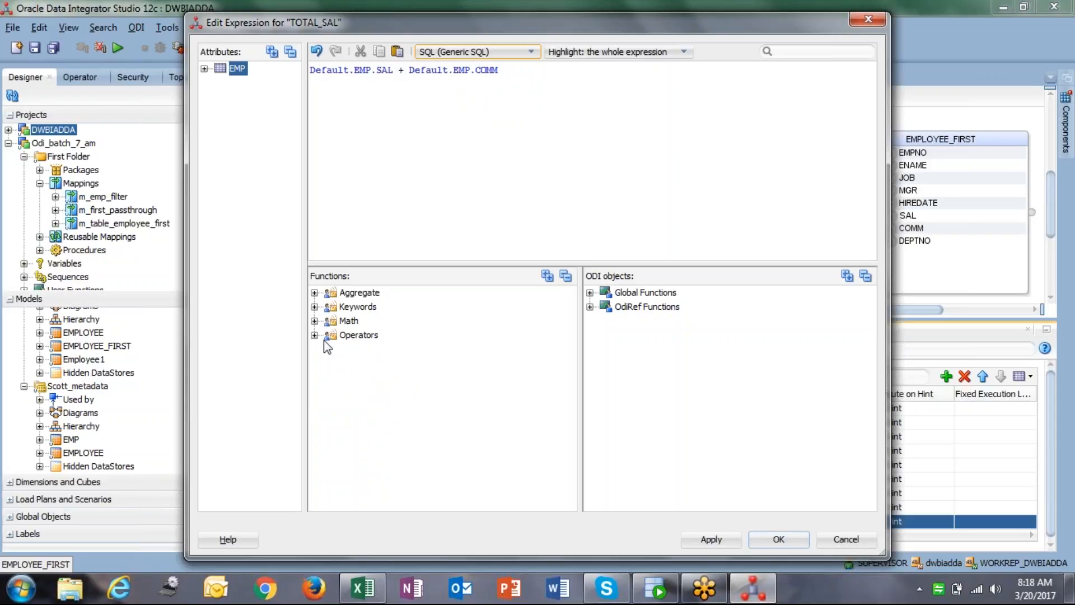
# Set the TOTAL_SAL expression language to SQL (Oracle) and look through its Conversion functions.
pyautogui.click(482, 52)
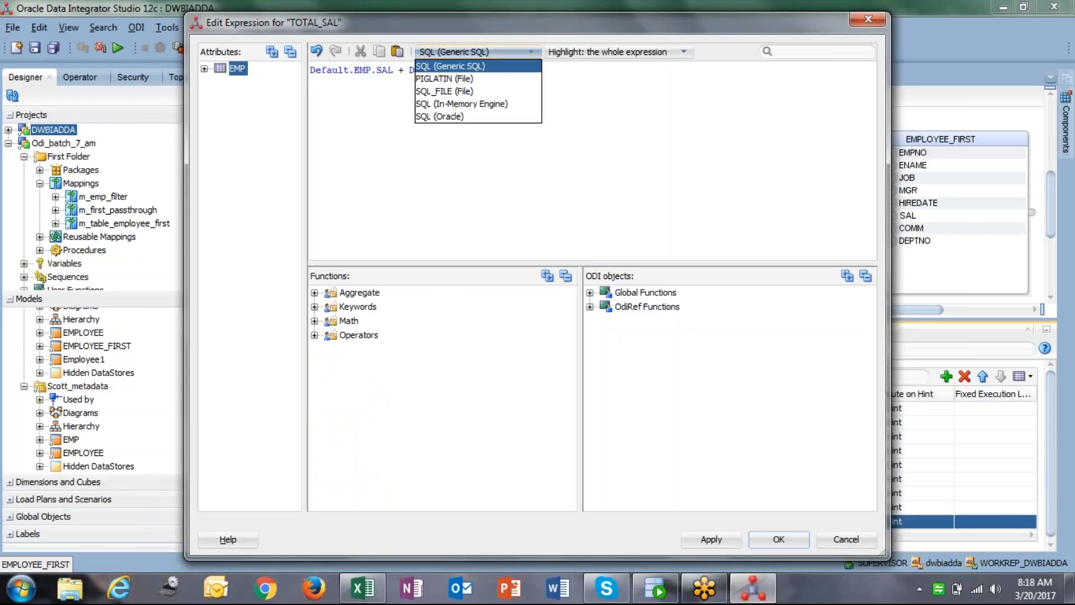
pyautogui.click(477, 117)
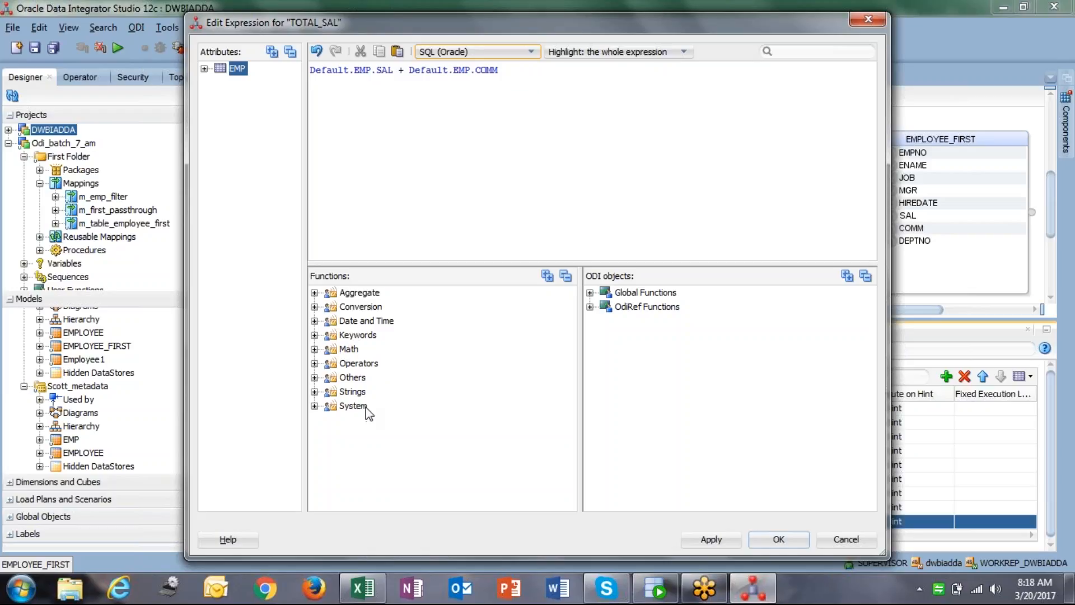
pyautogui.click(315, 307)
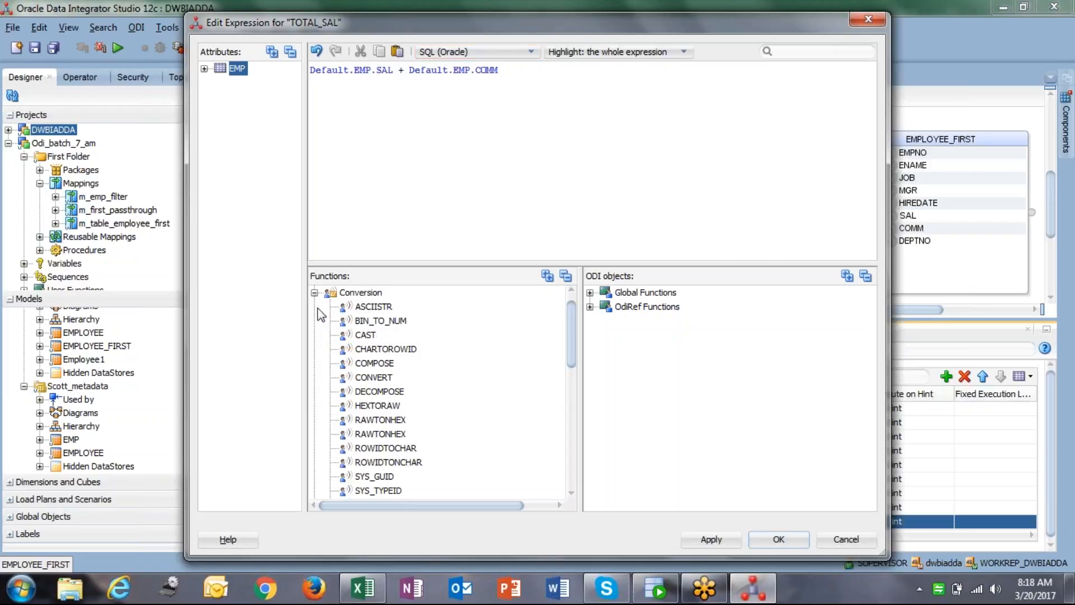
pyautogui.scroll(-8, 363, 421)
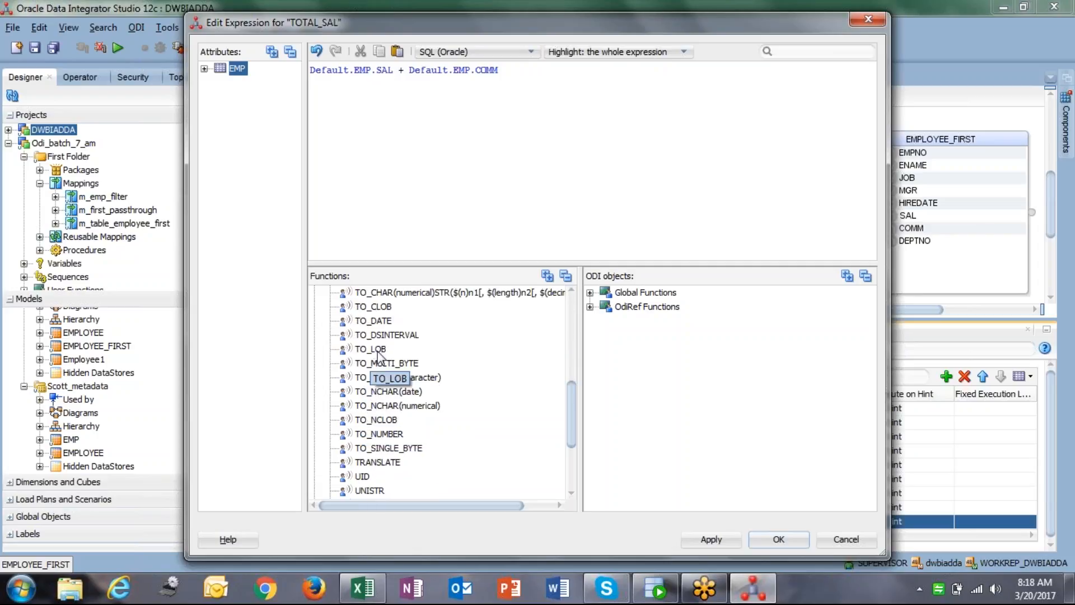
pyautogui.scroll(-2, 378, 357)
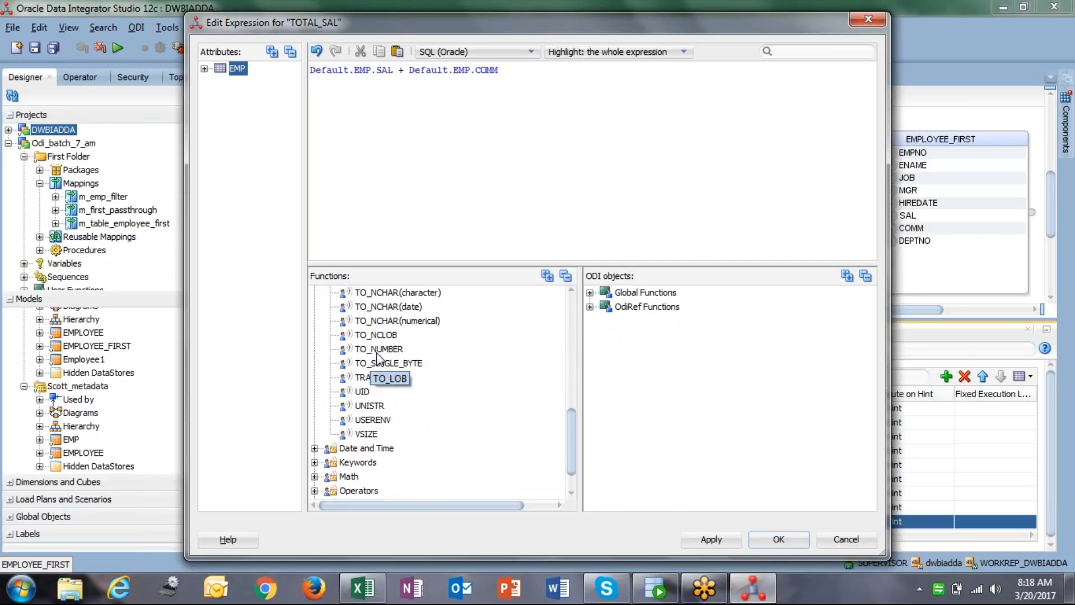
pyautogui.scroll(10, 378, 357)
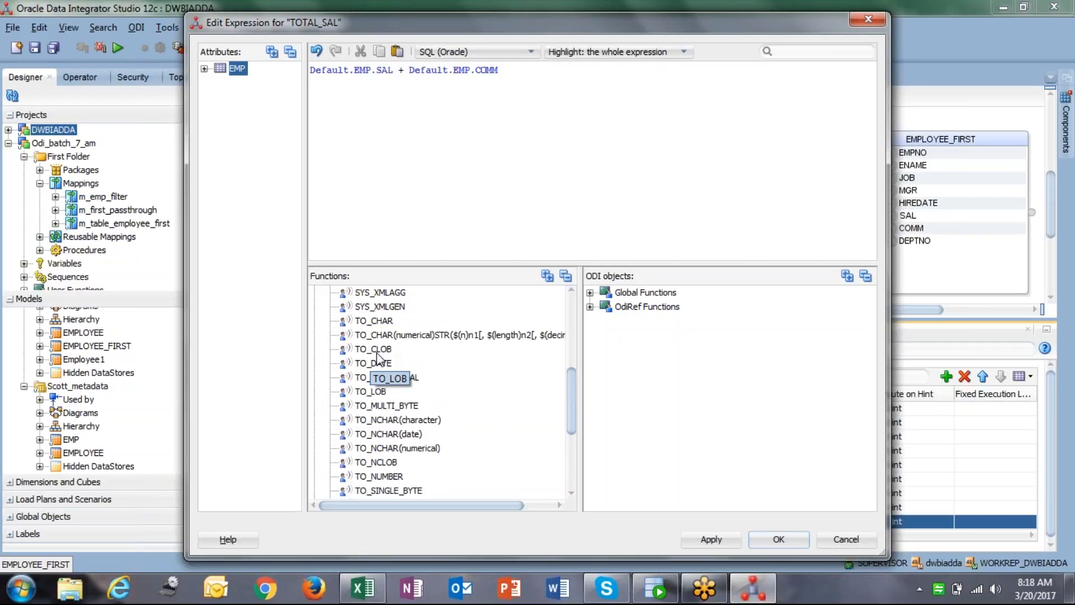
pyautogui.click(318, 309)
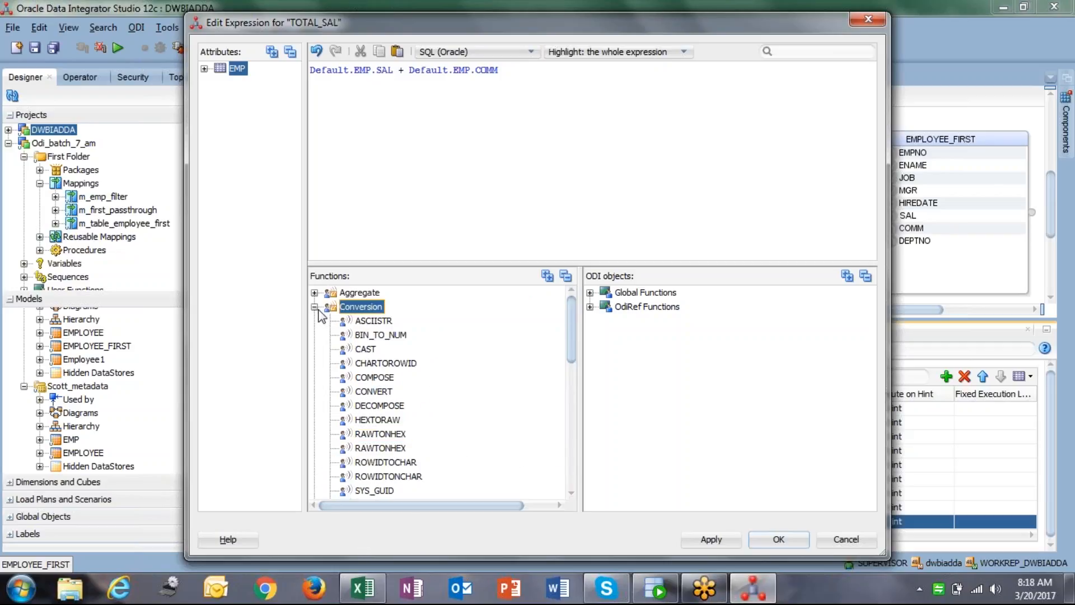
pyautogui.click(315, 307)
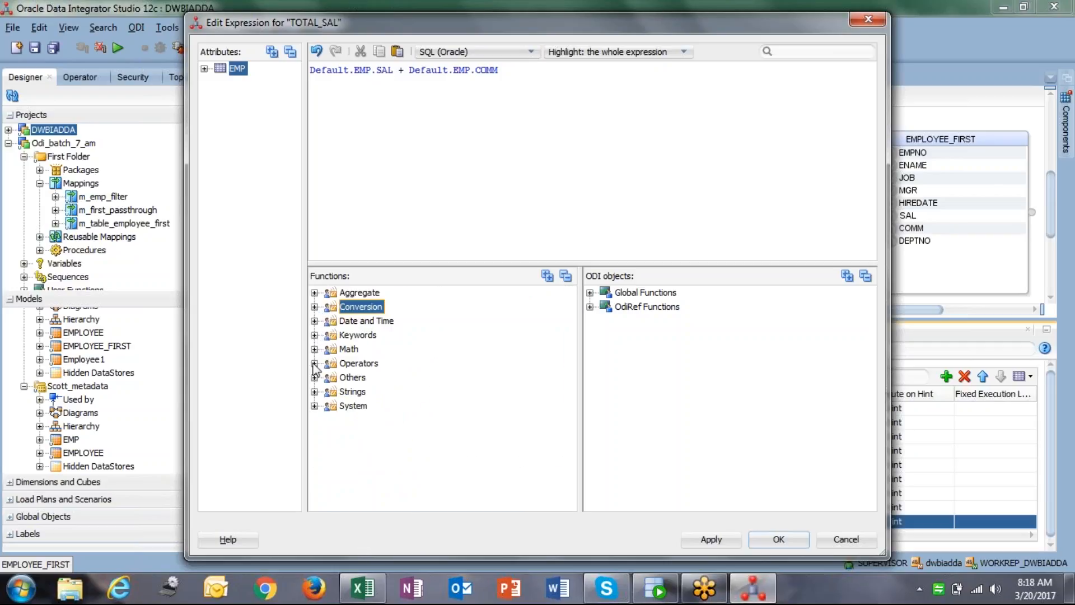
# Browse the Keywords, Others and Strings function categories for a function that handles null values.
pyautogui.click(315, 335)
pyautogui.click(359, 420)
pyautogui.scroll(-9, 359, 419)
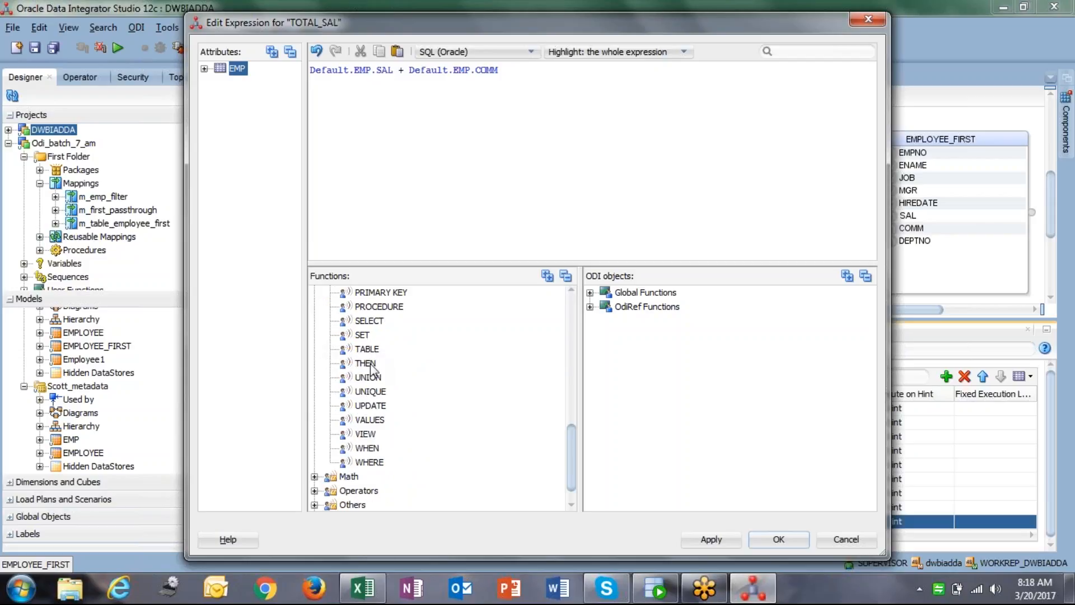
pyautogui.scroll(10, 370, 370)
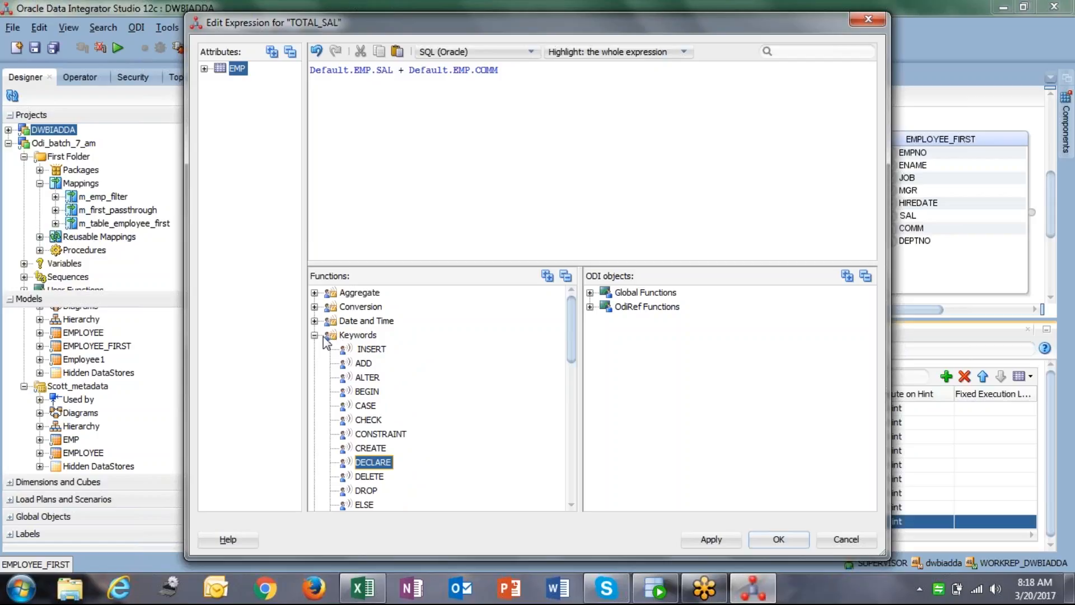
pyautogui.click(314, 335)
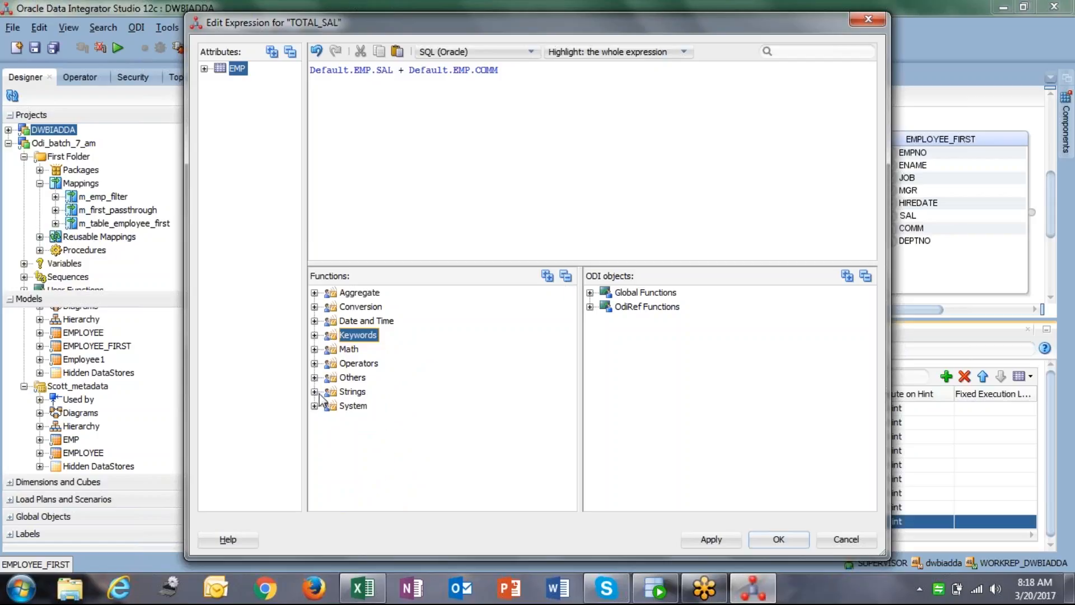
pyautogui.click(315, 377)
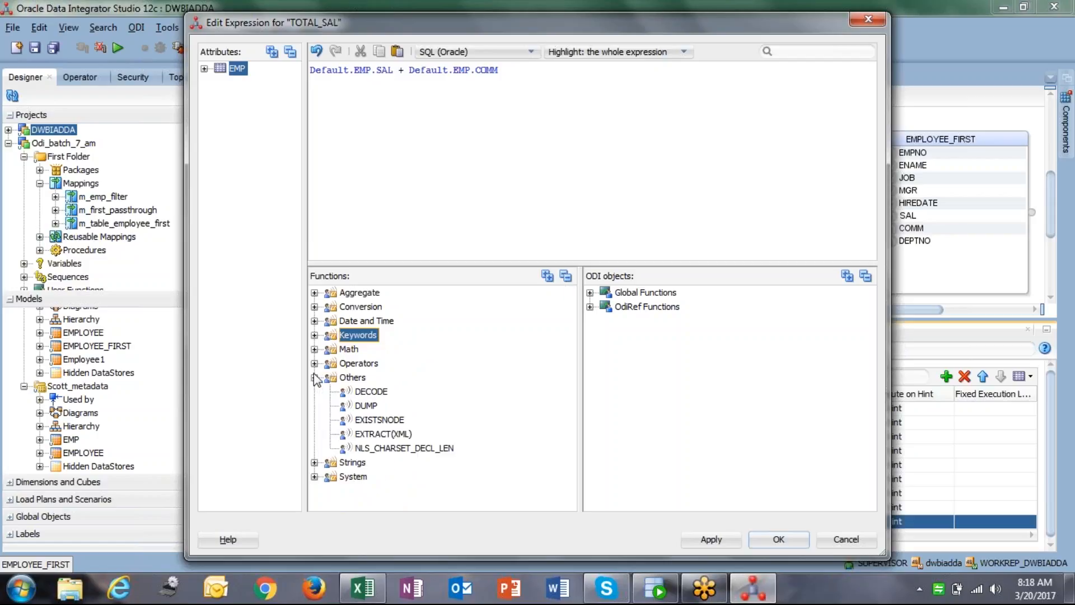
pyautogui.click(314, 463)
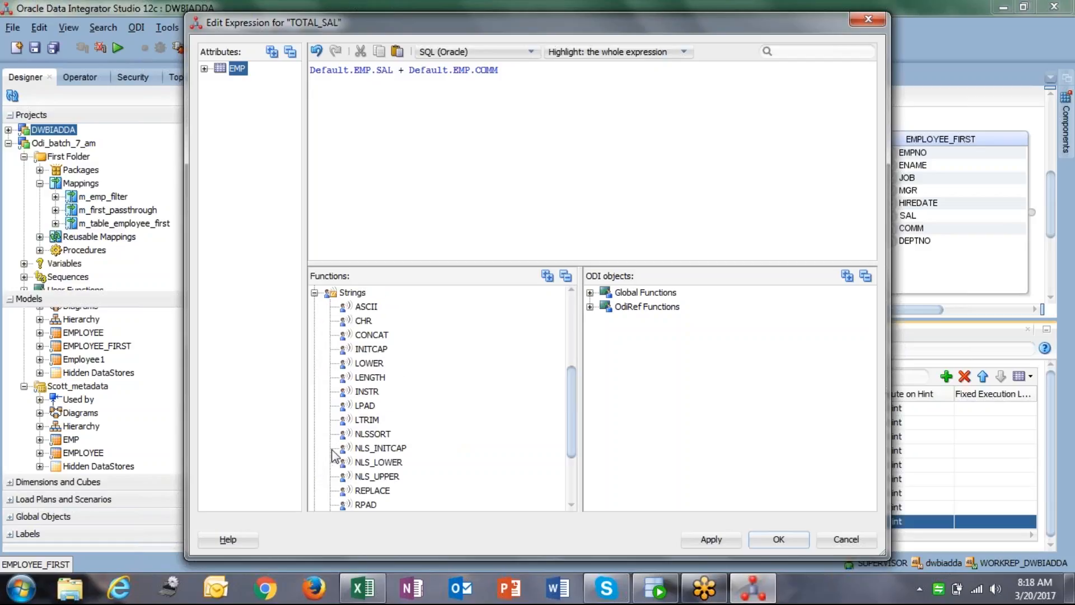
pyautogui.scroll(-3, 334, 454)
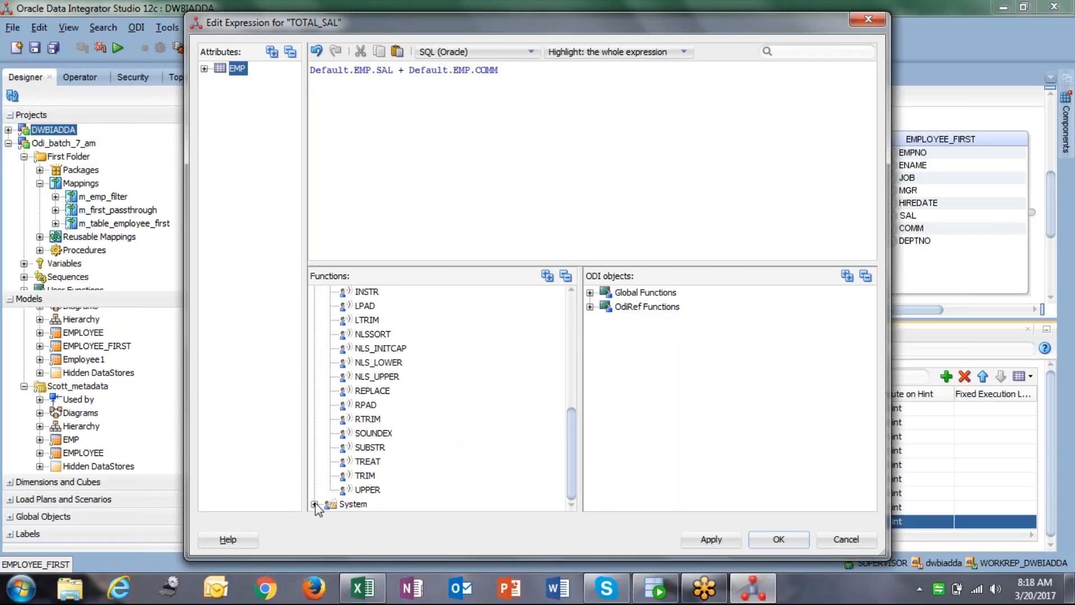
# Try inserting NVL from the System functions after the existing TOTAL_SAL expression, and clear the whole expression.
pyautogui.click(314, 504)
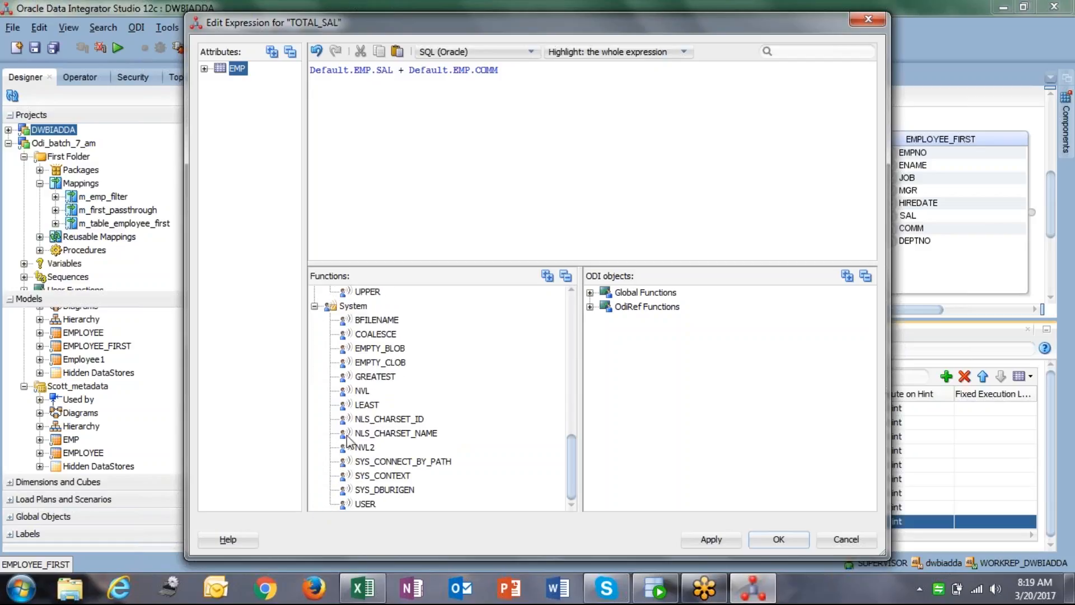
pyautogui.click(359, 392)
pyautogui.doubleClick(364, 392)
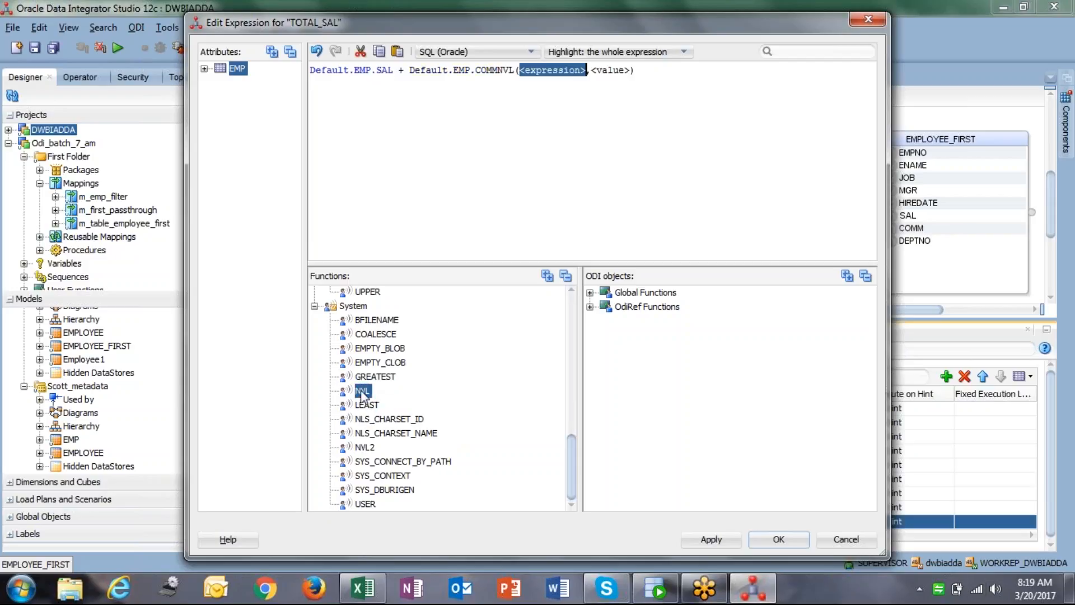
pyautogui.click(501, 78)
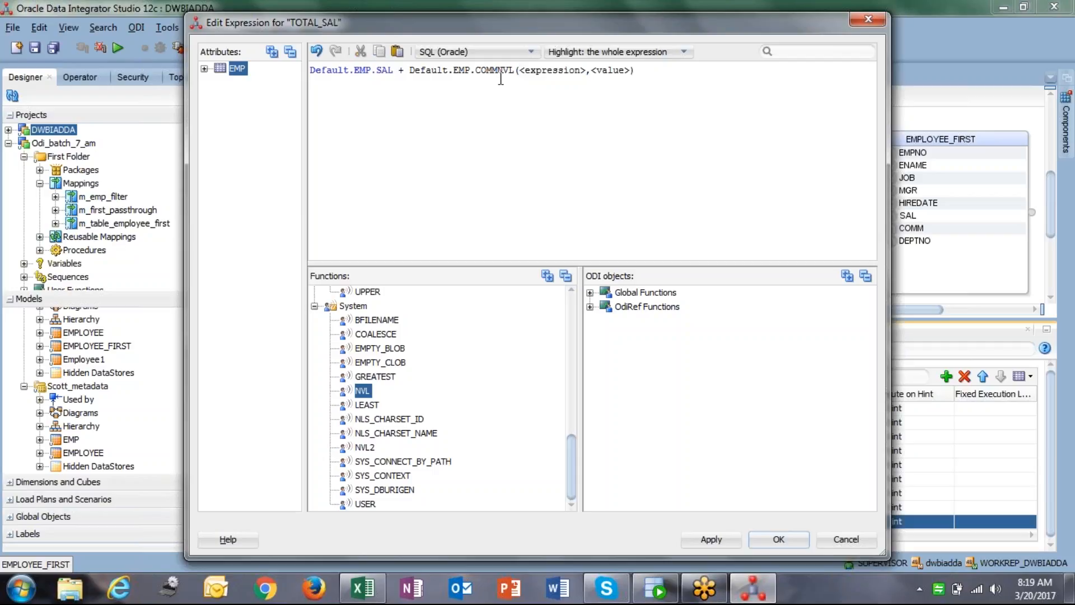
pyautogui.hotkey('shift', 'Home')
pyautogui.press('BackSpace')
pyautogui.hotkey('shift', 'End')
pyautogui.press('BackSpace')
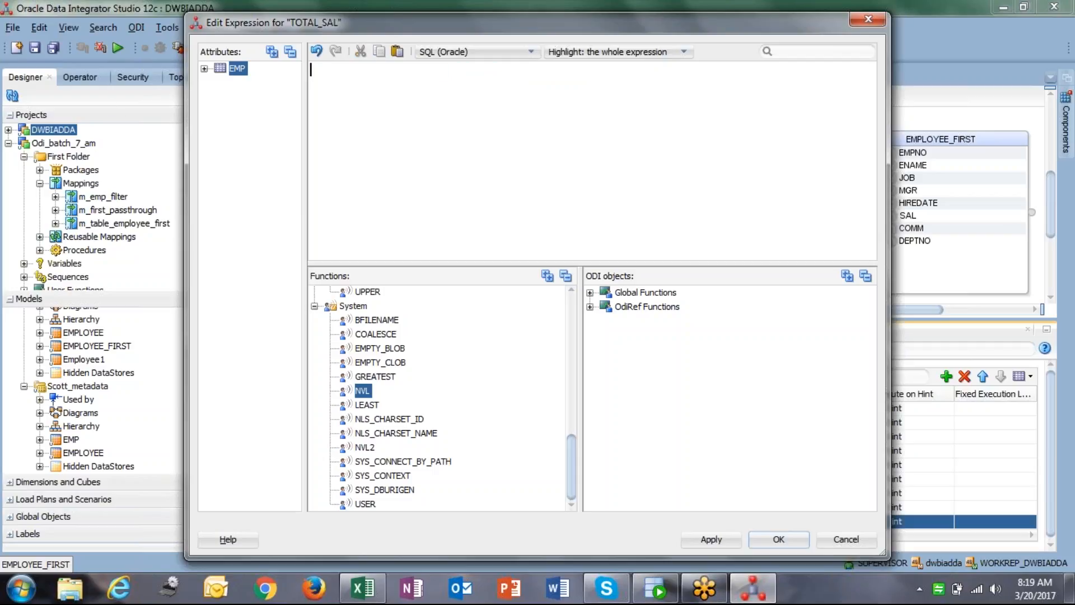
# Insert the NVL function and fill it with the EMP SAL attribute and 0, giving NVL(Default.EMP.SAL,0).
pyautogui.doubleClick(361, 390)
pyautogui.click(333, 70)
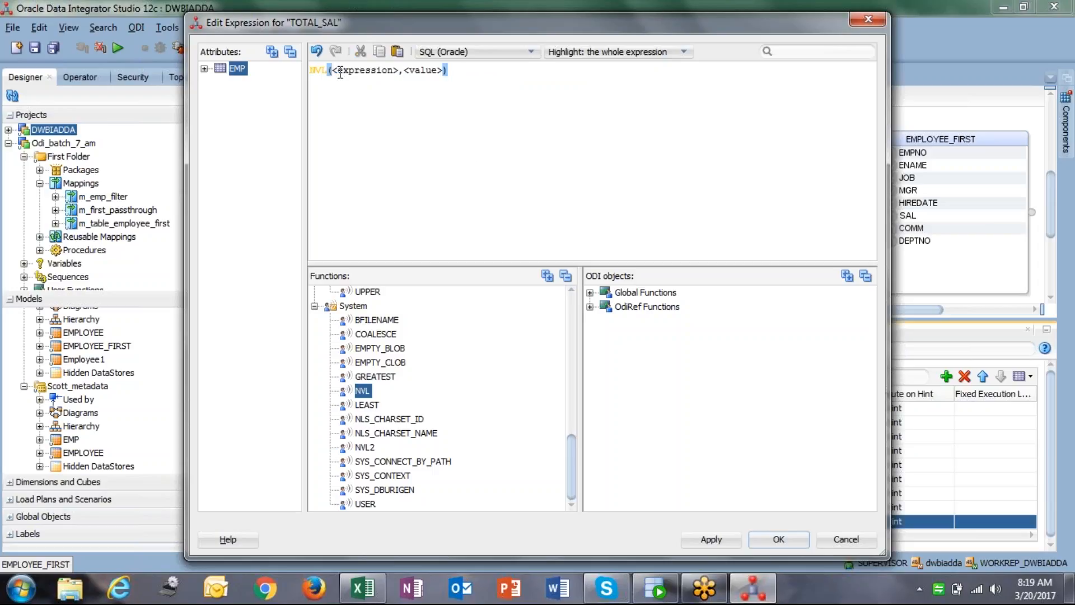
pyautogui.moveTo(332, 70); pyautogui.dragTo(398, 71)
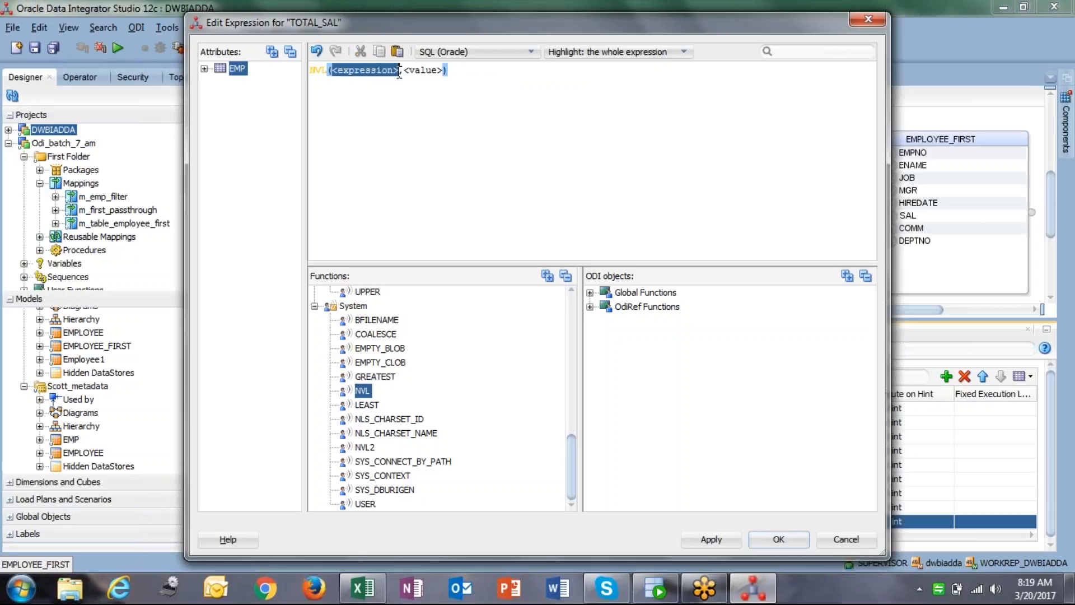
pyautogui.click(205, 69)
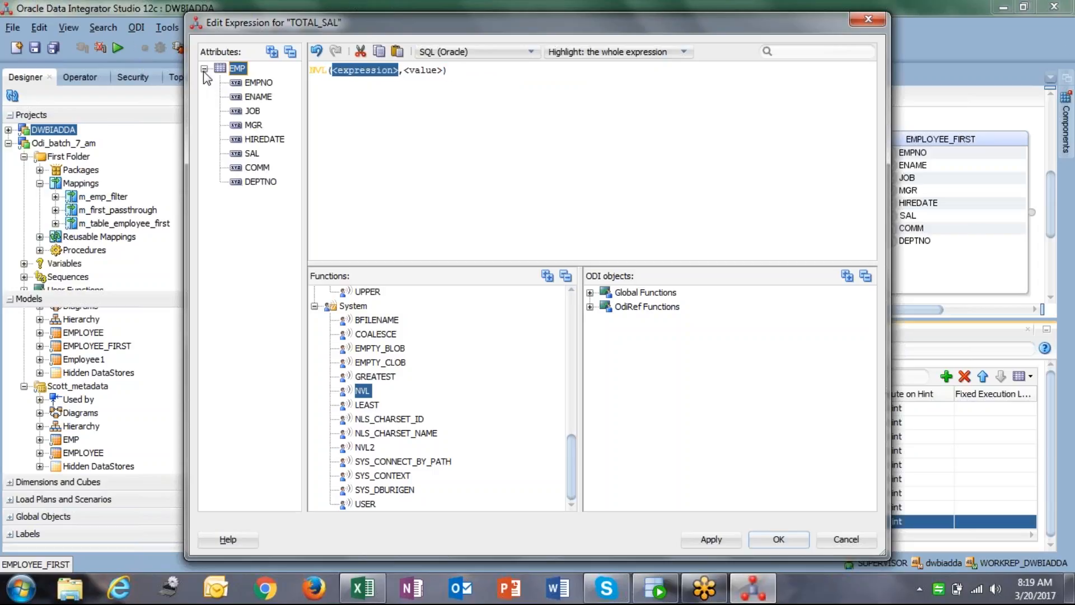
pyautogui.doubleClick(252, 153)
pyautogui.moveTo(420, 70); pyautogui.dragTo(460, 70)
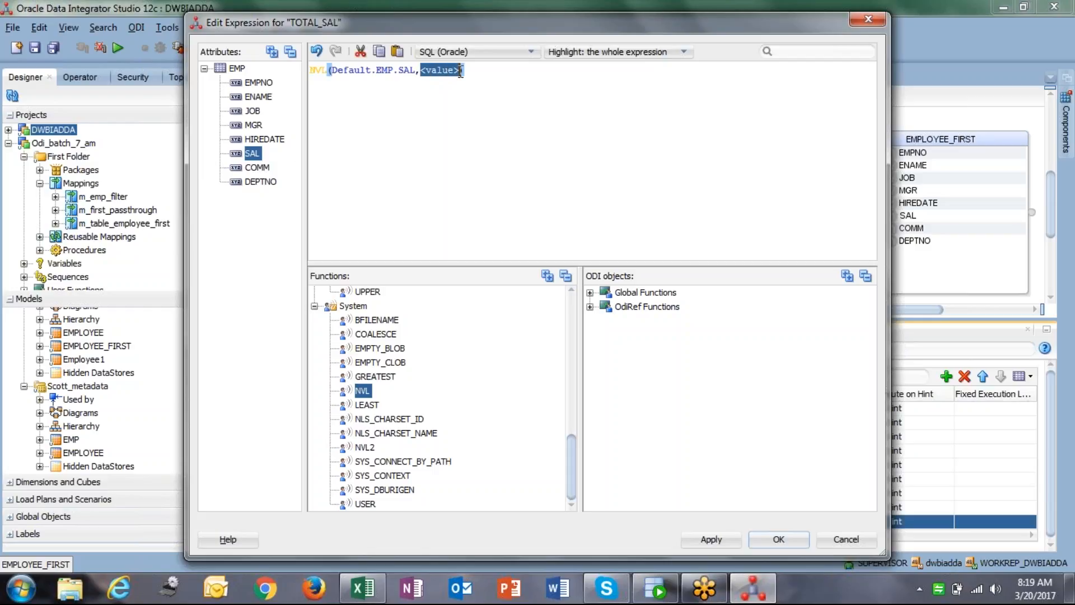
pyautogui.write('0)')
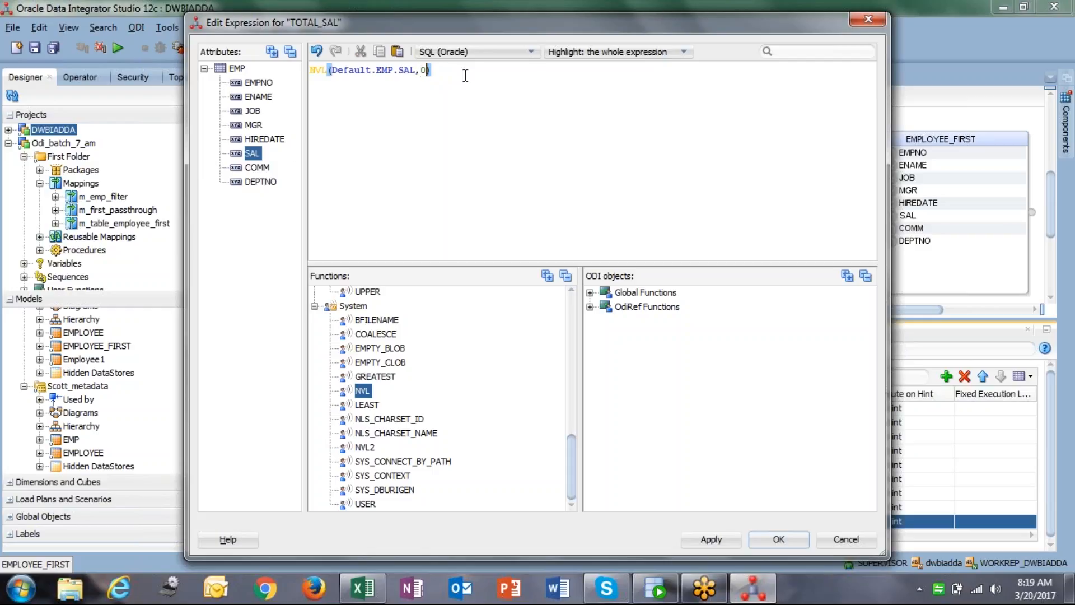
# Extend the expression with +NVL(Default.EMP.COMM,0), using the NVL function and the EMP COMM attribute, and apply it.
pyautogui.write('+')
pyautogui.doubleClick(363, 392)
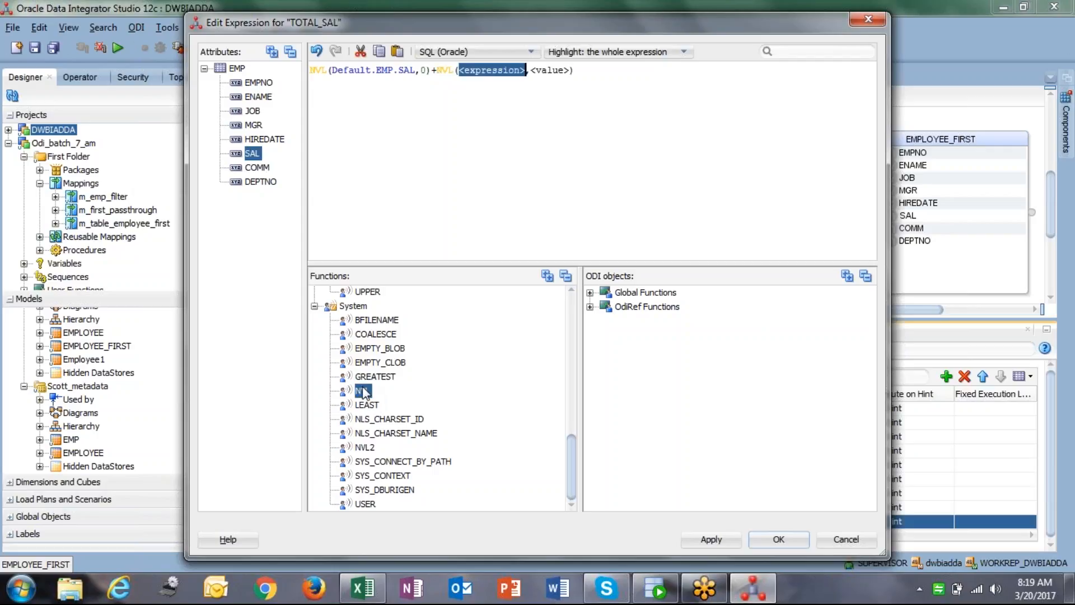
pyautogui.doubleClick(250, 168)
pyautogui.press('Delete')
pyautogui.press('Delete')
pyautogui.press('Delete')
pyautogui.press('Delete')
pyautogui.press('Delete')
pyautogui.press('Delete')
pyautogui.press('Delete')
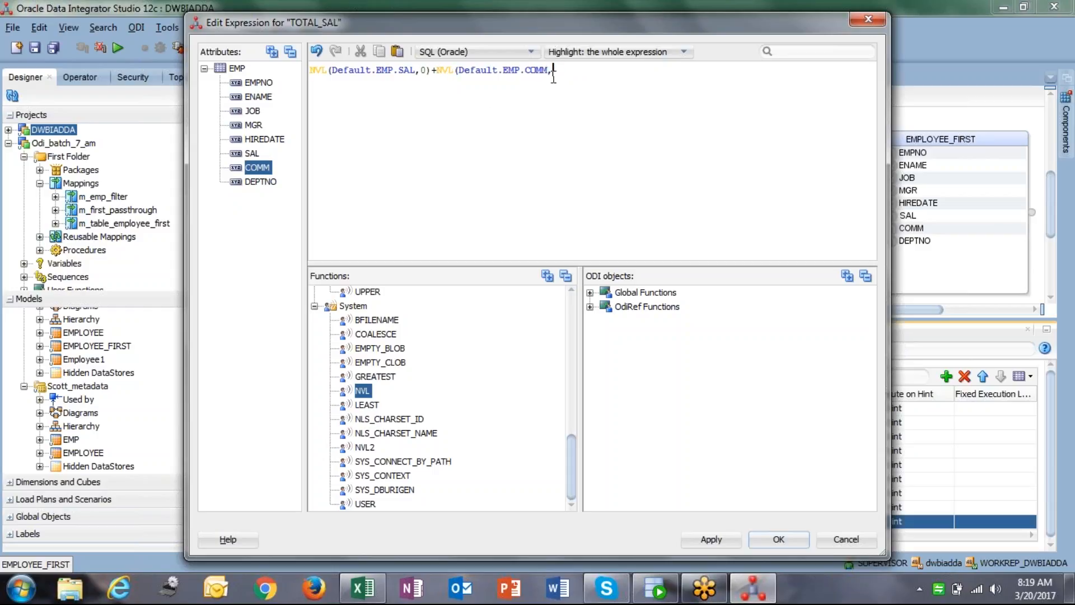
pyautogui.press('Right')
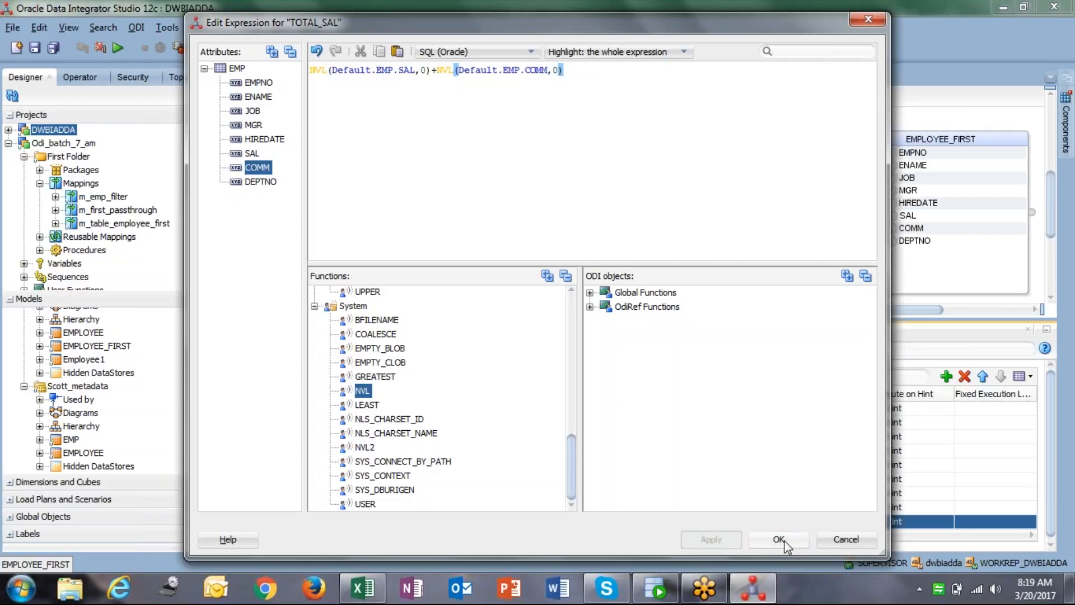
# Check the highlight choices while keeping the whole expression highlighted, and review the finished TOTAL_SAL expression text.
pyautogui.click(675, 52)
pyautogui.click(655, 66)
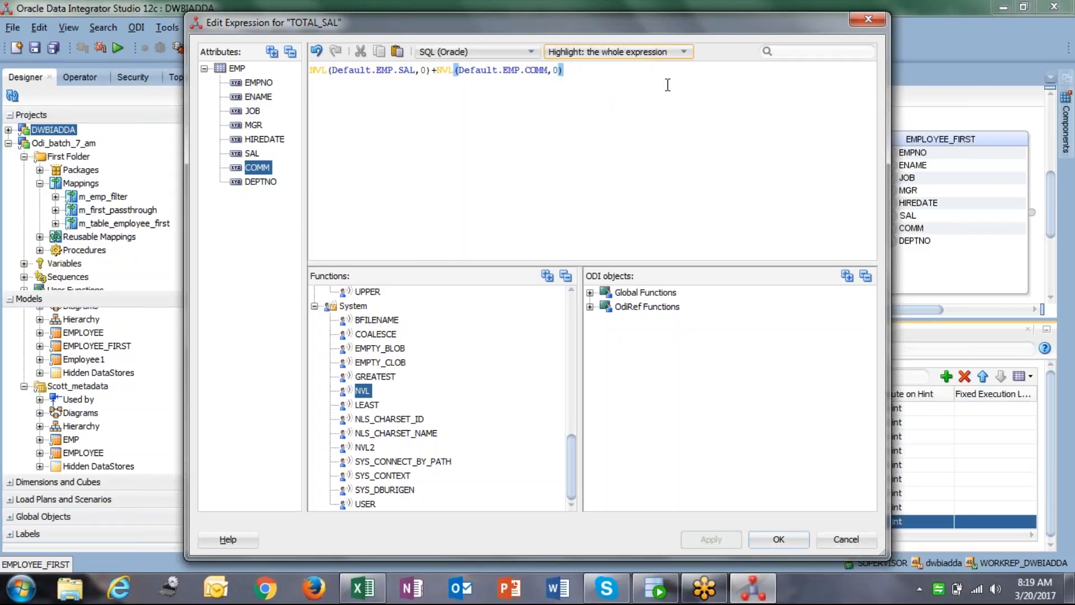
pyautogui.click(652, 53)
pyautogui.click(654, 66)
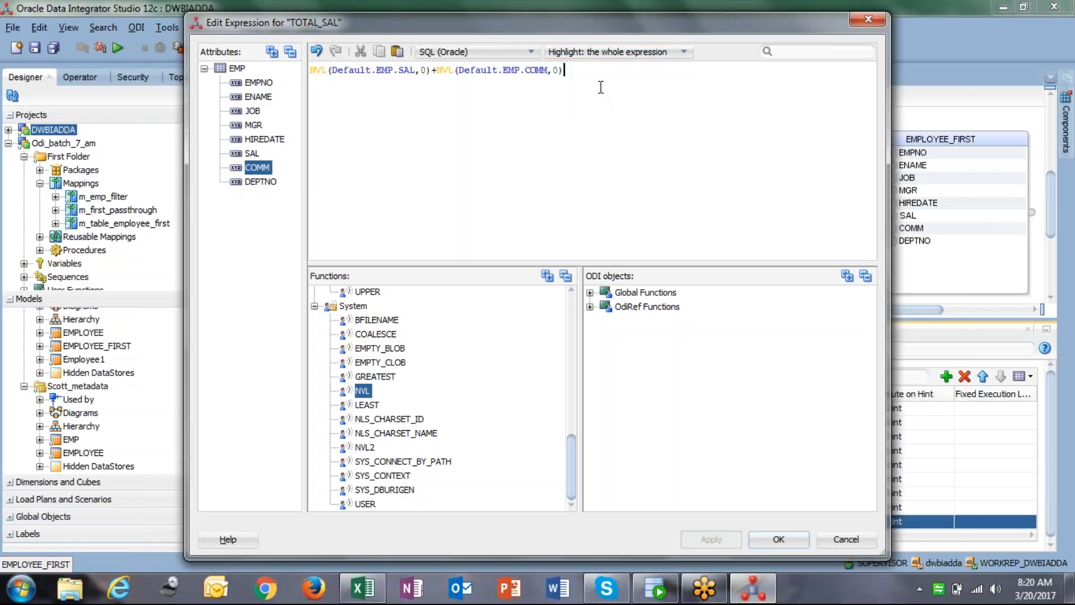
pyautogui.moveTo(601, 81); pyautogui.dragTo(274, 48)
pyautogui.click(469, 87)
pyautogui.moveTo(601, 86); pyautogui.dragTo(243, 36)
pyautogui.click(473, 83)
# Confirm the TOTAL_SAL expression, reopen it from the attribute list to verify it, and accept it again.
pyautogui.click(781, 539)
pyautogui.click(861, 521)
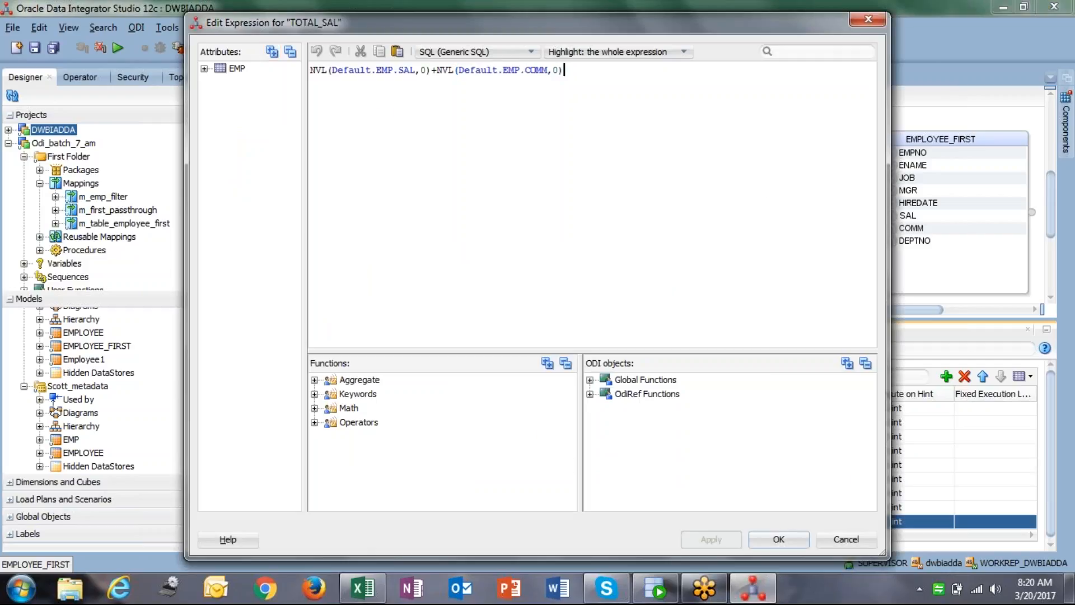
pyautogui.click(781, 539)
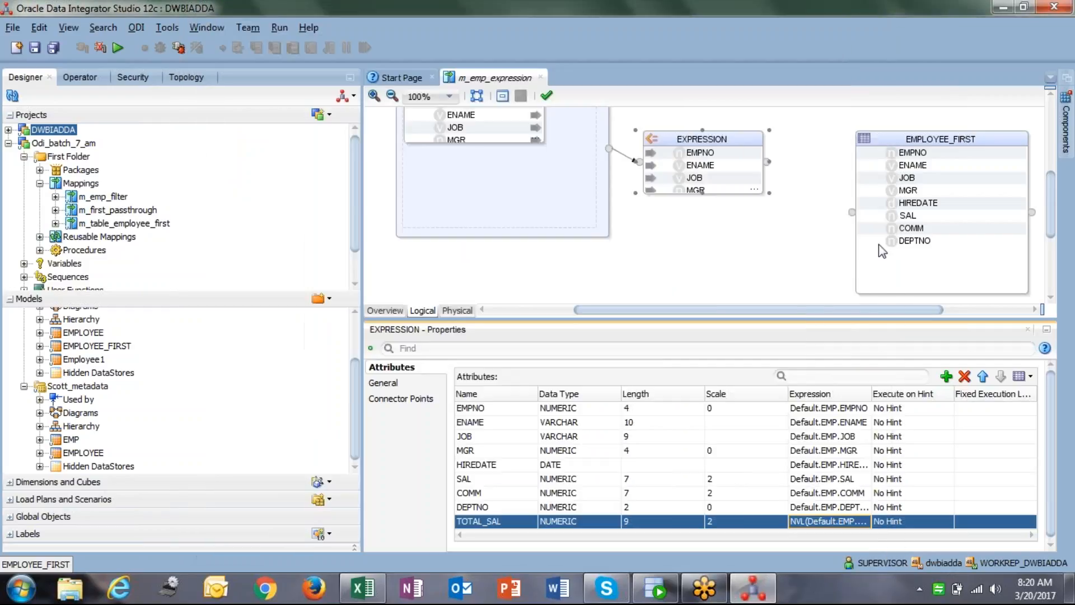
# Enlarge the EXPRESSION component to show all attributes, and map its EMPNO, ENAME, JOB and MGR to the matching EMPLOYEE_FIRST columns.
pyautogui.moveTo(701, 191); pyautogui.dragTo(716, 208)
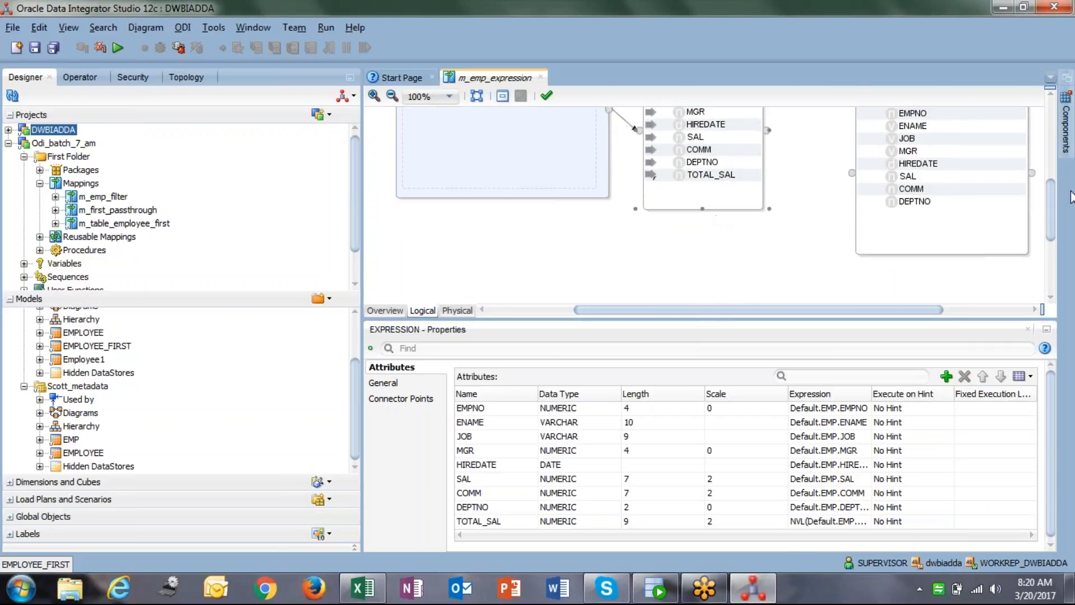
pyautogui.scroll(3, 1054, 208)
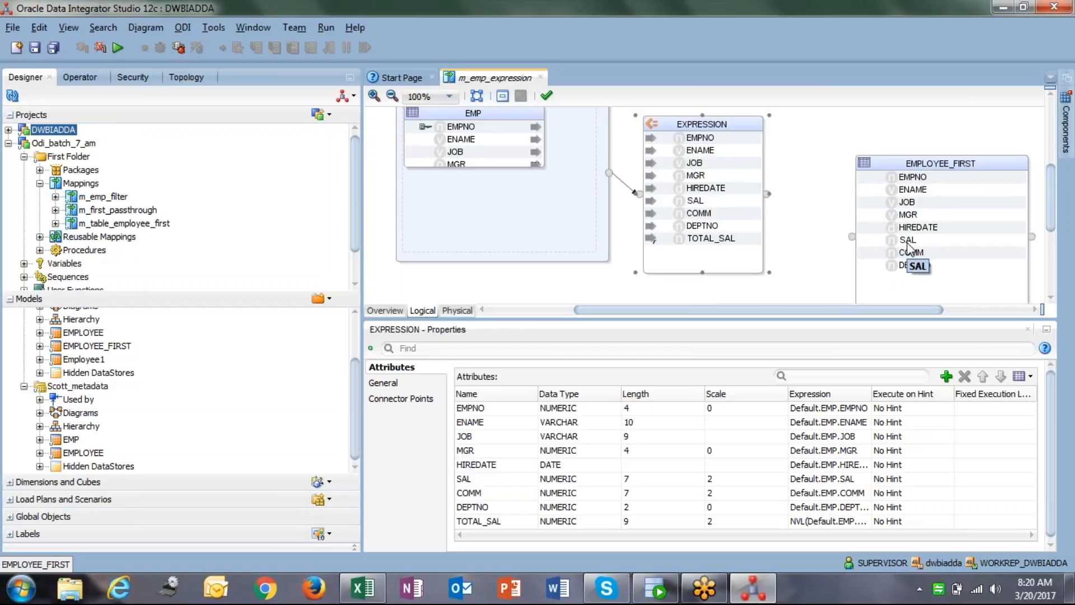
pyautogui.click(687, 140)
pyautogui.moveTo(677, 140); pyautogui.dragTo(899, 179)
pyautogui.click(665, 156)
pyautogui.moveTo(665, 156); pyautogui.dragTo(899, 189)
pyautogui.click(680, 165)
pyautogui.moveTo(680, 167); pyautogui.dragTo(896, 203)
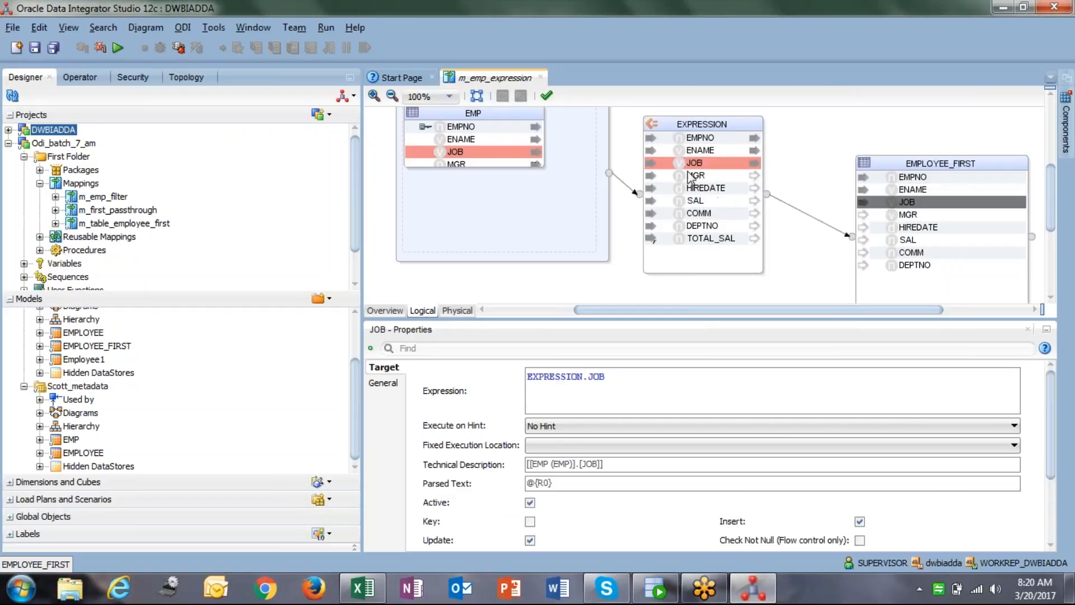
pyautogui.click(654, 177)
pyautogui.moveTo(653, 177); pyautogui.dragTo(902, 214)
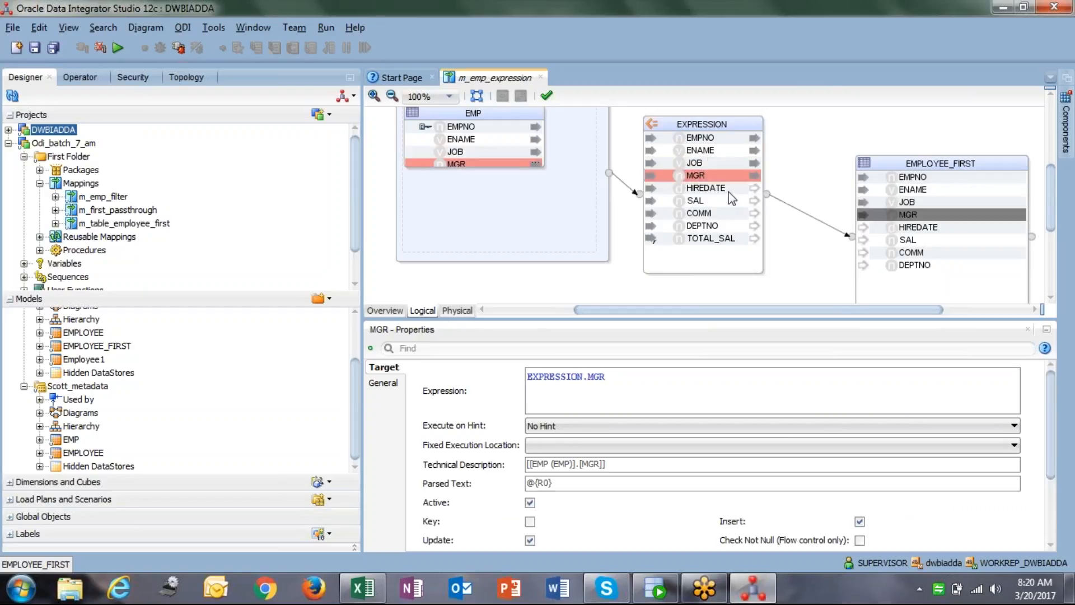
# Map HIREDATE, SAL, COMM and DEPTNO from the EXPRESSION component to the matching EMPLOYEE_FIRST columns.
pyautogui.click(722, 188)
pyautogui.moveTo(723, 187); pyautogui.dragTo(885, 227)
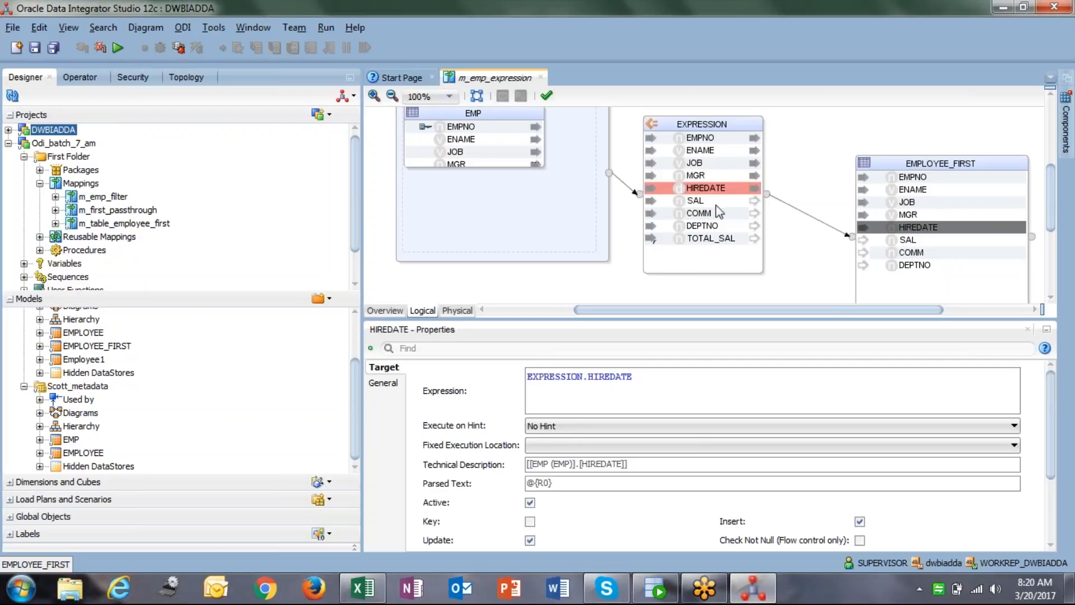
pyautogui.click(716, 205)
pyautogui.moveTo(717, 205); pyautogui.dragTo(890, 241)
pyautogui.click(675, 214)
pyautogui.moveTo(675, 213); pyautogui.dragTo(888, 252)
pyautogui.click(665, 229)
pyautogui.moveTo(665, 235); pyautogui.dragTo(878, 263)
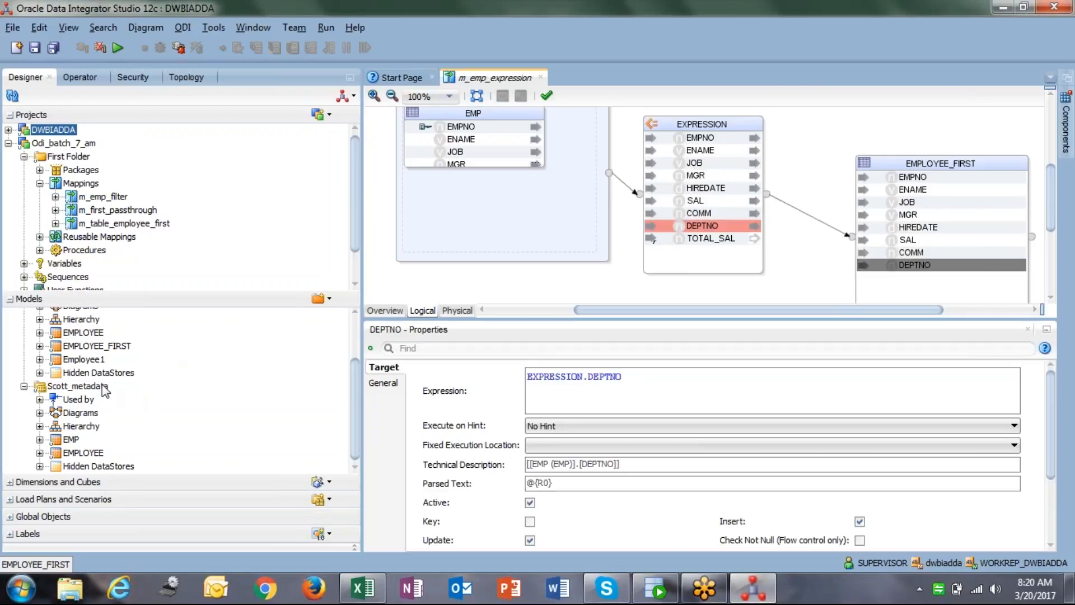
# Open the EMPLOYEE_FIRST datastore's attributes and add a NUMBER attribute named TOTAL_SAL after DEPTNO.
pyautogui.doubleClick(97, 346)
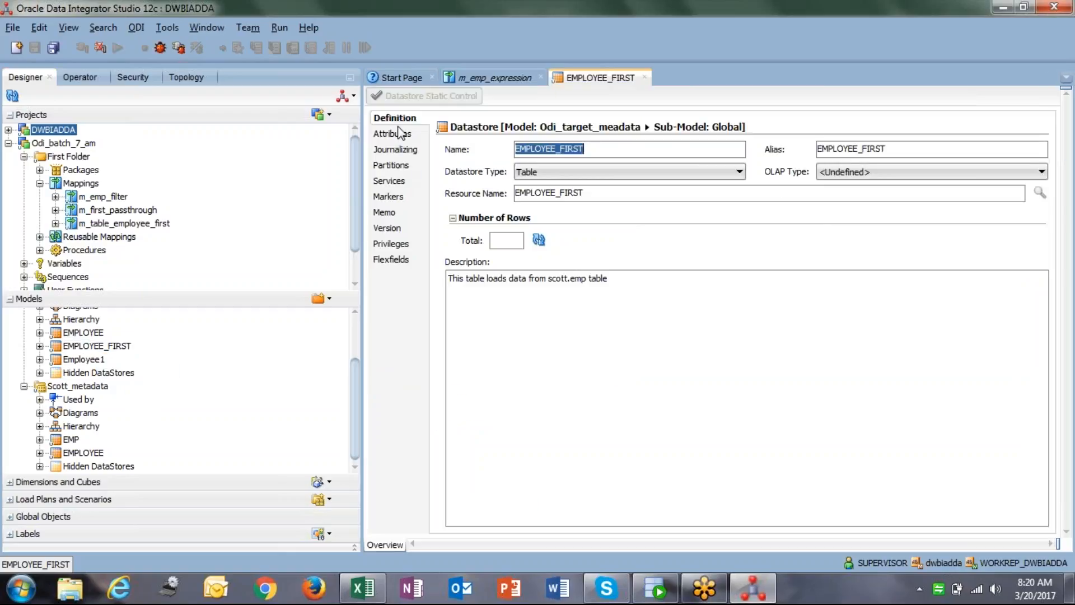
pyautogui.click(397, 134)
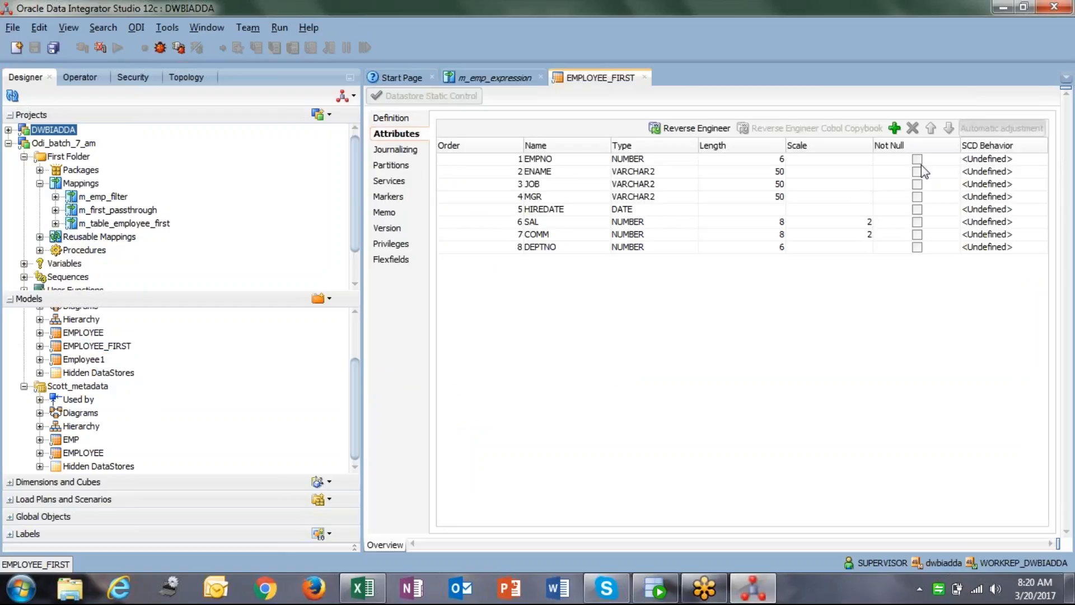
pyautogui.click(606, 248)
pyautogui.click(894, 129)
pyautogui.click(532, 258)
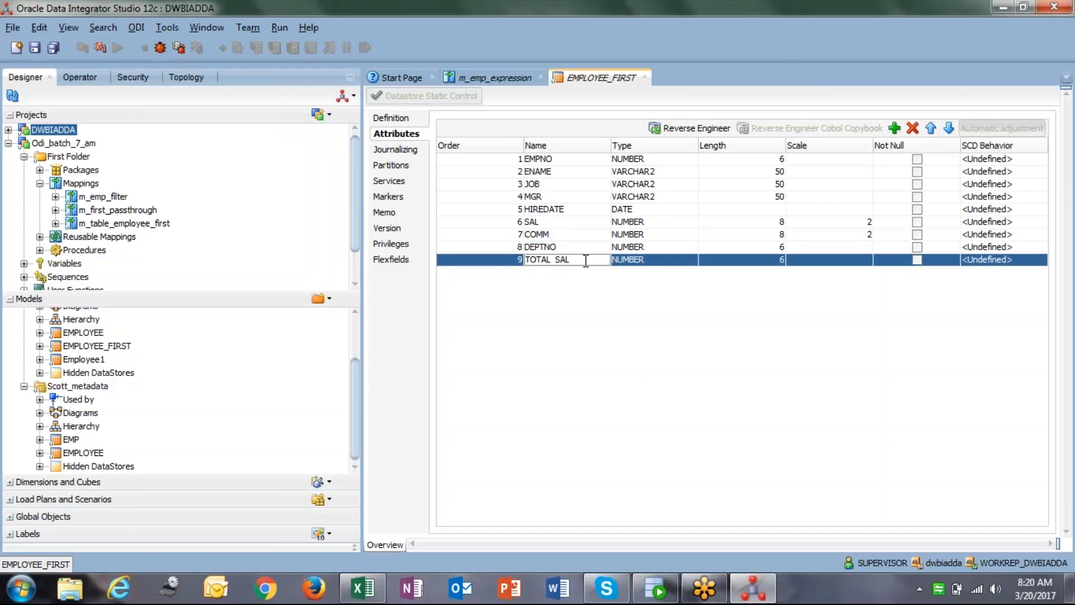
pyautogui.click(657, 260)
pyautogui.click(657, 259)
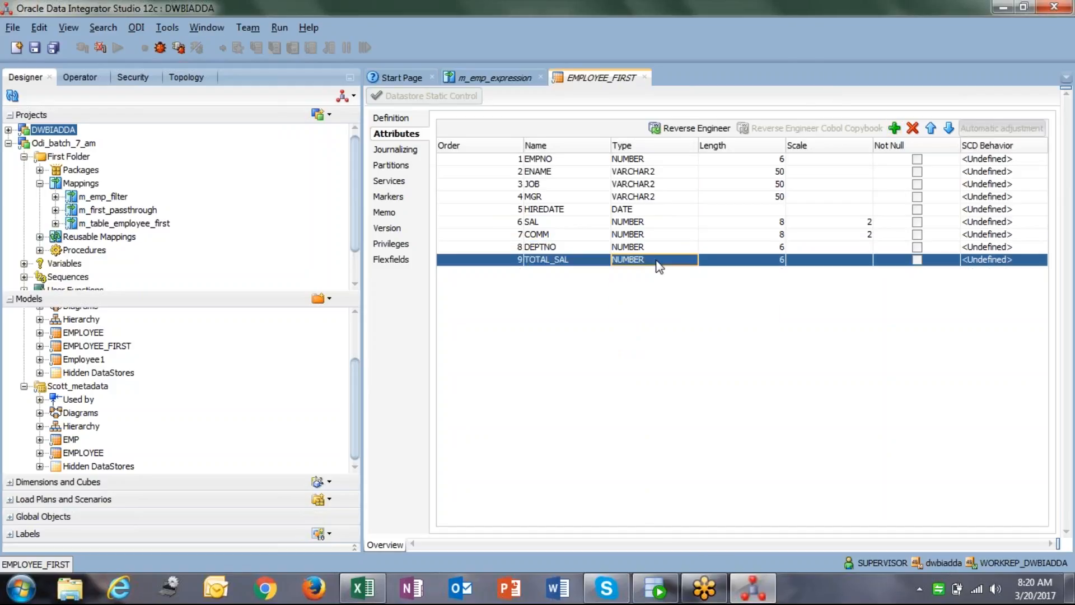
# Set the TOTAL_SAL attribute's length to 9 and scale to 2, and save the EMPLOYEE_FIRST datastore.
pyautogui.click(740, 261)
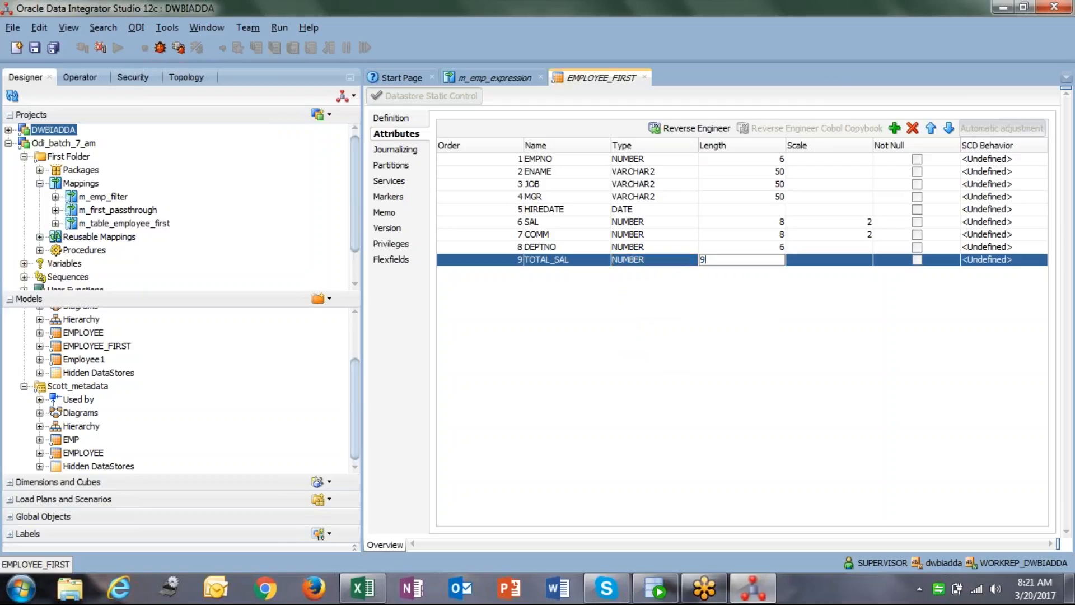
pyautogui.press('Tab')
pyautogui.write('2')
pyautogui.press('Tab')
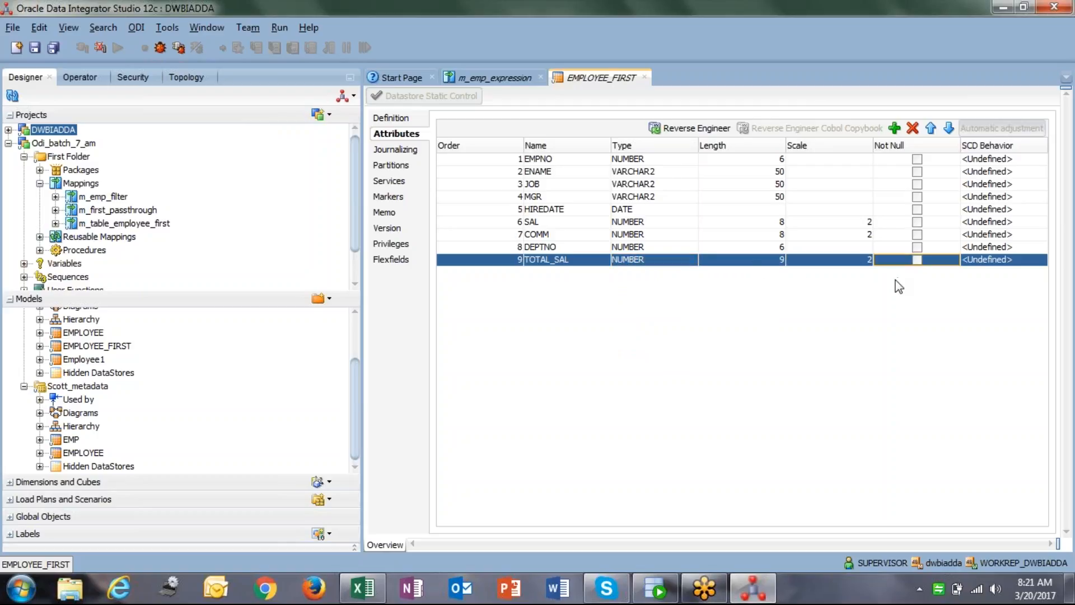
pyautogui.click(34, 49)
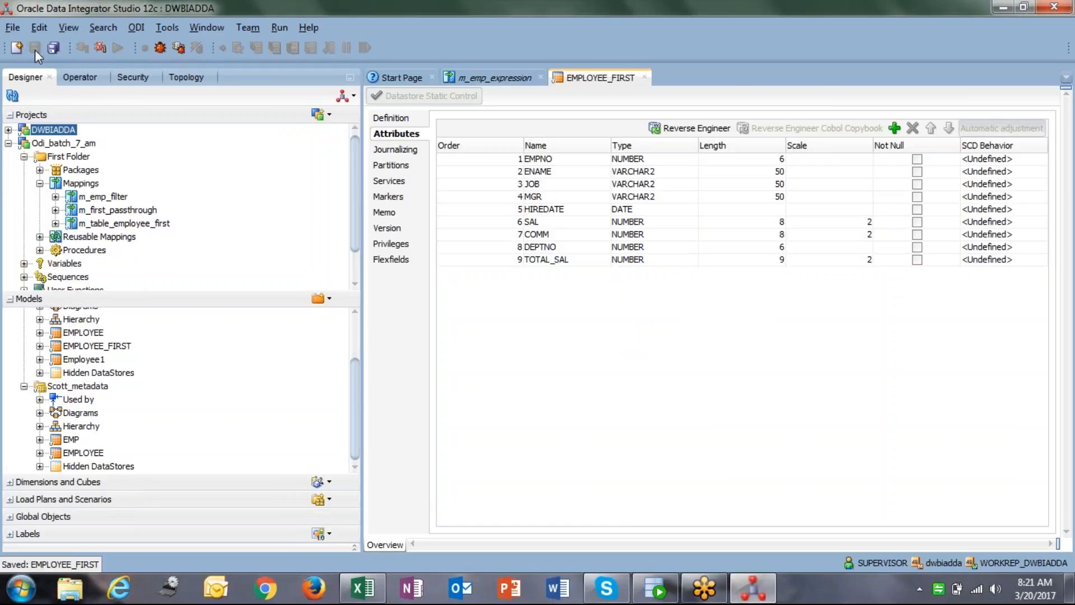
# Return to the m_emp_expression mapping and map EXPRESSION's TOTAL_SAL to the new TOTAL_SAL column of EMPLOYEE_FIRST.
pyautogui.click(495, 77)
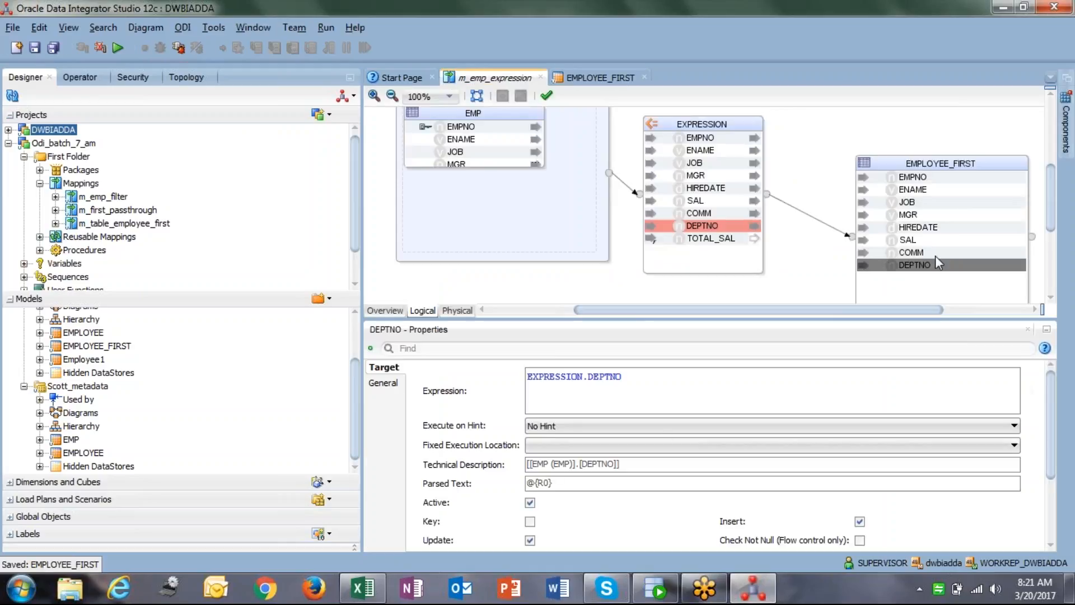
pyautogui.click(917, 163)
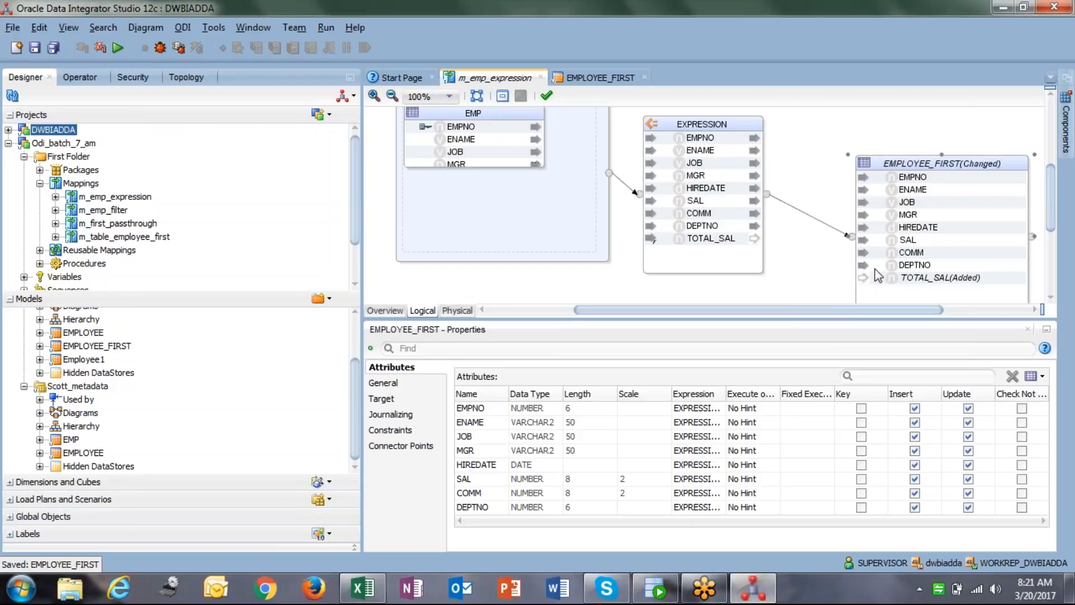
pyautogui.click(913, 277)
pyautogui.click(700, 241)
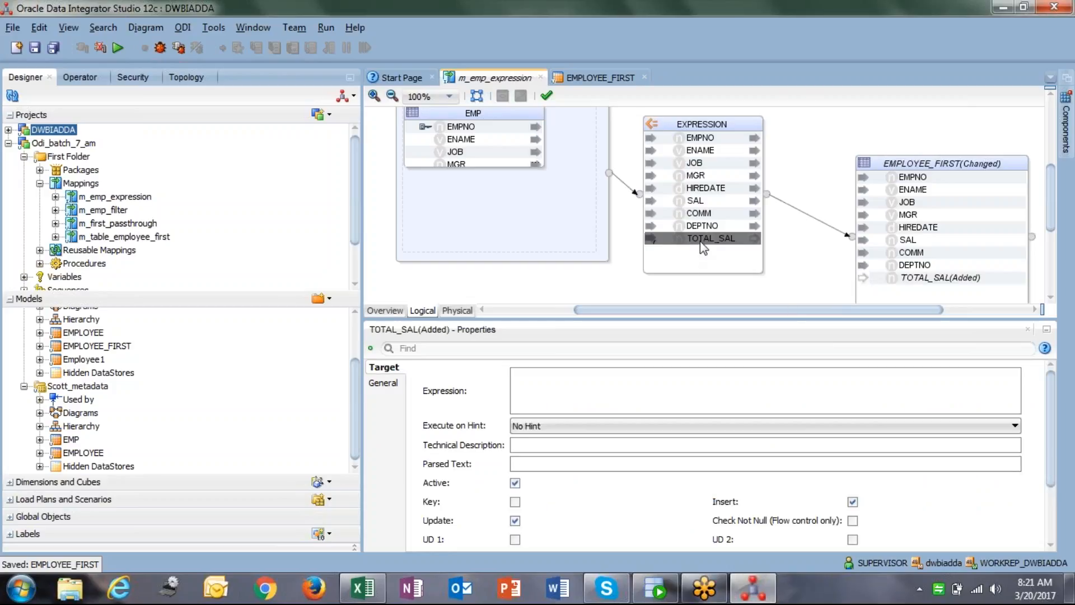
pyautogui.moveTo(674, 242); pyautogui.dragTo(903, 237)
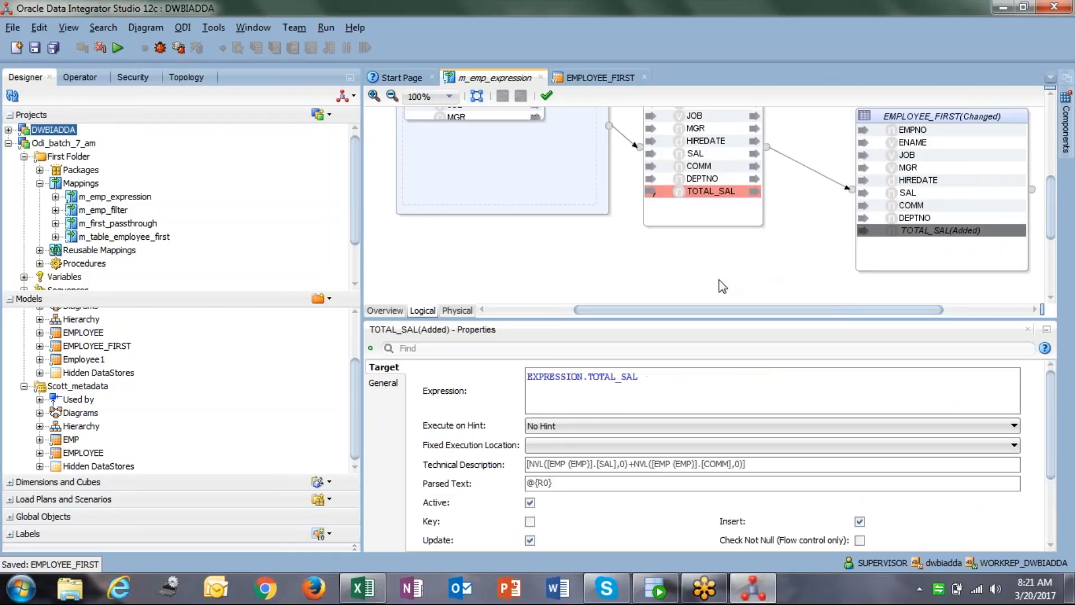
pyautogui.click(700, 283)
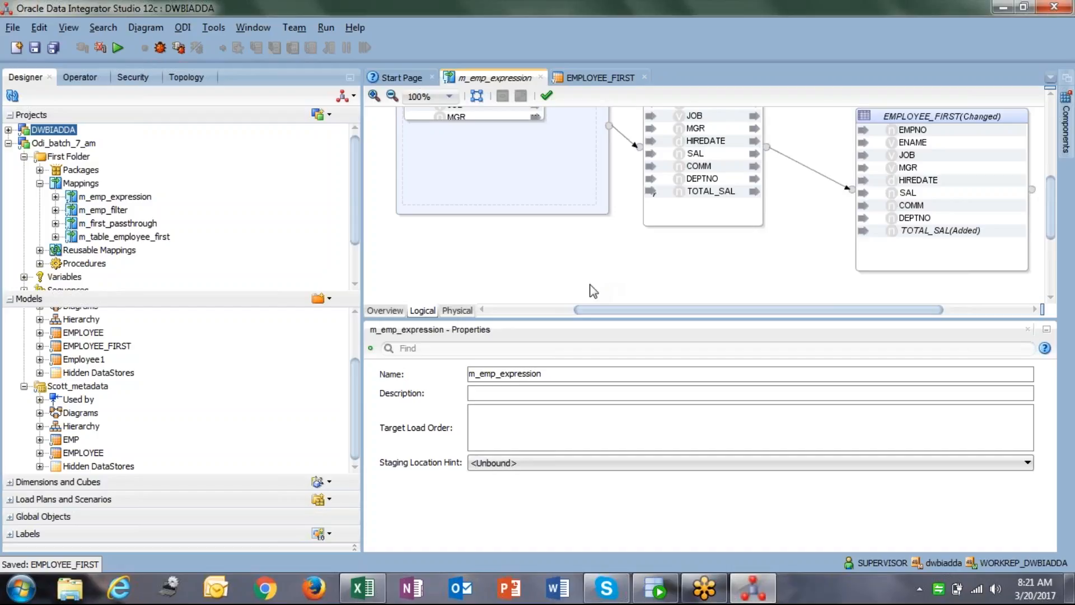
pyautogui.scroll(2, 570, 264)
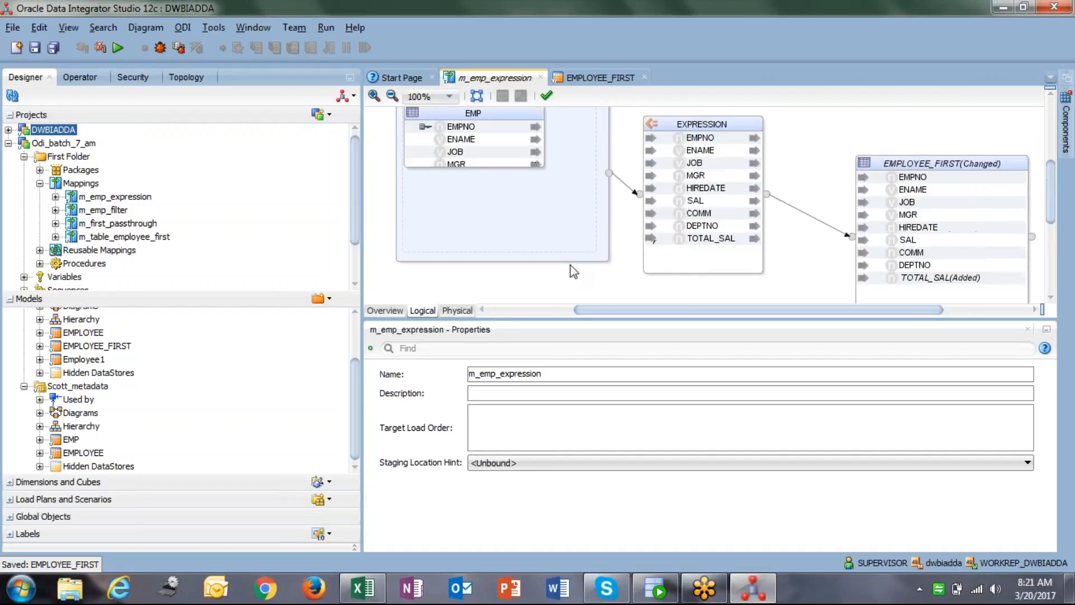
pyautogui.scroll(-2, 569, 250)
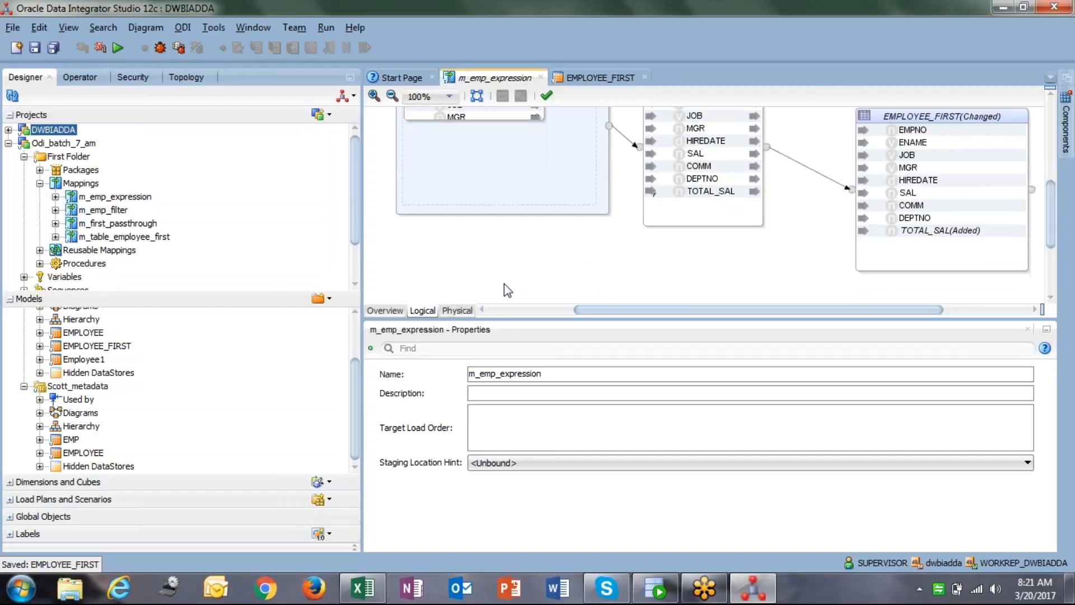
# In the physical design, set the loading knowledge module of the expression access point in the target group to LKM SQL to Oracle.
pyautogui.click(448, 312)
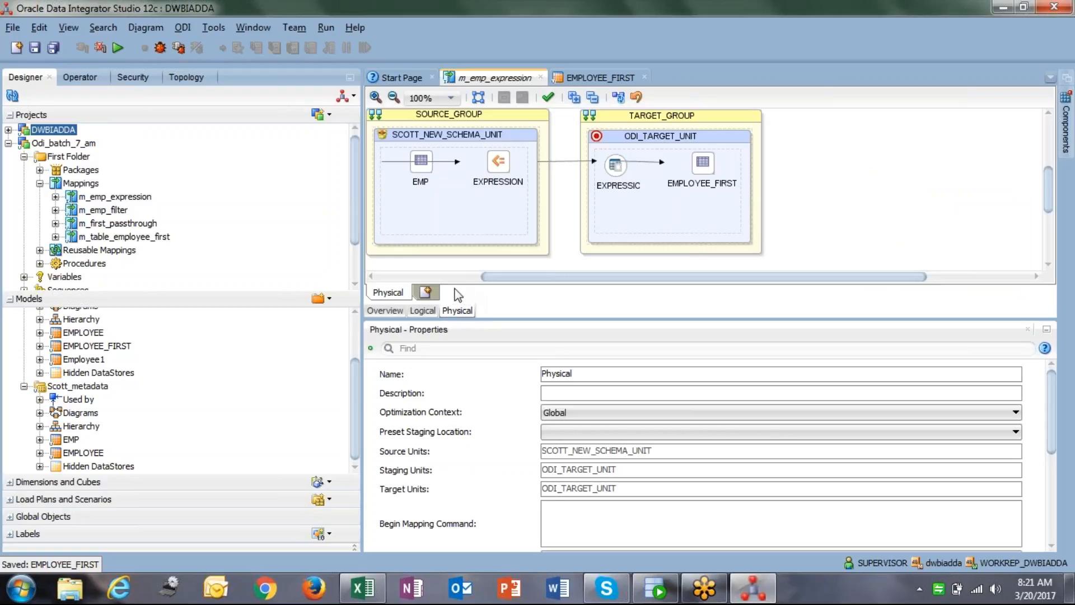
pyautogui.click(509, 165)
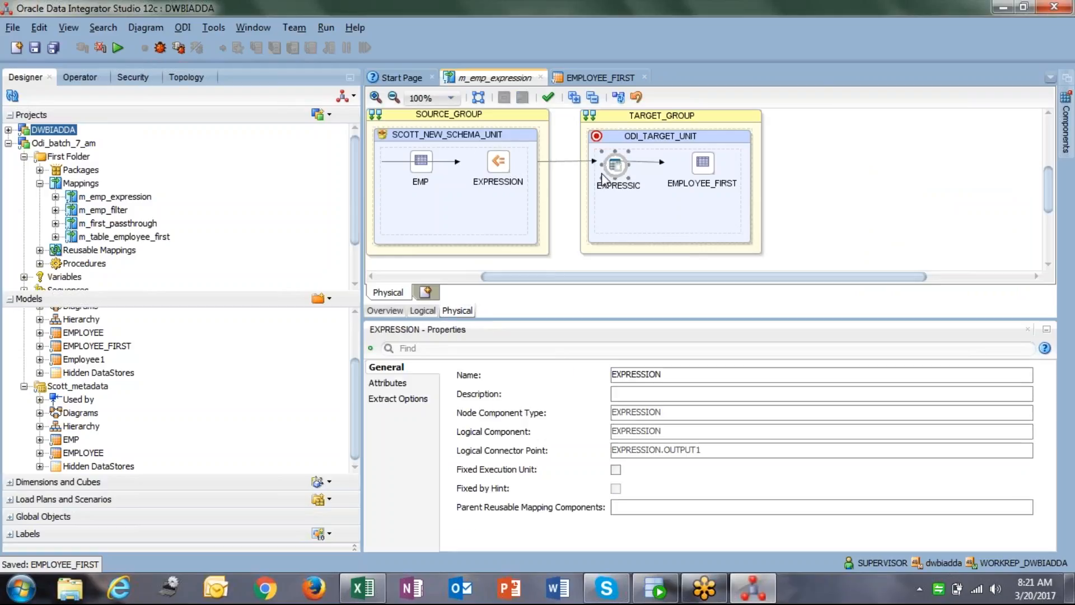
pyautogui.click(615, 165)
pyautogui.click(431, 398)
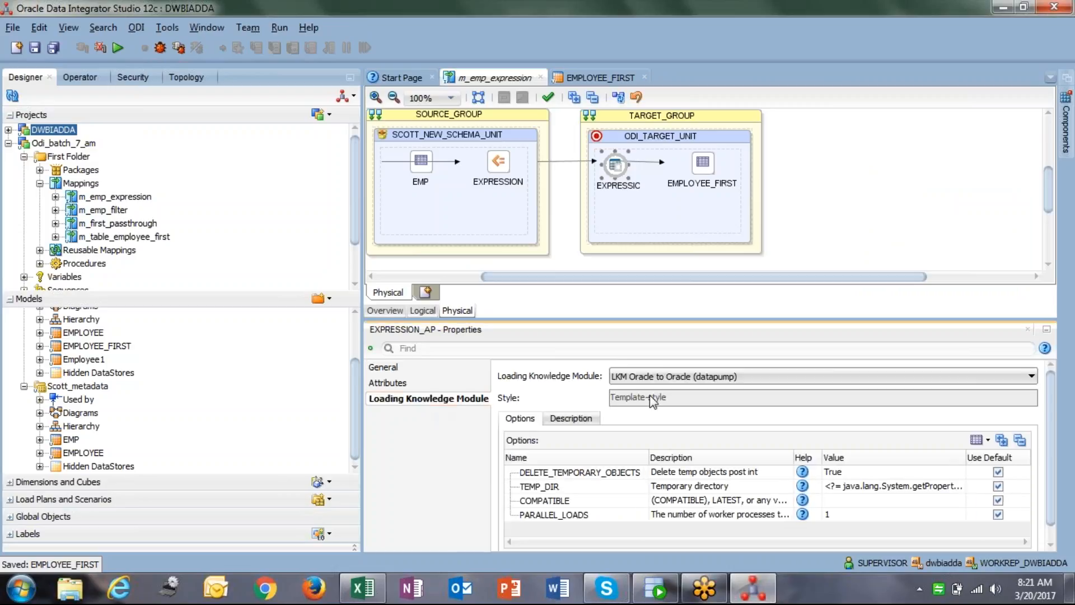
pyautogui.click(665, 378)
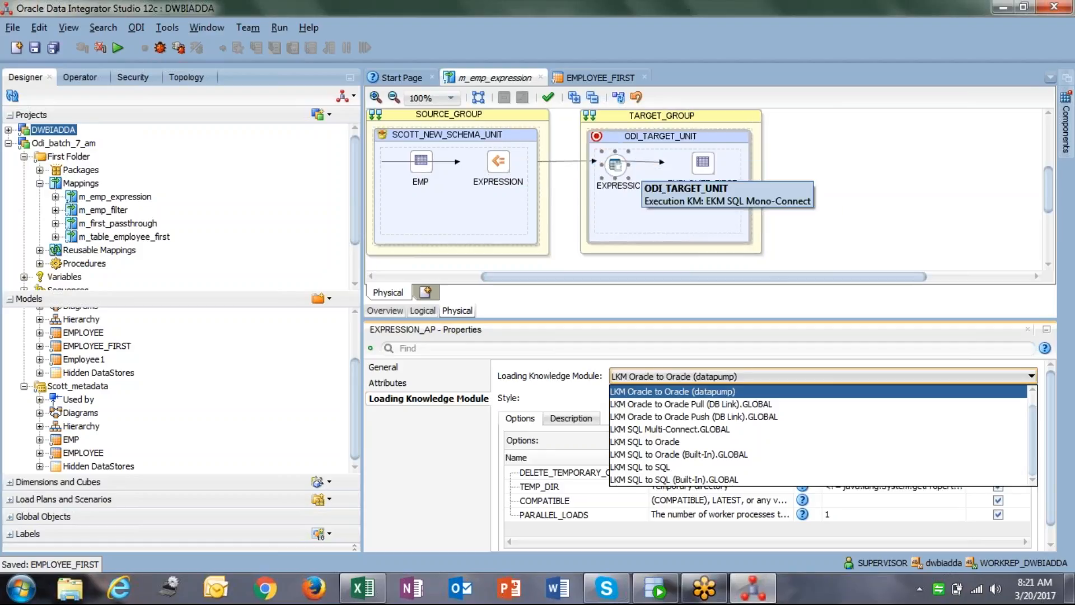
pyautogui.click(620, 167)
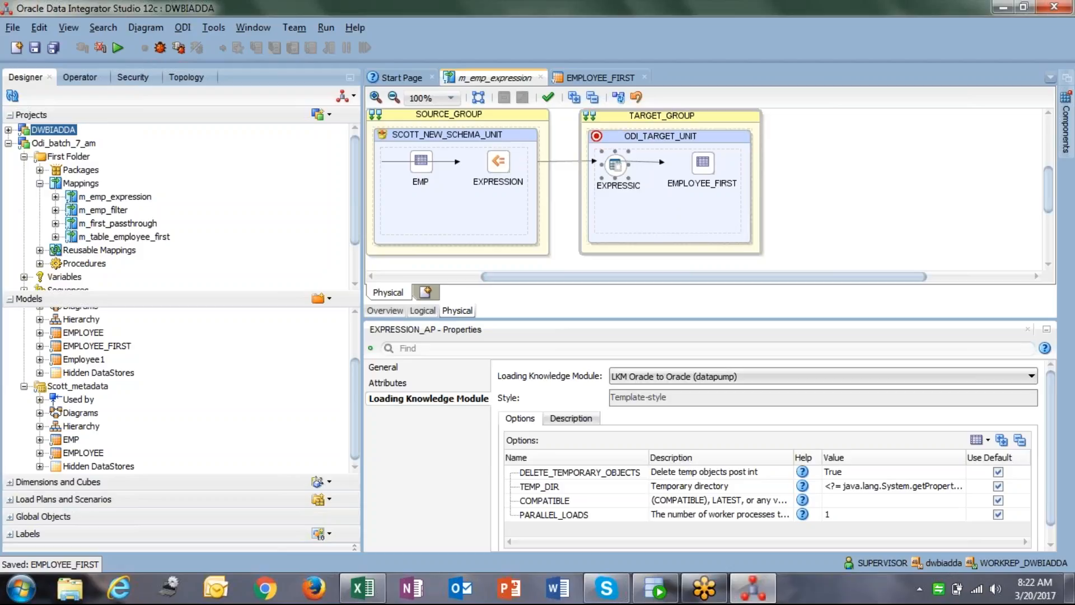
pyautogui.click(672, 376)
pyautogui.click(667, 445)
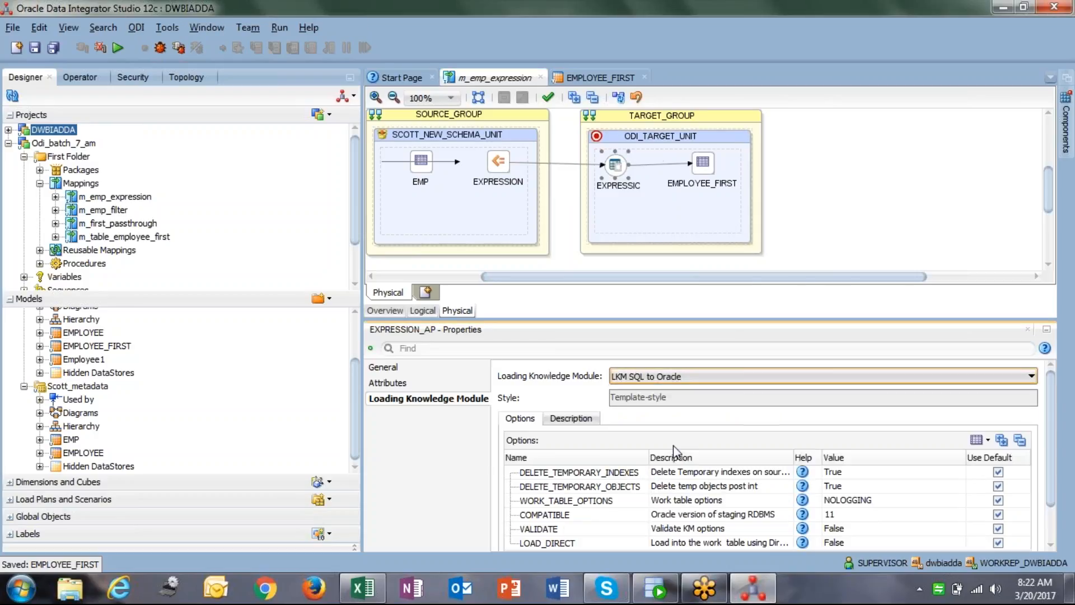
# Set the integration knowledge module of the EMPLOYEE_FIRST target to IKM Oracle Control Append, enlarging the properties area to show its options.
pyautogui.click(704, 163)
pyautogui.click(437, 398)
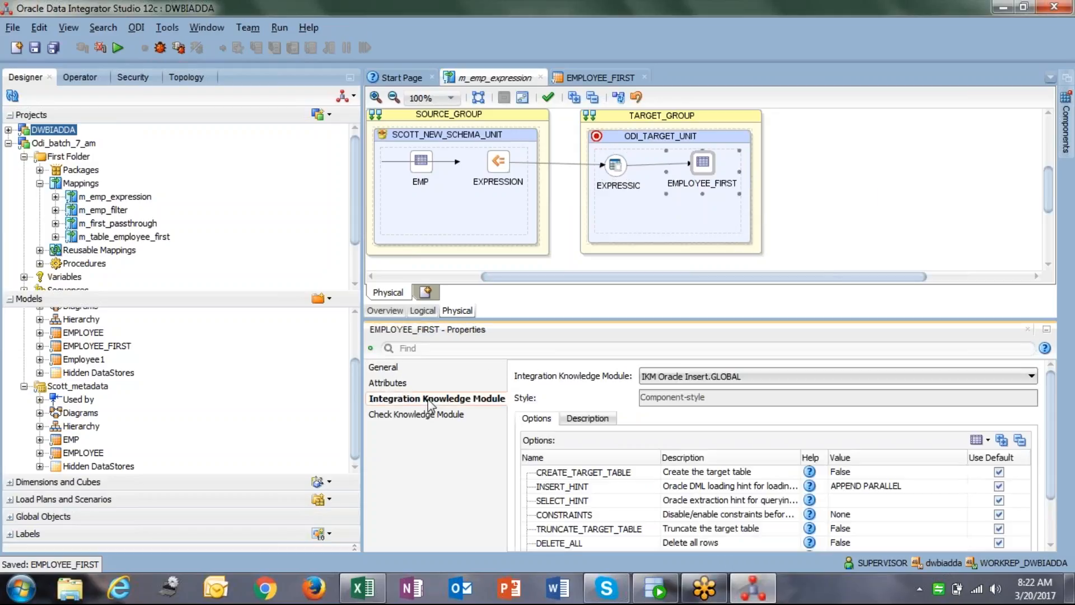
pyautogui.click(695, 379)
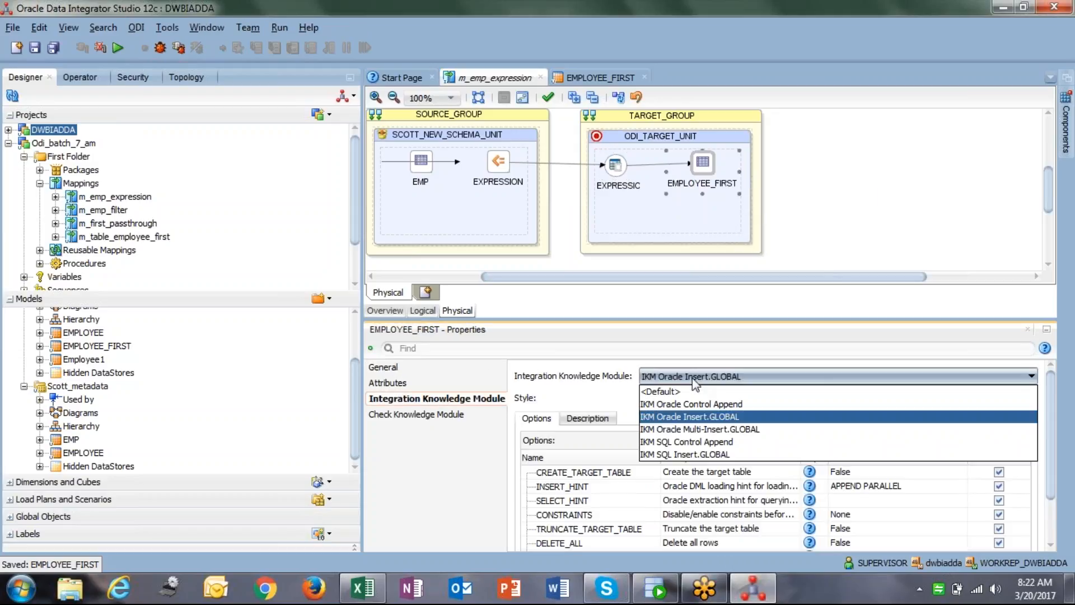
pyautogui.click(706, 419)
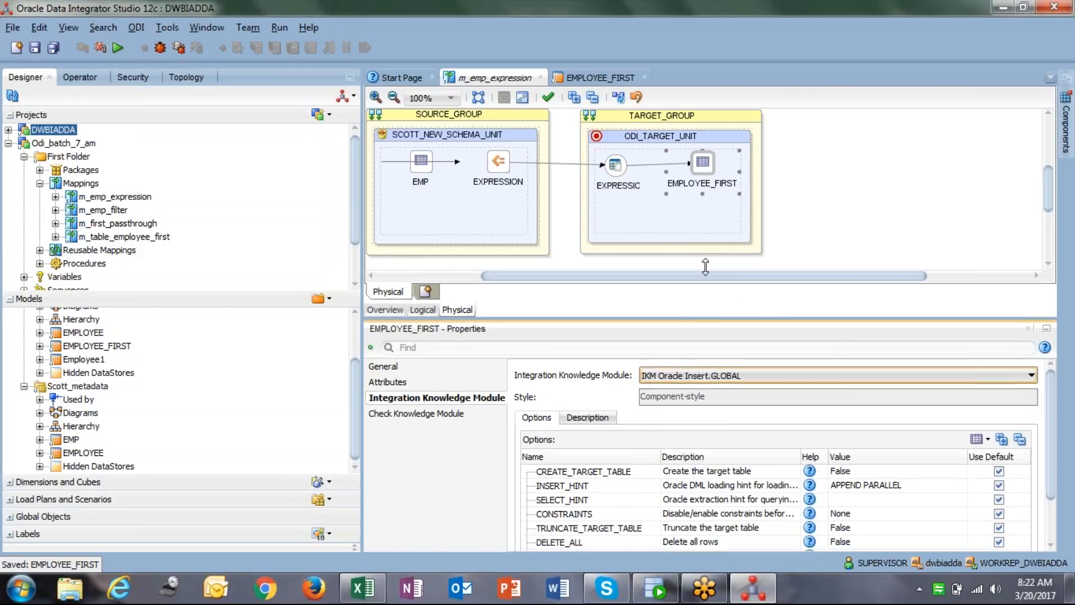
pyautogui.moveTo(716, 321); pyautogui.dragTo(717, 250)
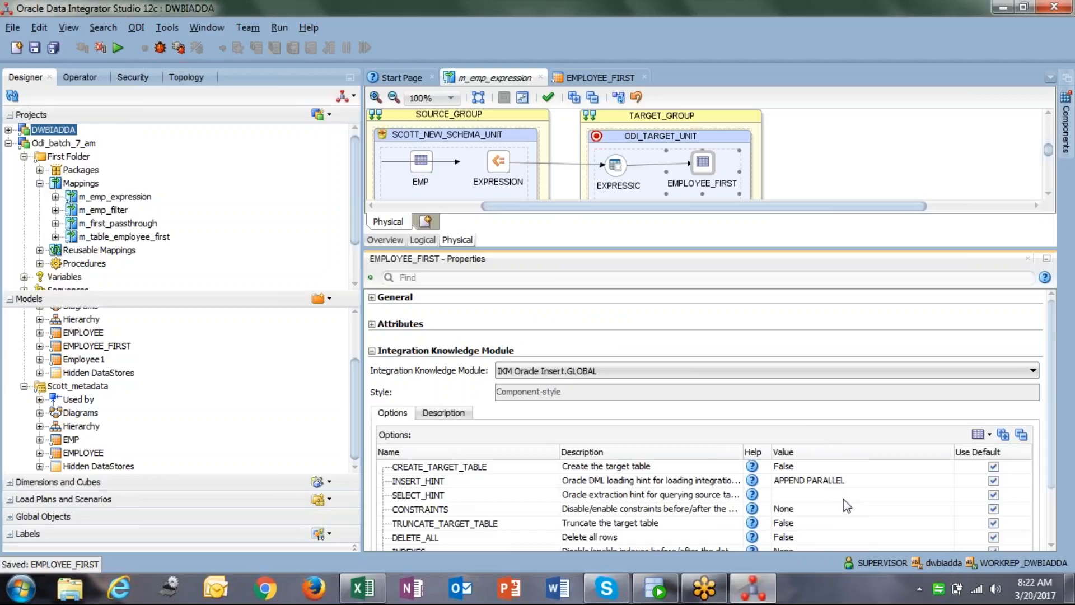
pyautogui.click(580, 375)
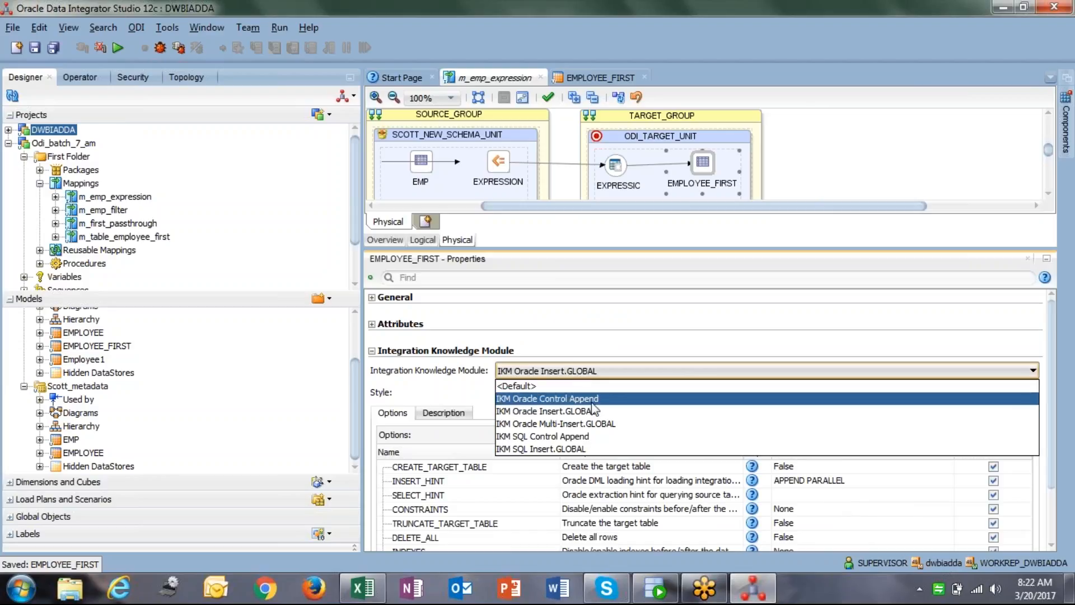
pyautogui.click(669, 402)
pyautogui.click(624, 370)
pyautogui.click(624, 371)
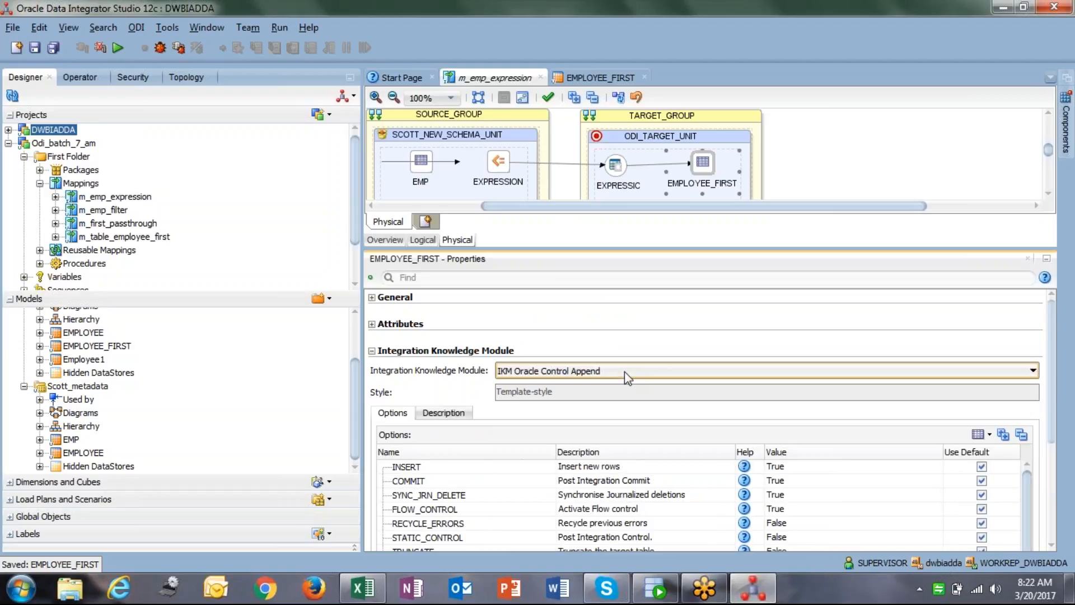
# Set the FLOW_CONTROL option of the EMPLOYEE_FIRST target's integration knowledge module to False.
pyautogui.click(839, 166)
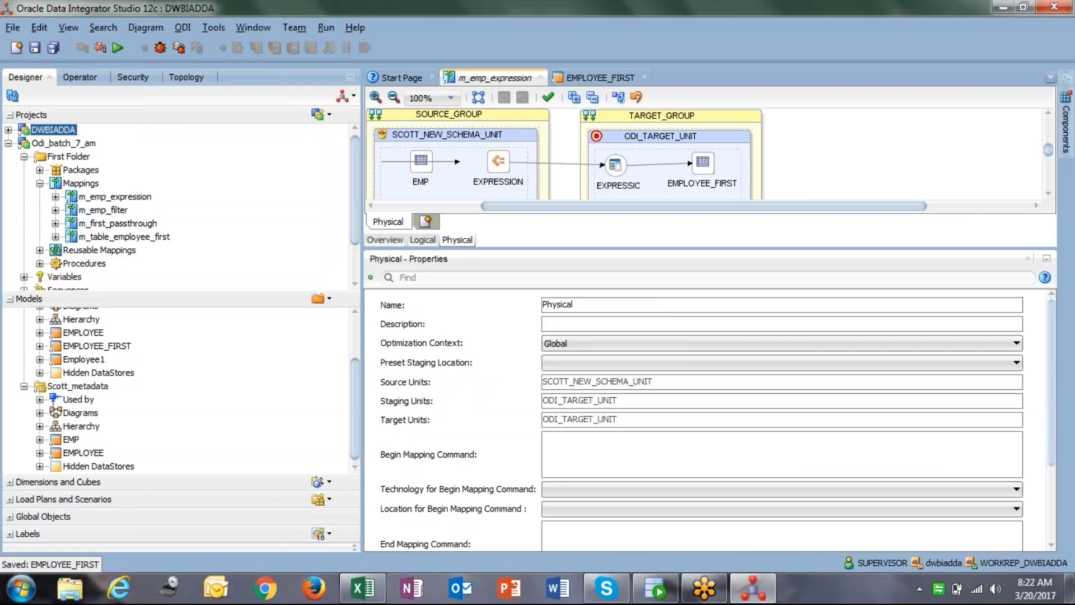
pyautogui.click(703, 164)
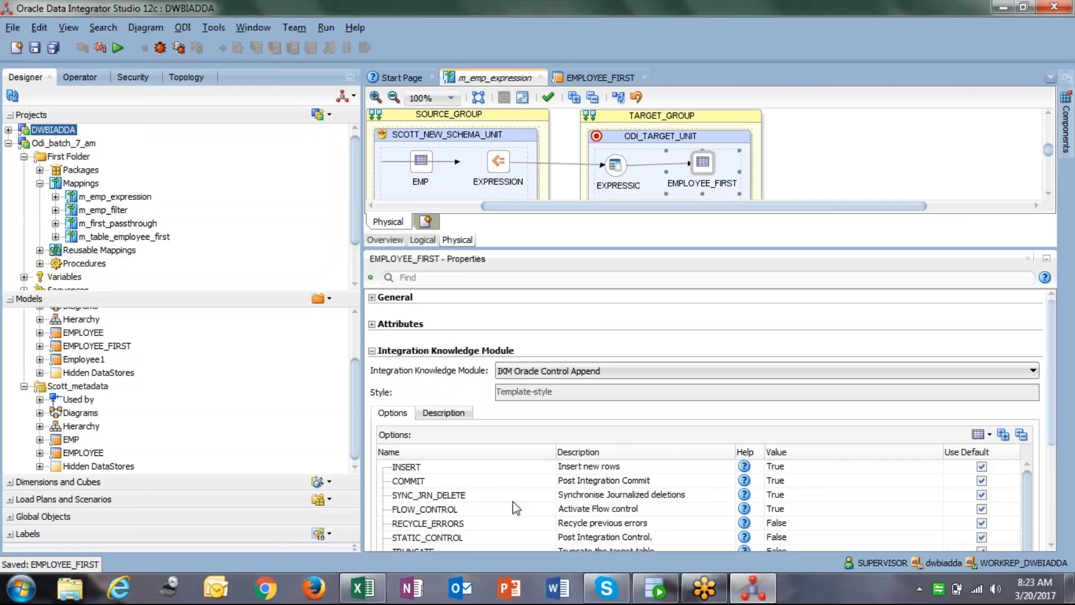
pyautogui.click(782, 508)
pyautogui.click(785, 509)
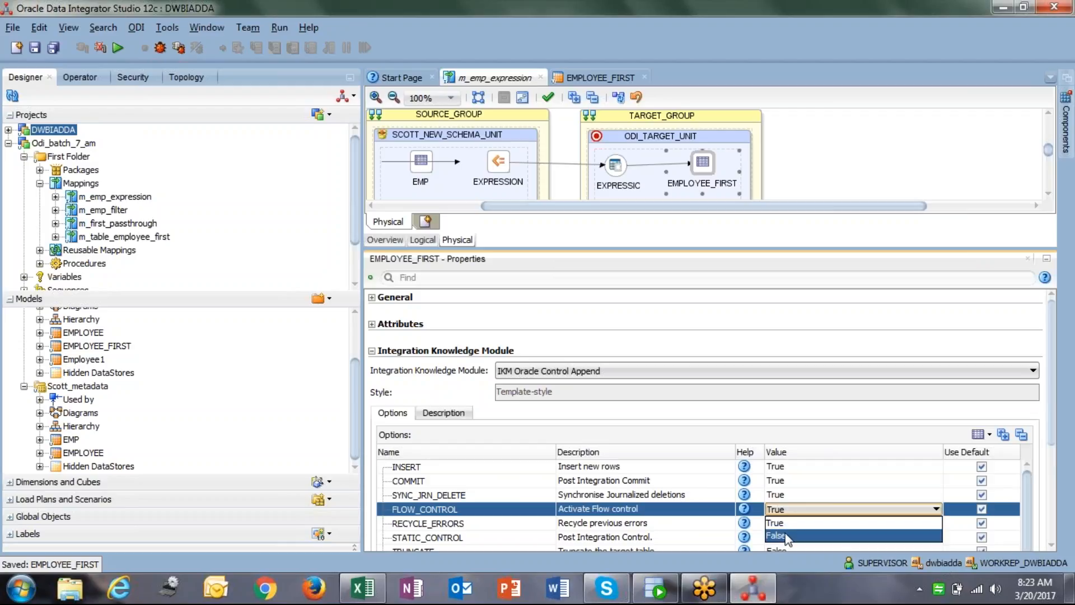
pyautogui.click(784, 535)
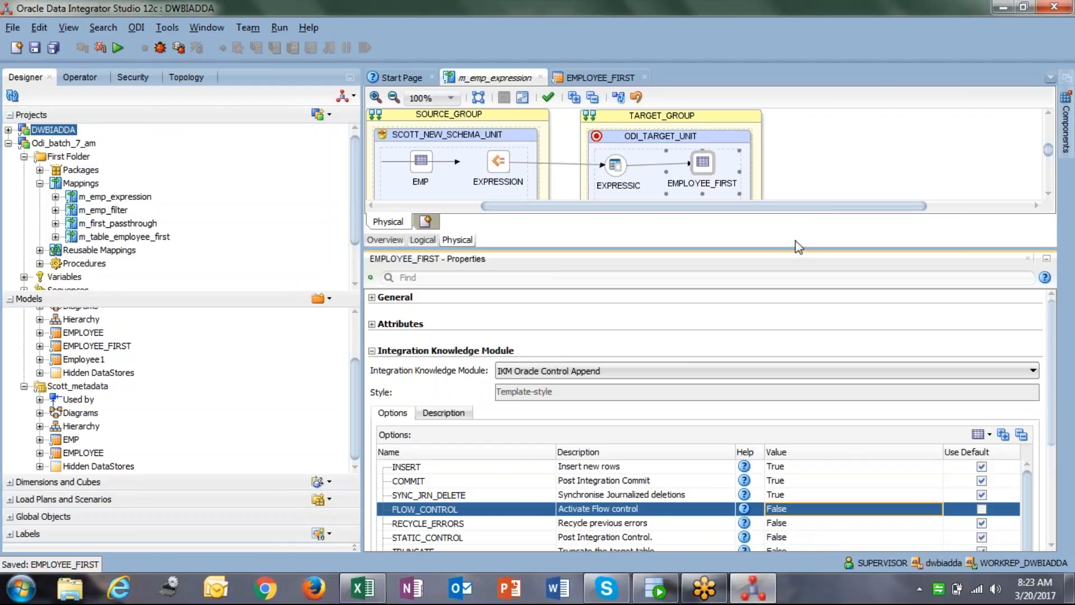
# Set the CREATE_TARG_TABLE option of the EMPLOYEE_FIRST integration knowledge module to True and enlarge the diagram area again.
pyautogui.moveTo(804, 246); pyautogui.dragTo(794, 193)
pyautogui.moveTo(1053, 440); pyautogui.dragTo(1047, 520)
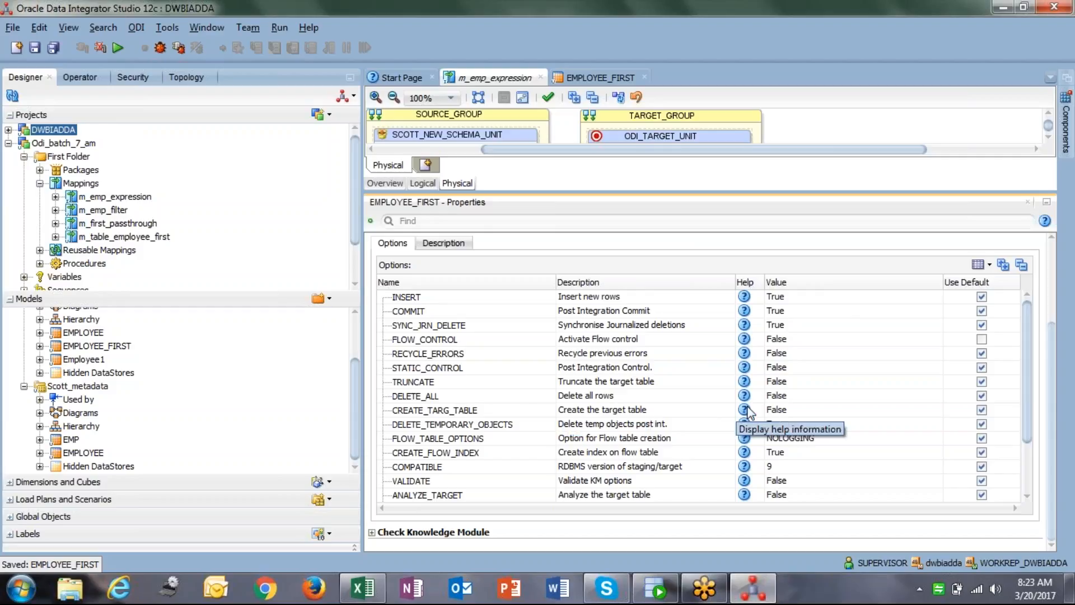
pyautogui.click(776, 411)
pyautogui.click(778, 424)
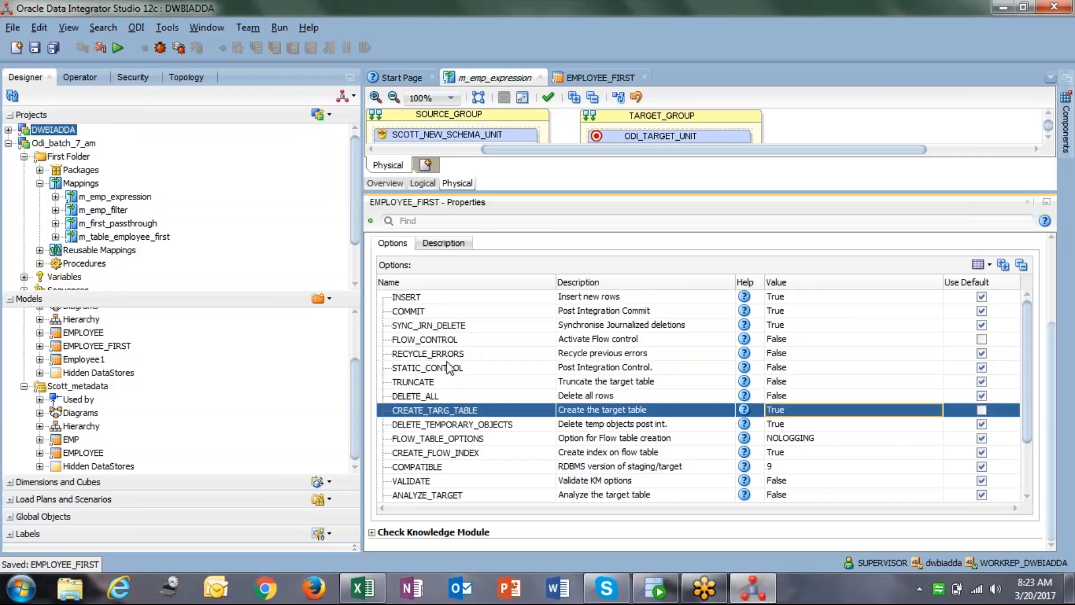
pyautogui.scroll(-2, 1033, 442)
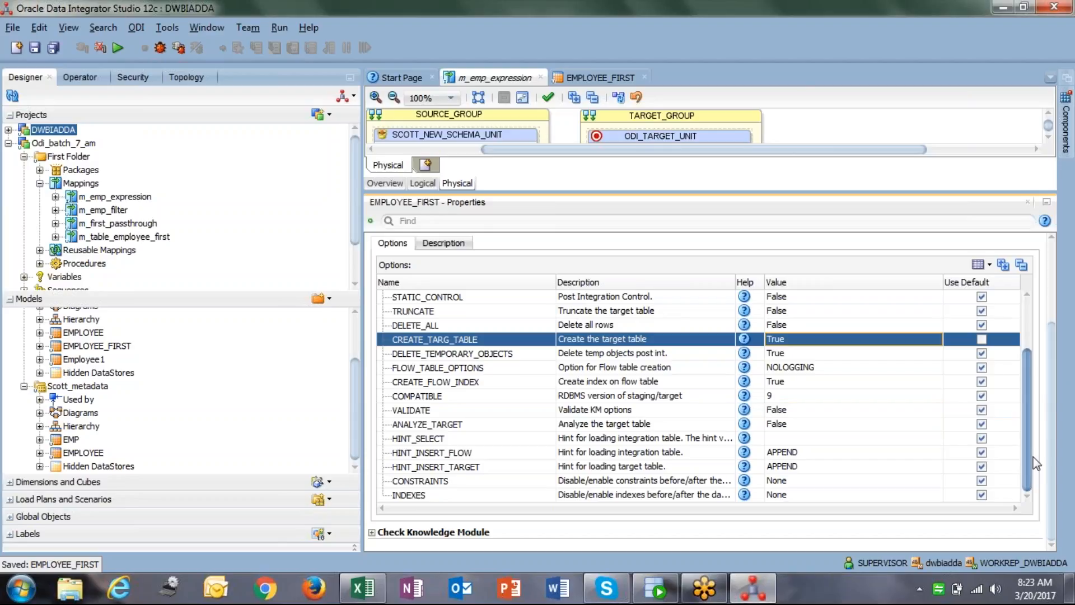
pyautogui.scroll(2, 1036, 464)
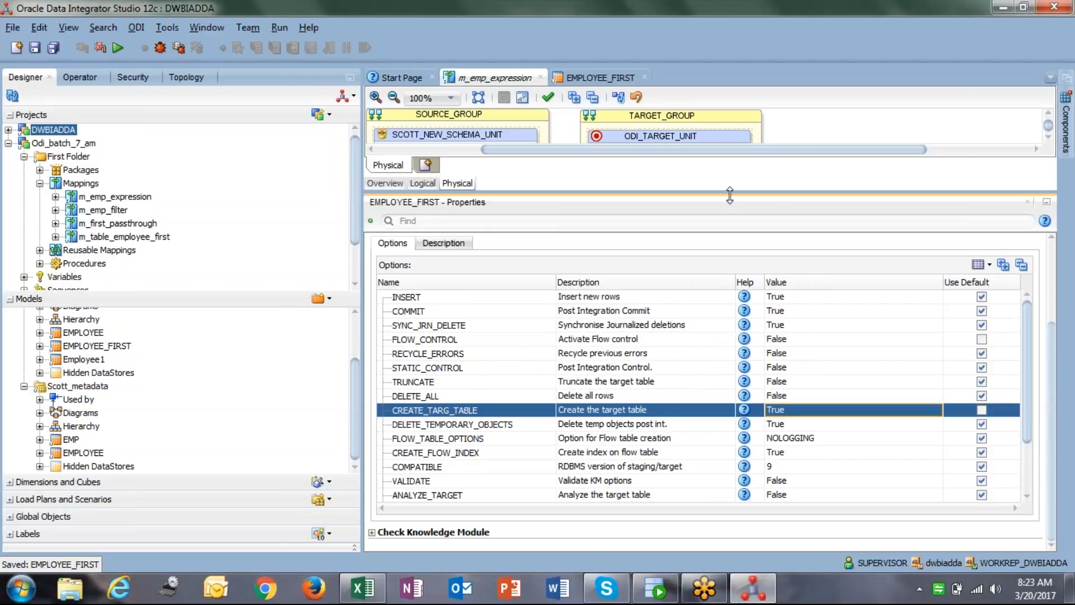
pyautogui.moveTo(730, 194); pyautogui.dragTo(731, 356)
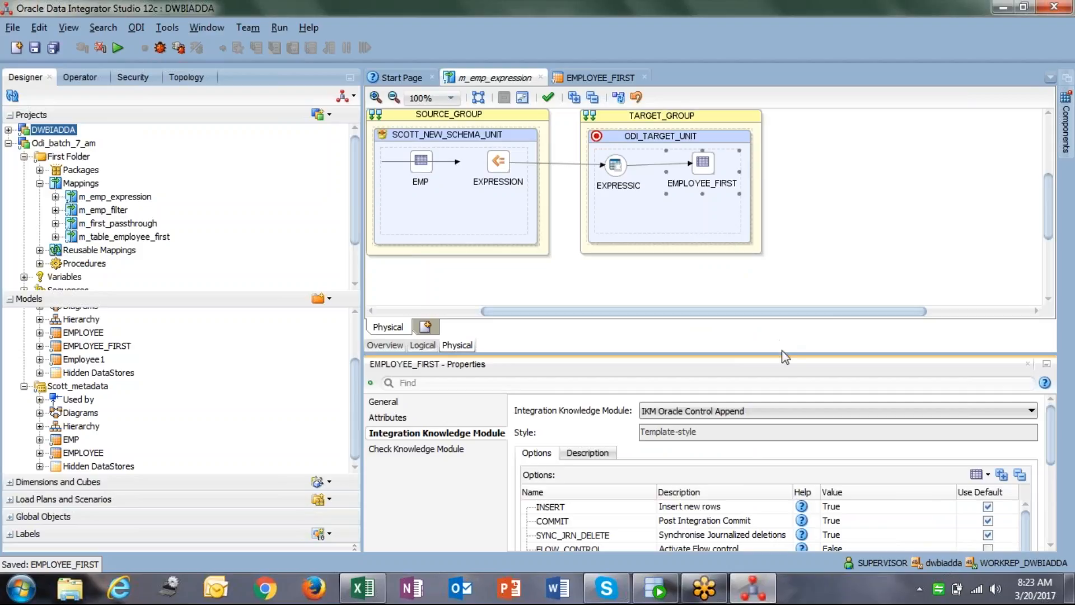
pyautogui.moveTo(783, 354); pyautogui.dragTo(788, 390)
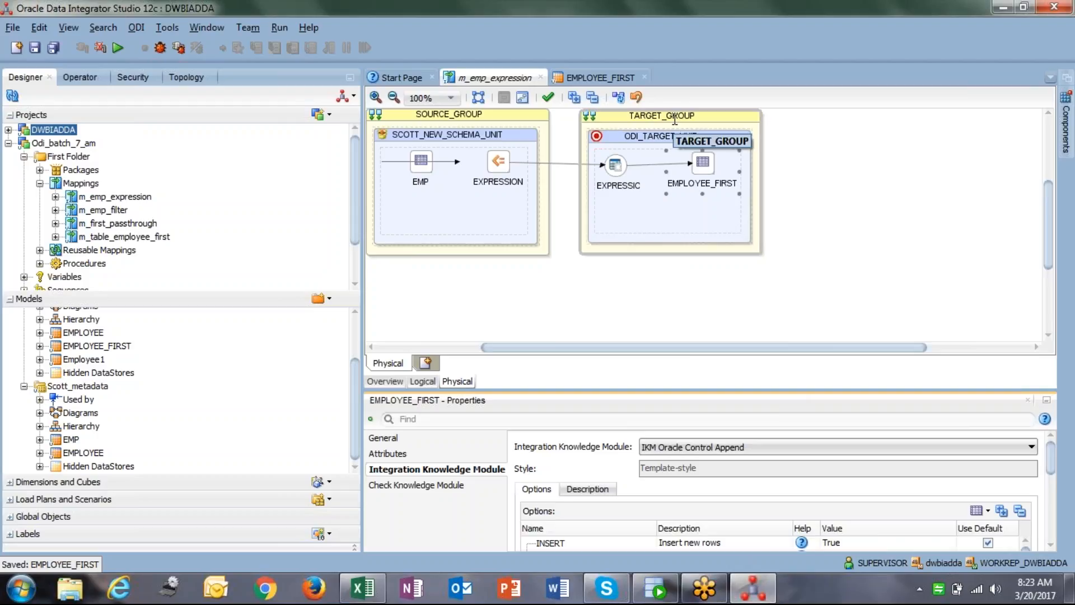
# Inspect the m_emp_filter session under All Executions, and check the EMPLOYEE_FIRST rows in the ODI_TARGET worksheet of SQL Developer.
pyautogui.click(79, 77)
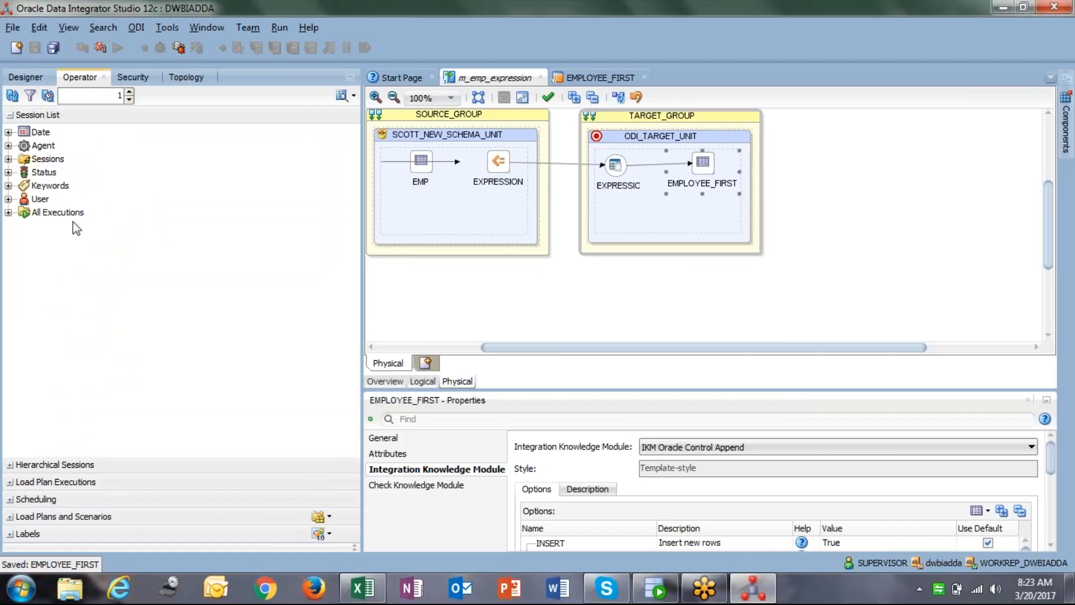
pyautogui.click(8, 213)
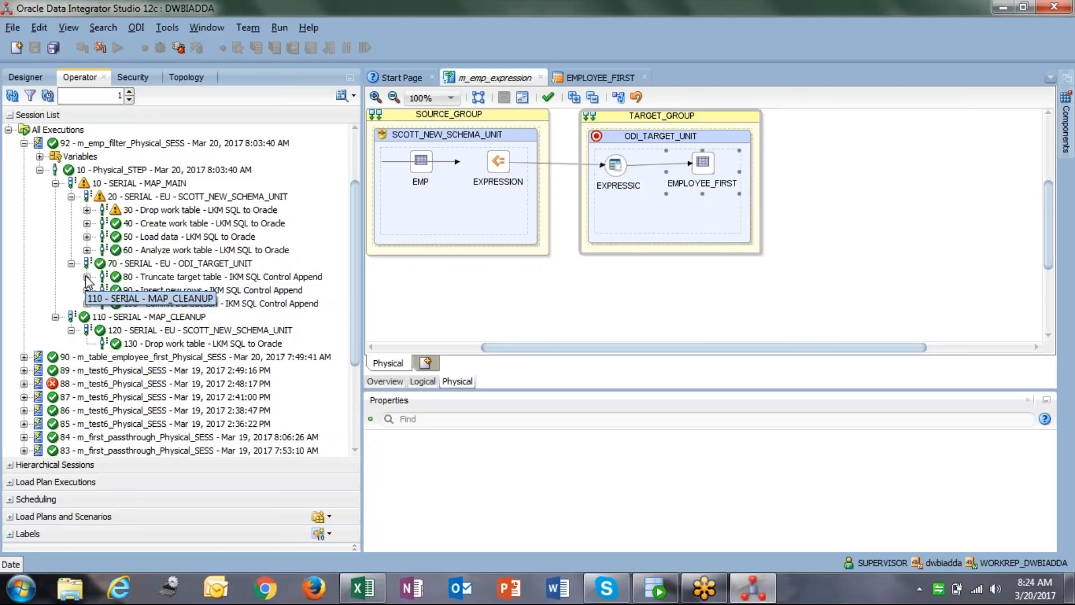
pyautogui.click(657, 591)
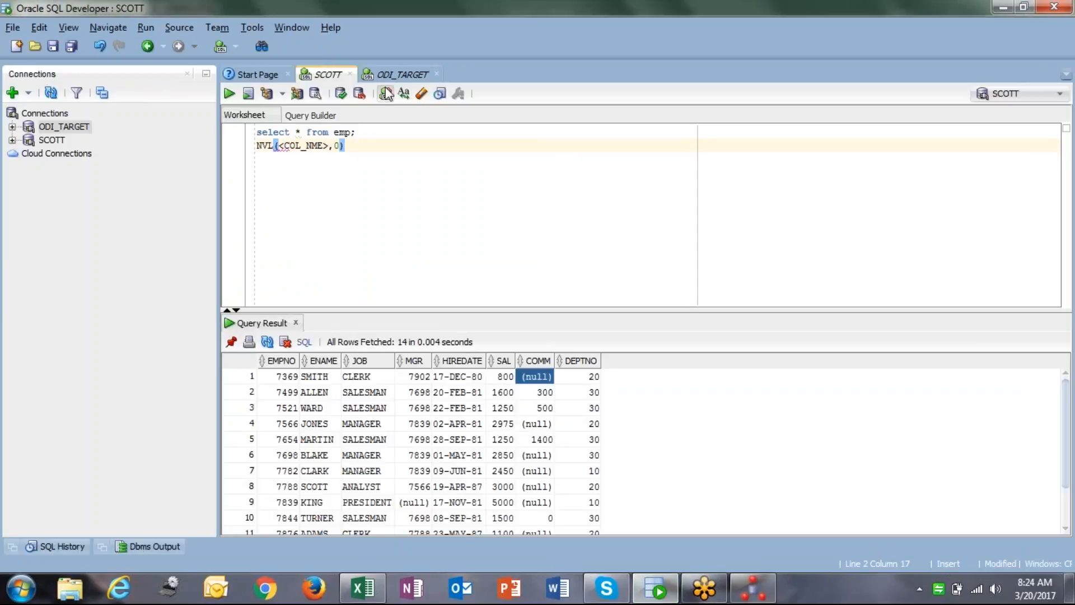
pyautogui.click(395, 74)
pyautogui.moveTo(412, 132); pyautogui.dragTo(592, 457)
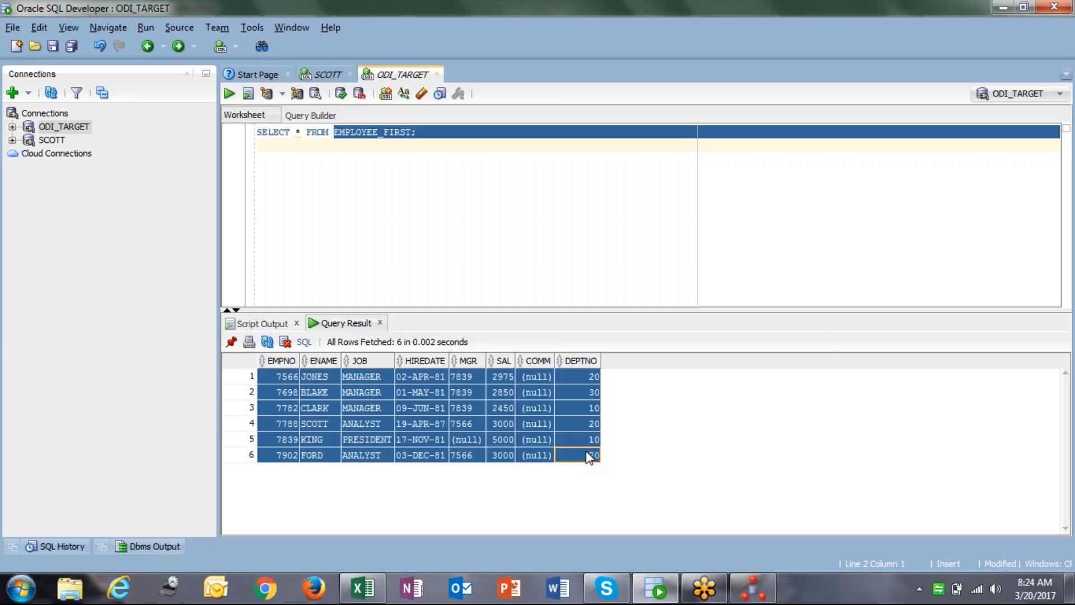
# Return to ODI Studio and review the ODI_TARGET_UNIT properties and EMPLOYEE_FIRST's integration options, down to CREATE_TARG_TABLE.
pyautogui.hotkey('alt', 'Tab')
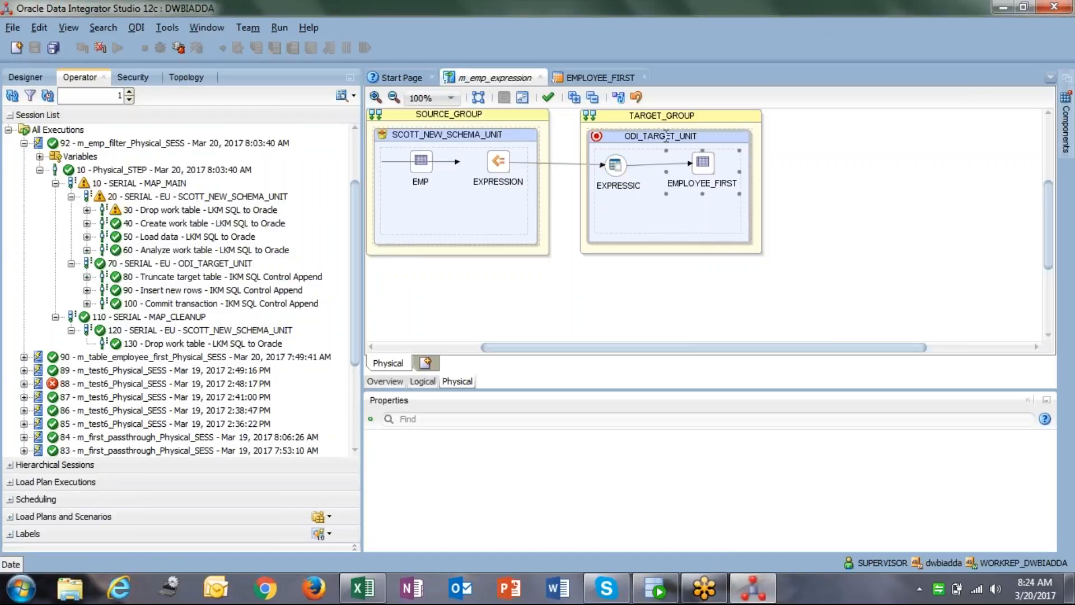
pyautogui.click(661, 132)
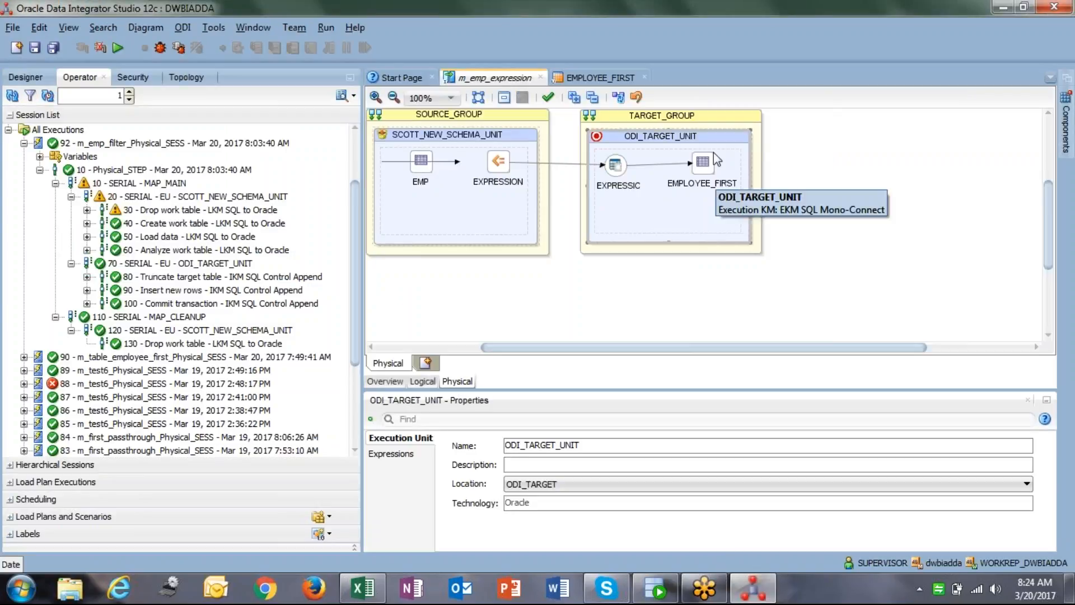
pyautogui.click(681, 118)
pyautogui.click(671, 139)
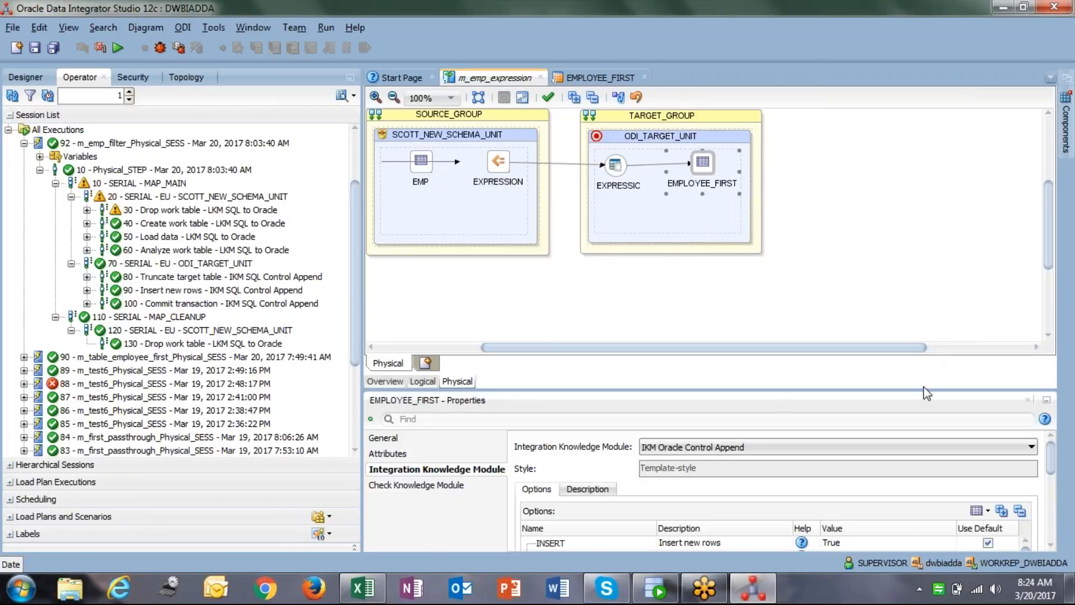
pyautogui.moveTo(920, 392); pyautogui.dragTo(921, 297)
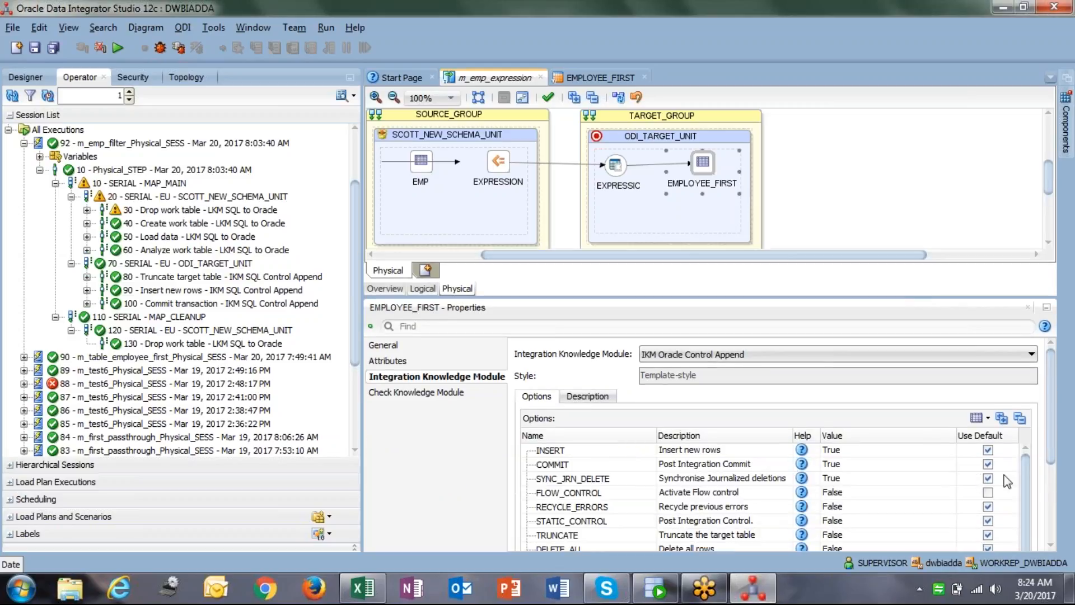
pyautogui.scroll(-1, 1028, 480)
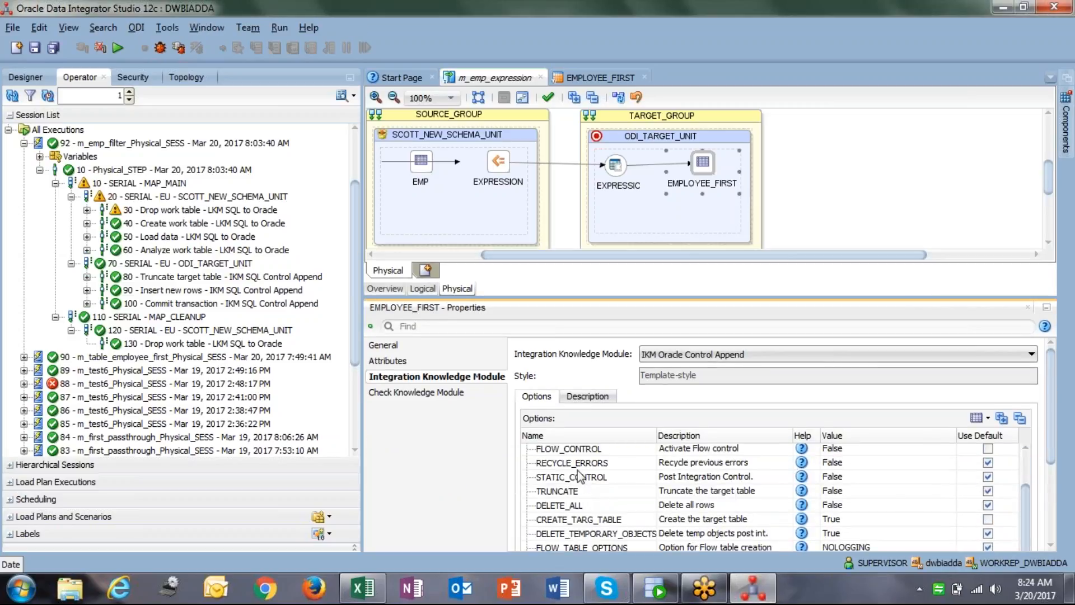
pyautogui.click(877, 523)
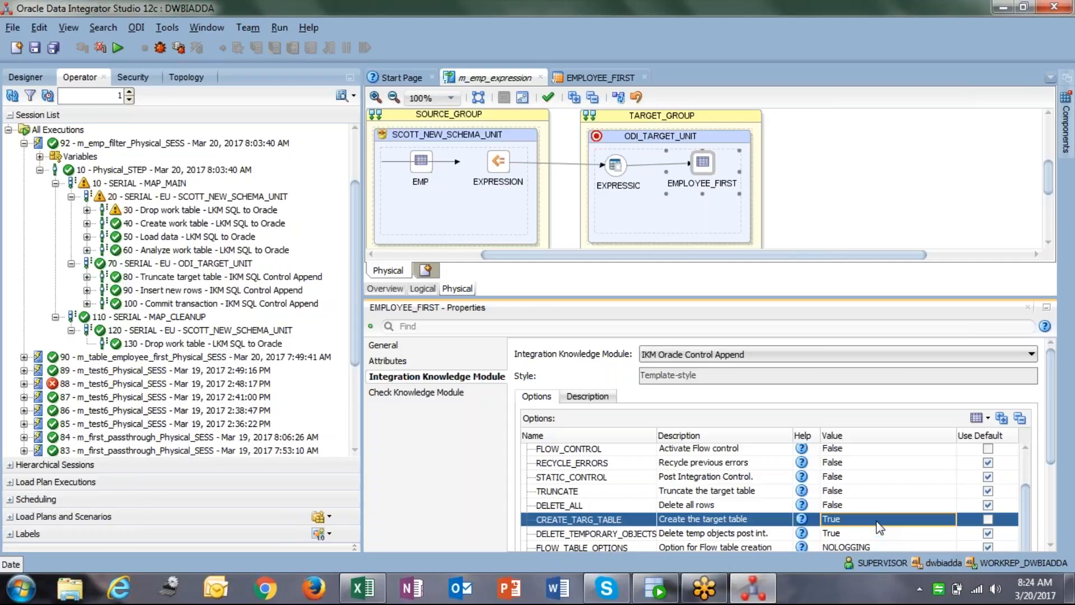
# Check the loading knowledge module assigned to the expression access point in the target group and the available alternatives.
pyautogui.click(608, 176)
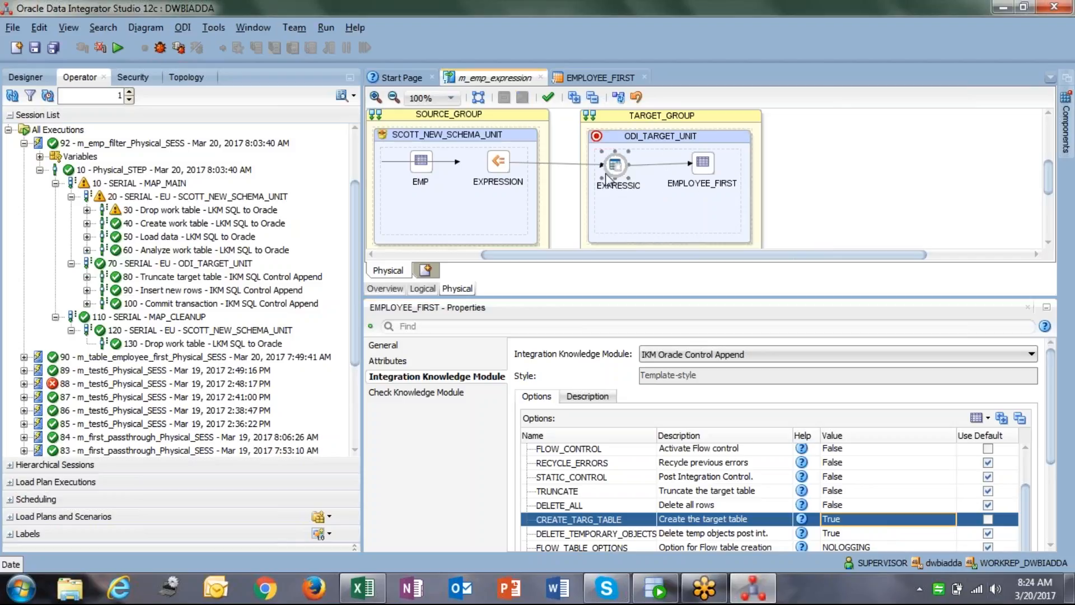
pyautogui.click(418, 377)
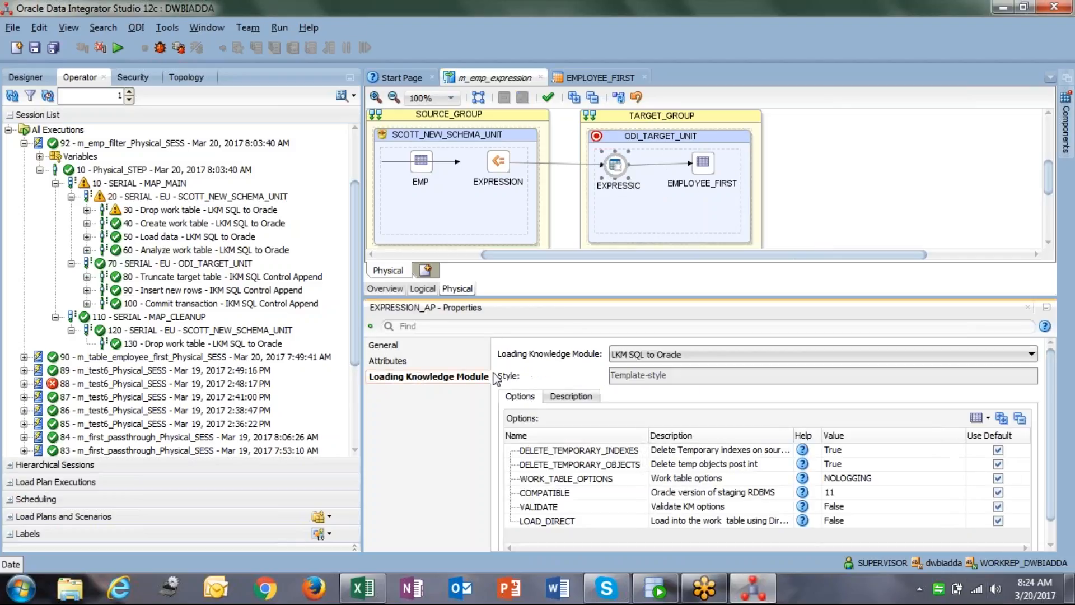
pyautogui.click(686, 355)
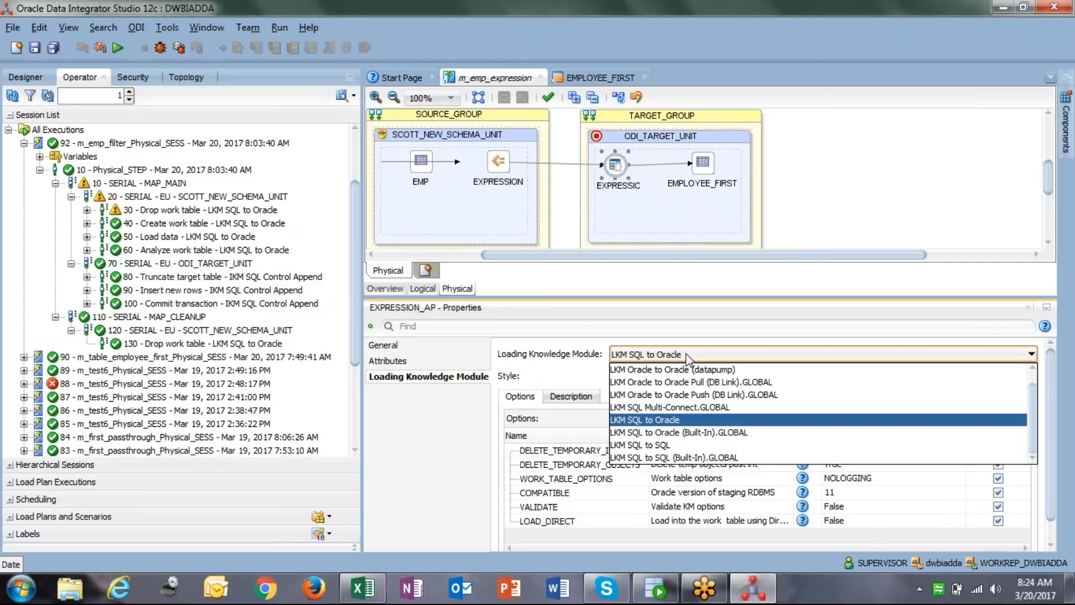
pyautogui.click(817, 219)
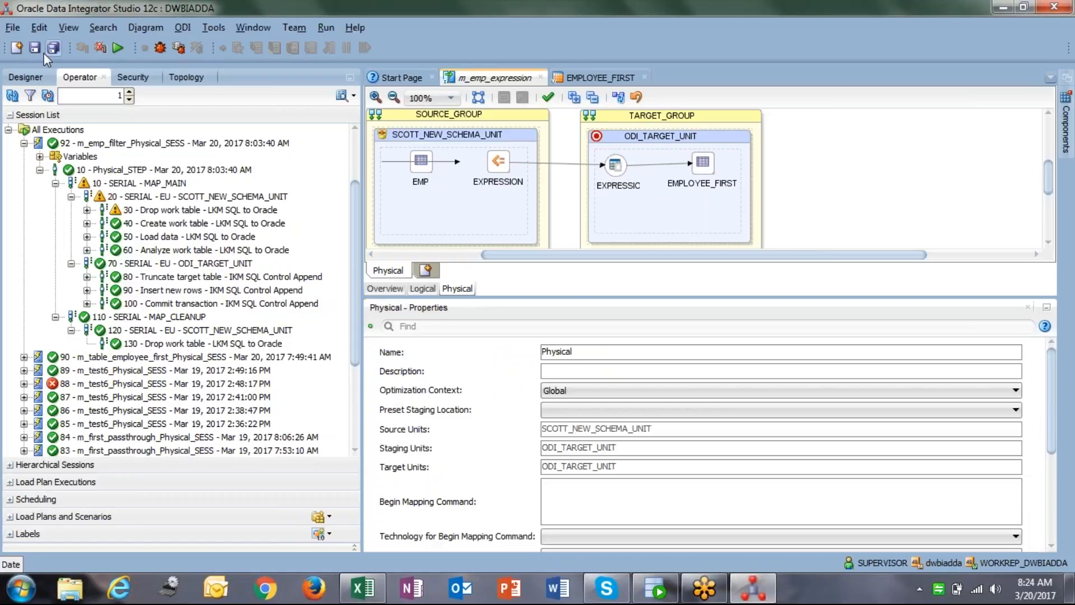
# Save the m_emp_expression mapping and run its Physical design in the Global context with the Local (No Agent) agent.
pyautogui.click(37, 49)
pyautogui.click(120, 49)
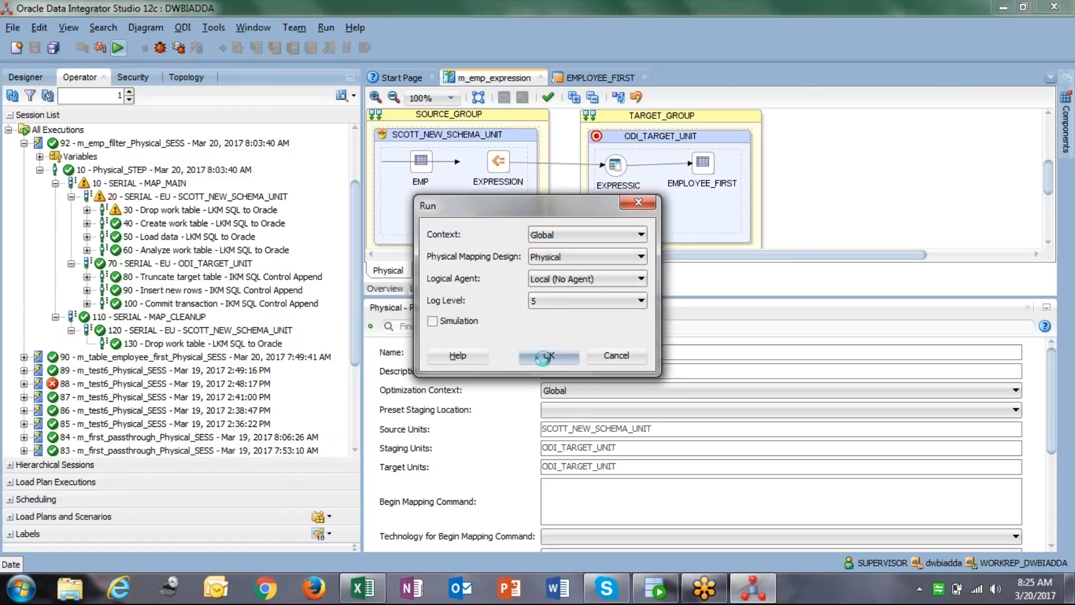
pyautogui.click(543, 357)
pyautogui.click(647, 324)
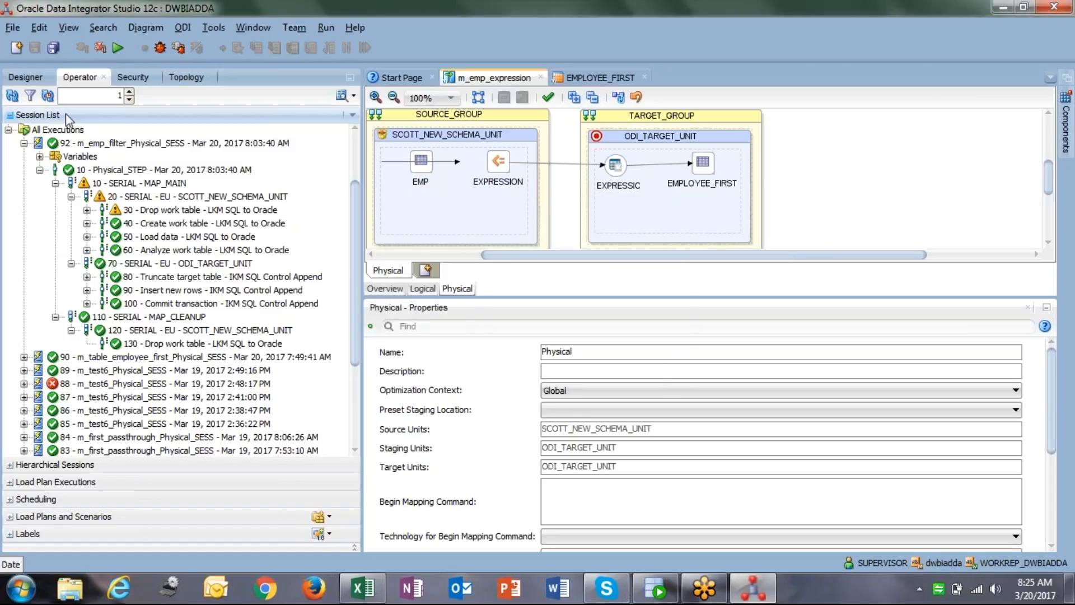
# Refresh the session list and open the Insert new rows task under ODI_TARGET_UNIT in the new m_emp_expression session.
pyautogui.click(12, 96)
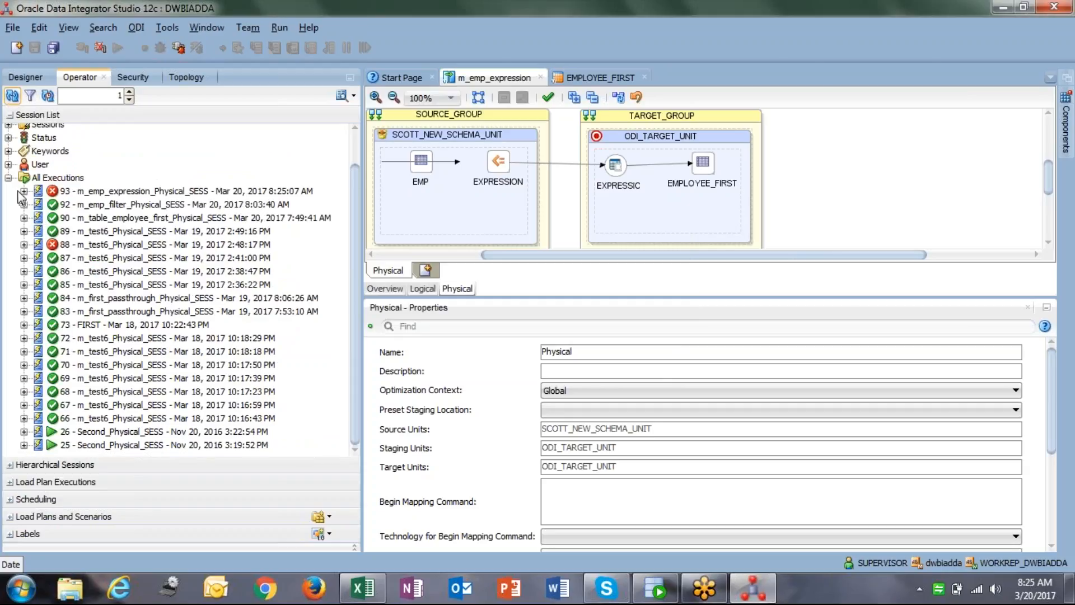
pyautogui.click(23, 191)
pyautogui.click(40, 218)
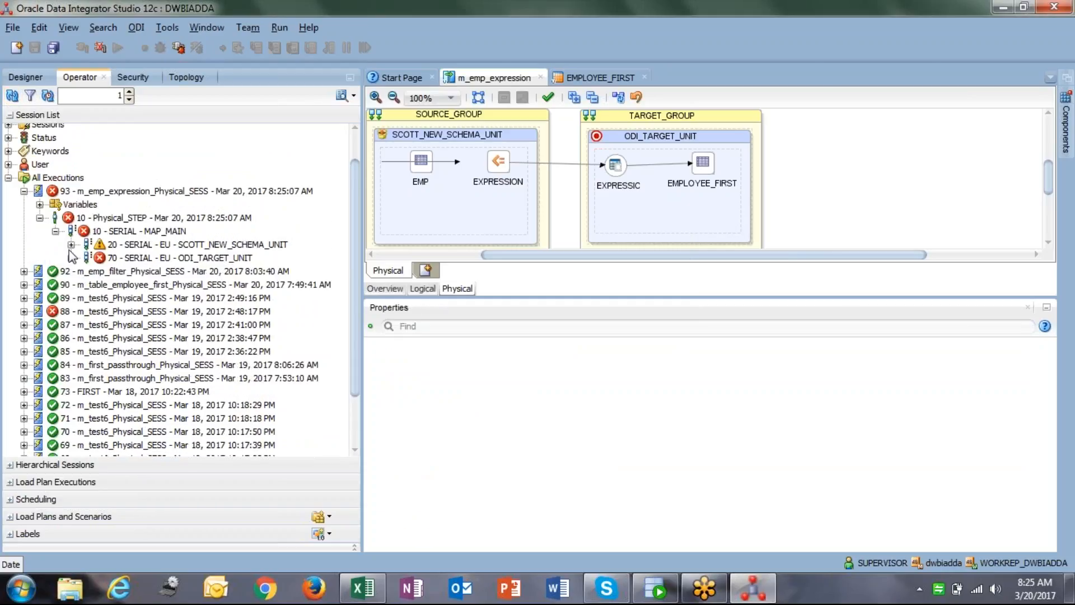
pyautogui.click(72, 258)
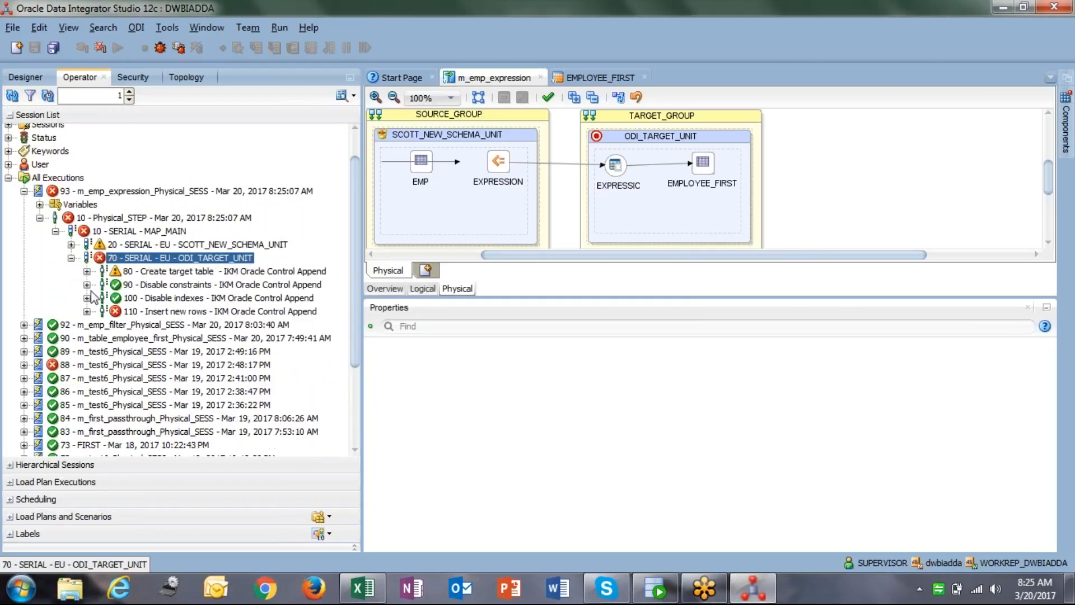
pyautogui.click(87, 311)
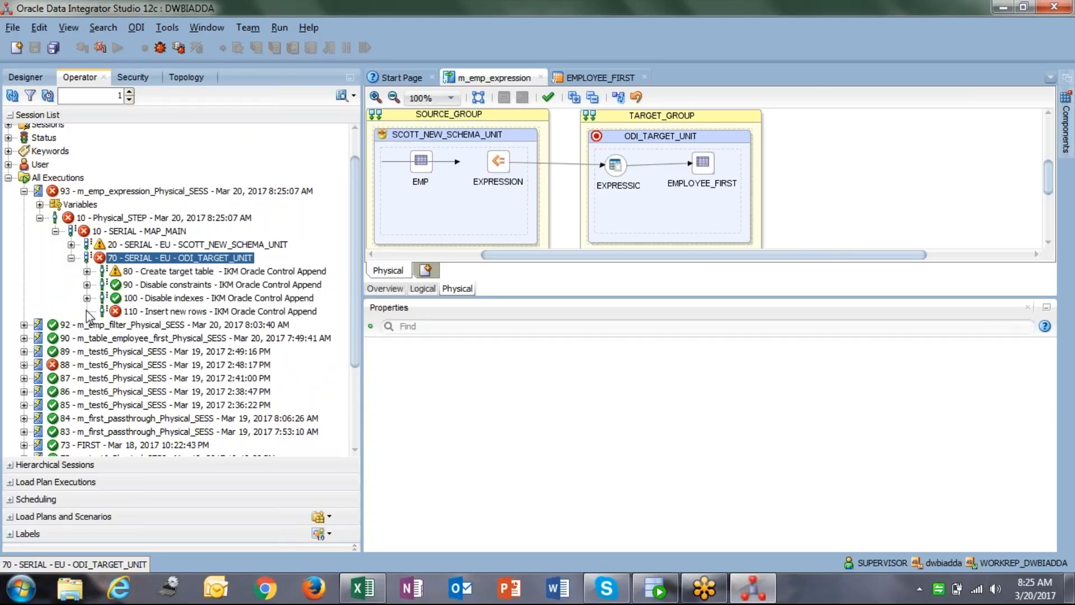
pyautogui.doubleClick(146, 312)
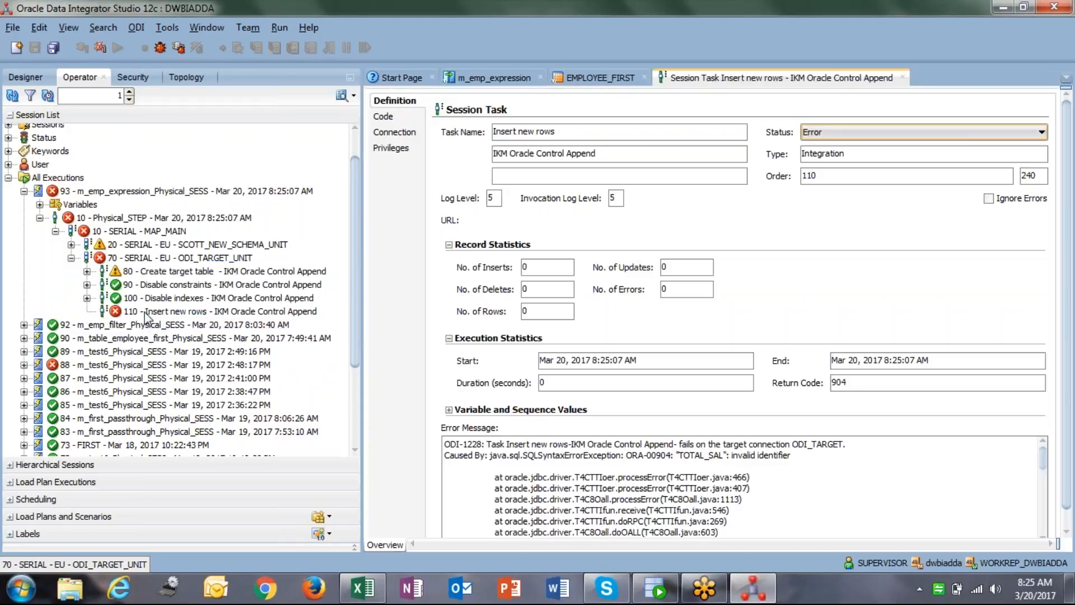
# Examine the Insert new rows task's error message and its executed target code, including the ODI_TARGET.EMPLOYEE_FIRST insert target.
pyautogui.moveTo(794, 454); pyautogui.dragTo(716, 445)
pyautogui.click(733, 454)
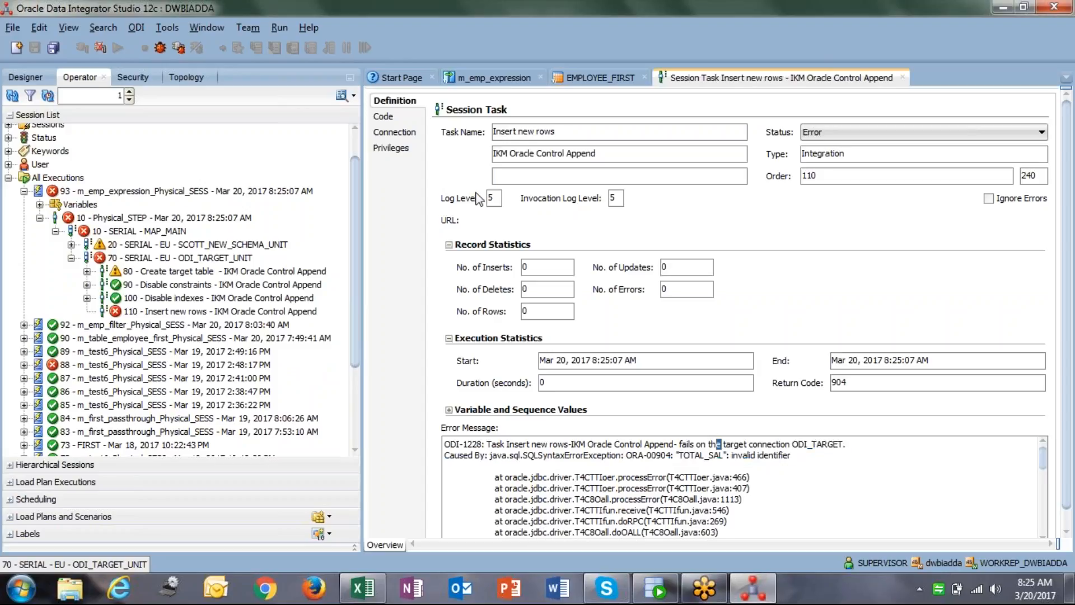
pyautogui.click(385, 117)
pyautogui.scroll(-3, 538, 280)
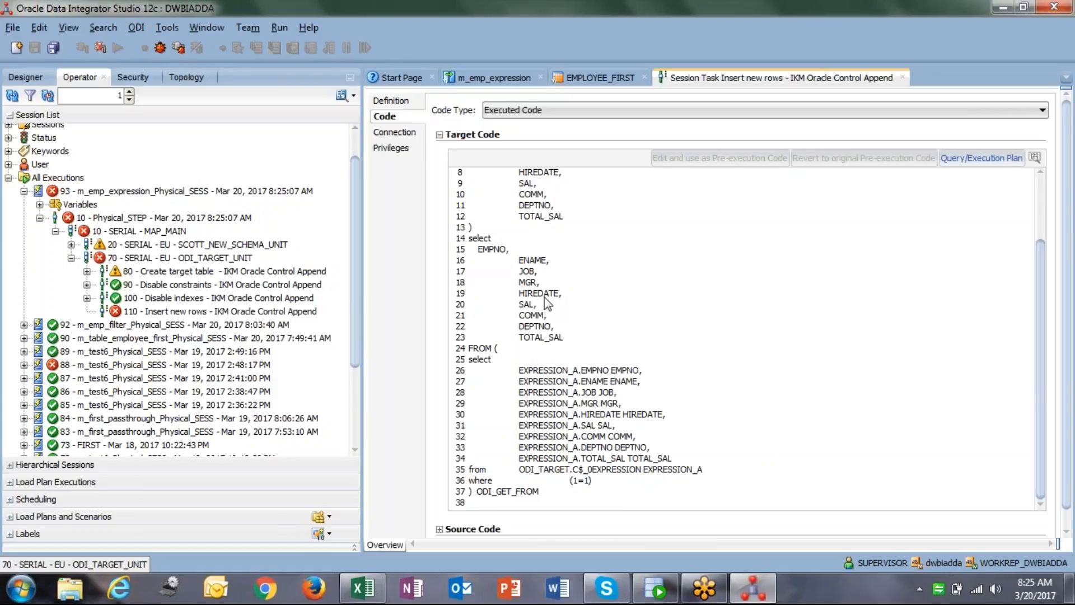
pyautogui.scroll(3, 544, 297)
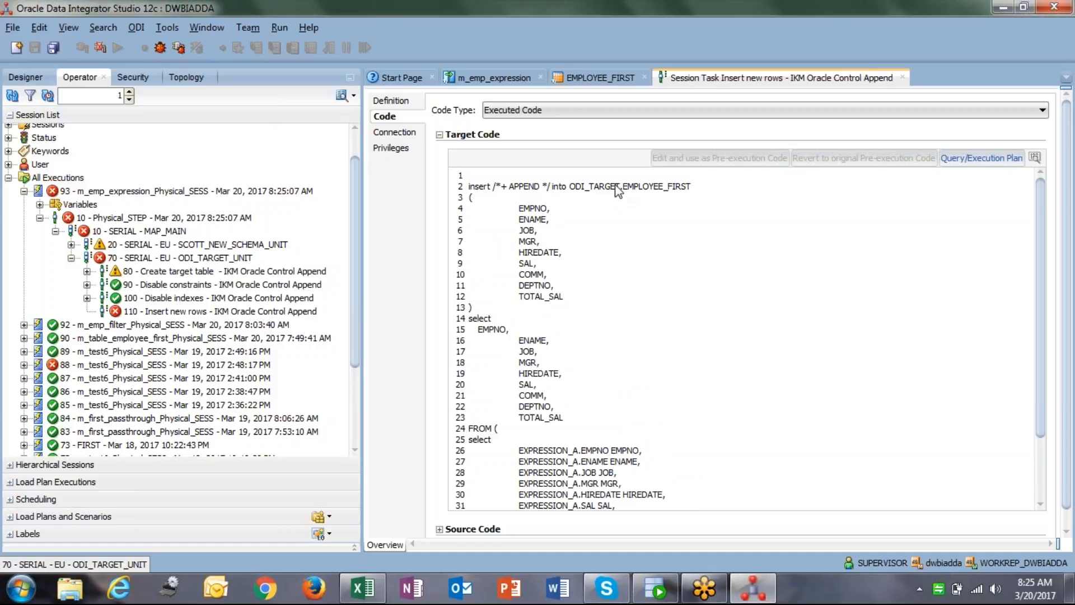
pyautogui.moveTo(576, 186); pyautogui.dragTo(690, 187)
pyautogui.click(690, 187)
pyautogui.moveTo(575, 186); pyautogui.dragTo(651, 187)
pyautogui.click(667, 185)
# Check the task list under ODI_TARGET_UNIT and the full insert statement in the Insert new rows target code.
pyautogui.click(86, 298)
pyautogui.click(87, 285)
pyautogui.click(86, 271)
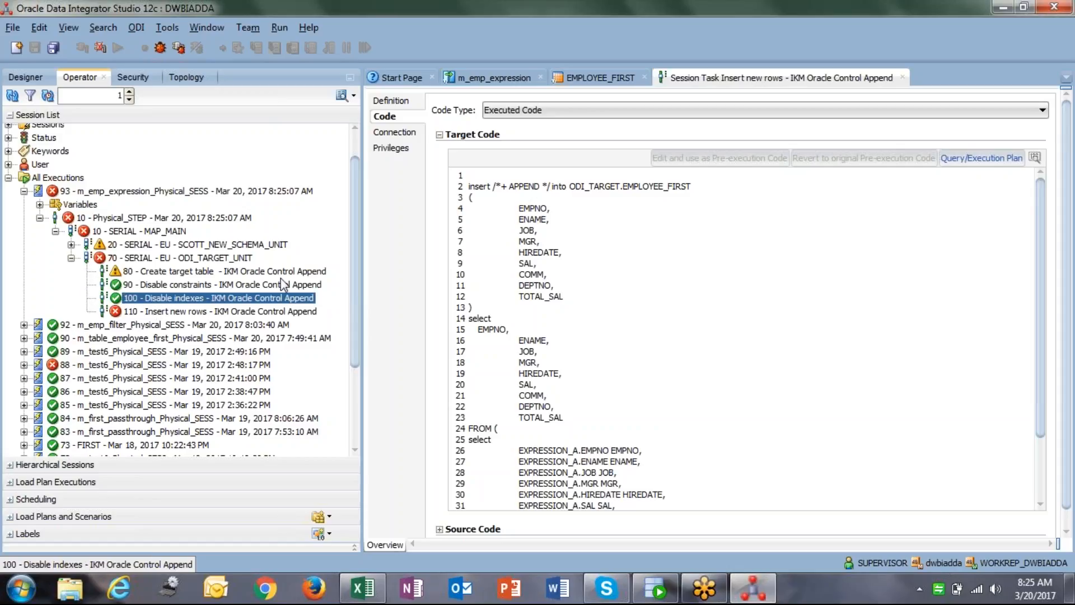
pyautogui.moveTo(466, 186); pyautogui.dragTo(599, 548)
pyautogui.click(581, 334)
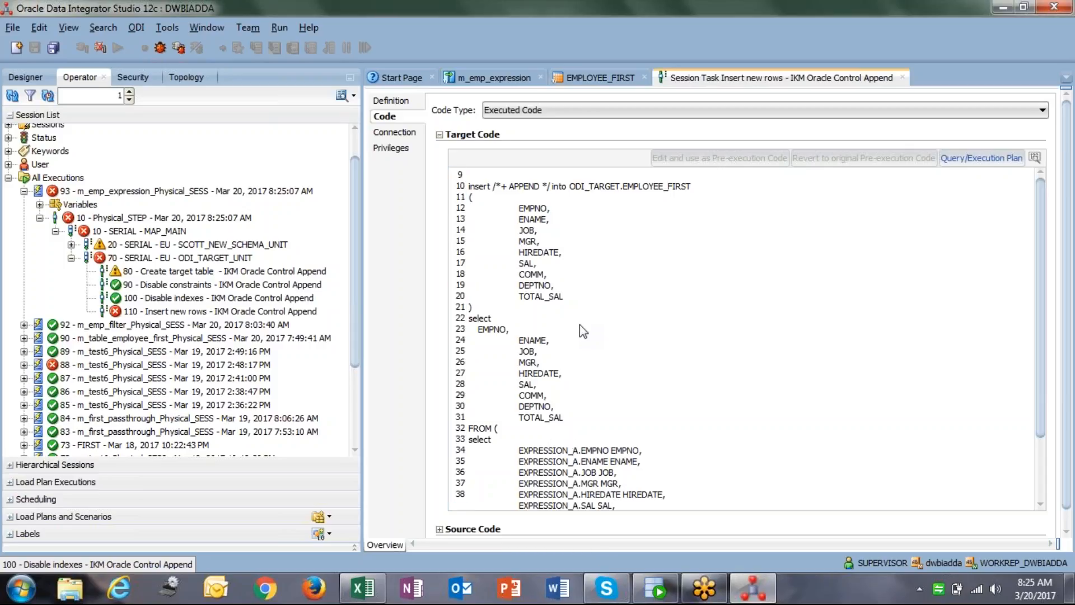
# Review the general properties and integration knowledge module options of the EMPLOYEE_FIRST target in the m_emp_expression physical design.
pyautogui.click(496, 78)
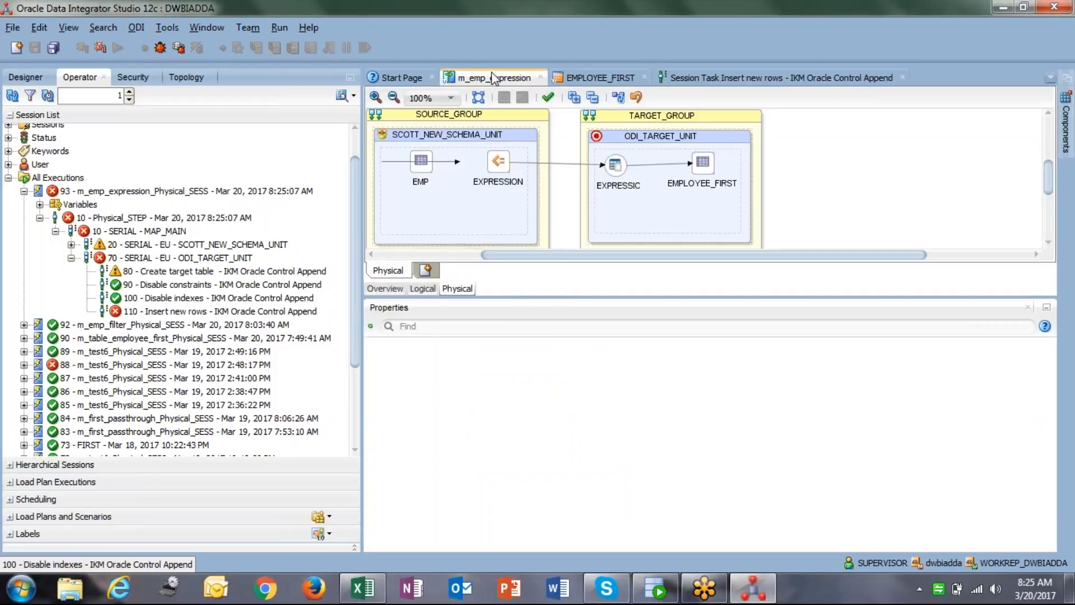
pyautogui.click(681, 136)
pyautogui.click(701, 164)
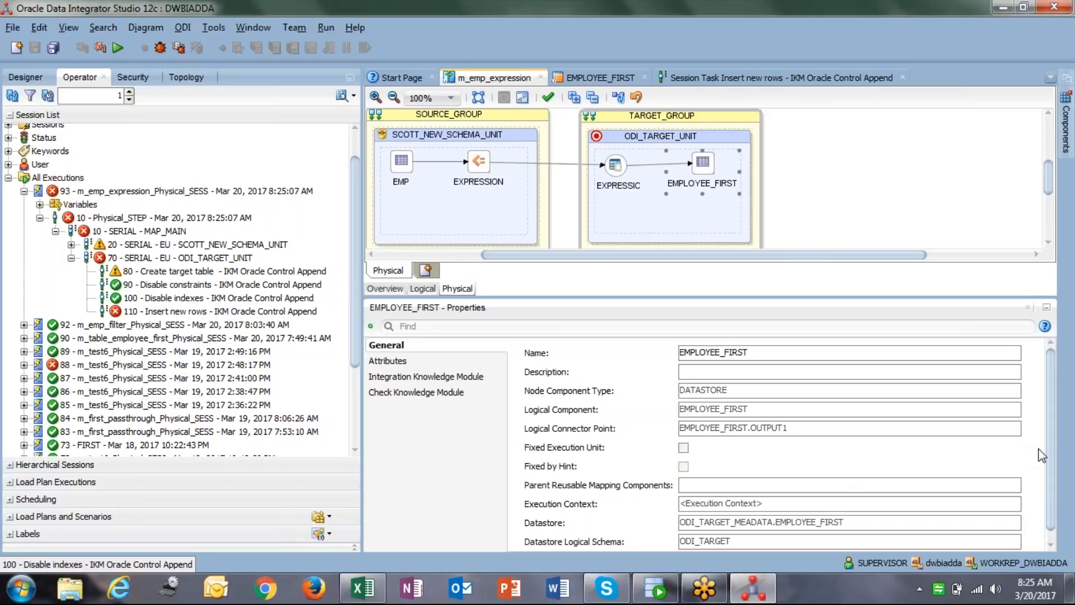
pyautogui.moveTo(1054, 458); pyautogui.dragTo(1051, 500)
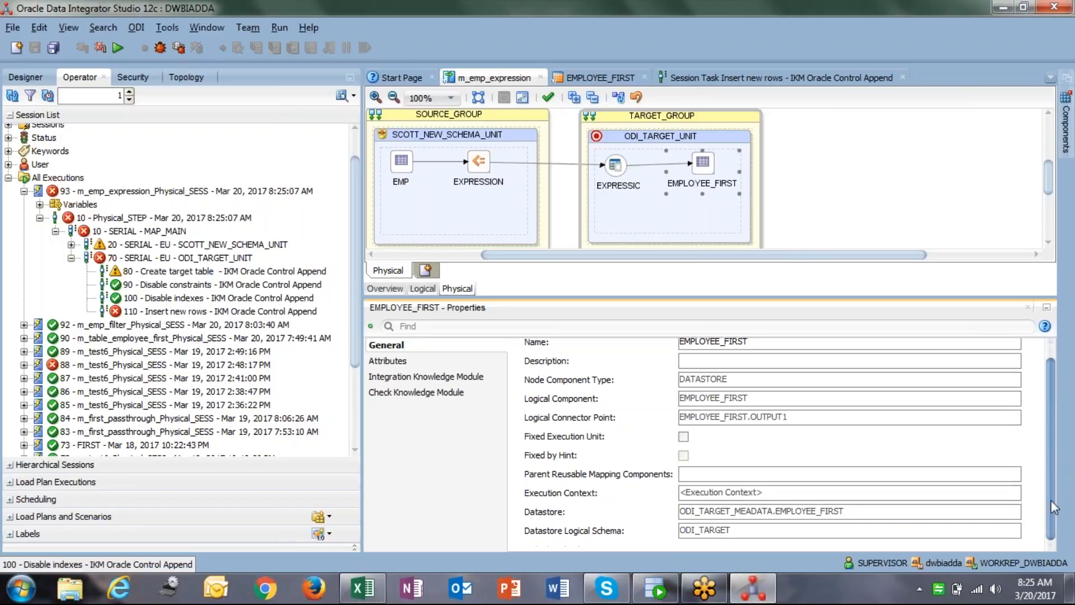
pyautogui.click(436, 377)
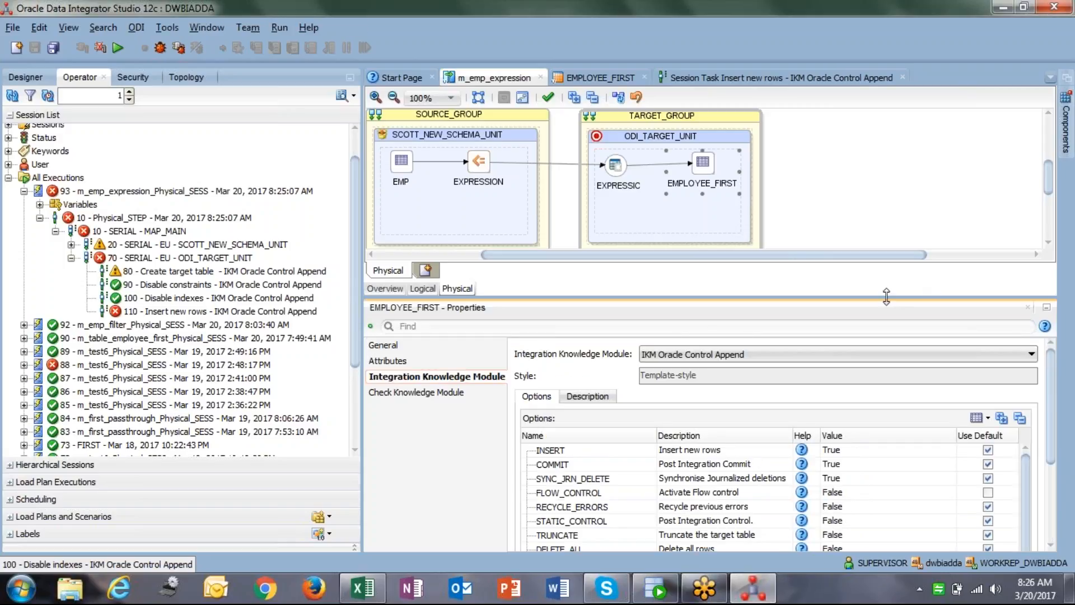
pyautogui.moveTo(886, 286); pyautogui.dragTo(887, 221)
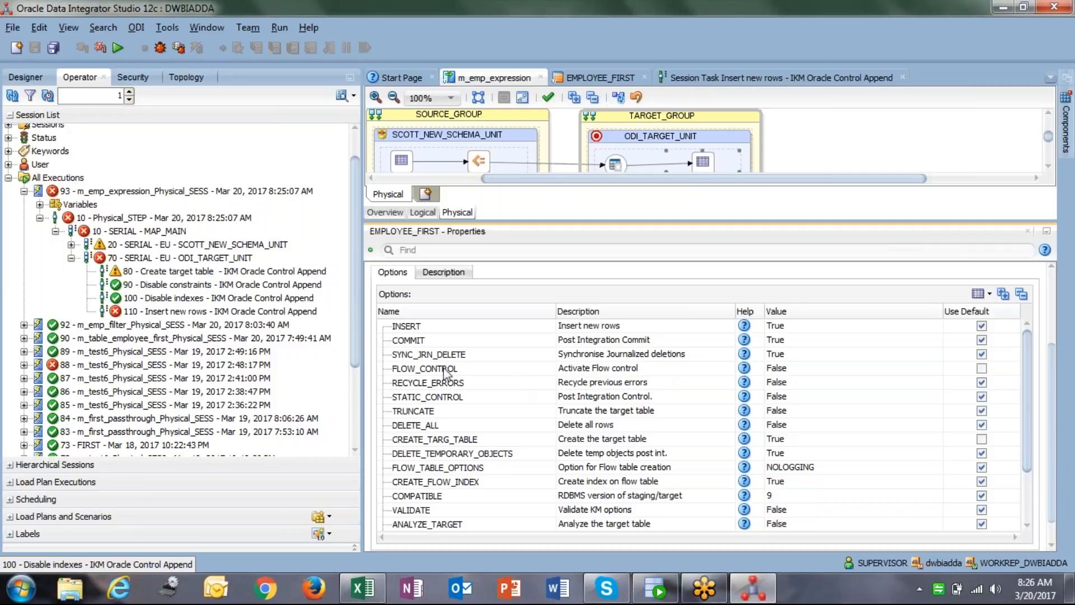
pyautogui.click(704, 164)
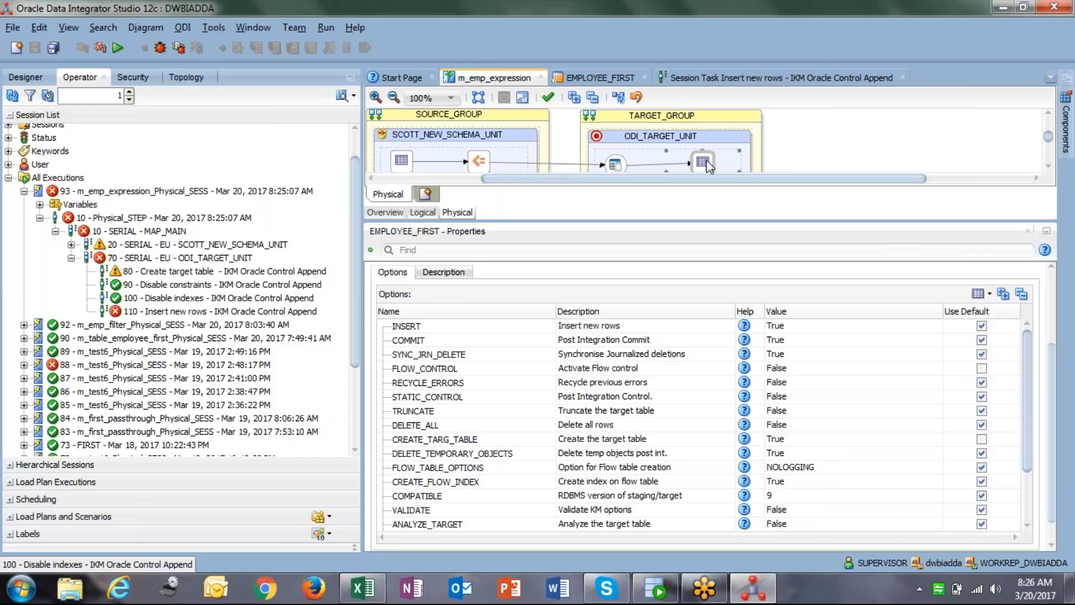
pyautogui.click(548, 219)
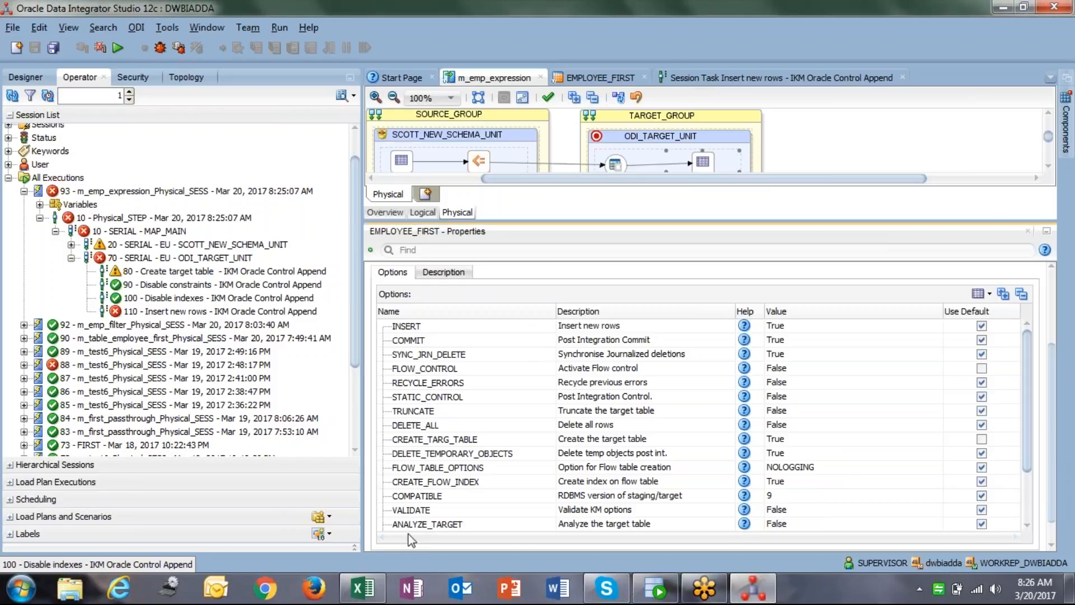
pyautogui.click(697, 159)
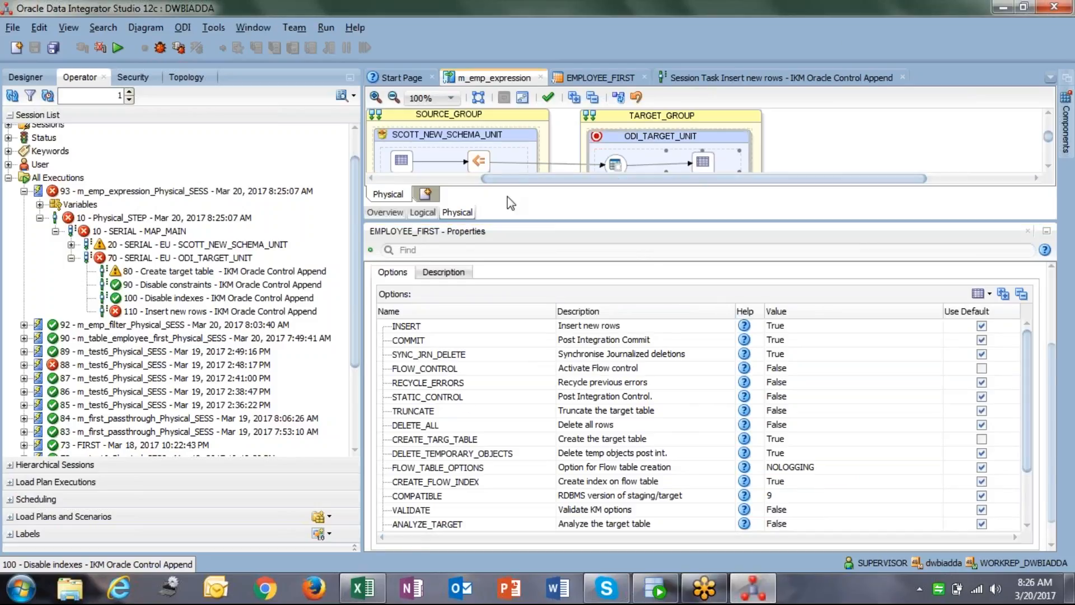
# Set EMPLOYEE_FIRST's integration knowledge module to IKM Oracle Insert.GLOBAL and its CREATE_TARGET_TABLE option to True.
pyautogui.click(701, 162)
pyautogui.moveTo(715, 222); pyautogui.dragTo(728, 334)
pyautogui.click(728, 390)
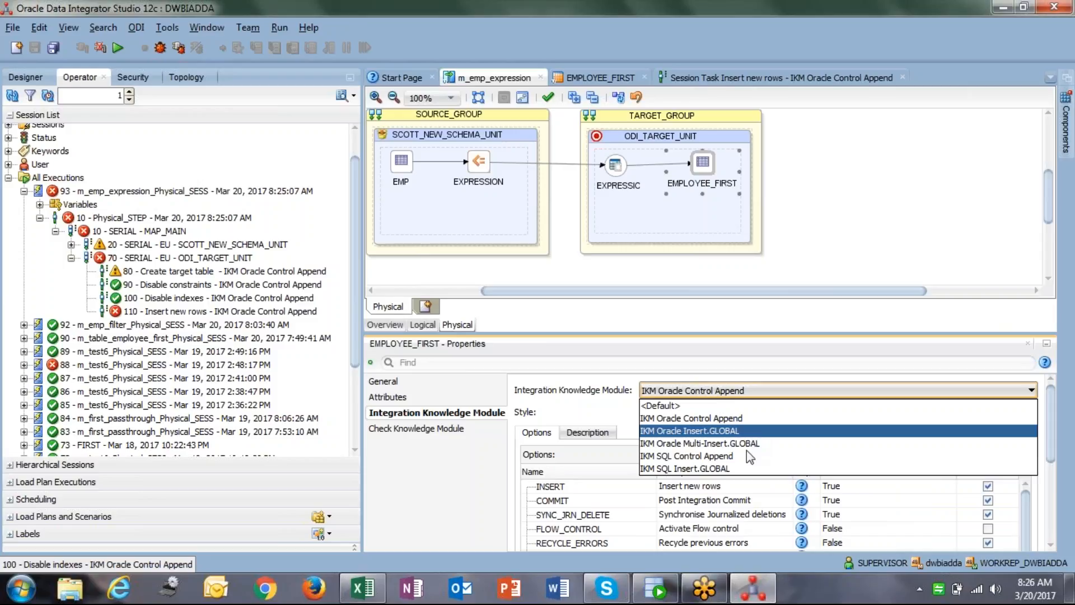
pyautogui.click(741, 430)
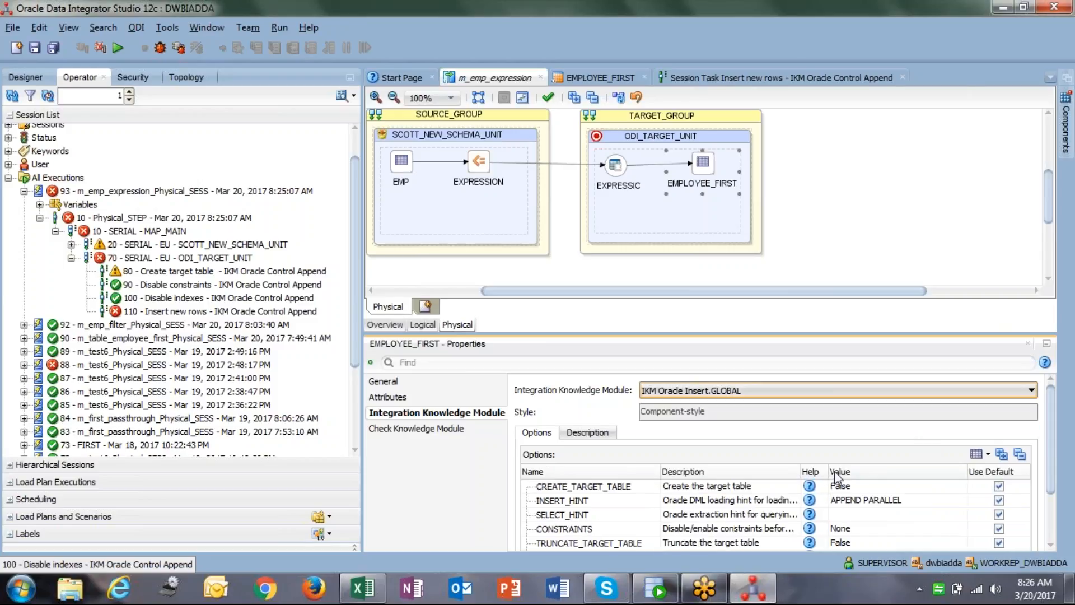
pyautogui.click(845, 485)
pyautogui.click(845, 485)
pyautogui.click(852, 506)
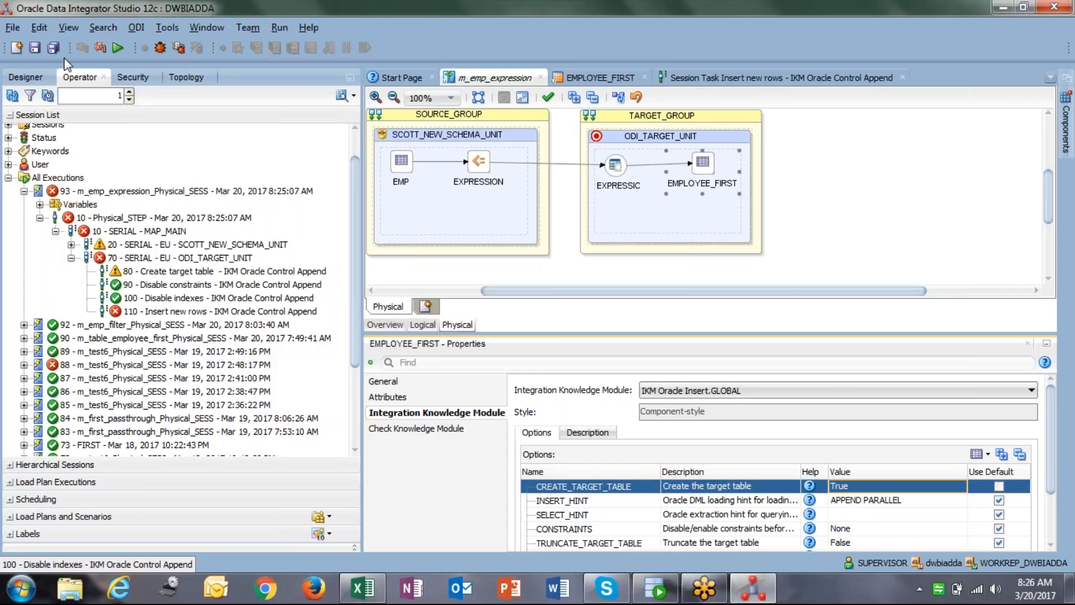
# Save the mapping and run its Physical design in the Global context with Local (No Agent) and log level 5.
pyautogui.click(35, 48)
pyautogui.click(115, 53)
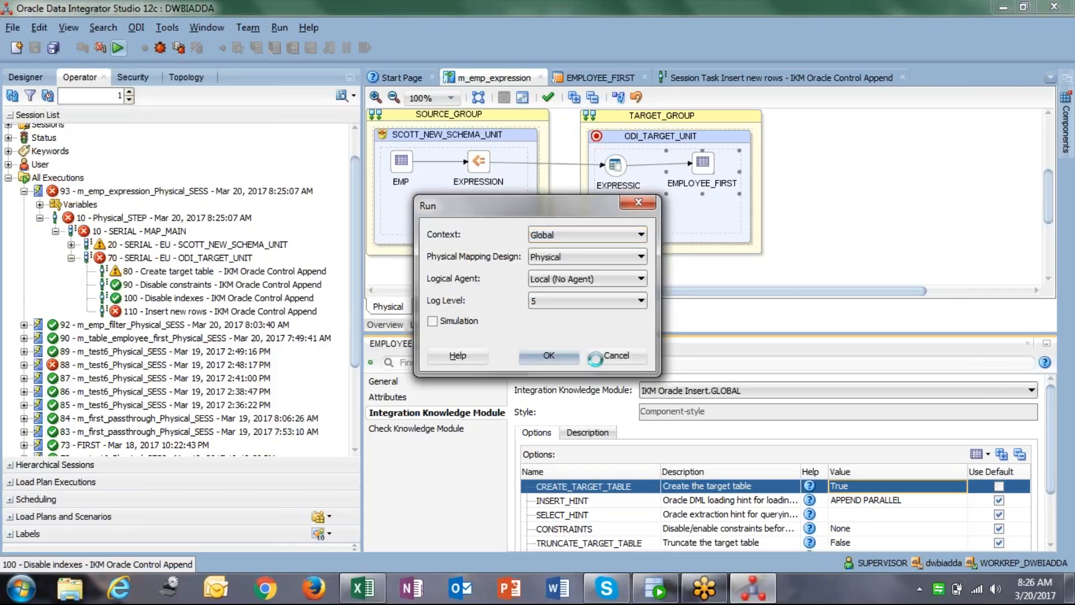
pyautogui.click(548, 355)
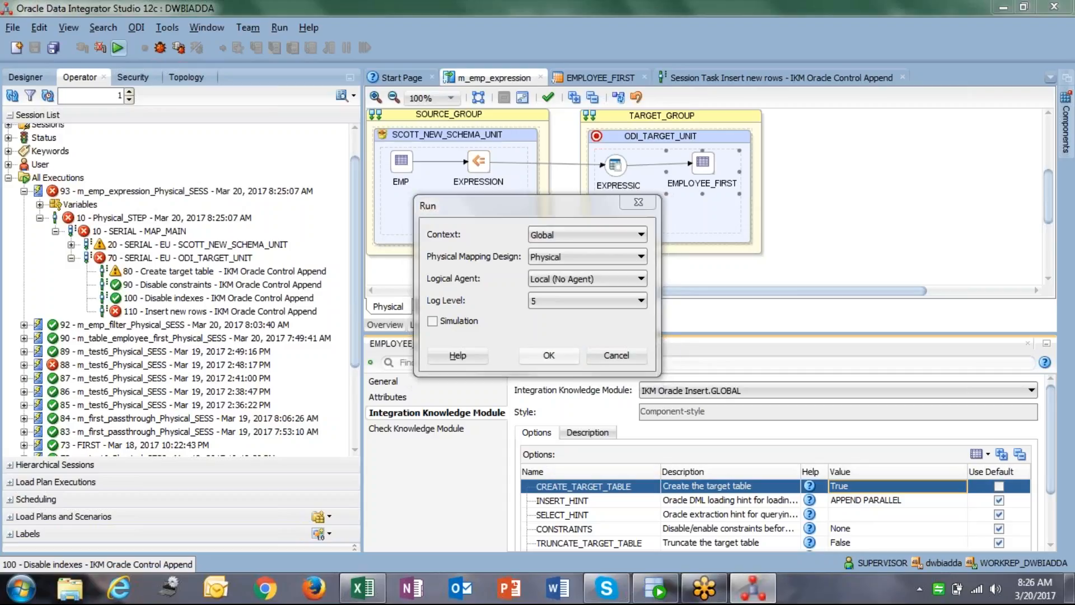
pyautogui.click(652, 317)
# Refresh the session list and expand the newest m_emp_expression session down to the tasks under ODI_TARGET_UNIT.
pyautogui.click(12, 96)
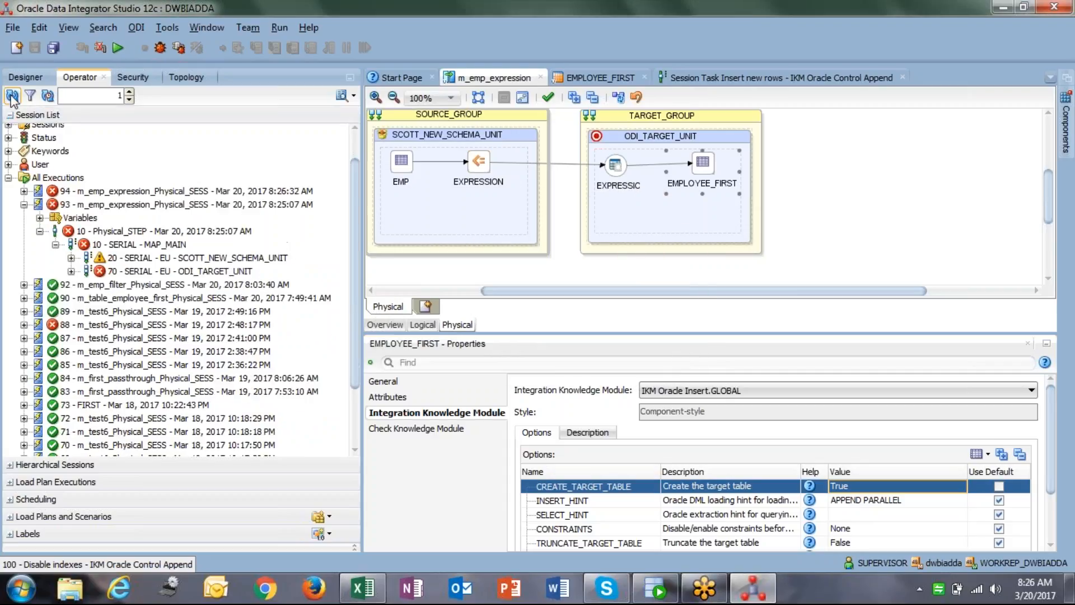
pyautogui.click(24, 191)
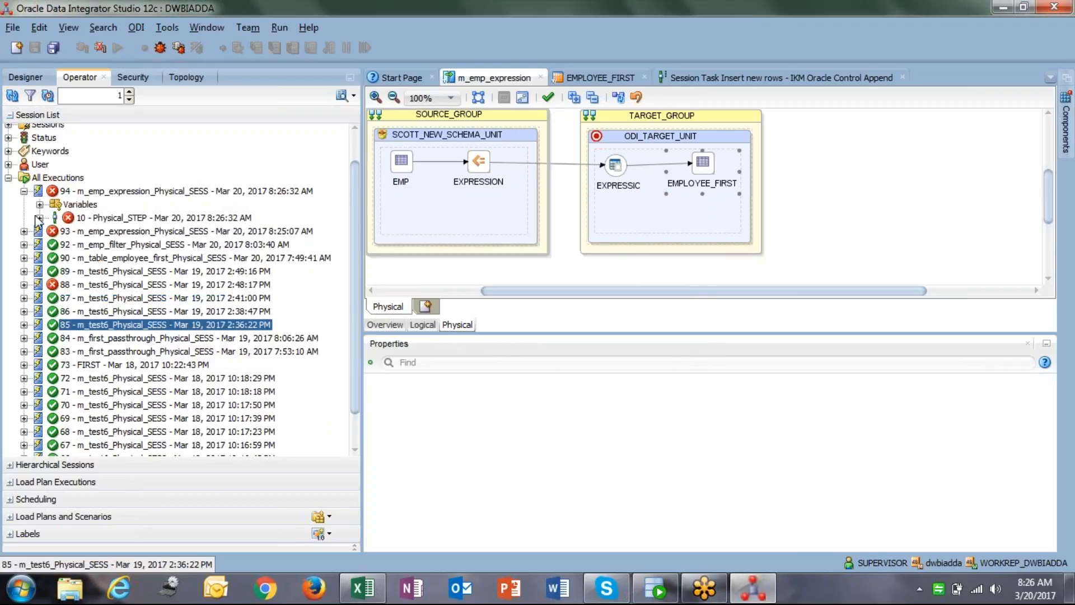
pyautogui.click(39, 218)
pyautogui.click(56, 244)
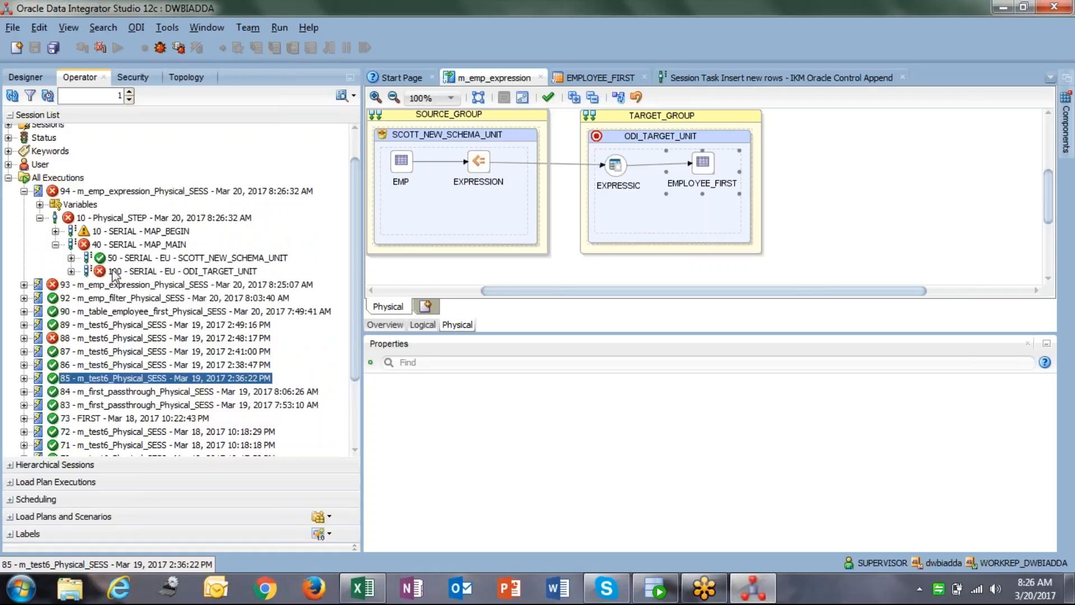
pyautogui.click(84, 273)
pyautogui.click(71, 272)
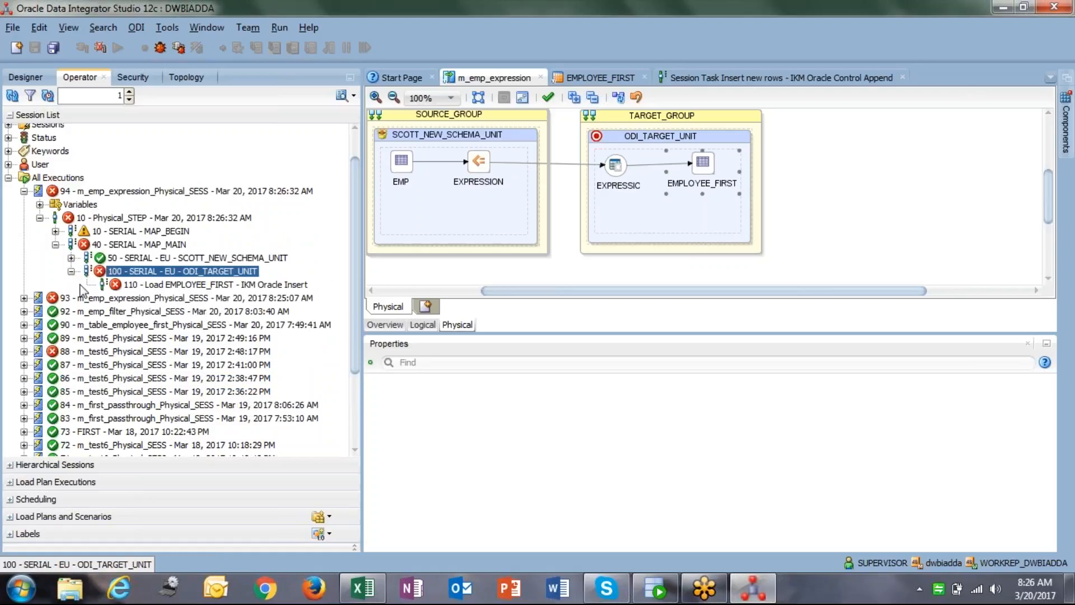
# Open the Load EMPLOYEE_FIRST task and examine the insert statement in its executed target code.
pyautogui.click(147, 285)
pyautogui.doubleClick(147, 285)
pyautogui.click(408, 118)
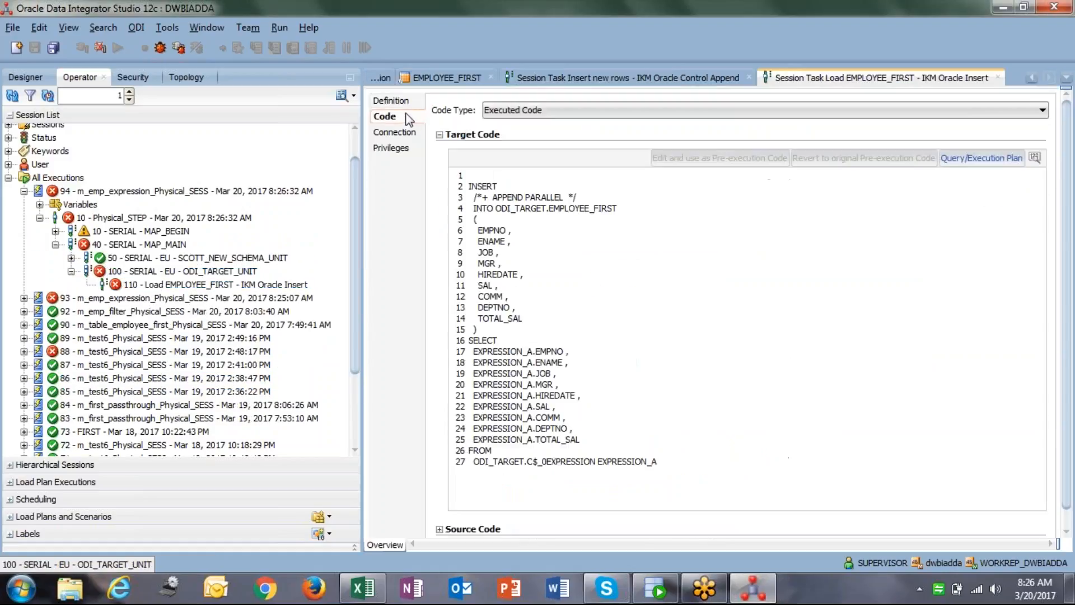
pyautogui.moveTo(691, 483); pyautogui.dragTo(492, 199)
pyautogui.click(492, 199)
pyautogui.moveTo(533, 324); pyautogui.dragTo(462, 211)
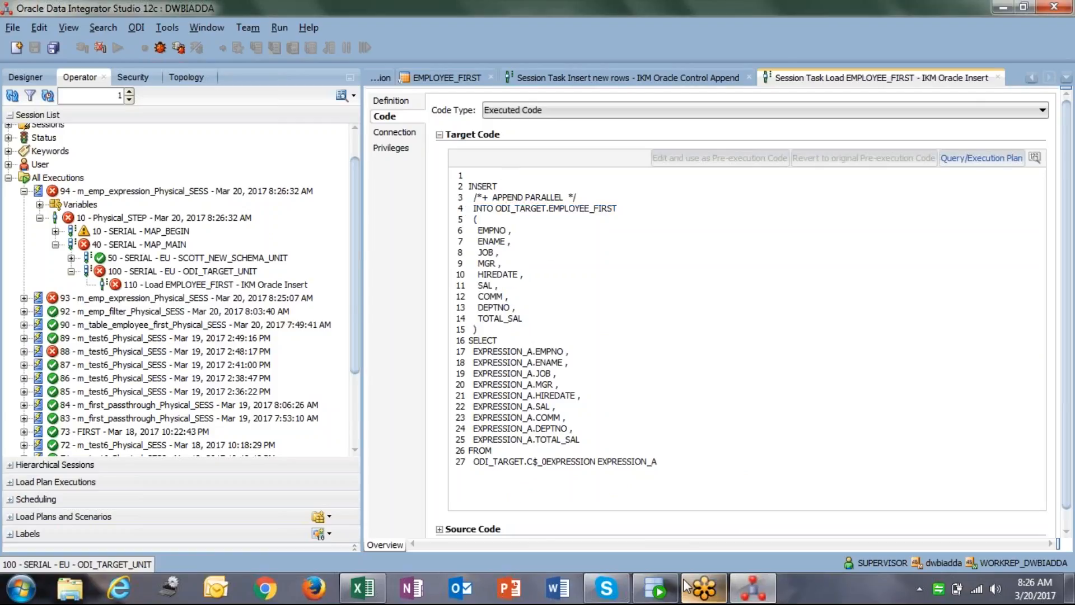
# Switch to SQL Developer, begin a "DROP TABLE EMP" statement below the query in the ODI_TARGET worksheet, and return to ODI Studio.
pyautogui.click(656, 588)
pyautogui.click(428, 162)
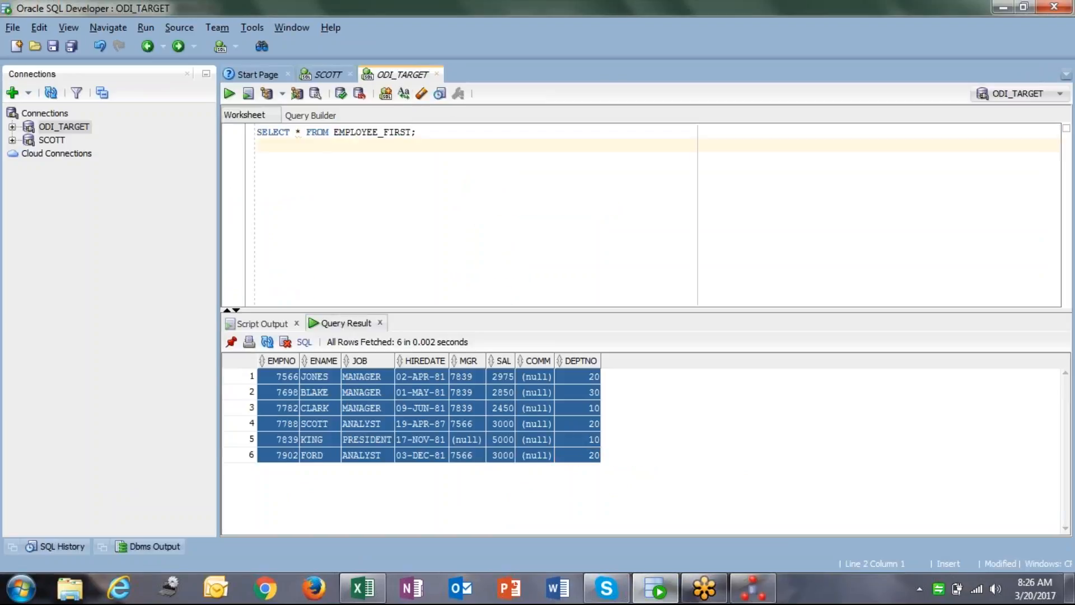
pyautogui.write('DROP TABLE EMP')
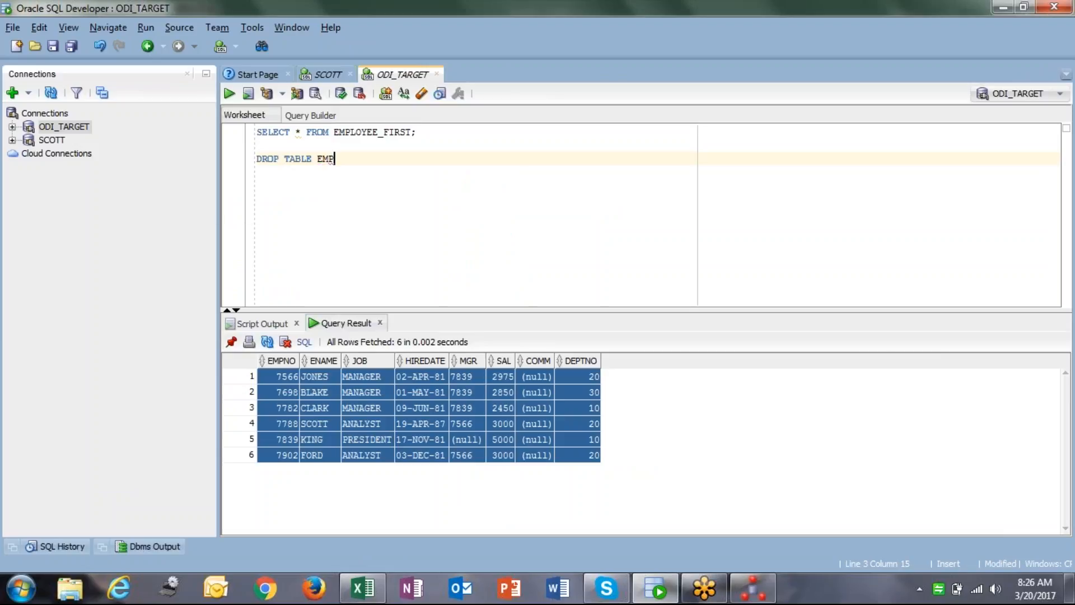
pyautogui.hotkey('alt', 'Tab')
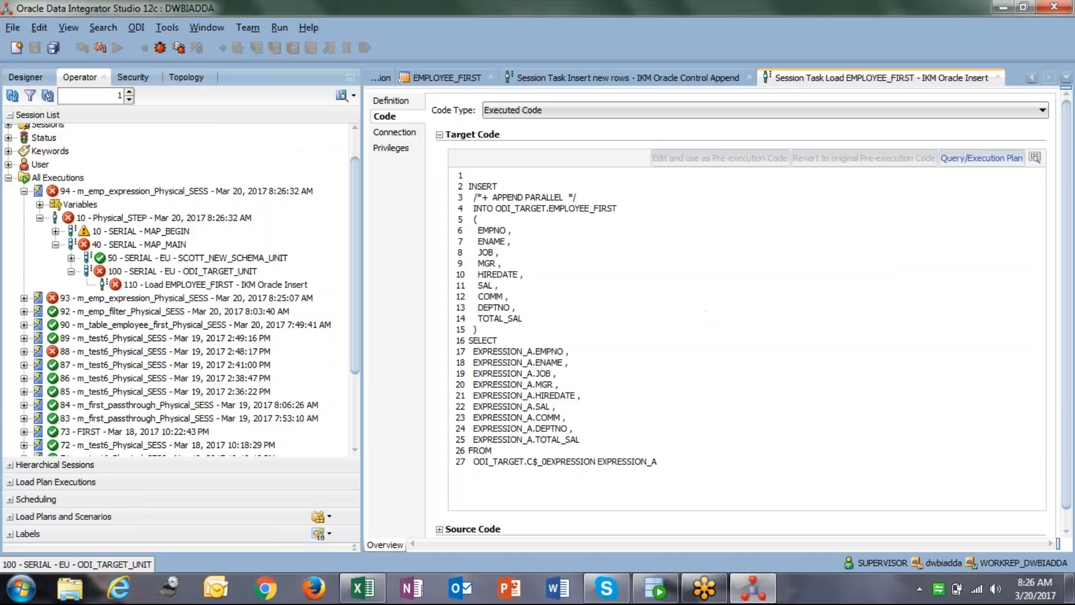
# Check the EMPLOYEE_FIRST datastore attributes and set TRUNCATE_TARGET_TABLE to True for the target's IKM Oracle Insert.GLOBAL in m_emp_expression.
pyautogui.click(451, 77)
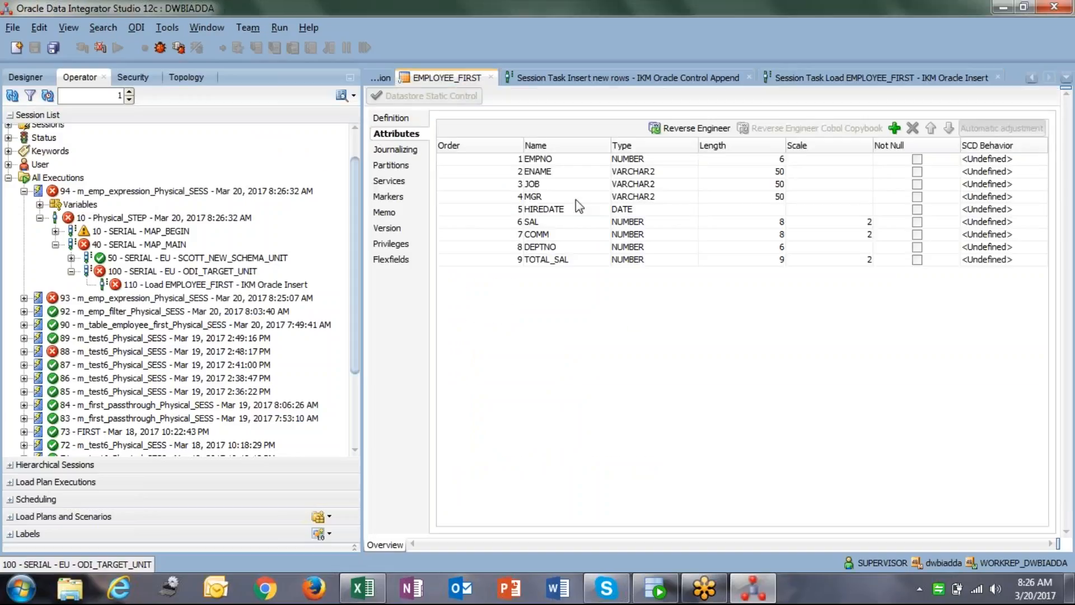
pyautogui.click(371, 78)
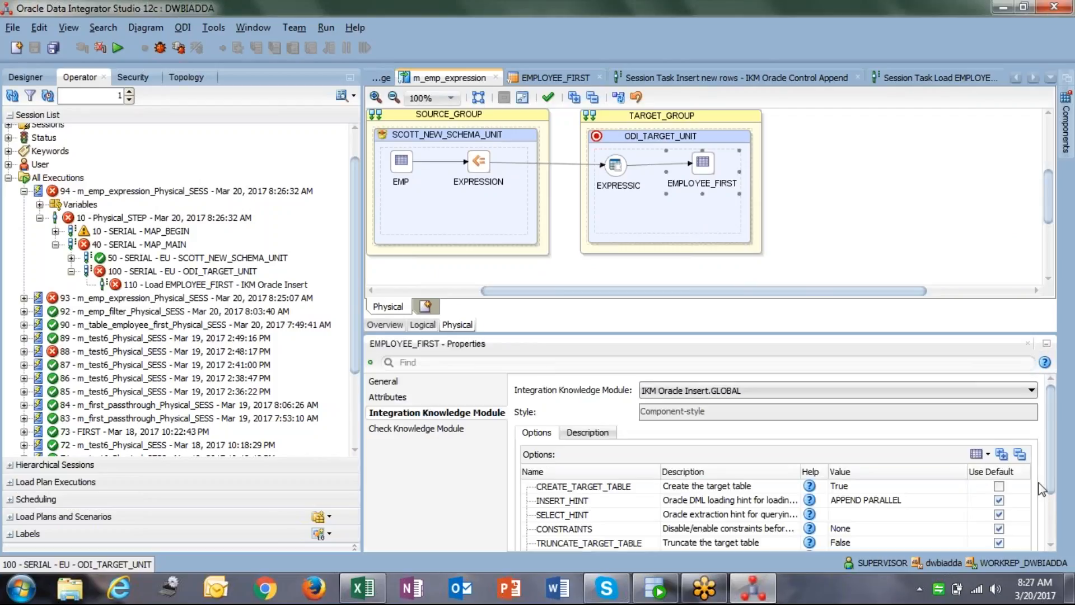
pyautogui.moveTo(1050, 466); pyautogui.dragTo(1051, 507)
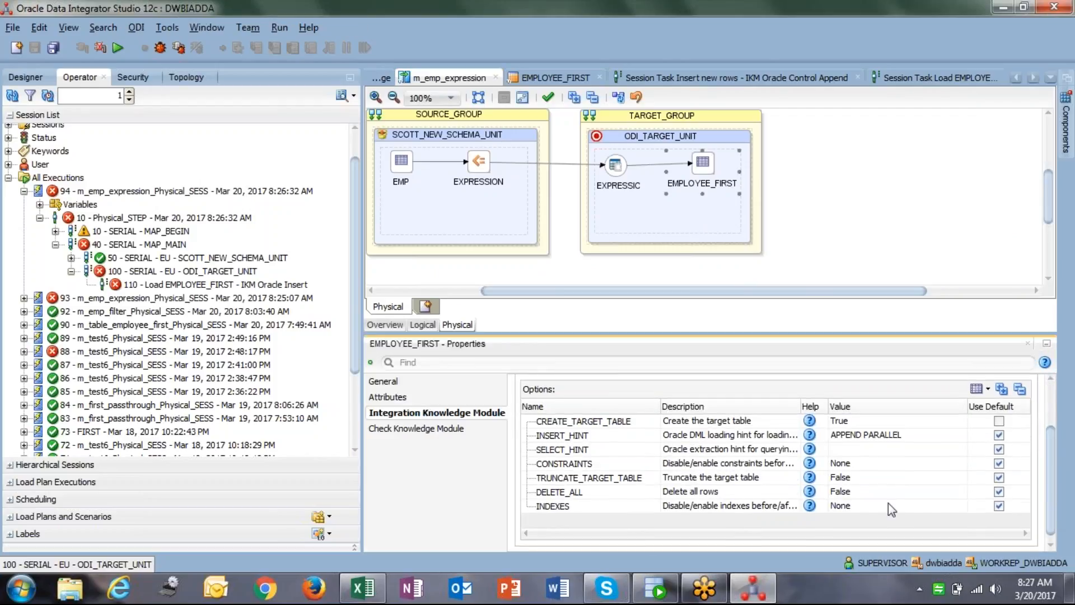
pyautogui.click(863, 477)
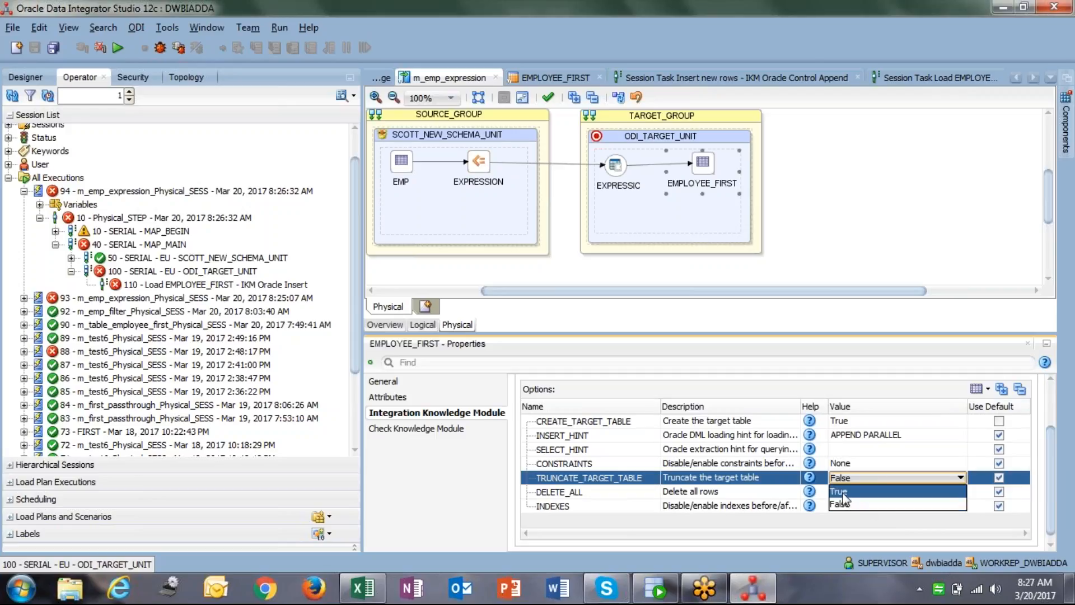
pyautogui.click(841, 496)
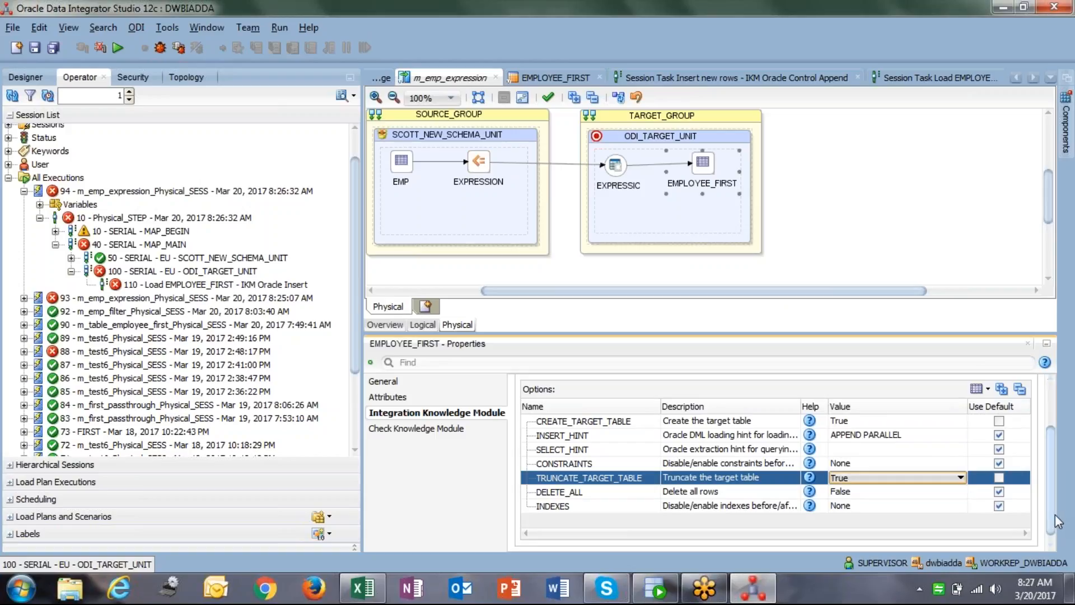
# Switch EMPLOYEE_FIRST's integration knowledge module to IKM Oracle Control Append and set its TRUNCATE option to True.
pyautogui.moveTo(1056, 515); pyautogui.dragTo(1055, 493)
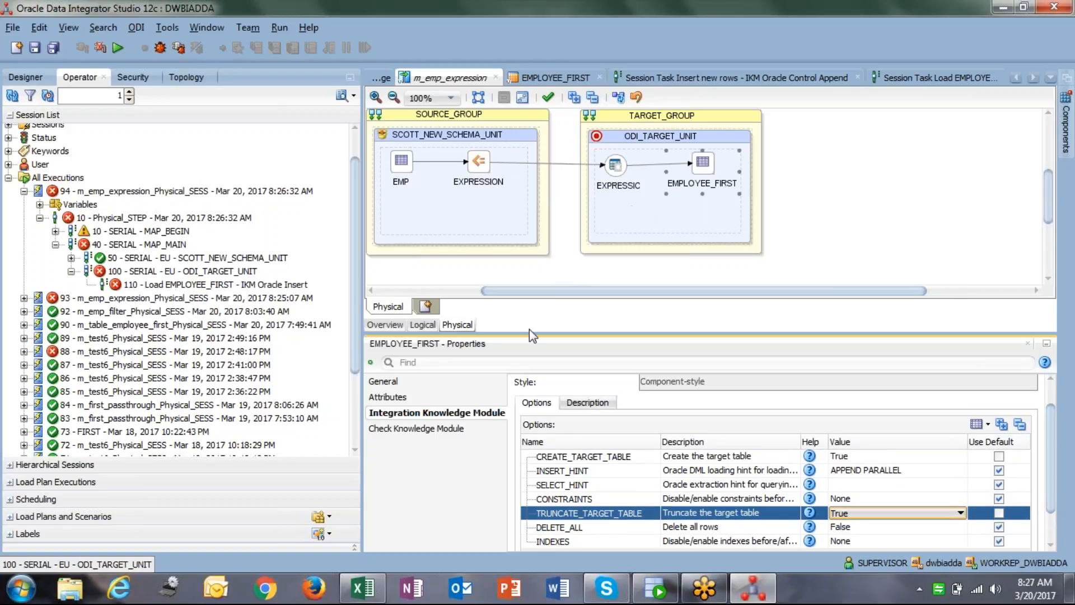
pyautogui.scroll(2, 1044, 459)
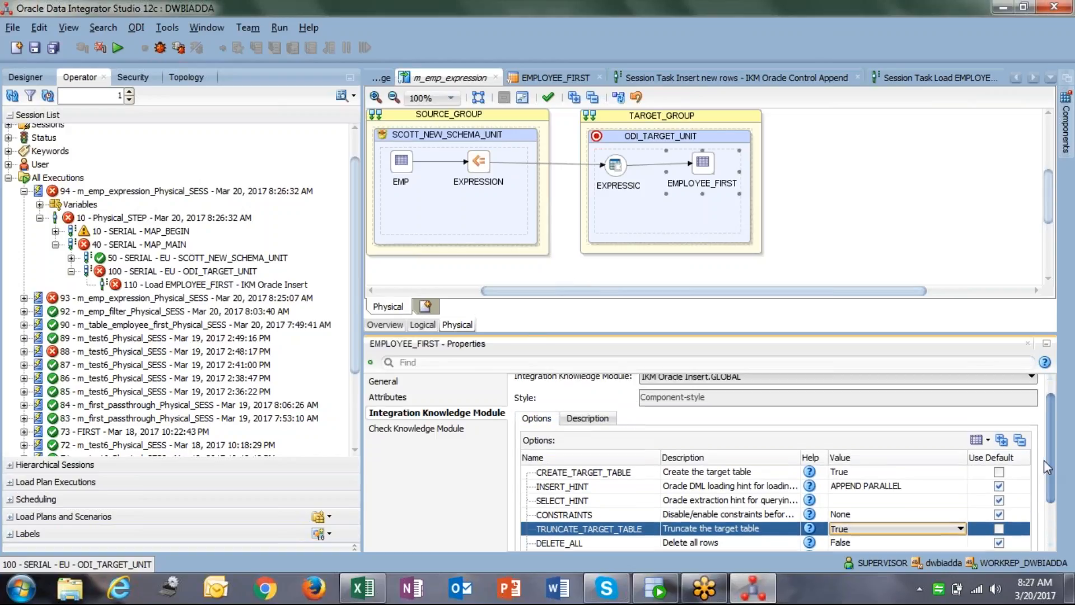
pyautogui.click(694, 392)
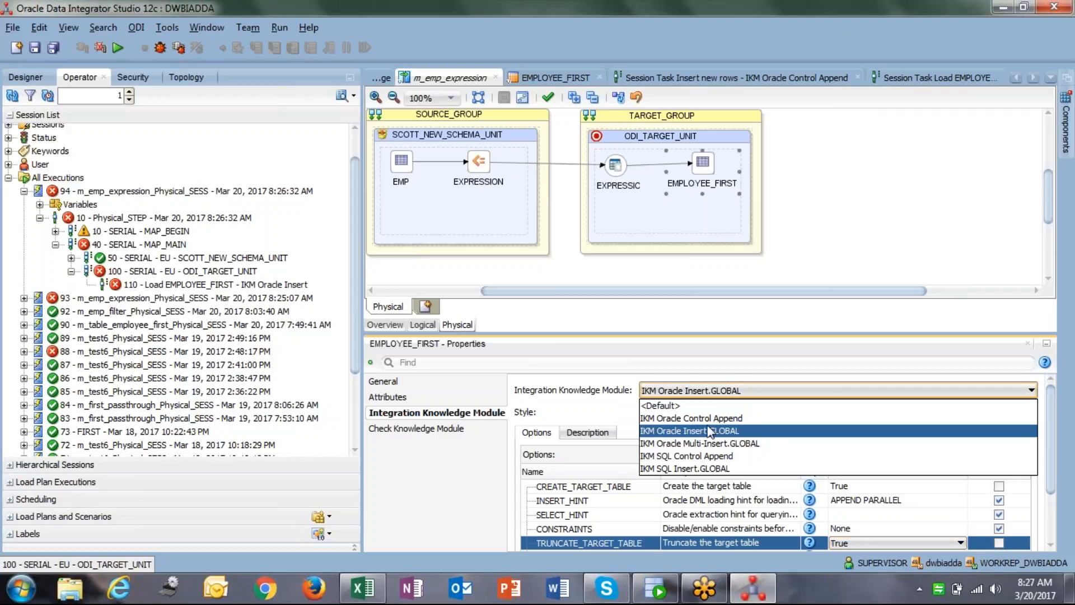
pyautogui.click(708, 418)
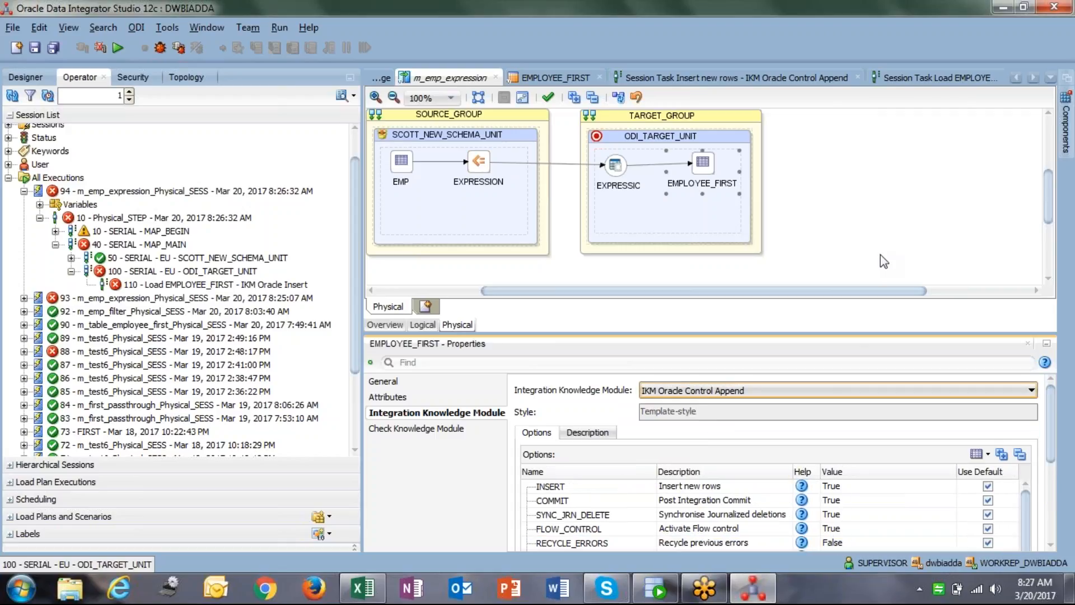
pyautogui.scroll(-5, 1051, 443)
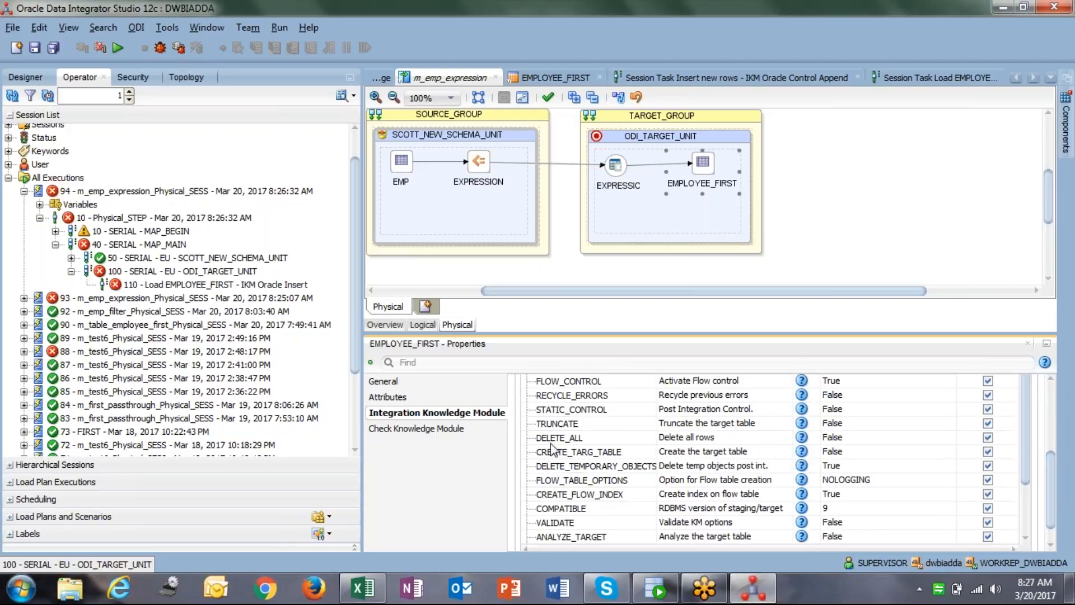
pyautogui.click(841, 427)
pyautogui.click(841, 446)
pyautogui.moveTo(1048, 503); pyautogui.dragTo(1050, 530)
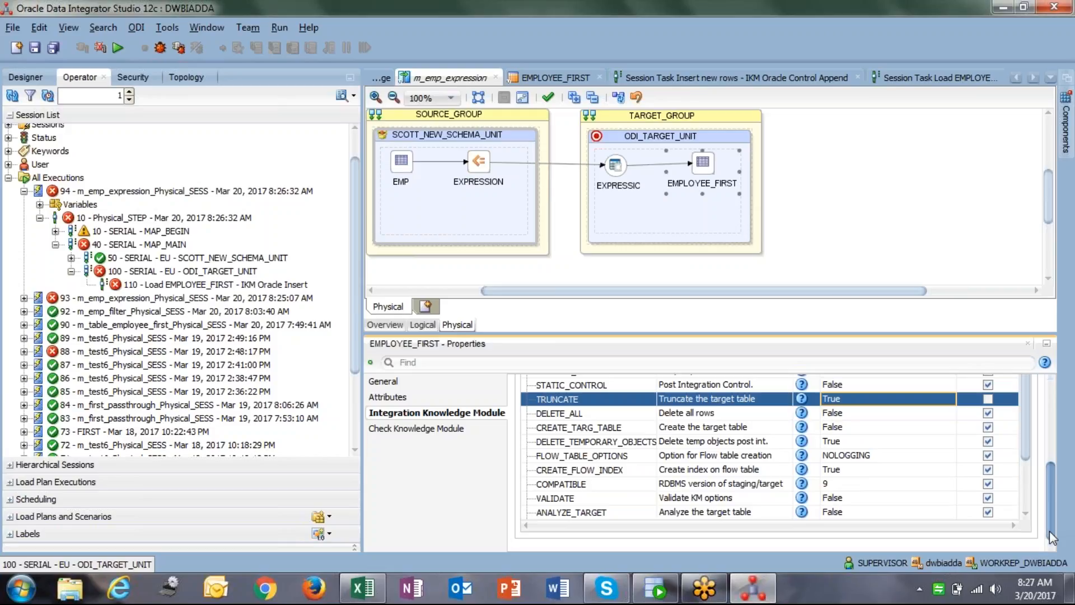
# Set CREATE_TARG_TABLE to True in EMPLOYEE_FIRST's IKM Oracle Control Append options.
pyautogui.click(837, 427)
pyautogui.click(839, 442)
pyautogui.moveTo(1052, 531); pyautogui.dragTo(1056, 468)
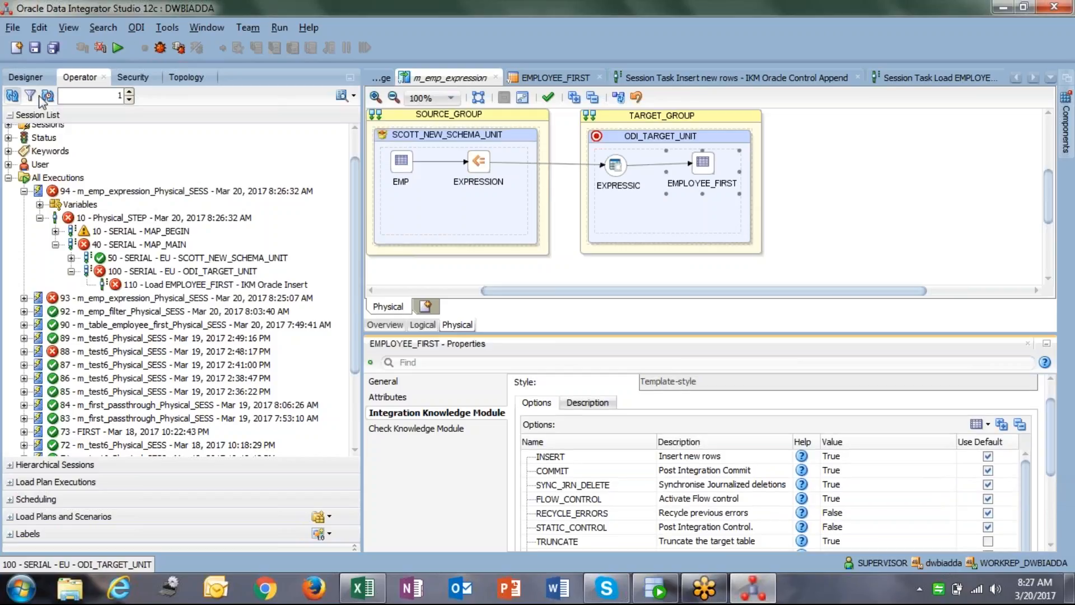
# Save m_emp_expression and try to run it in the Global context with the local agent.
pyautogui.click(35, 47)
pyautogui.click(117, 49)
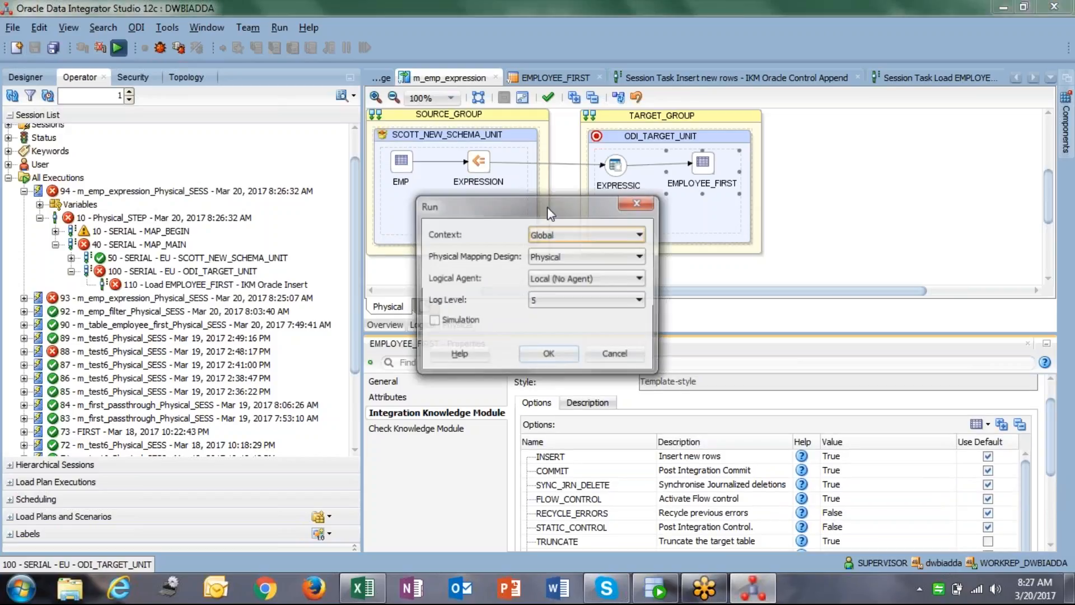
pyautogui.click(659, 330)
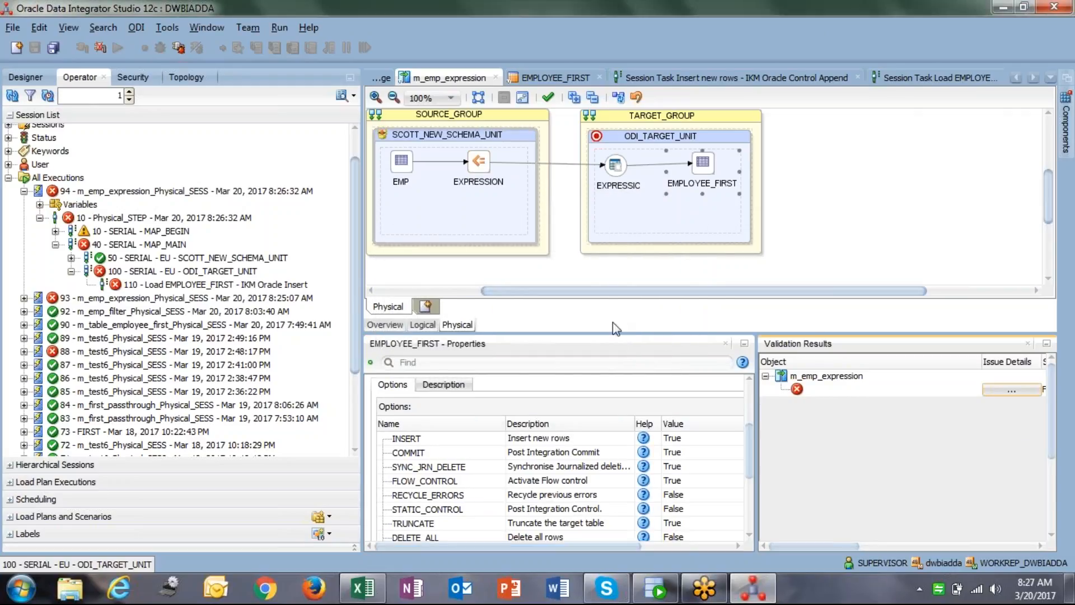
# Set FLOW_CONTROL to False for EMPLOYEE_FIRST's IKM Oracle Control Append and save the mapping.
pyautogui.click(561, 481)
pyautogui.scroll(-2, 604, 488)
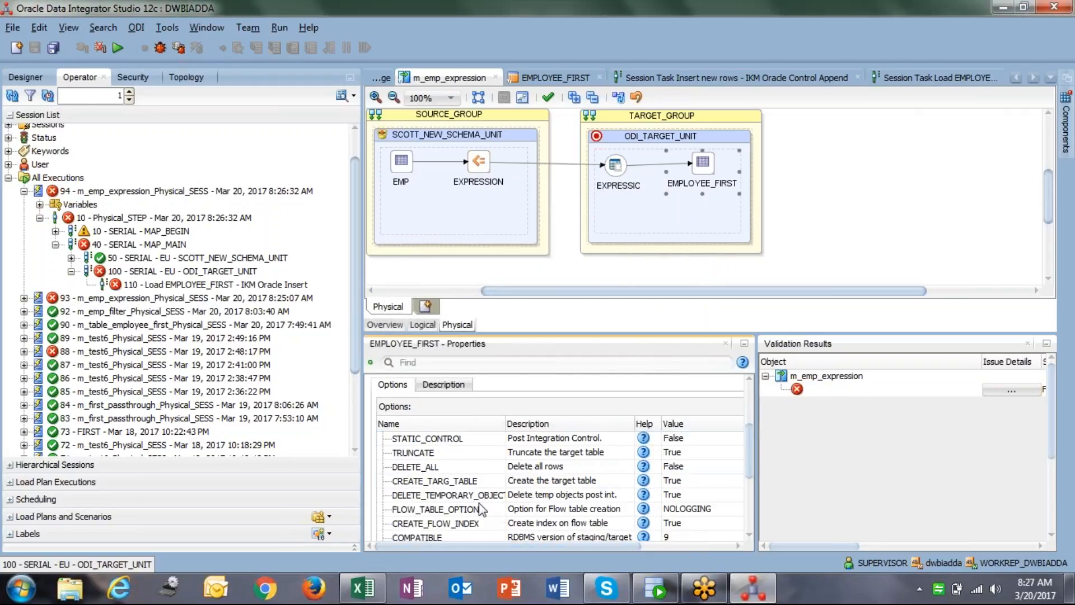
pyautogui.scroll(2, 516, 514)
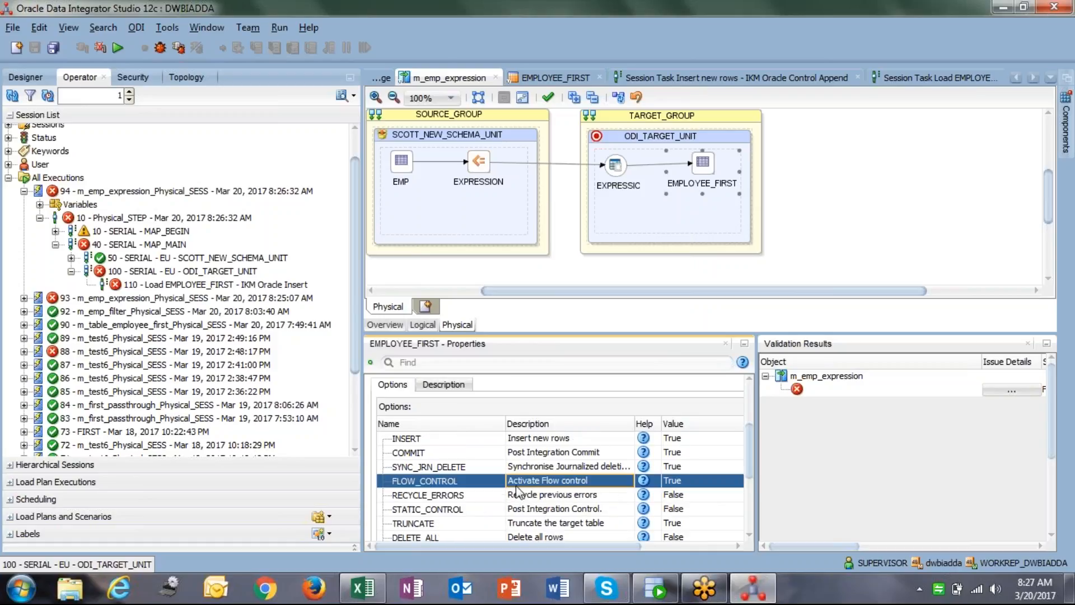
pyautogui.click(670, 482)
pyautogui.click(672, 507)
pyautogui.click(28, 48)
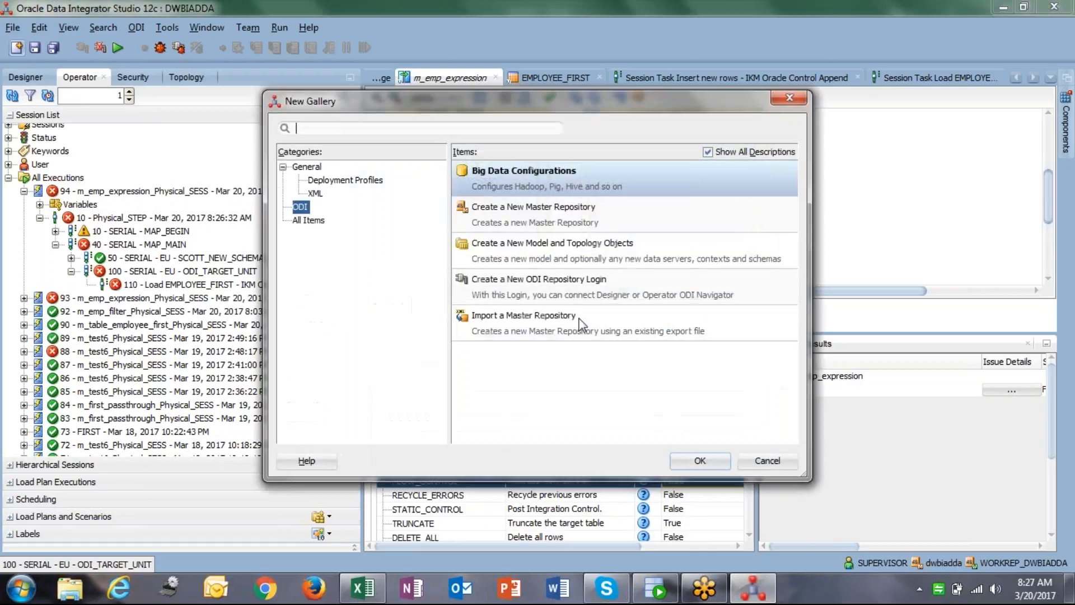
pyautogui.click(778, 460)
pyautogui.click(35, 48)
# Run m_emp_expression in the Global context with Local (No Agent) and refresh the session list.
pyautogui.click(118, 48)
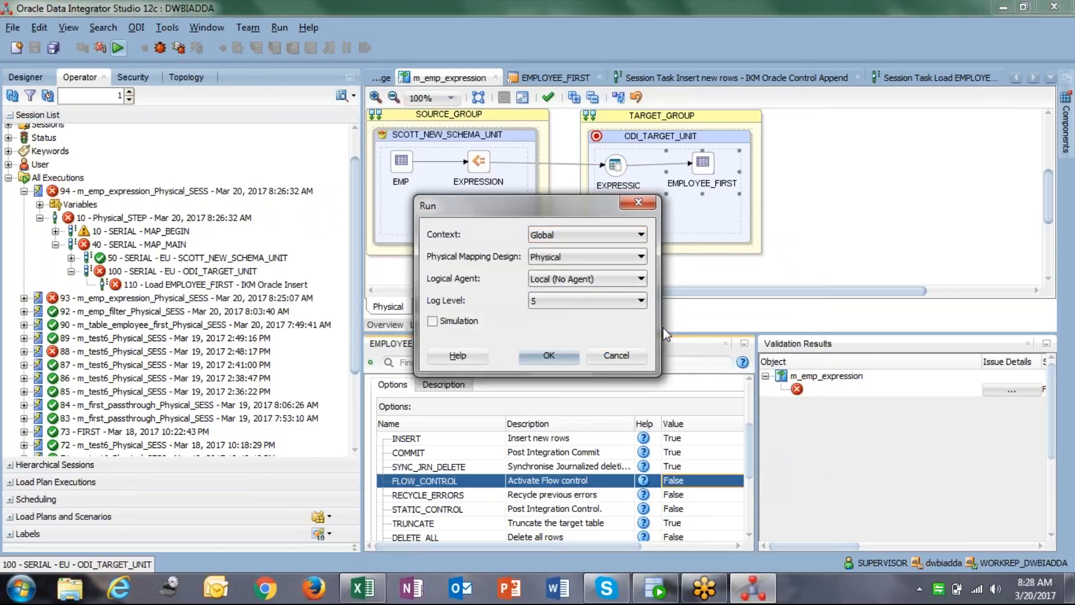
pyautogui.click(549, 355)
pyautogui.click(644, 350)
pyautogui.click(11, 96)
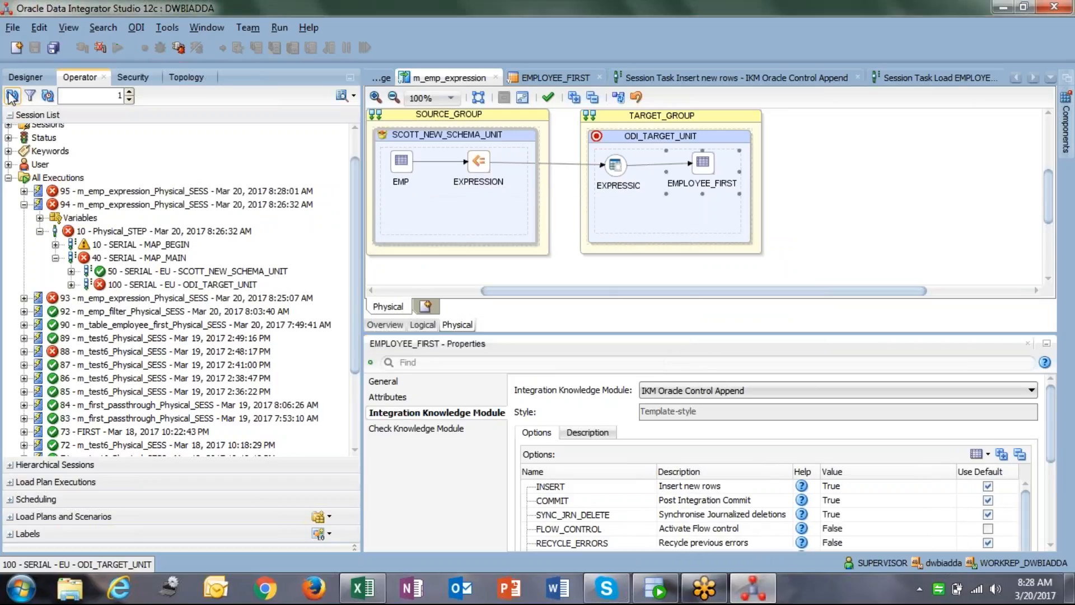
# Expand session 95 down to the ODI_TARGET_UNIT tasks and examine the Insert new rows task's error message and executed code.
pyautogui.doubleClick(24, 203)
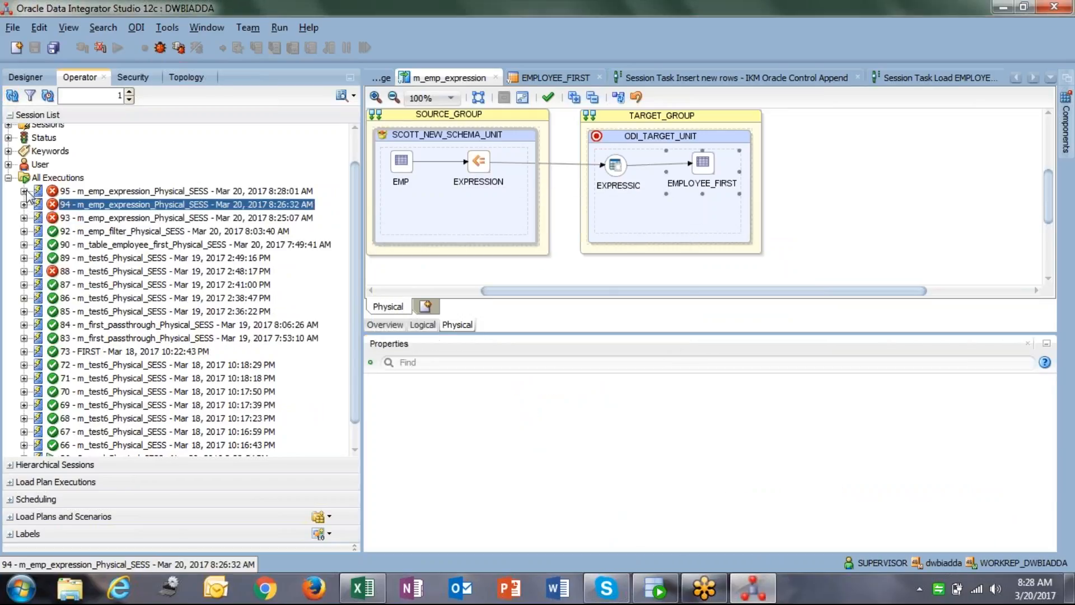
pyautogui.click(24, 191)
pyautogui.click(39, 218)
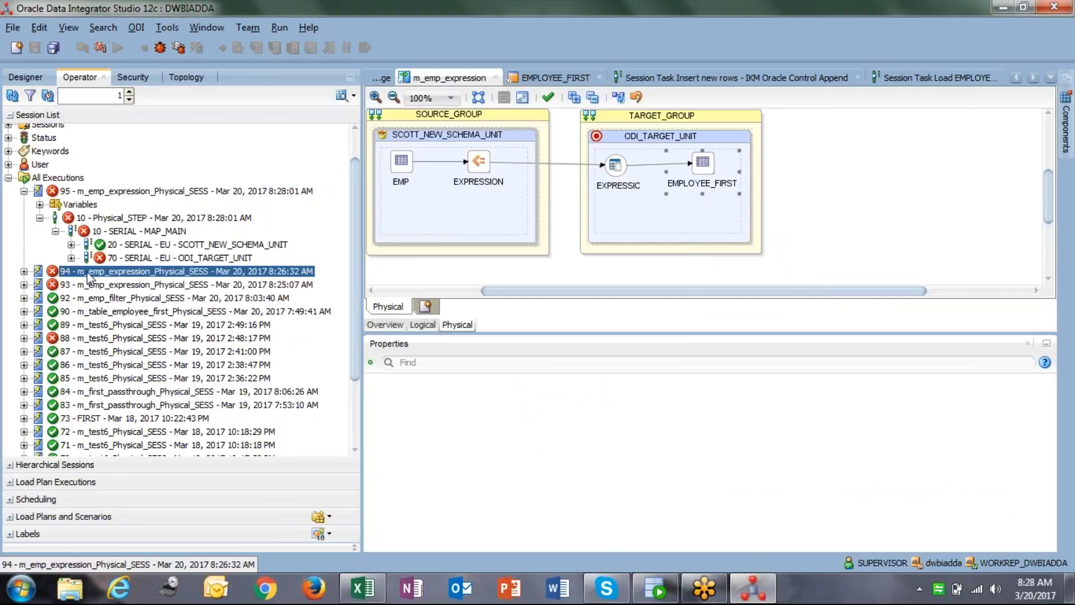
pyautogui.click(71, 258)
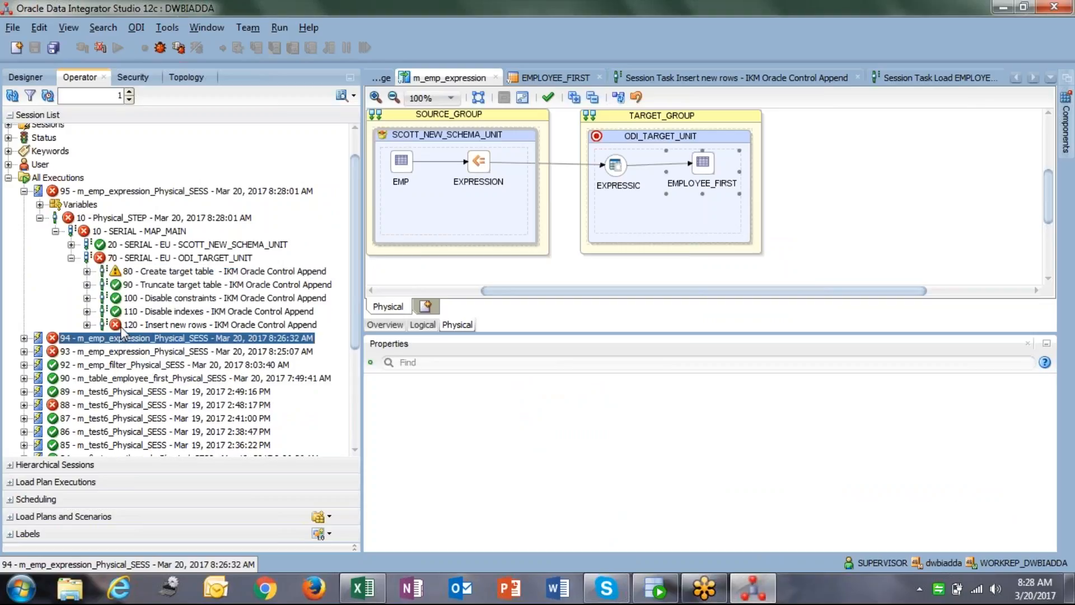
pyautogui.doubleClick(145, 326)
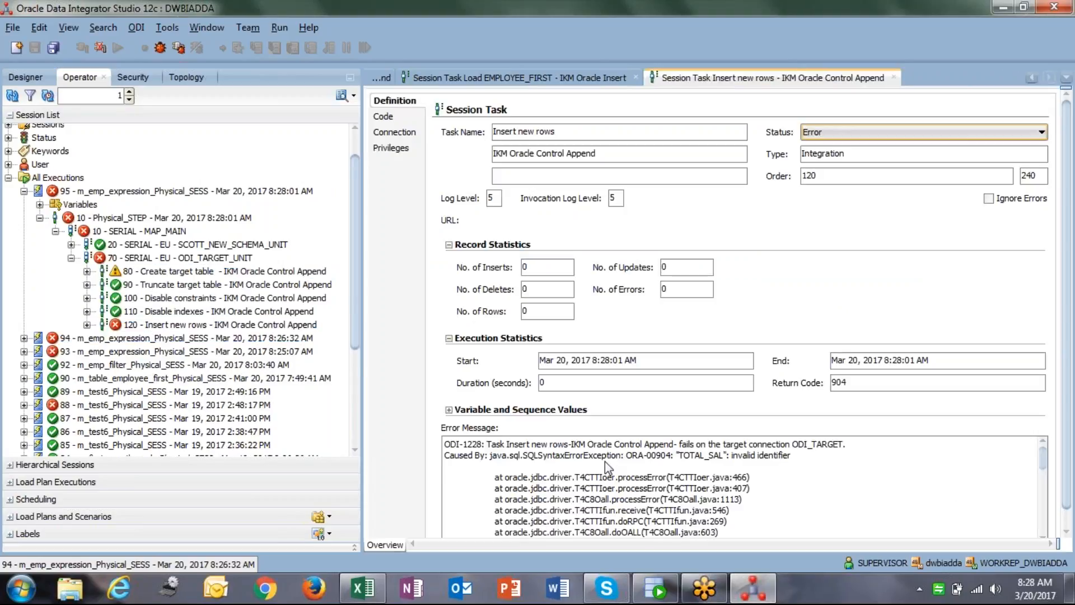
pyautogui.click(385, 116)
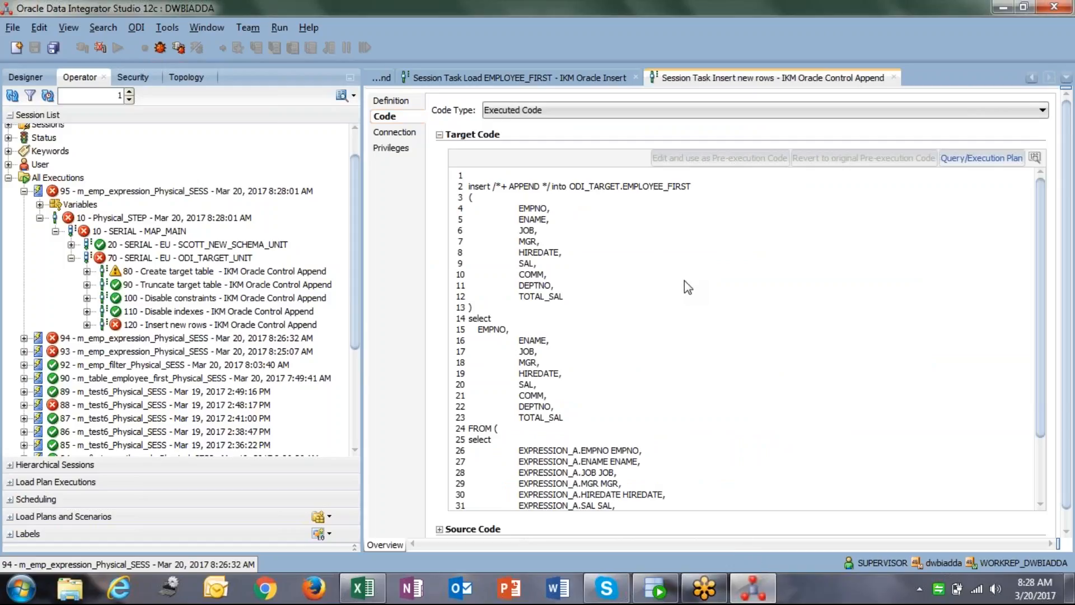
# Open session 95's Create target table task and examine the create table statement in its executed target code.
pyautogui.doubleClick(177, 273)
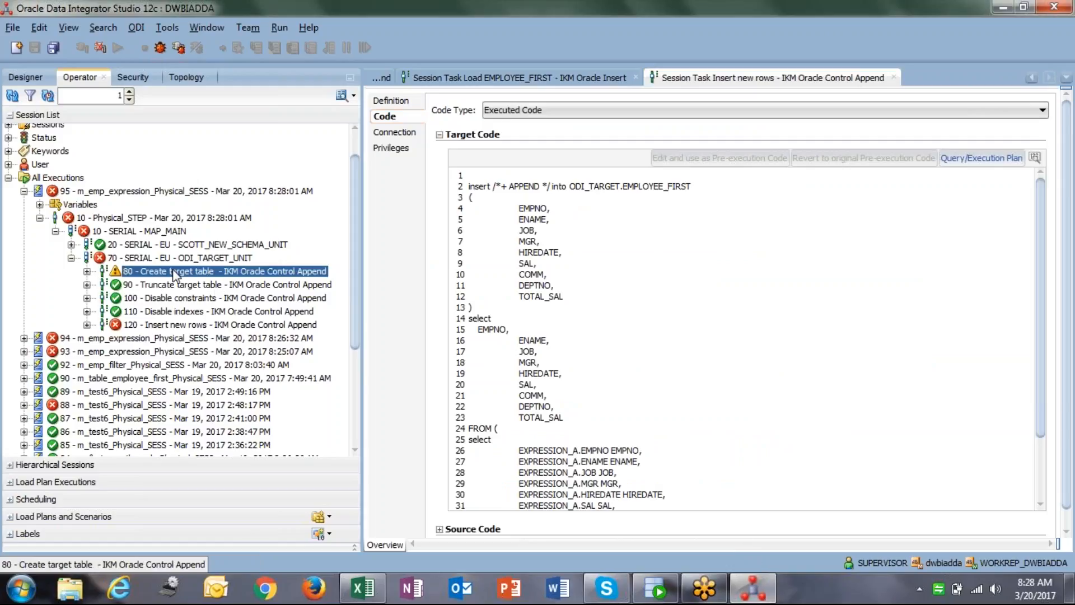
pyautogui.moveTo(851, 457); pyautogui.dragTo(673, 443)
pyautogui.click(665, 444)
pyautogui.click(392, 120)
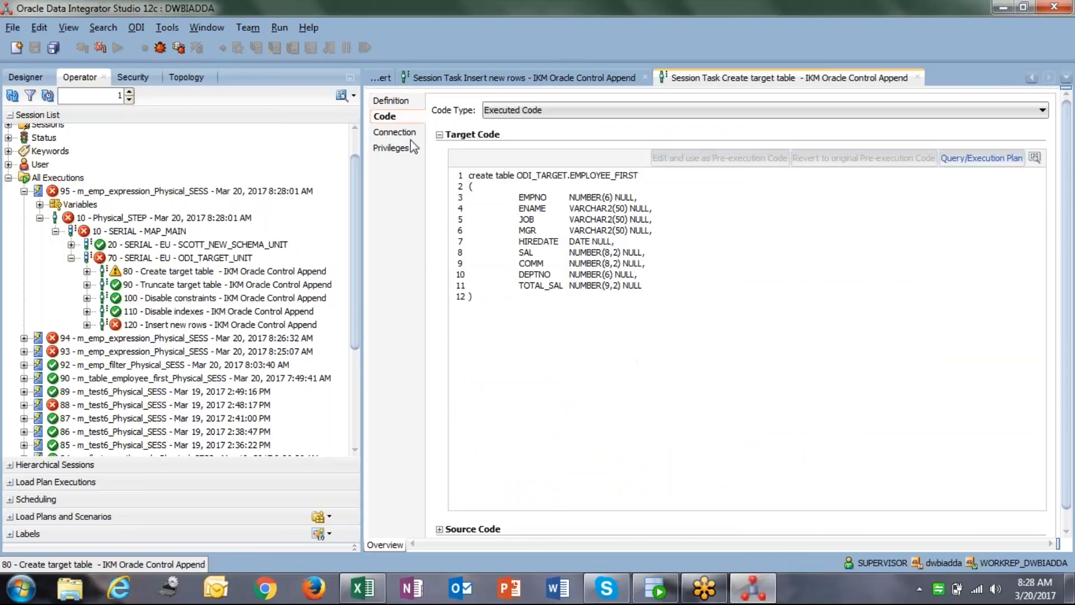
pyautogui.moveTo(536, 308); pyautogui.dragTo(502, 299)
pyautogui.click(502, 299)
pyautogui.moveTo(518, 175); pyautogui.dragTo(659, 187)
pyautogui.click(620, 269)
pyautogui.moveTo(518, 175); pyautogui.dragTo(628, 176)
pyautogui.click(628, 174)
# Collapse the Models section in Designer, then return to Operator and review session 95's Create target table and Truncate target table tasks.
pyautogui.click(25, 77)
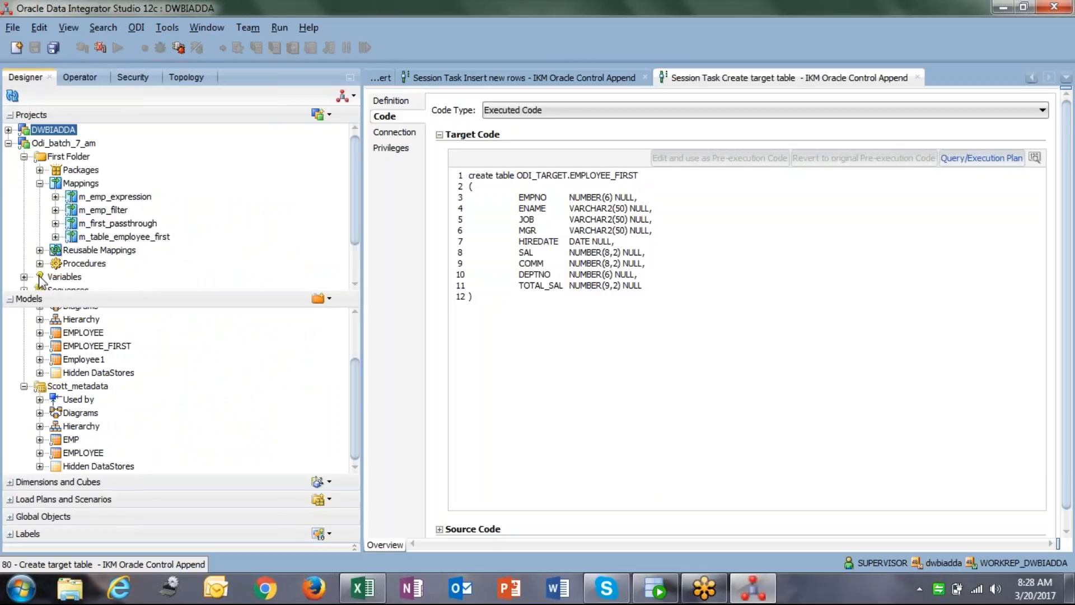
pyautogui.click(10, 299)
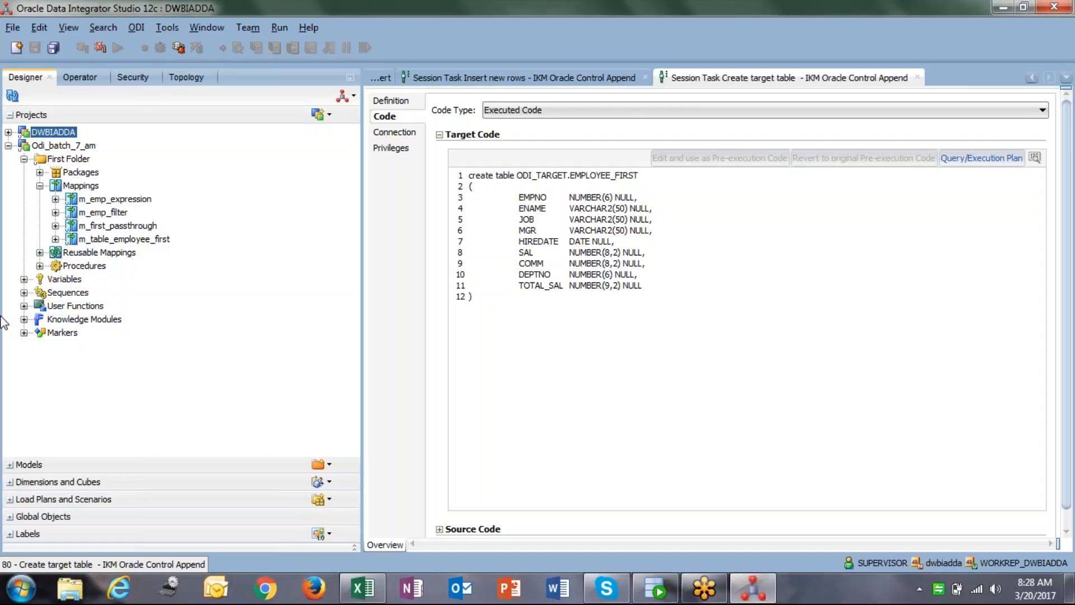
pyautogui.click(80, 78)
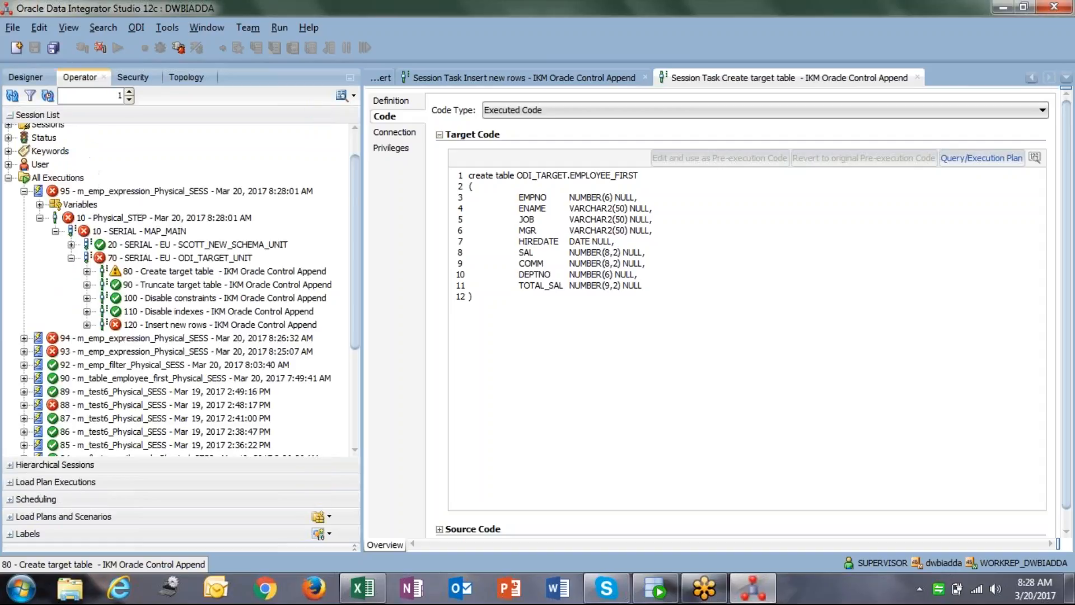
pyautogui.click(178, 273)
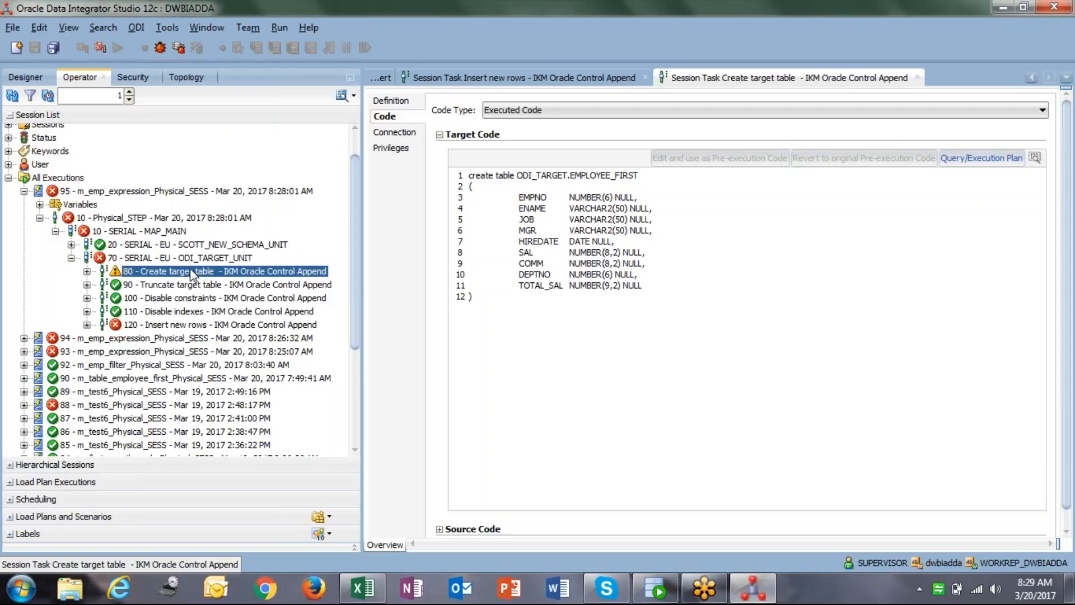
pyautogui.click(167, 288)
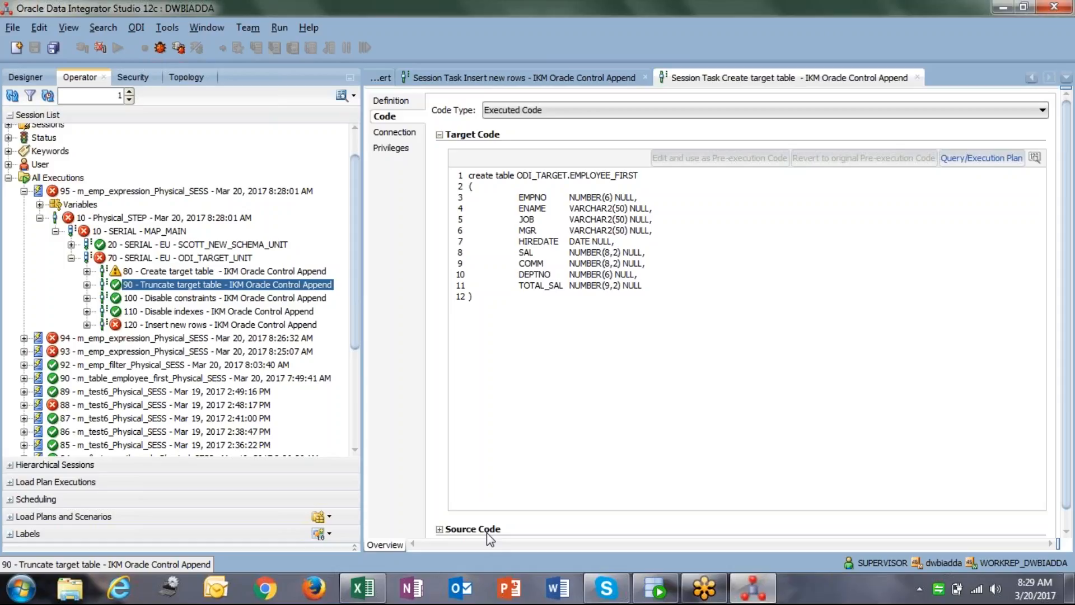
# Close all open session task editors, keeping m_emp_expression and the EMPLOYEE_FIRST datastore open.
pyautogui.click(625, 81)
pyautogui.click(646, 77)
pyautogui.click(906, 79)
pyautogui.click(829, 78)
pyautogui.click(858, 78)
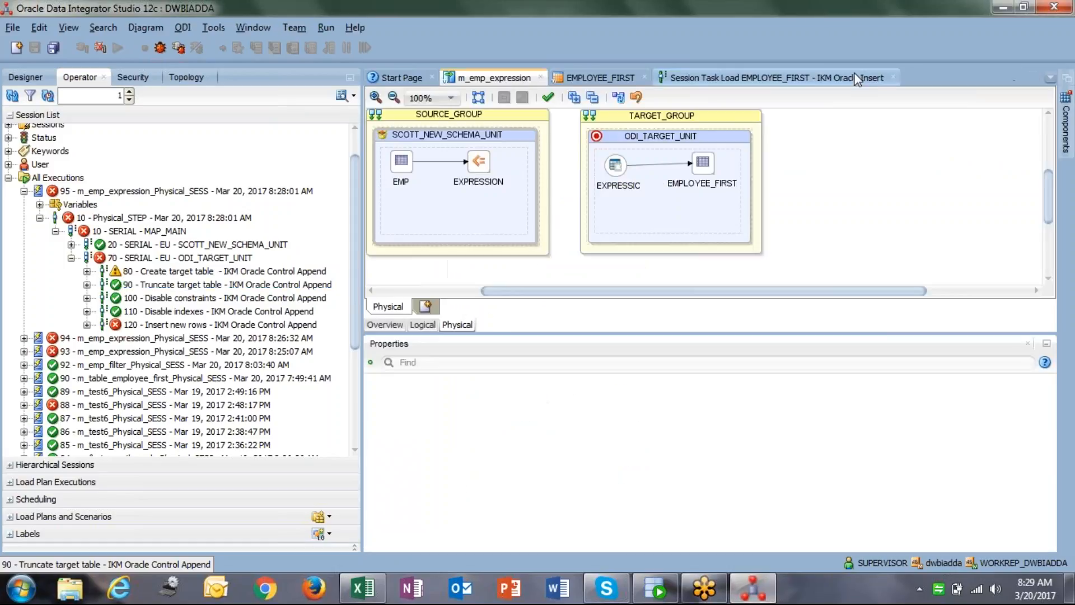
pyautogui.click(879, 79)
pyautogui.click(895, 78)
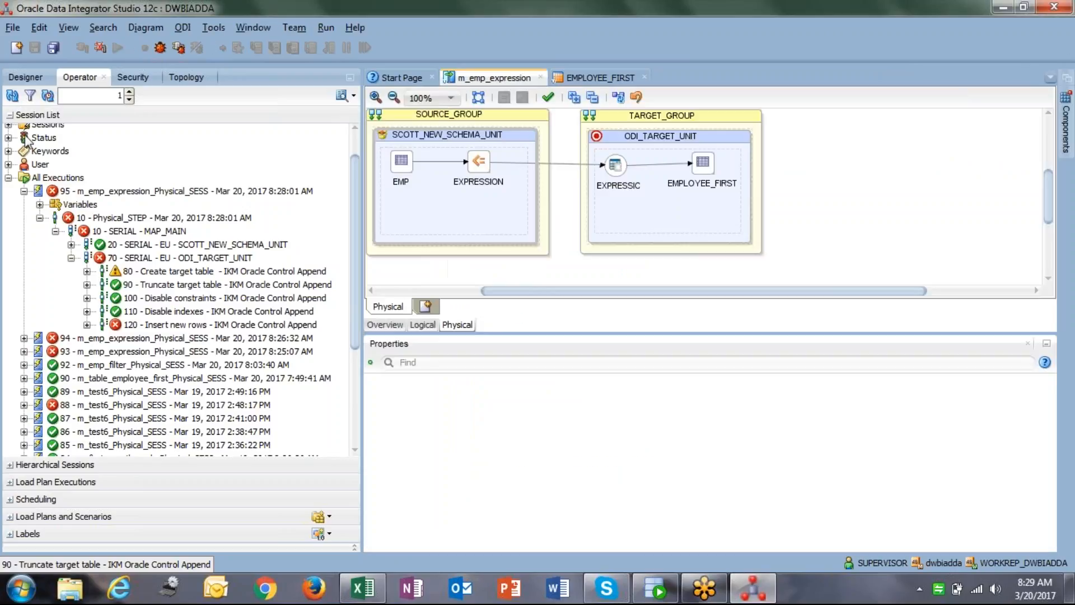
# Open the Odi_batch_7_am project's IKM Oracle Control Append knowledge module and display its tasks.
pyautogui.click(21, 81)
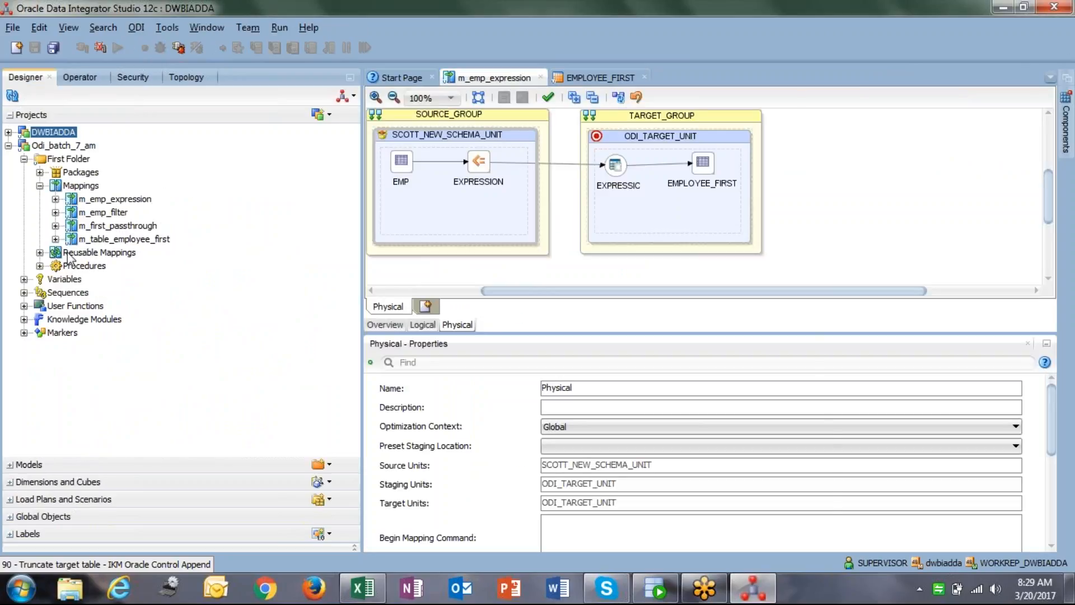
pyautogui.click(24, 320)
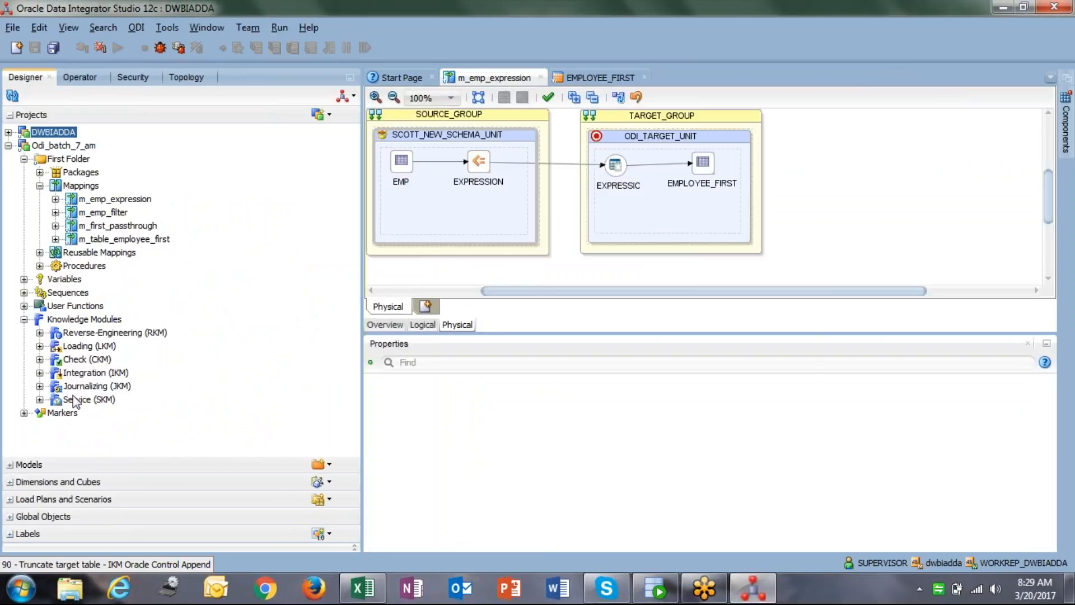
pyautogui.click(39, 373)
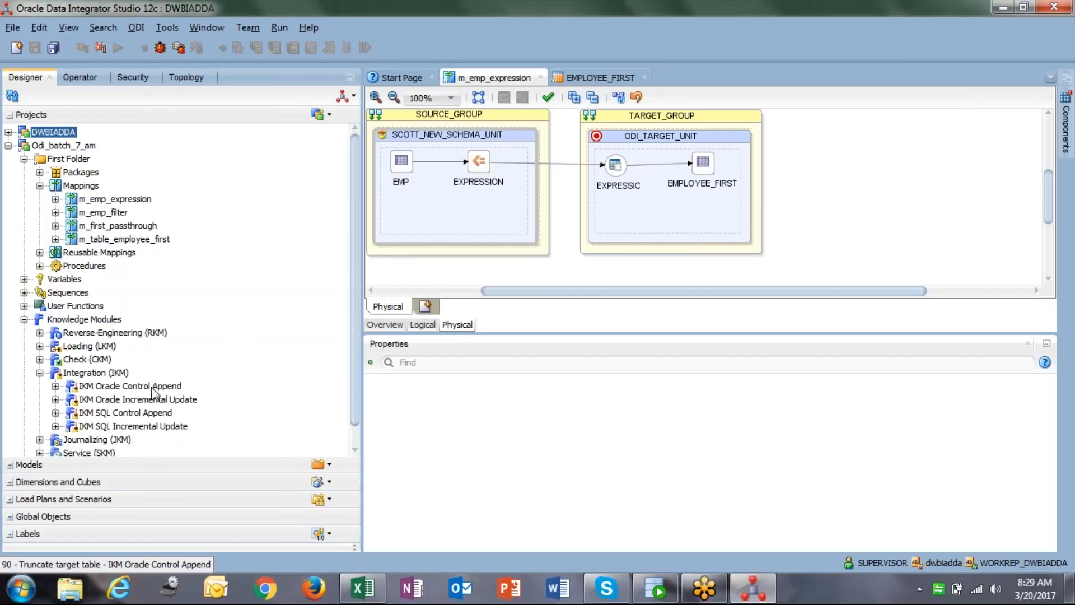
pyautogui.click(154, 388)
pyautogui.doubleClick(154, 390)
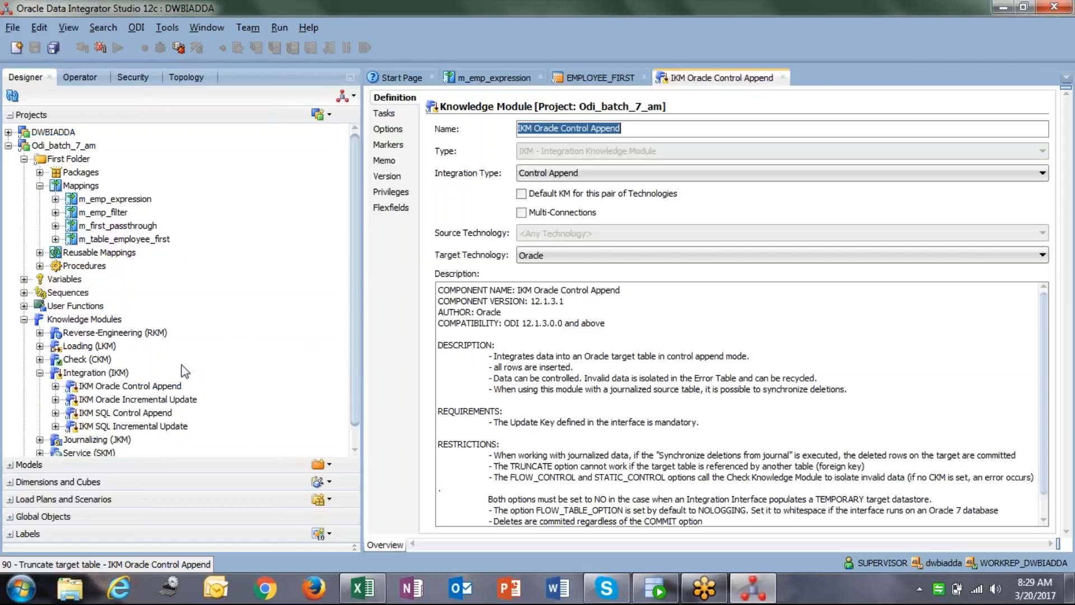
pyautogui.click(395, 116)
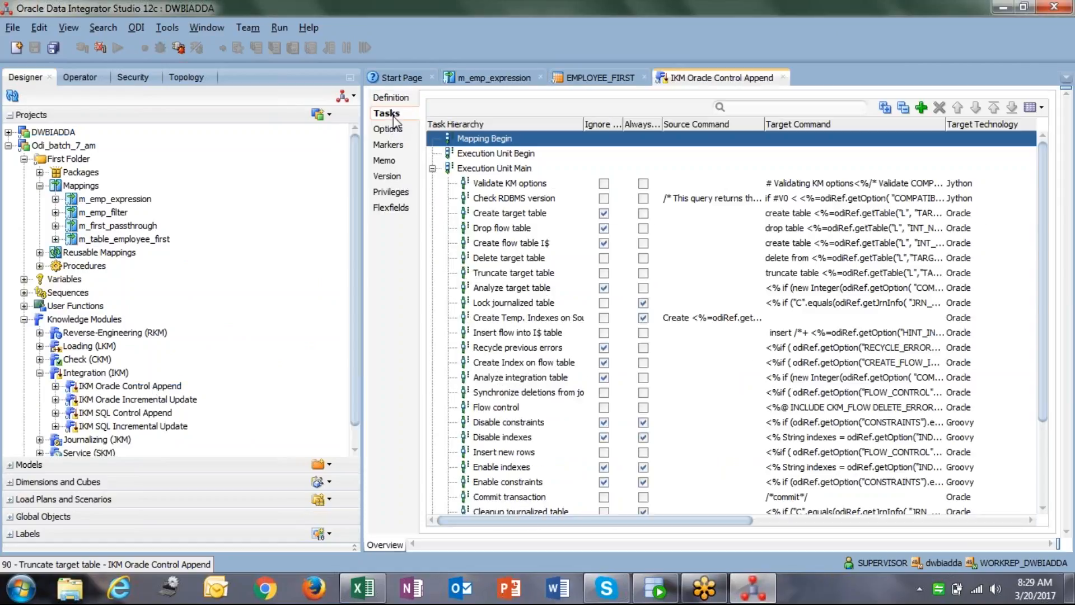
# Review the knowledge module's full task sequence and locate the Create target table task under Execution Unit Main.
pyautogui.click(536, 227)
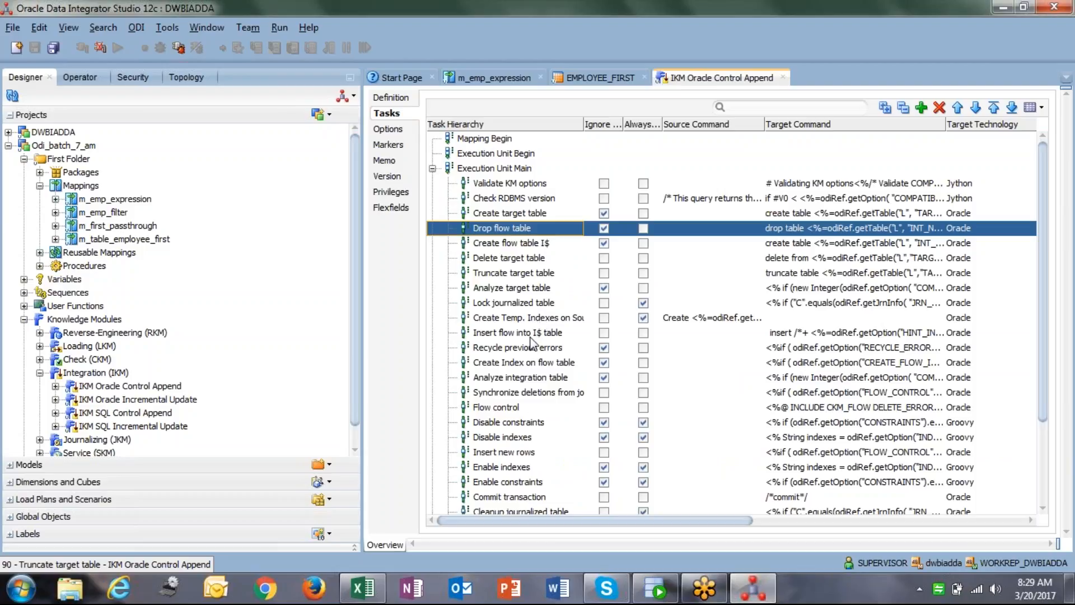
pyautogui.scroll(-2, 528, 341)
pyautogui.scroll(-1, 528, 340)
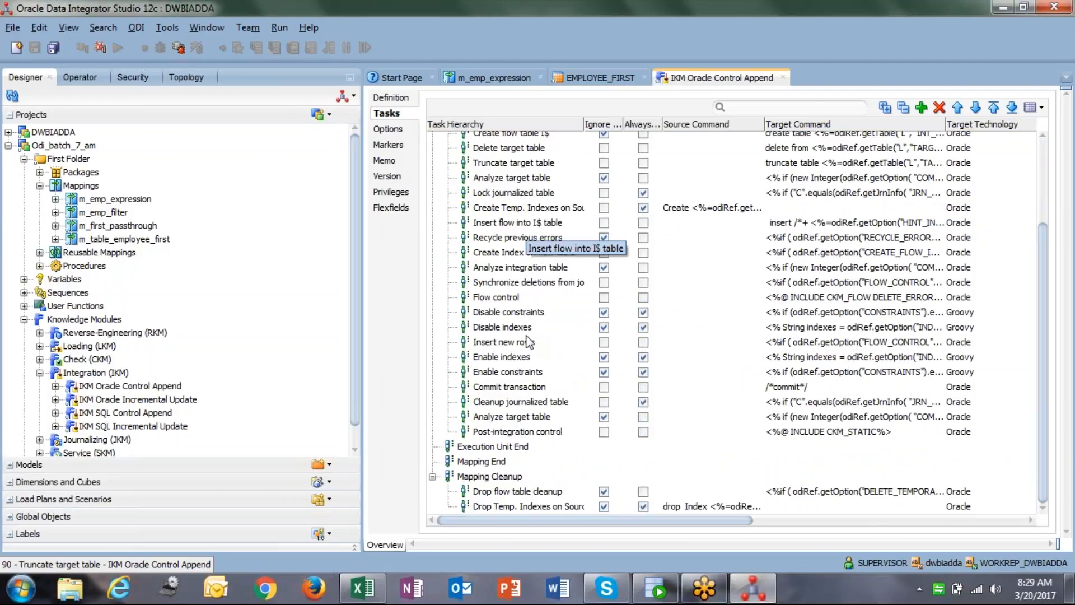
pyautogui.scroll(3, 526, 342)
pyautogui.click(519, 213)
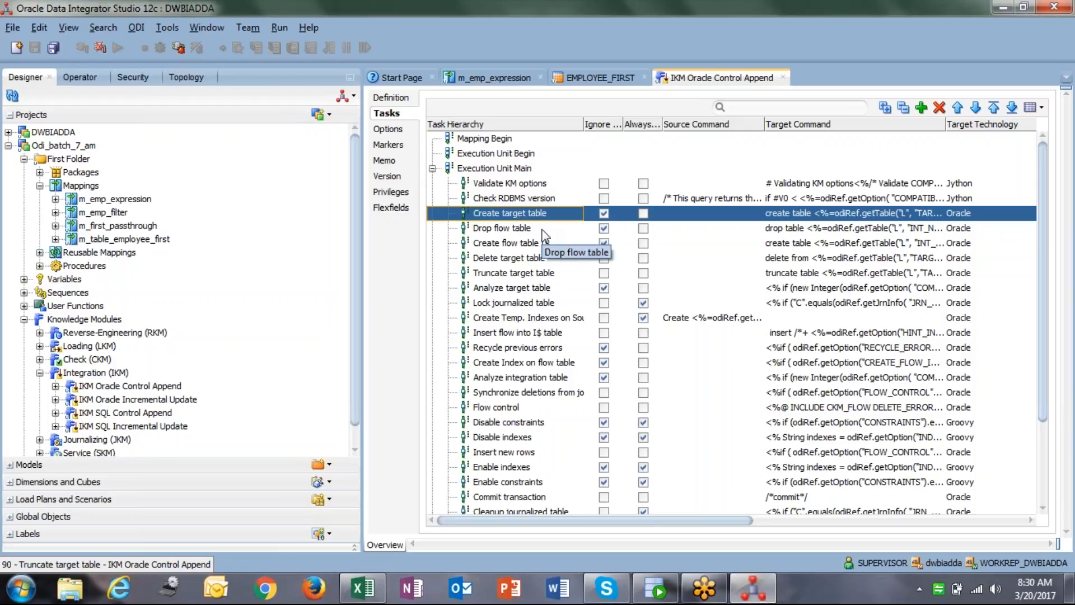
# Add a task directly after Check RDBMS version under Execution Unit Main and name it as a drop table task.
pyautogui.click(523, 199)
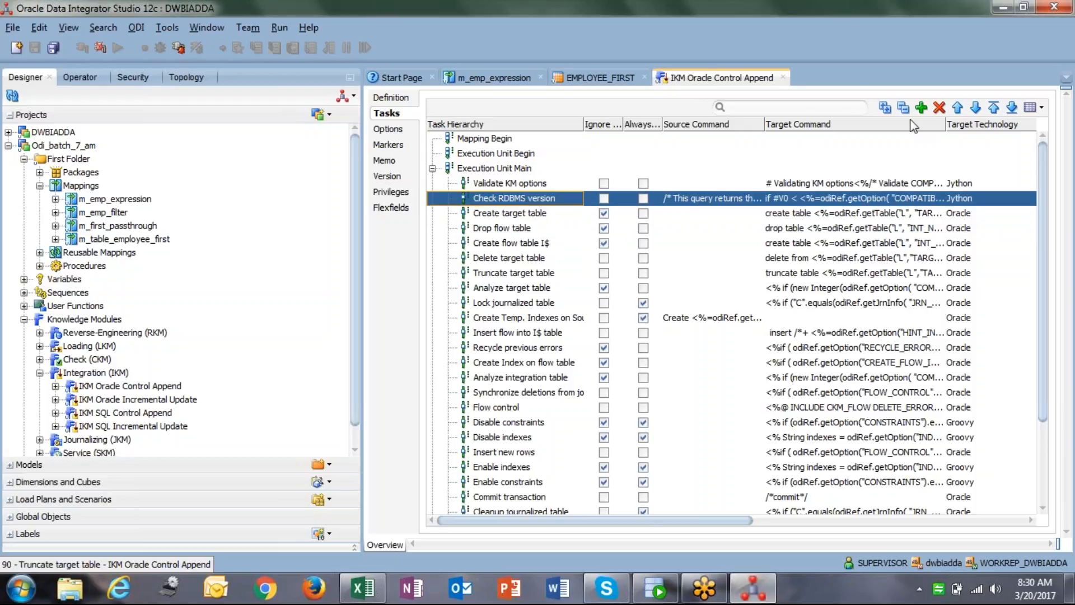
pyautogui.click(923, 108)
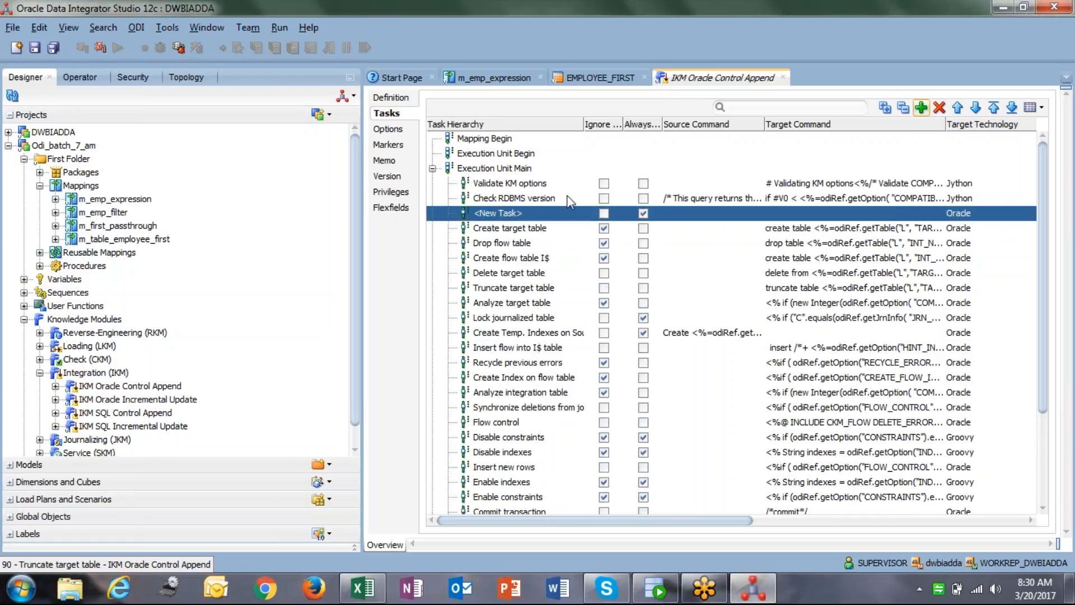
pyautogui.doubleClick(521, 213)
pyautogui.write('DDROP')
pyautogui.press('BackSpace')
pyautogui.press('BackSpace')
pyautogui.press('BackSpace')
pyautogui.write('ROP T')
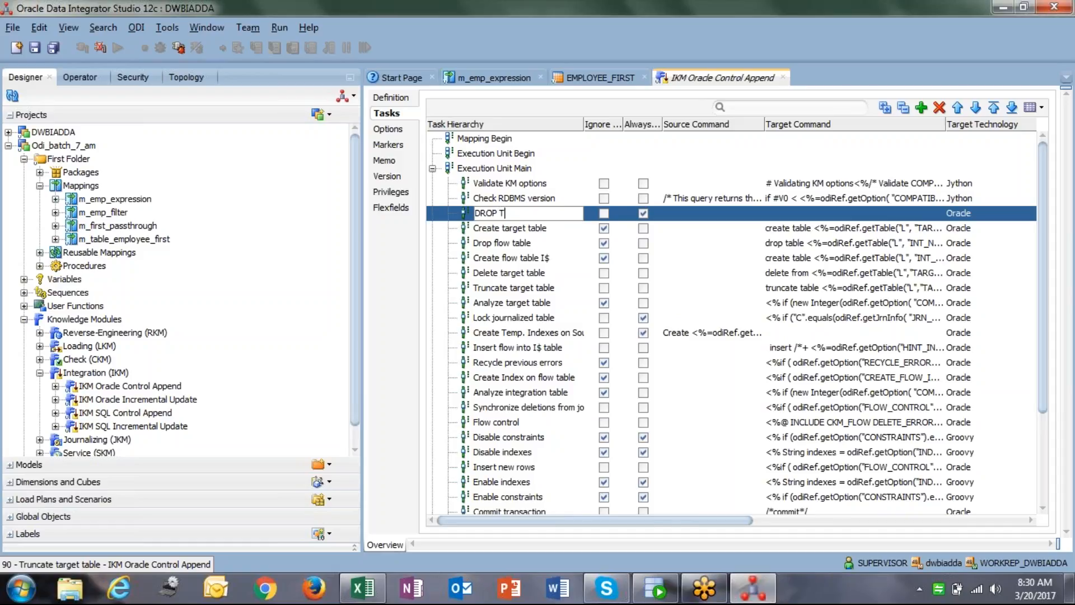
pyautogui.press('BackSpace')
pyautogui.press('BackSpace')
pyautogui.press('BackSpace')
pyautogui.write('ro')
pyautogui.write('p table ')
pyautogui.write('odi')
pyautogui.write('o')
pyautogui.write('_')
pyautogui.press('BackSpace')
pyautogui.write('i_employee')
# Open the drop task's target command for editing, then in SQL Developer's ODI_TARGET worksheet complete the DROP TABLE statement with EMPLOYEE_FIRST.
pyautogui.doubleClick(933, 218)
pyautogui.click(655, 588)
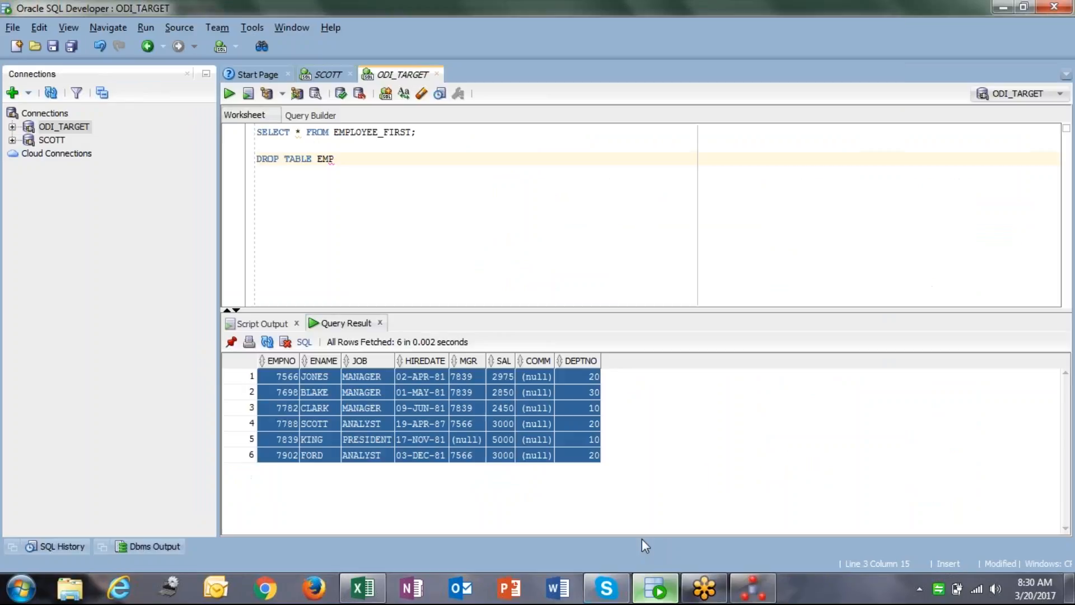
pyautogui.moveTo(335, 133); pyautogui.dragTo(412, 133)
pyautogui.hotkey('ctrl', 'c')
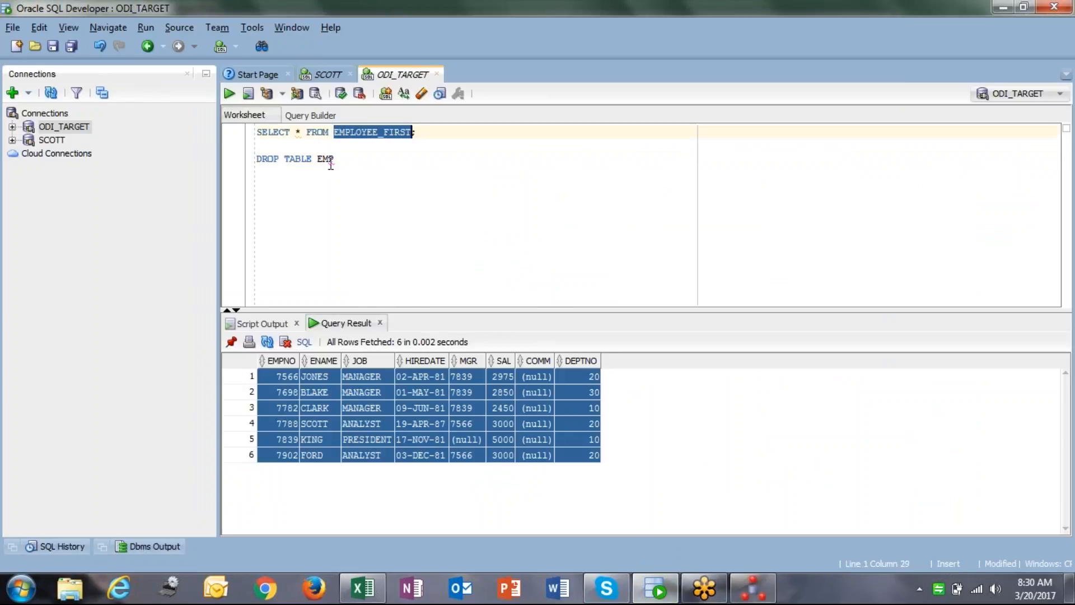
pyautogui.doubleClick(327, 158)
pyautogui.hotkey('ctrl', 'v')
# Qualify the table in the DROP TABLE statement with the ODI_TARGET schema and end the statement with PURGE;.
pyautogui.press('Left')
pyautogui.press('Left')
pyautogui.press('Left')
pyautogui.press('Left')
pyautogui.press('Left')
pyautogui.press('Left')
pyautogui.press('Left')
pyautogui.press('Left')
pyautogui.press('Left')
pyautogui.press('Left')
pyautogui.press('Left')
pyautogui.press('Left')
pyautogui.press('Left')
pyautogui.press('Left')
pyautogui.press('Right')
pyautogui.write('ODI_')
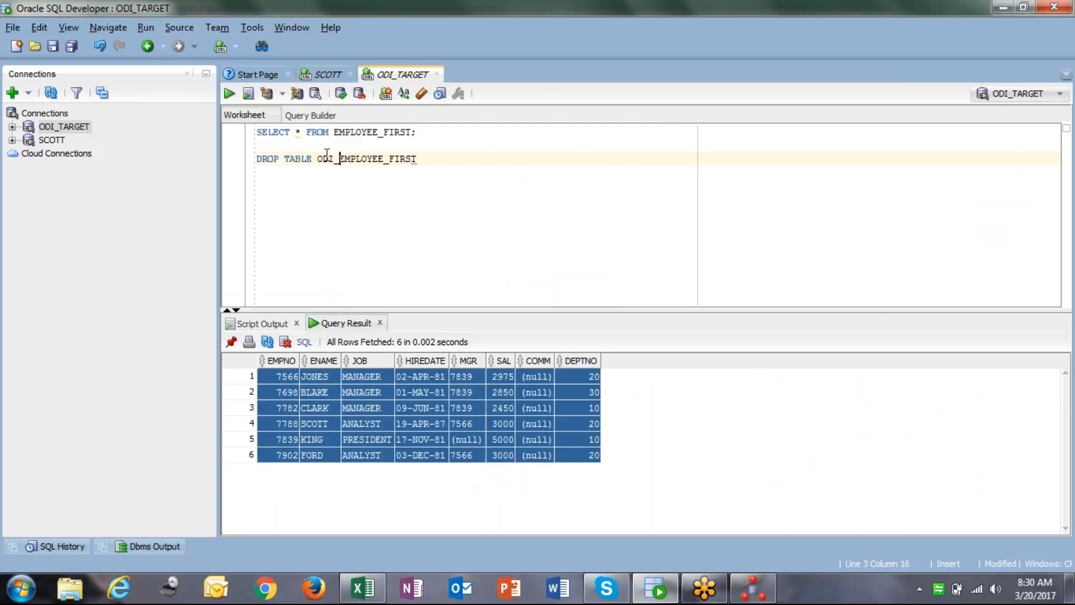
pyautogui.write('TARGET.')
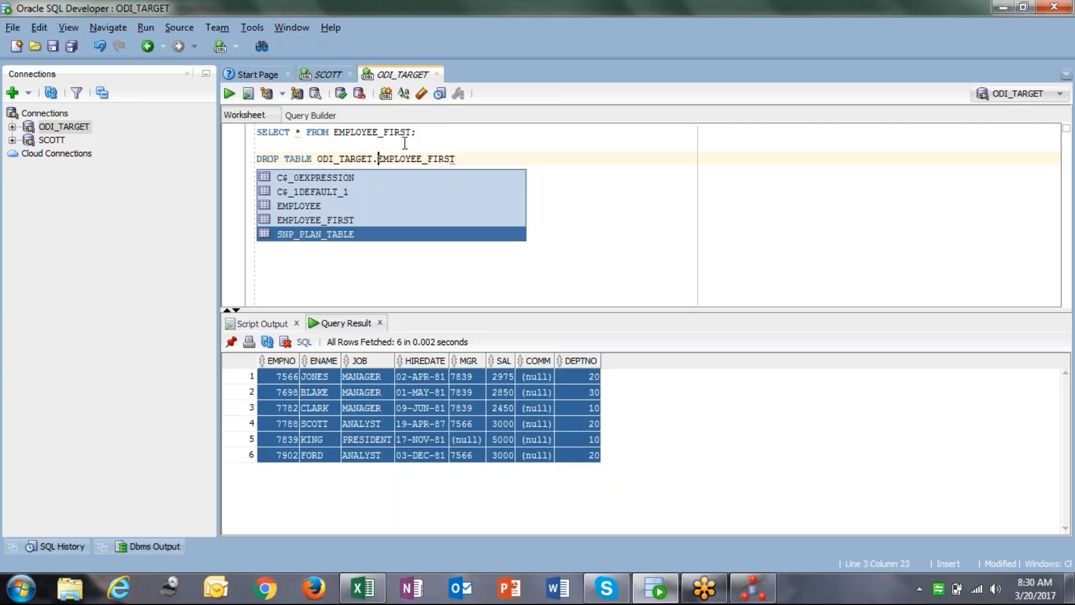
pyautogui.click(474, 161)
pyautogui.write(';')
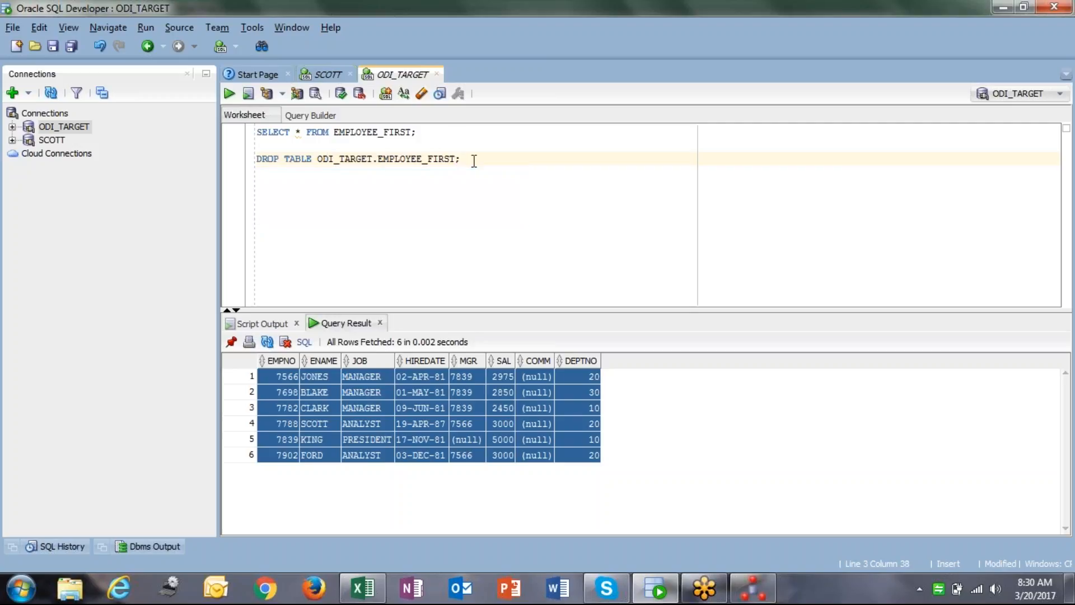
pyautogui.press('Left')
pyautogui.write('PURGE')
# In Oracle Data Integrator, set the drop task's target command to DROP TABLE ODI_TARGET.EMPLOYEE_FIRST PURGE without a semicolon and save the knowledge module.
pyautogui.tripleClick(474, 160)
pyautogui.hotkey('ctrl', 'c')
pyautogui.hotkey('alt', 'Tab')
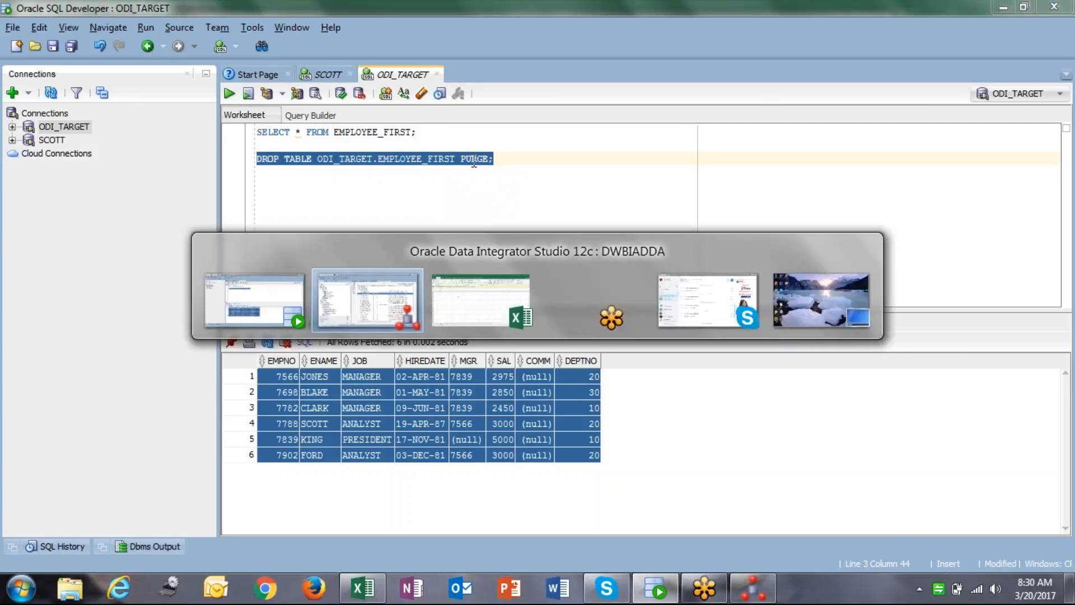
pyautogui.hotkey('ctrl', 'v')
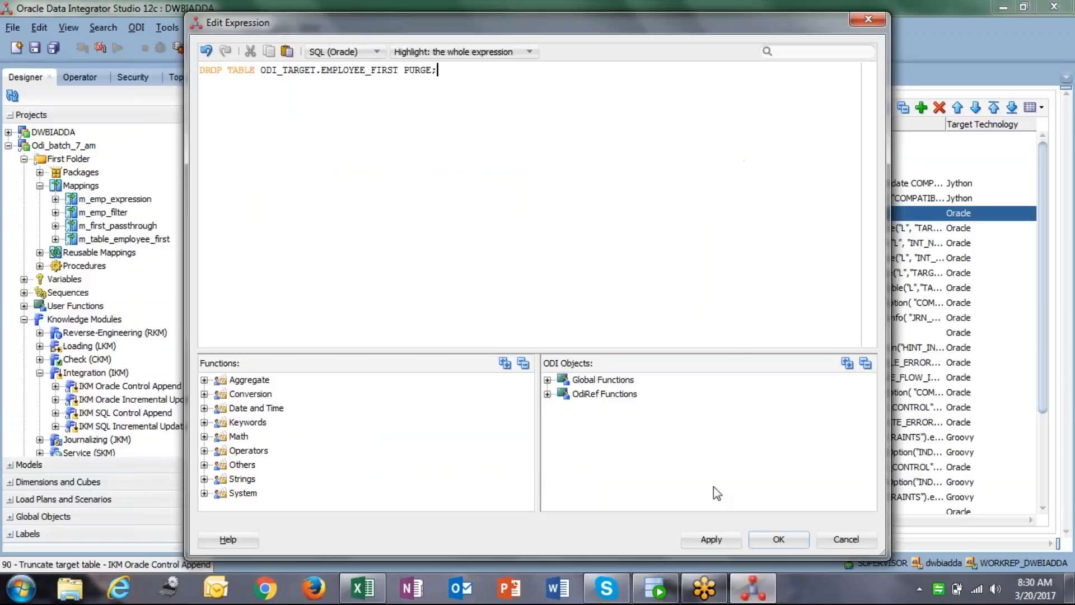
pyautogui.press('BackSpace')
pyautogui.click(711, 539)
pyautogui.click(755, 541)
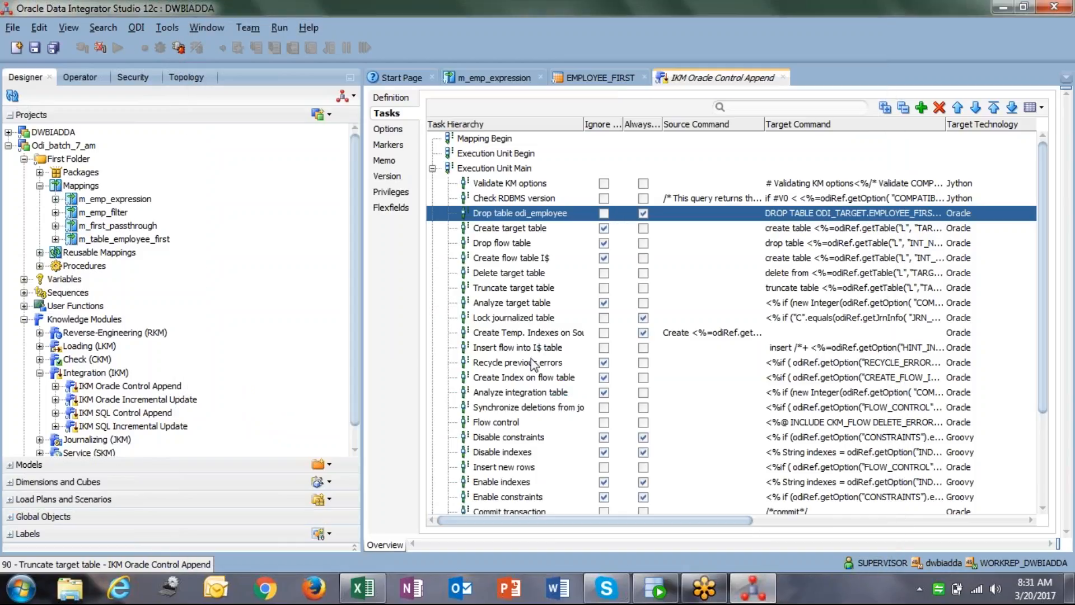
pyautogui.click(34, 46)
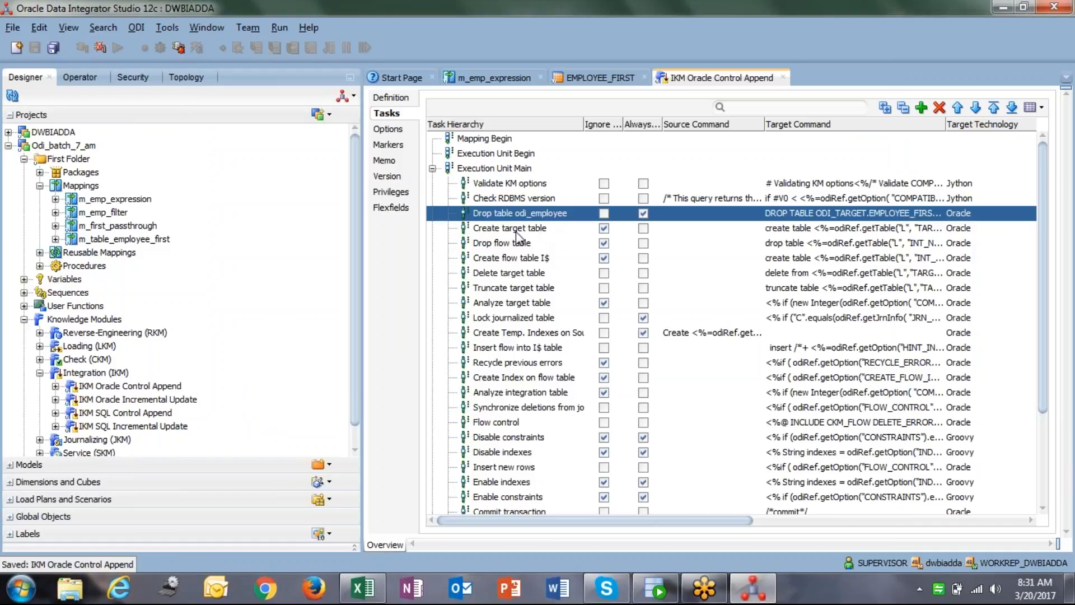
# Run the m_emp_expression mapping in the Global context with the Physical design, Local (No Agent) and log level 5.
pyautogui.click(504, 80)
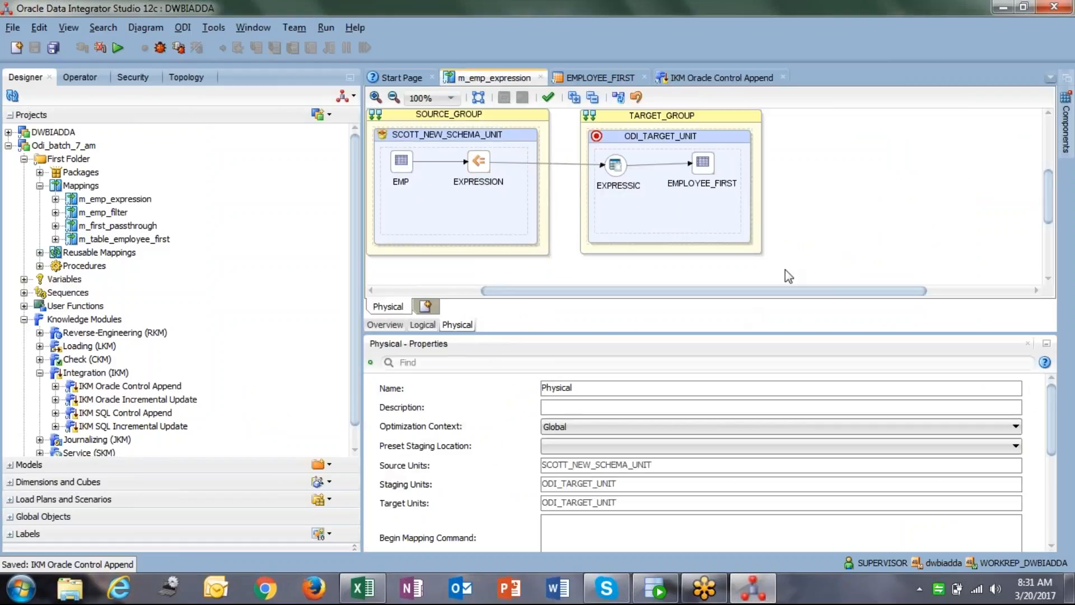
pyautogui.click(118, 49)
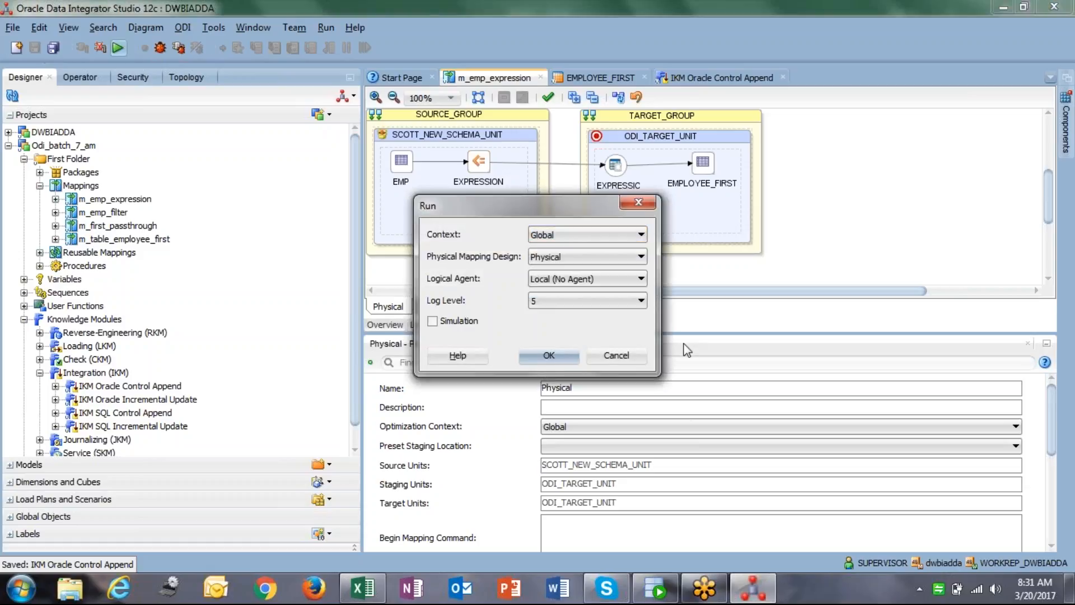
pyautogui.click(549, 356)
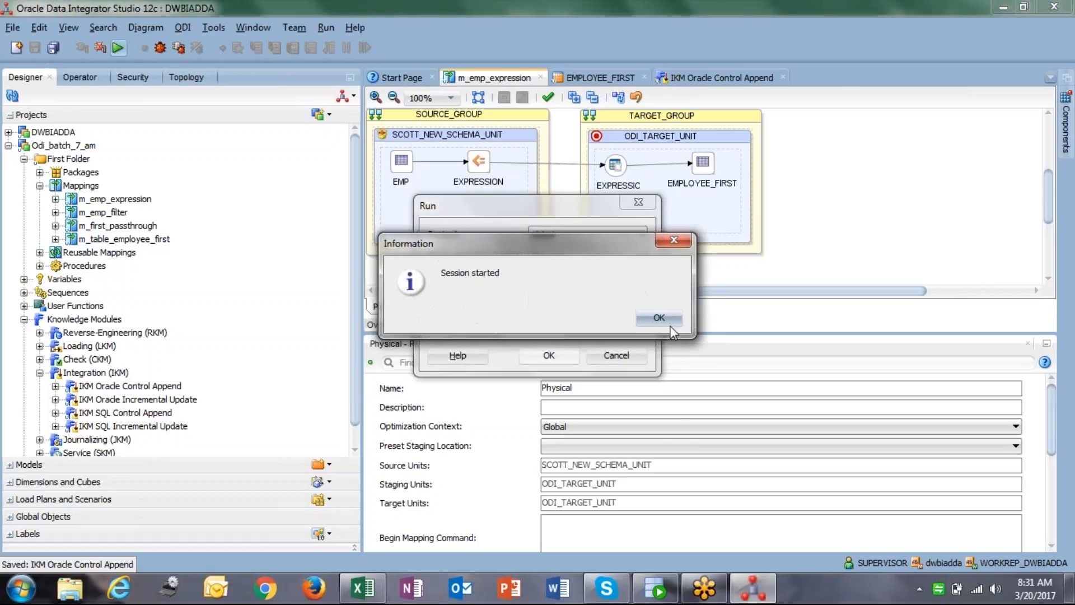
pyautogui.click(655, 317)
# Refresh the session list in Operator, collapse the previous failed session and check the status of the newest m_emp_expression run.
pyautogui.click(81, 82)
pyautogui.click(12, 96)
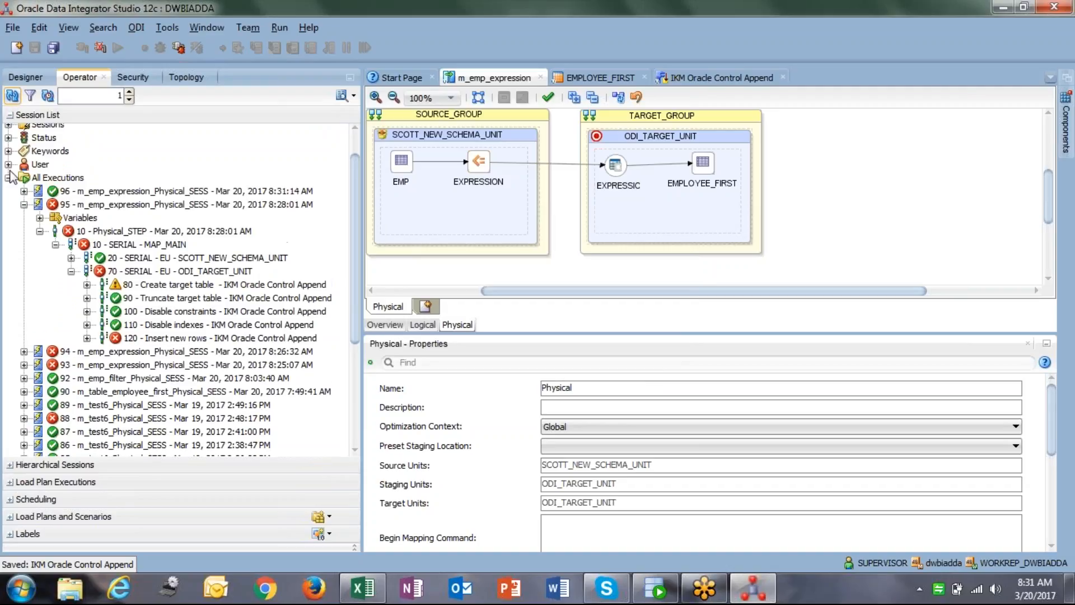
pyautogui.click(24, 205)
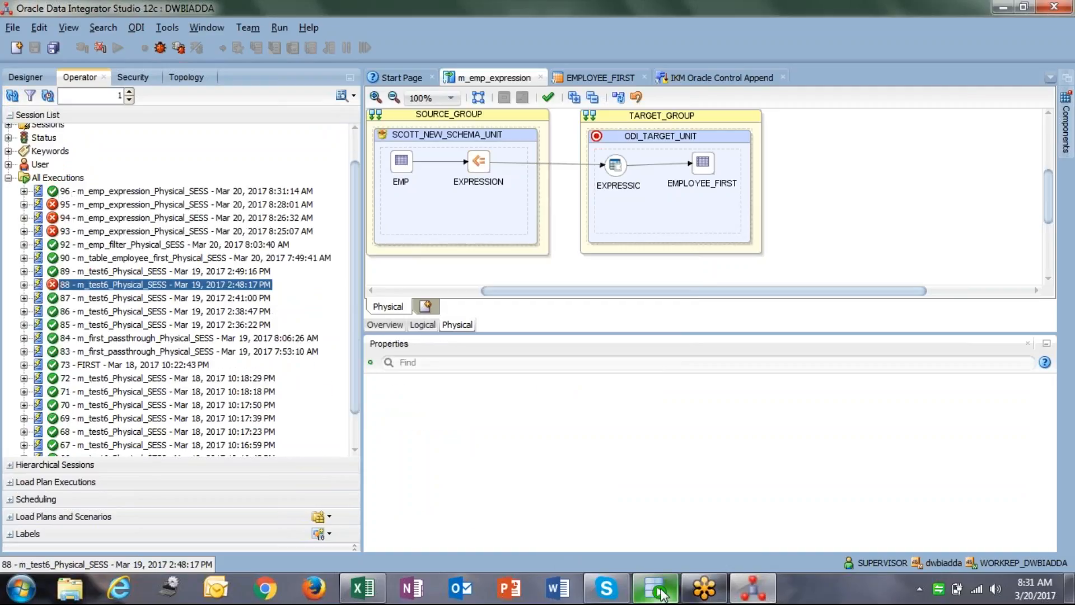
# Switch to SQL Developer, query EMPLOYEE_FIRST again and compare SAL and COMM with TOTAL_SAL in the first two rows.
pyautogui.moveTo(659, 590)
pyautogui.click(674, 556)
pyautogui.click(366, 132)
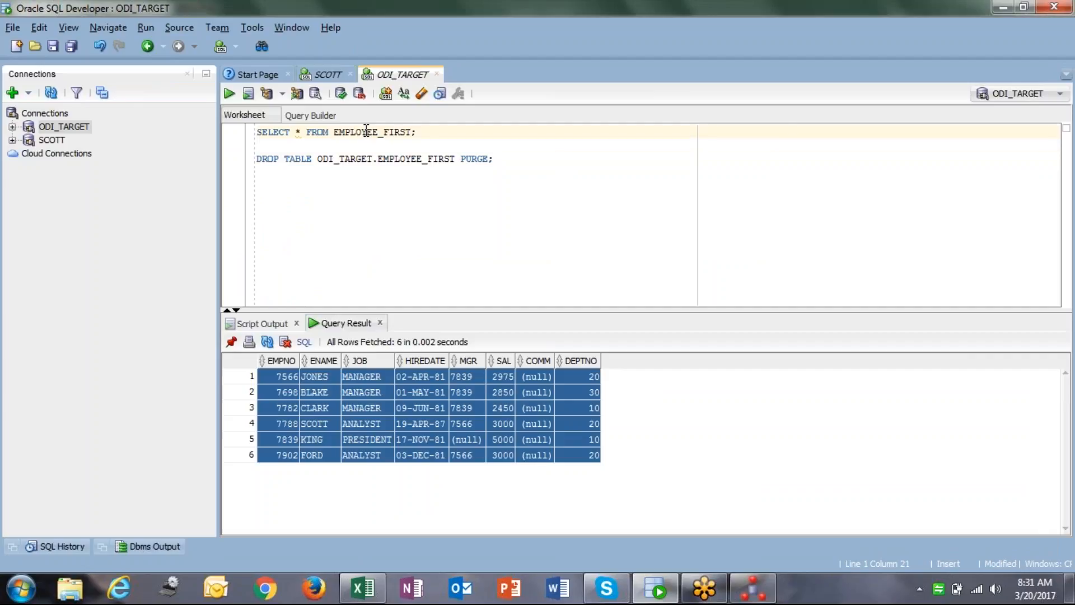
pyautogui.hotkey('ctrl', 'Return')
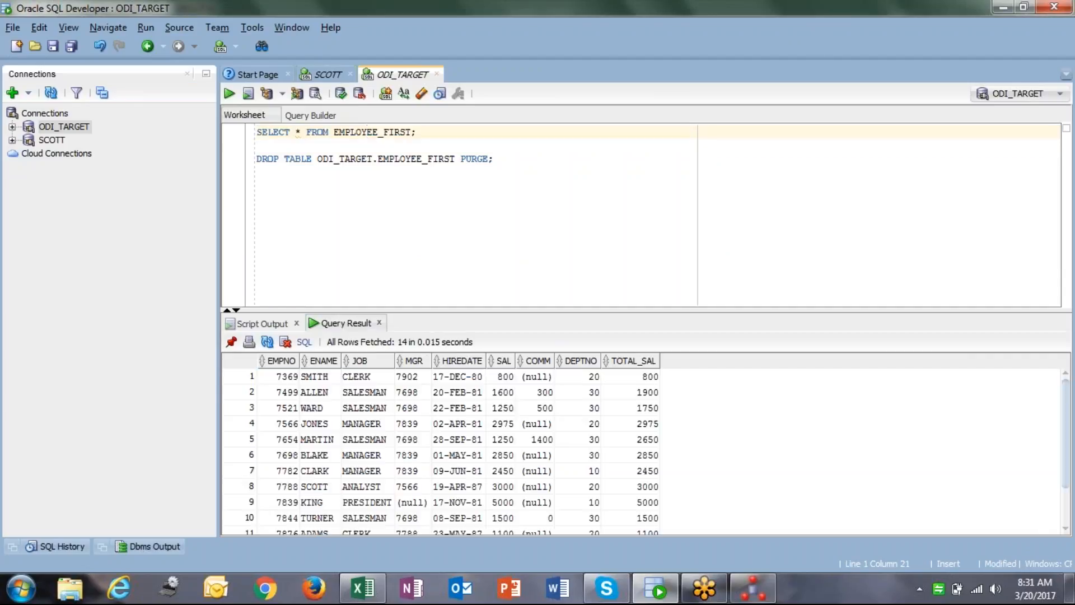
pyautogui.click(650, 377)
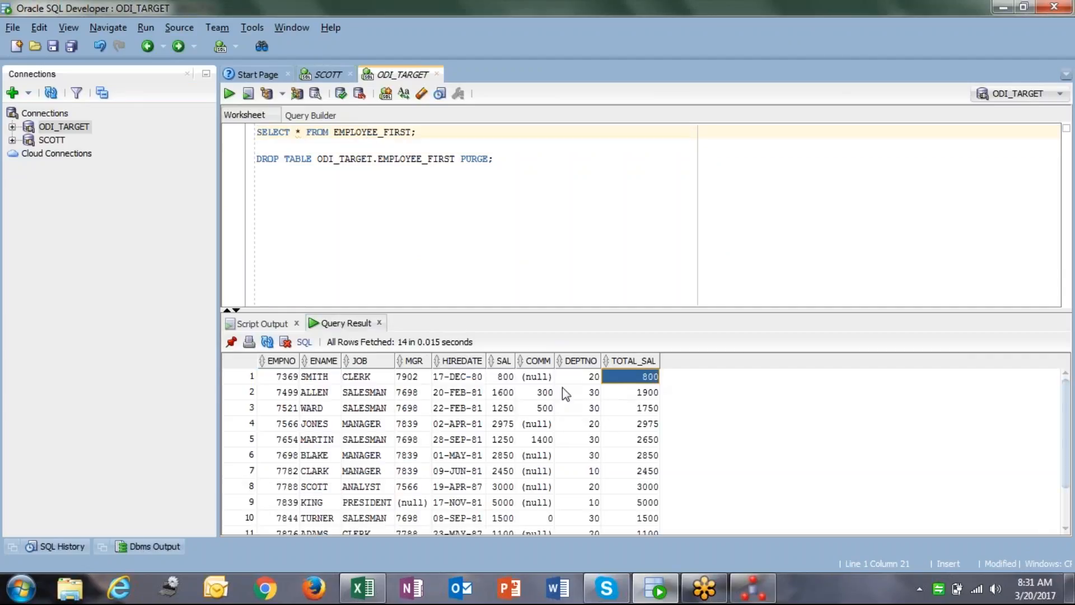
pyautogui.moveTo(507, 378); pyautogui.dragTo(629, 377)
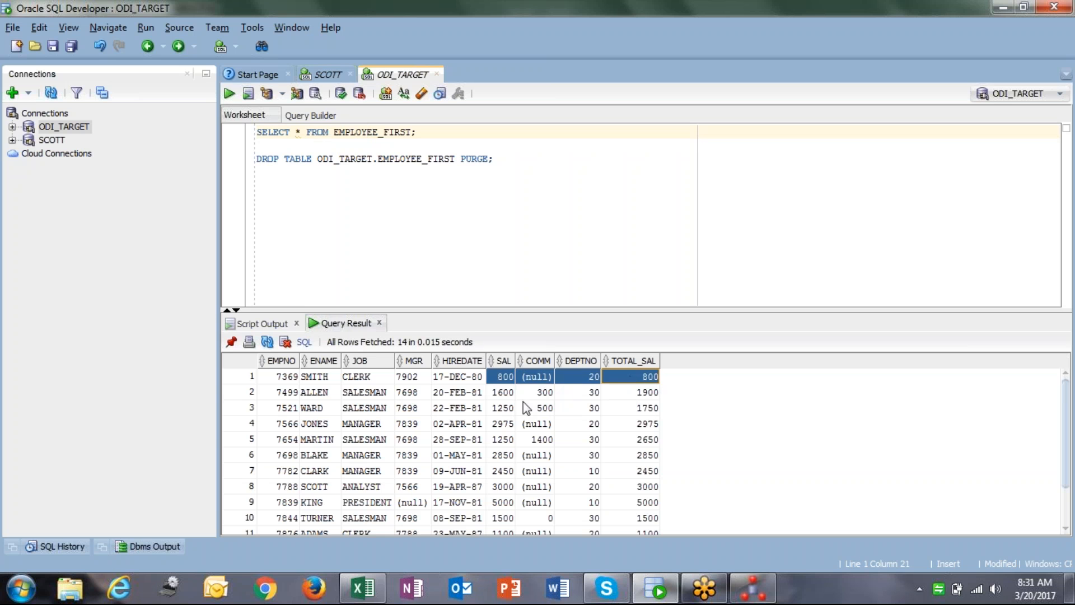
pyautogui.click(499, 394)
pyautogui.moveTo(546, 400); pyautogui.dragTo(644, 395)
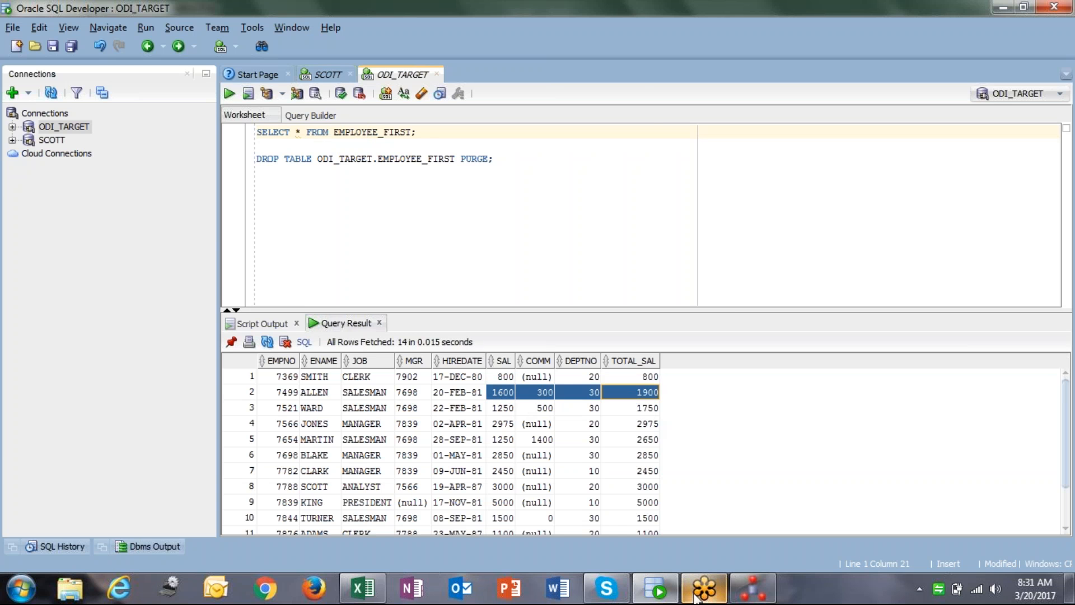
# Return to Oracle Data Integrator and check where the drop table task sits between Check RDBMS version and Create target table in IKM Oracle Control Append.
pyautogui.click(670, 593)
pyautogui.click(754, 594)
pyautogui.click(754, 594)
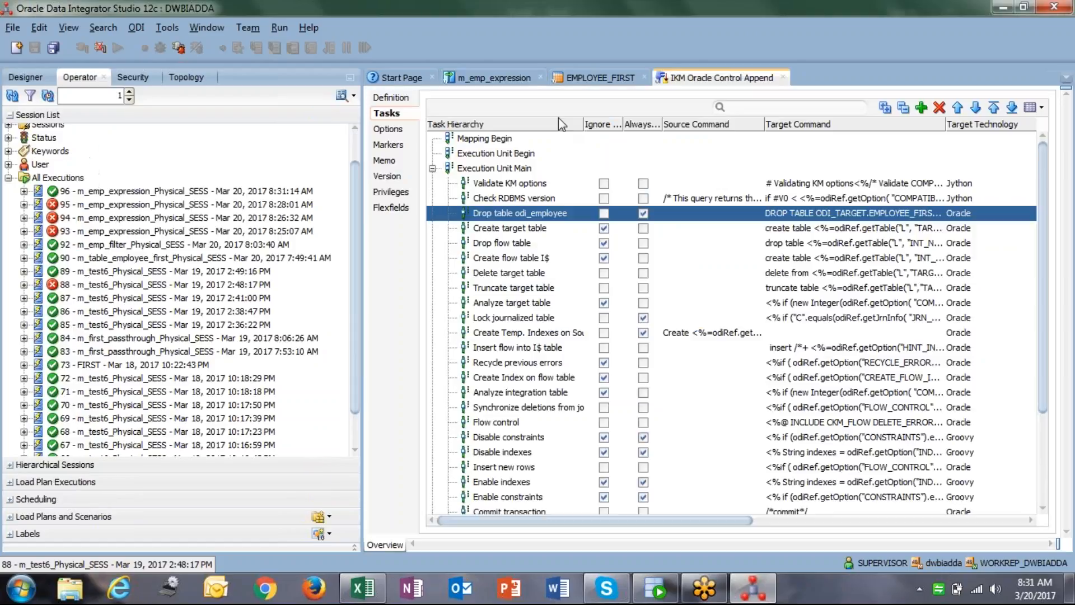
pyautogui.click(540, 225)
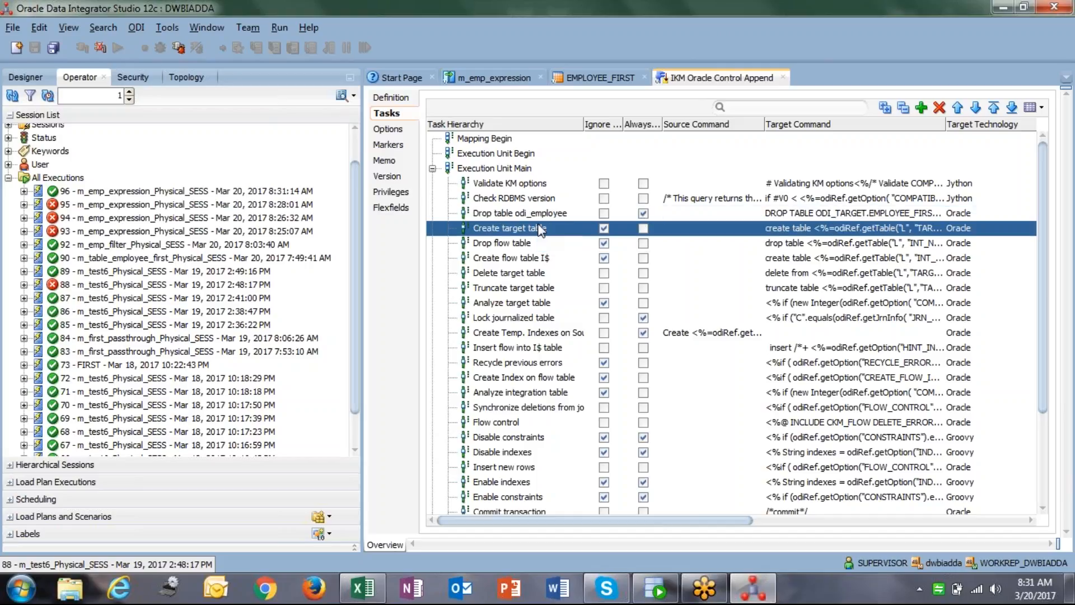
pyautogui.click(554, 204)
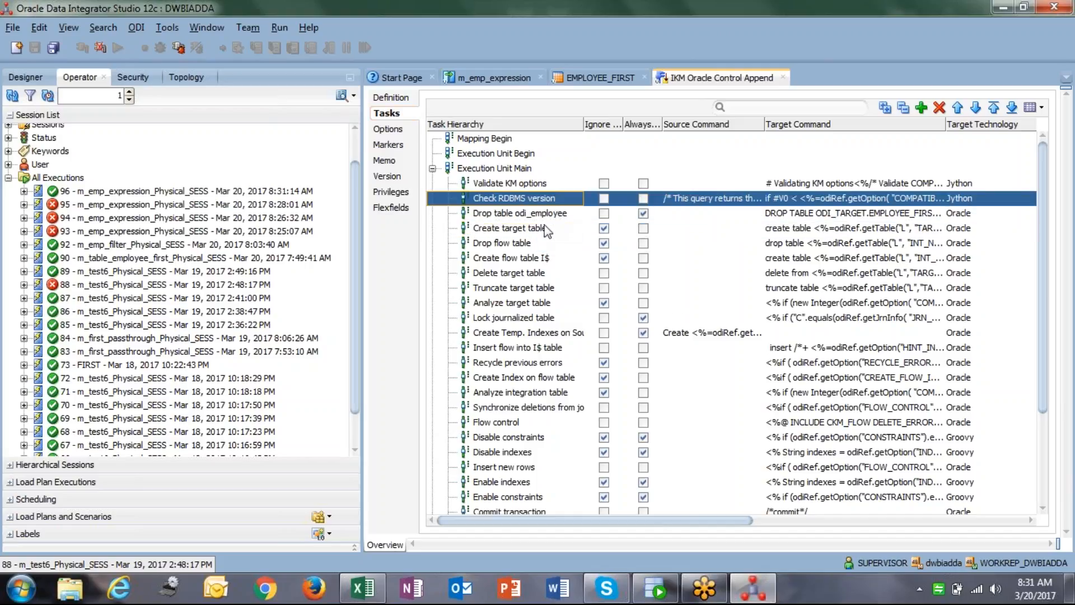
pyautogui.click(544, 227)
pyautogui.click(545, 215)
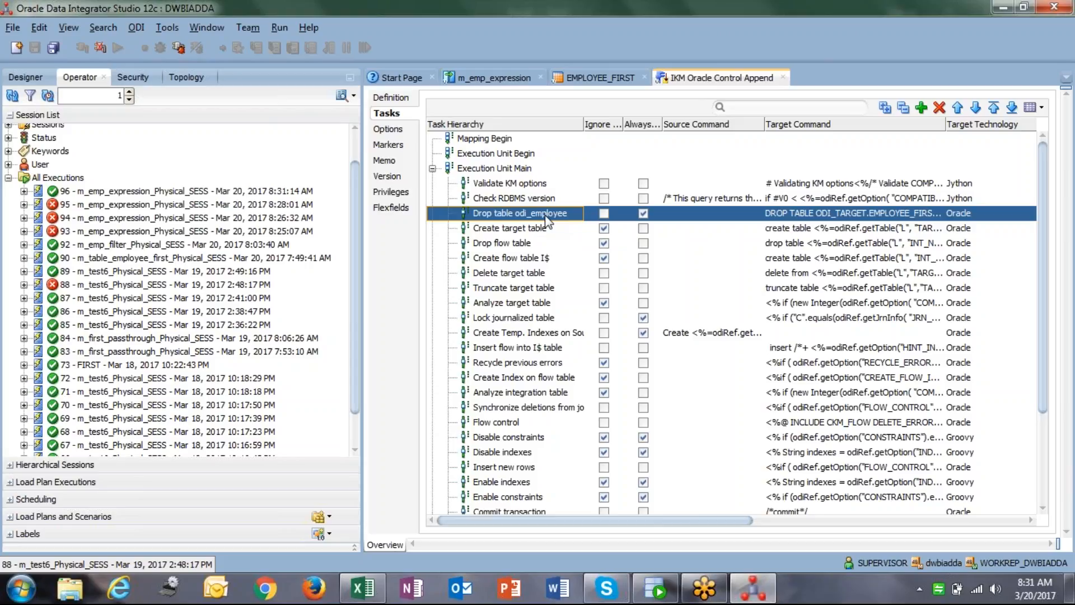
# Display the m_emp_expression mapping and collapse the Knowledge Modules node of Odi_batch_7_am in Designer.
pyautogui.click(494, 78)
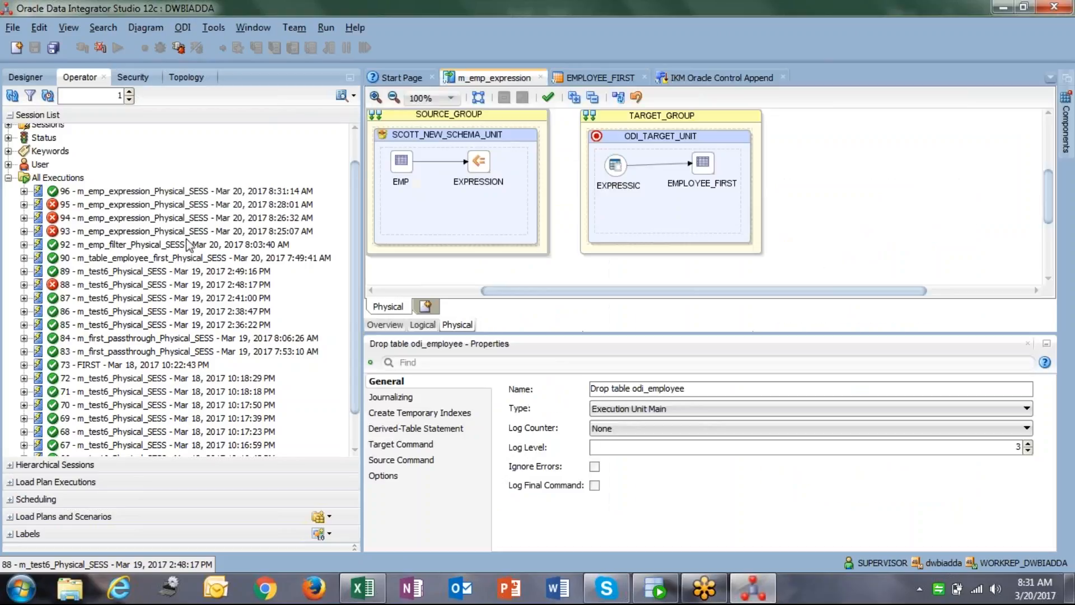
pyautogui.click(25, 77)
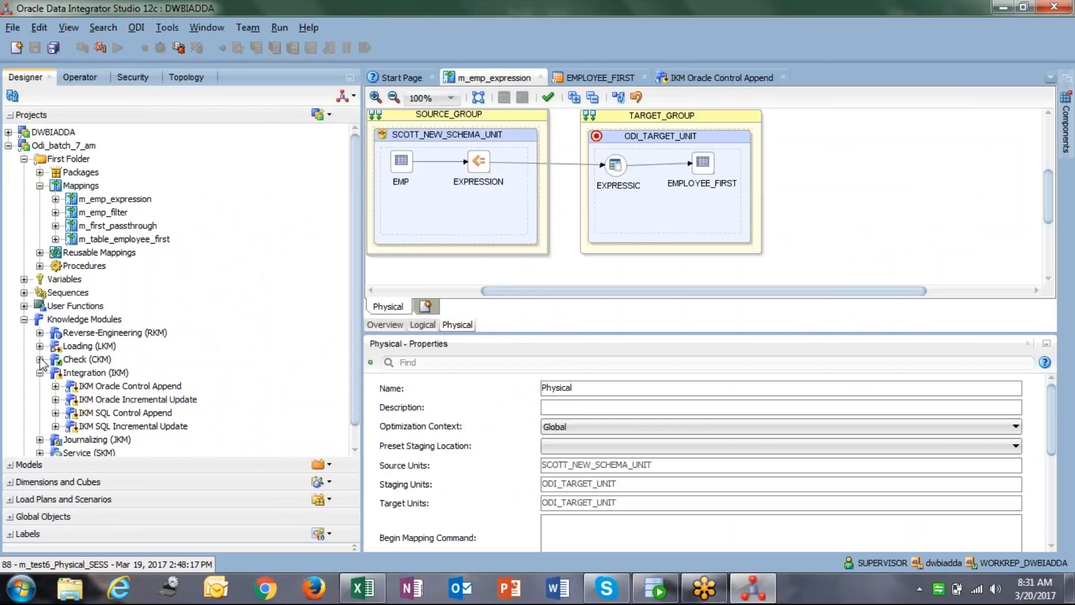
pyautogui.click(23, 319)
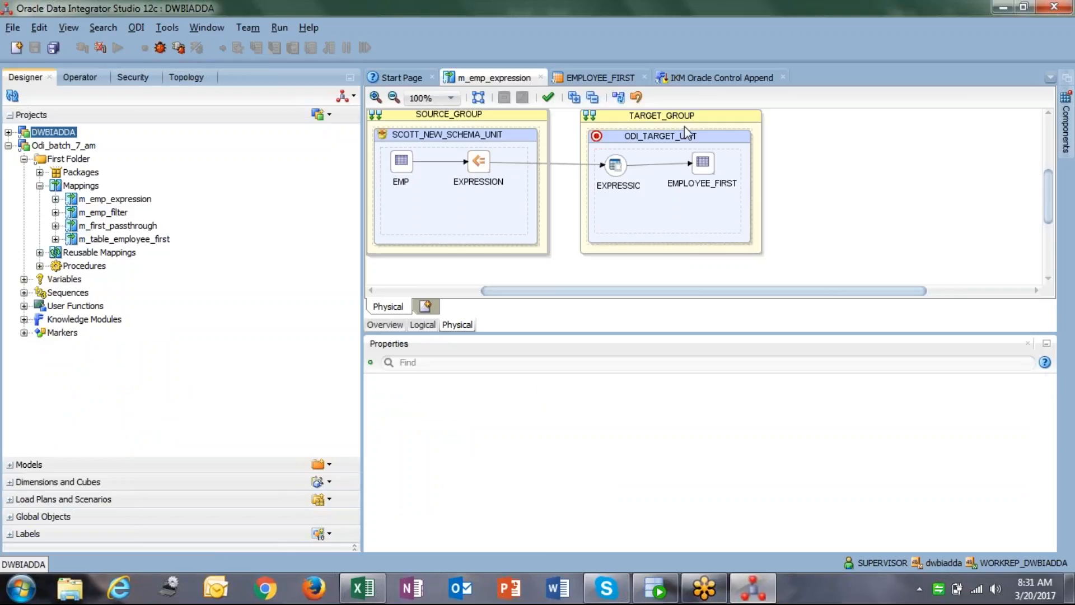